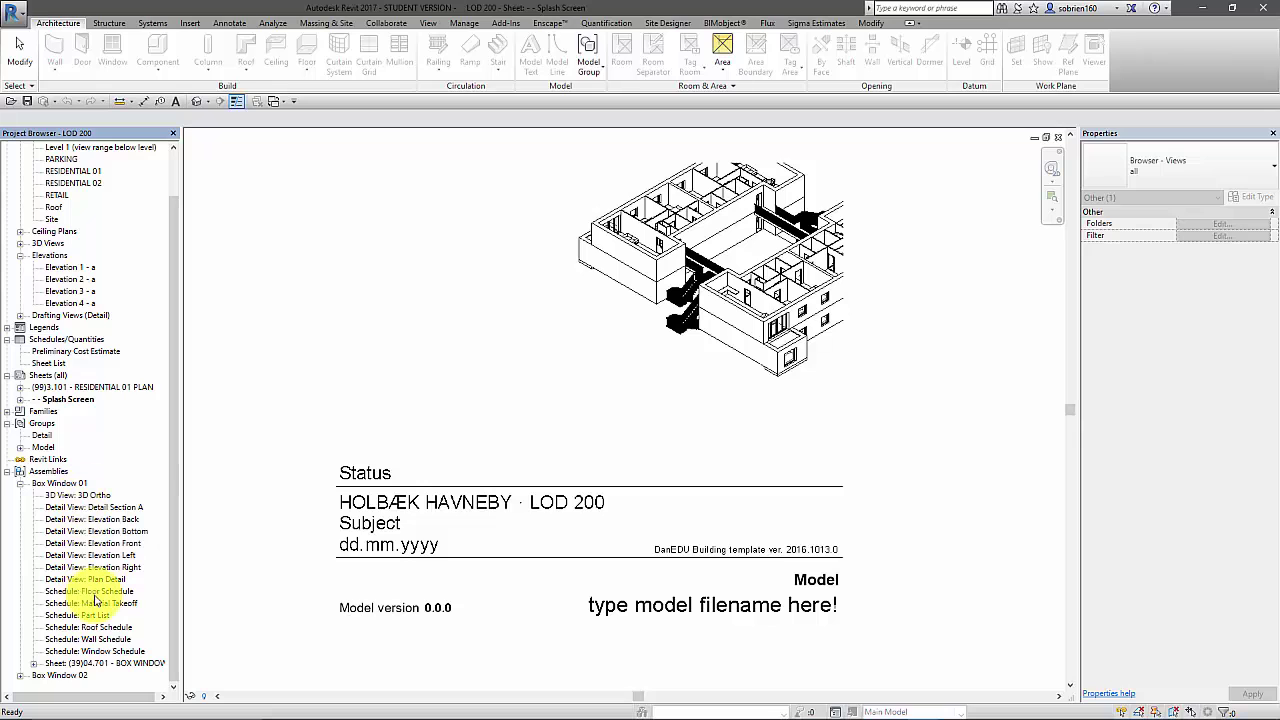
Step: Open the Box Window 01 assembly sheet (39)04.701 - BOX WINDOW and examine its elevations, plan detail and 3D view
double_click(113, 665)
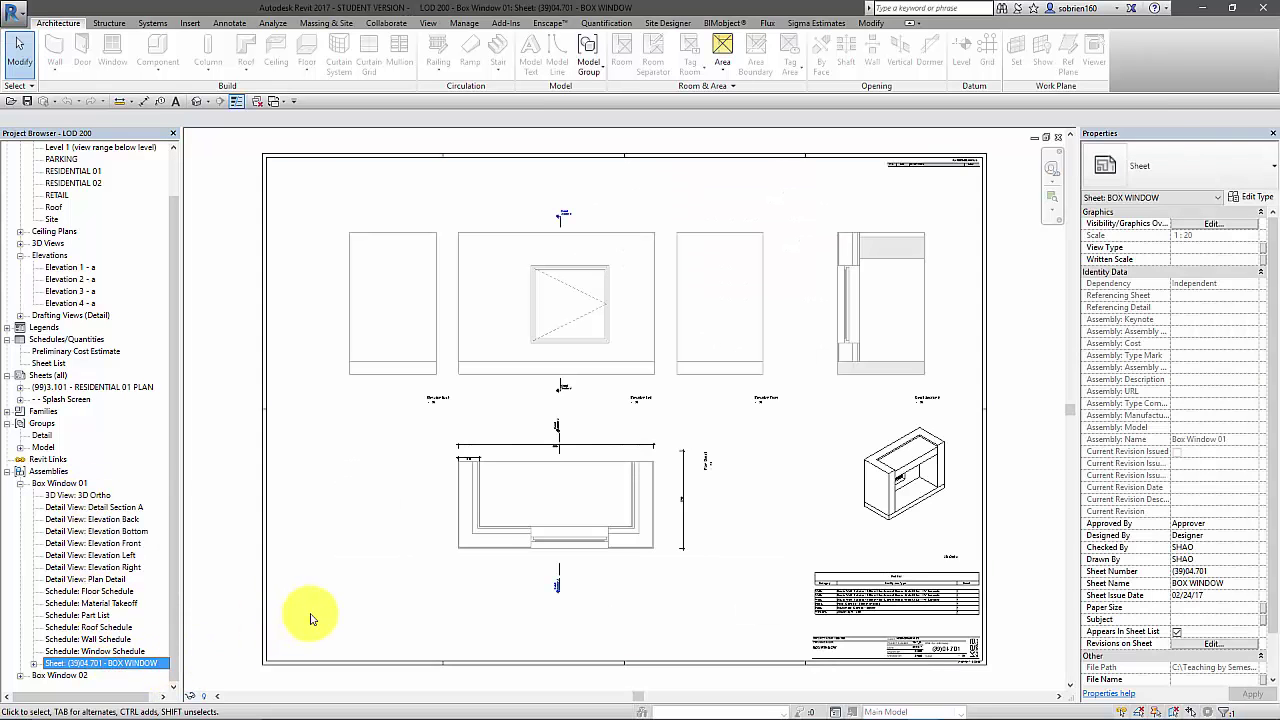
scroll(943, 516, "up", 3)
scroll(843, 500, "up", 1)
middle_click_drag(843, 500, 931, 523)
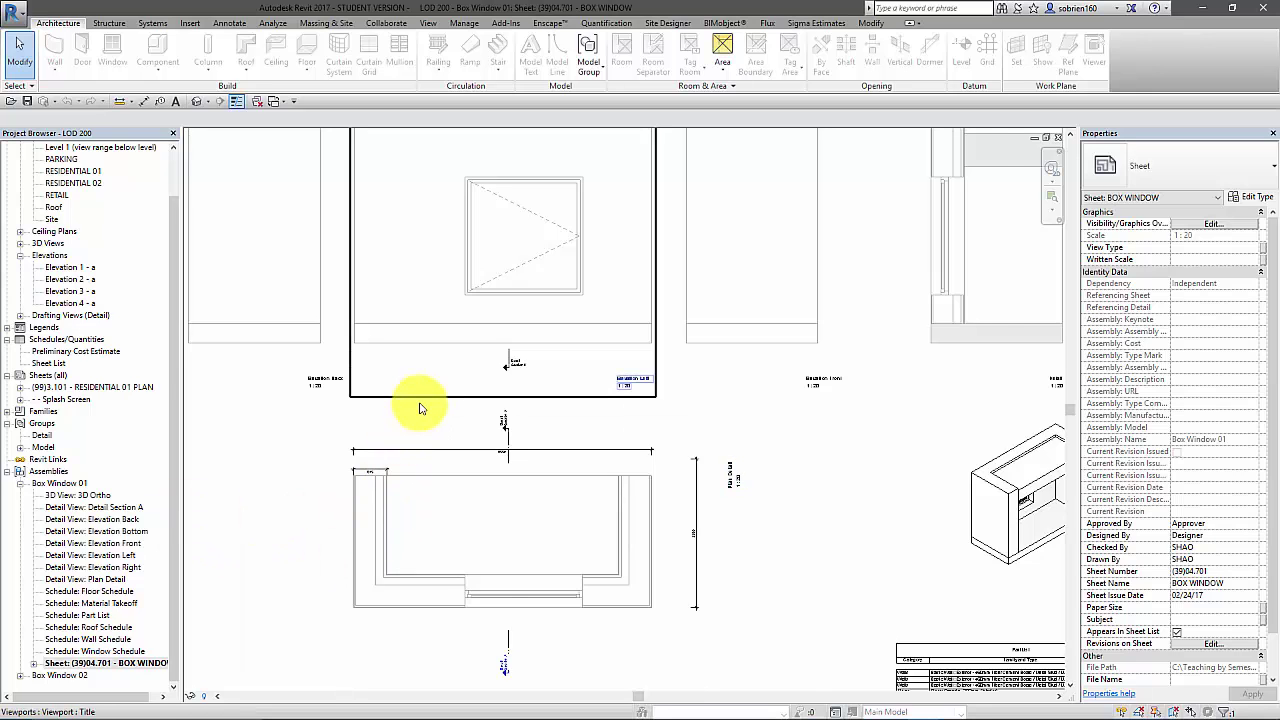
middle_click_drag(420, 409, 595, 480)
scroll(595, 480, "down", 4)
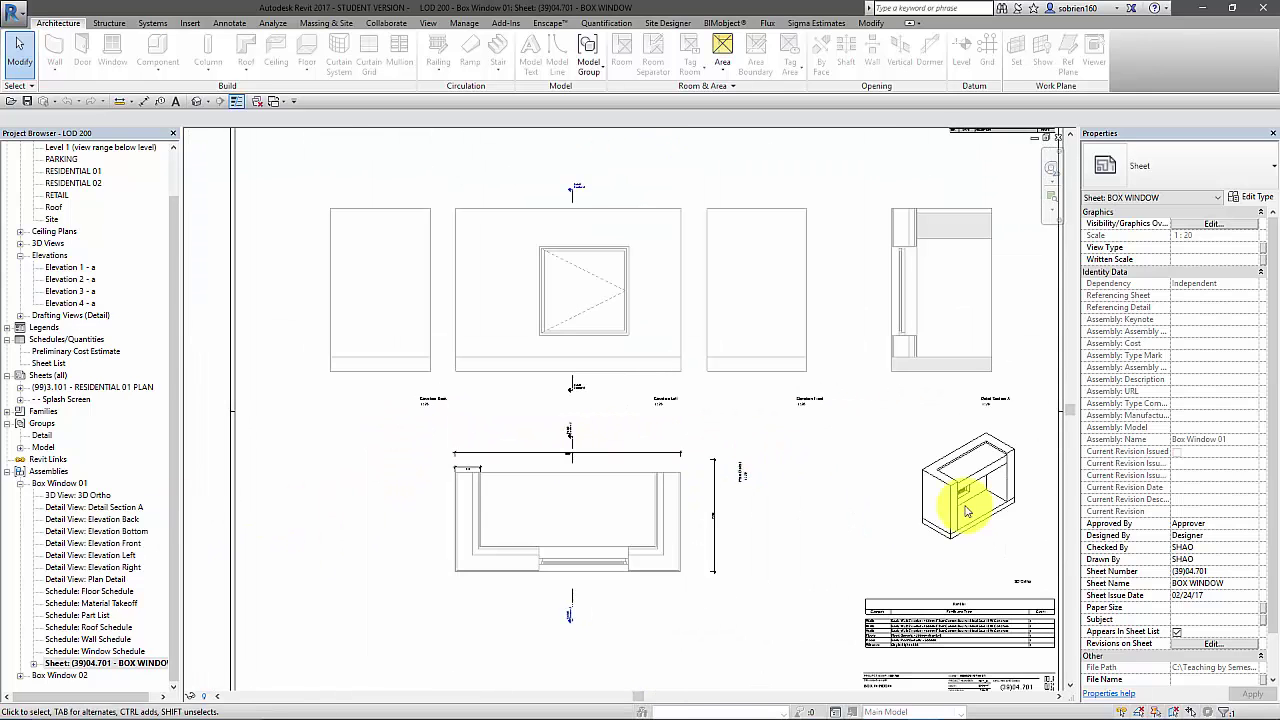
scroll(924, 571, "up", 2)
scroll(924, 571, "down", 4)
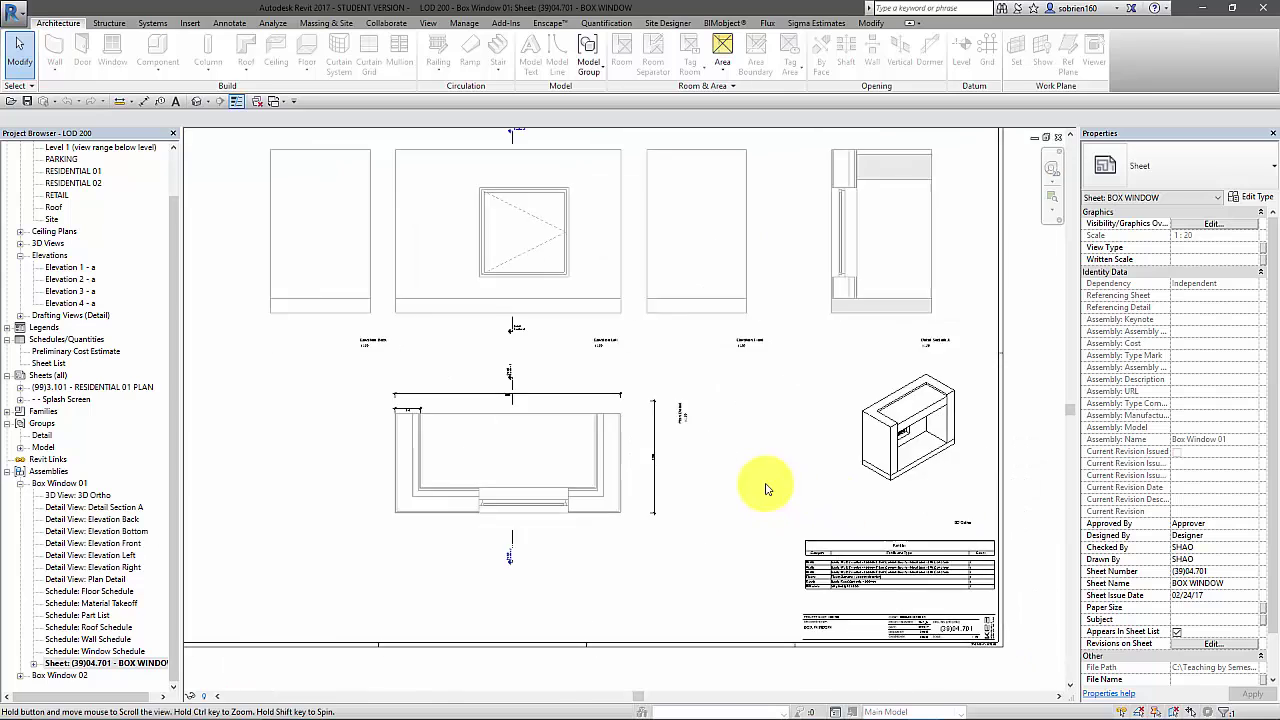
scroll(762, 525, "up", 2)
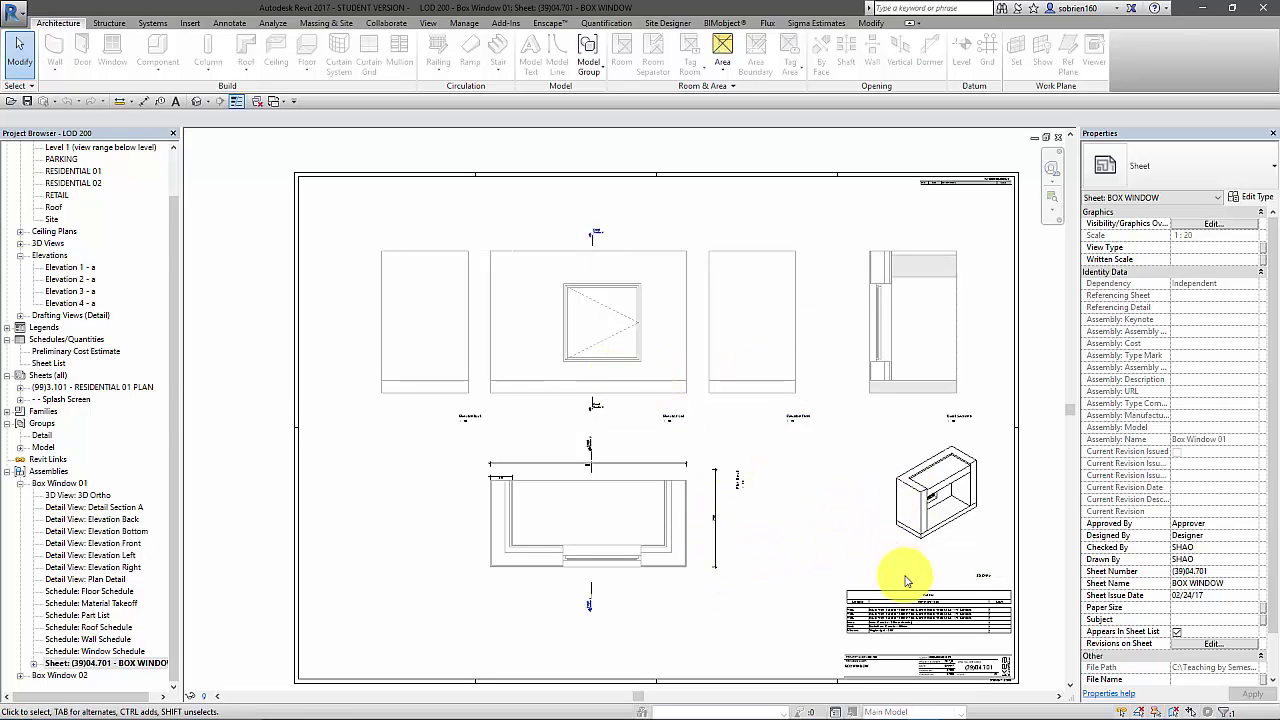
Step: Examine the Part List schedule on the BOX WINDOW sheet, reading its category, family and type, and count columns
scroll(908, 620, "up", 3)
scroll(836, 614, "up", 5)
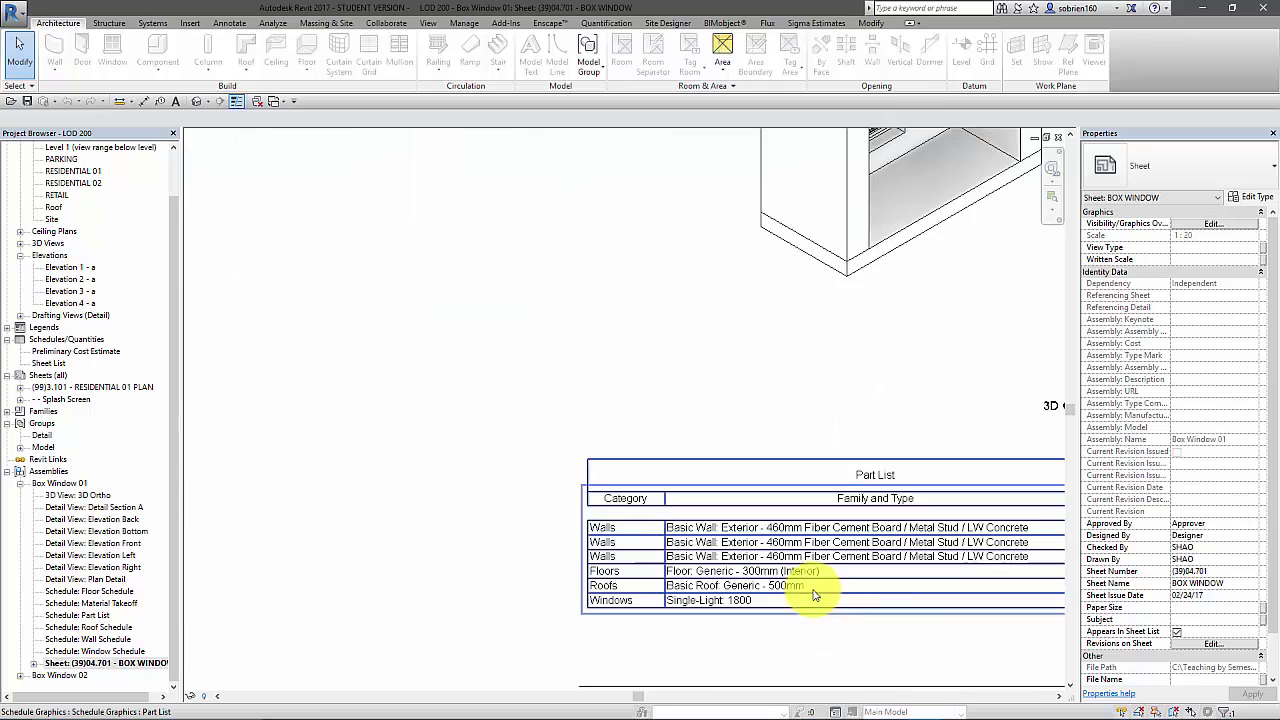
scroll(781, 549, "up", 2)
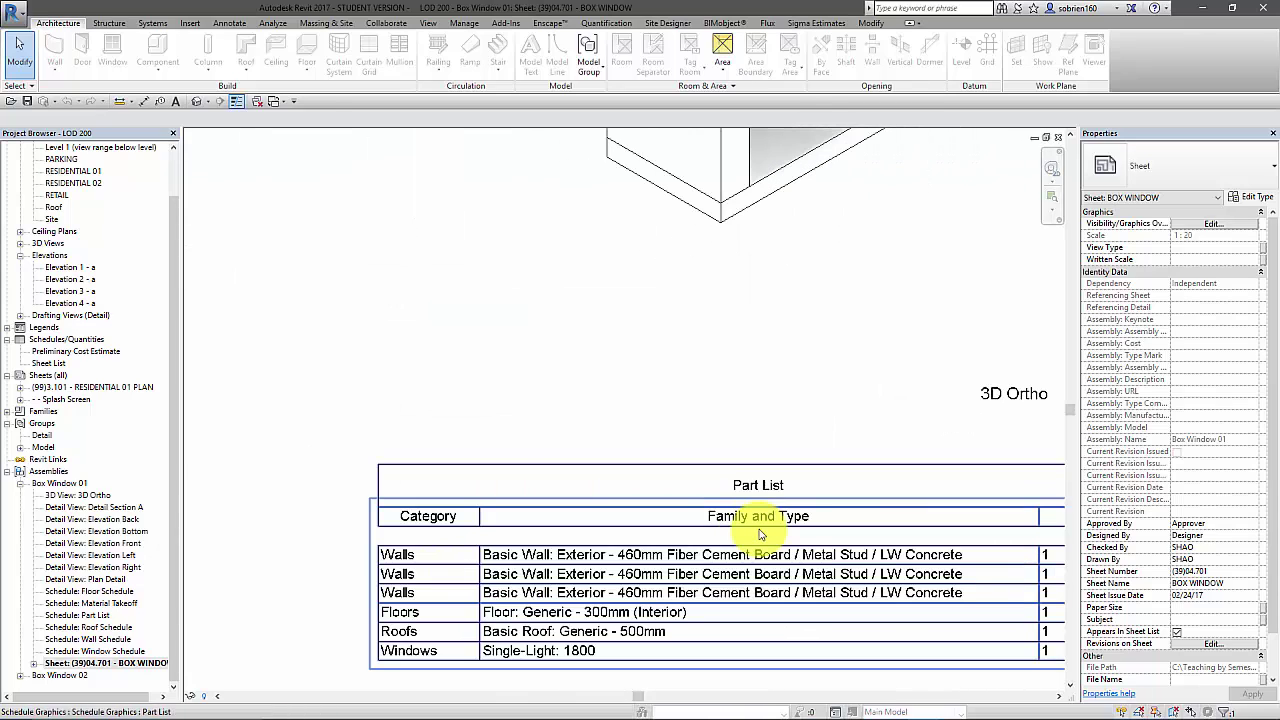
scroll(628, 565, "down", 2)
scroll(677, 568, "up", 2)
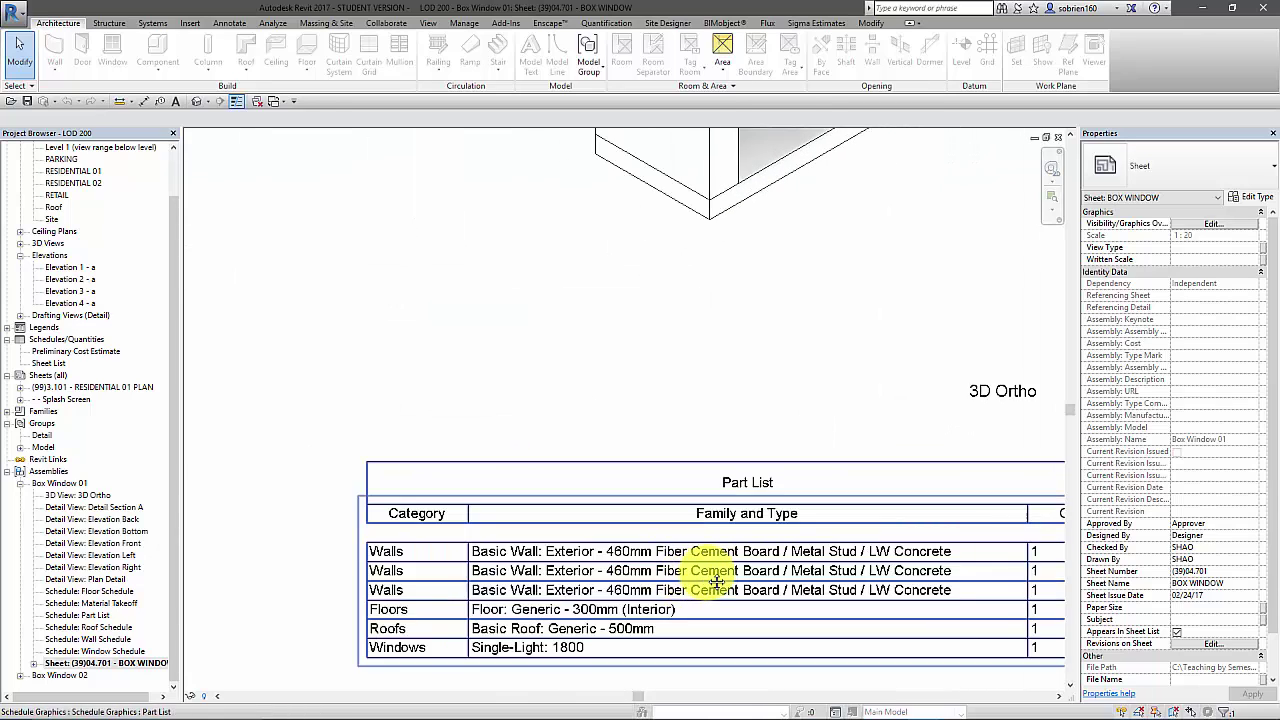
middle_click_drag(712, 574, 658, 557)
scroll(637, 551, "down", 3)
scroll(577, 545, "down", 6)
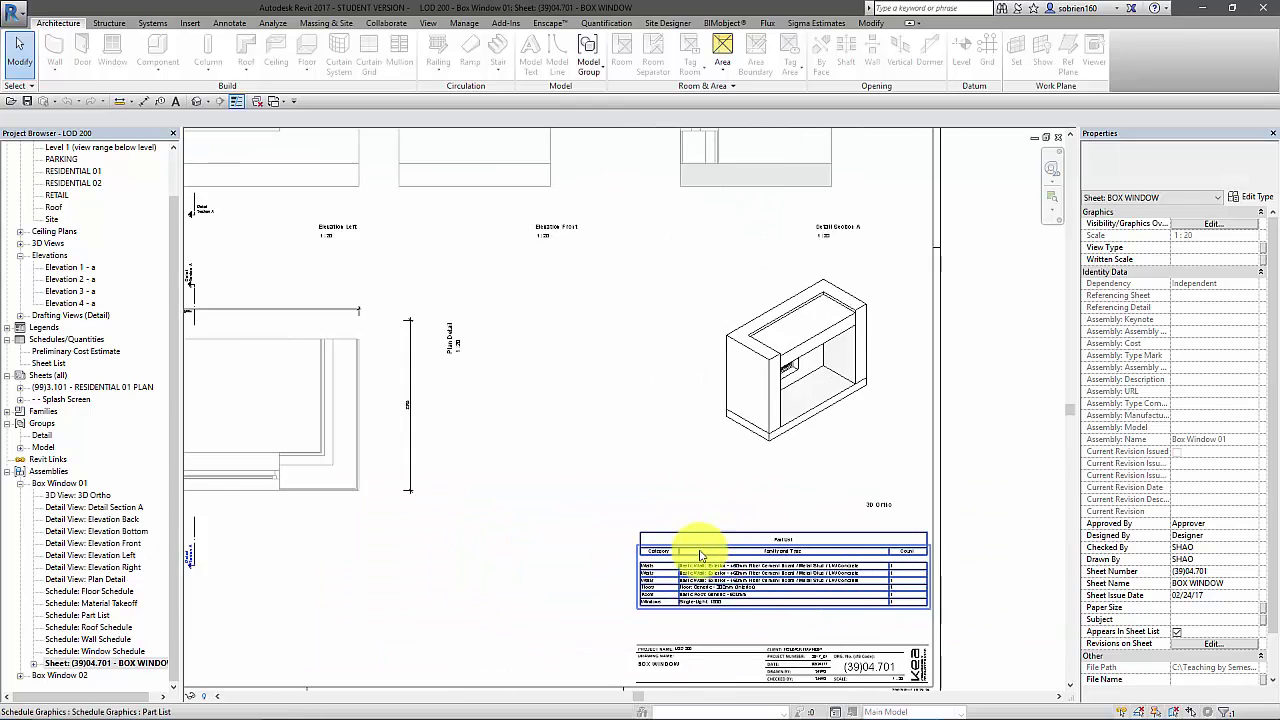
middle_click_drag(752, 545, 803, 563)
scroll(786, 560, "down", 1)
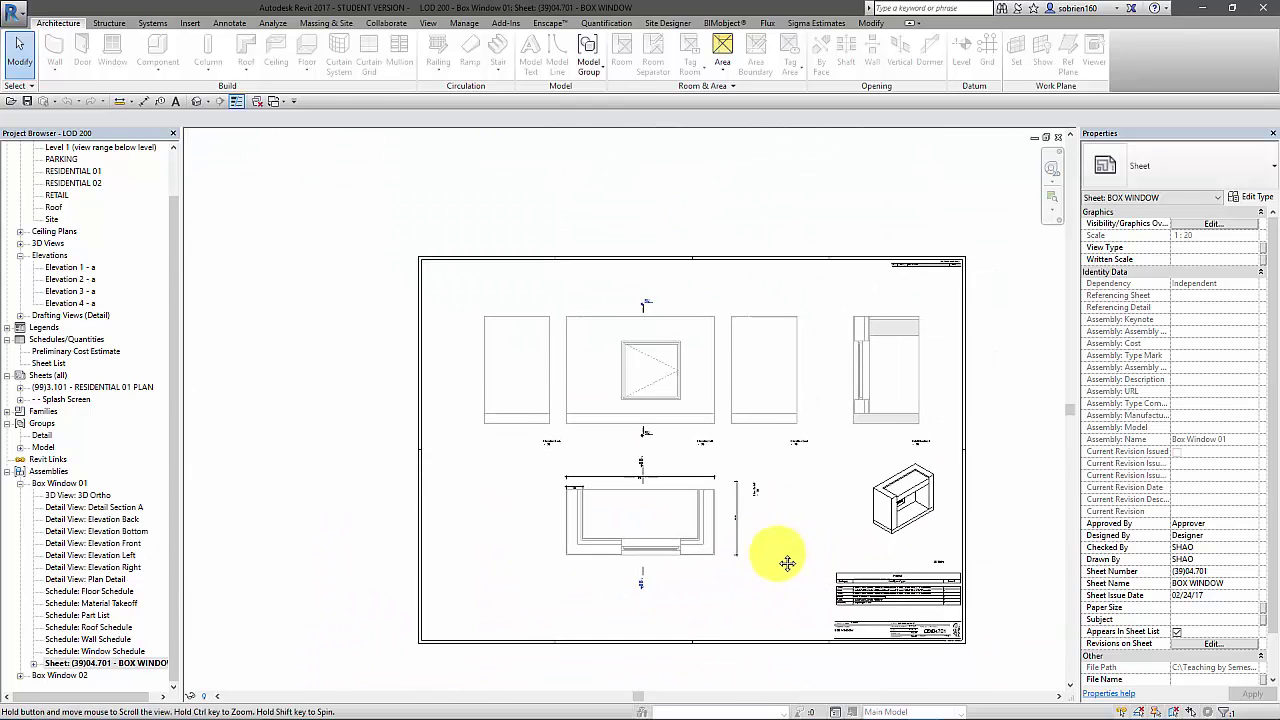
Step: Inspect the title block of the BOX WINDOW sheet, including its drawing name and number, and review the overall layout
left_click(912, 632)
scroll(905, 625, "up", 5)
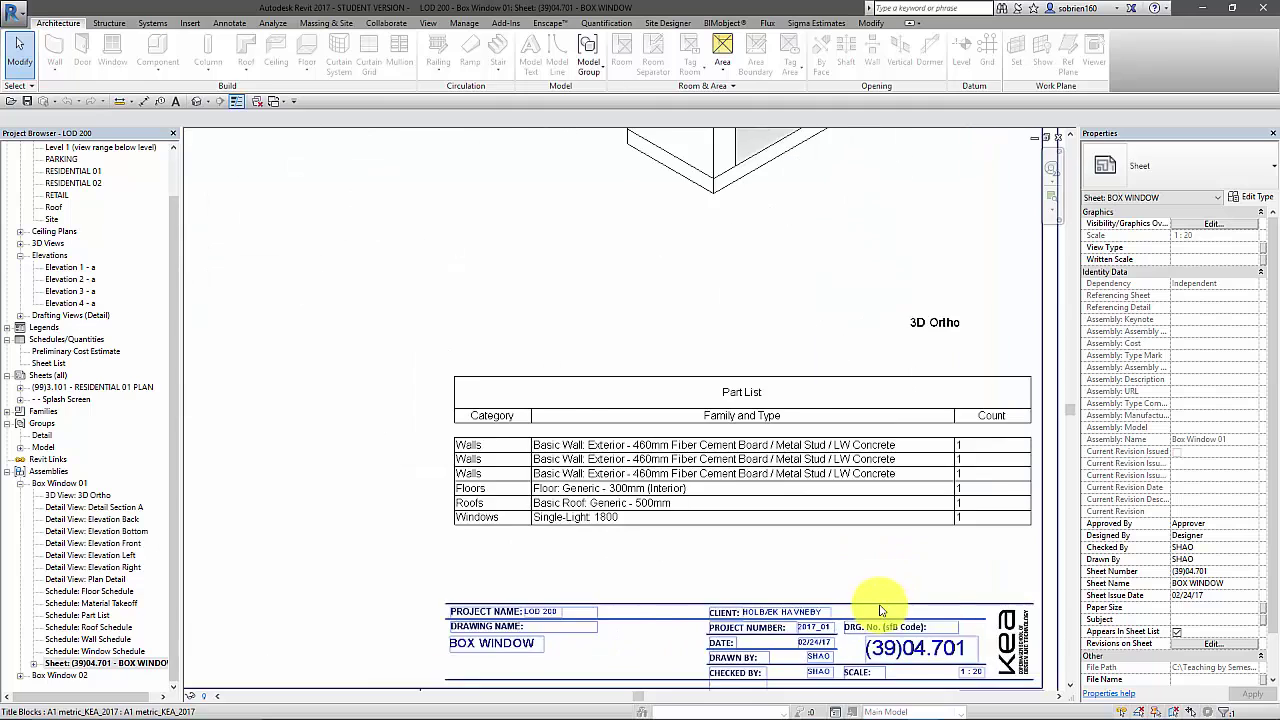
scroll(878, 608, "down", 6)
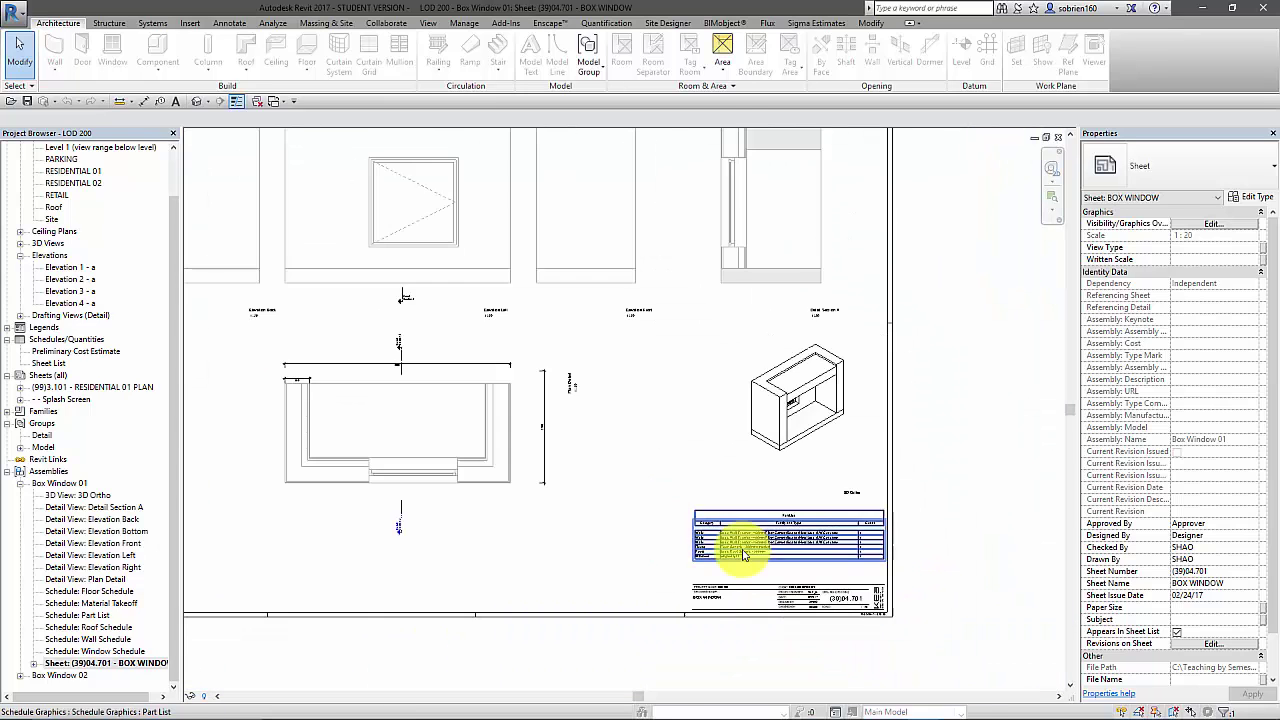
scroll(670, 515, "up", 2)
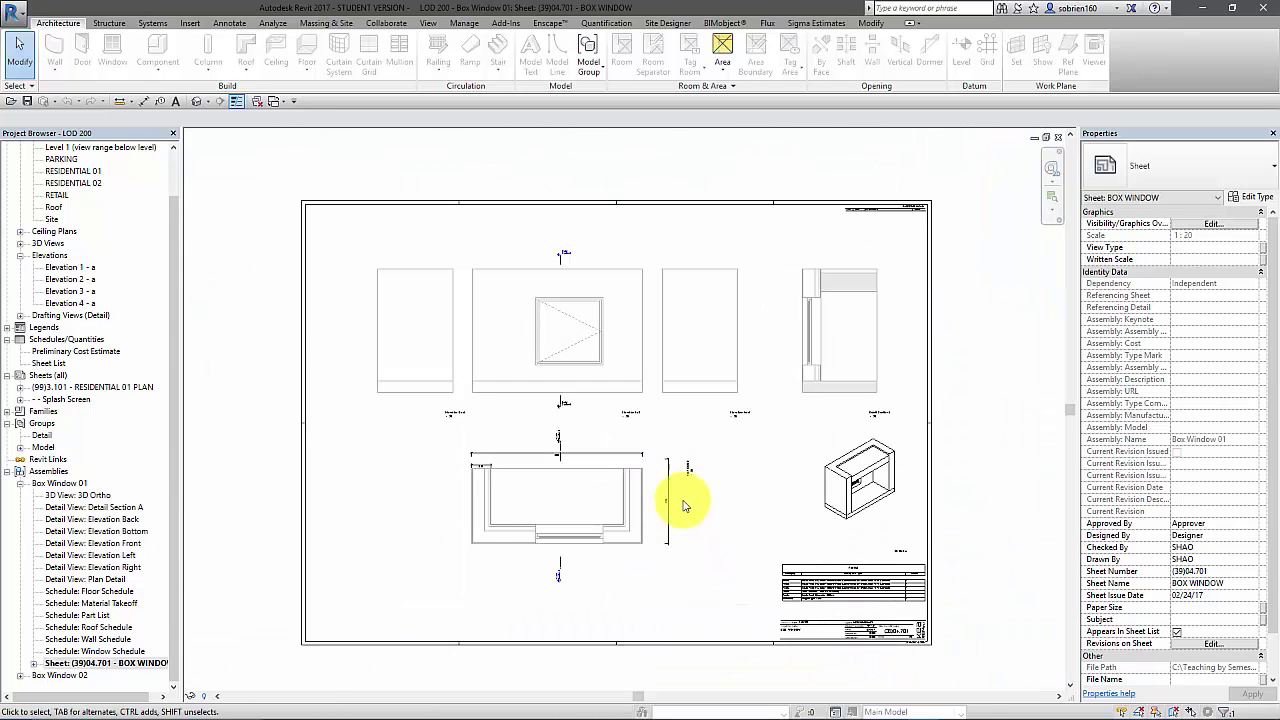
middle_click_drag(686, 506, 701, 532)
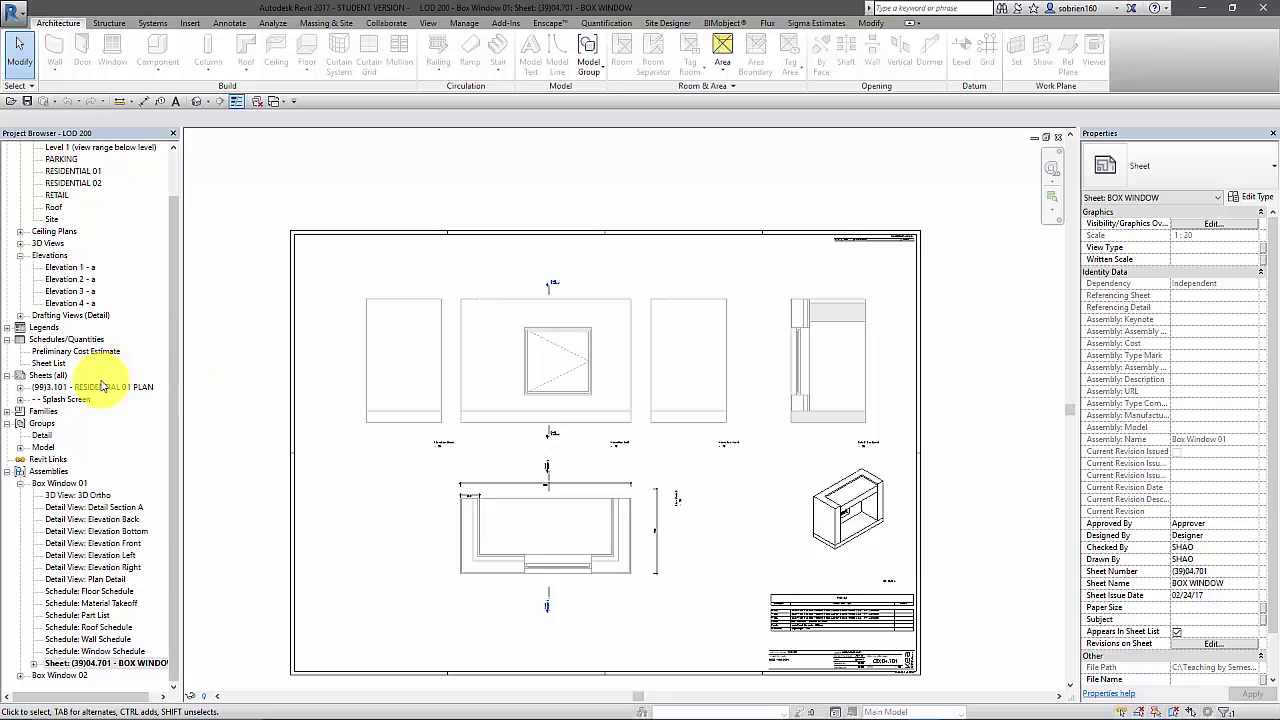
Step: Open sheet (99)3.101 - RESIDENTIAL 01 PLAN and examine the clouded box window beside living room 59
double_click(101, 389)
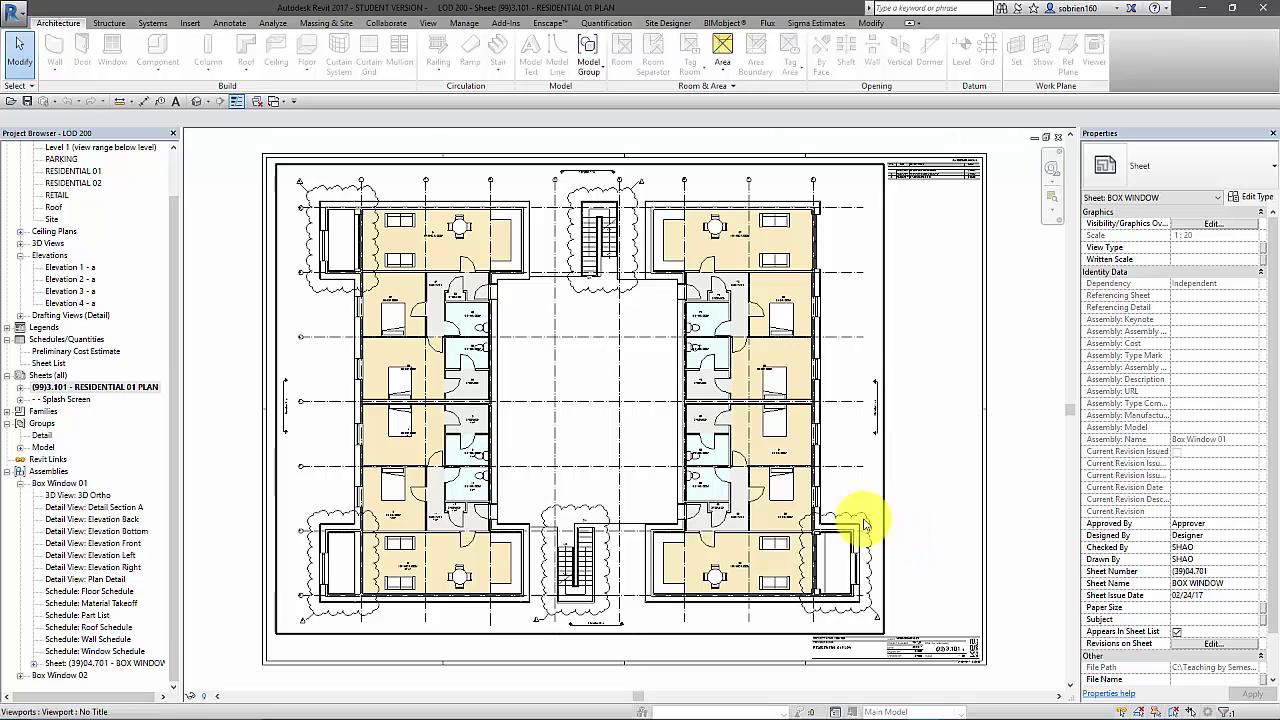
middle_click_drag(920, 450, 947, 446)
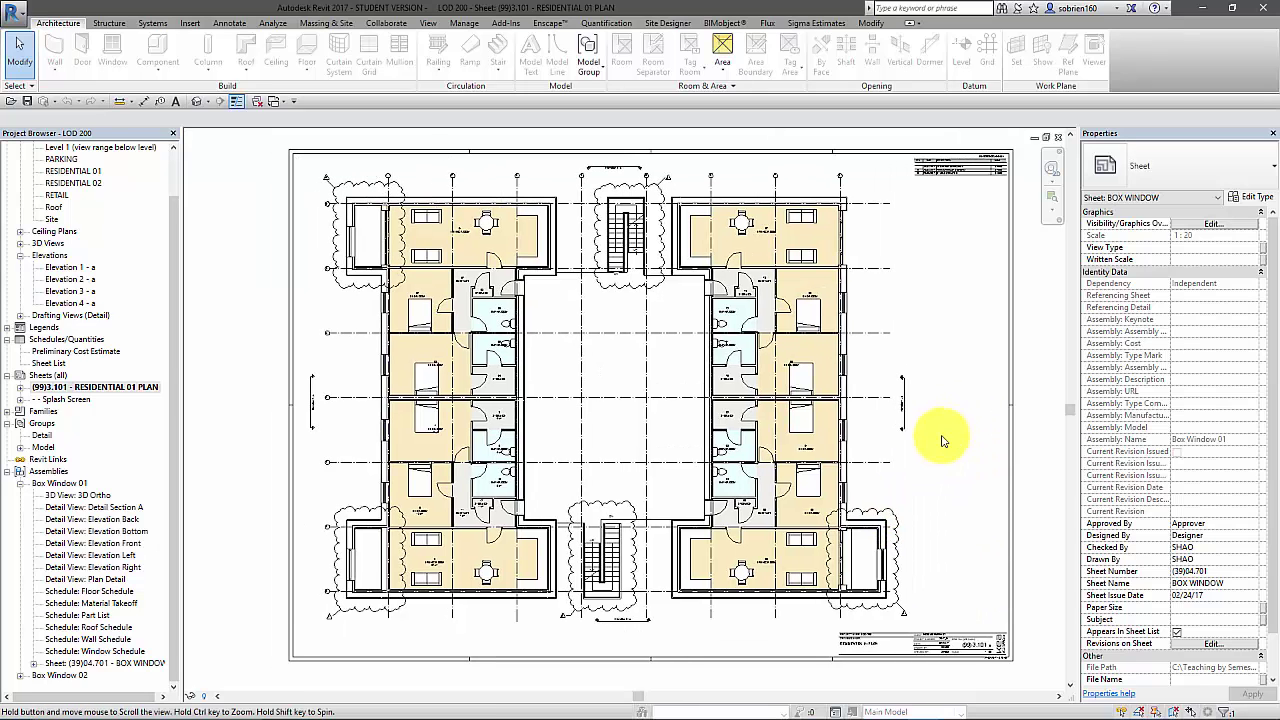
scroll(900, 555, "up", 5)
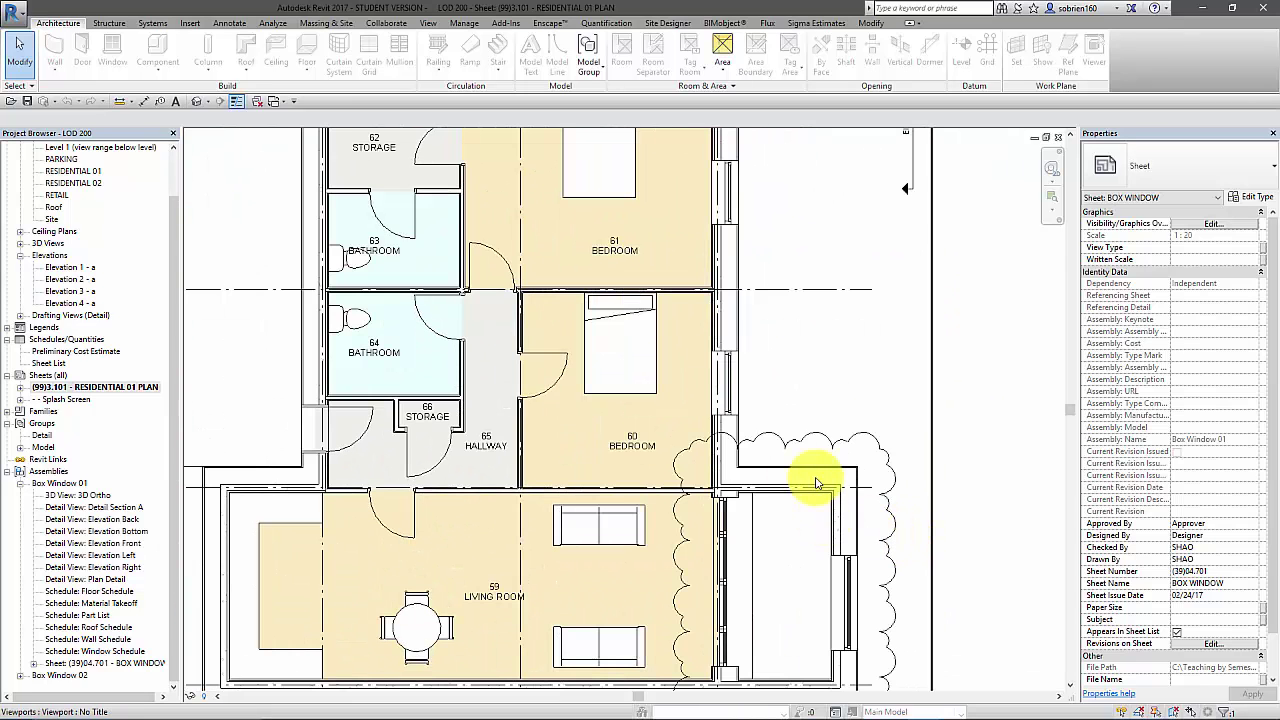
middle_click_drag(817, 563, 820, 434)
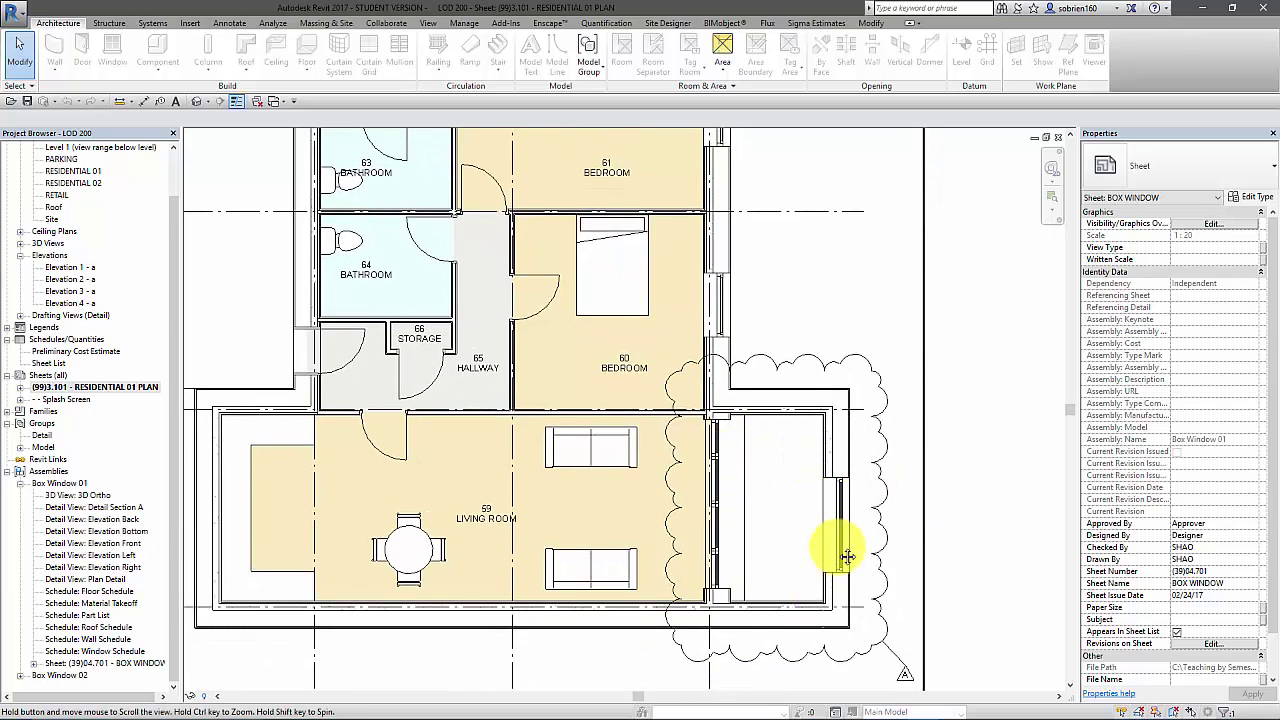
middle_click_drag(829, 543, 783, 560)
scroll(783, 560, "down", 3)
middle_click_drag(826, 523, 811, 509)
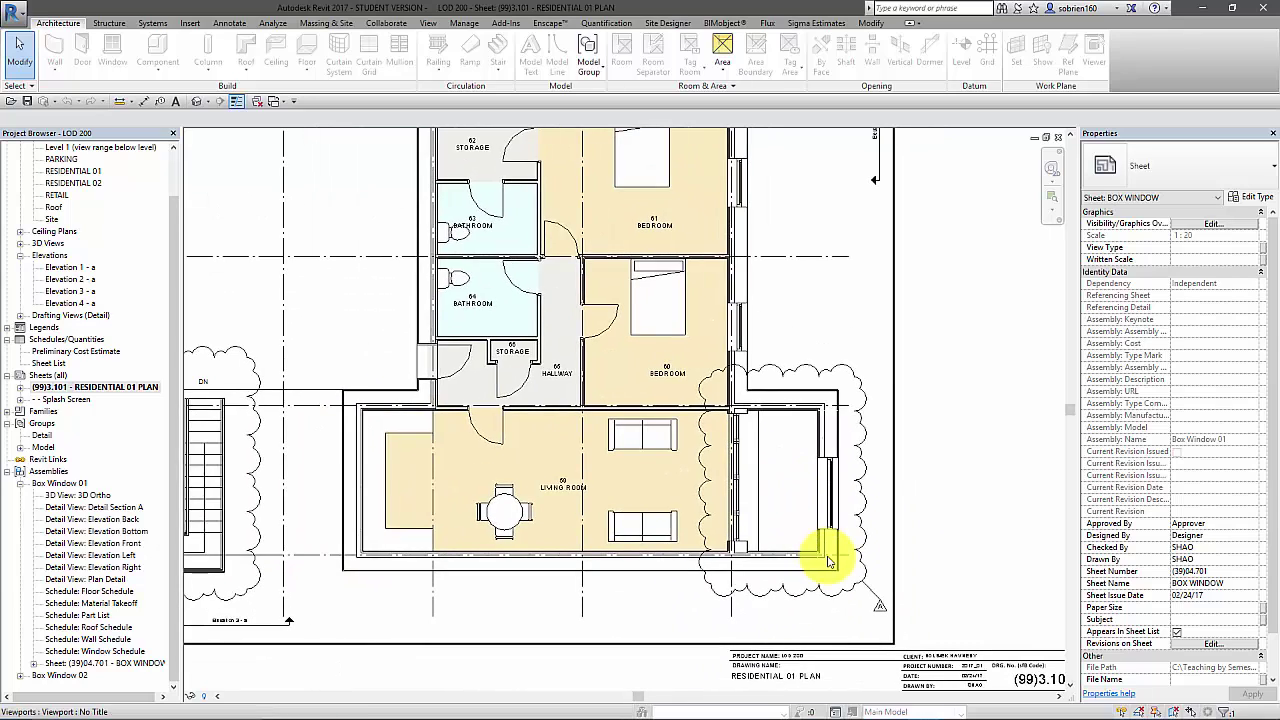
Step: Inspect the revision cloud and its tag A at the corner of the box window by living room 59
scroll(826, 551, "up", 6)
scroll(694, 557, "down", 2)
scroll(757, 591, "up", 5)
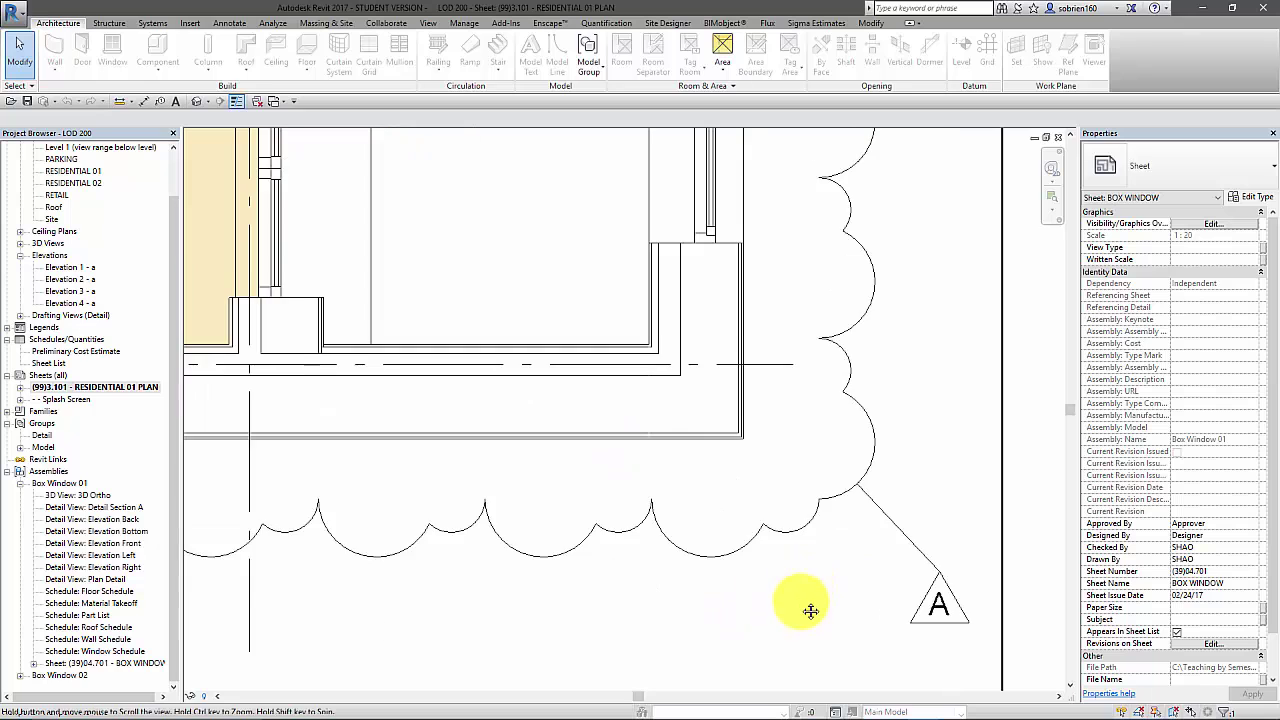
middle_click_drag(751, 414, 716, 538)
scroll(758, 512, "down", 4)
scroll(737, 549, "up", 2)
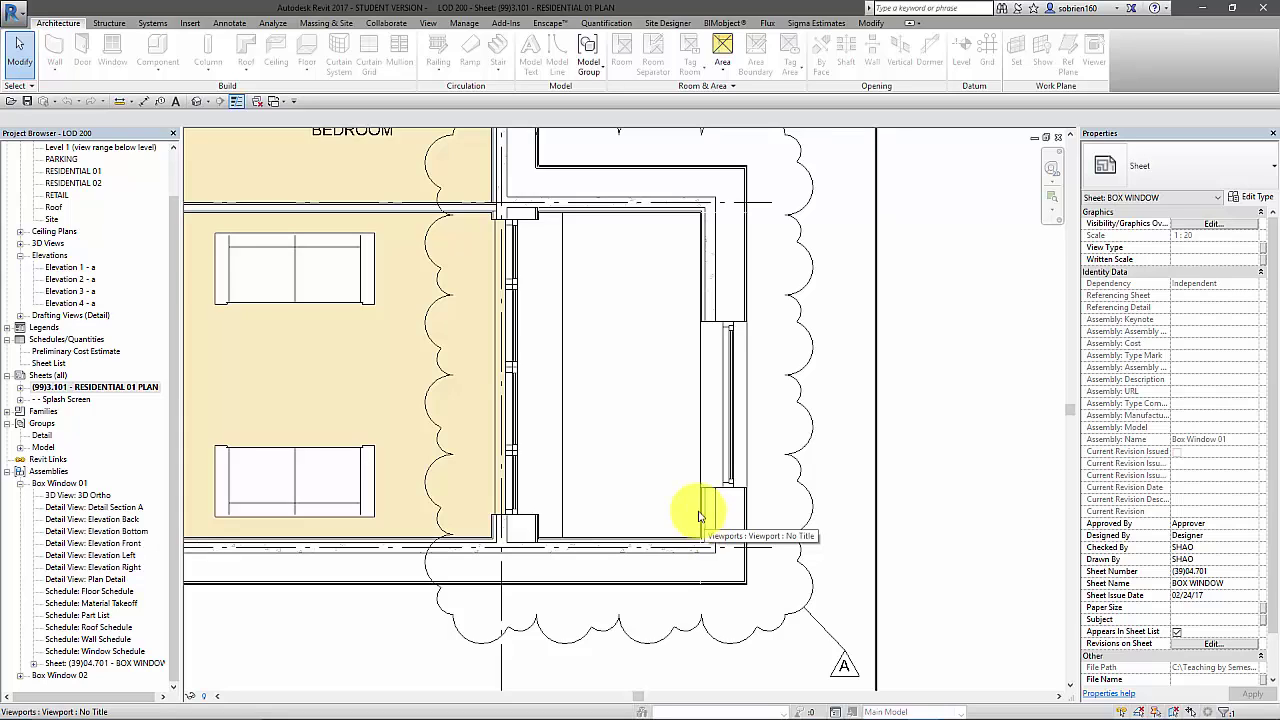
scroll(845, 660, "down", 1)
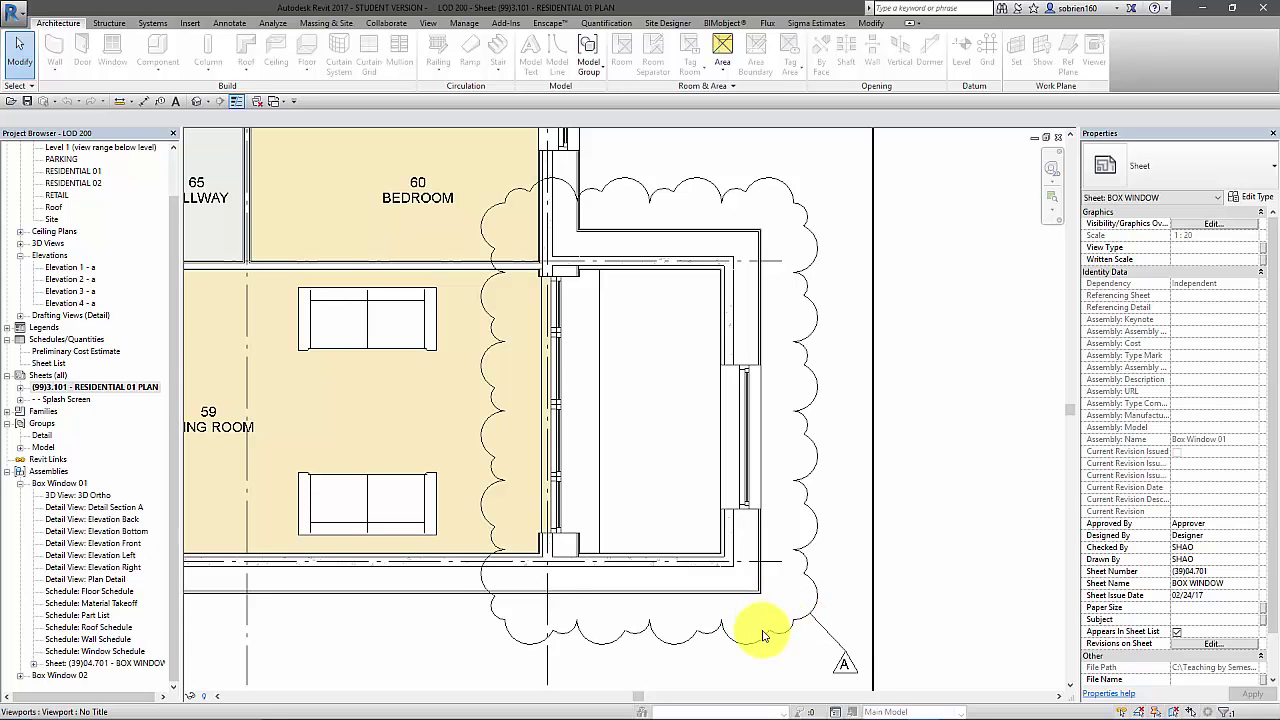
Step: Examine the revision schedule on the RESIDENTIAL 01 PLAN sheet, comparing its references, dates and descriptions with the clouded areas
scroll(760, 575, "down", 2)
scroll(770, 590, "down", 2)
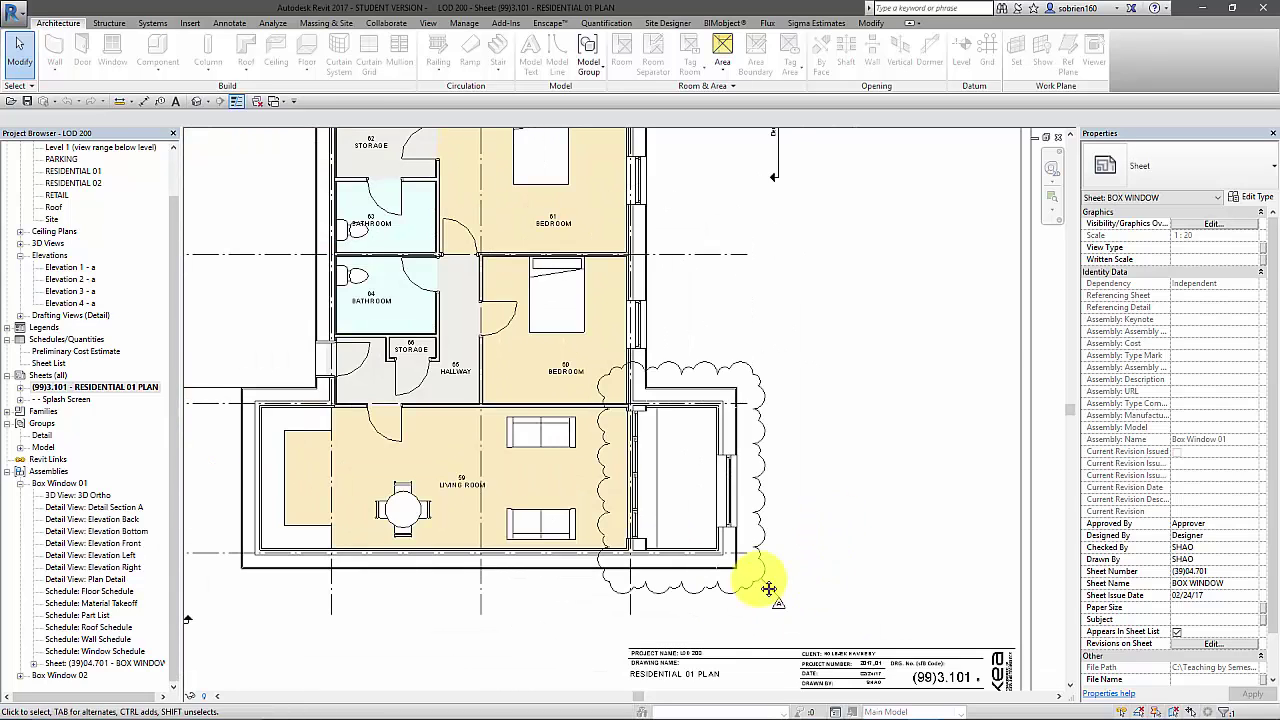
scroll(860, 290, "up", 5)
scroll(820, 449, "down", 2)
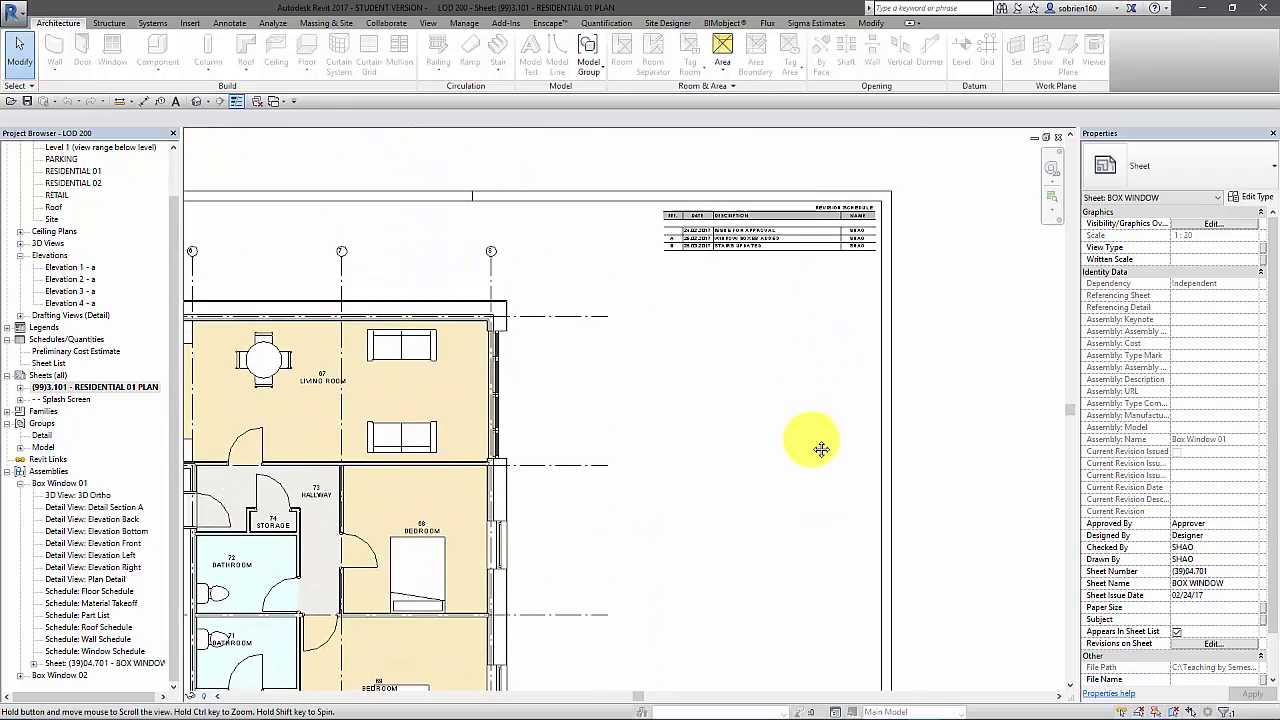
scroll(771, 257, "up", 4)
scroll(720, 334, "up", 2)
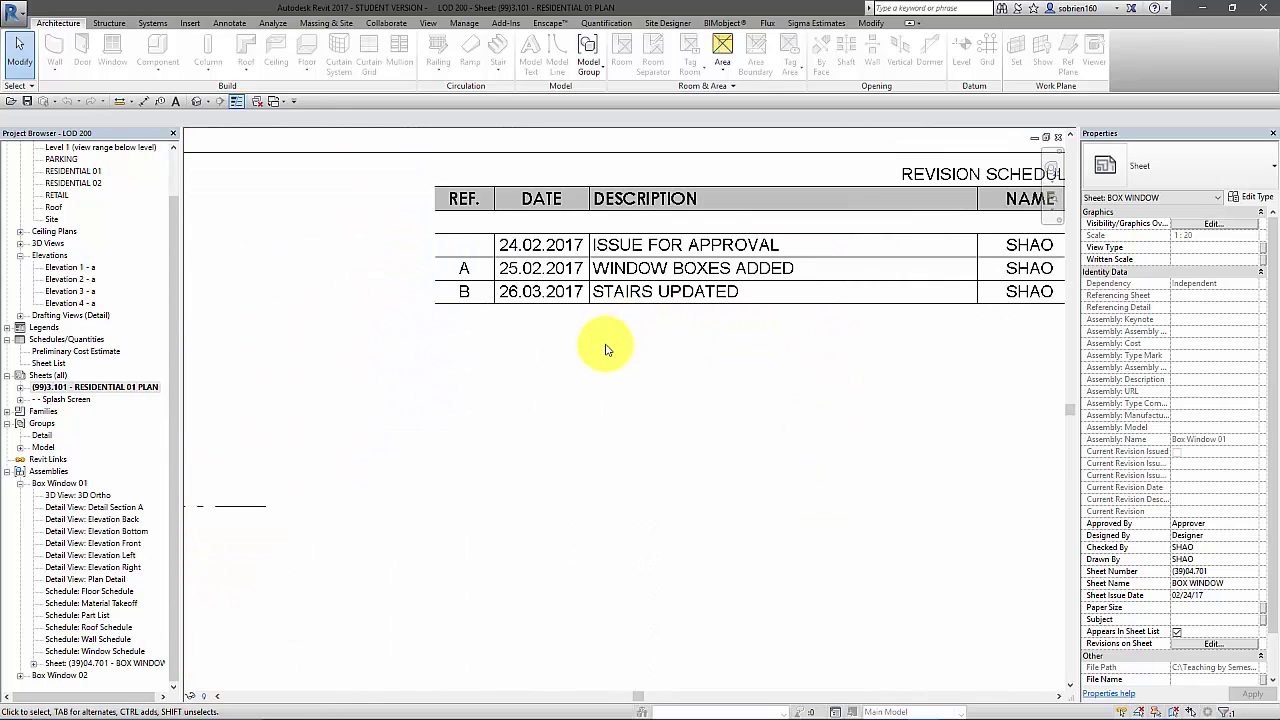
middle_click_drag(600, 343, 718, 423)
scroll(545, 355, "down", 3)
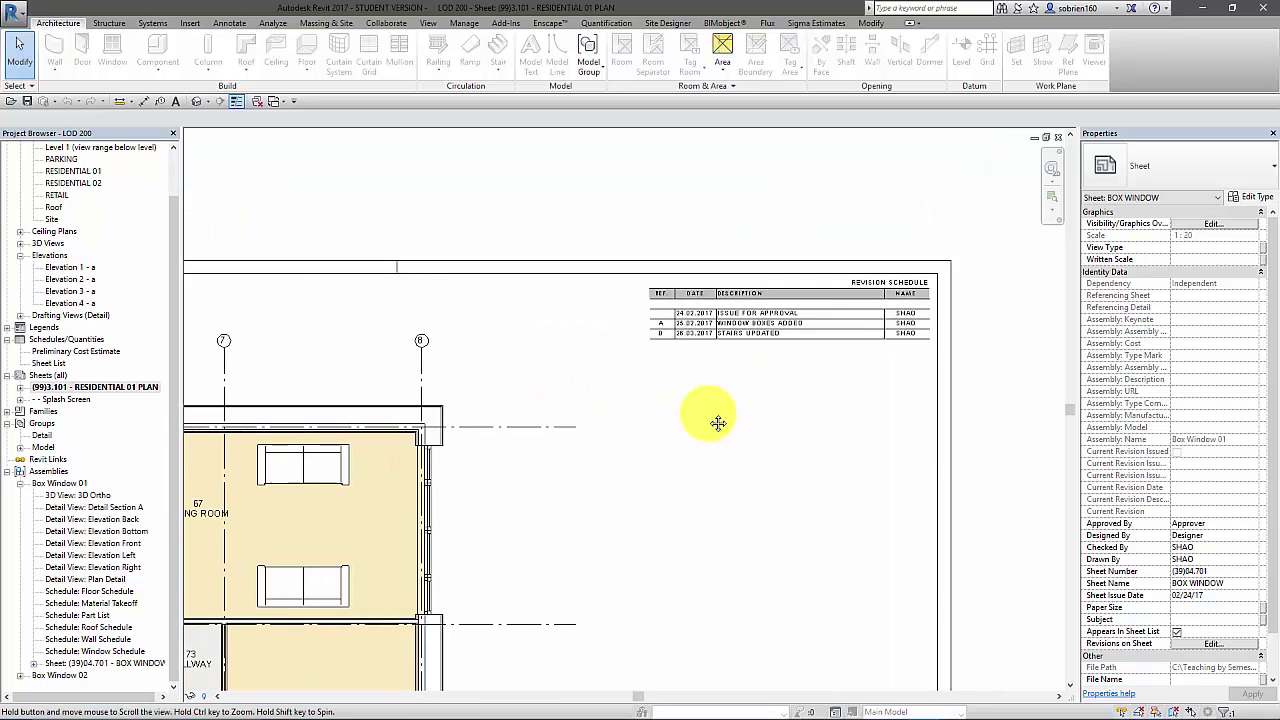
scroll(700, 400, "up", 4)
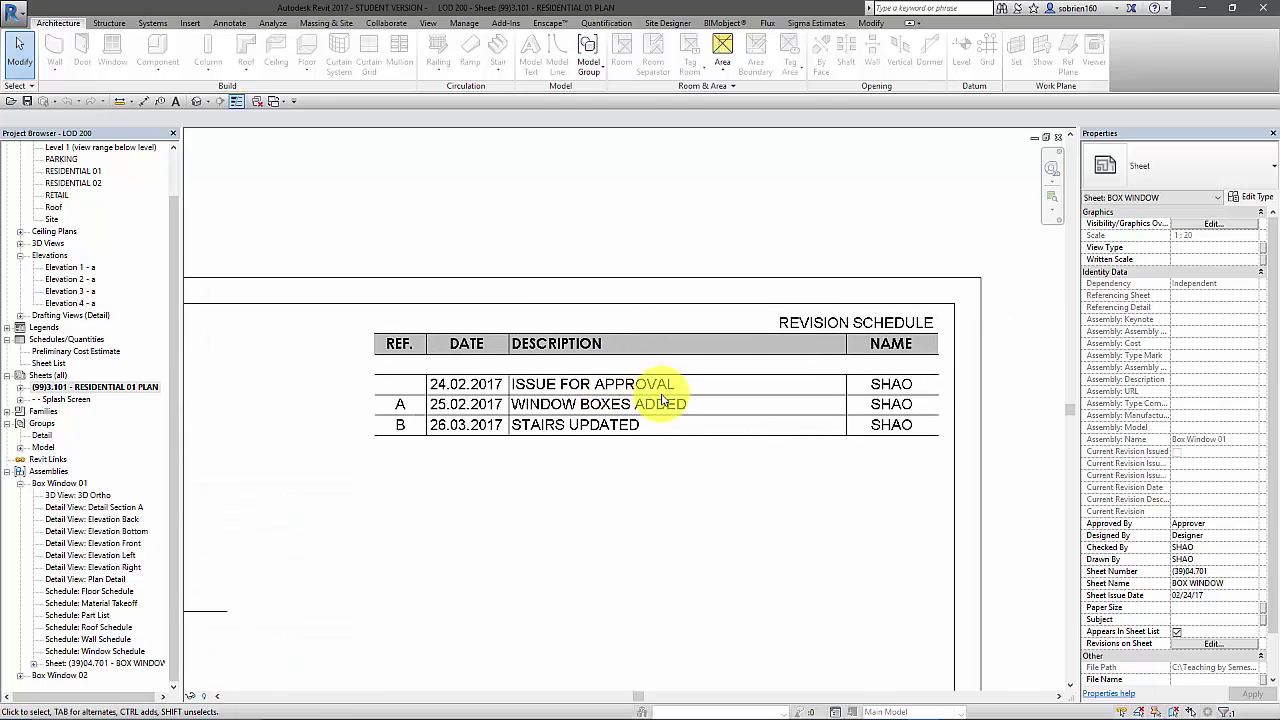
scroll(662, 400, "up", 2)
scroll(600, 458, "down", 1)
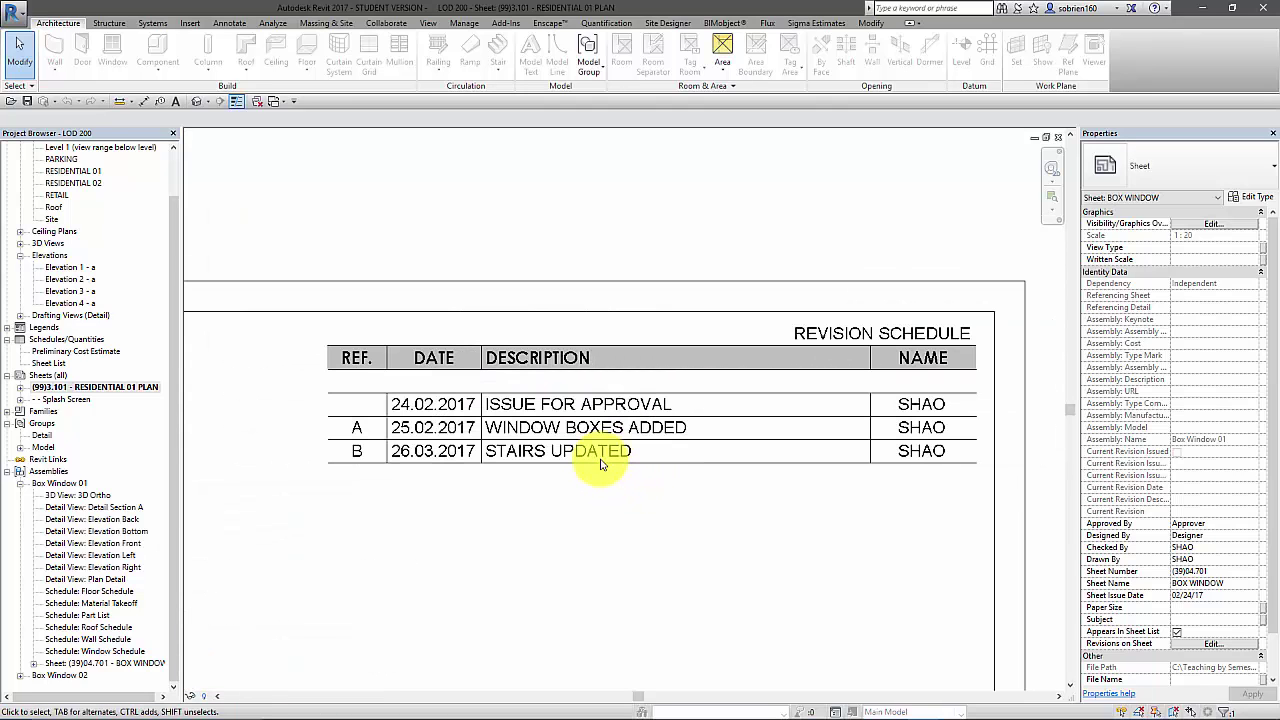
scroll(600, 480, "down", 2)
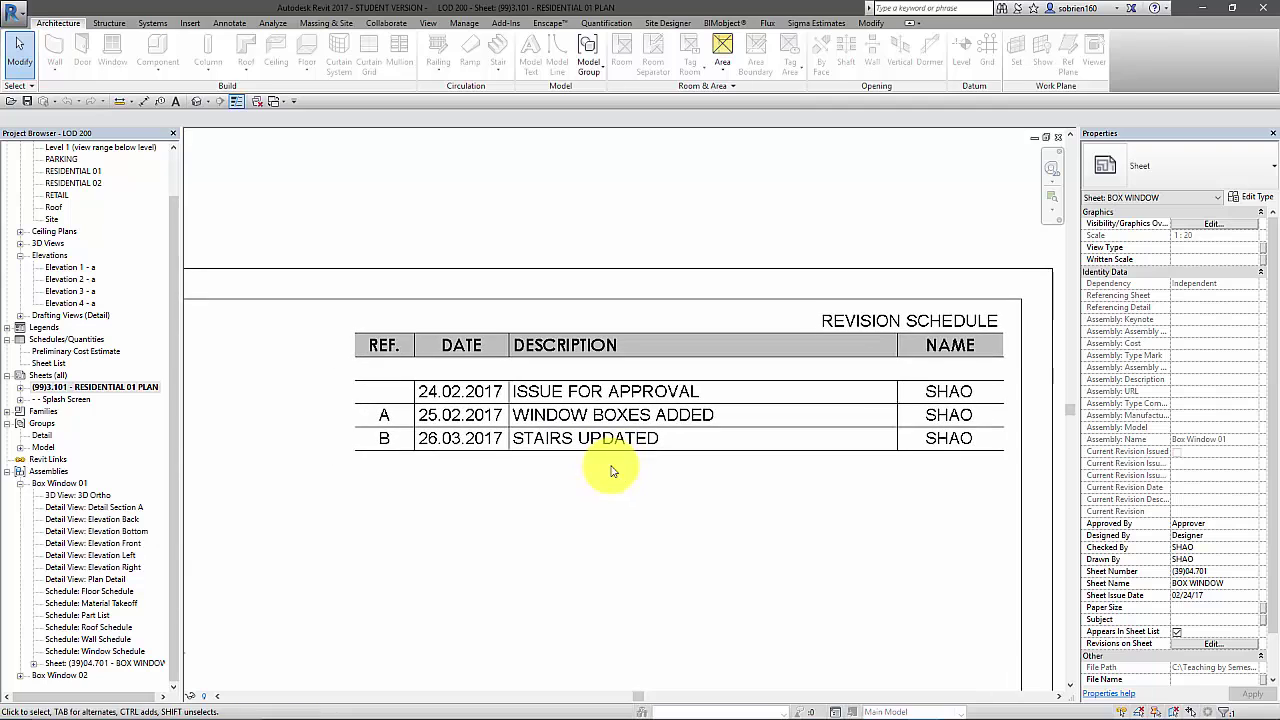
scroll(660, 475, "down", 4)
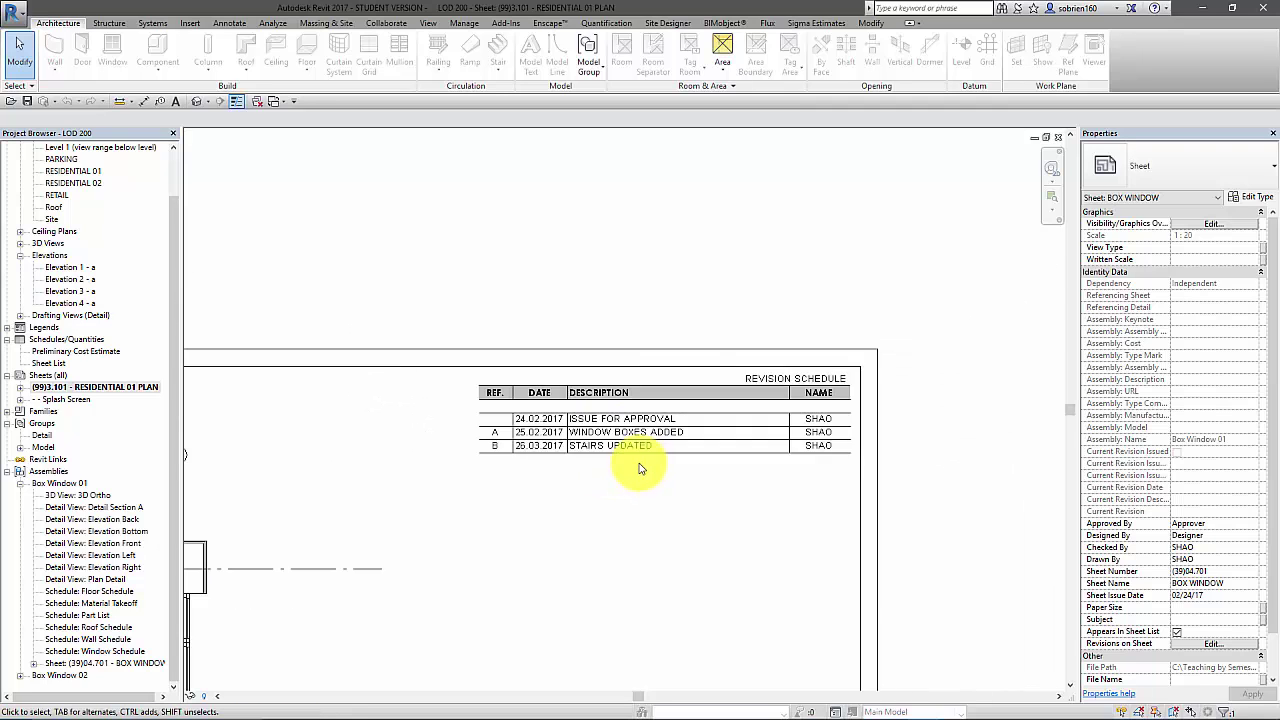
scroll(590, 460, "up", 5)
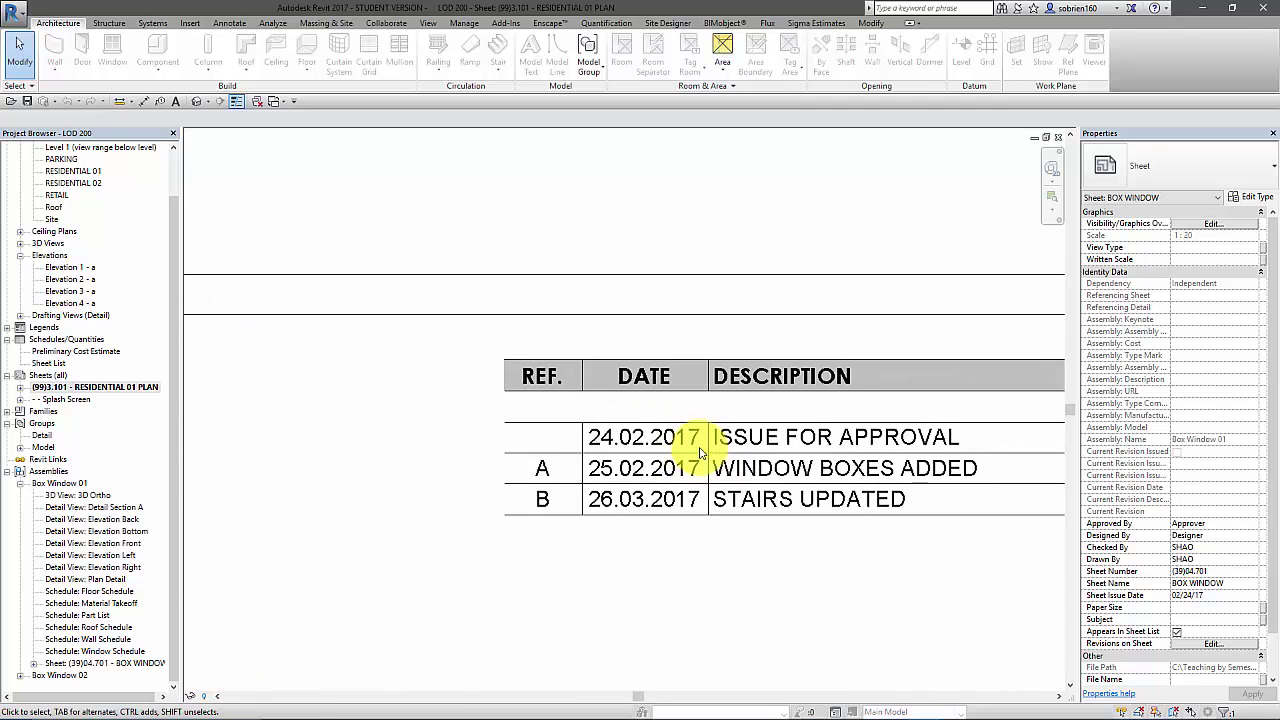
scroll(690, 484, "right", 2, "shift")
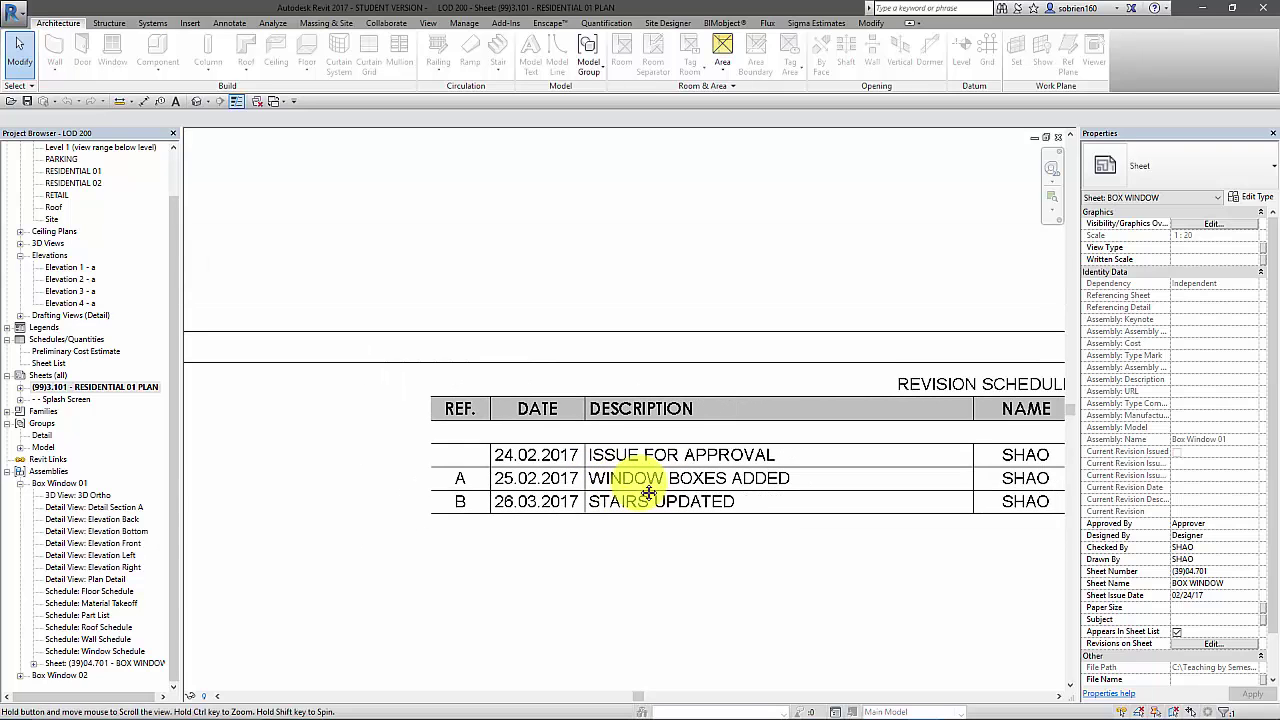
scroll(640, 485, "down", 4)
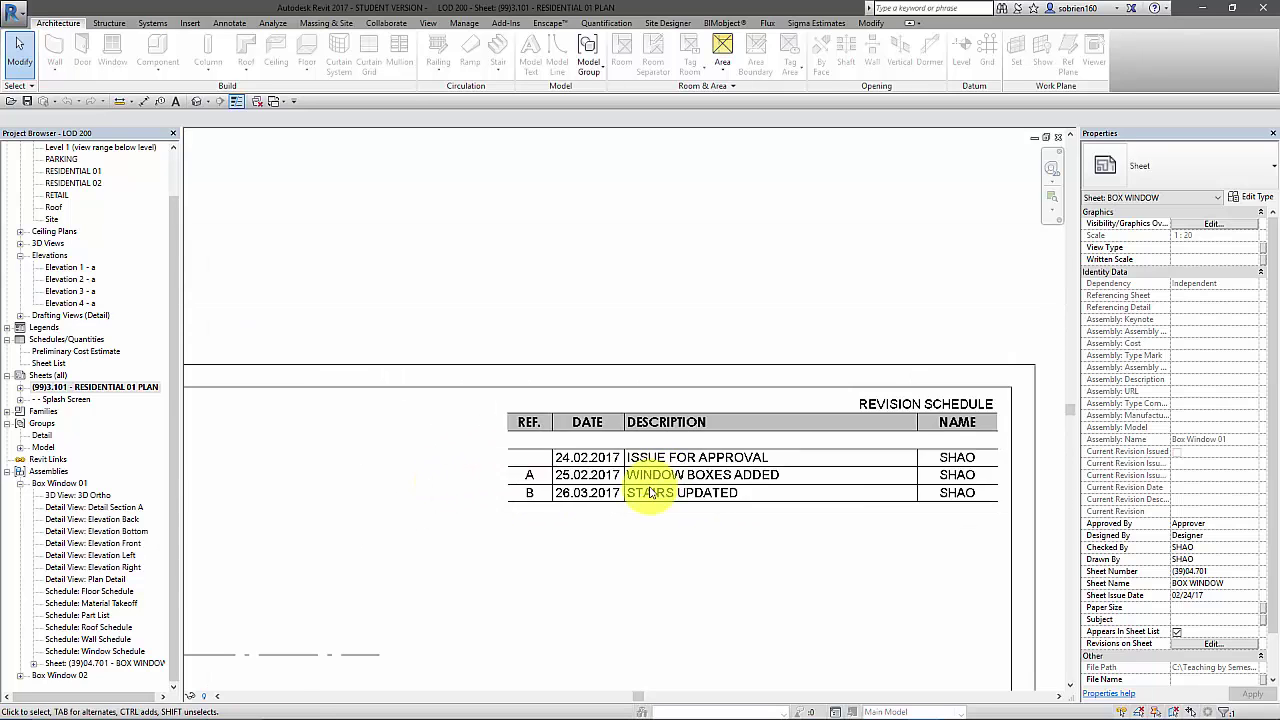
scroll(685, 497, "down", 3)
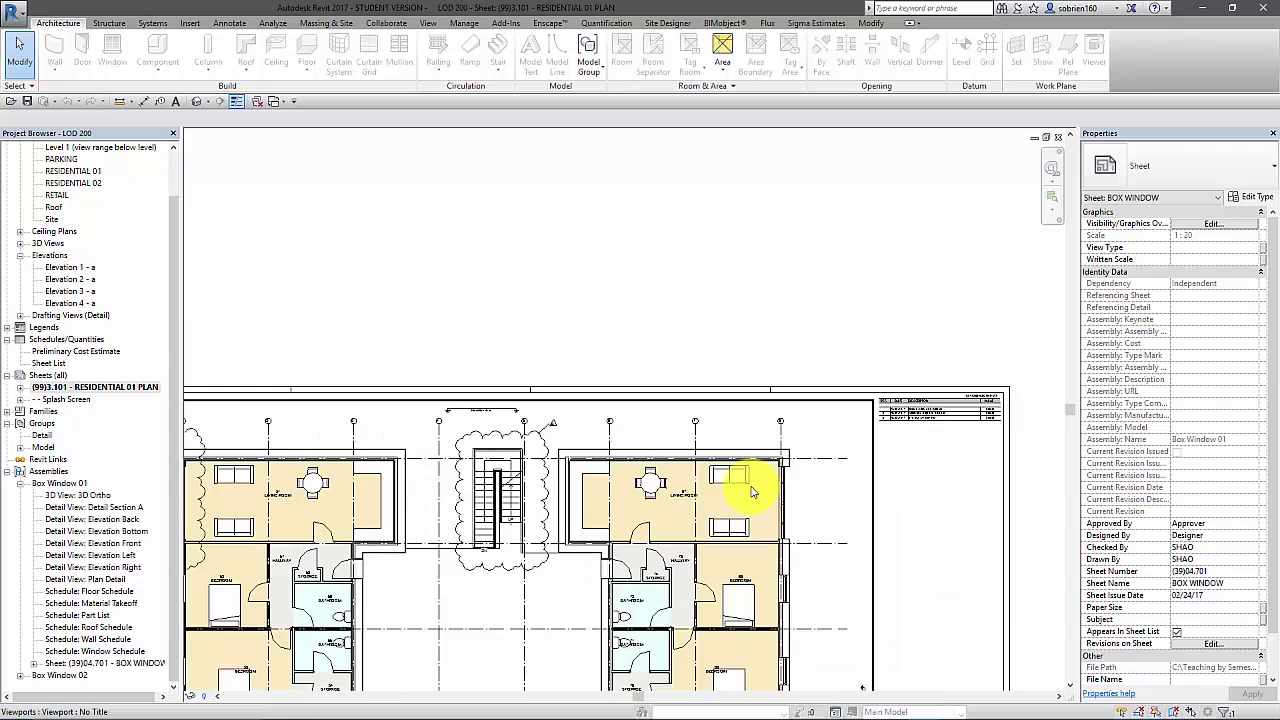
middle_click_drag(701, 460, 665, 373)
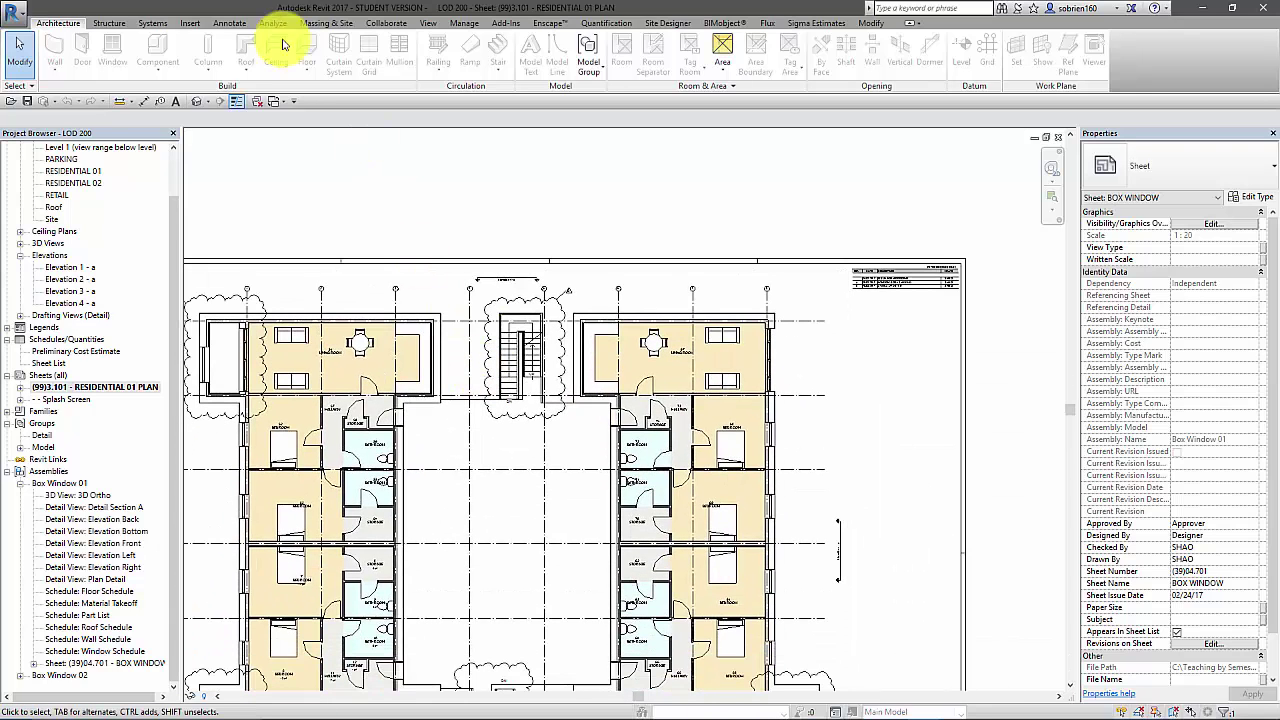
Step: Draw a rectangular revision cloud around the outer window wall of living room 67 and finish the sketch
left_click(229, 23)
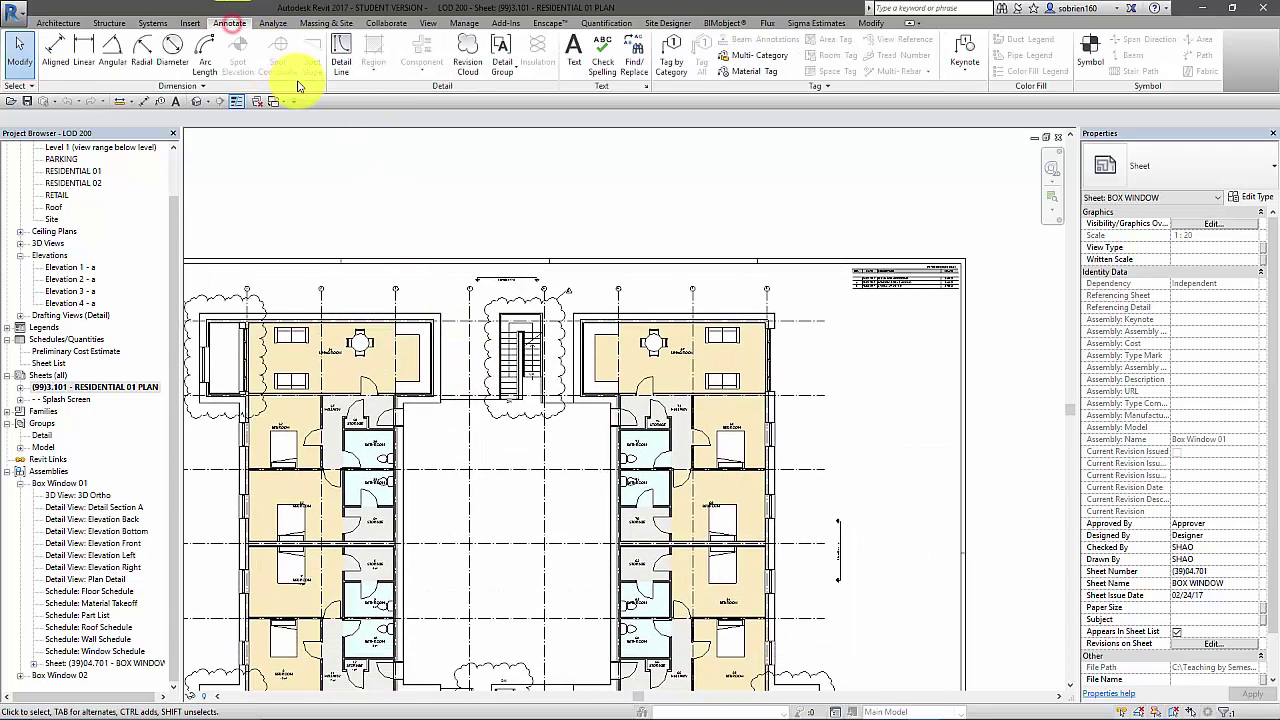
left_click(466, 60)
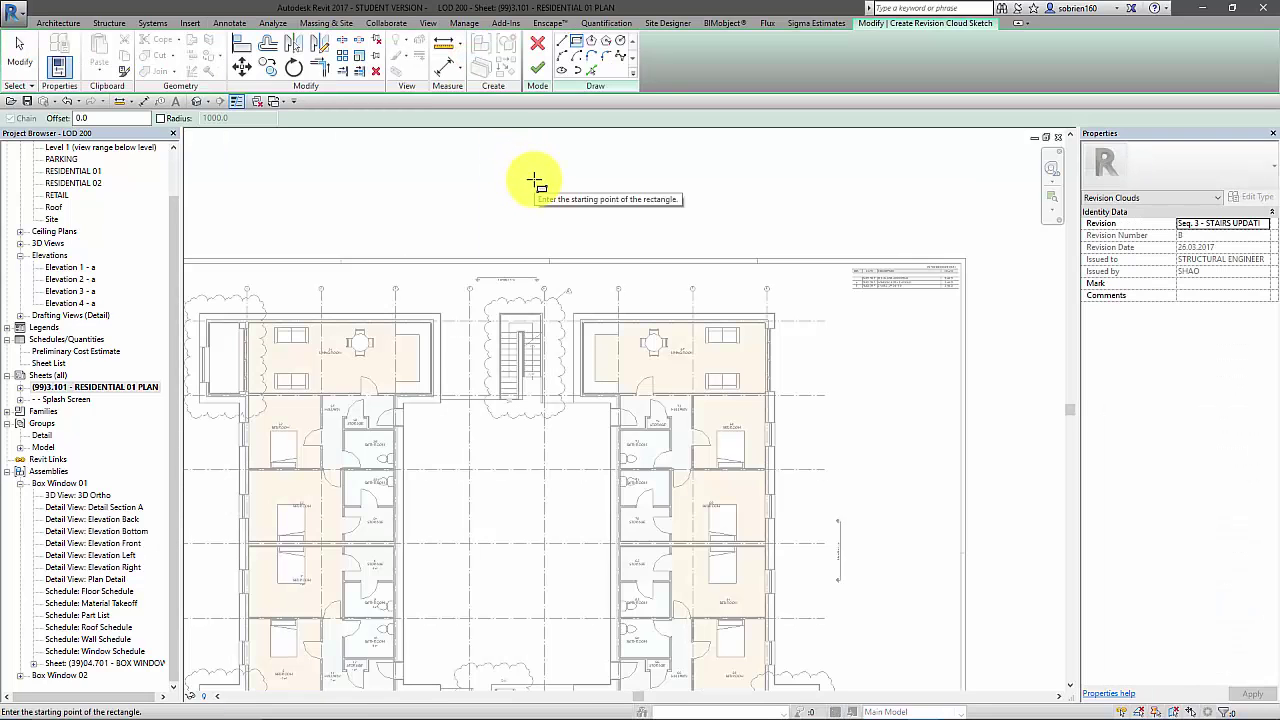
middle_click_drag(498, 359, 554, 240)
scroll(570, 266, "down", 1)
middle_click_drag(725, 372, 671, 414)
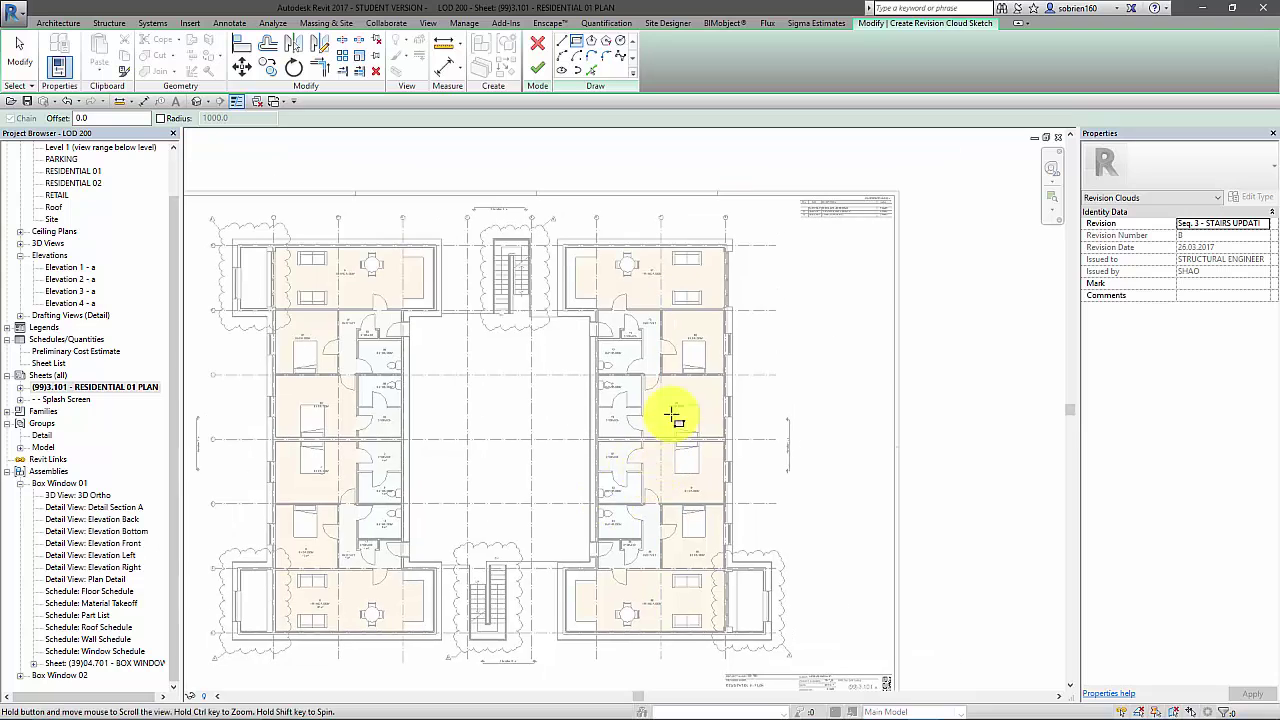
scroll(731, 269, "up", 5)
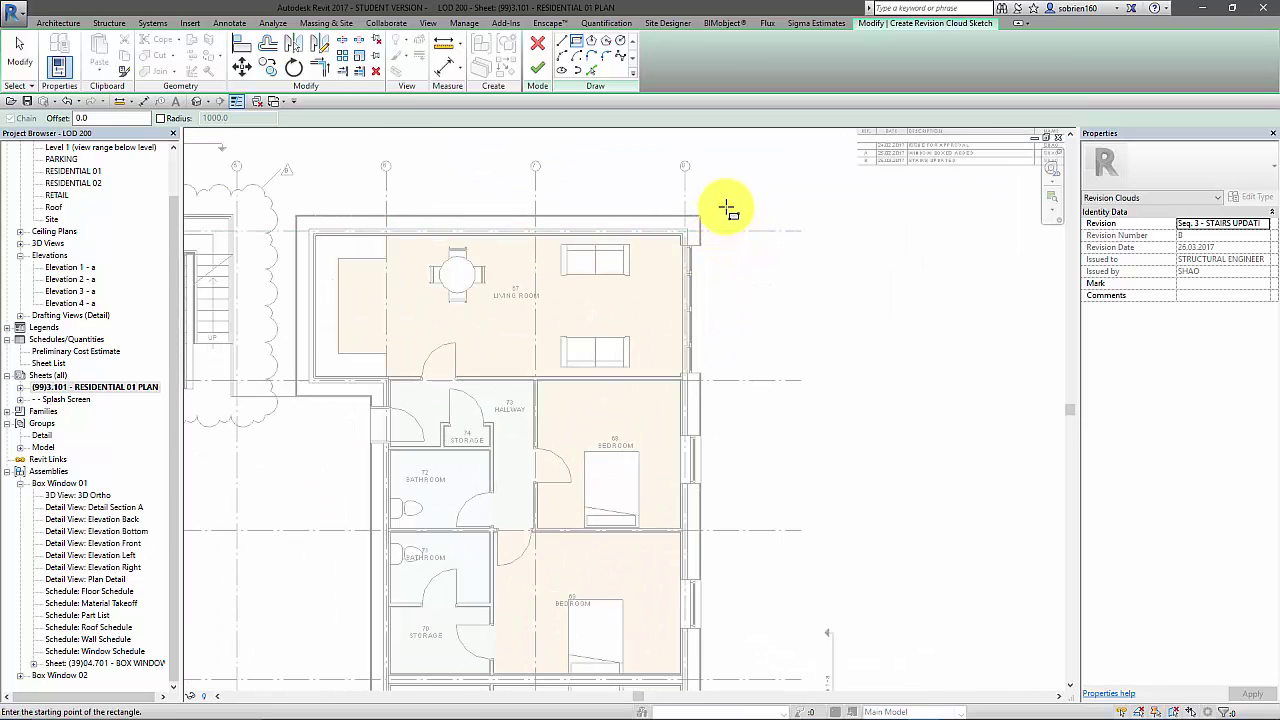
left_click(727, 207)
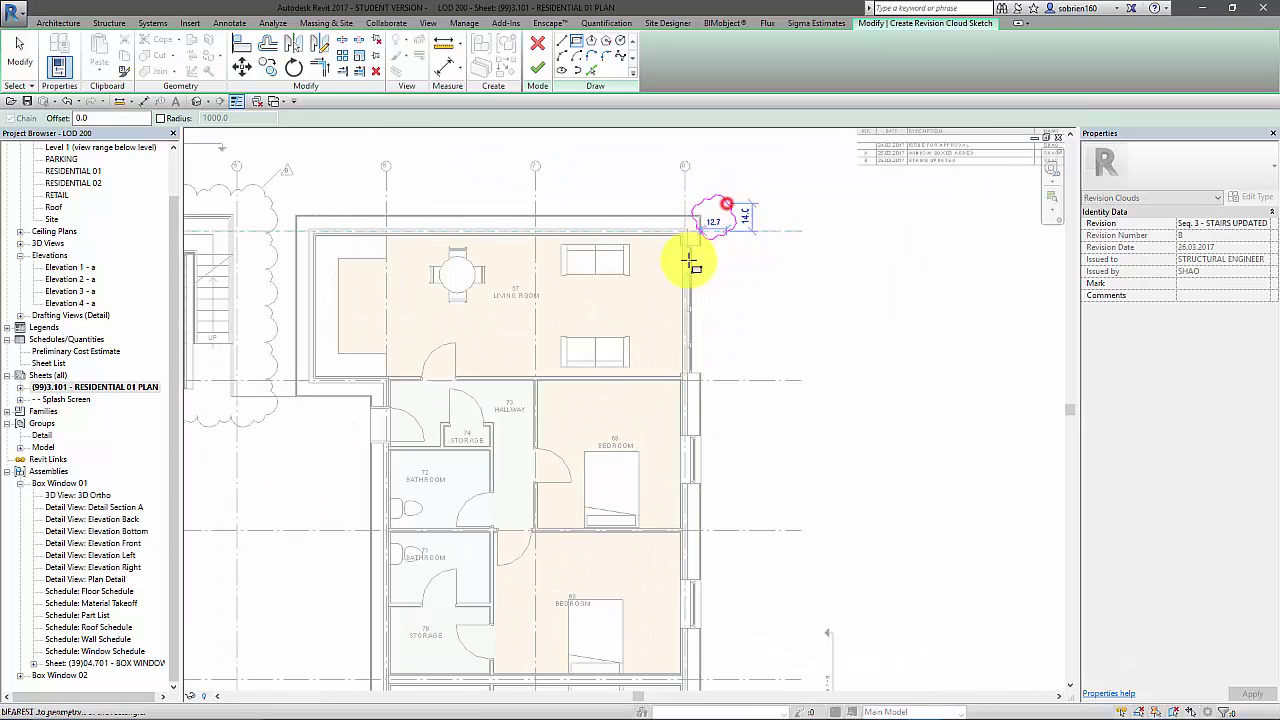
left_click(653, 398)
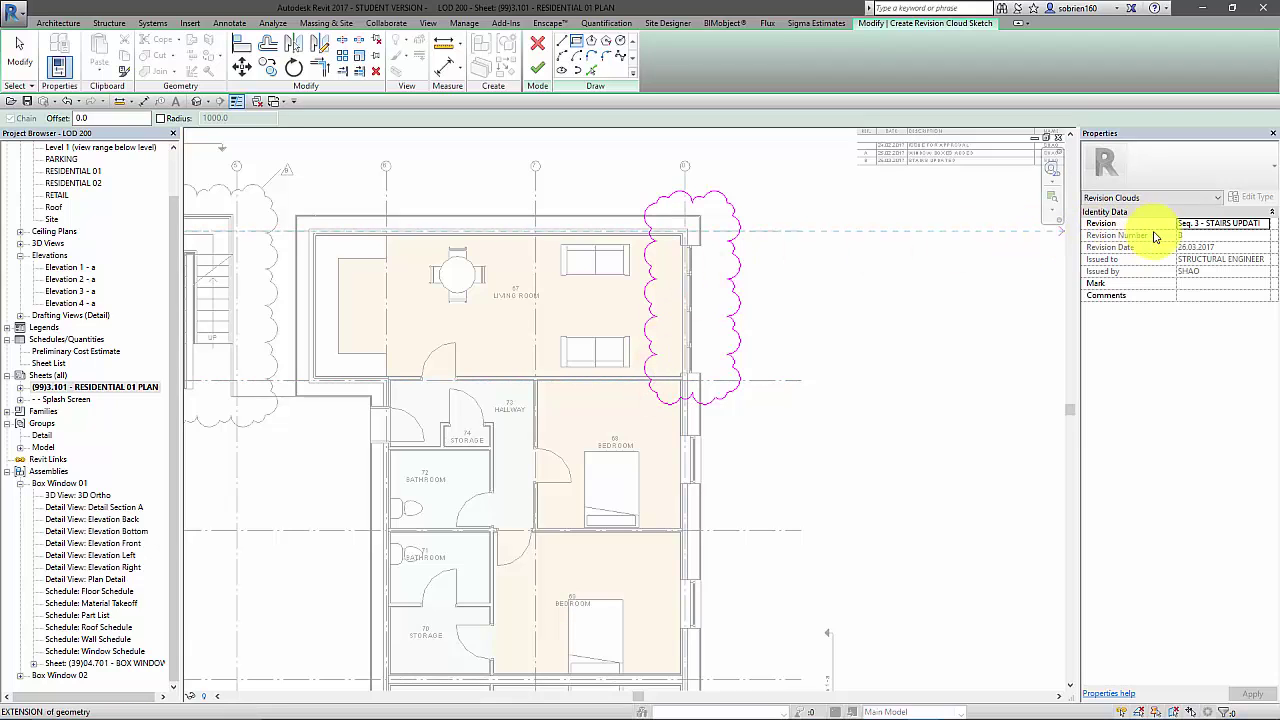
left_click(1266, 228)
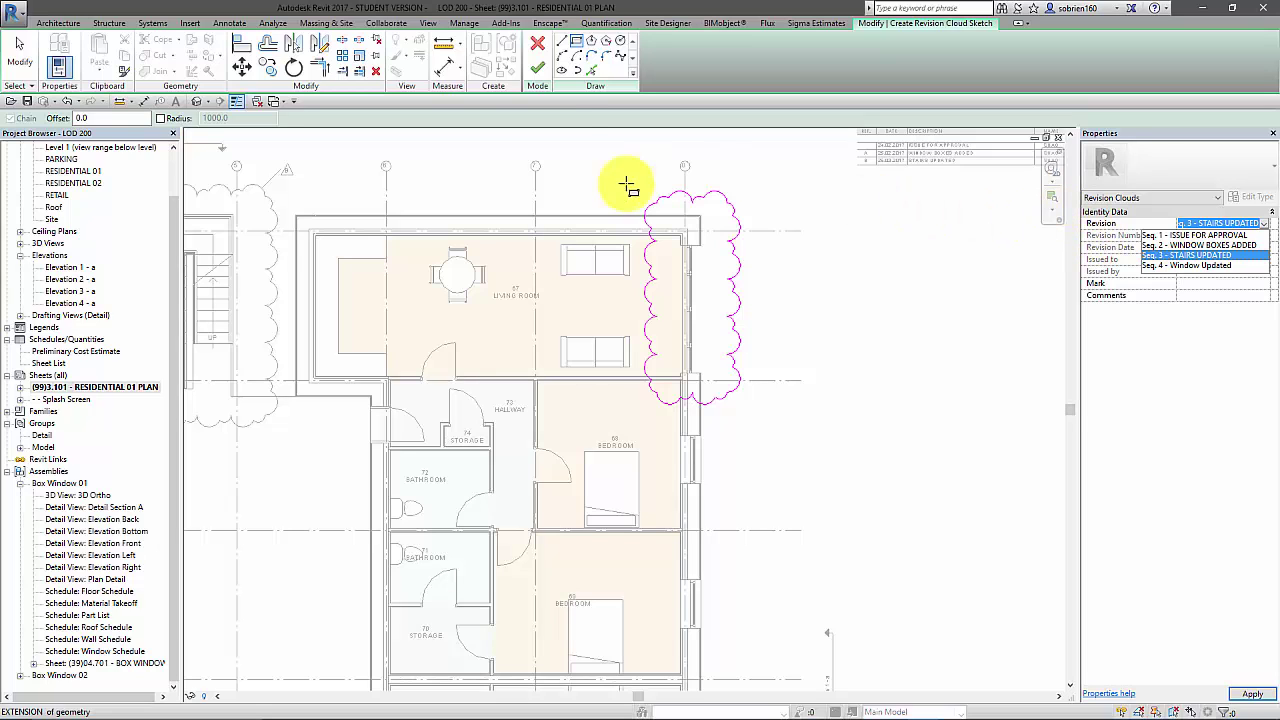
left_click(537, 68)
left_click(537, 68)
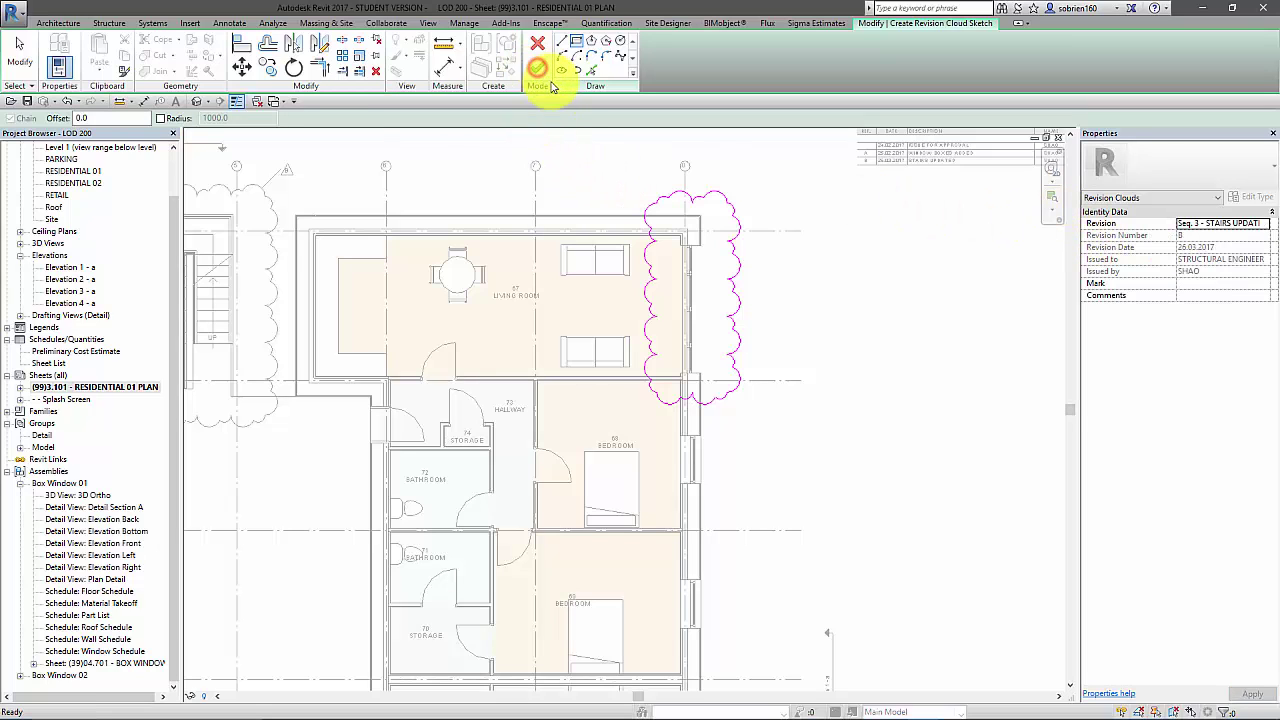
left_click(930, 327)
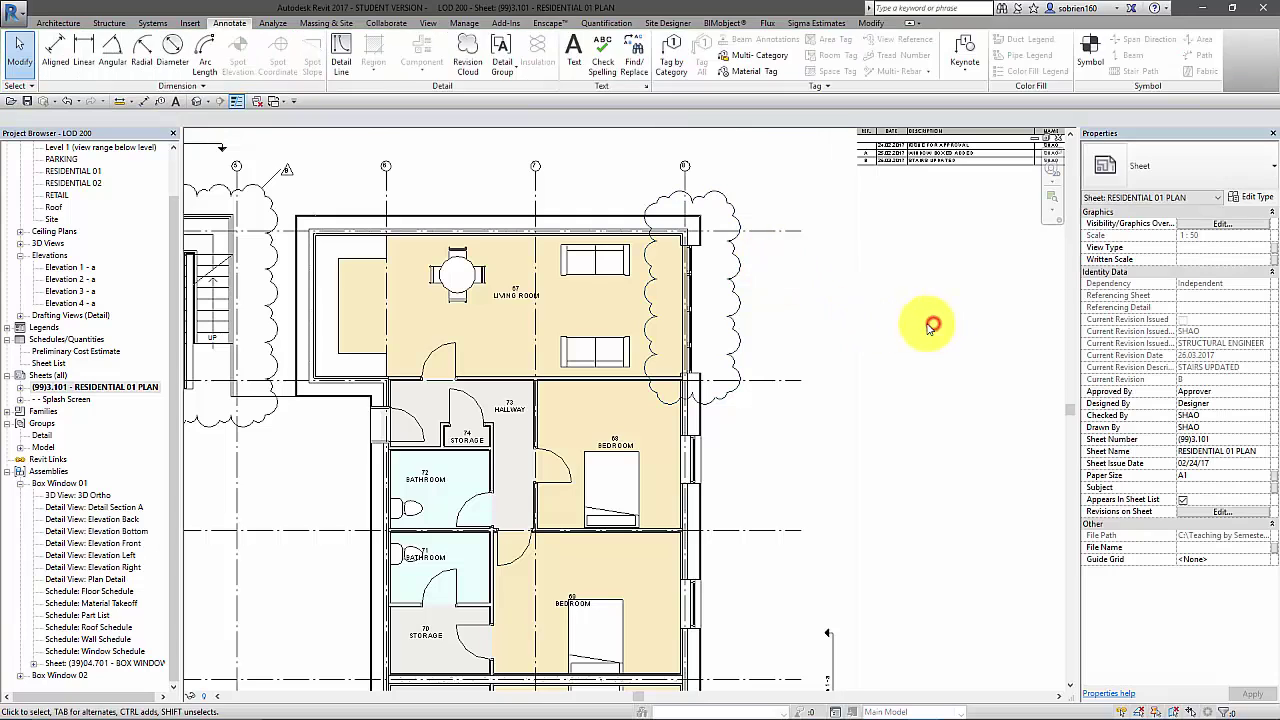
Step: Add a fifth entry to the project's sheet issues and revisions, and date it 27.02.2017
left_click(425, 25)
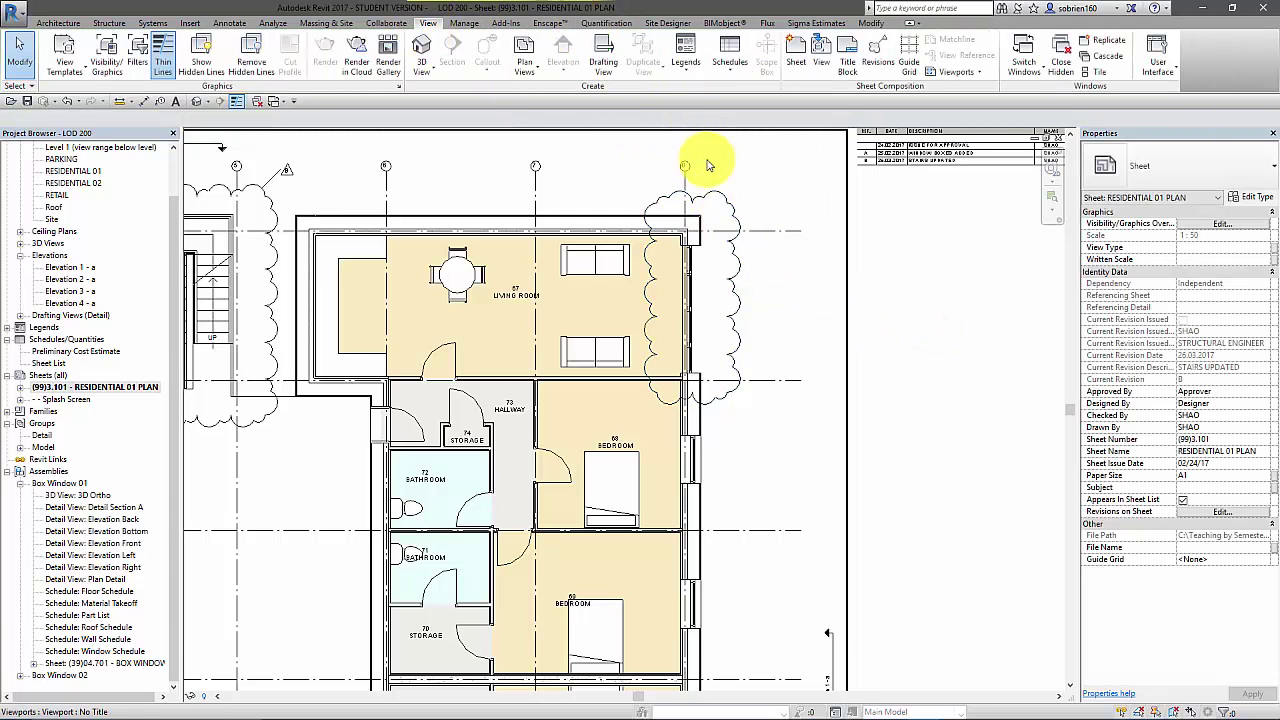
left_click(877, 60)
left_click_drag(791, 207, 934, 157)
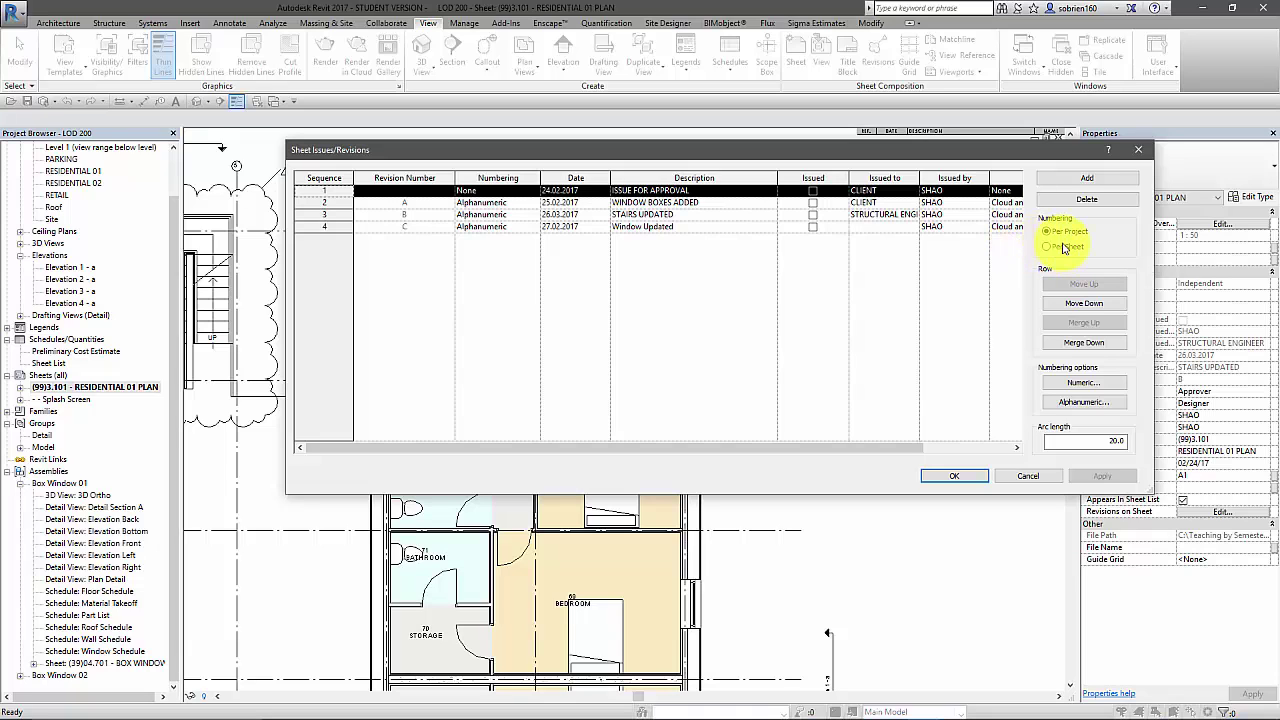
left_click_drag(995, 158, 974, 165)
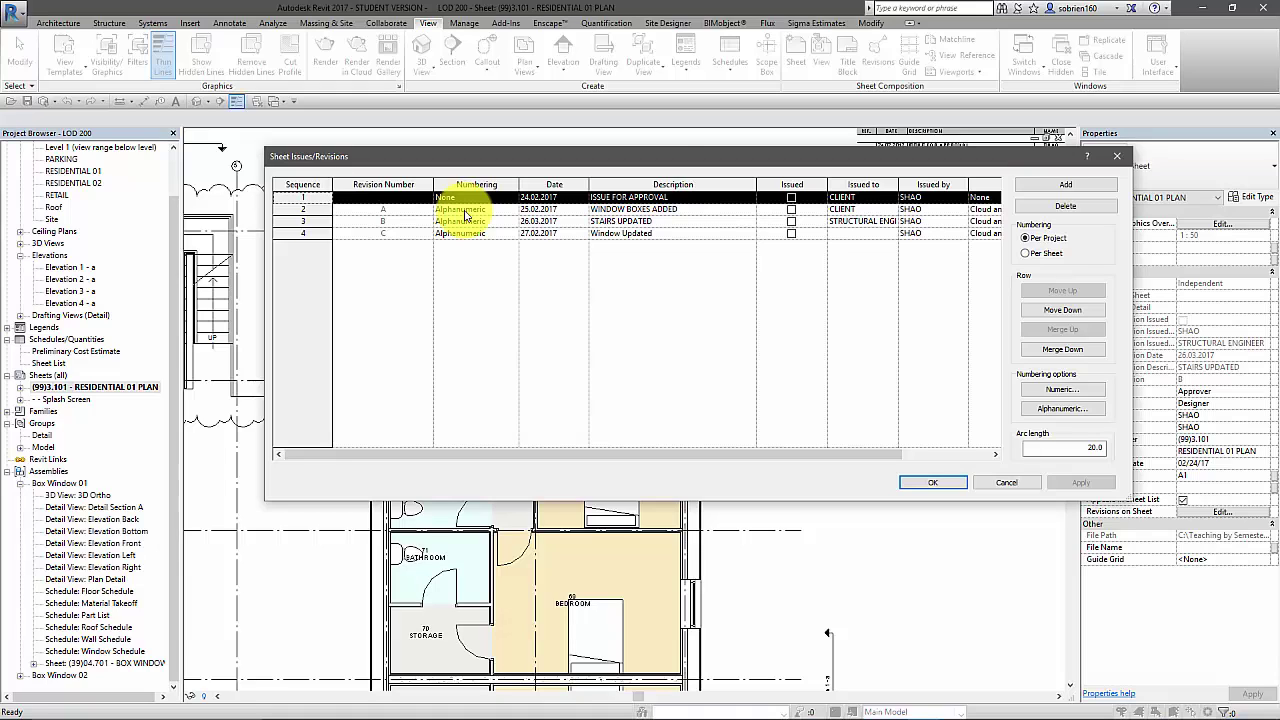
left_click(1041, 187)
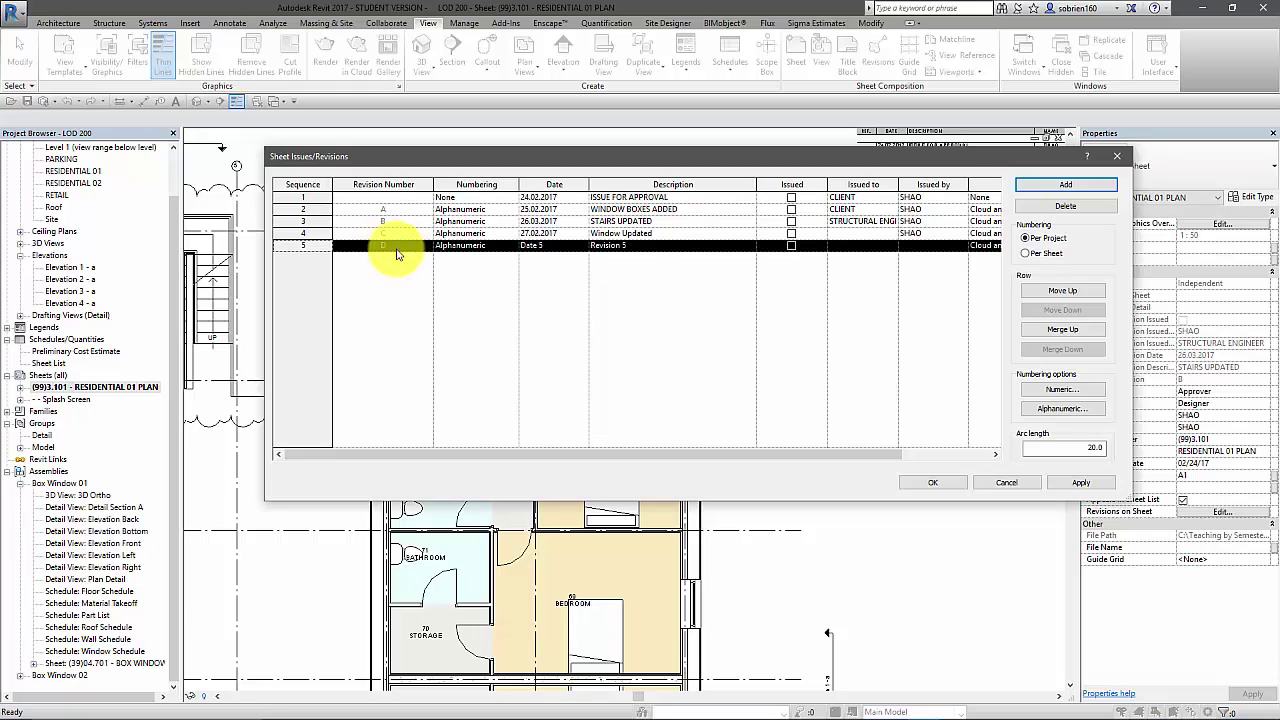
left_click(512, 246)
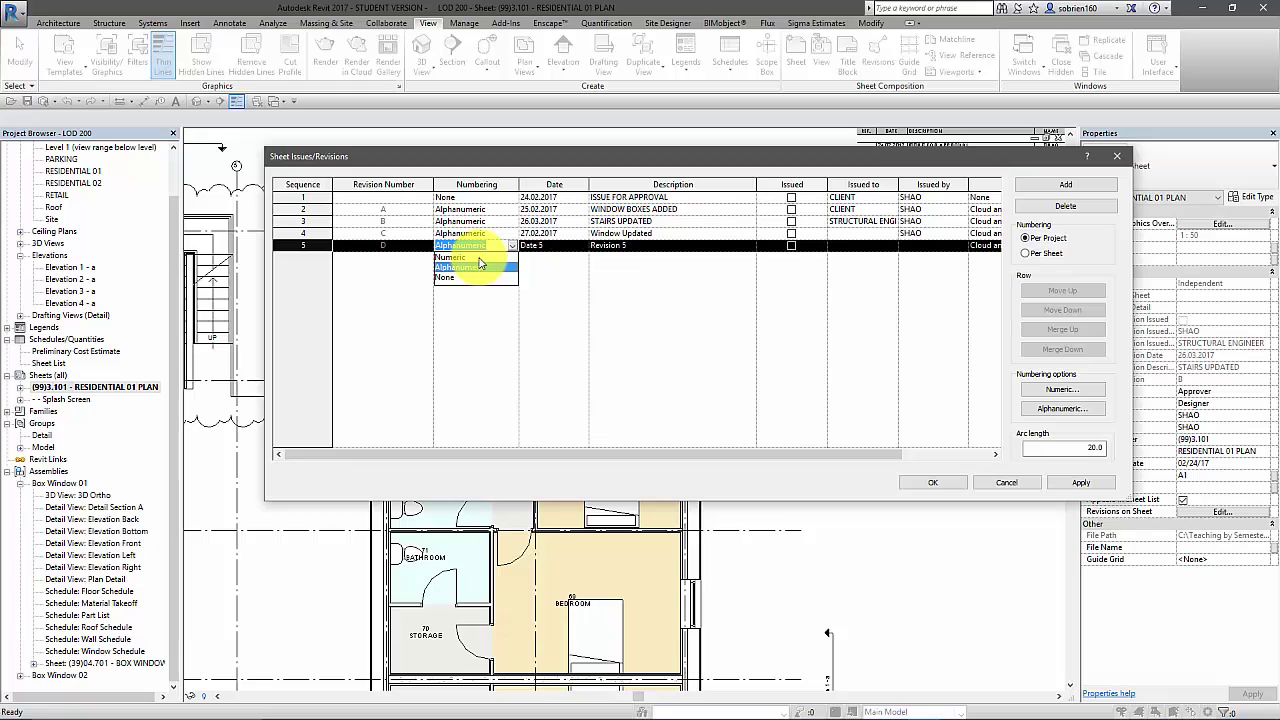
left_click(566, 249)
left_click(563, 248)
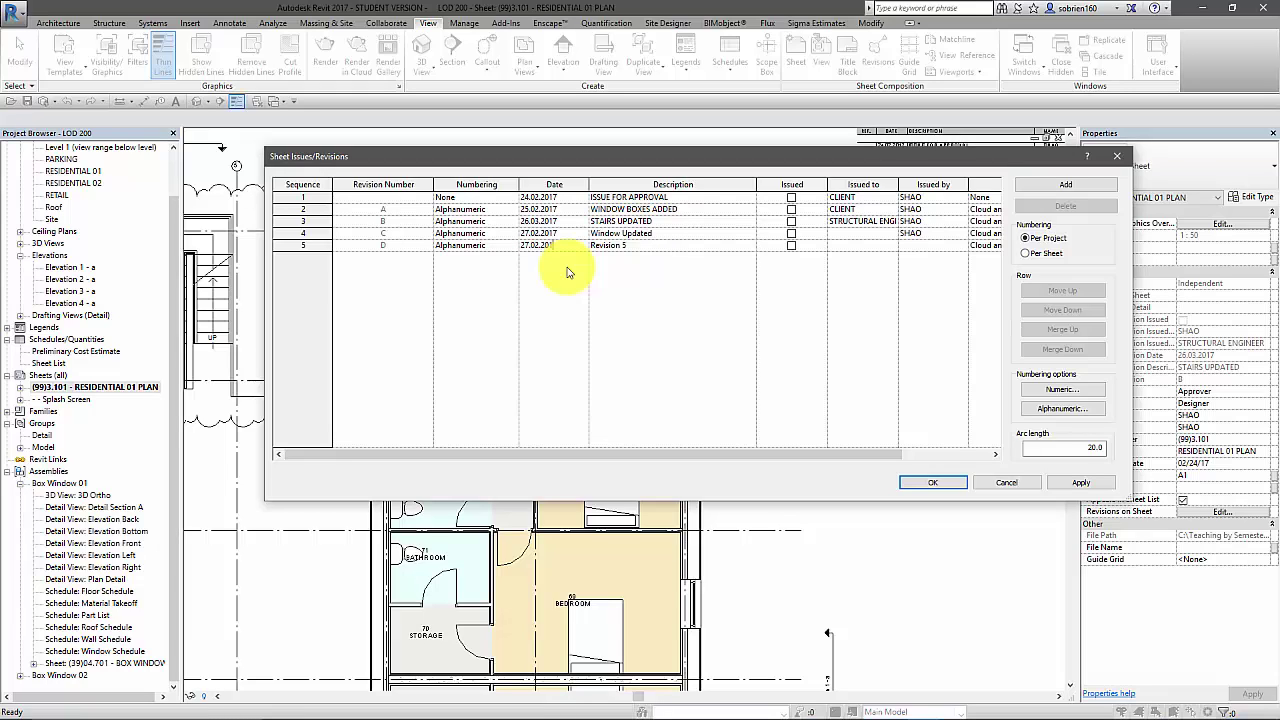
Step: Describe the new revision as Screen Update, fill in the issuer's initials and save the revision list
left_click(635, 242)
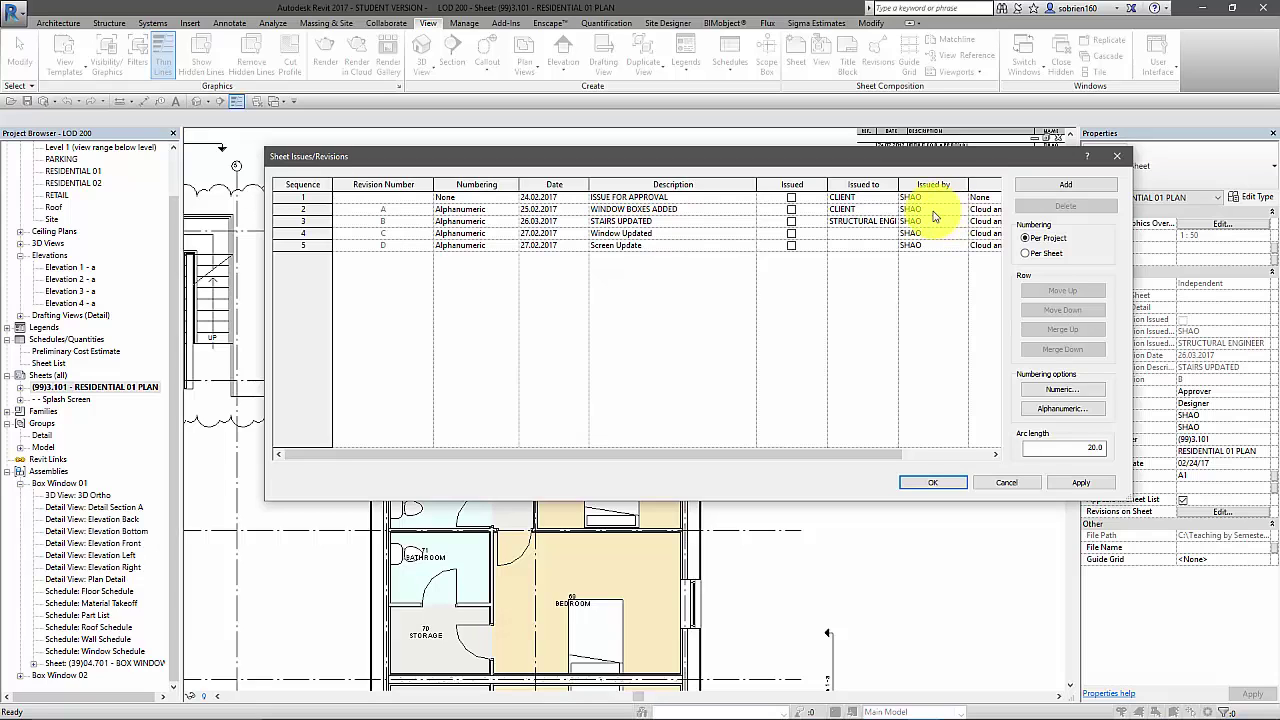
left_click(893, 247)
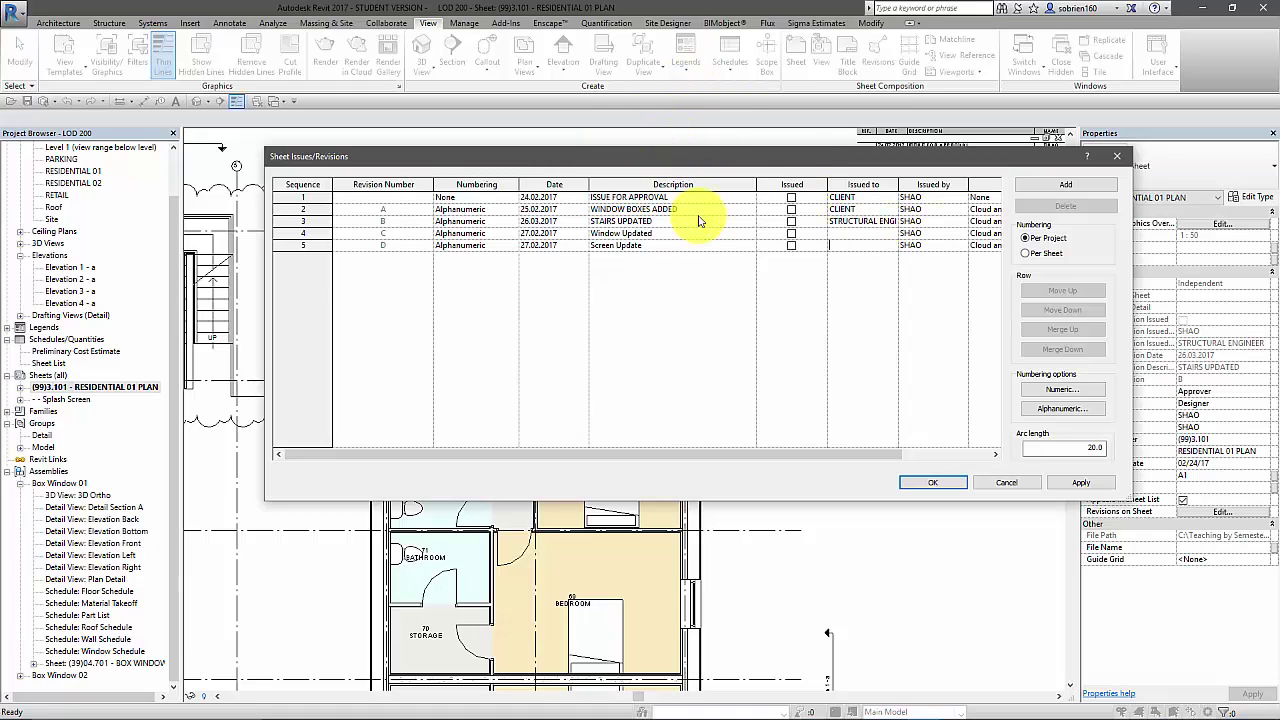
left_click(933, 483)
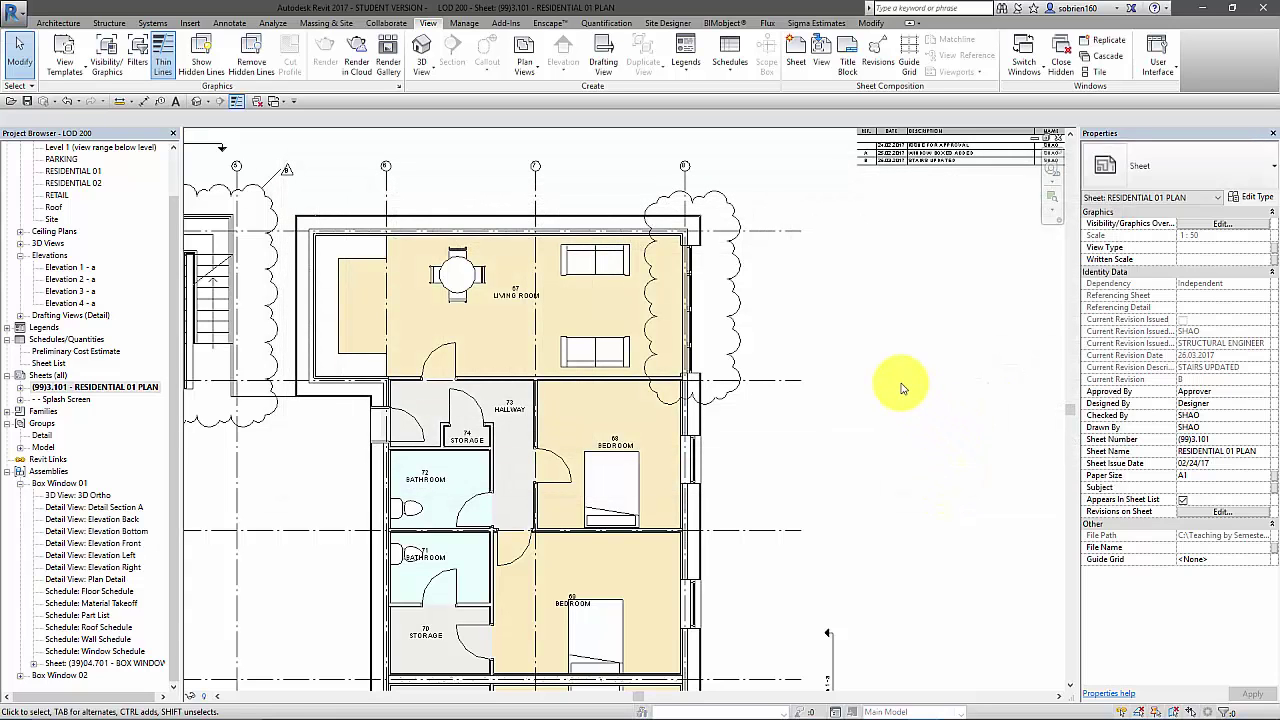
Step: Assign the revision cloud beside living room 67 to the revision Seq. 5 - Screen Update
scroll(900, 400, "up", 3)
scroll(833, 256, "up", 3)
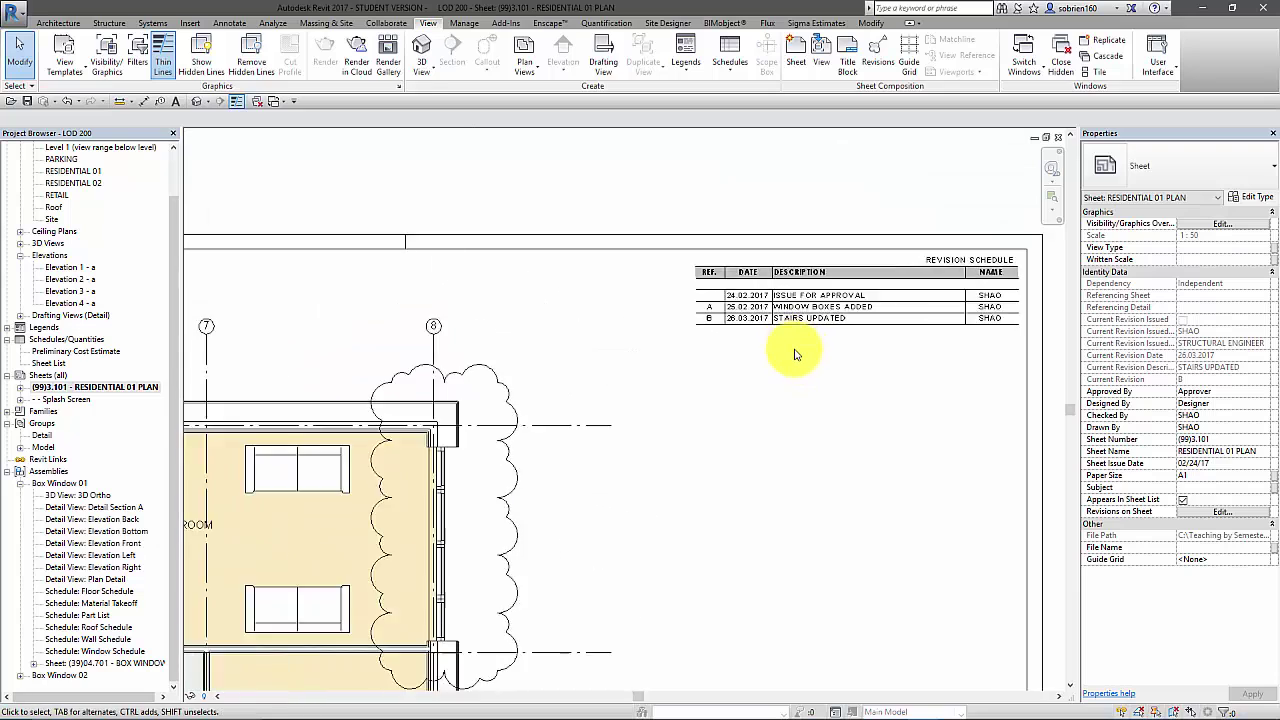
scroll(777, 374, "down", 3)
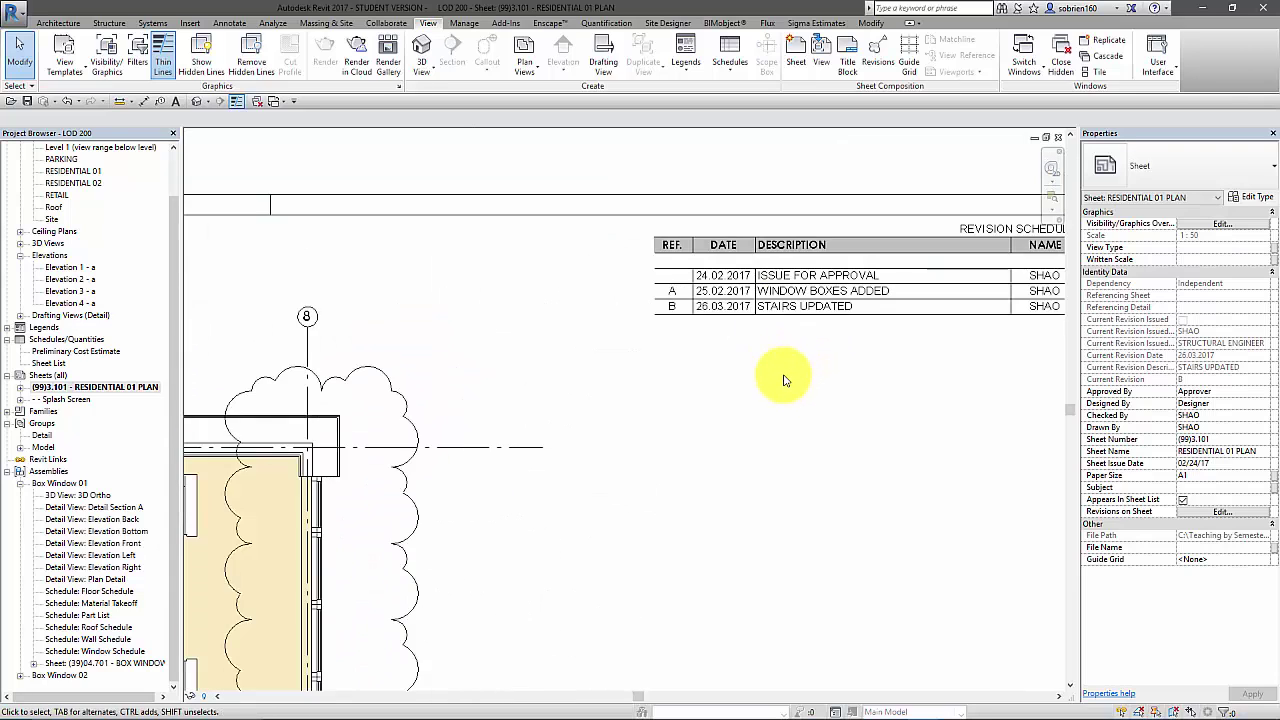
middle_click_drag(786, 363, 829, 370)
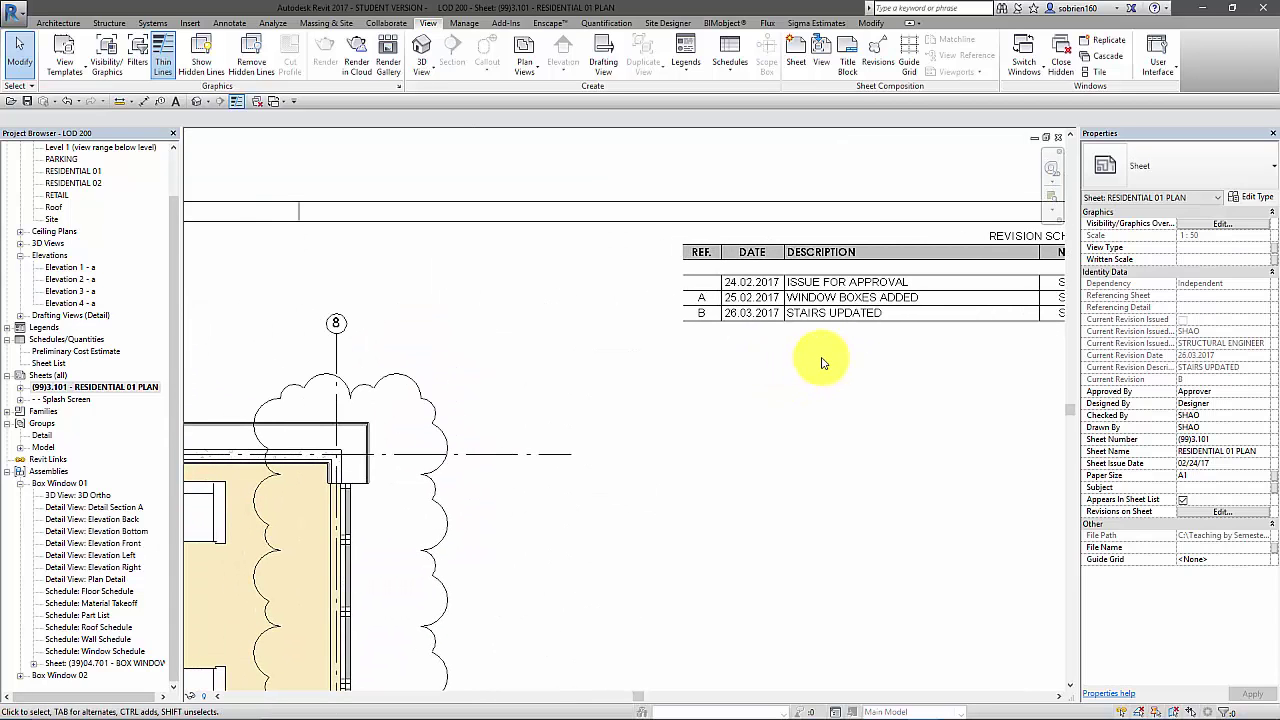
scroll(824, 360, "down", 1)
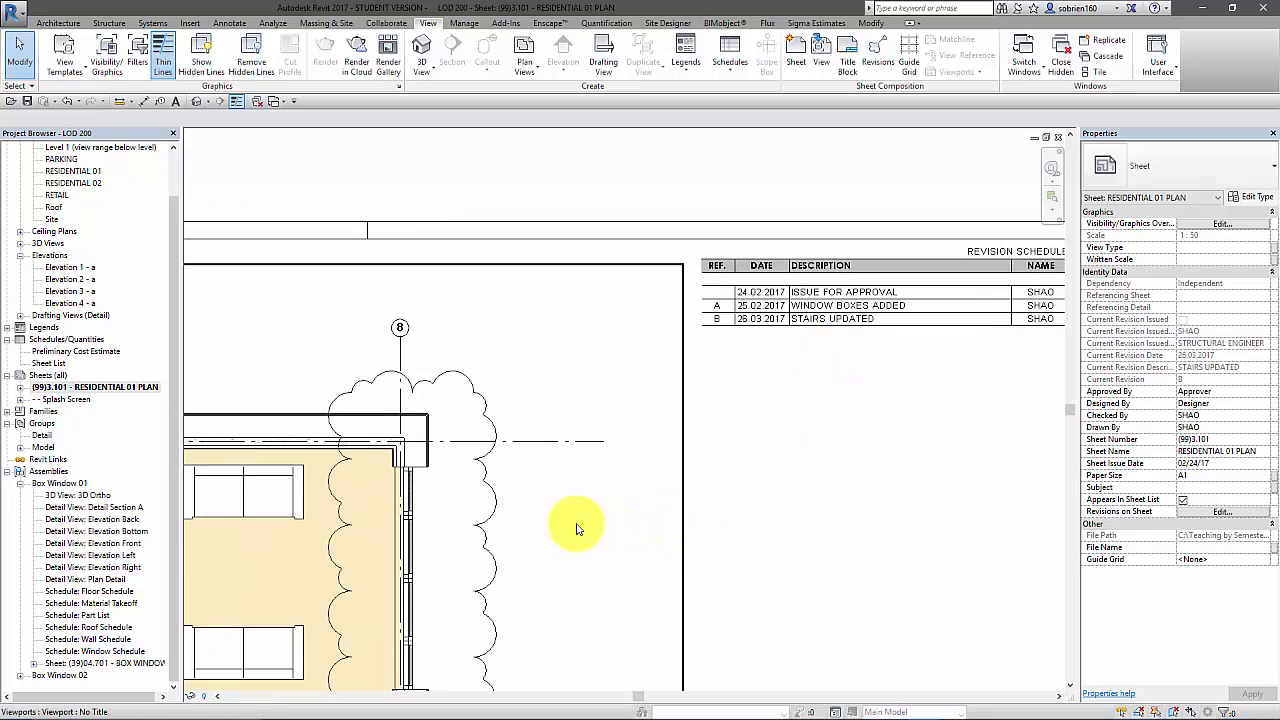
left_click(489, 512)
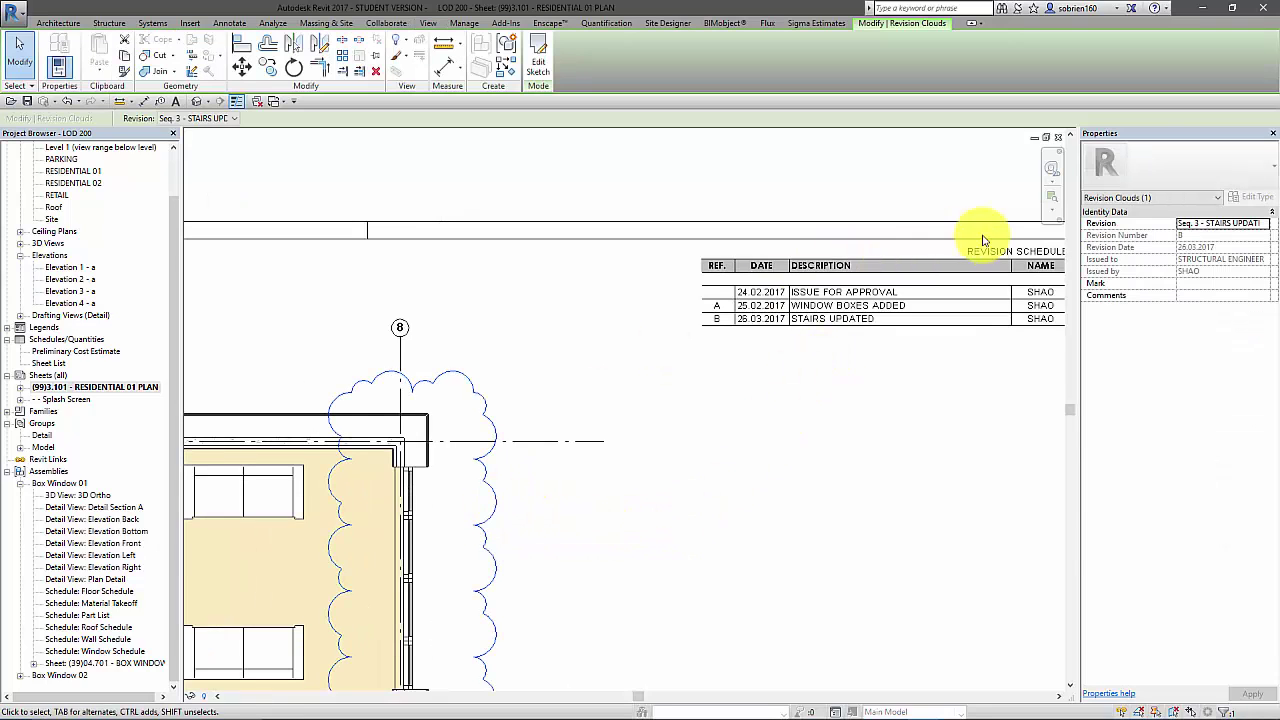
left_click(1254, 226)
left_click(1264, 223)
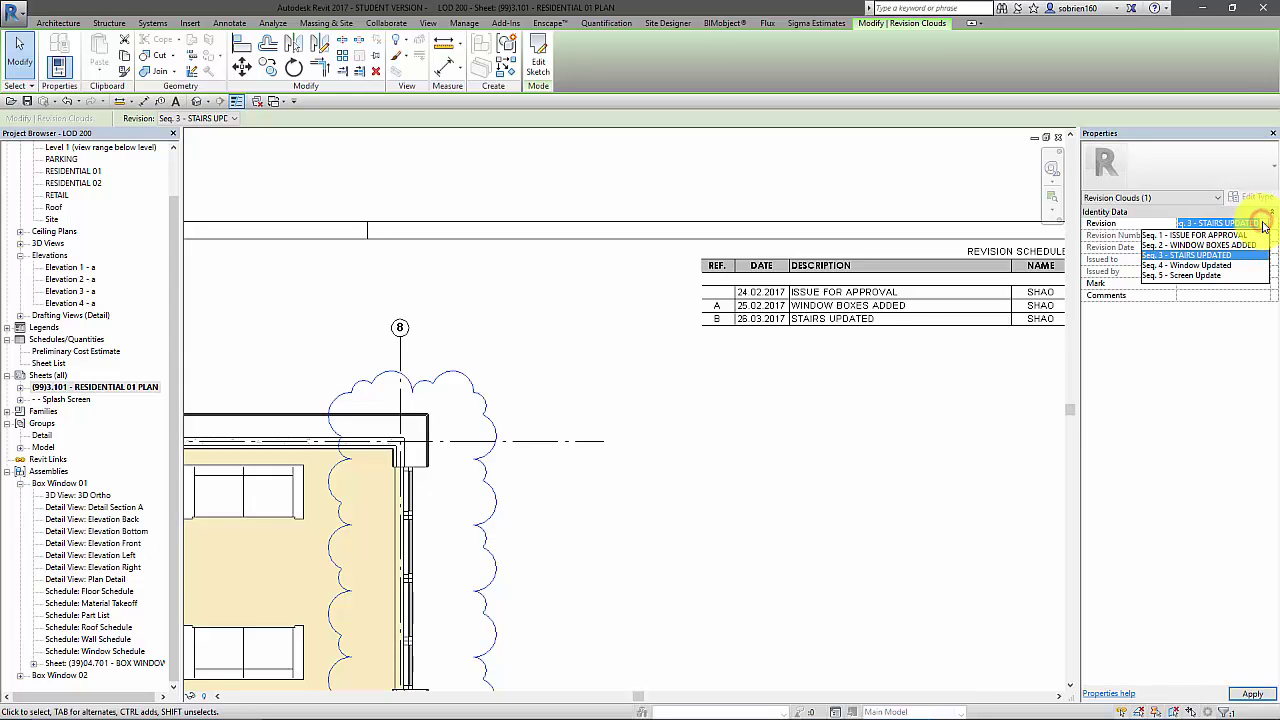
left_click(1208, 276)
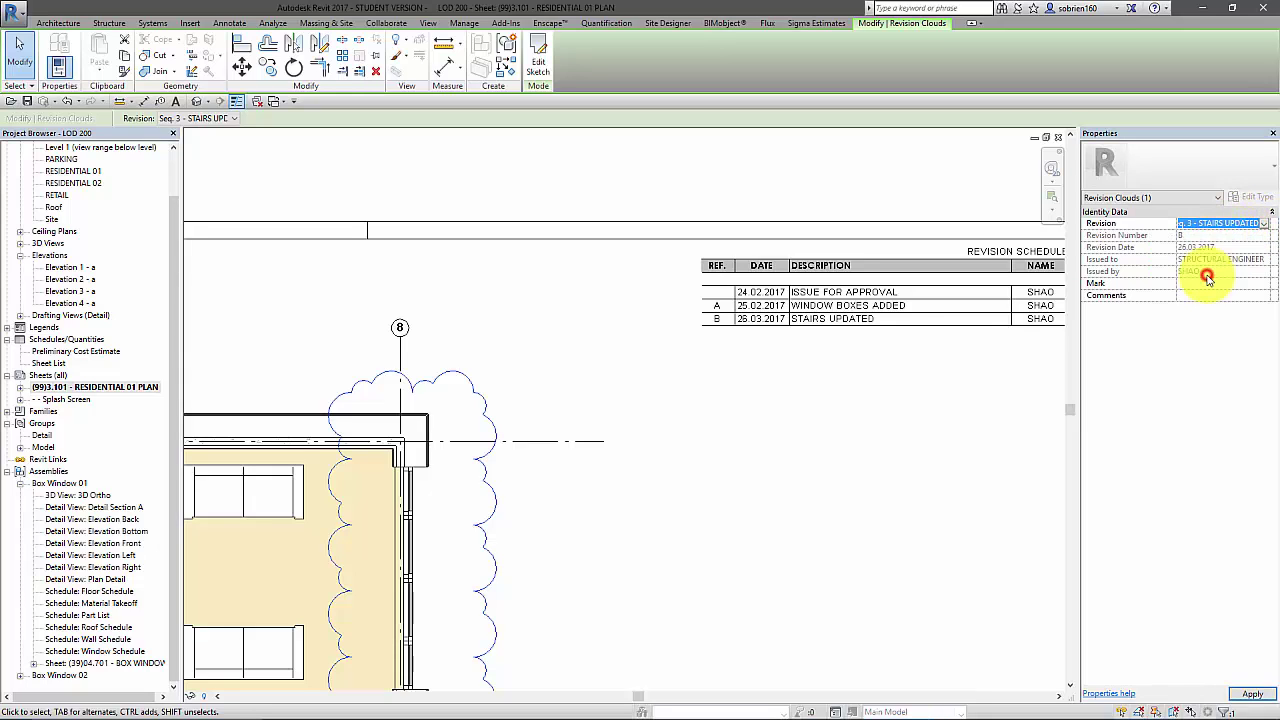
left_click(828, 365)
Step: Tag the revision cloud at living room 67 with a leader and straighten the leader's end into a horizontal shoulder
scroll(531, 334, "up", 5)
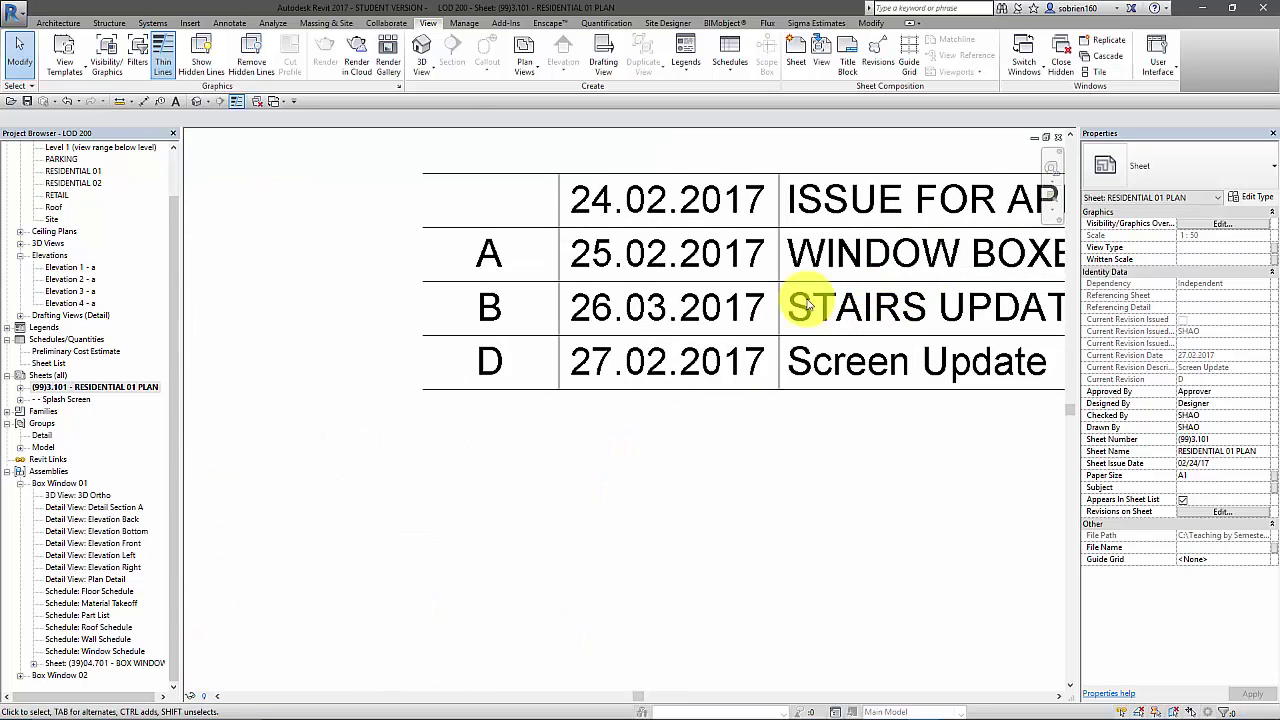
scroll(785, 333, "down", 3)
scroll(814, 334, "down", 3)
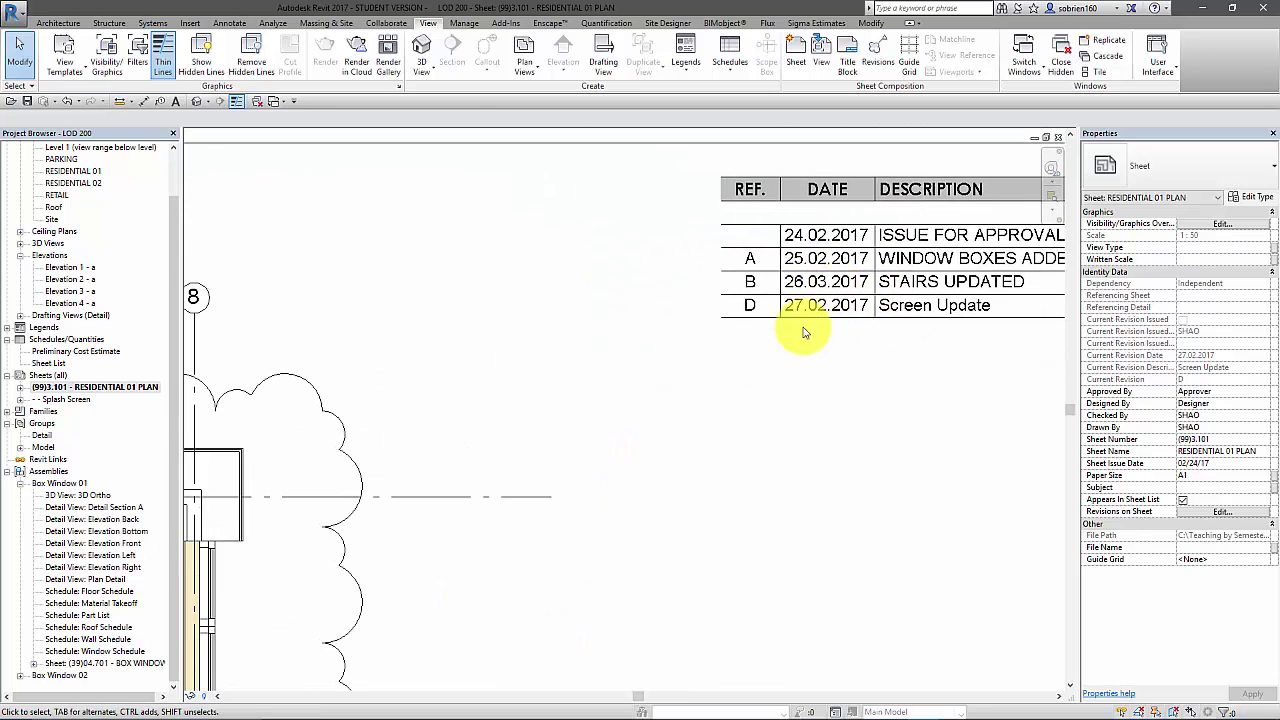
middle_click_drag(820, 342, 880, 326)
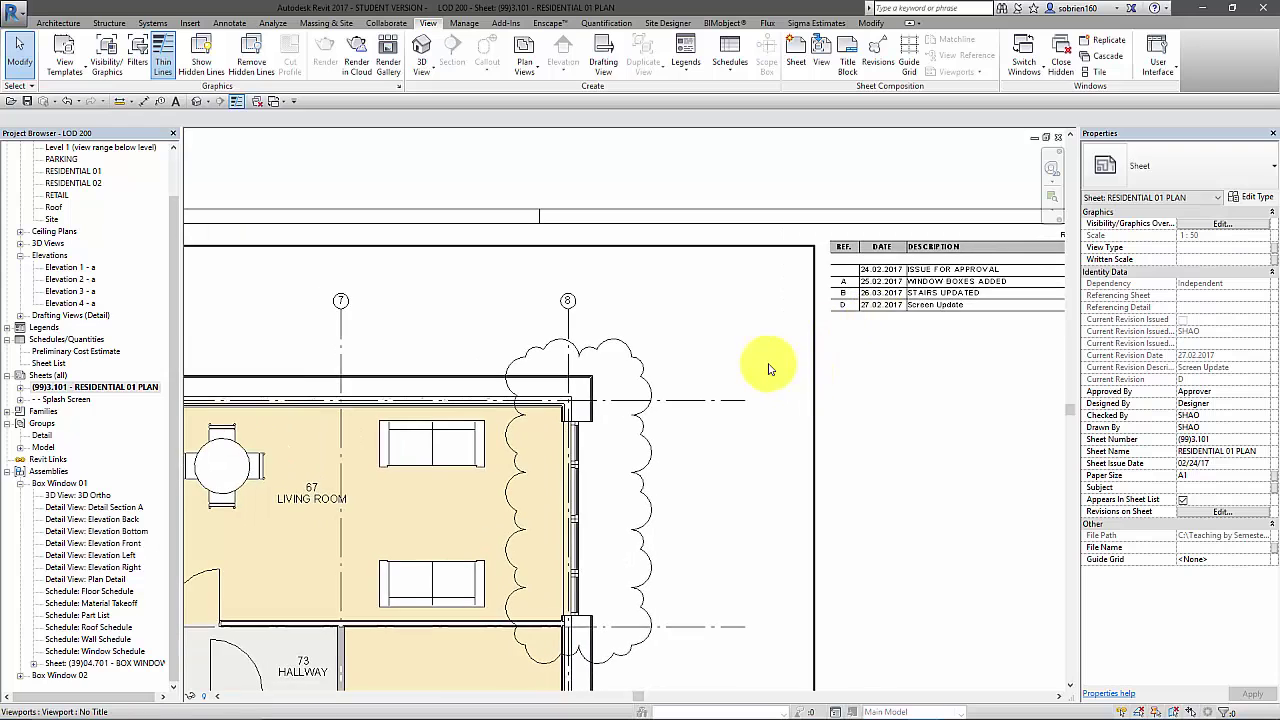
scroll(757, 363, "down", 3)
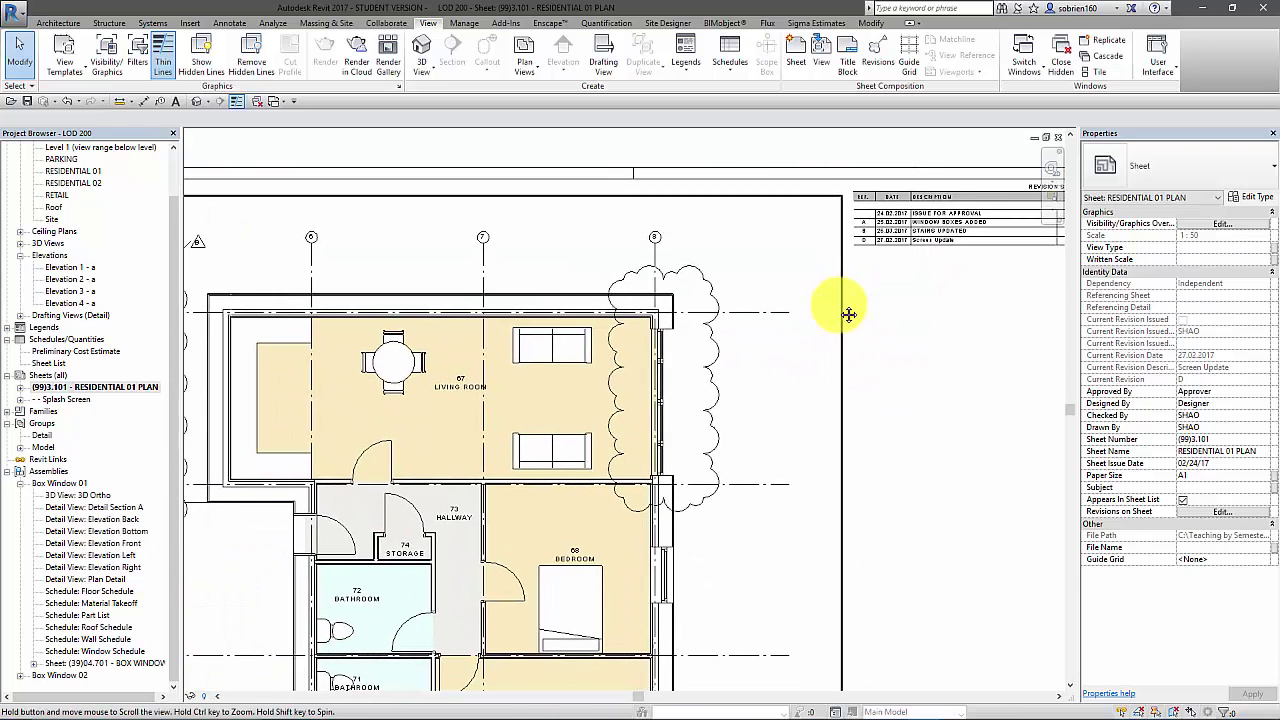
left_click(228, 23)
left_click(671, 55)
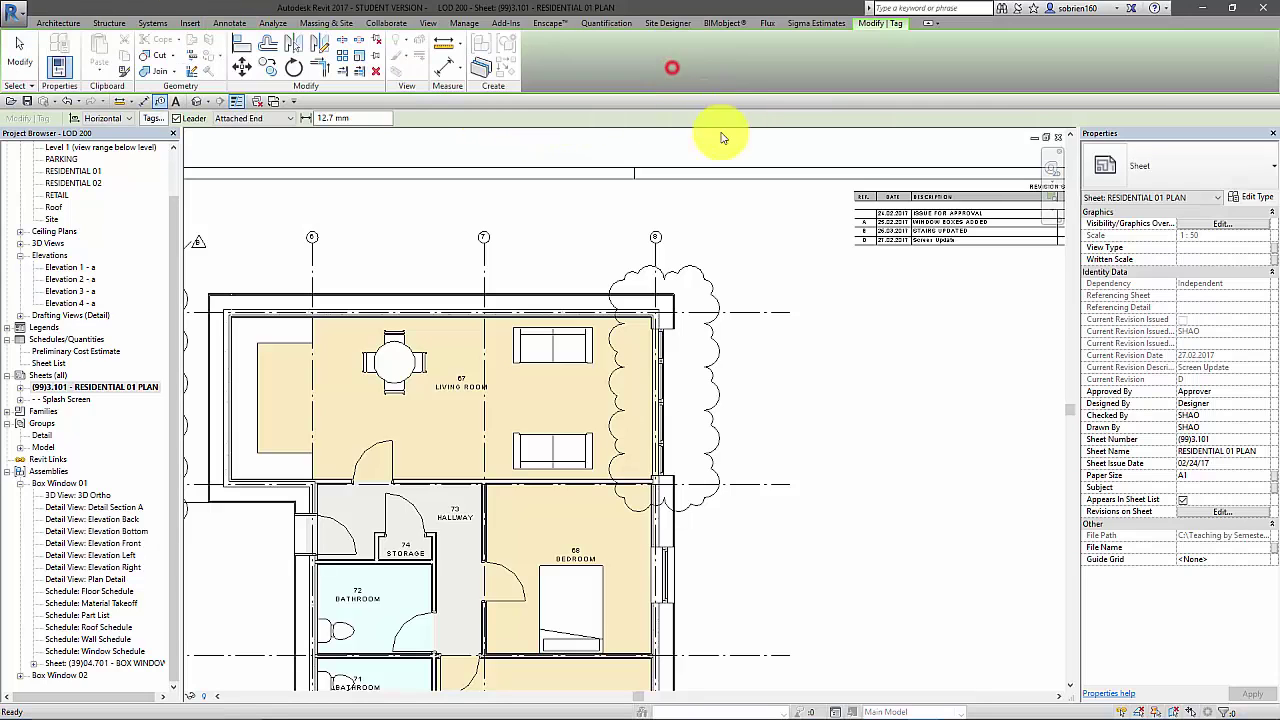
left_click(714, 291)
scroll(718, 291, "up", 5)
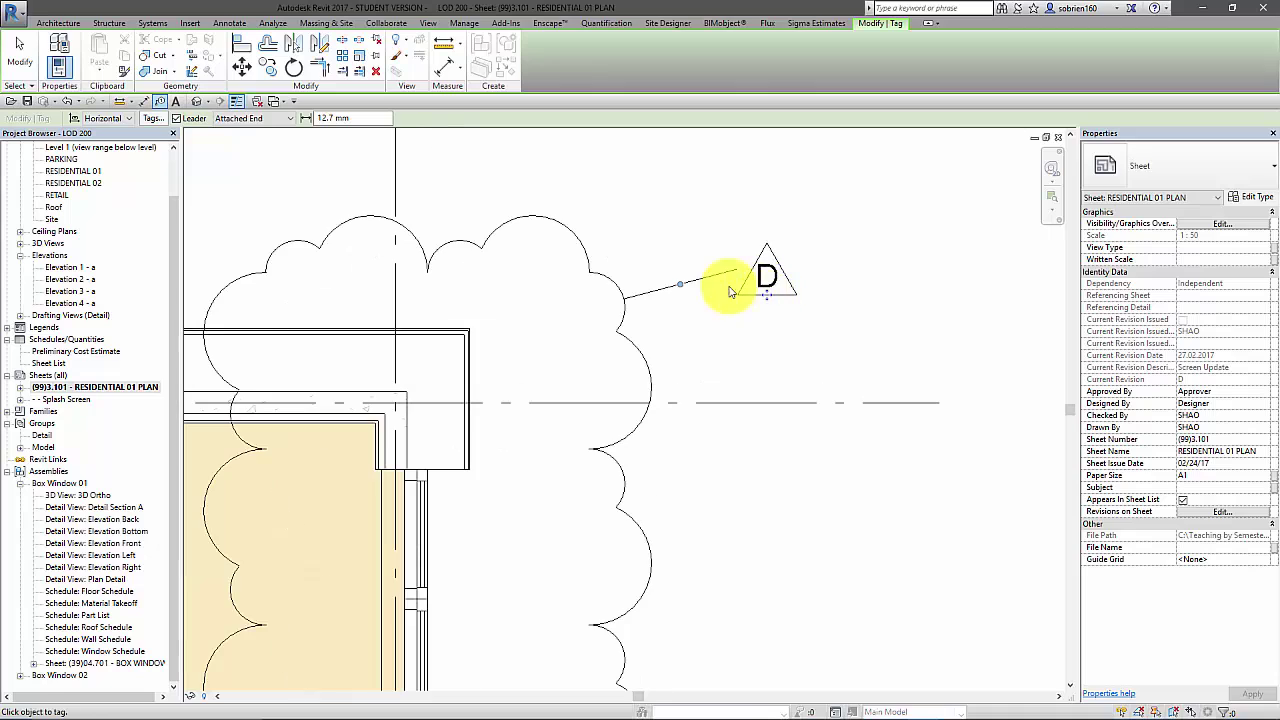
left_click_drag(682, 290, 680, 280)
Step: Examine the clouds and tags around the lower stairs and the box windows at the plan's lower corners
scroll(749, 317, "down", 6)
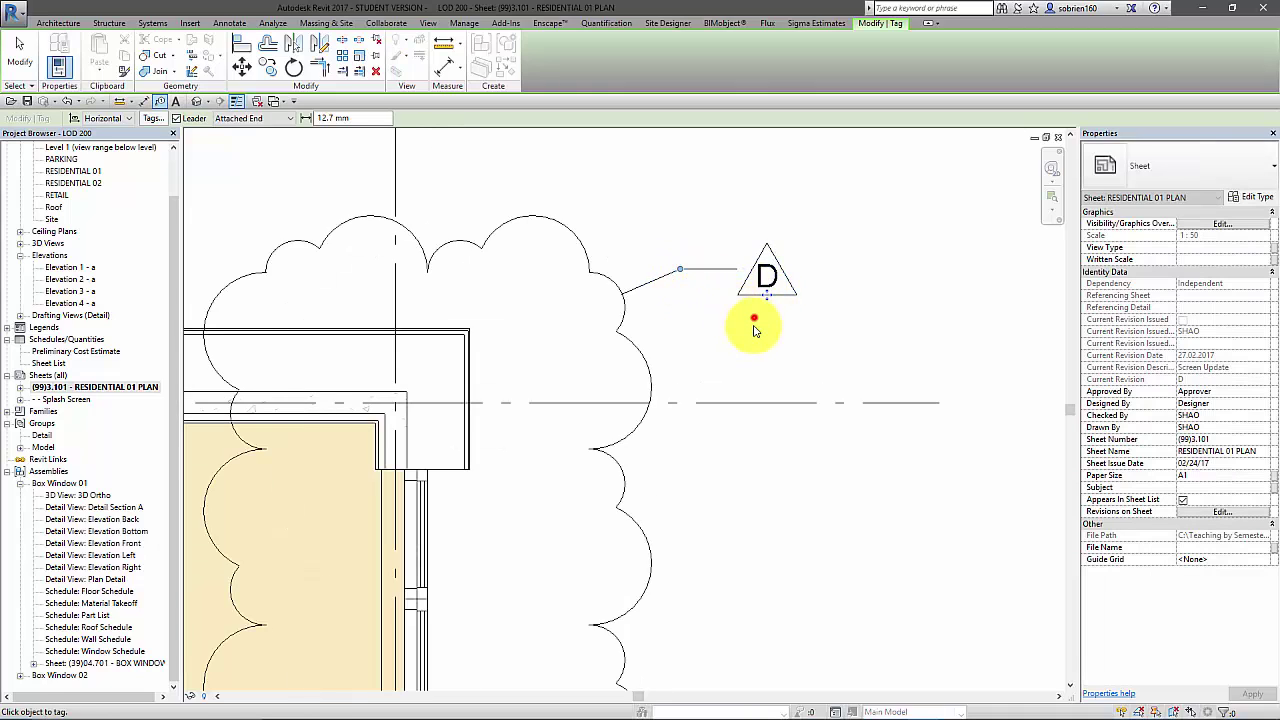
middle_click_drag(828, 432, 766, 366)
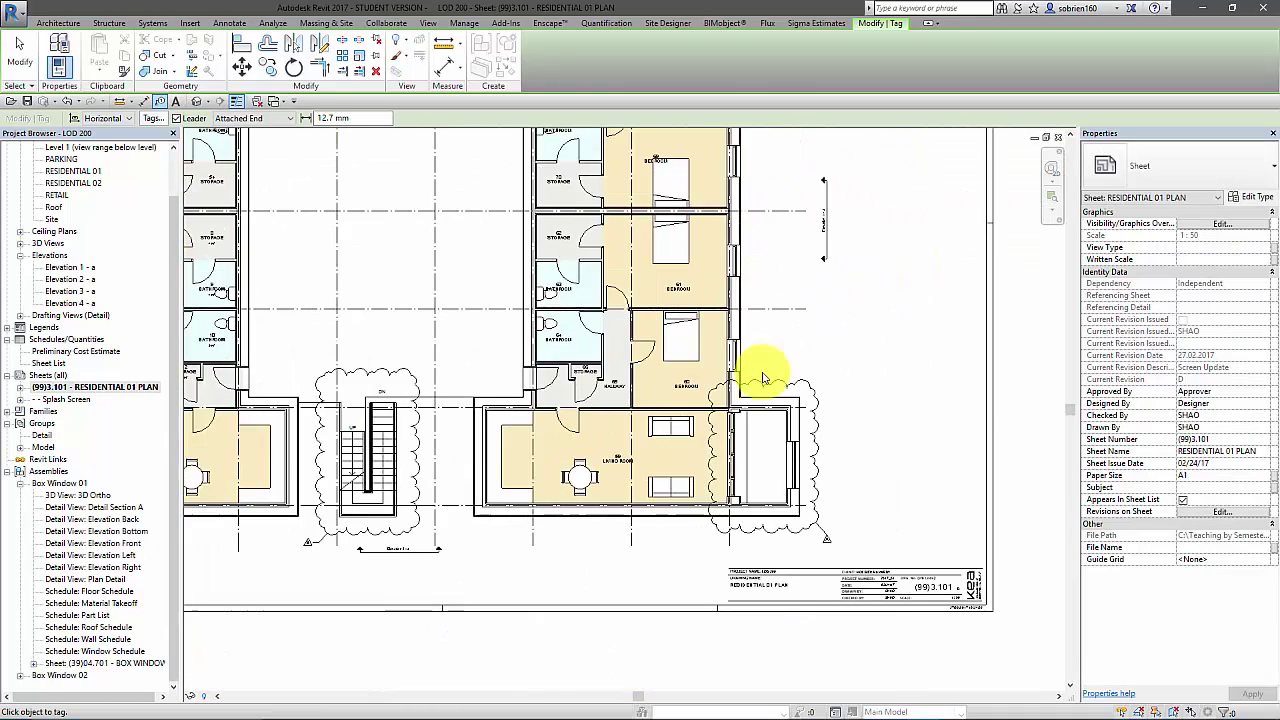
scroll(829, 563, "up", 5)
scroll(585, 426, "down", 3)
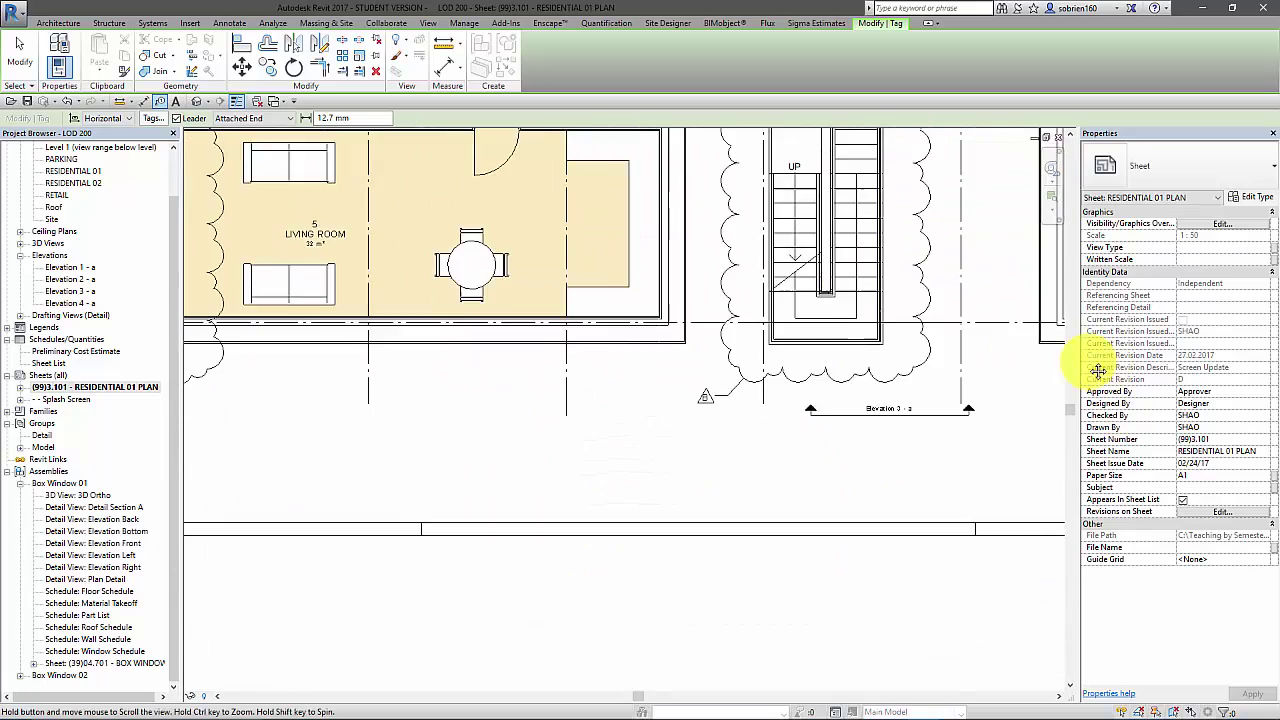
middle_click_drag(1094, 357, 903, 403)
scroll(611, 400, "up", 3)
middle_click_drag(560, 444, 455, 466)
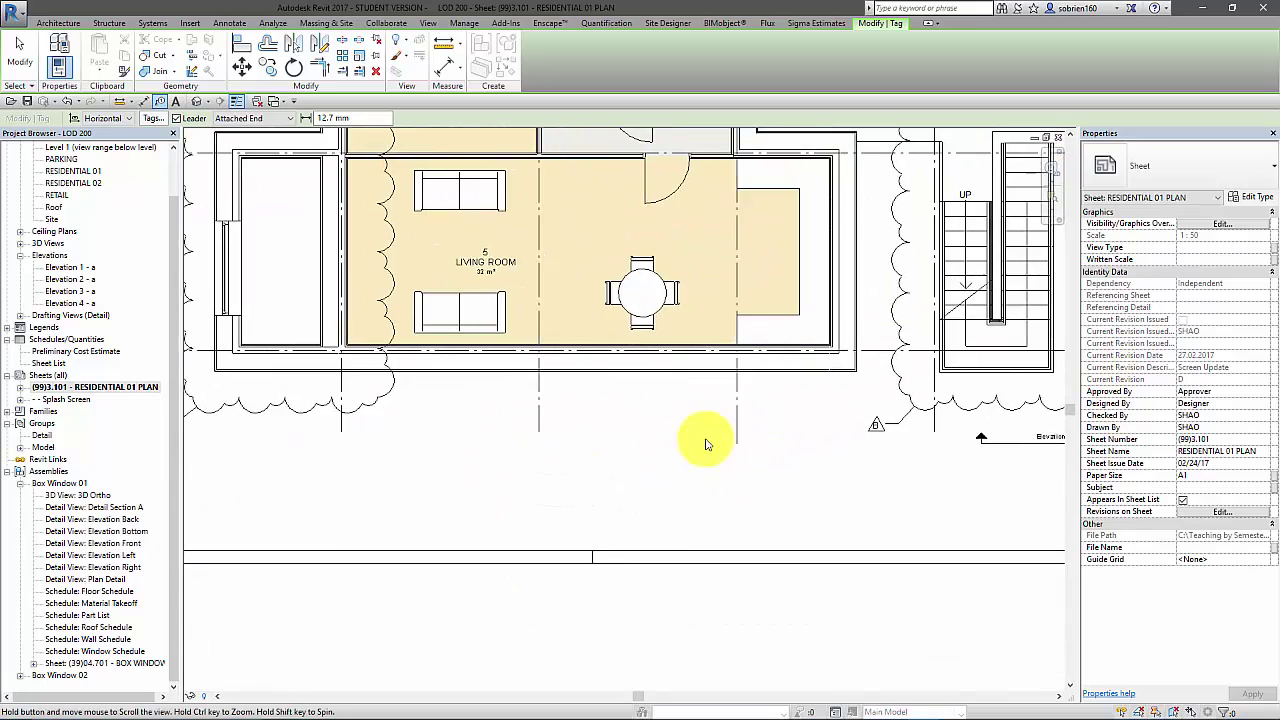
Step: Look over the revision clouds and tags across the whole sheet and leave the tagging command
middle_click_drag(974, 430, 742, 508)
scroll(838, 430, "up", 3)
scroll(767, 441, "down", 6)
scroll(800, 330, "down", 5)
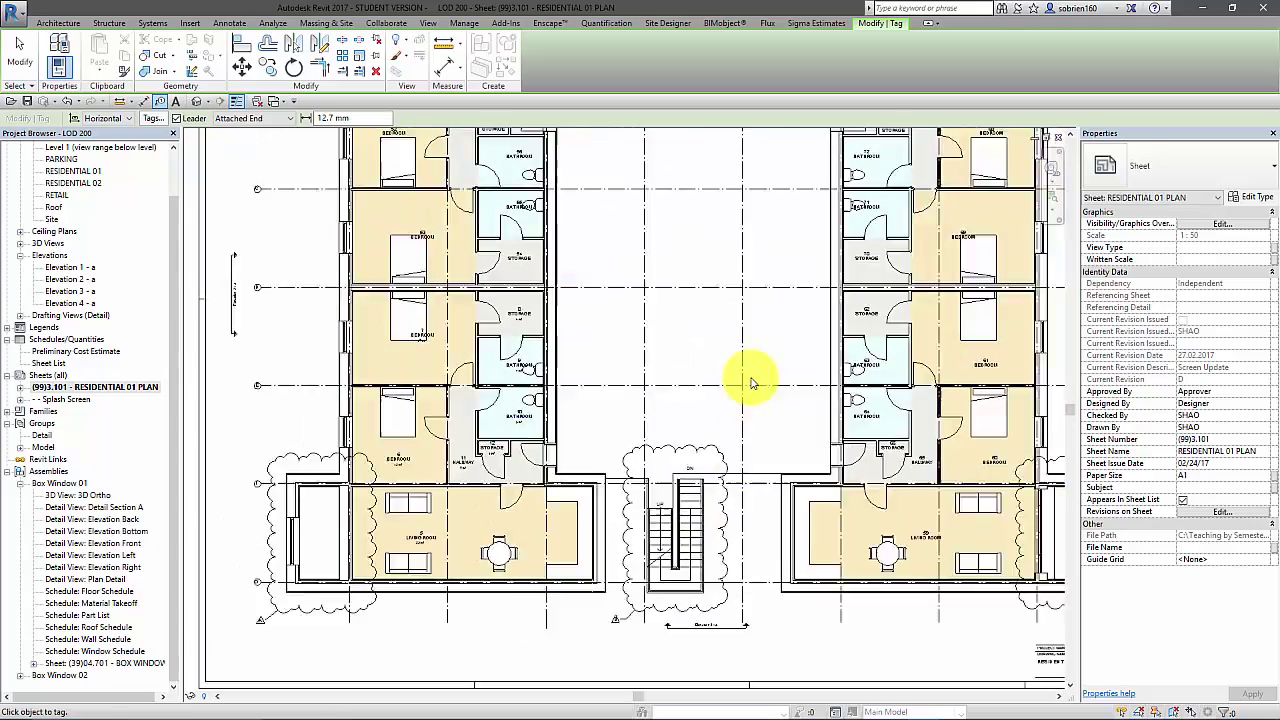
middle_click_drag(608, 323, 607, 293)
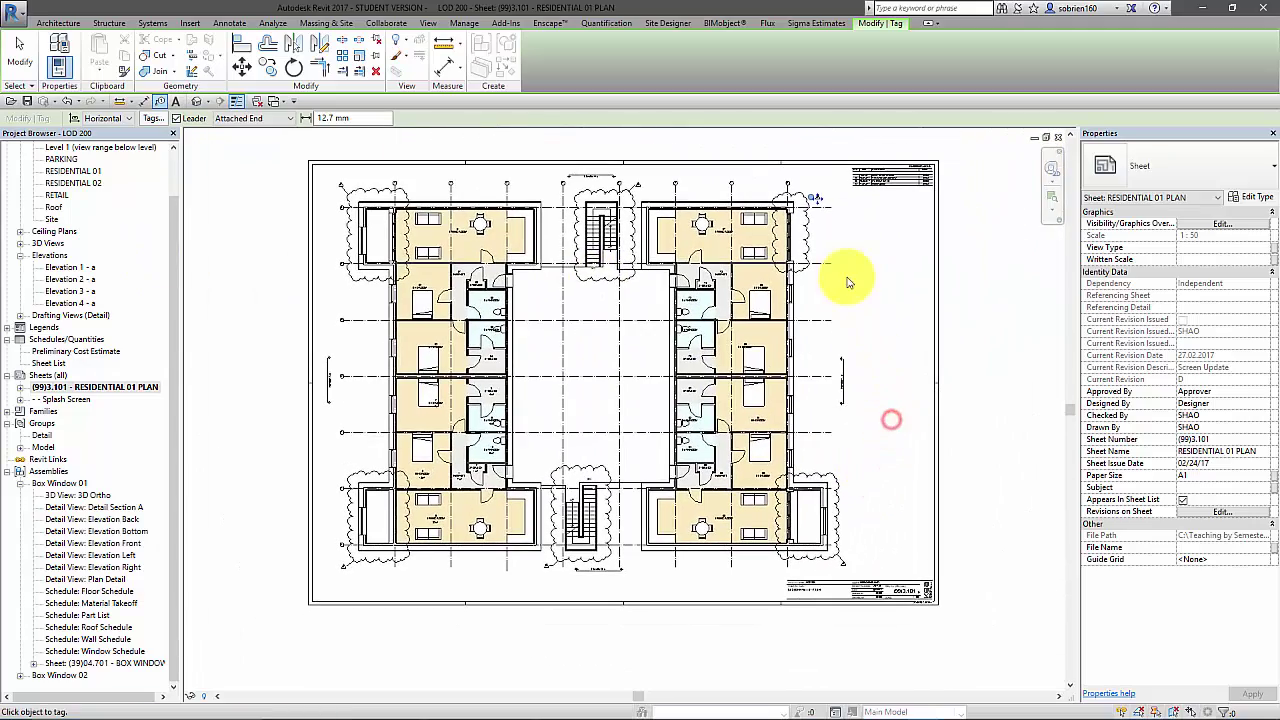
key("Escape")
Step: Compare the revision assignments of the clouds beside living room 67 and around the box window near the title block
scroll(817, 234, "up", 3)
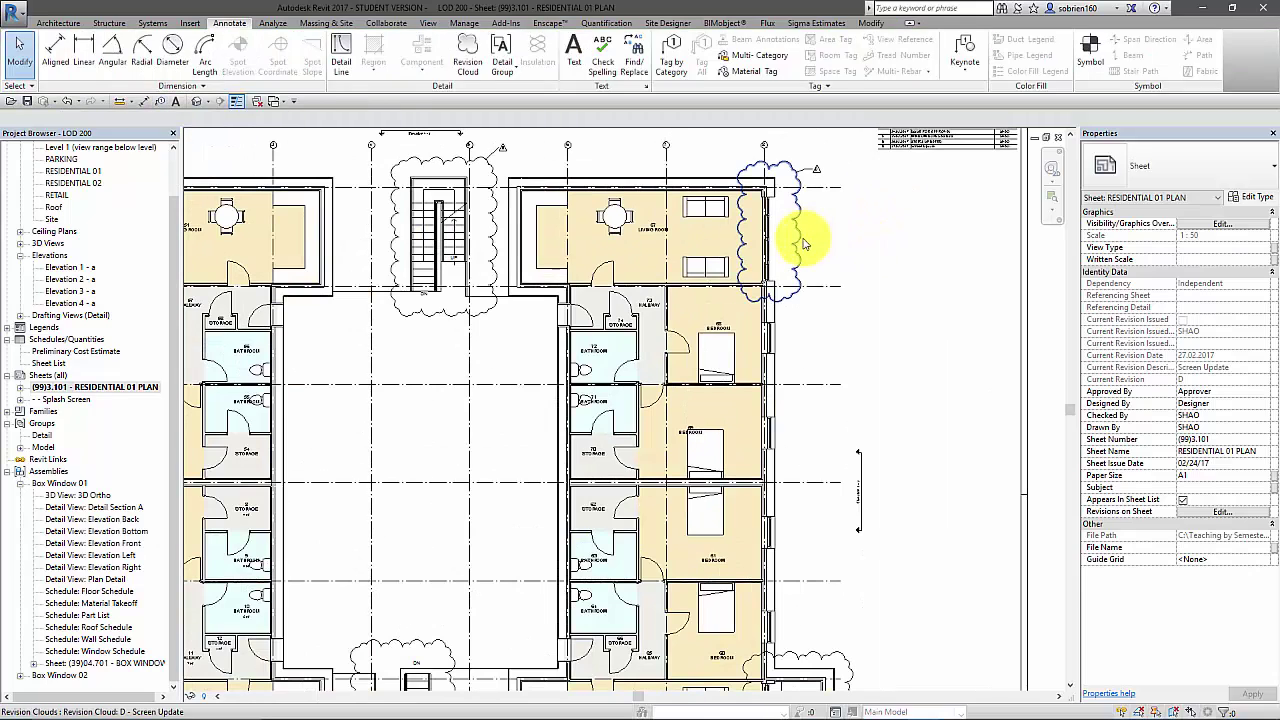
left_click(799, 241)
middle_click_drag(897, 384, 849, 81)
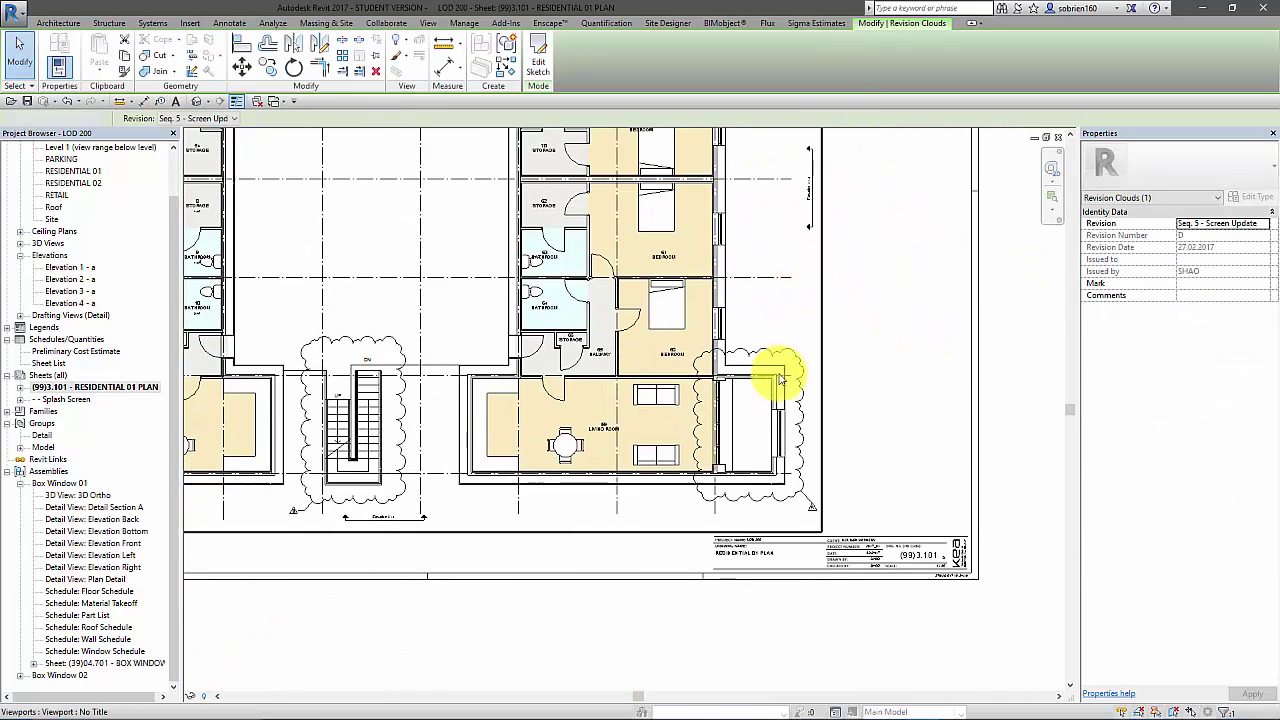
left_click(775, 373)
left_click(785, 355)
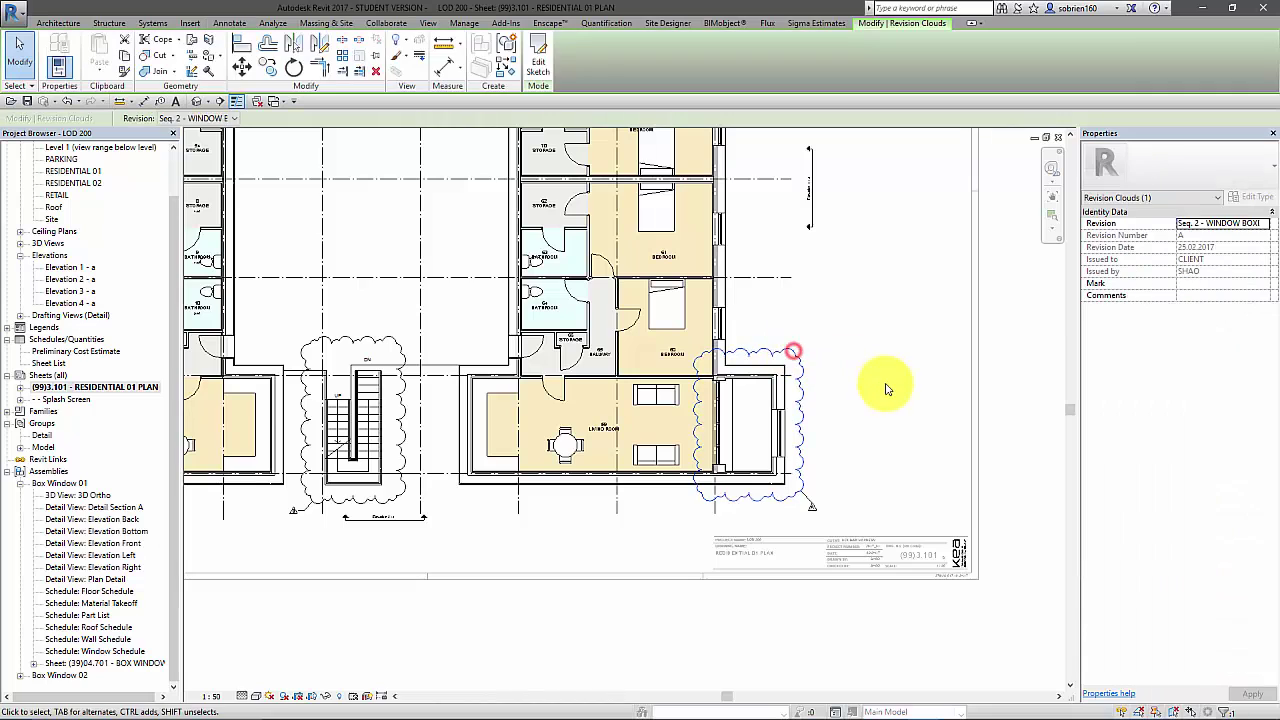
left_click(936, 367)
middle_click_drag(857, 403, 812, 420)
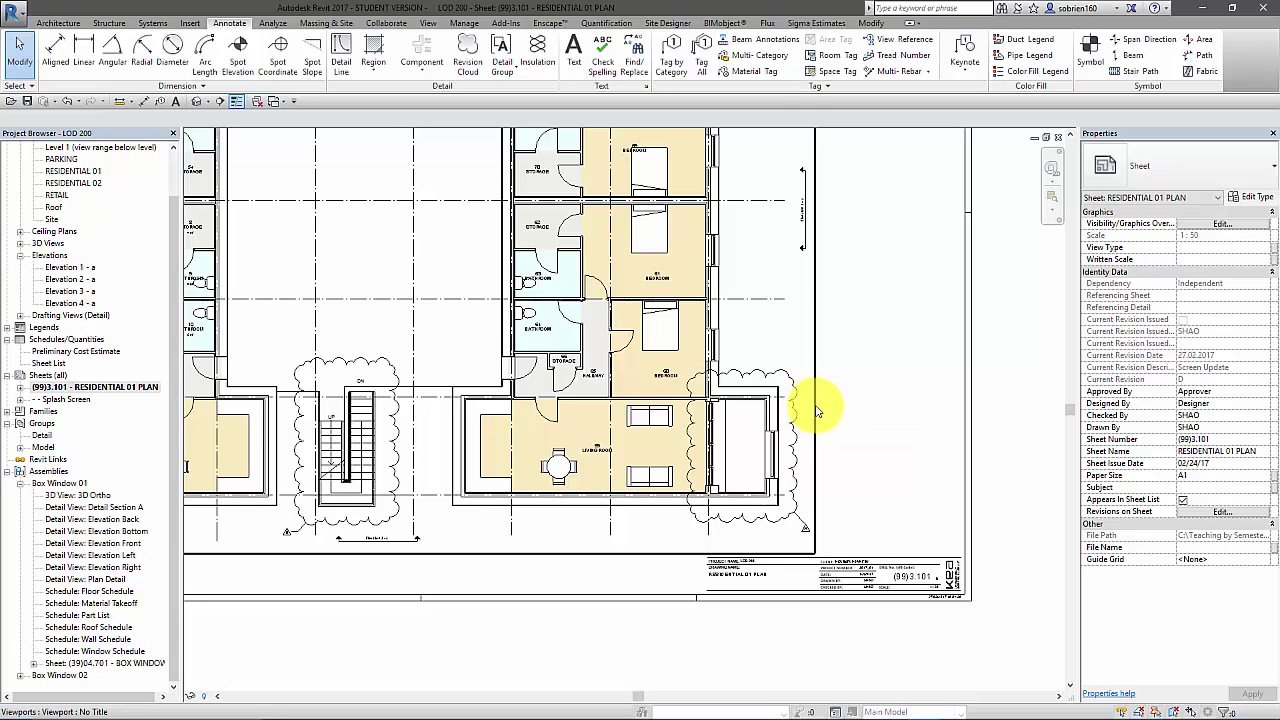
scroll(890, 340, "down", 1)
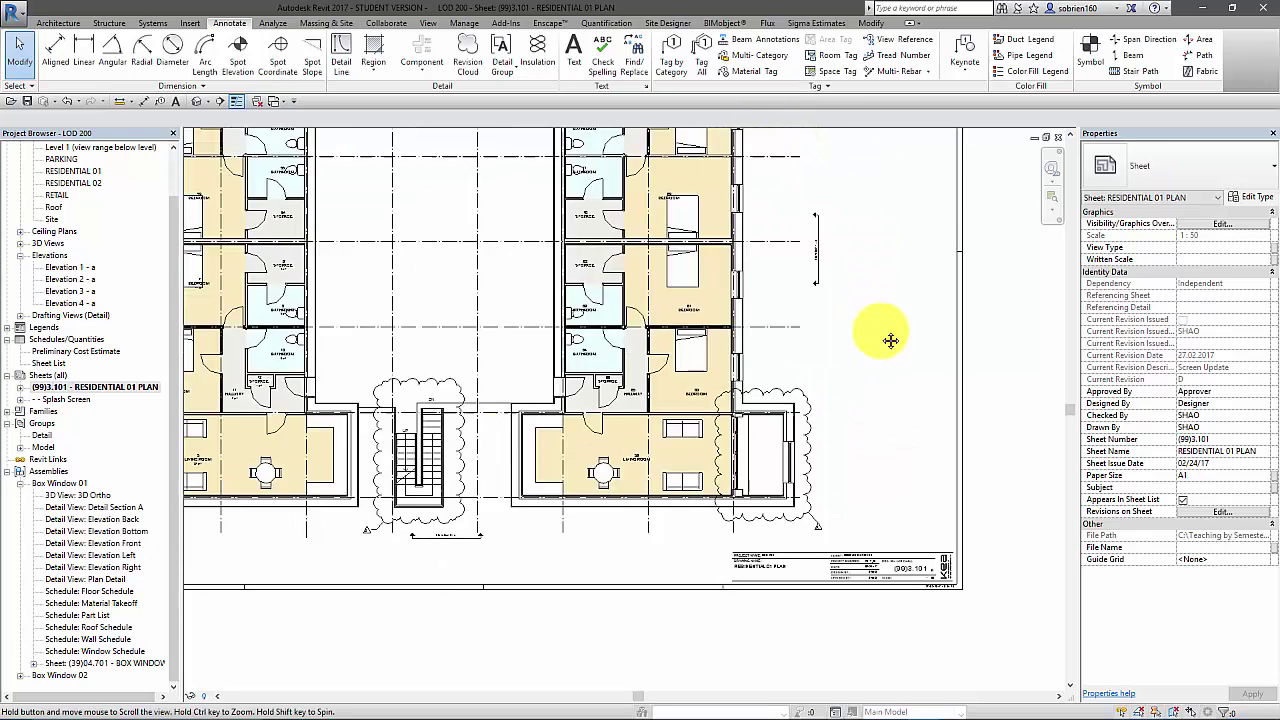
scroll(890, 340, "down", 4)
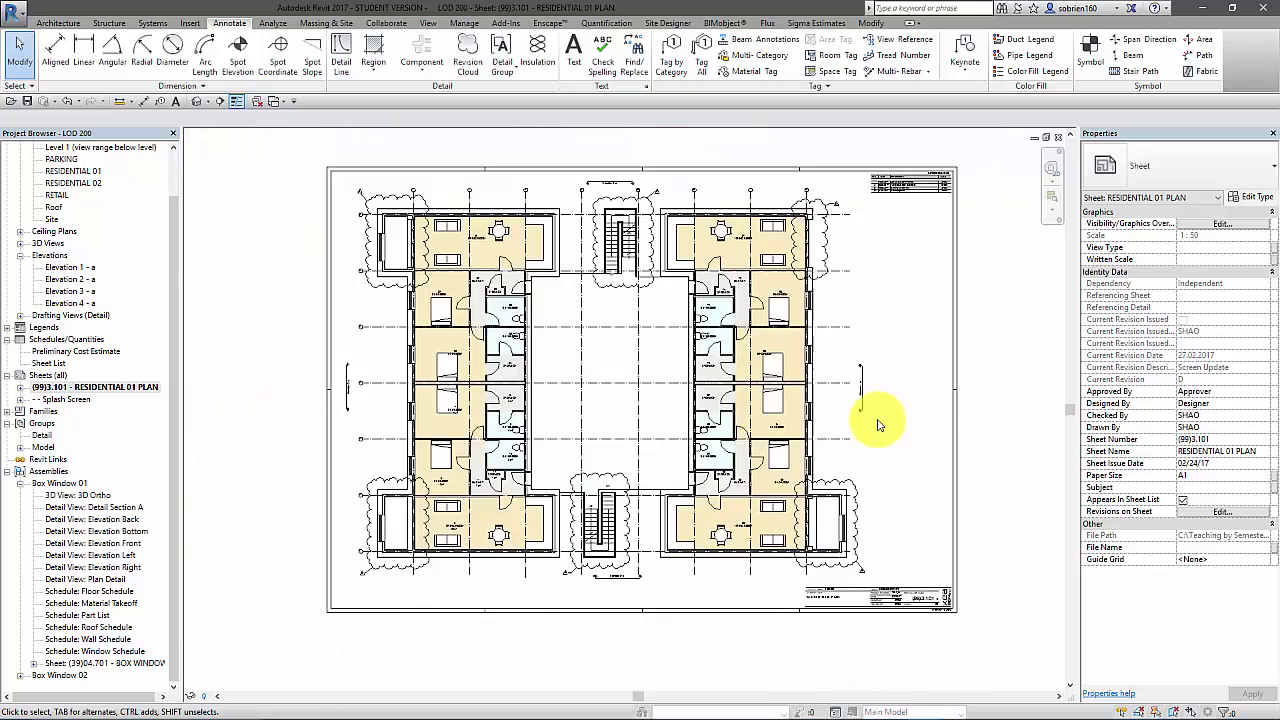
middle_click_drag(878, 425, 871, 400)
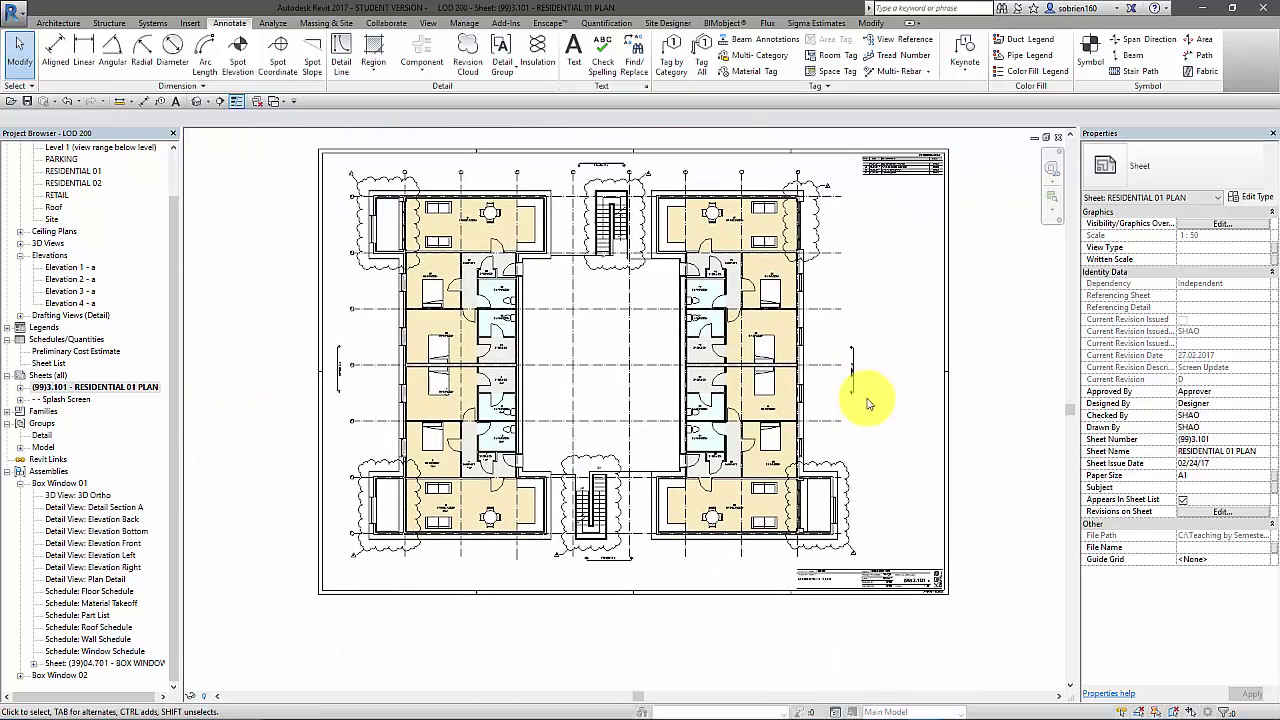
Step: Open the Elevation 2 - a view and examine its existing revision cloud and tag at grids A and B
double_click(71, 279)
scroll(370, 413, "down", 1)
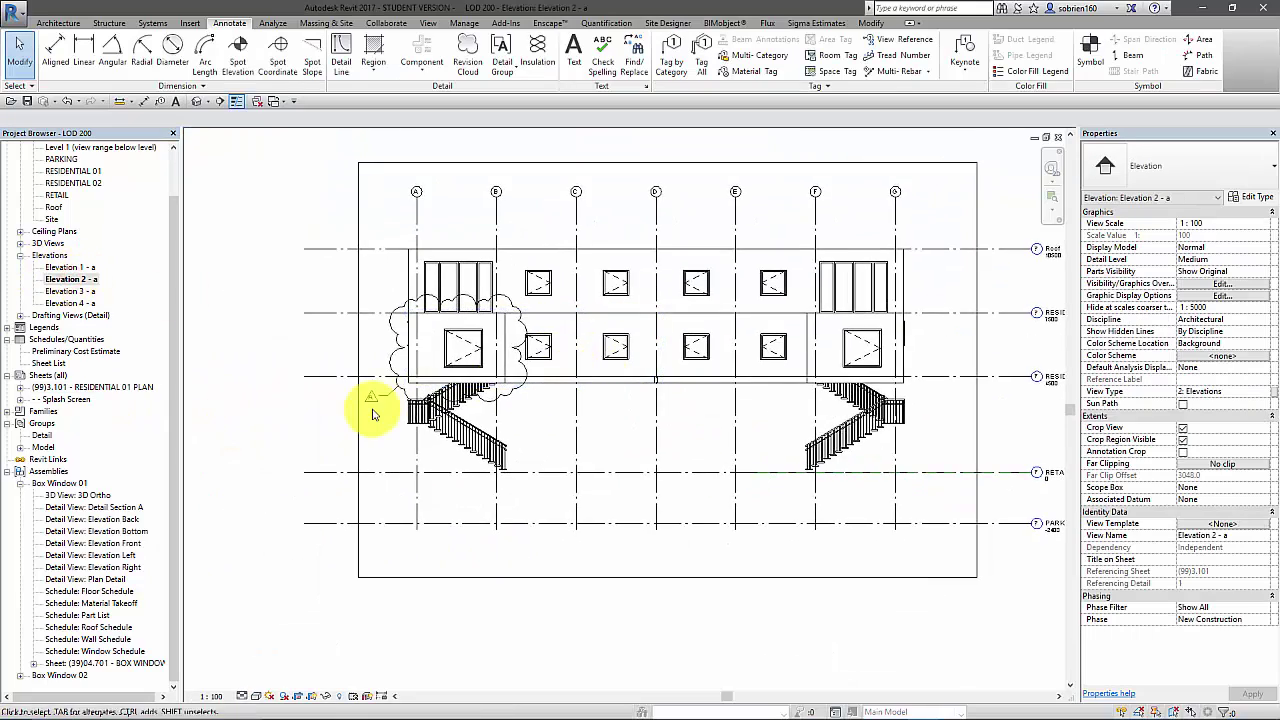
scroll(372, 413, "up", 3)
scroll(414, 357, "down", 2)
middle_click_drag(523, 371, 543, 394)
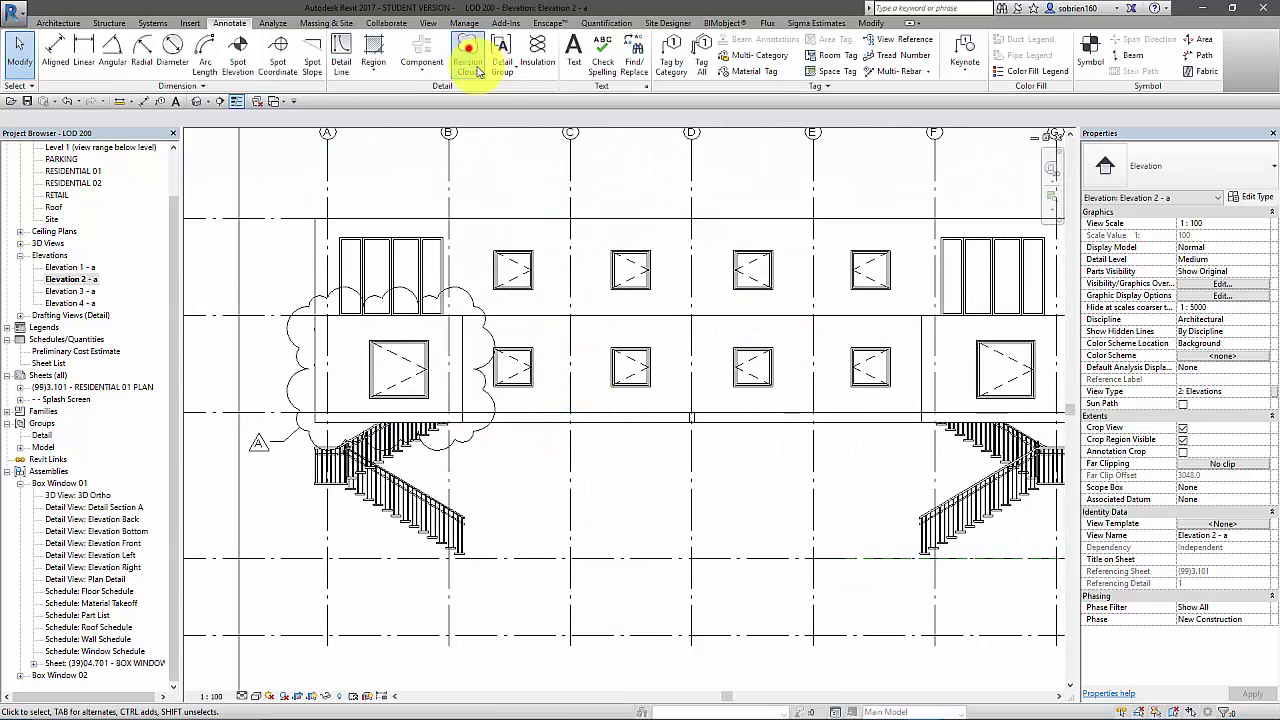
Step: Sketch a rectangular revision cloud around the lower box window between grids F and G
left_click(468, 58)
middle_click_drag(848, 417, 643, 409)
left_click(695, 436)
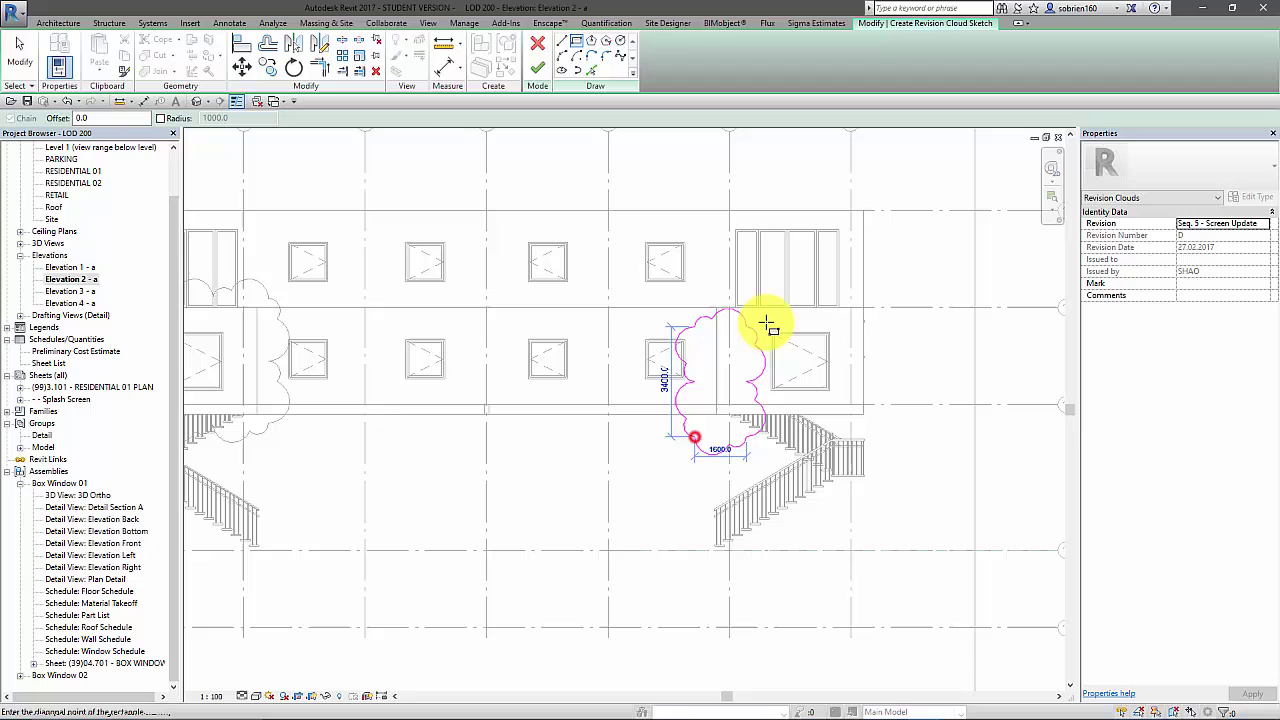
left_click(887, 299)
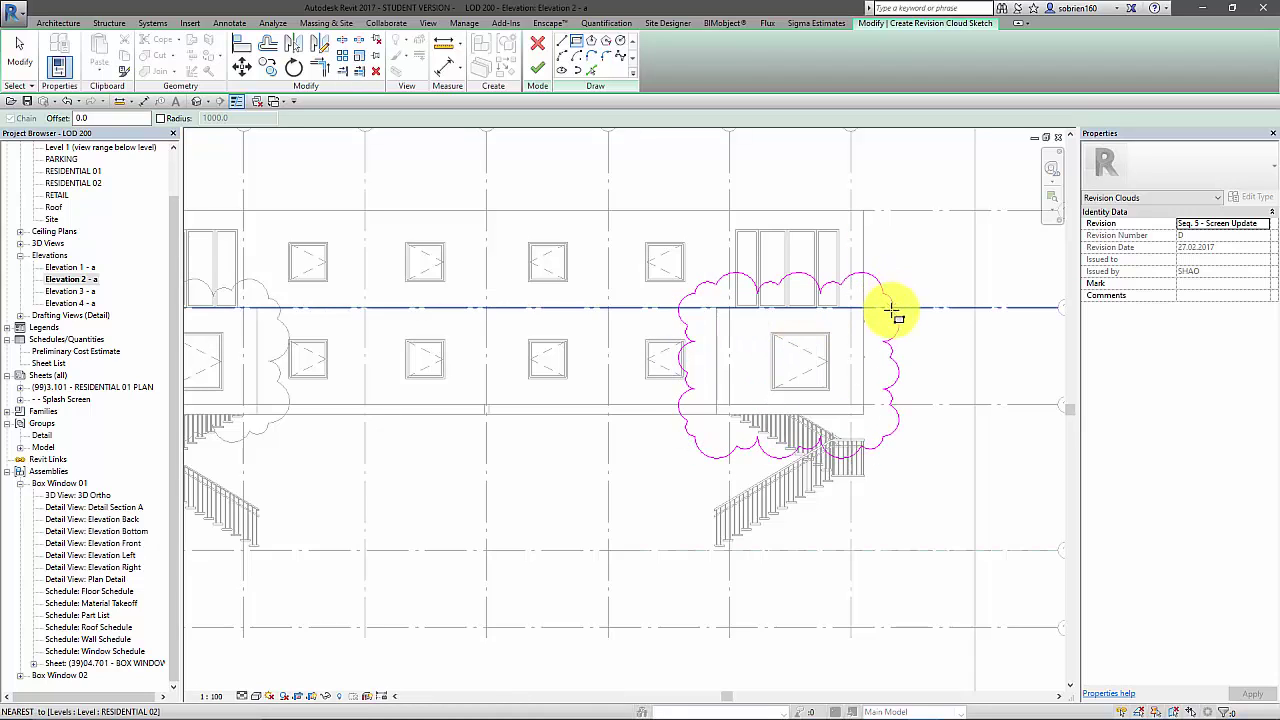
Step: Assign the sketched cloud to the revision Seq. 2 - WINDOW BOXES ADDED and finish the sketch
left_click(1266, 224)
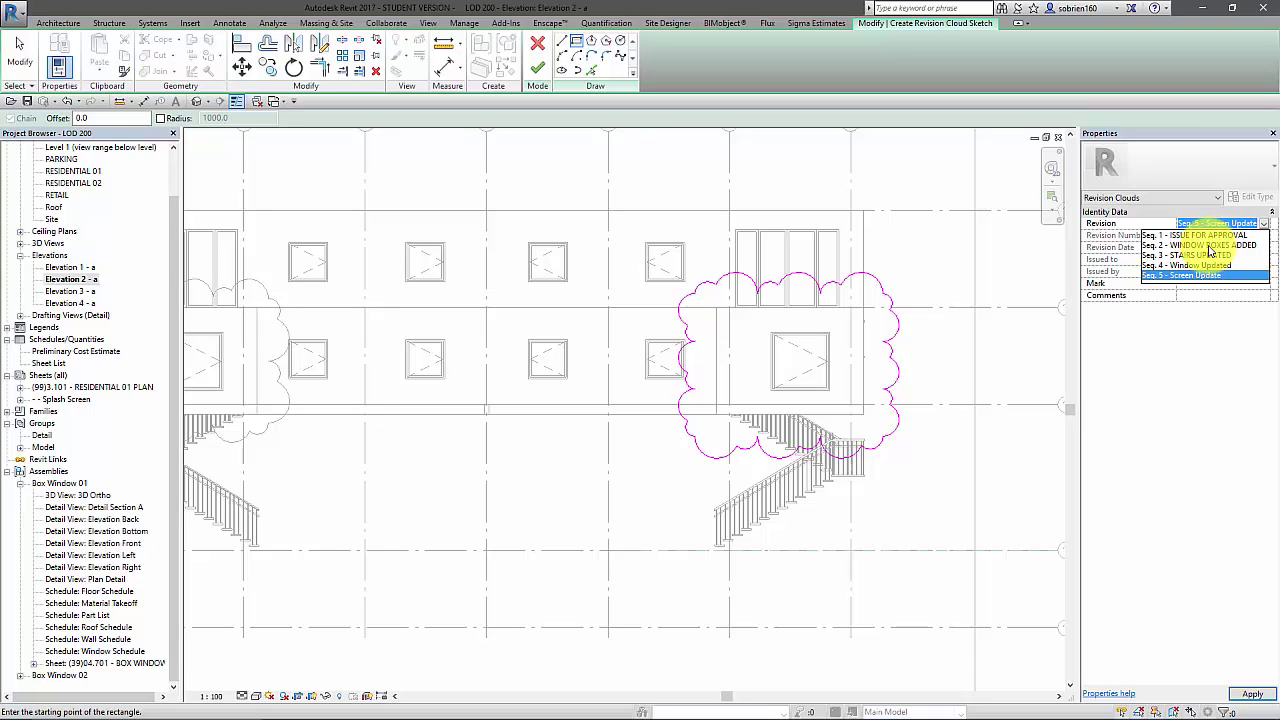
left_click(1207, 245)
left_click(538, 68)
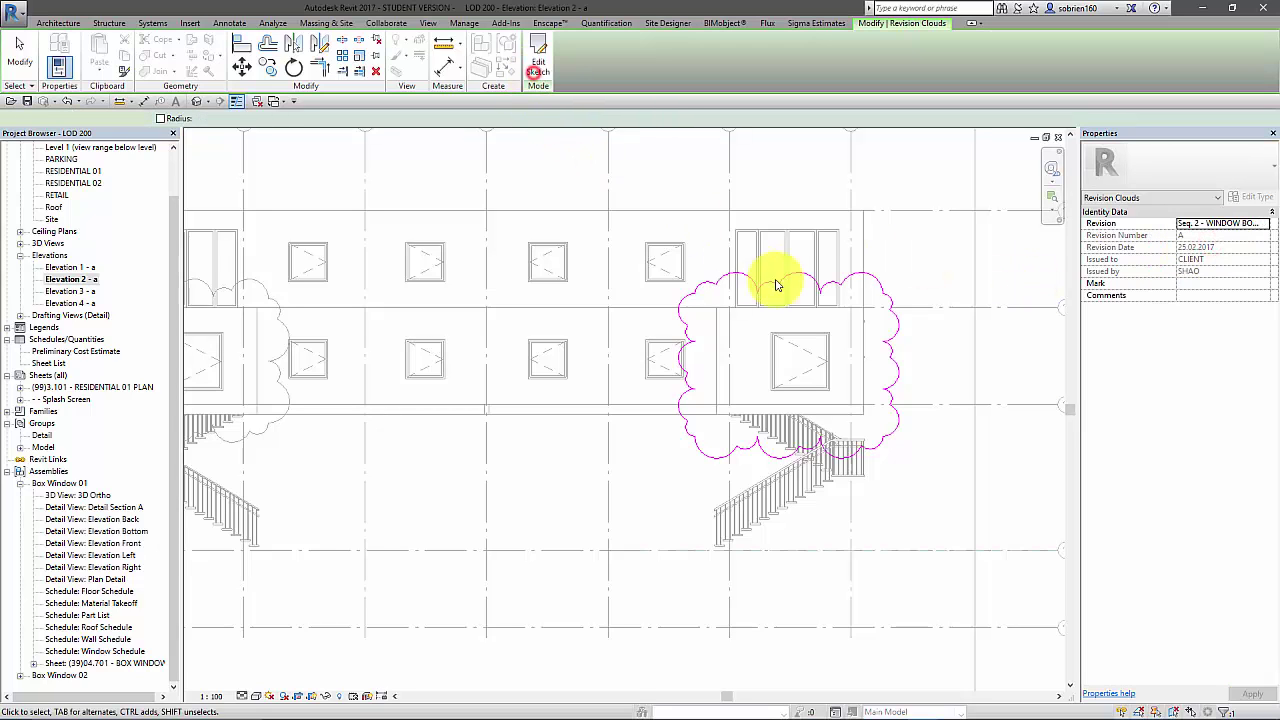
Step: Tag the new revision cloud near grid G by category with a leader and leave the tagging command
left_click(229, 23)
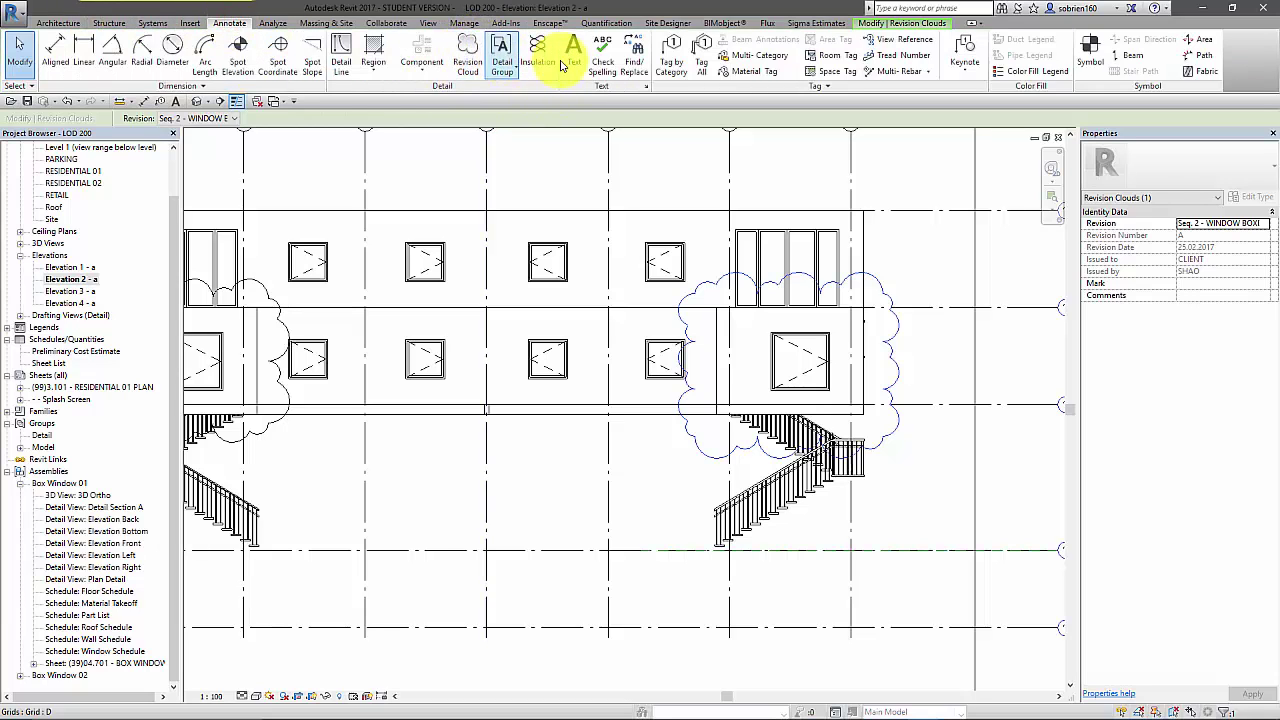
left_click(668, 62)
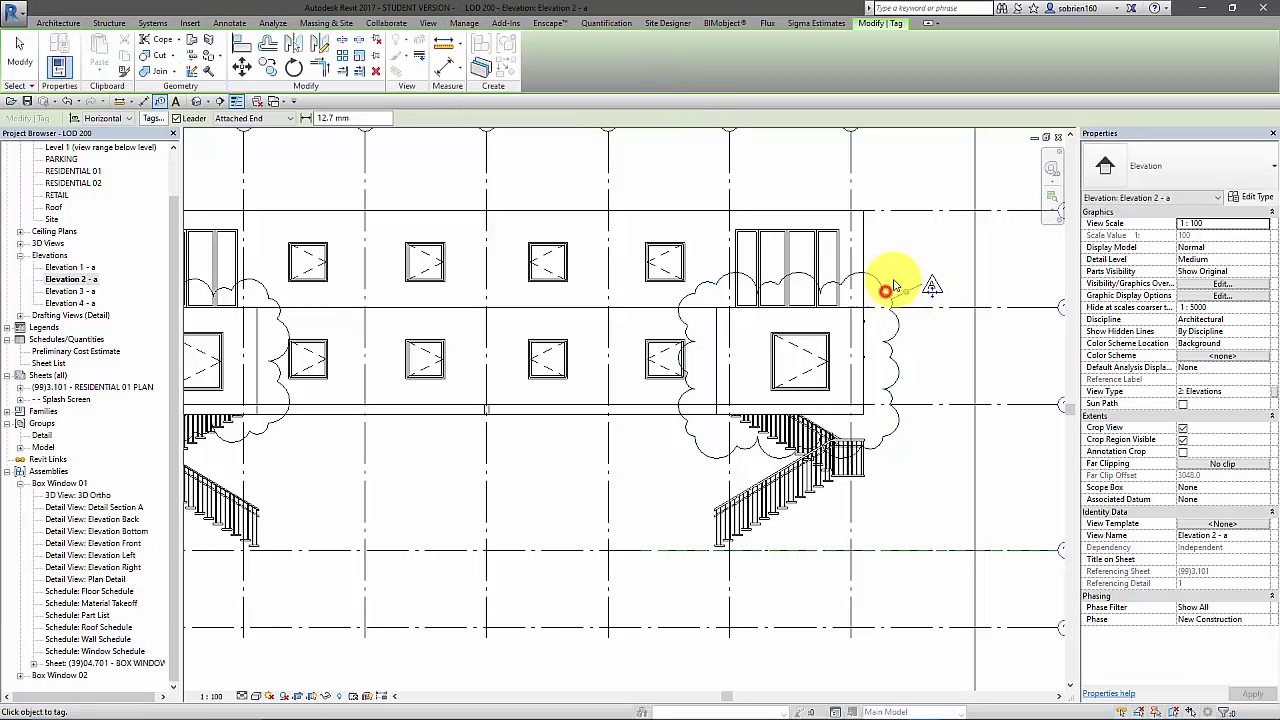
left_click(893, 288)
key("Escape")
key("Escape")
scroll(908, 337, "down", 5)
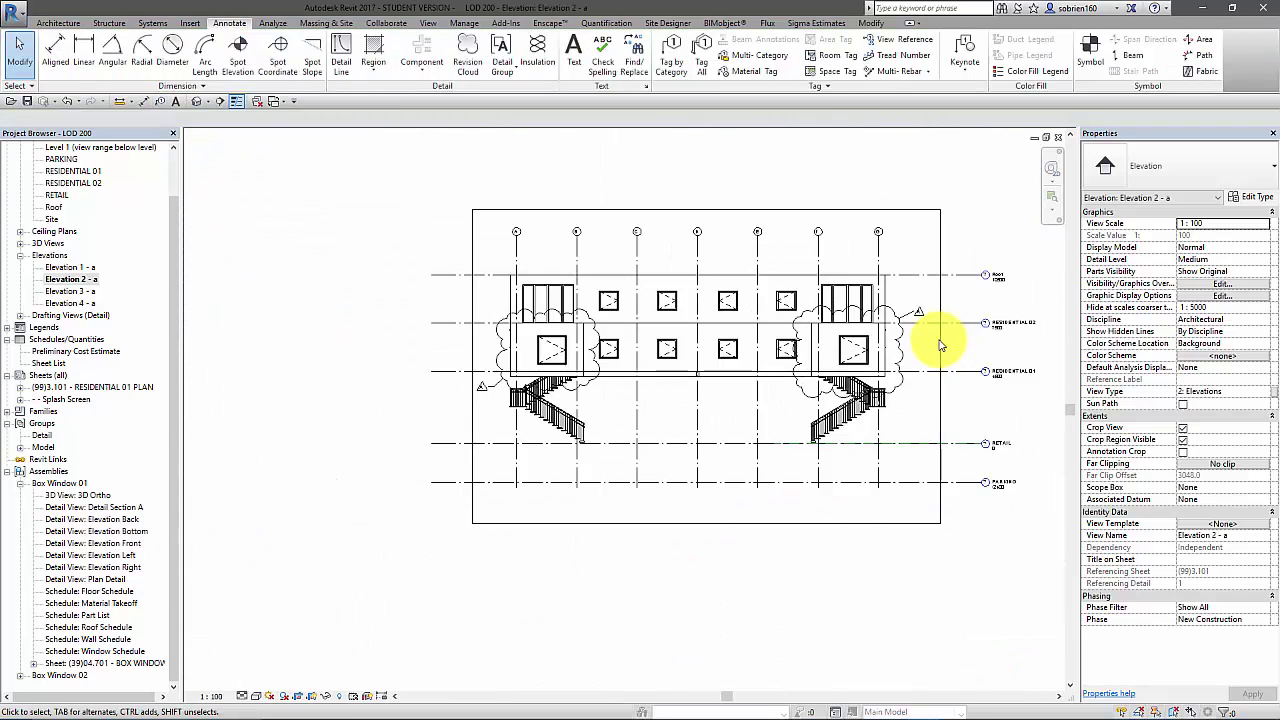
middle_click_drag(940, 345, 894, 323)
Step: Create a new sheet with the A1 metric_KEA_2017 title block
right_click(43, 378)
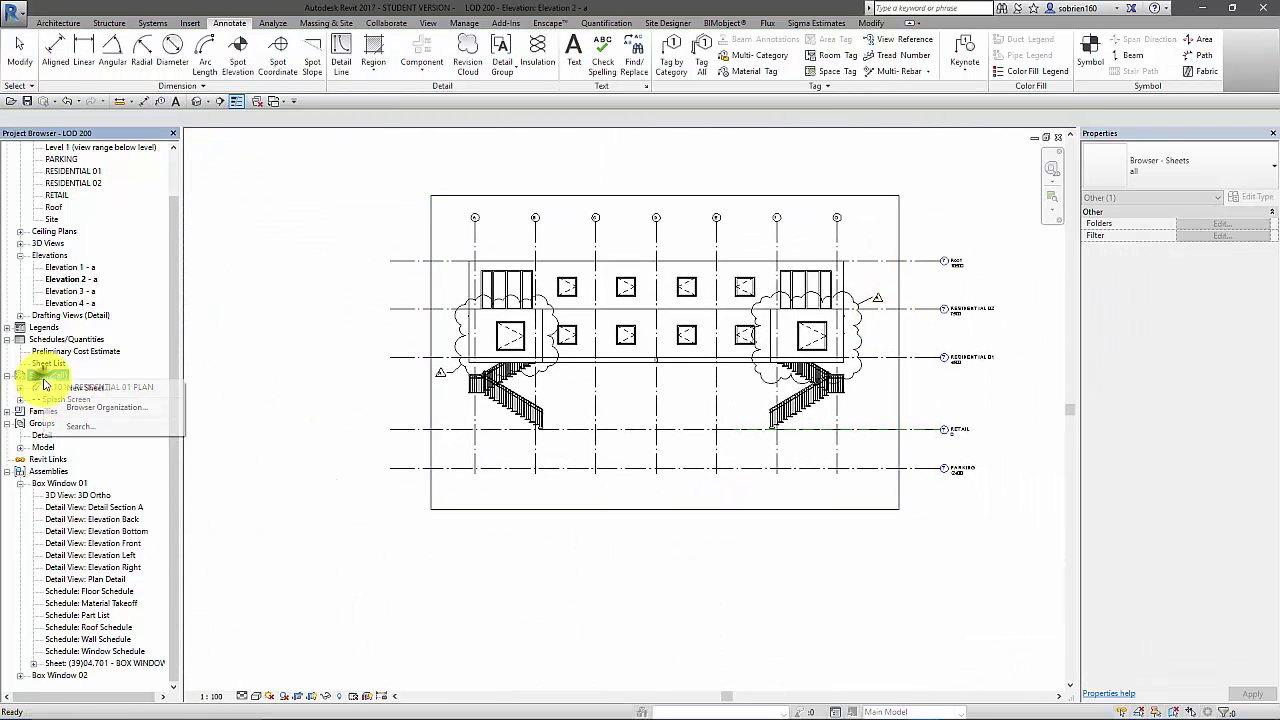
left_click(88, 387)
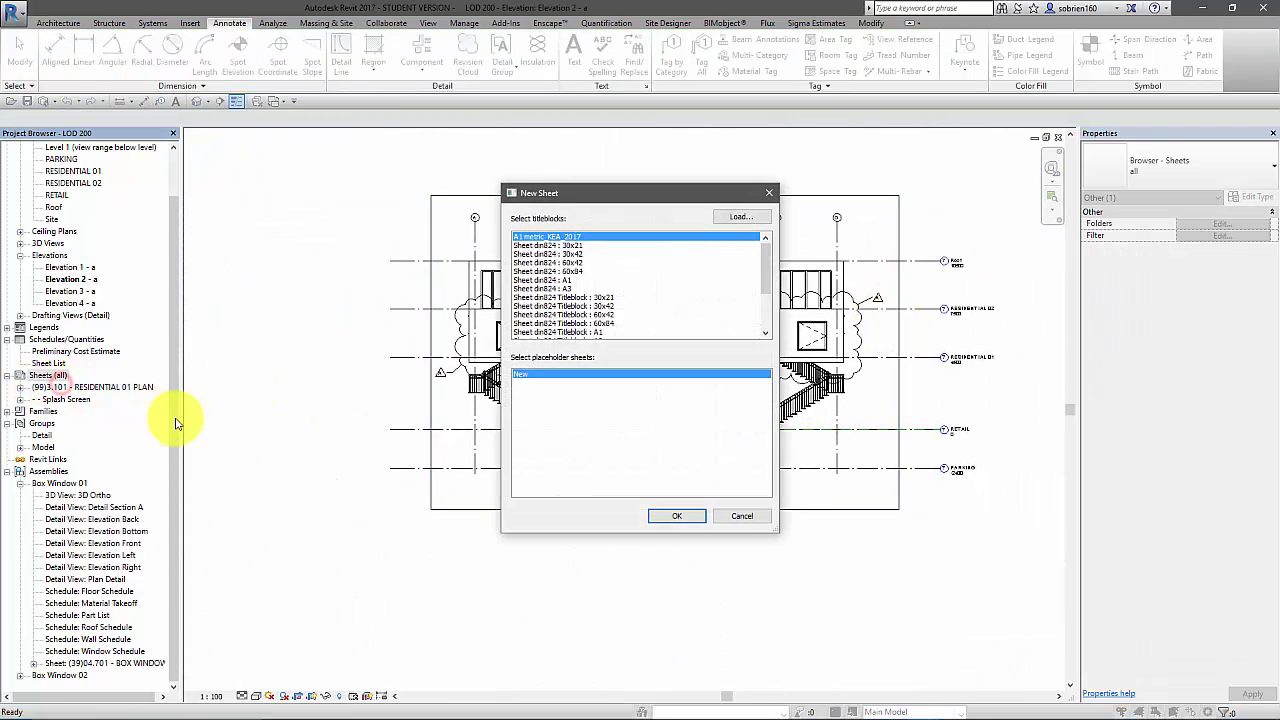
left_click(679, 517)
Step: Place the Elevation 2 - a view on the left half of the new sheet
left_click(97, 399)
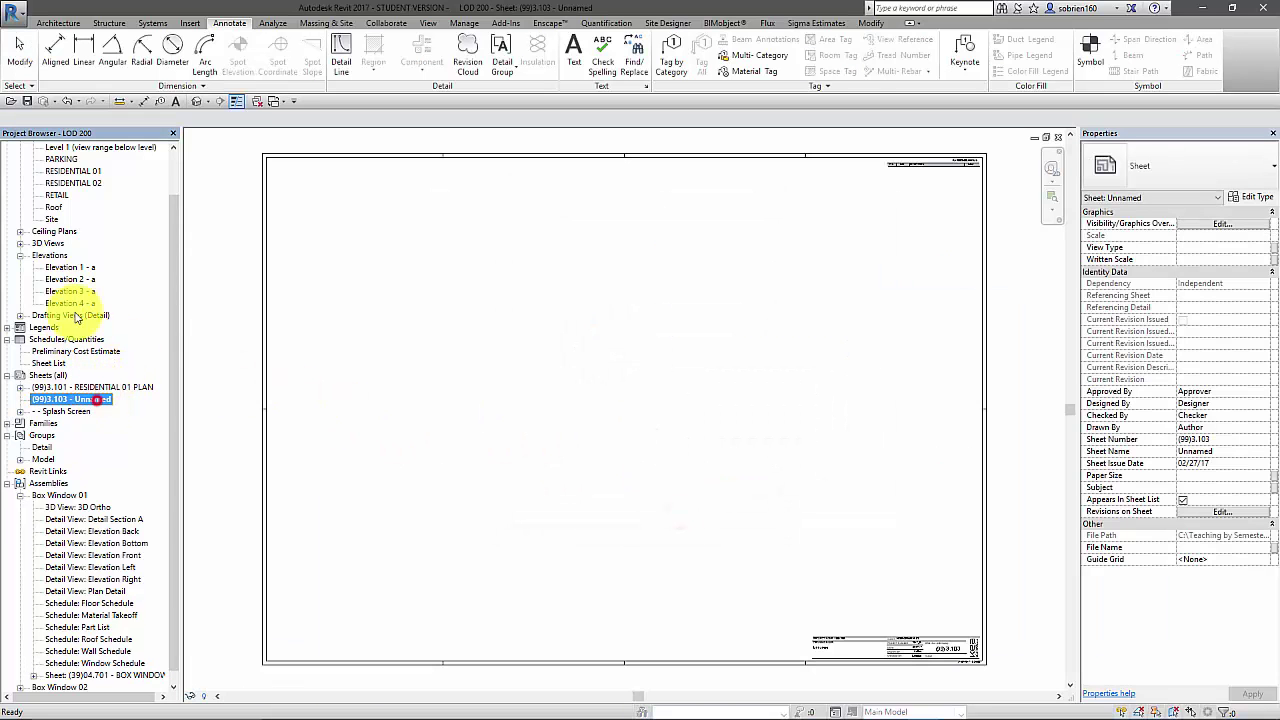
left_click_drag(70, 279, 487, 367)
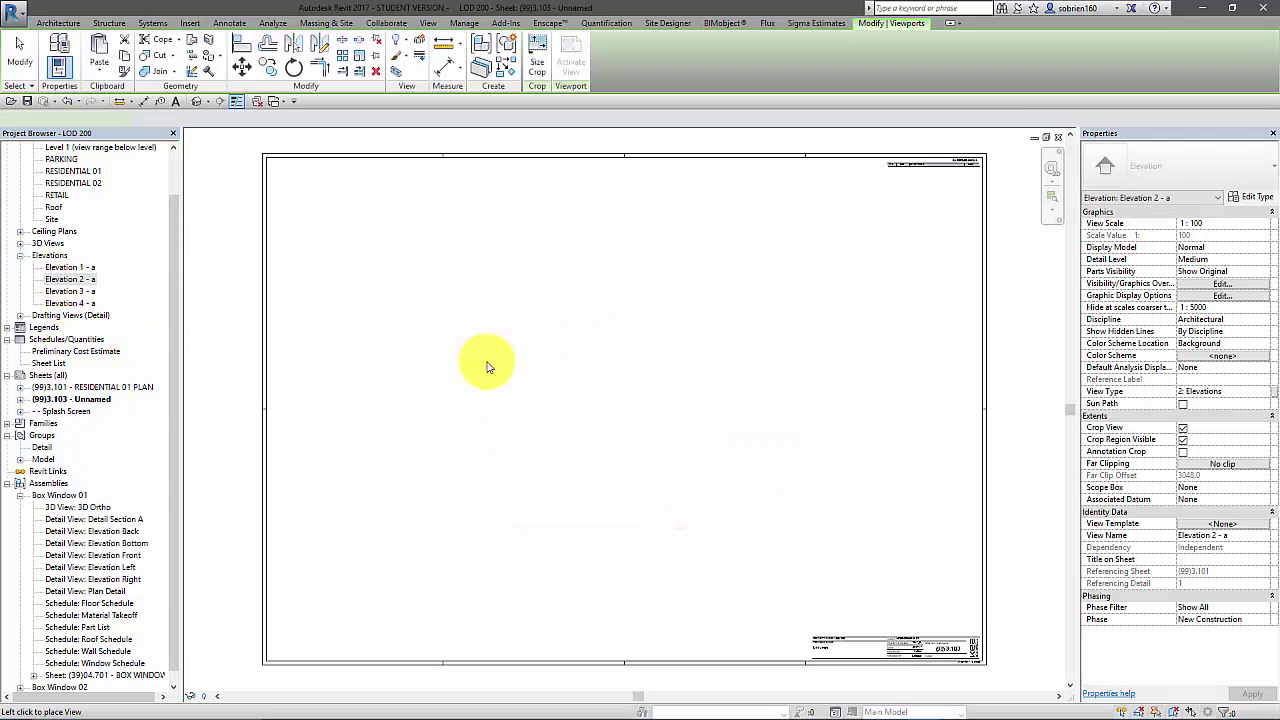
left_click(503, 359)
Step: Check the new sheet's revision schedule against the clouds and tags in the placed elevation
scroll(966, 174, "up", 3)
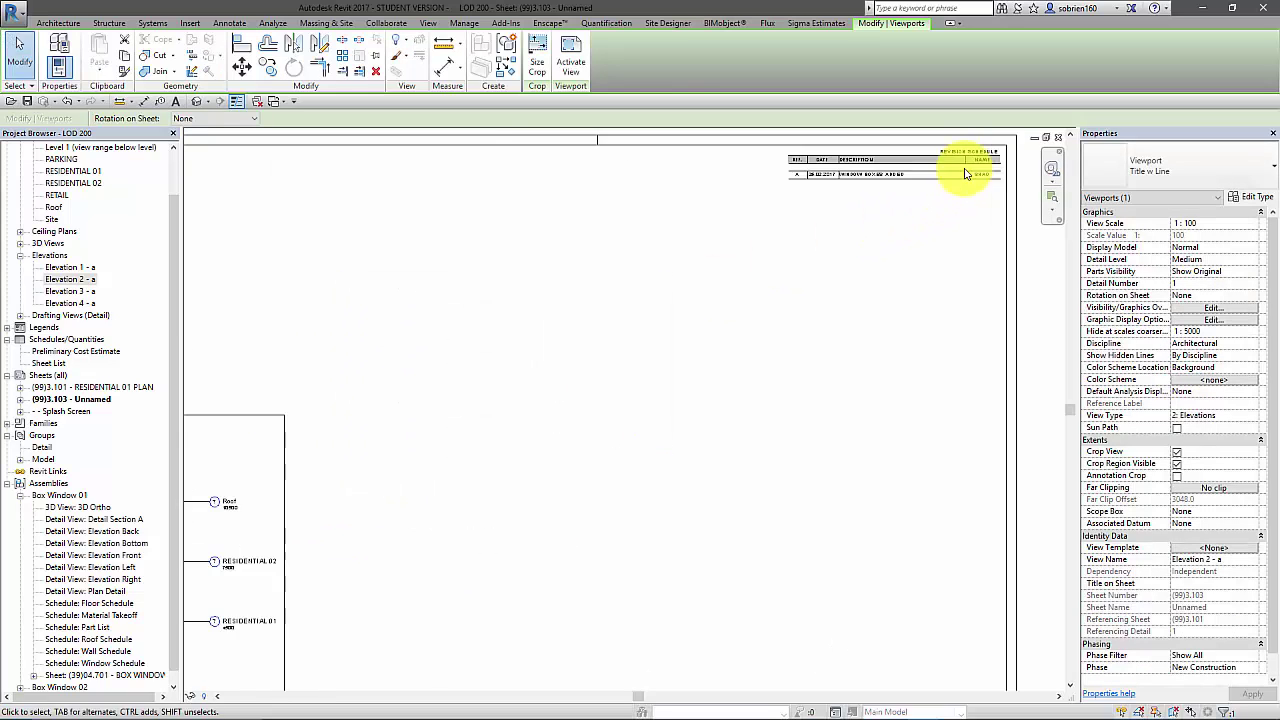
scroll(960, 176, "up", 3)
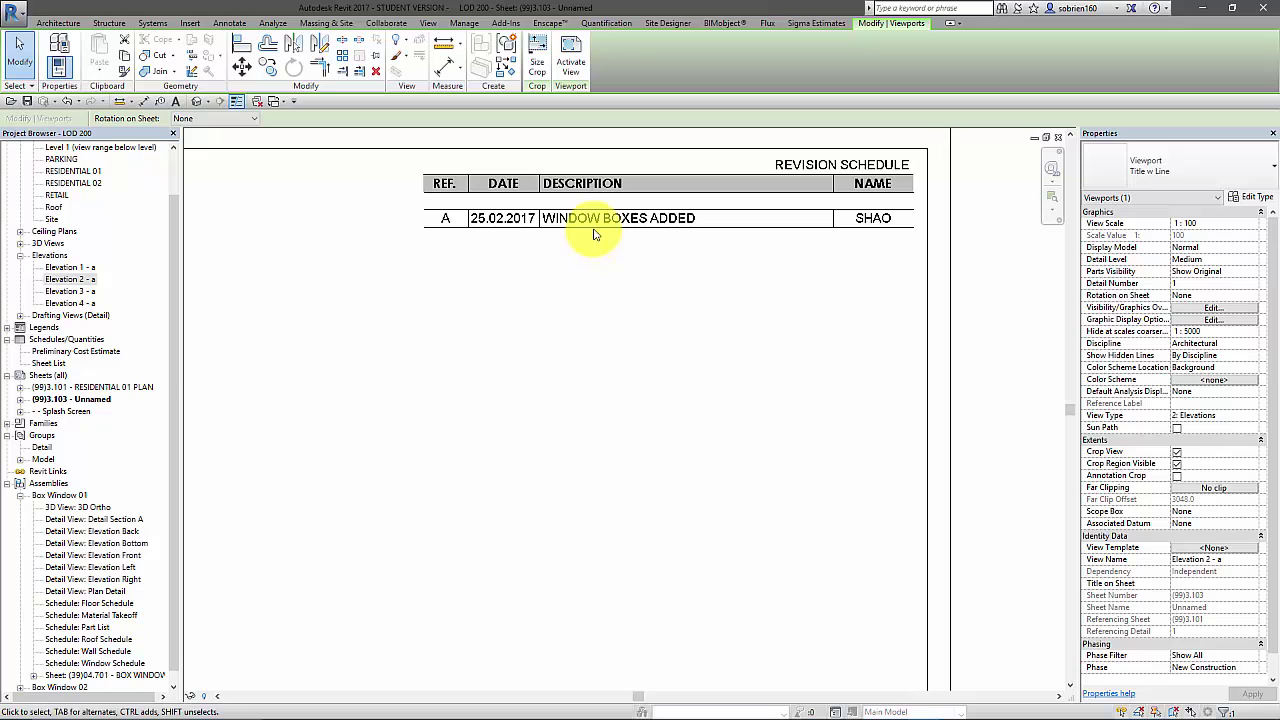
scroll(583, 286, "down", 1)
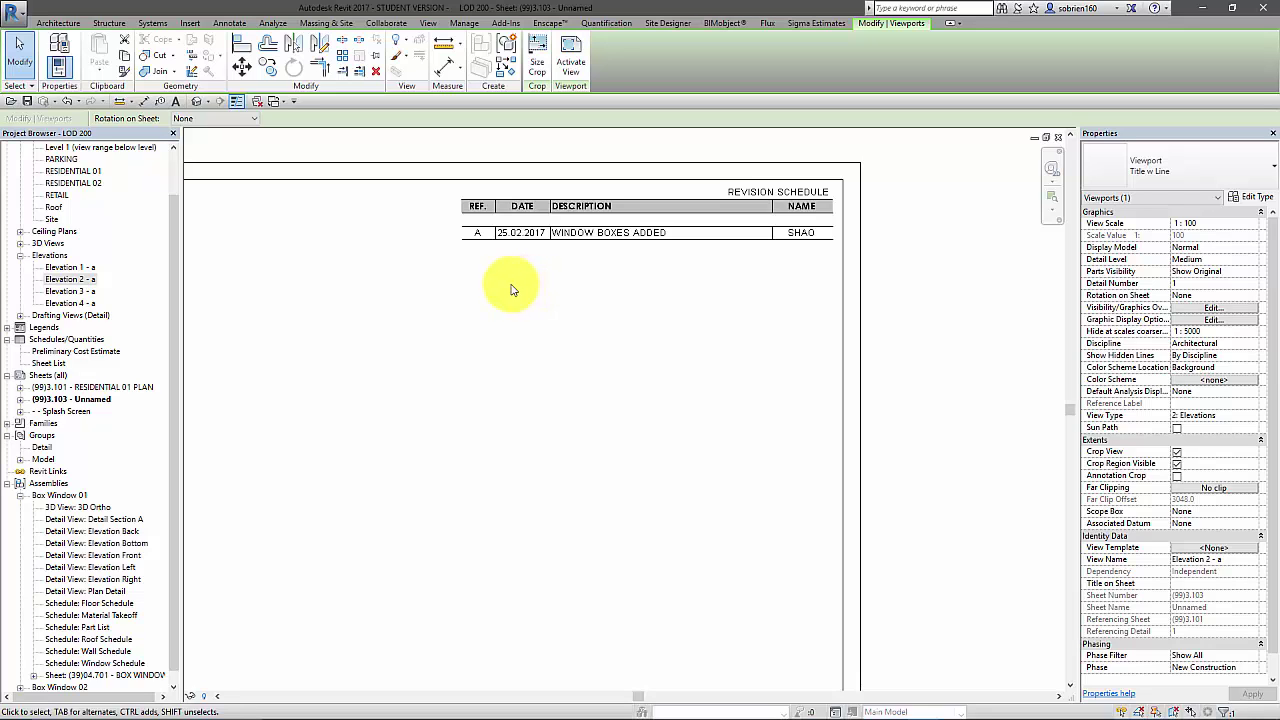
scroll(709, 343, "down", 4)
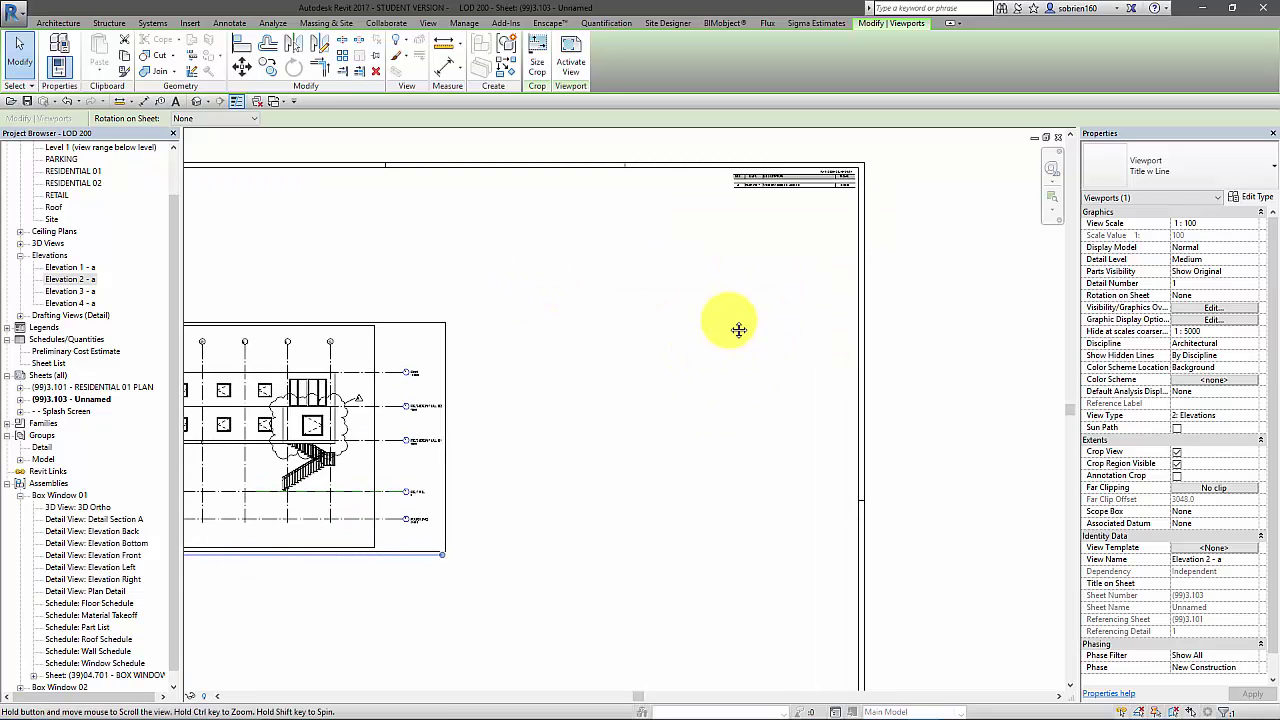
middle_click_drag(738, 330, 788, 356)
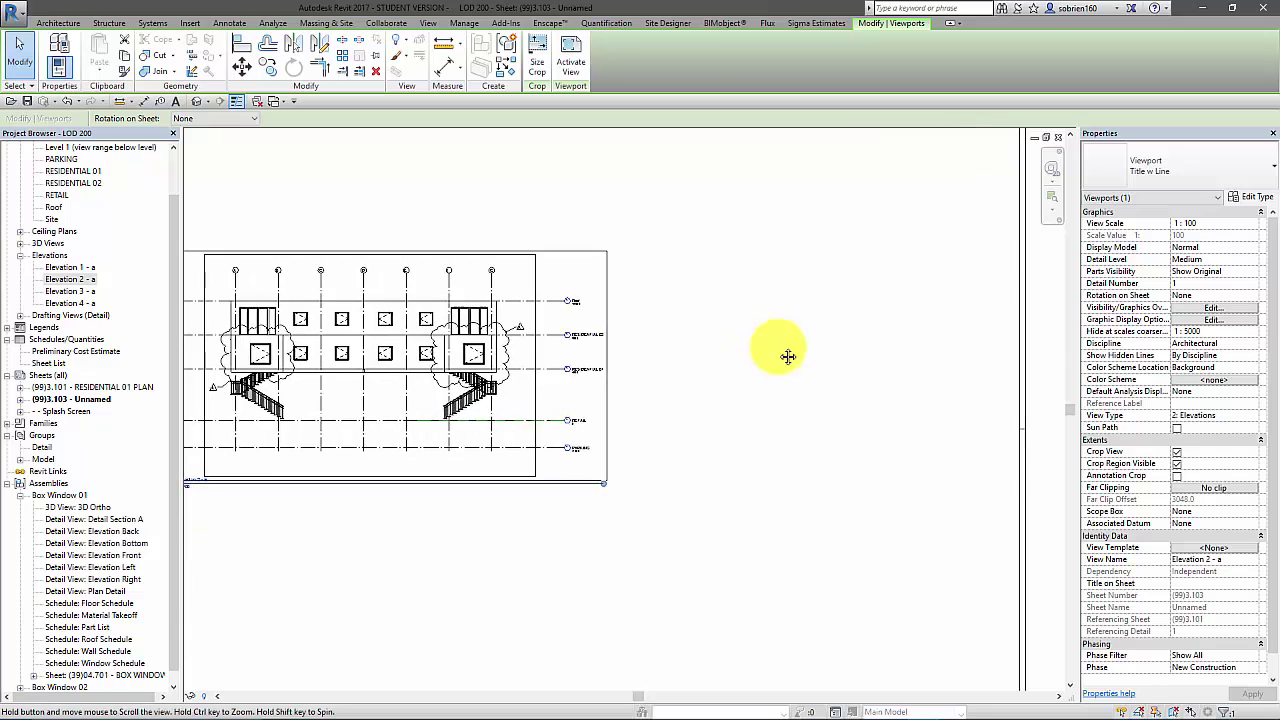
scroll(800, 365, "up", 1)
left_click(826, 380)
scroll(786, 415, "down", 3)
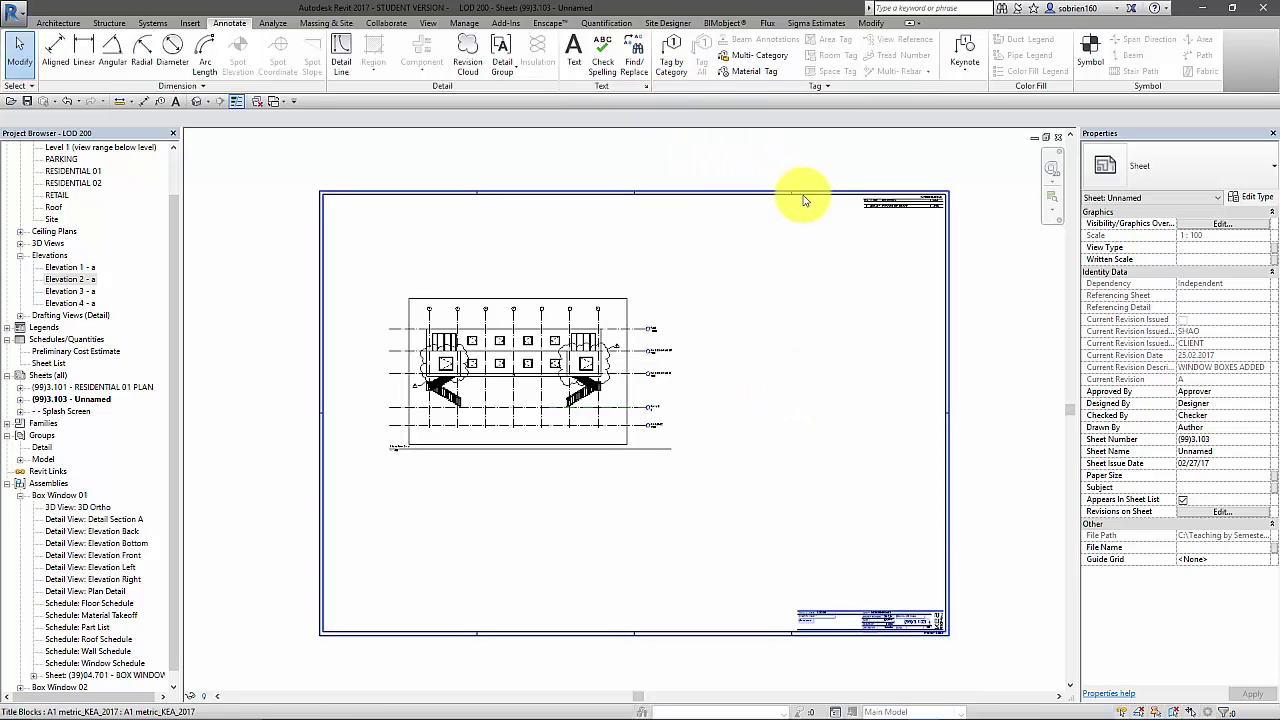
Step: Open the new sheet's A1 metric_KEA_2017 title block family for editing
middle_click_drag(803, 199, 716, 204)
middle_click_drag(794, 250, 716, 158)
scroll(706, 232, "up", 1)
scroll(702, 305, "up", 2)
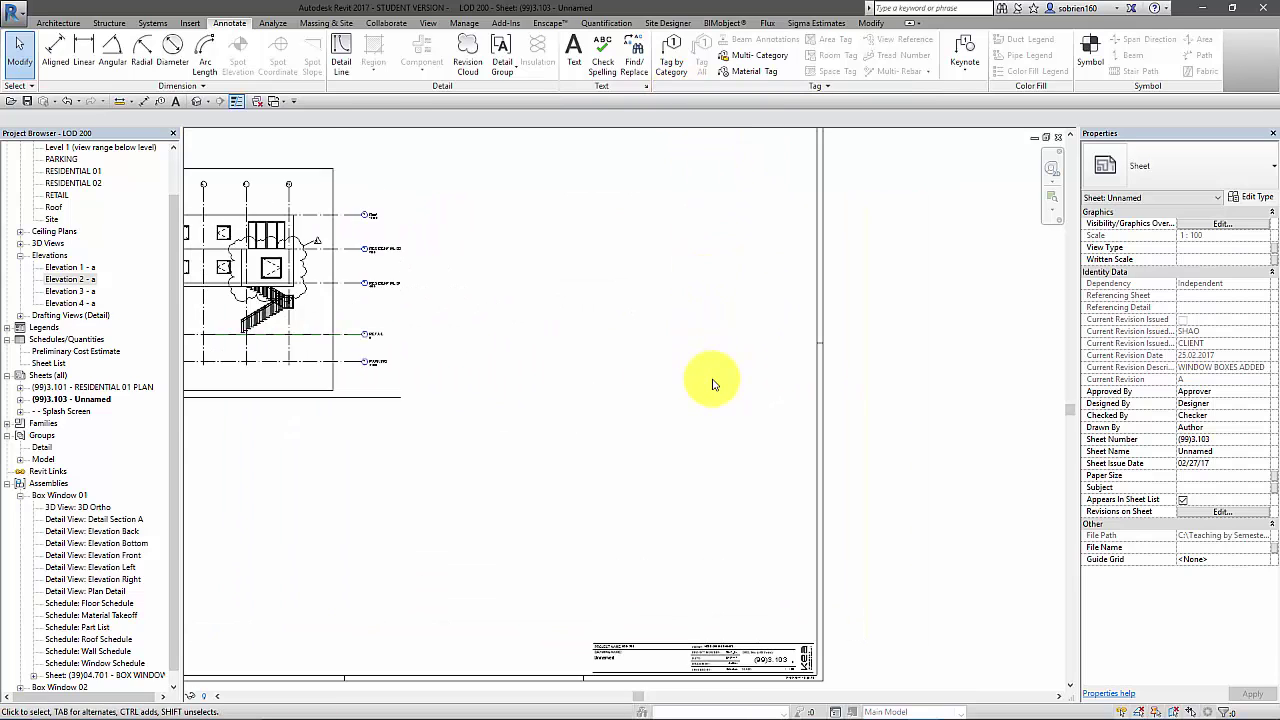
middle_click_drag(734, 397, 691, 339)
scroll(686, 229, "up", 2)
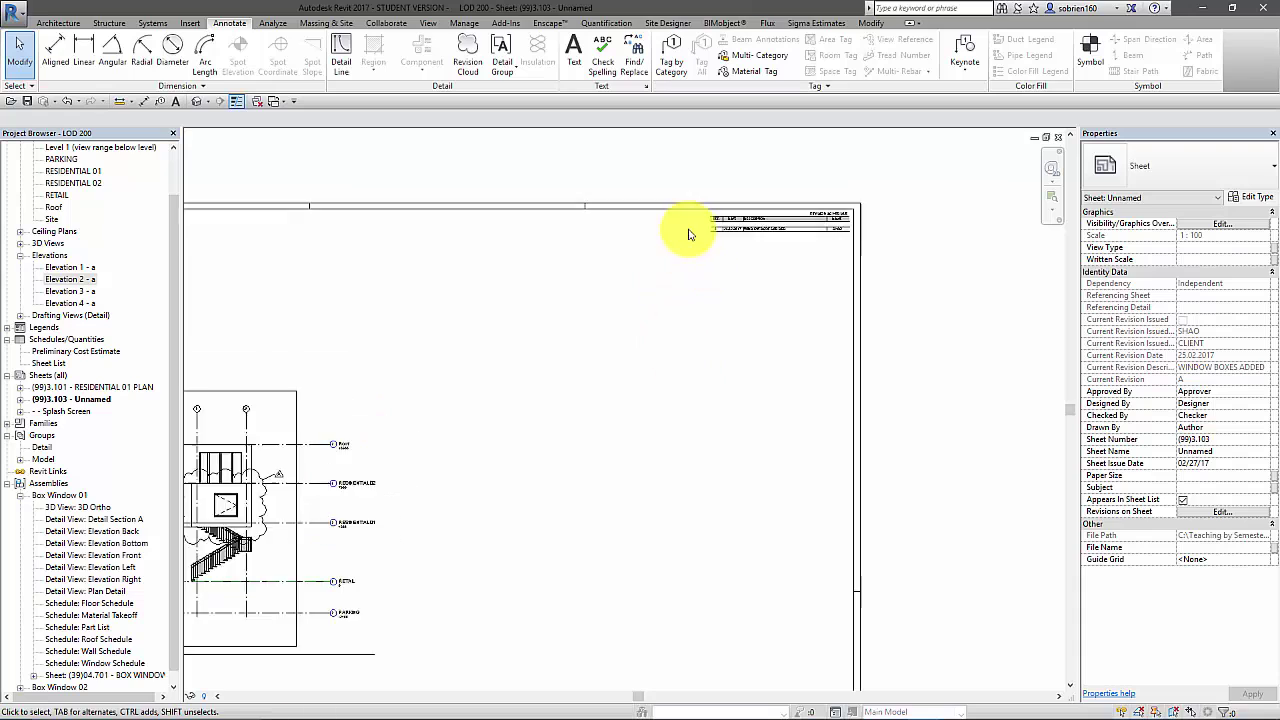
left_click(598, 197)
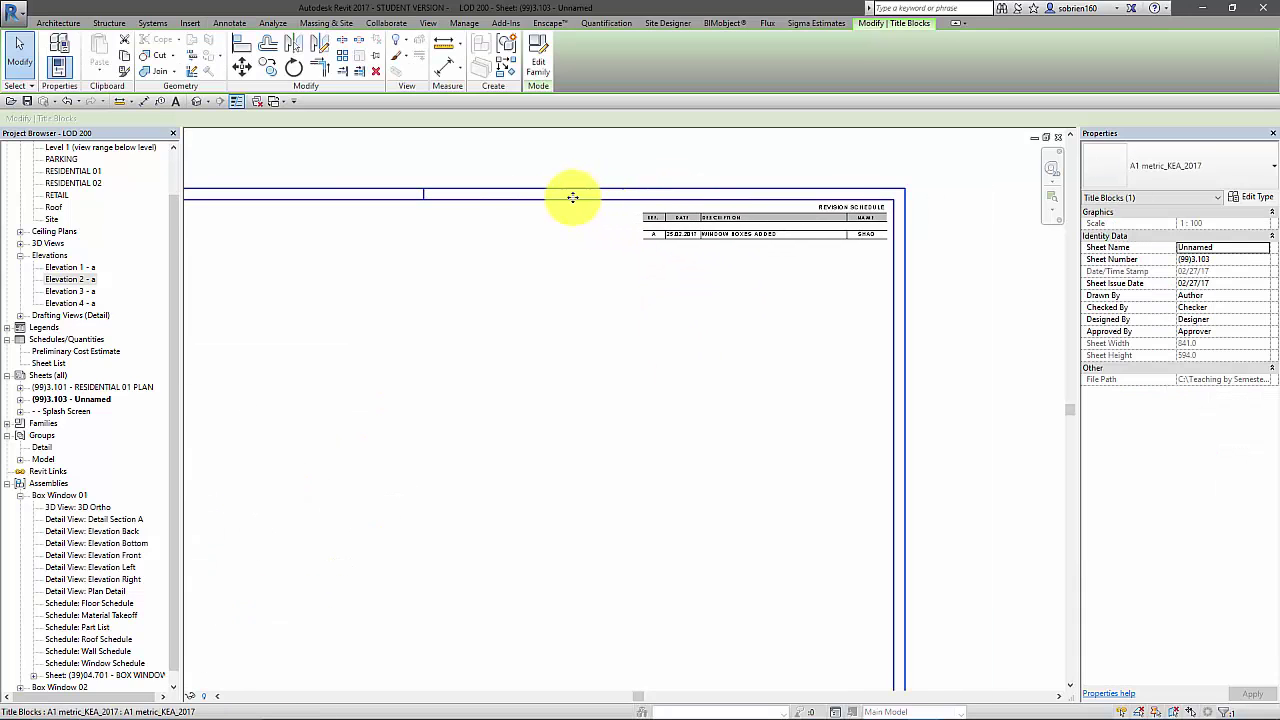
left_click(537, 68)
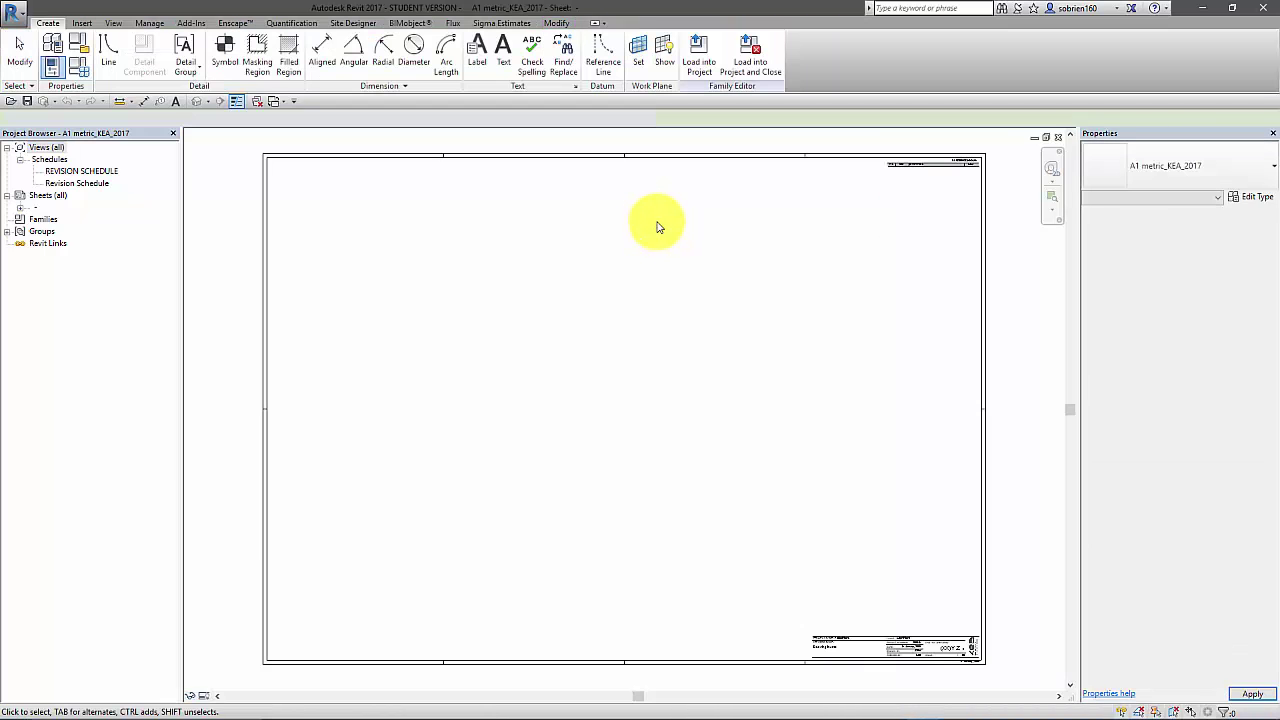
Step: Examine the revision schedule's columns and extent in the title block family
scroll(763, 271, "up", 4)
scroll(766, 200, "up", 4)
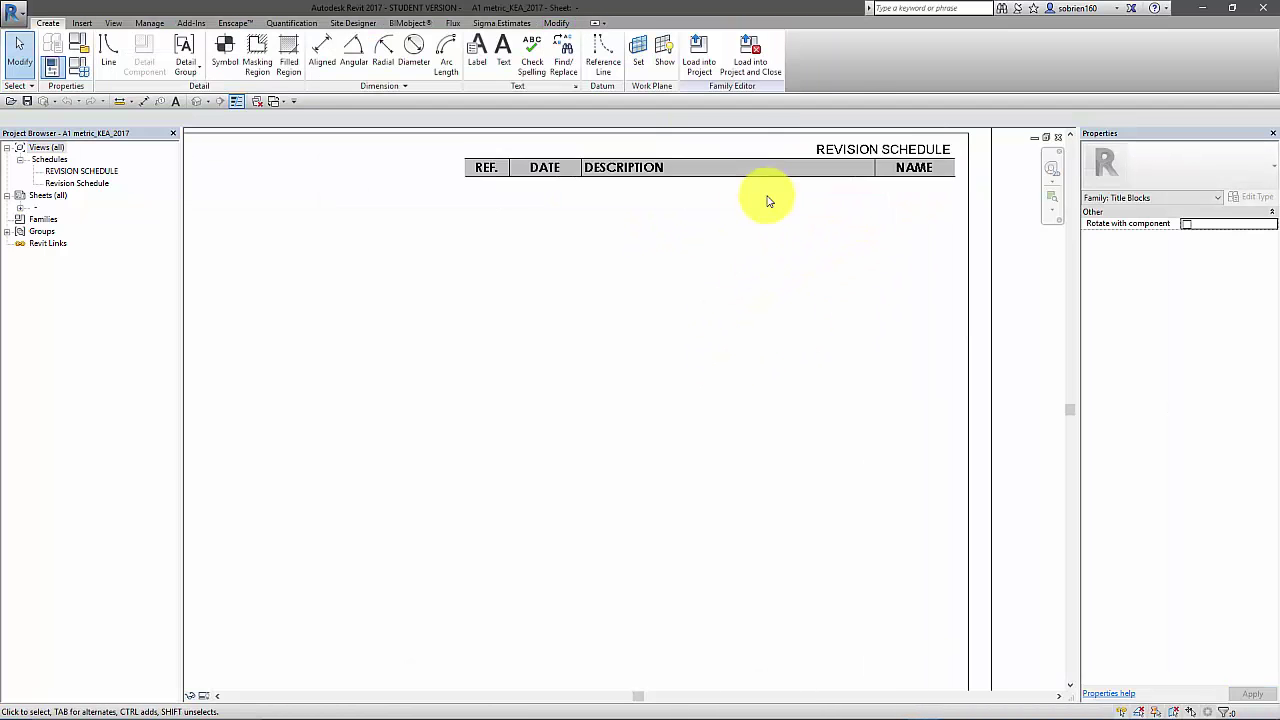
scroll(751, 351, "down", 1)
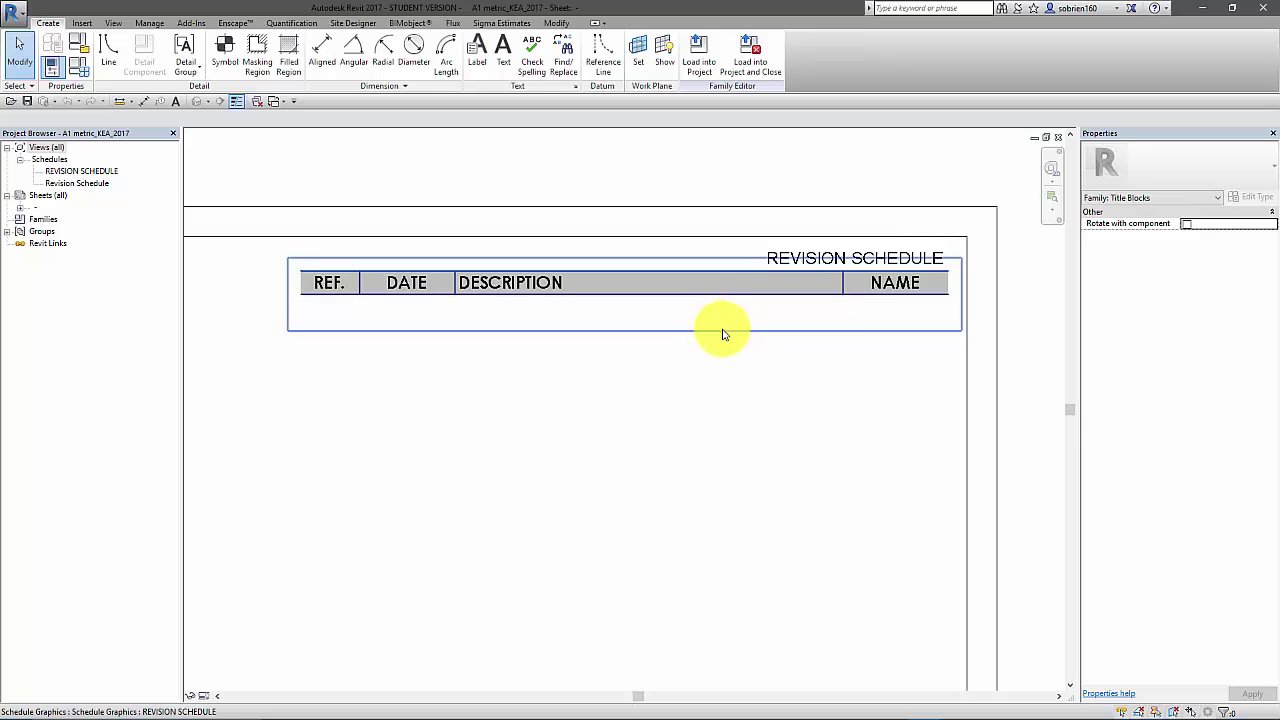
left_click(724, 329)
left_click(767, 390)
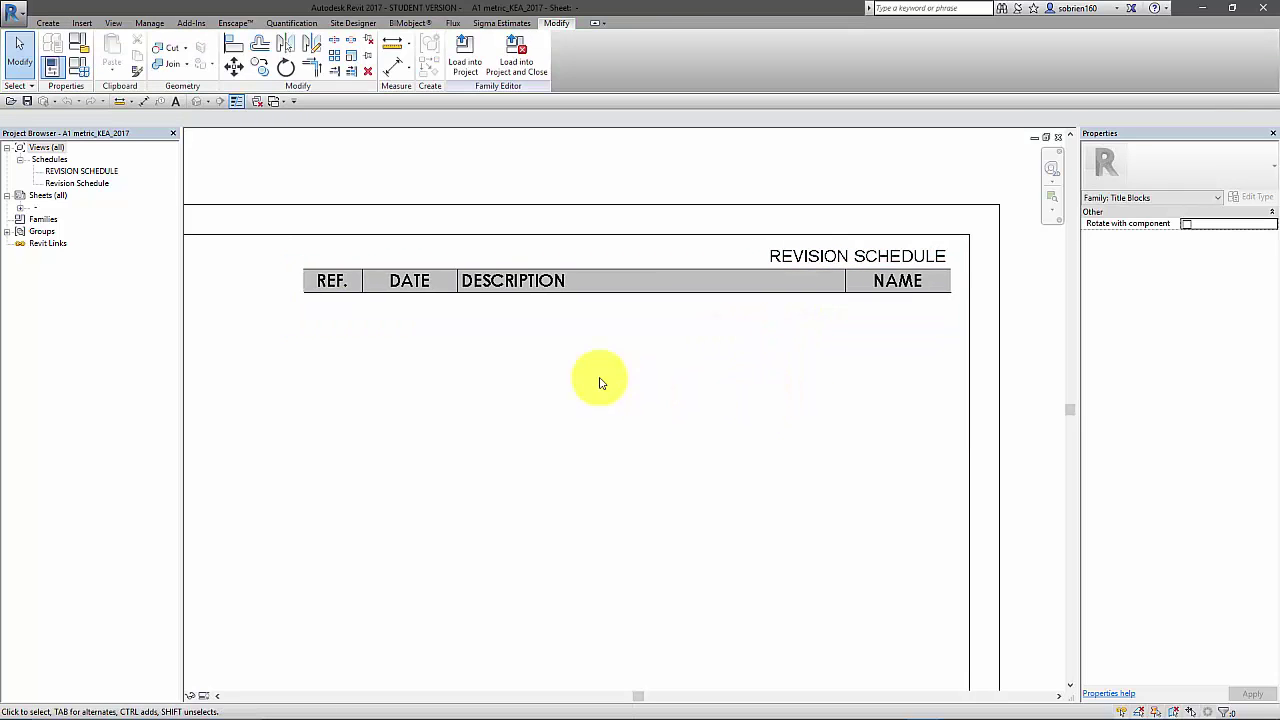
Step: Create a new revision schedule in the title block family with the default fields from Revision Sequence to Issued by
left_click(114, 23)
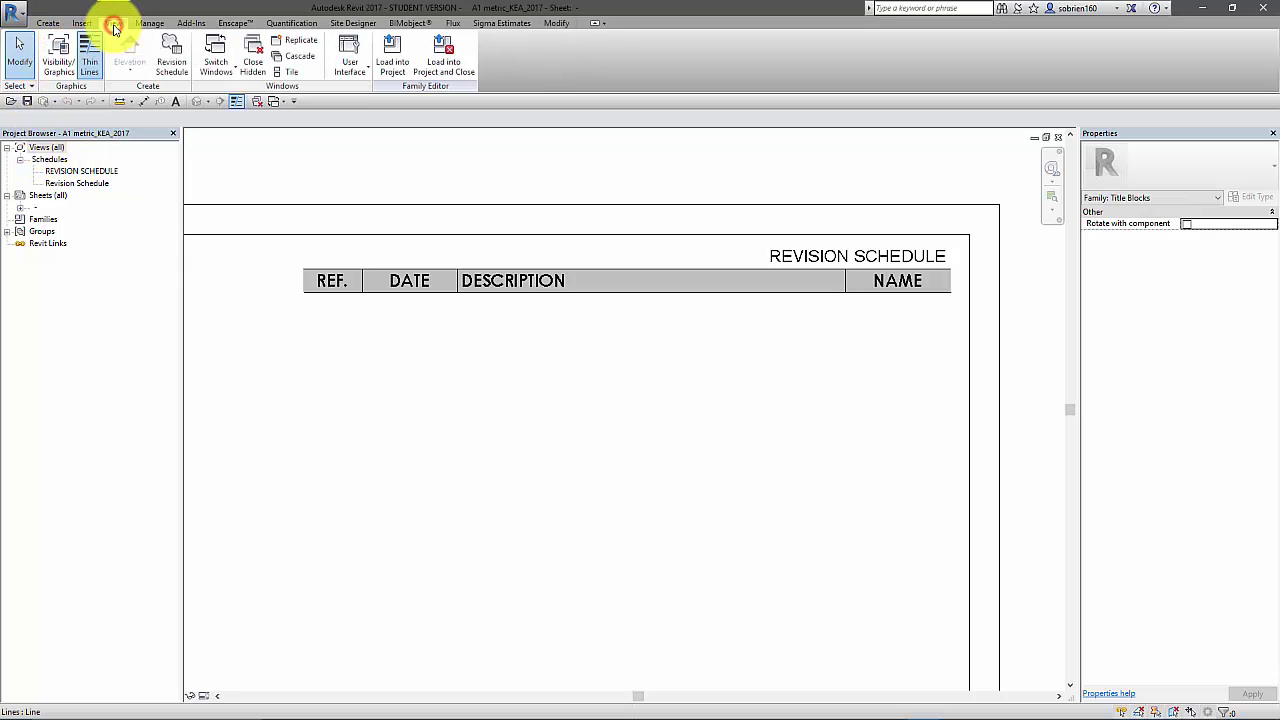
left_click(167, 50)
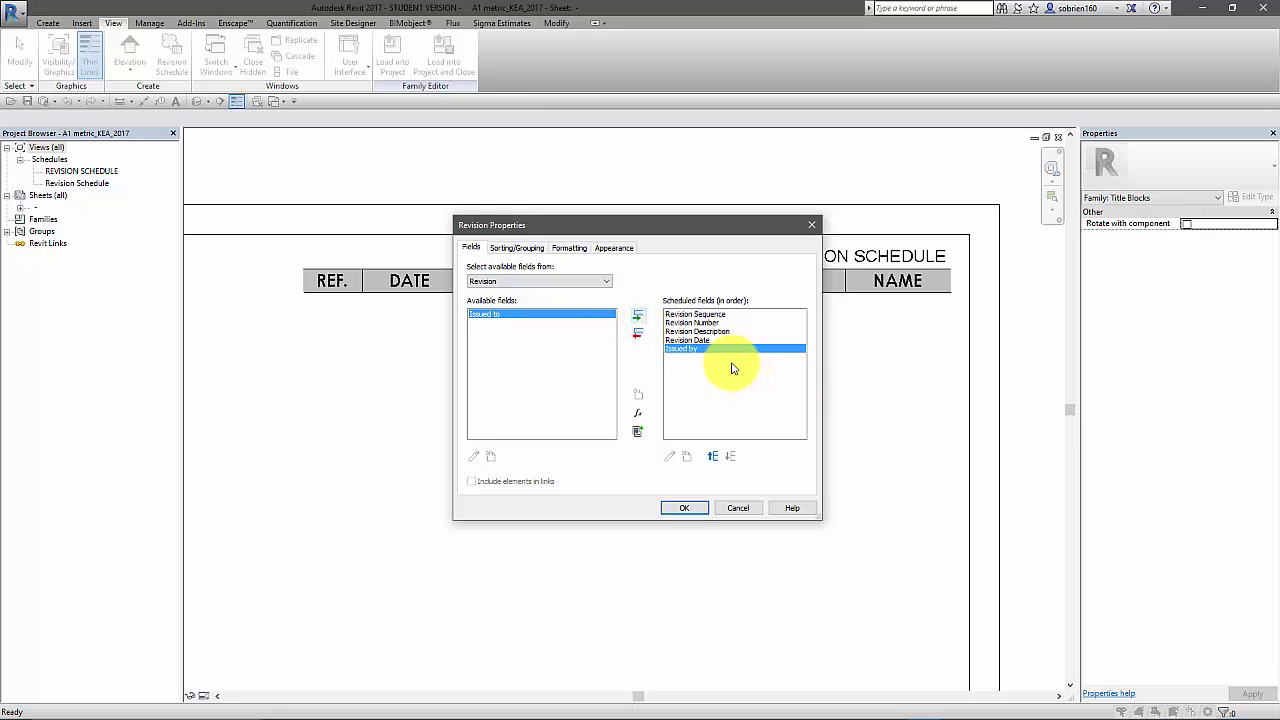
left_click_drag(657, 227, 657, 170)
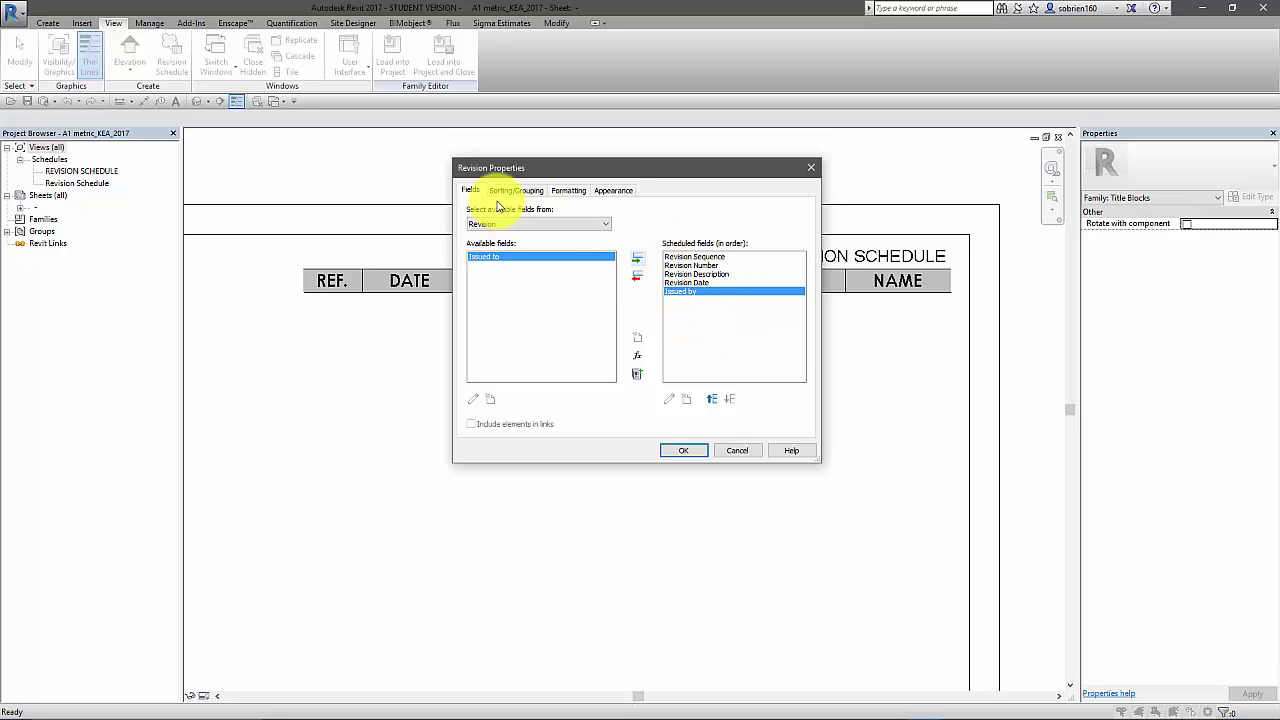
left_click(684, 451)
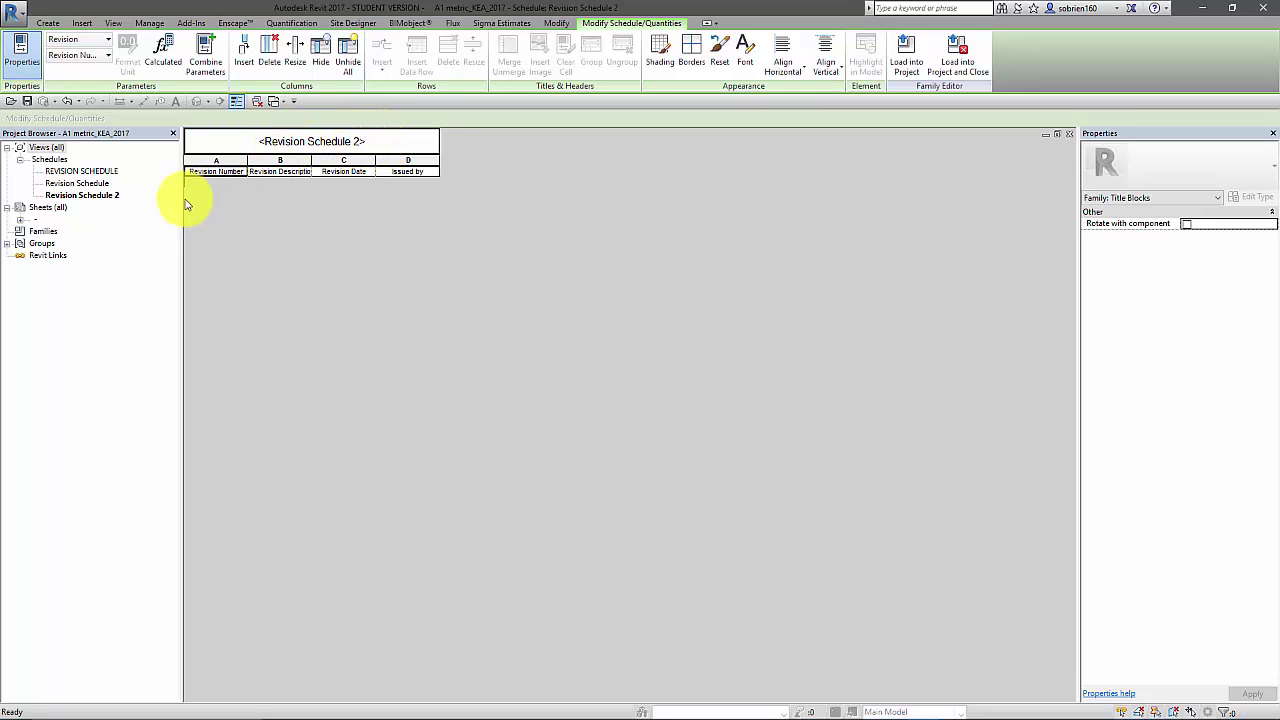
Step: Place Revision Schedule 2 on the title block sheet, below and left-aligned with the existing revision schedule
double_click(35, 220)
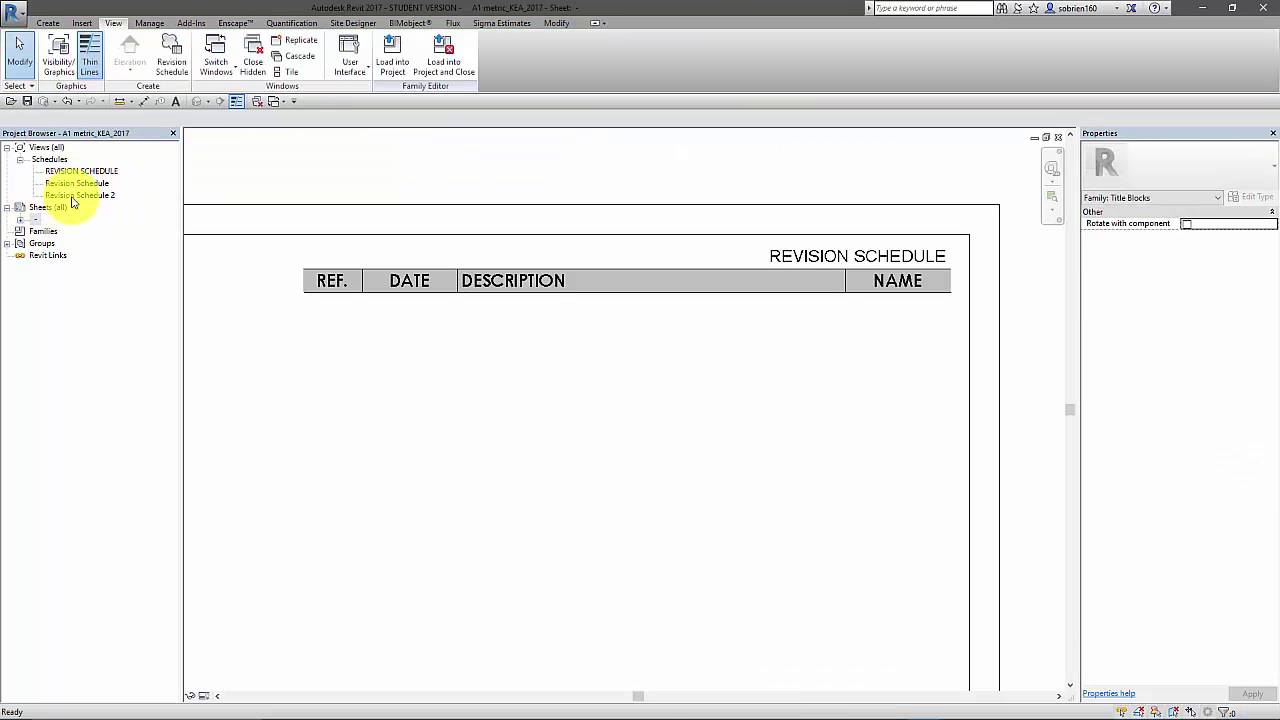
left_click_drag(77, 195, 622, 530)
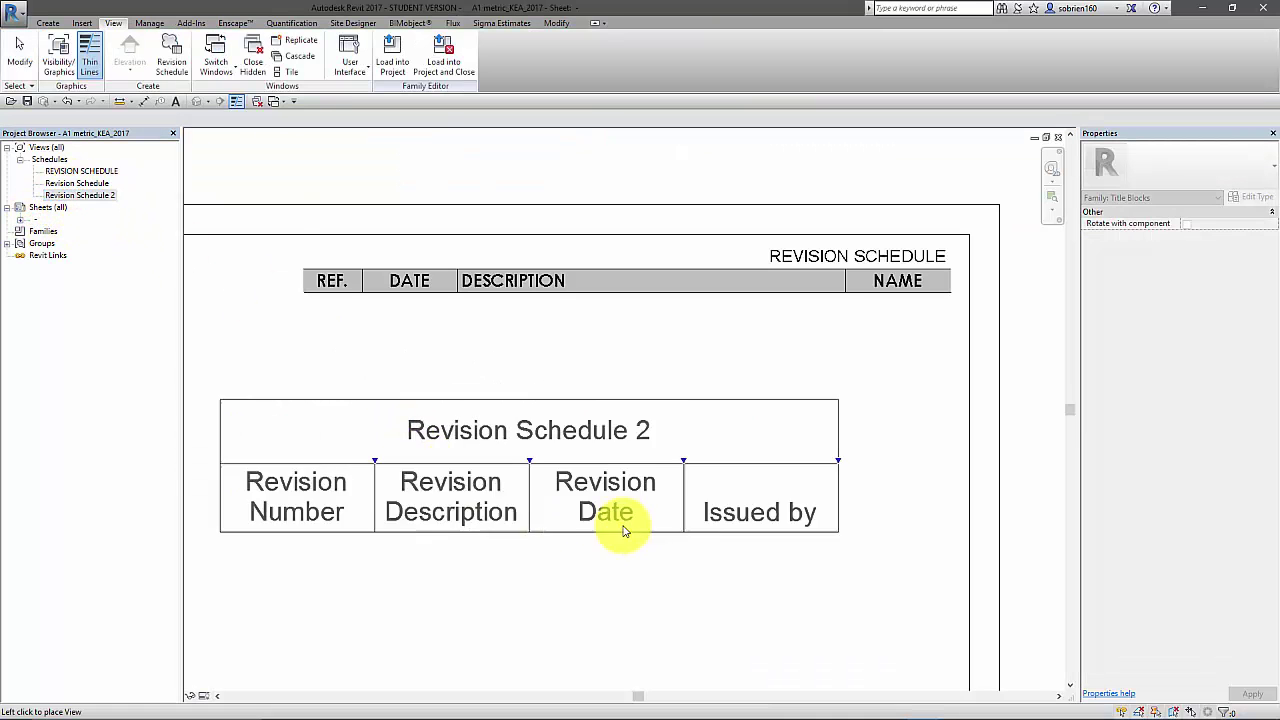
left_click(612, 513)
left_click(752, 627)
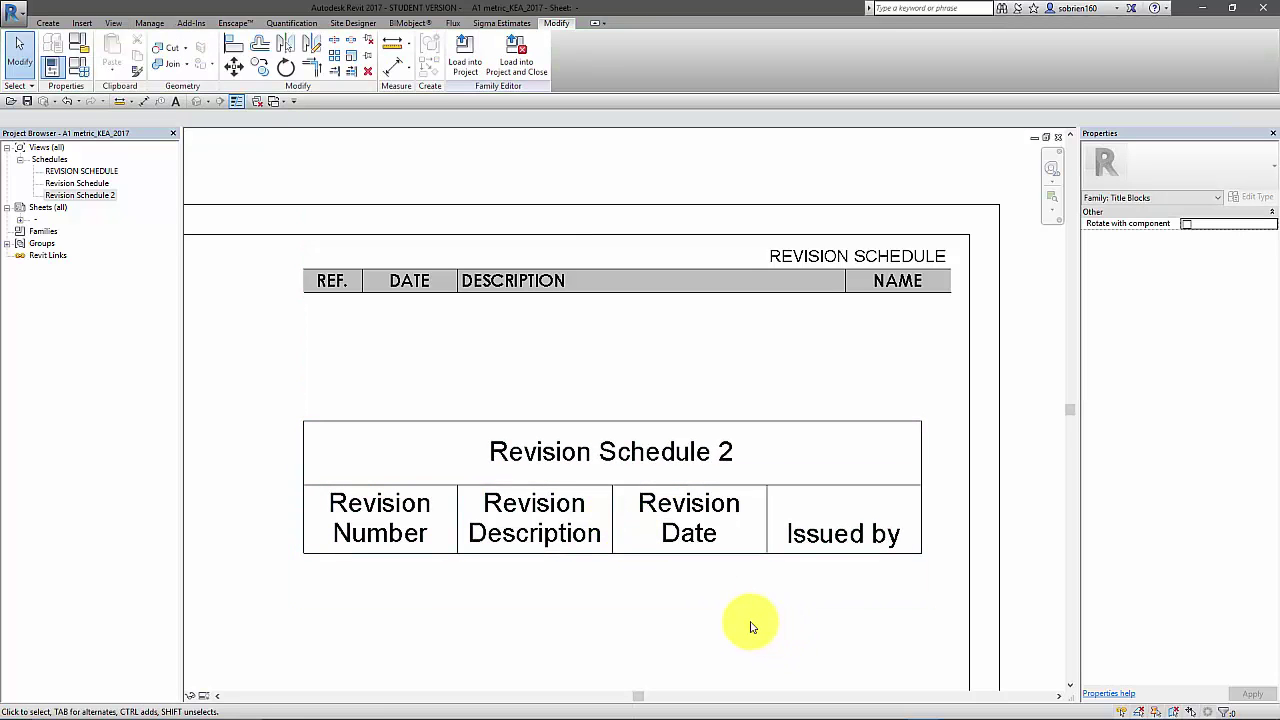
Step: Compare the placed Revision Schedule 2 with the existing schedule's formatting and the title block's project information area
middle_click_drag(748, 618, 734, 614)
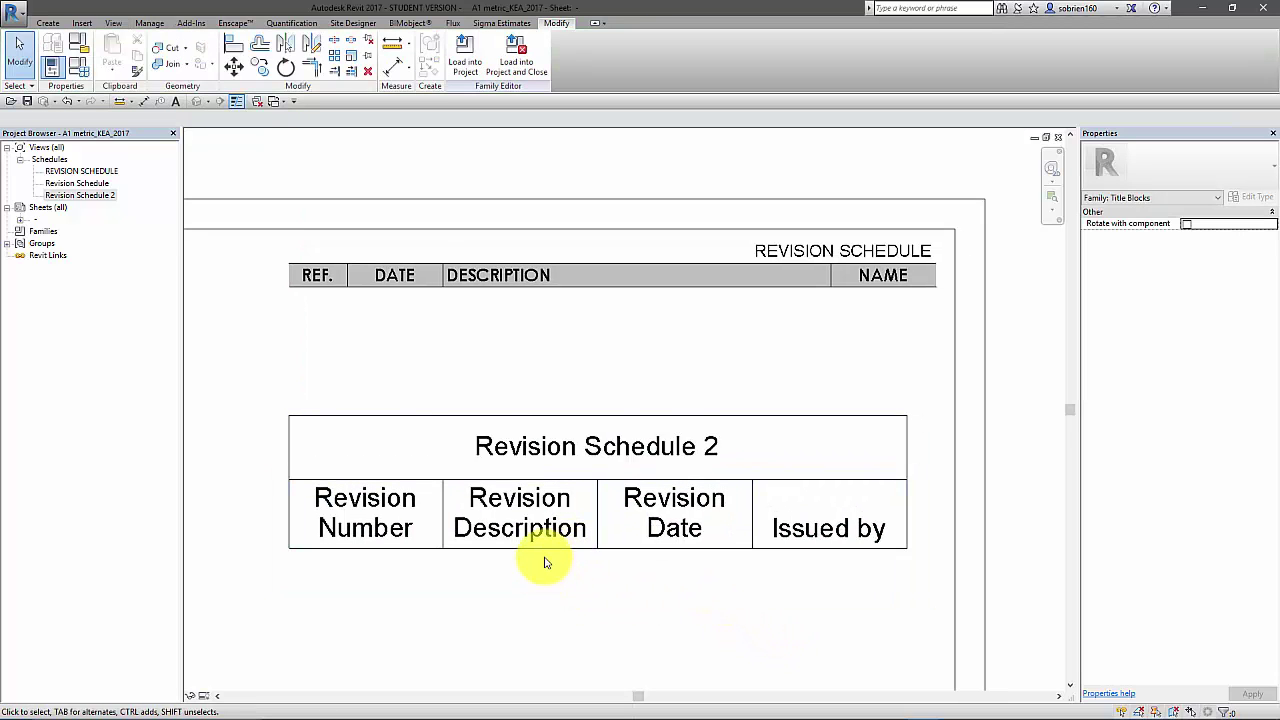
scroll(545, 487, "down", 1)
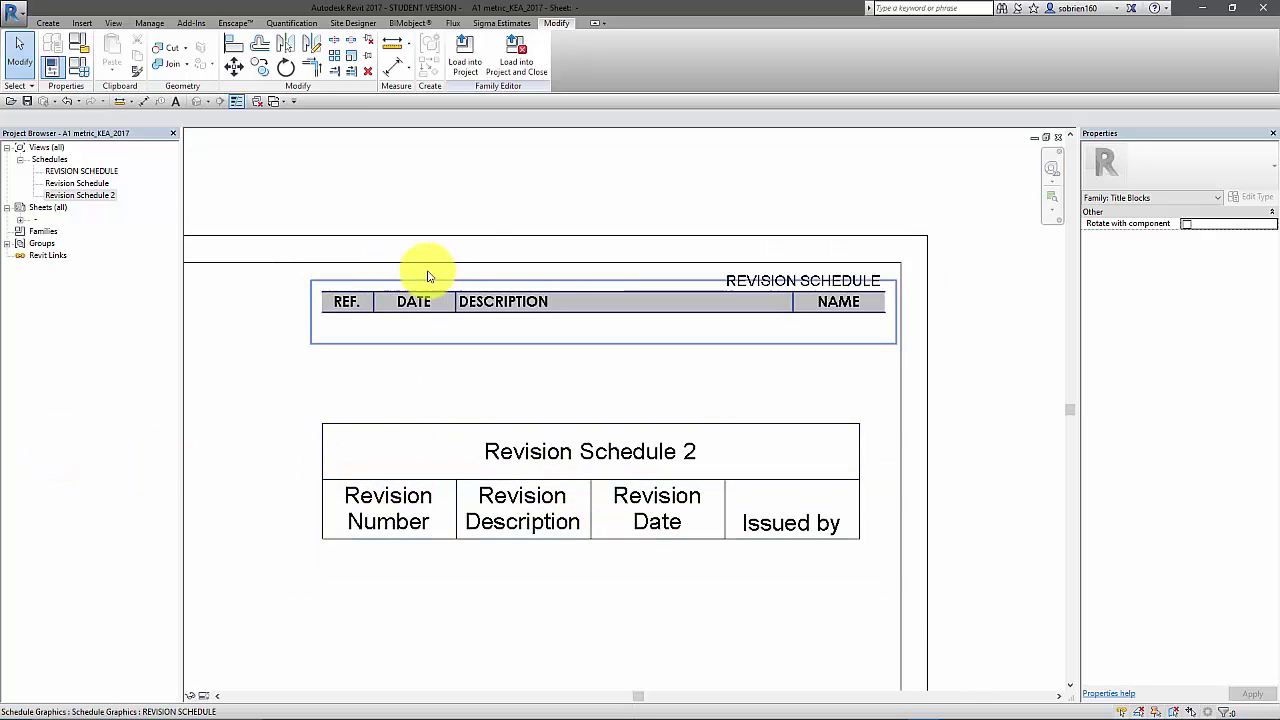
scroll(486, 340, "down", 5)
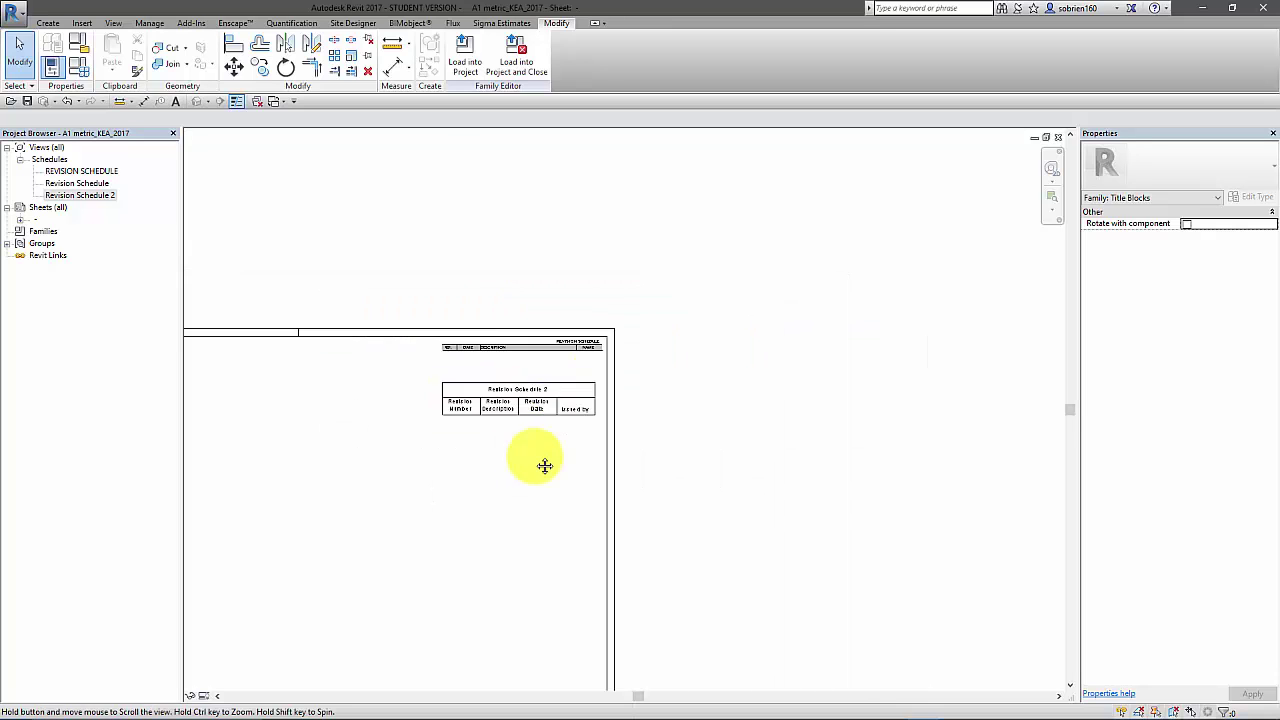
scroll(641, 564, "up", 5)
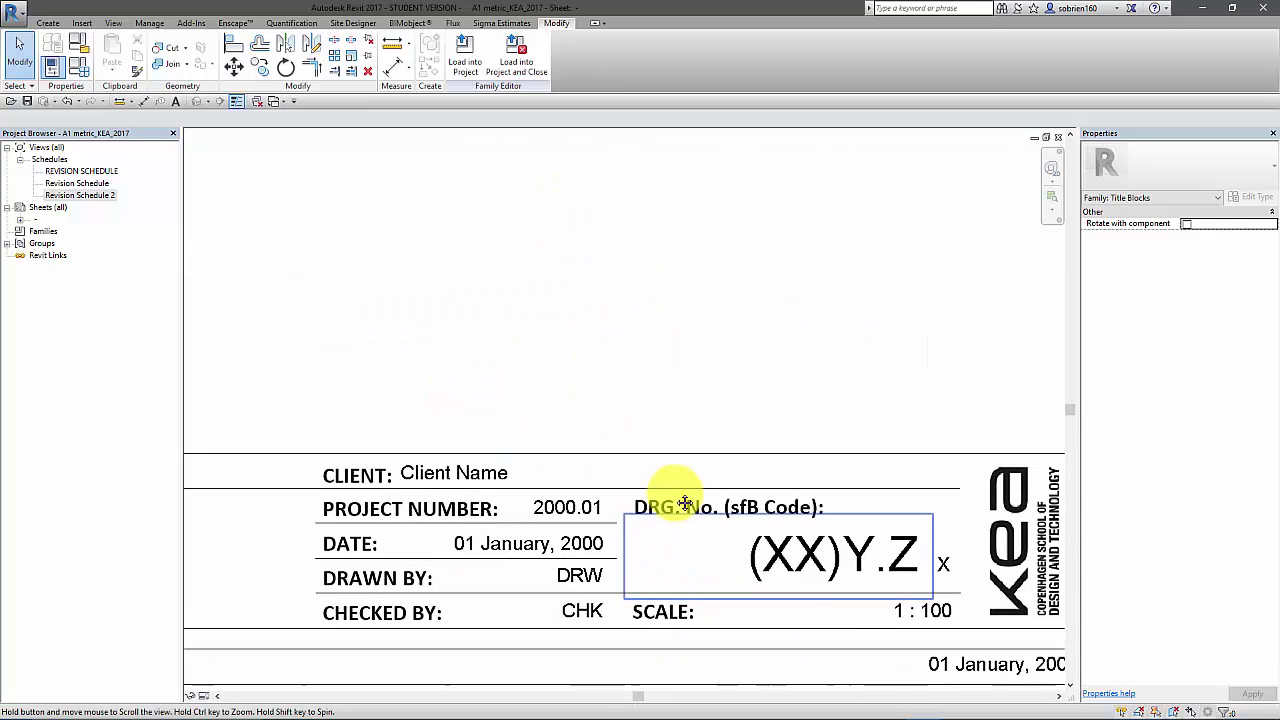
scroll(663, 491, "down", 4)
middle_click_drag(603, 365, 552, 442)
scroll(552, 442, "up", 4)
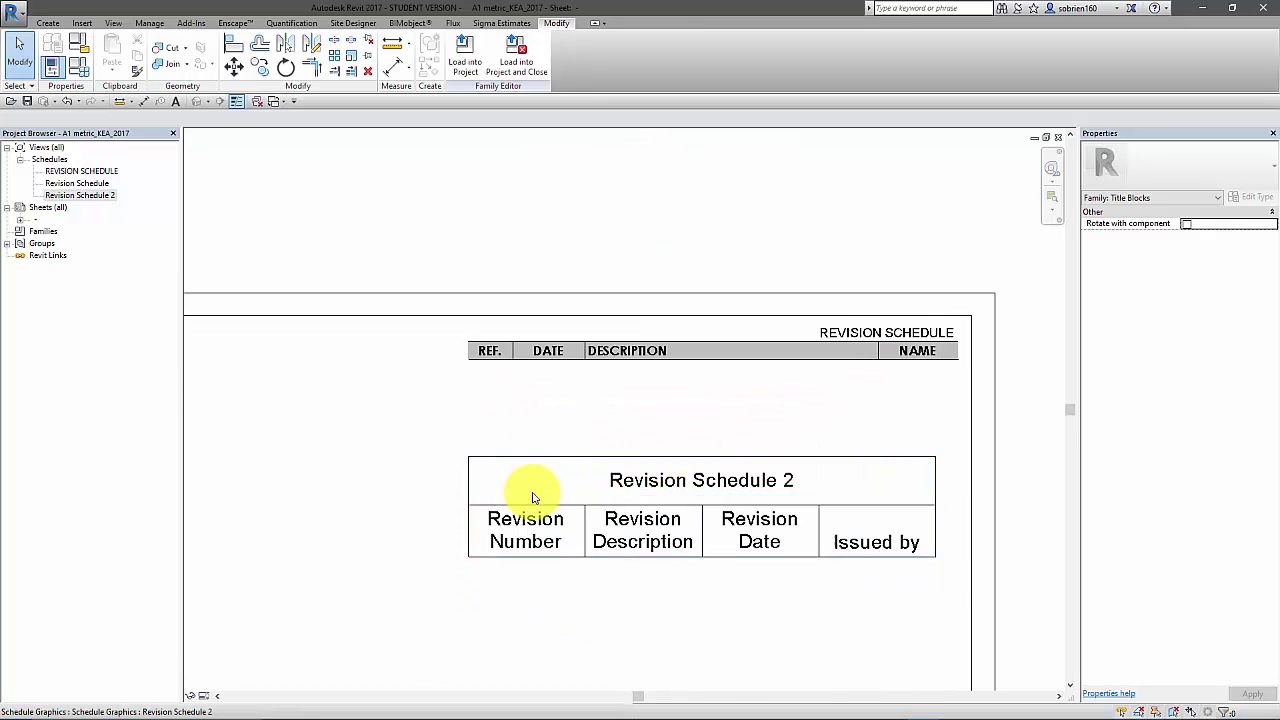
scroll(531, 500, "down", 2)
middle_click_drag(571, 534, 571, 461)
scroll(571, 416, "up", 3)
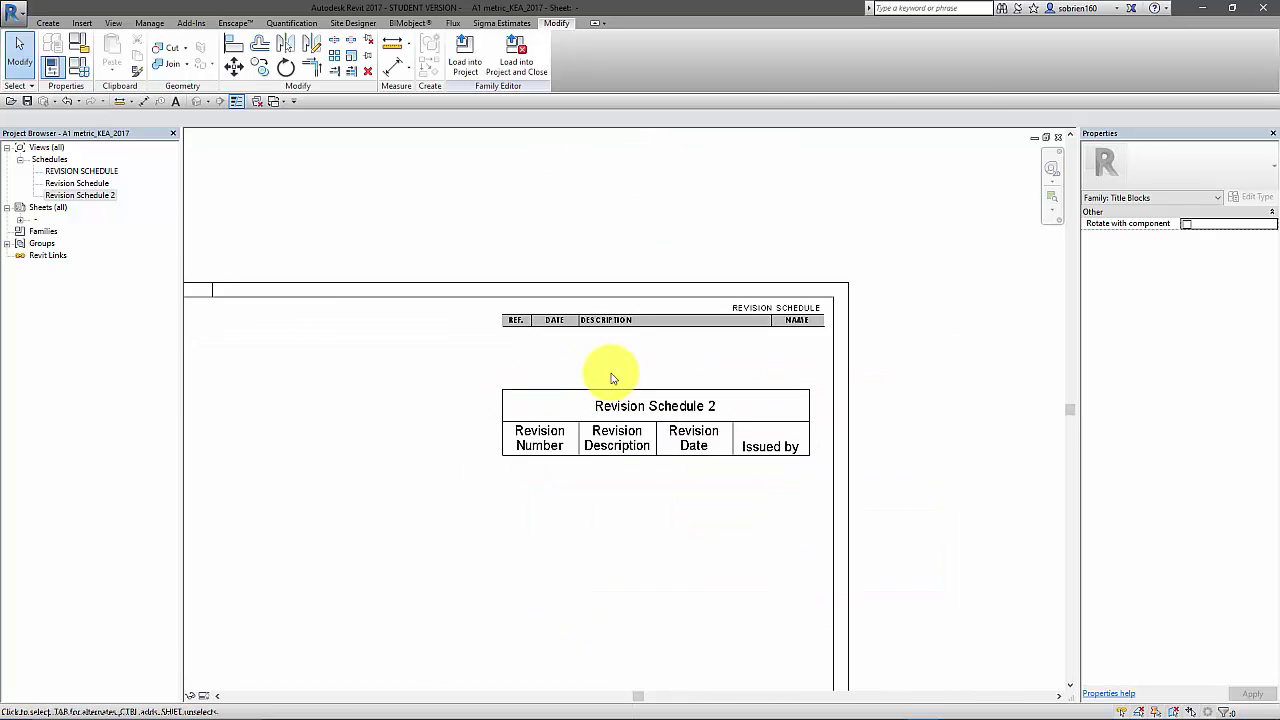
mouse_move(572, 416)
middle_mouse_down()
mouse_move(585, 440)
mouse_move(546, 471)
mouse_move(574, 434)
middle_mouse_up()
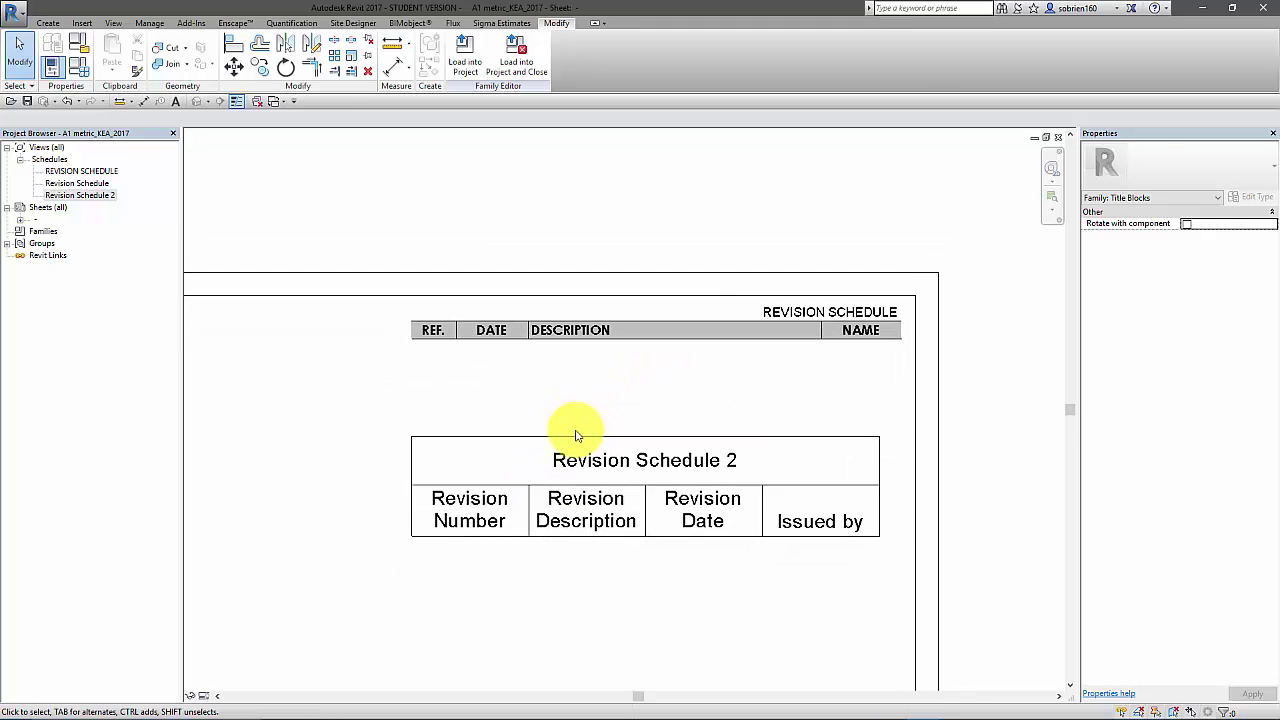
Step: Open Revision Schedule 2 for editing and align its title to the left horizontally and the bottom vertically
double_click(574, 436)
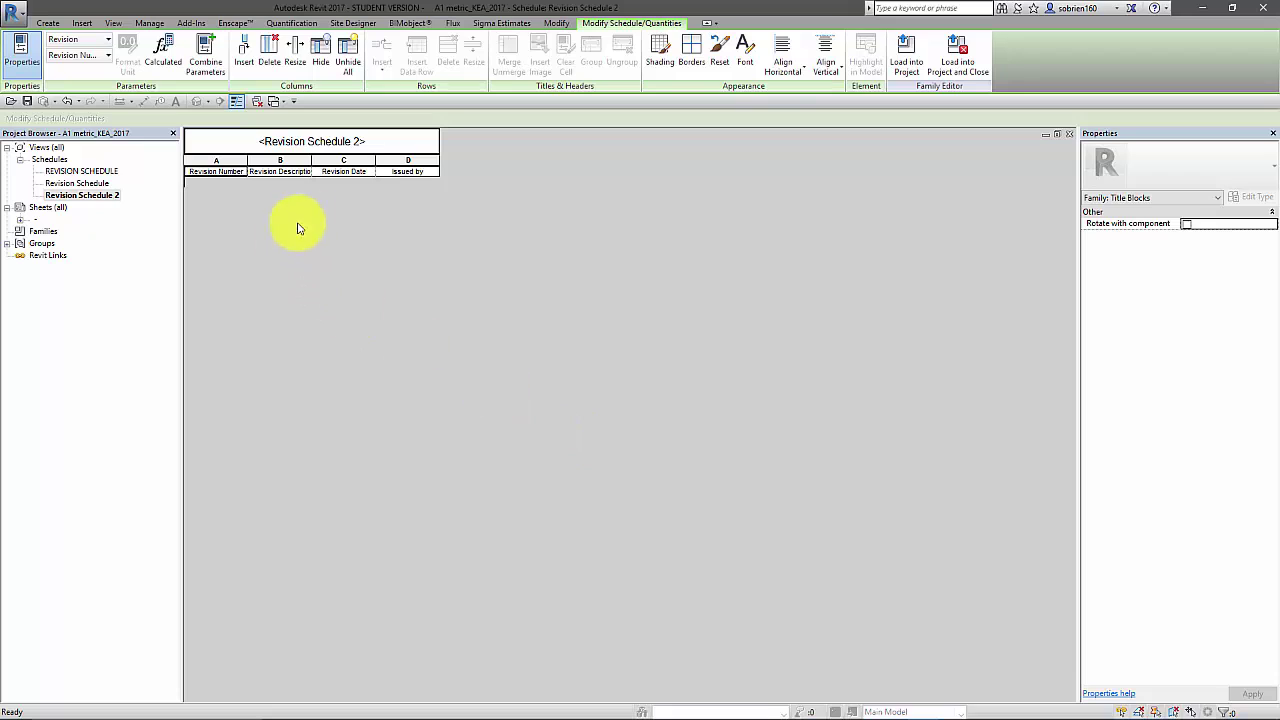
left_click(223, 141)
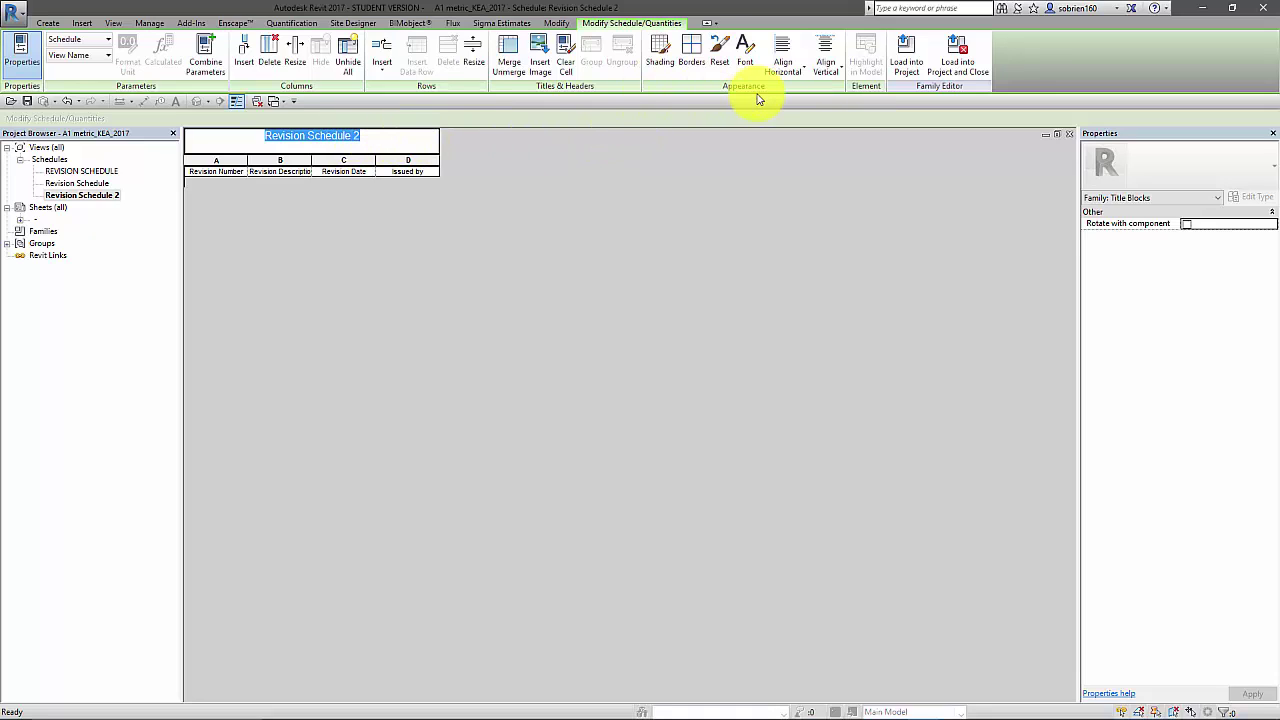
left_click(785, 72)
left_click(776, 100)
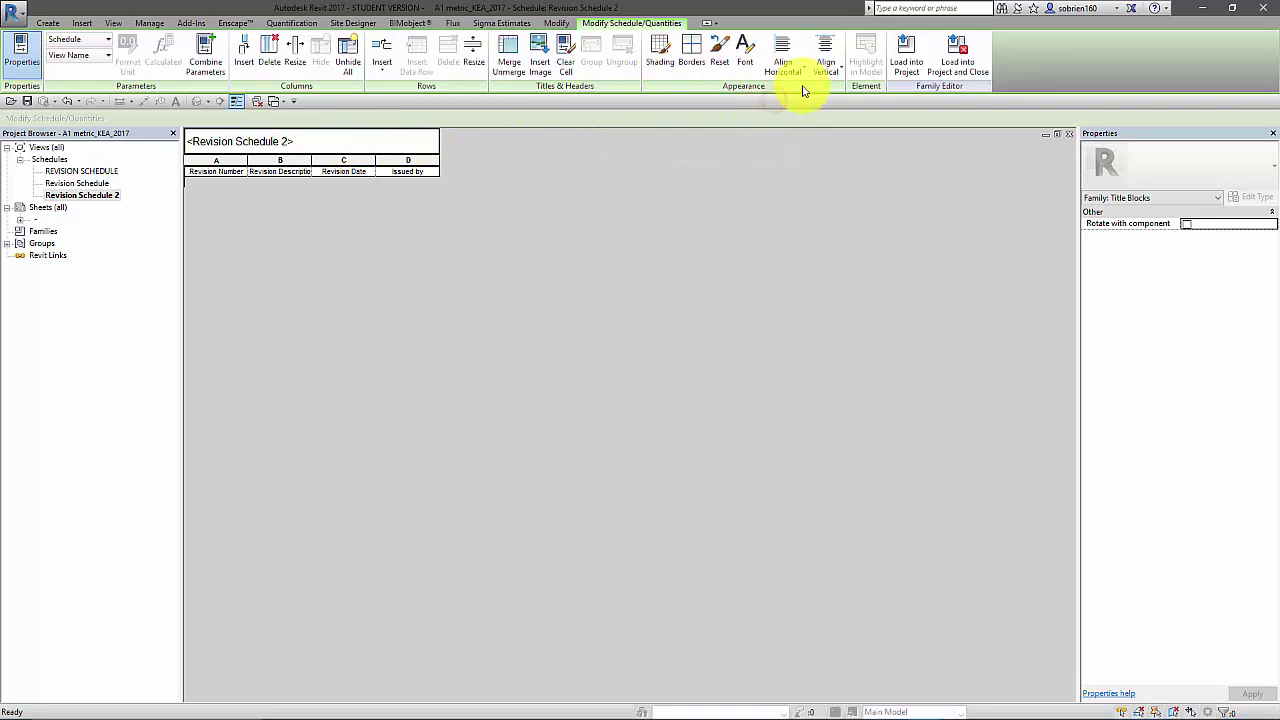
left_click(832, 78)
left_click(810, 146)
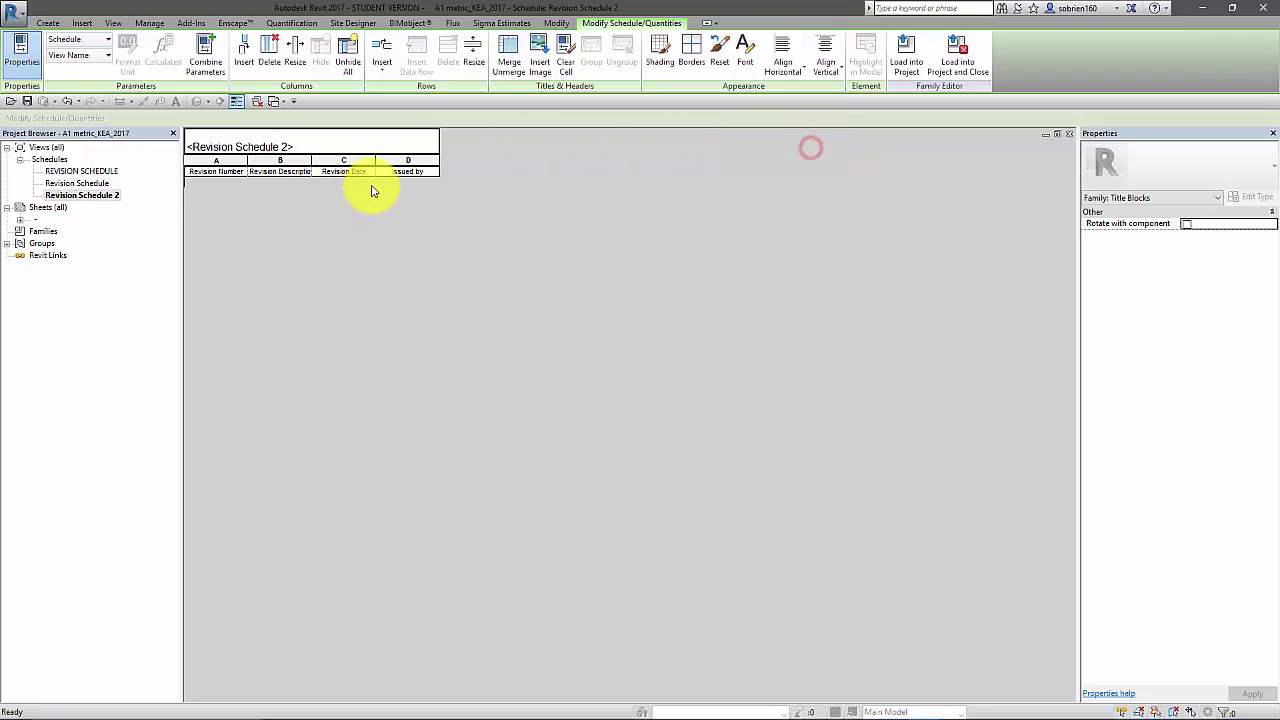
Step: Review the border and font settings of the four column headers in Revision Schedule 2 and shade them orange
left_click_drag(199, 175, 420, 170)
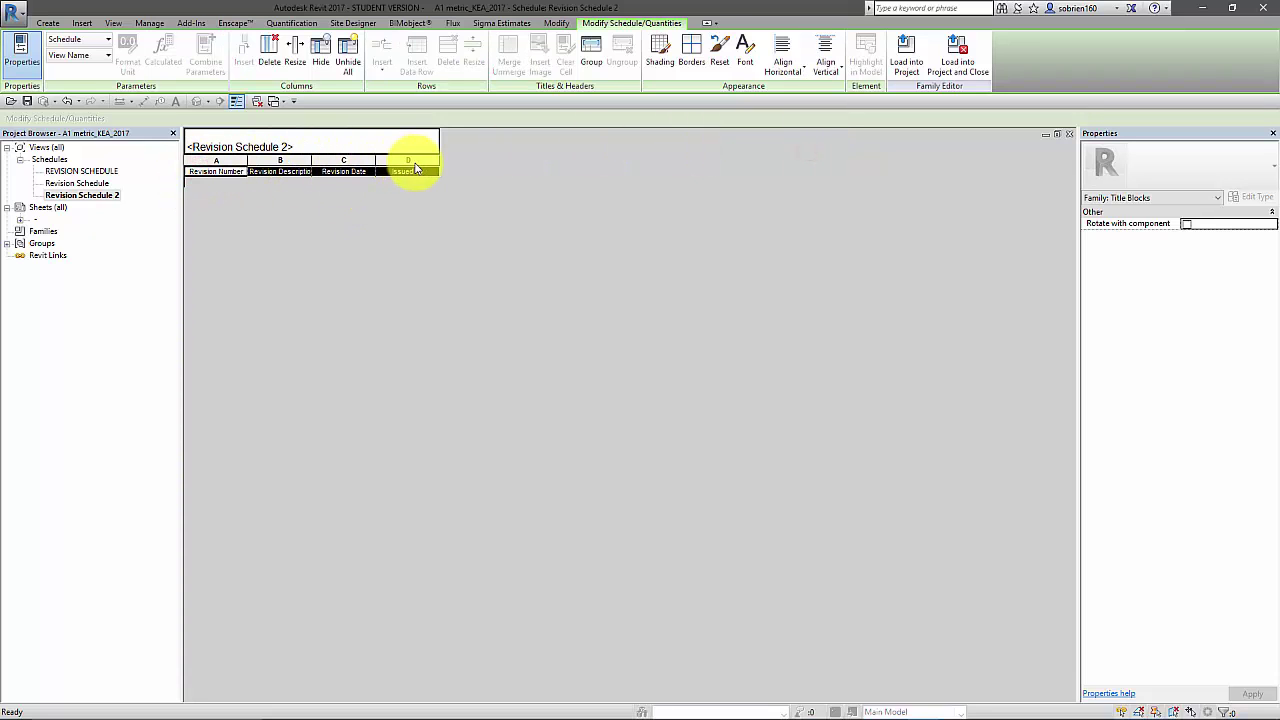
left_click(692, 48)
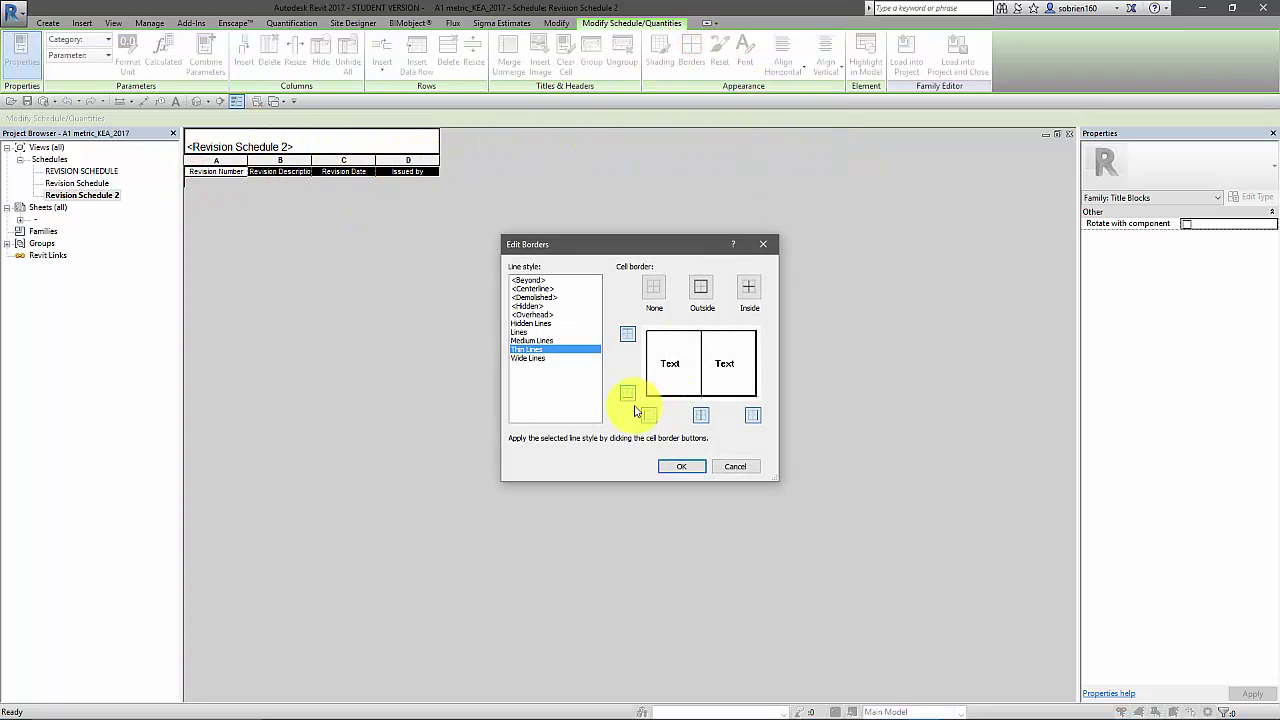
left_click(683, 467)
left_click(746, 55)
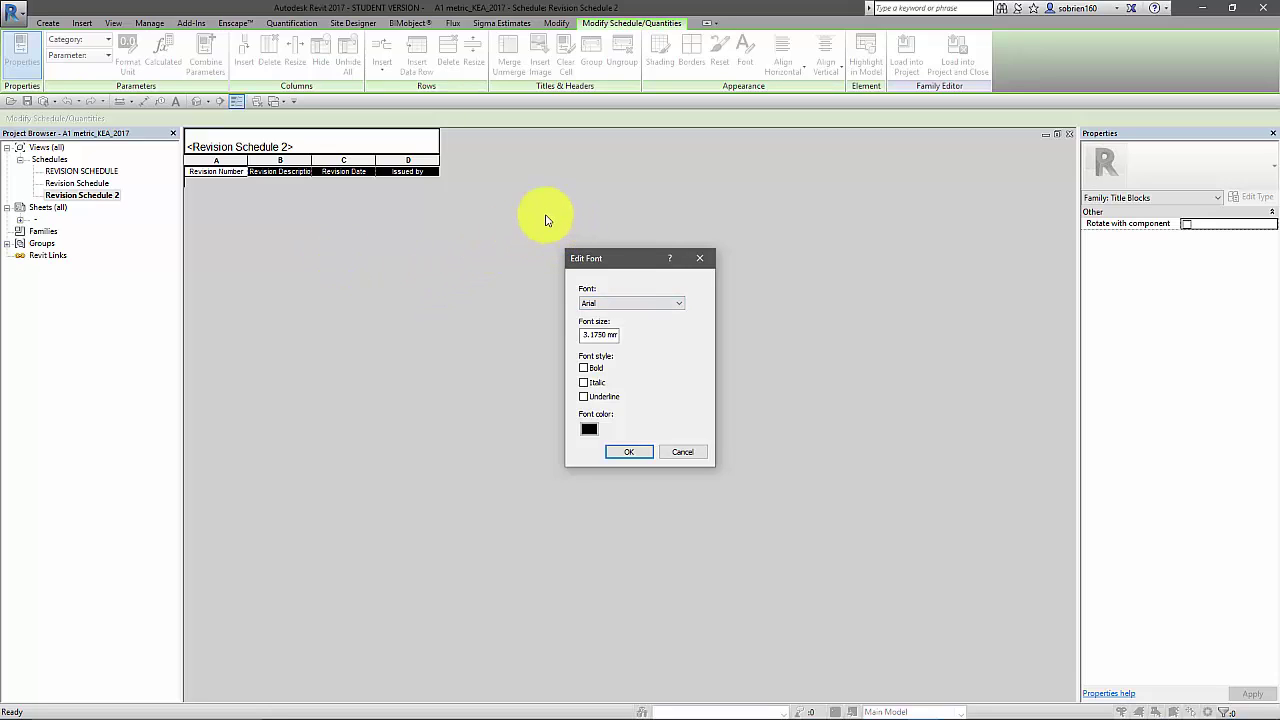
left_click(651, 457)
left_click(662, 55)
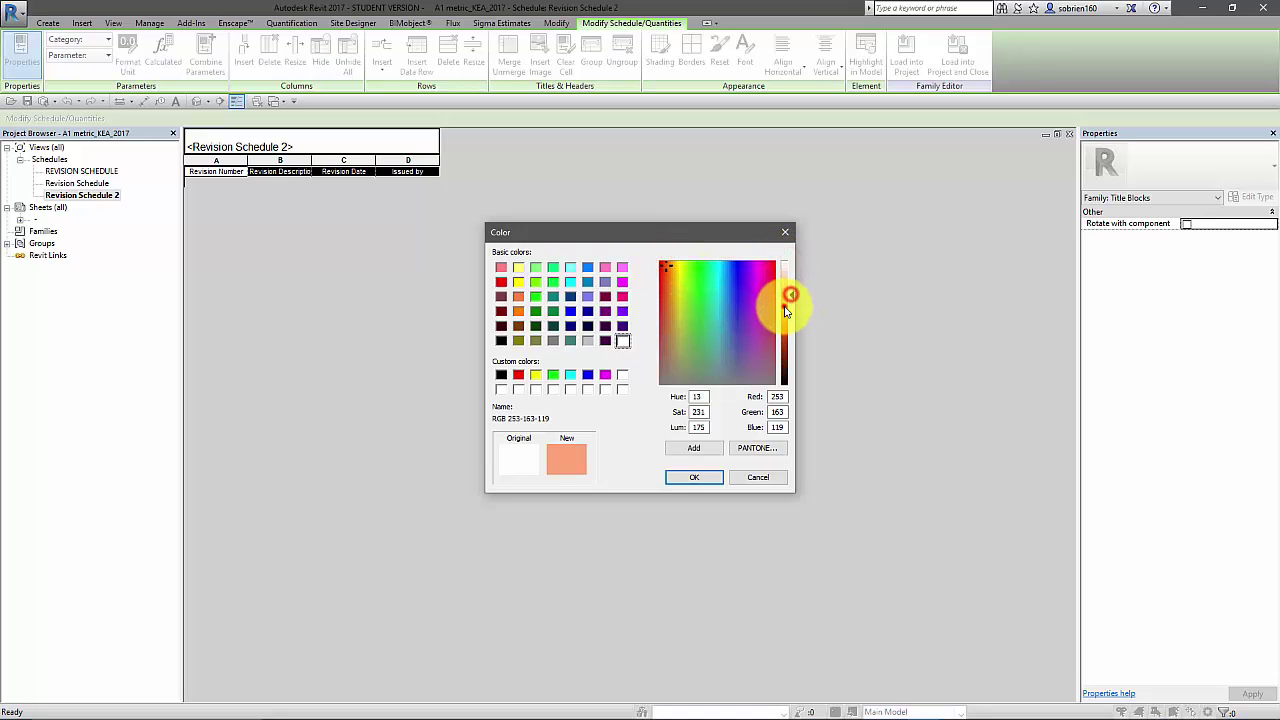
left_click(697, 478)
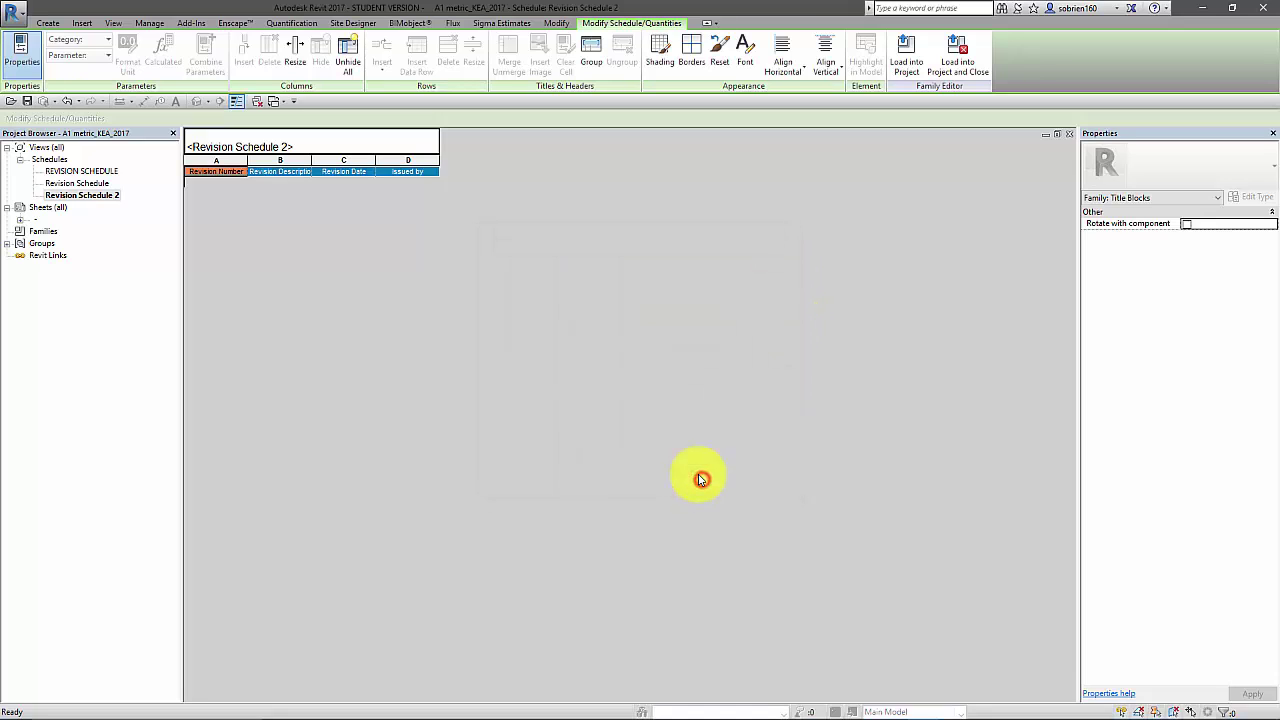
Step: Return to the title block sheet and inspect the title alignment and header shading of Revision Schedule 2
double_click(36, 220)
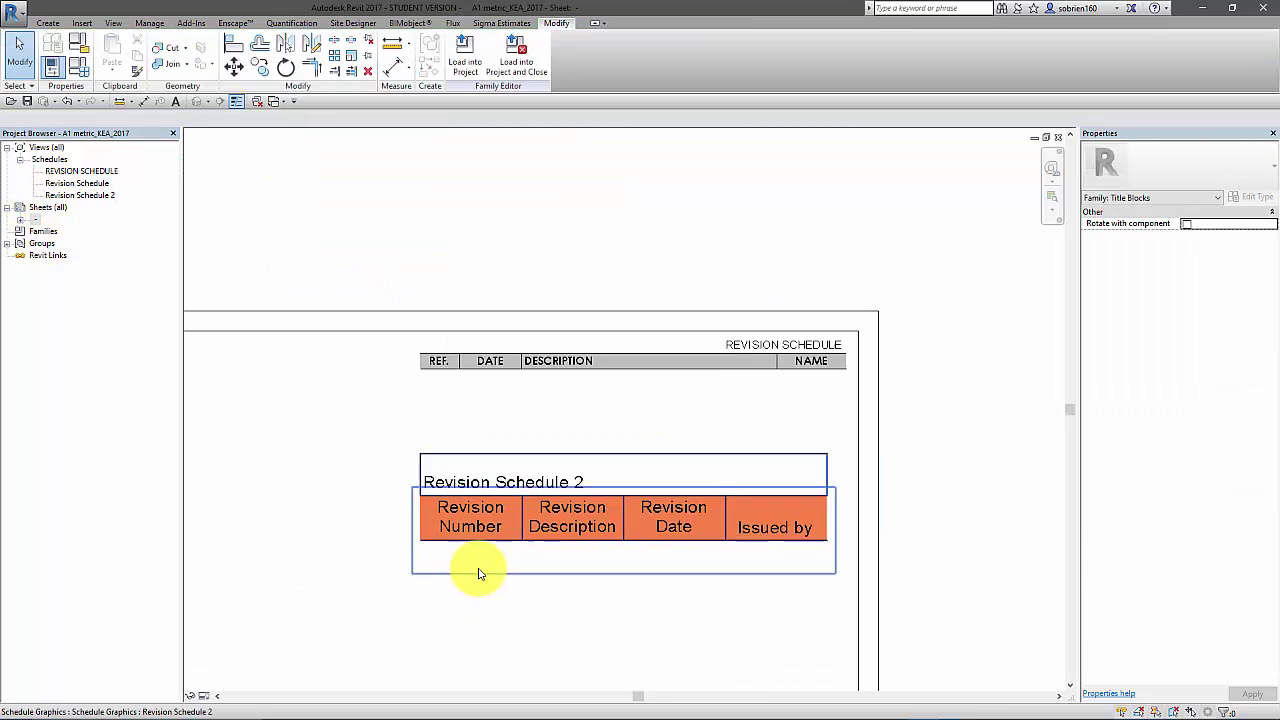
scroll(478, 573, "down", 1)
middle_click_drag(512, 605, 442, 571)
scroll(508, 571, "up", 6)
scroll(442, 571, "down", 4)
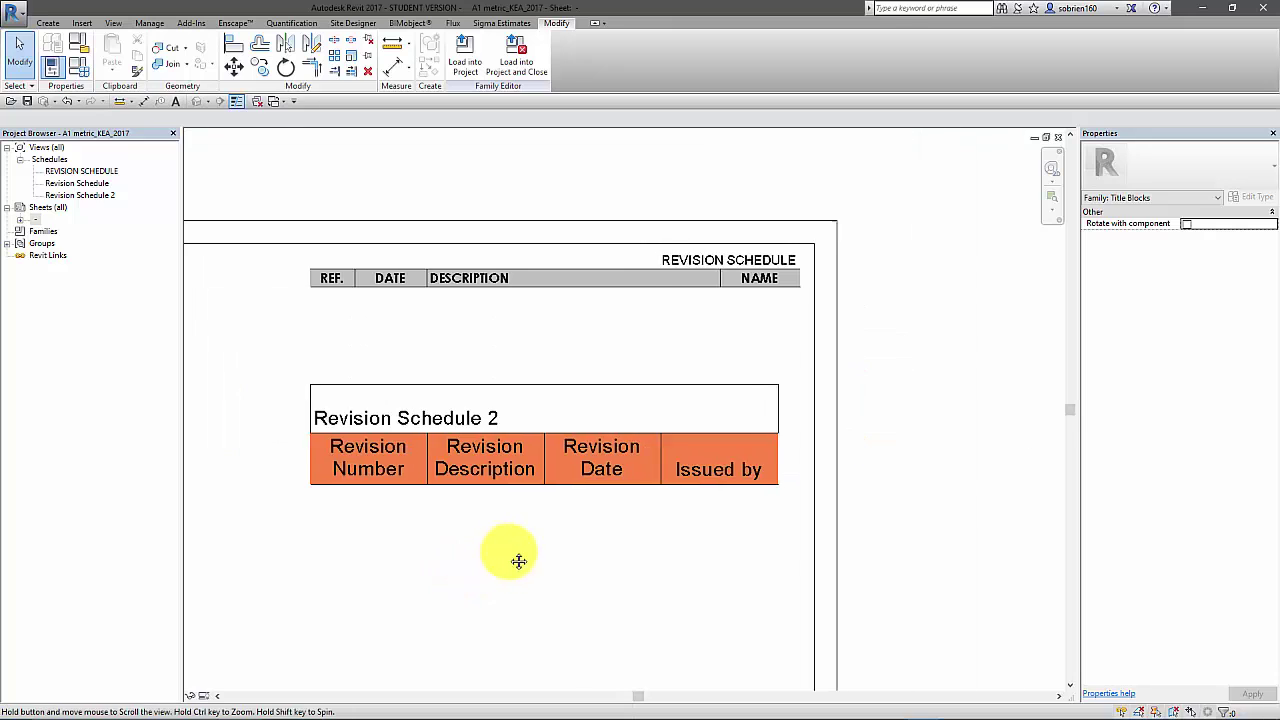
middle_click_drag(518, 562, 526, 558)
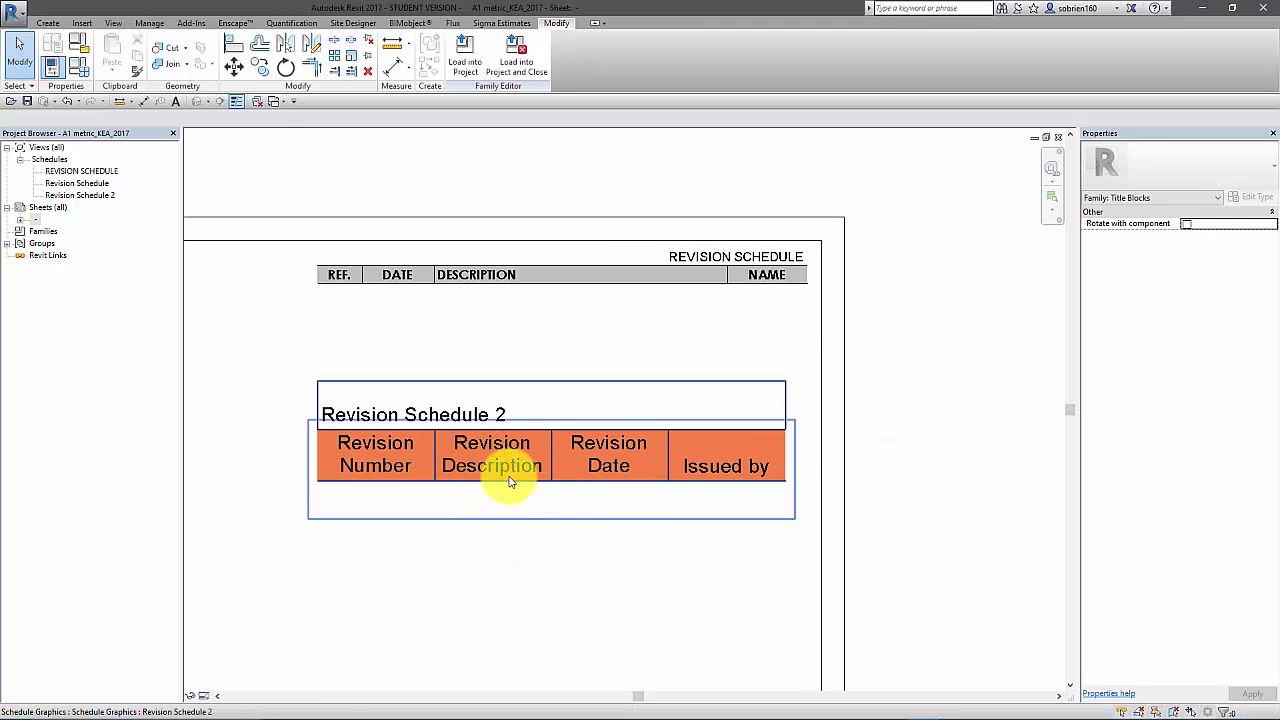
Step: Rename the first three column headers of Revision Schedule 2 to REF., Description and Date
double_click(508, 481)
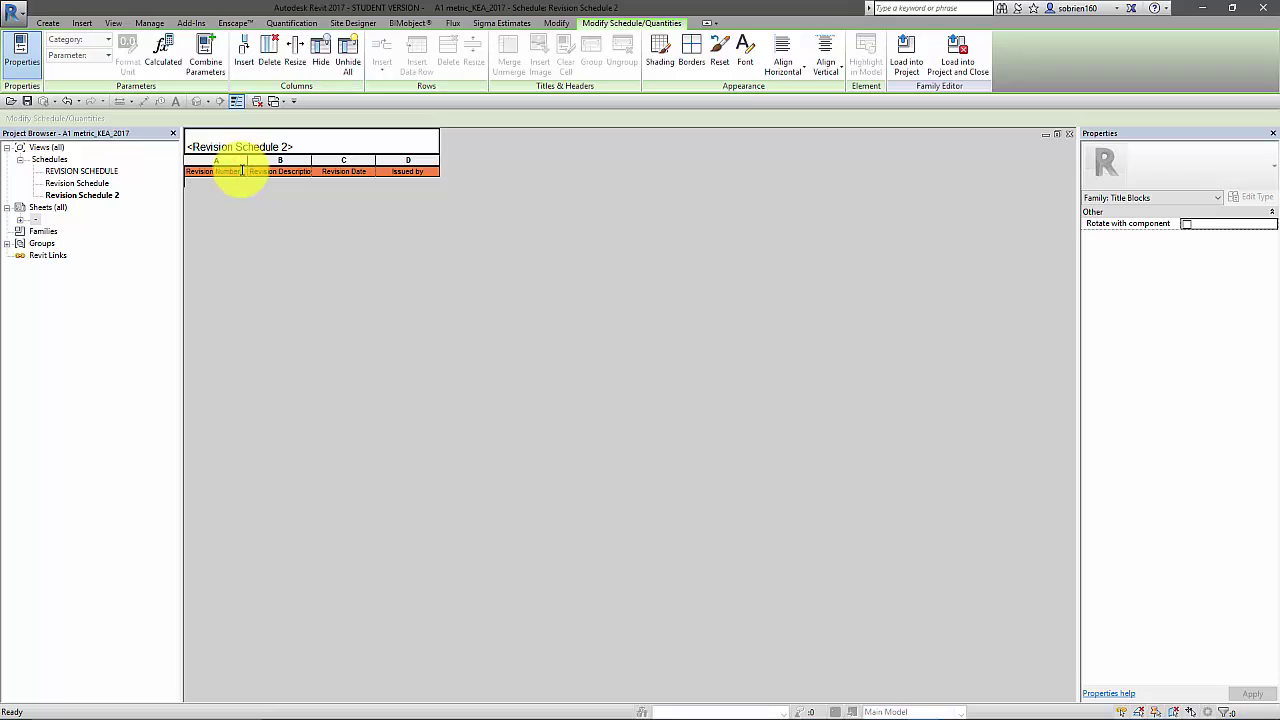
left_click_drag(216, 171, 181, 179)
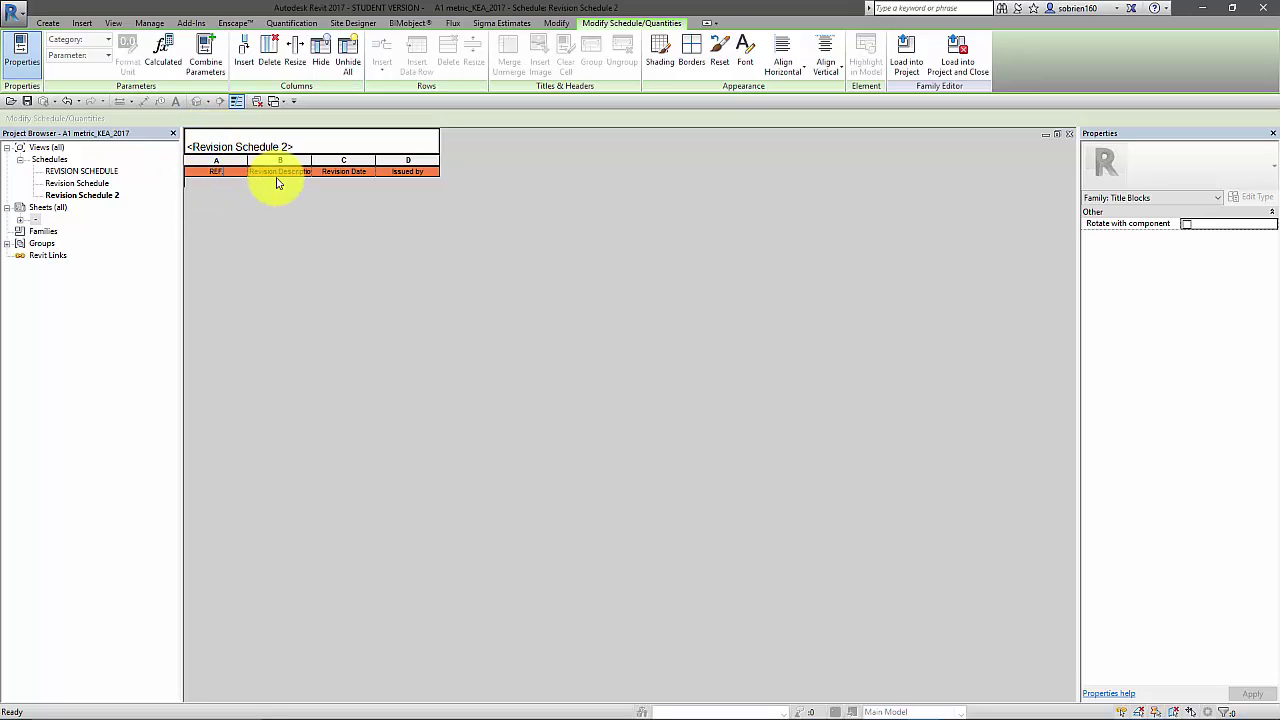
left_click_drag(280, 171, 237, 176)
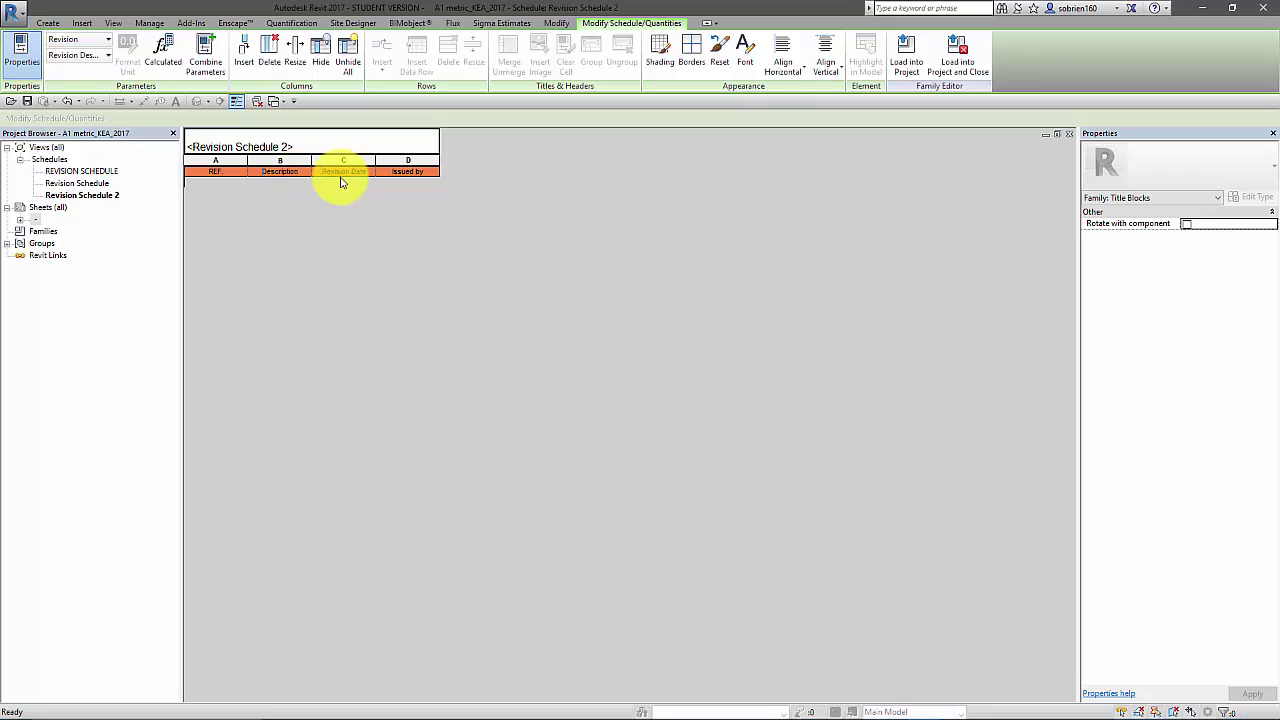
left_click_drag(348, 171, 266, 177)
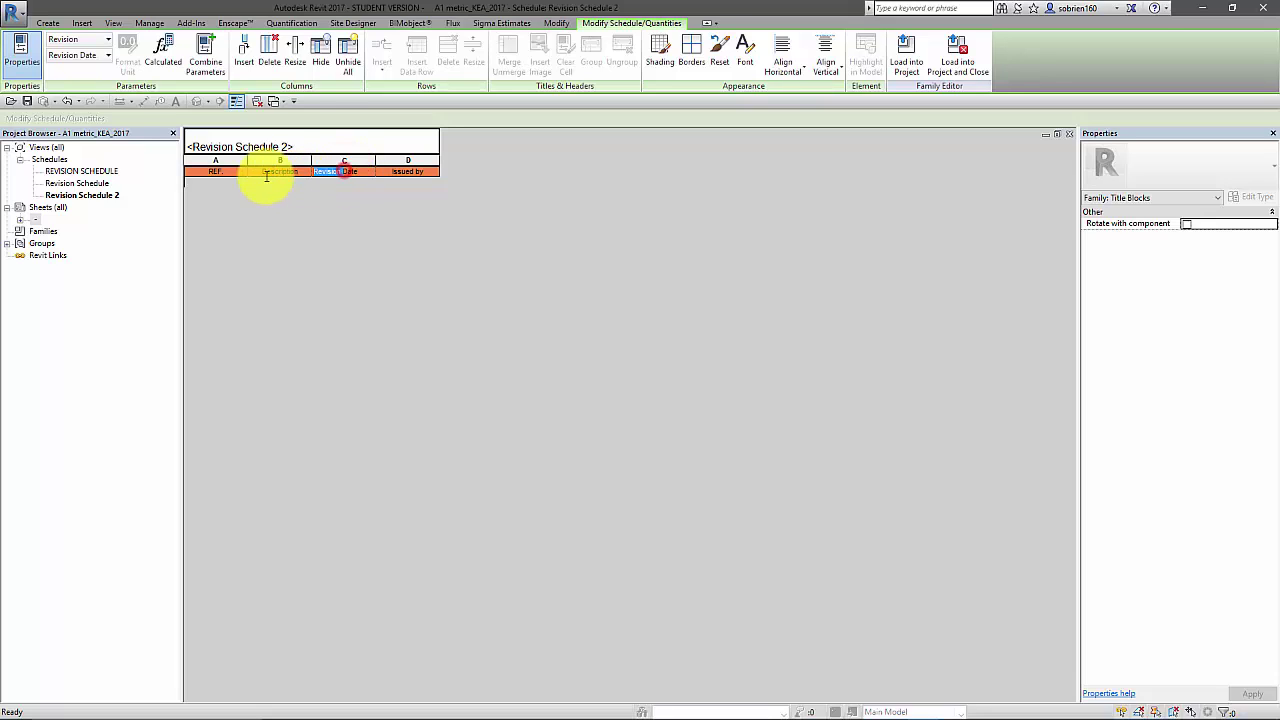
key("BackSpace")
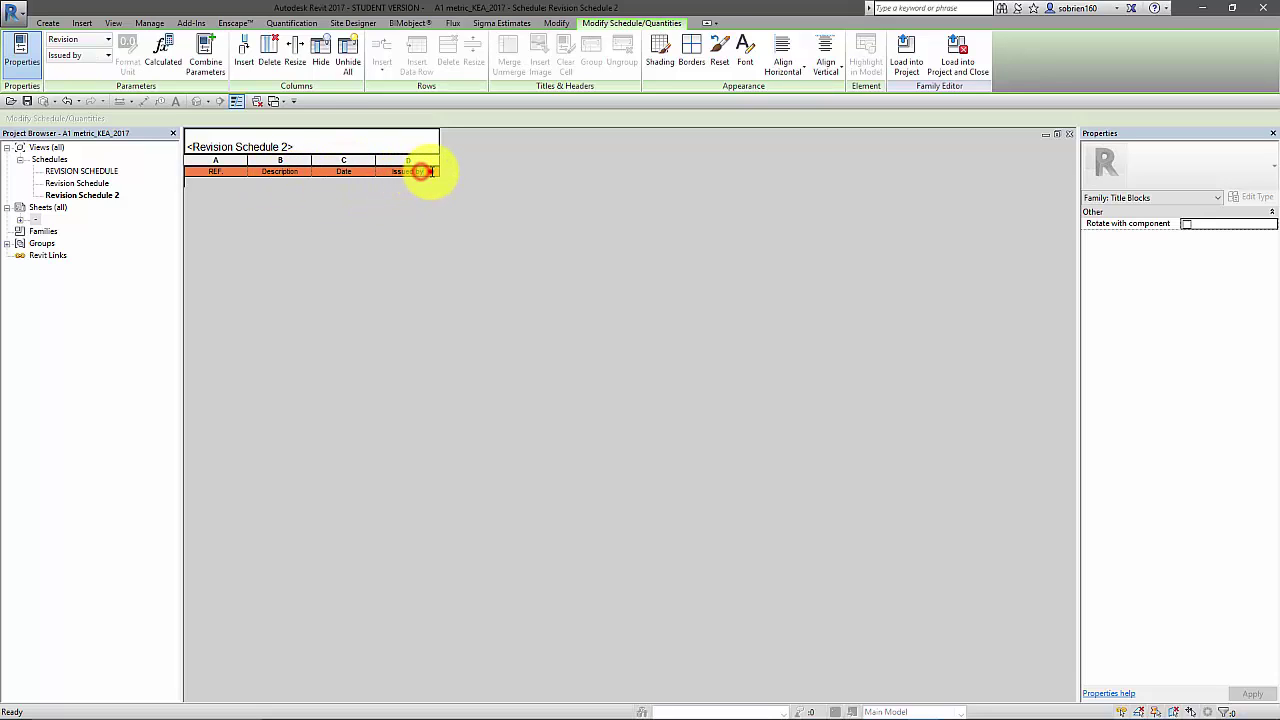
left_click_drag(421, 171, 391, 172)
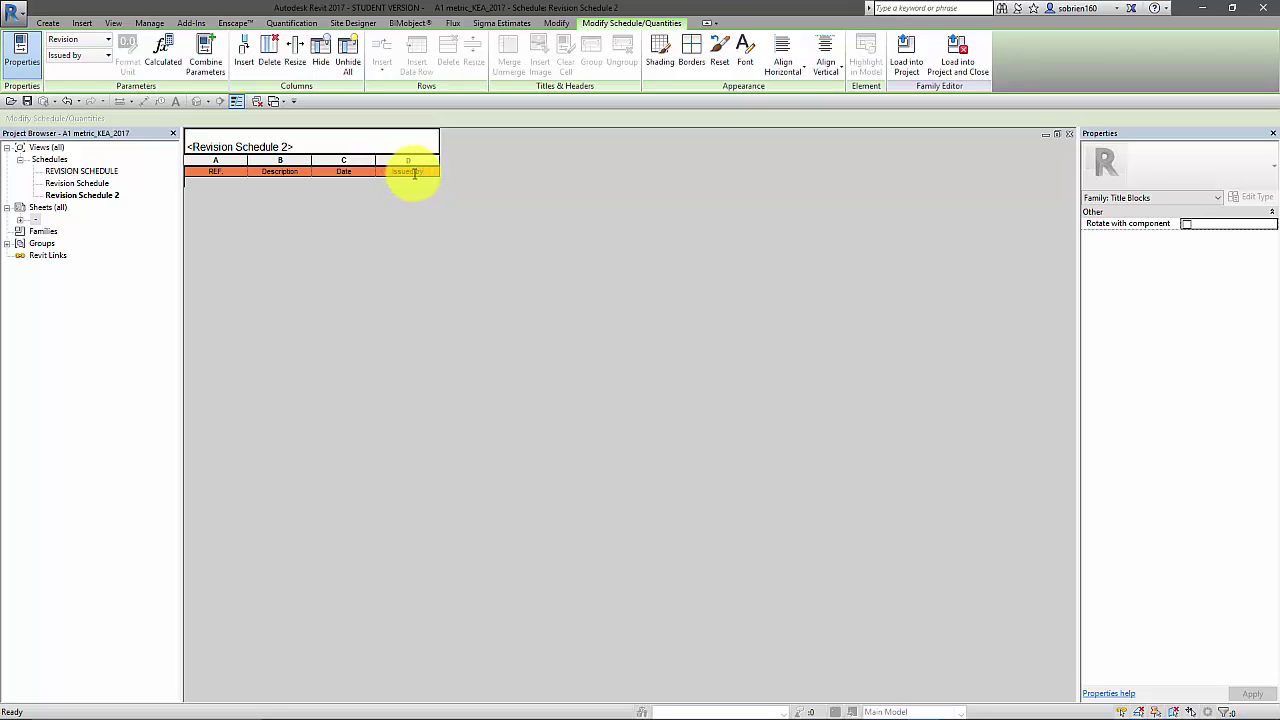
left_click(457, 251)
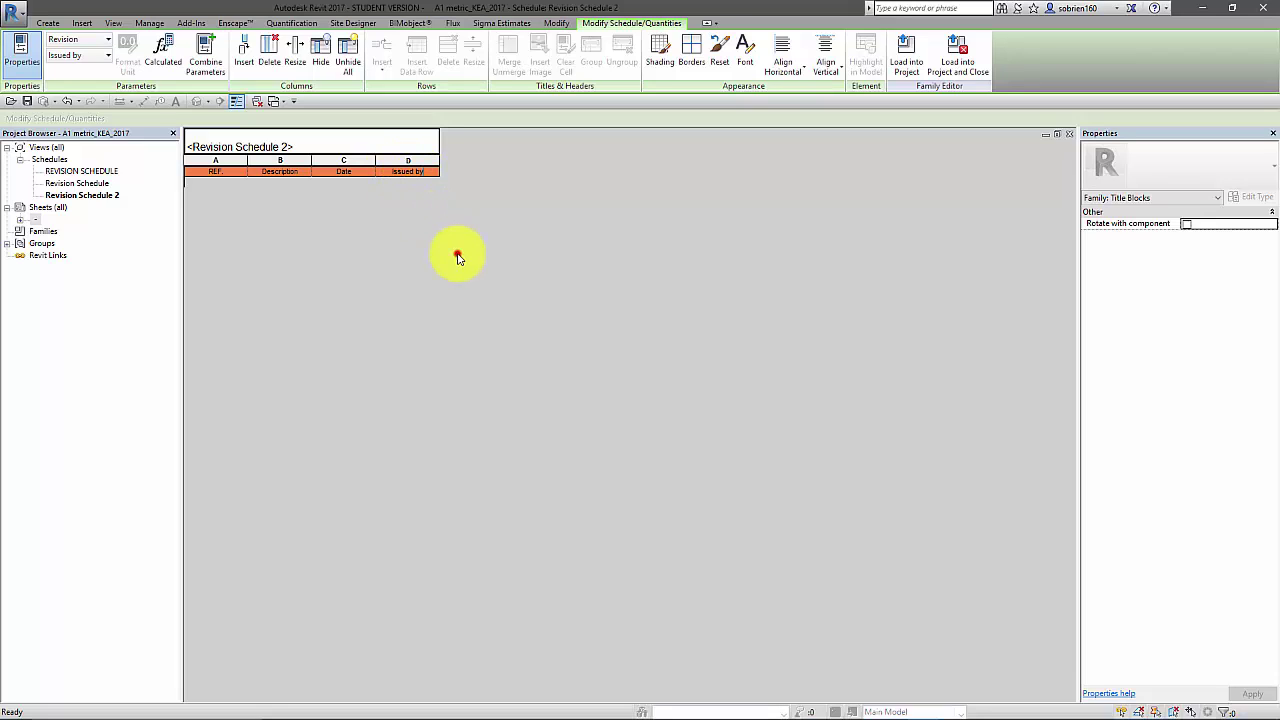
Step: Set the title font of Revision Schedule 2 to Century Gothic
left_click(345, 146)
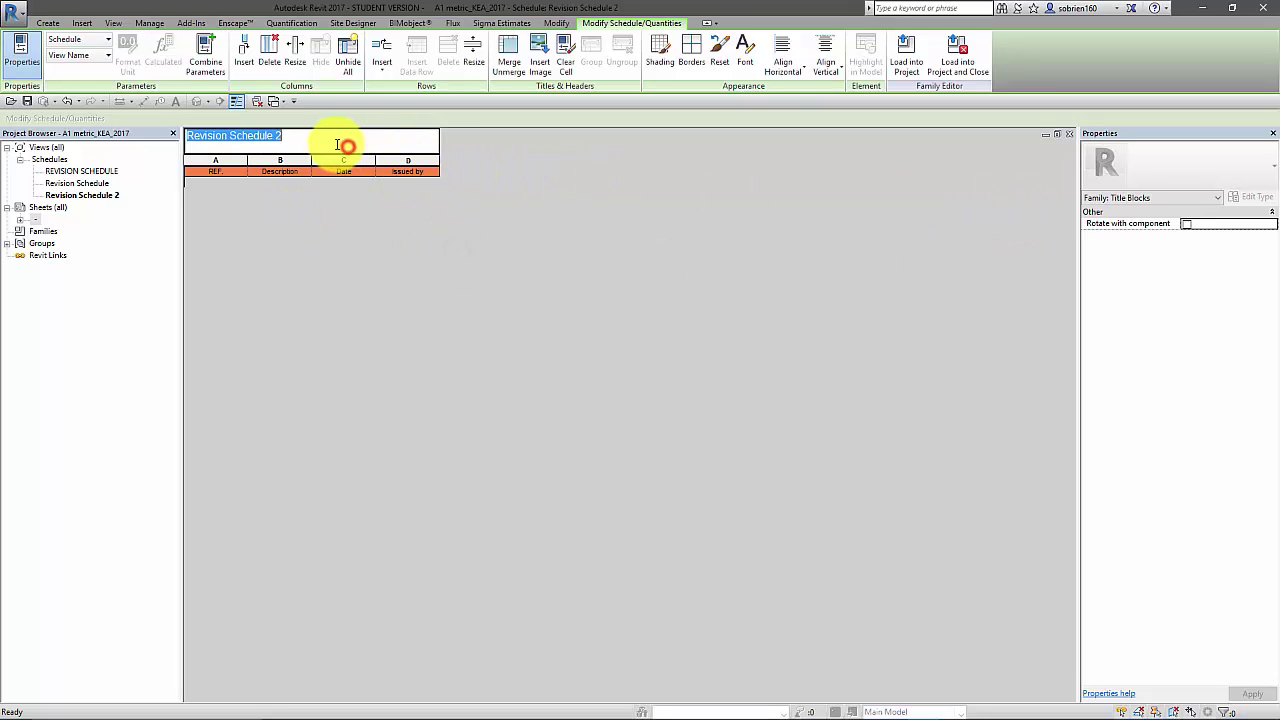
left_click(747, 70)
left_click(645, 303)
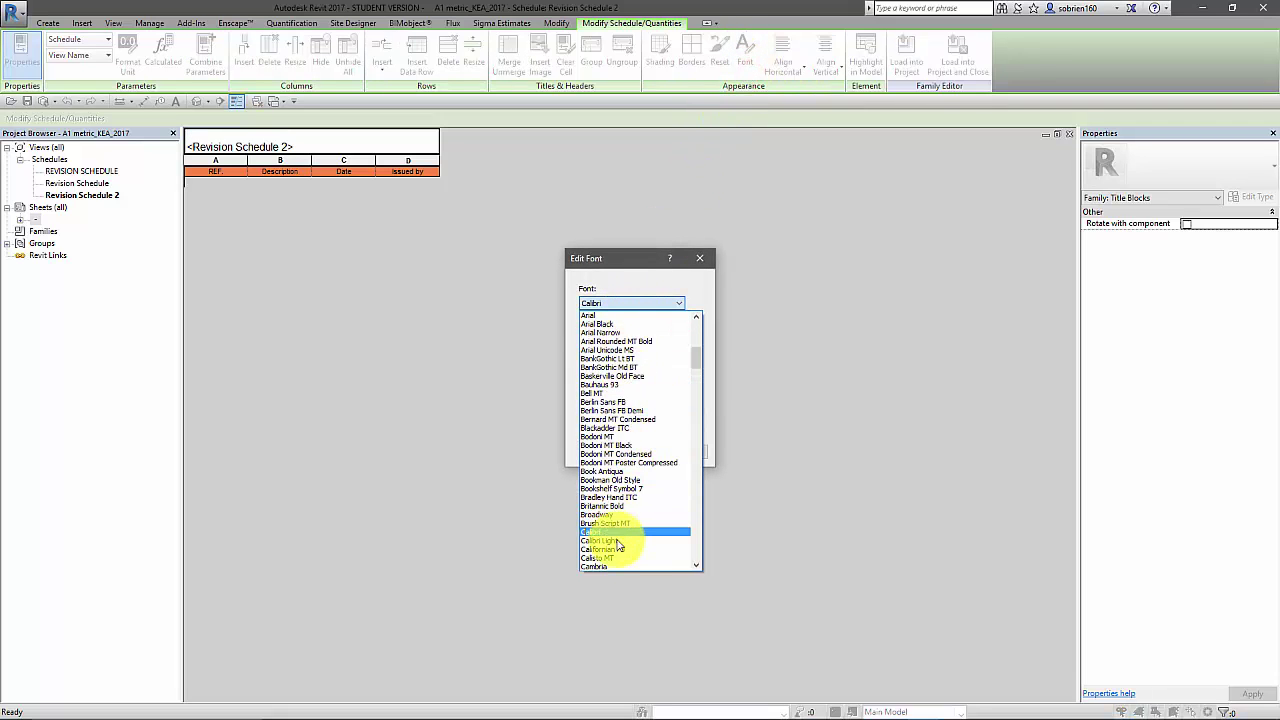
scroll(611, 551, "down", 1)
scroll(623, 555, "down", 2)
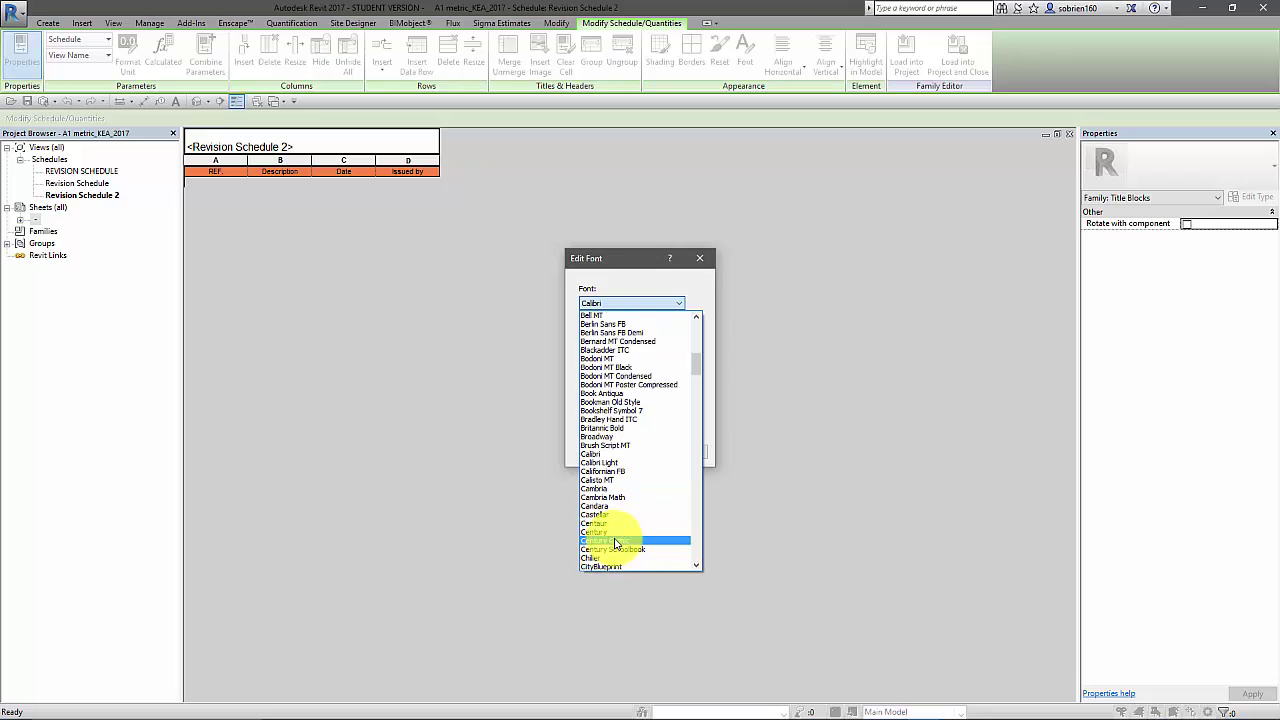
left_click(616, 541)
left_click(630, 452)
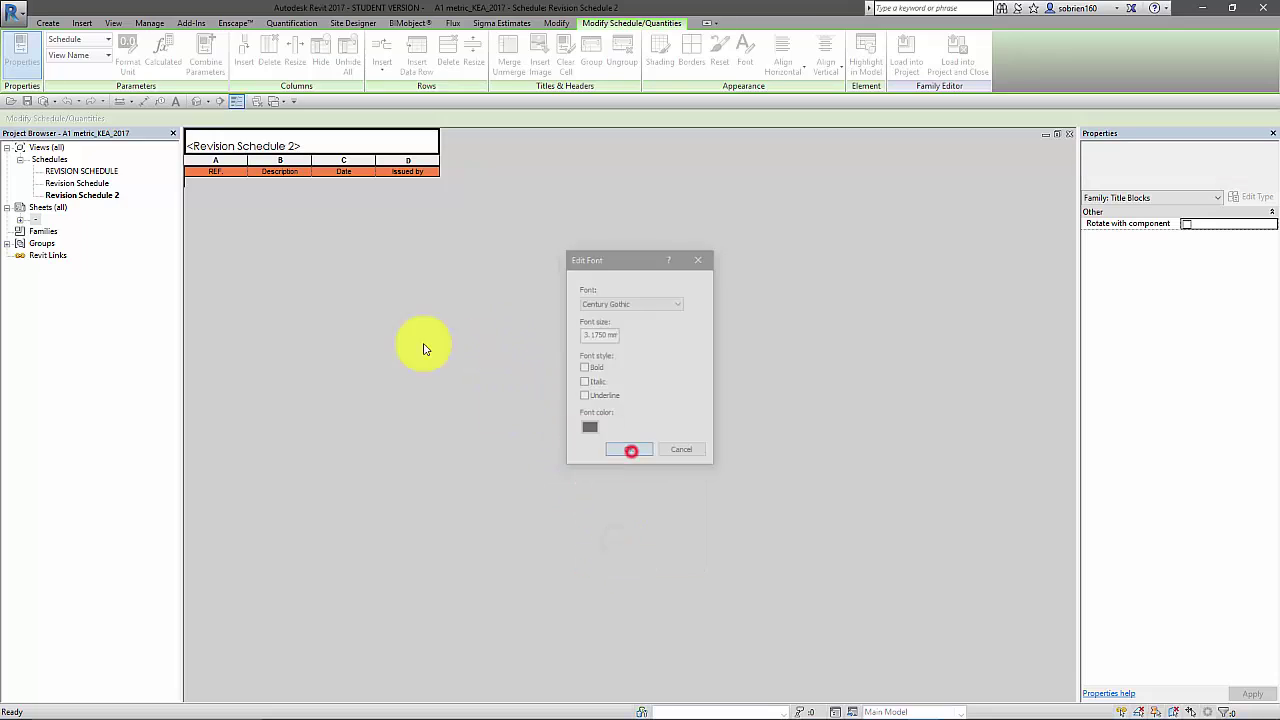
left_click(371, 286)
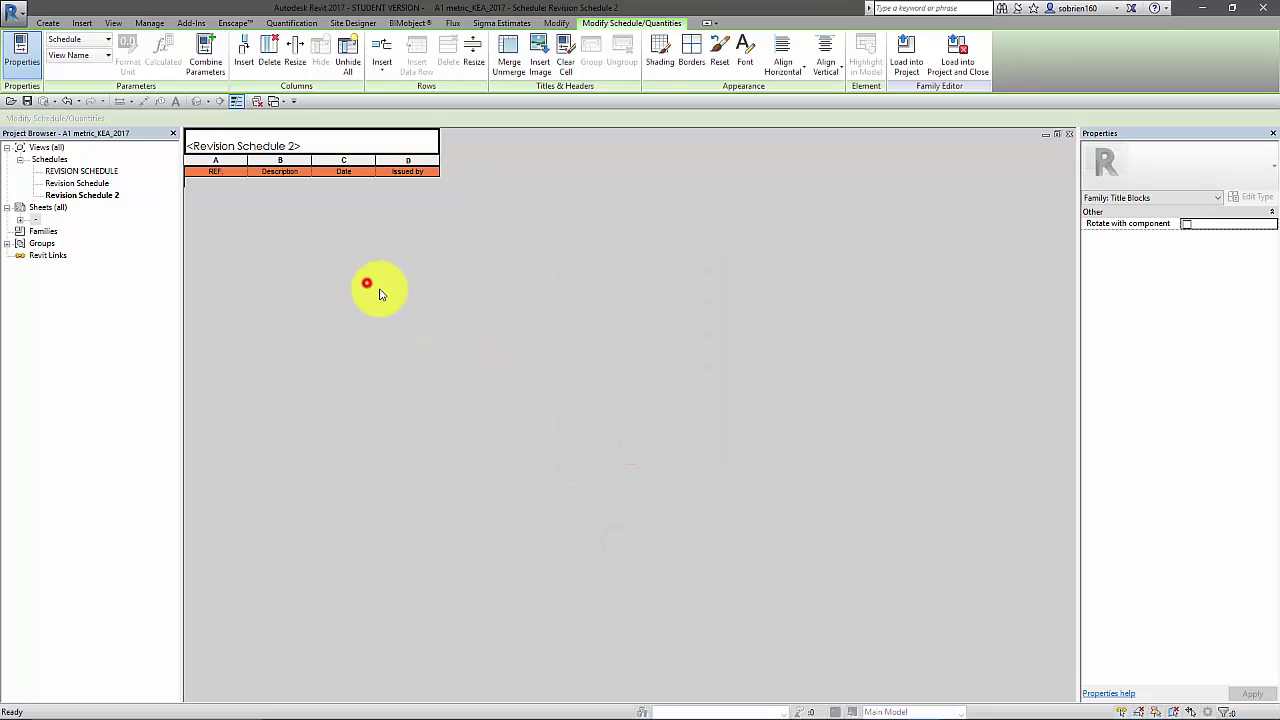
Step: Return to the title block sheet and move Revision Schedule 2 down into the open area, well below the existing REVISION SCHEDULE
double_click(34, 221)
middle_click_drag(518, 526, 579, 484)
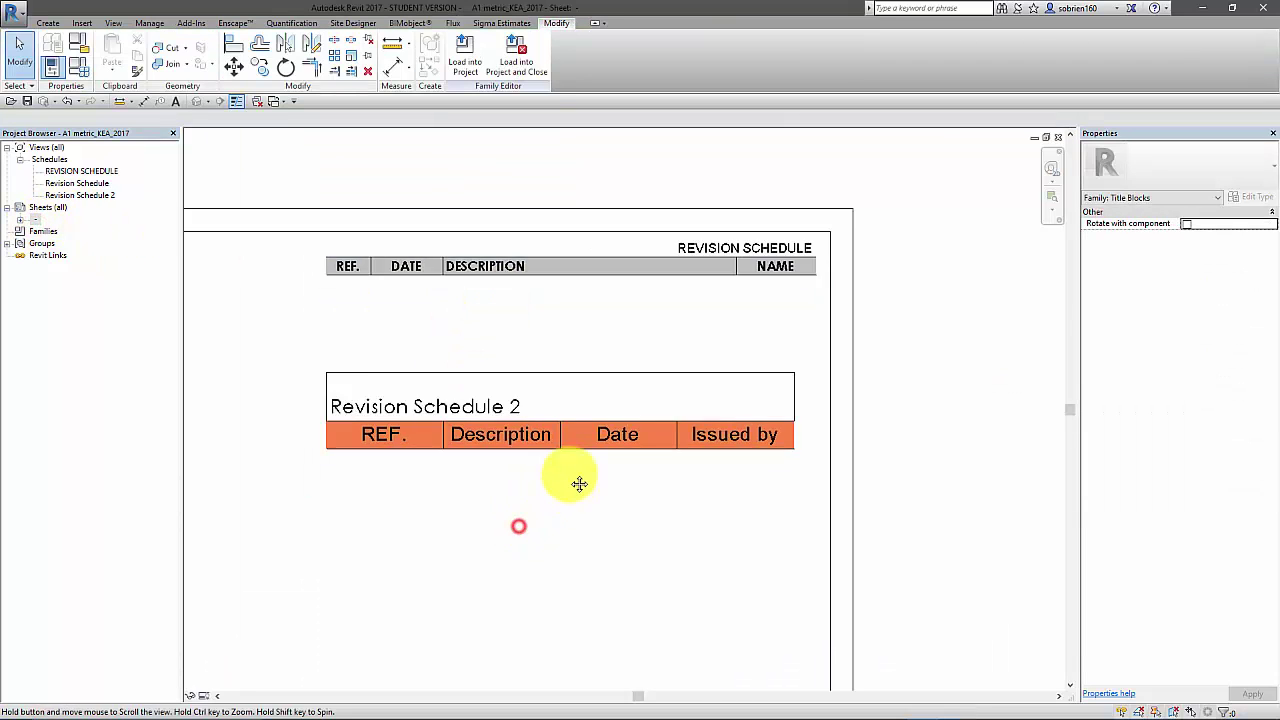
scroll(590, 468, "up", 2)
scroll(614, 357, "down", 2)
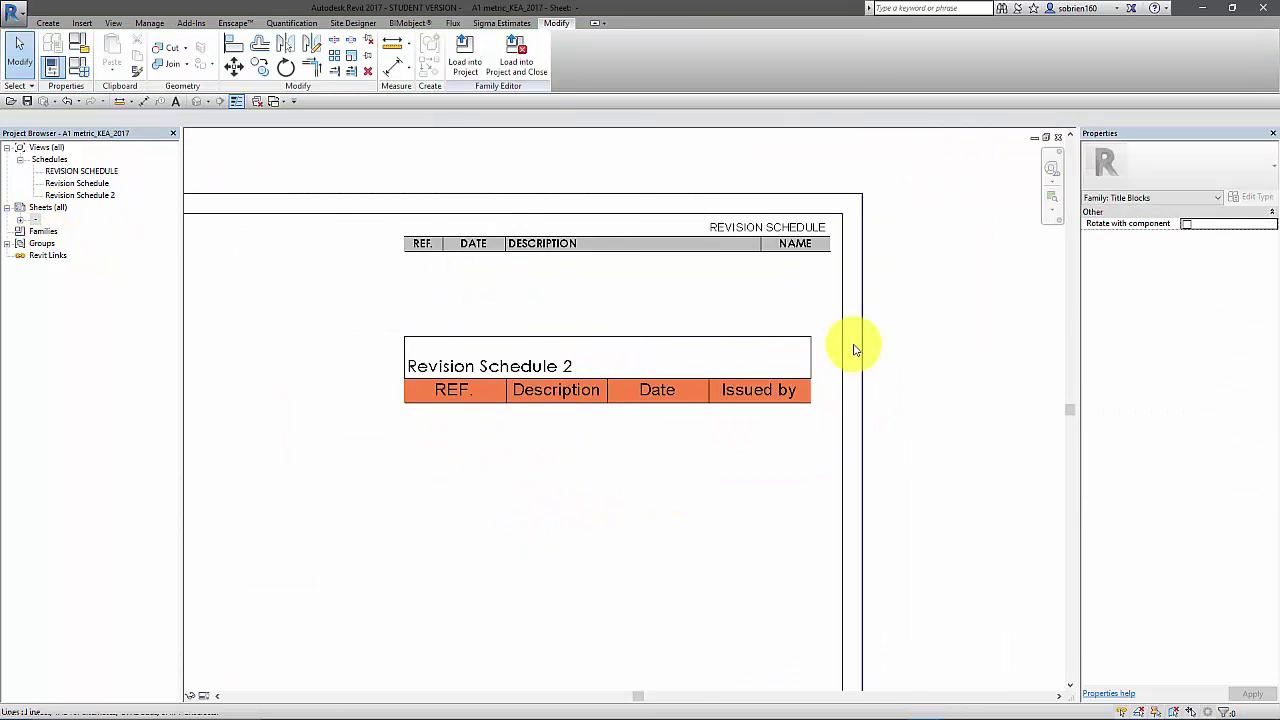
scroll(794, 371, "down", 2)
middle_click_drag(794, 371, 814, 337)
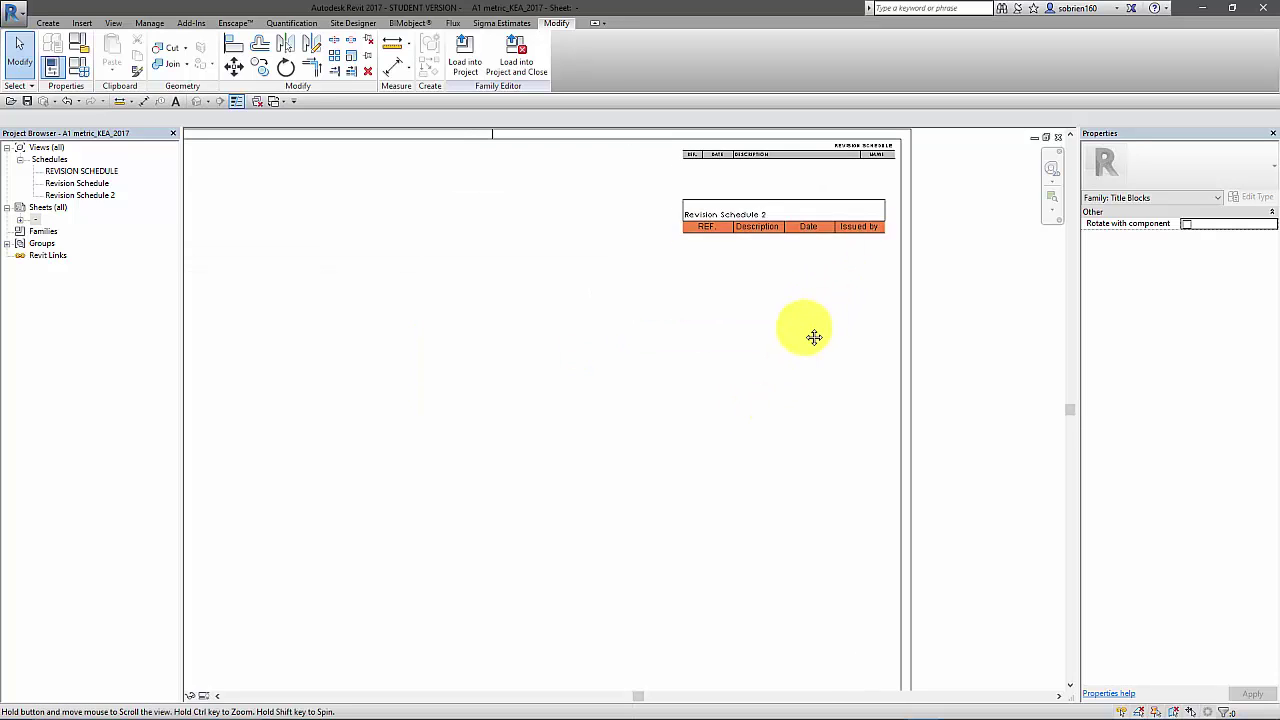
scroll(749, 246, "down", 1)
left_click(749, 242)
left_click_drag(749, 262, 706, 556)
scroll(629, 314, "down", 2)
key("Escape")
scroll(586, 266, "up", 4)
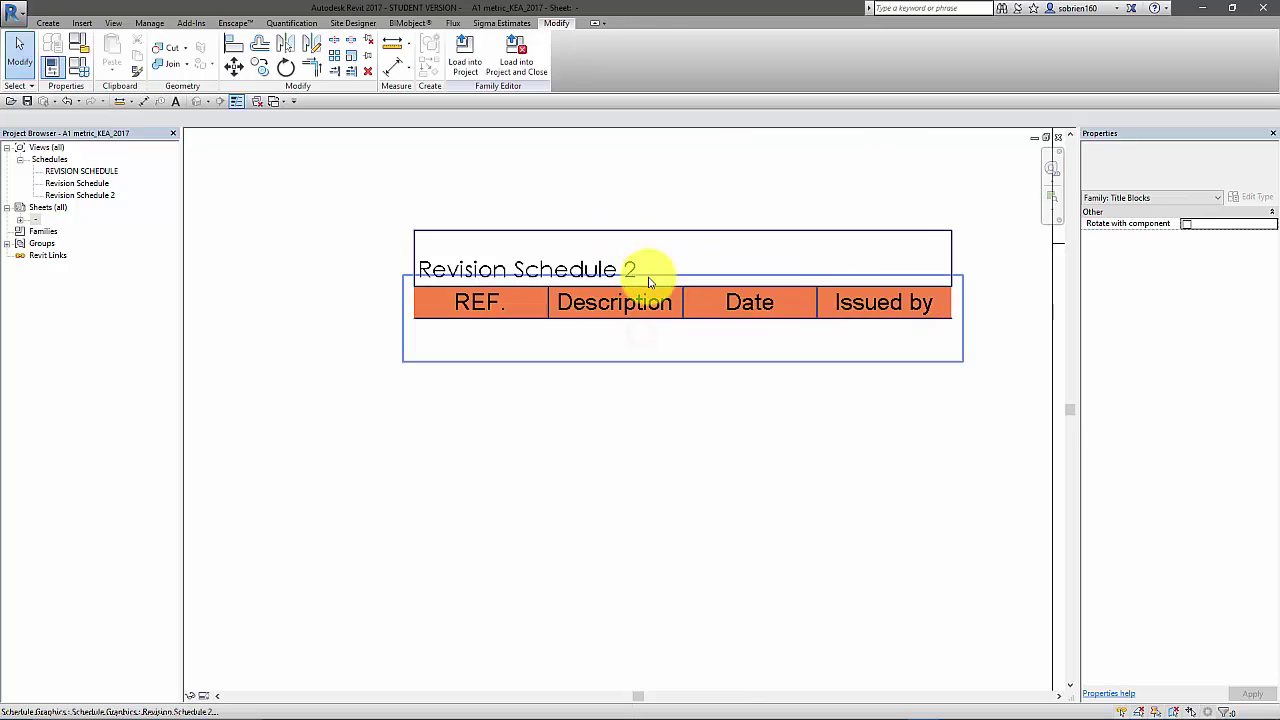
Step: Widen the Description and Date columns of Revision Schedule 2 on the title block sheet
left_click(680, 281)
left_click_drag(682, 281, 762, 290)
scroll(762, 290, "down", 1)
left_click_drag(763, 355, 654, 380)
left_click(773, 433)
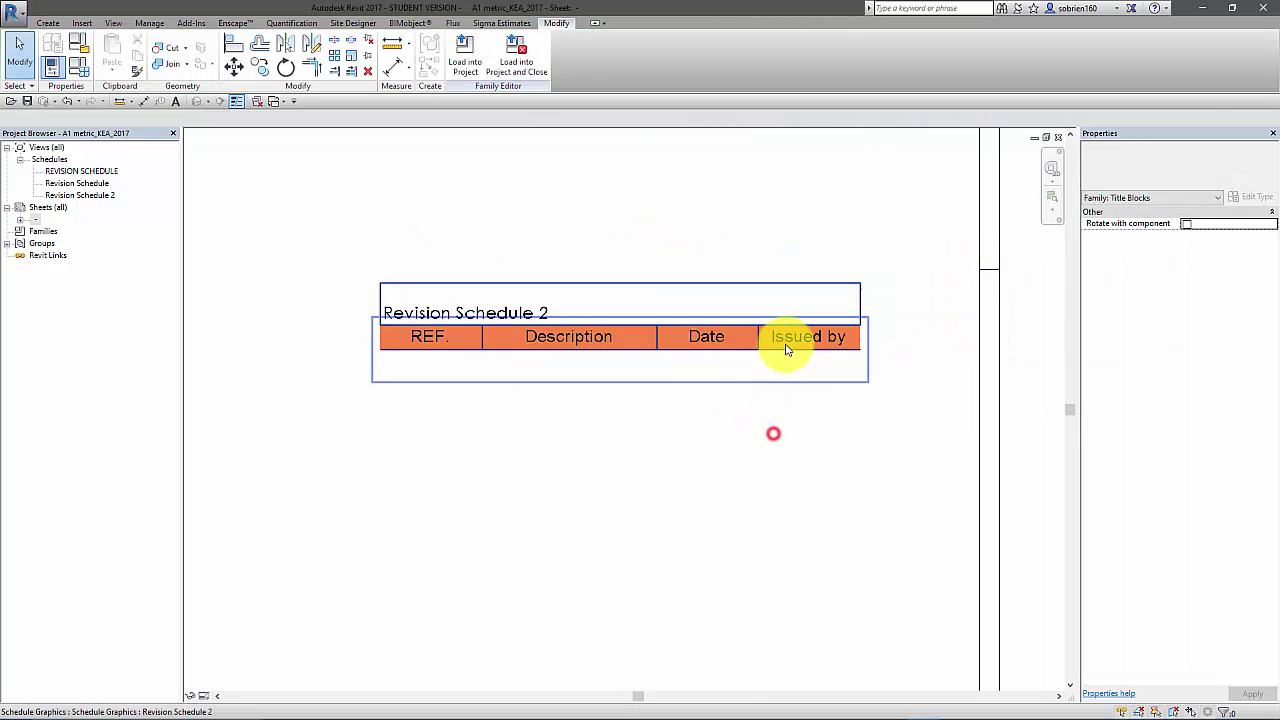
left_click(766, 323)
left_click_drag(757, 320, 785, 320)
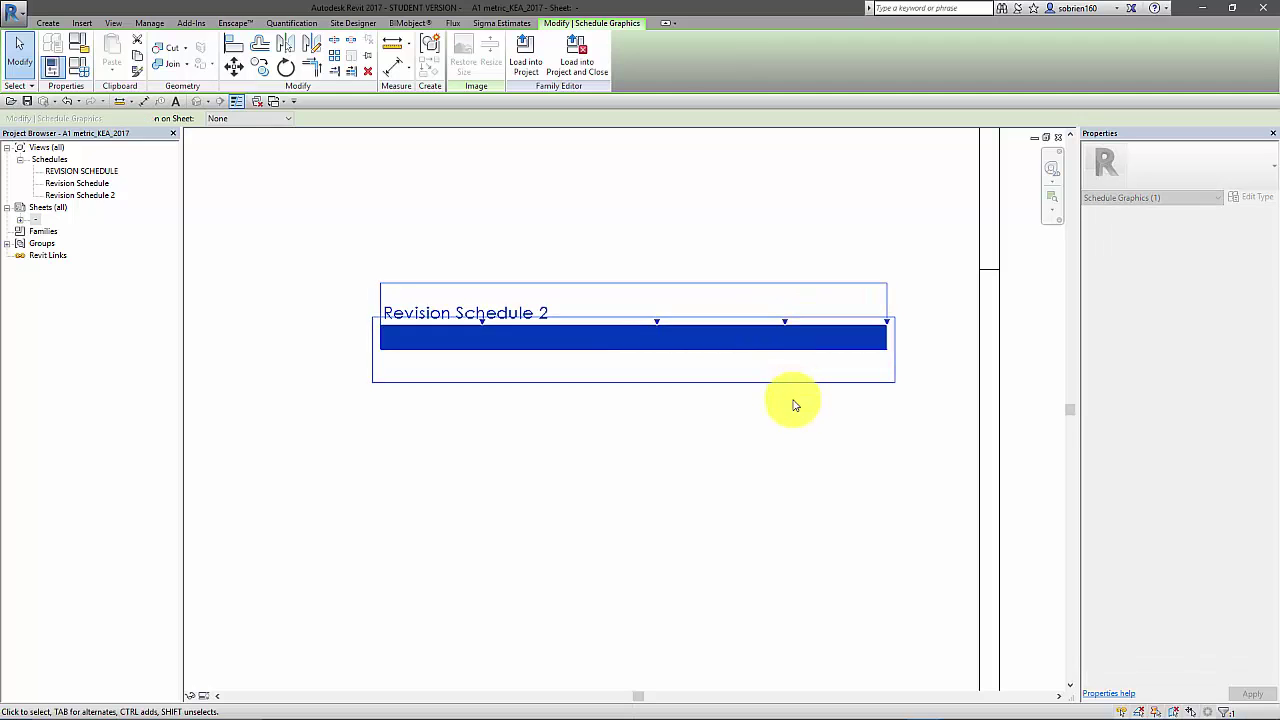
left_click(793, 405)
Step: Move Revision Schedule 2 to the bottom of the title block sheet, beside the project information block and just above the border
scroll(780, 360, "down", 3)
middle_click_drag(723, 394, 680, 314)
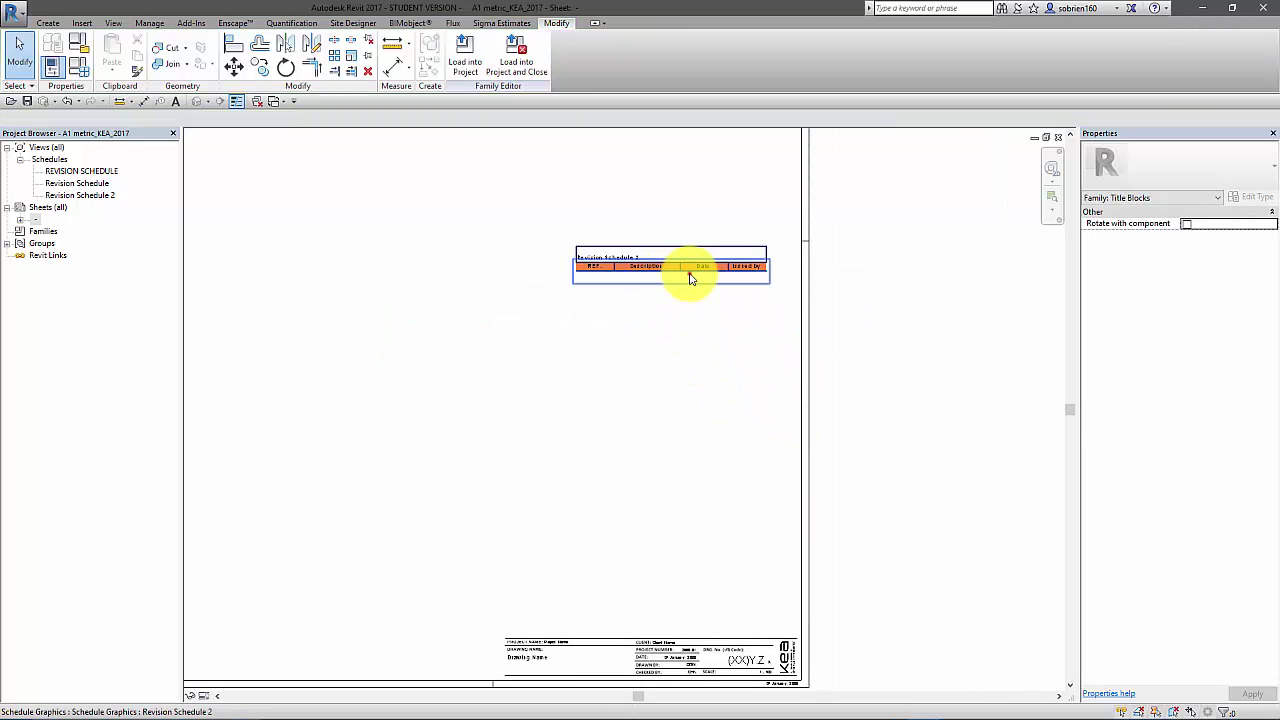
left_click(689, 278)
left_click_drag(703, 289, 430, 665)
left_click(571, 566)
scroll(400, 563, "up", 4)
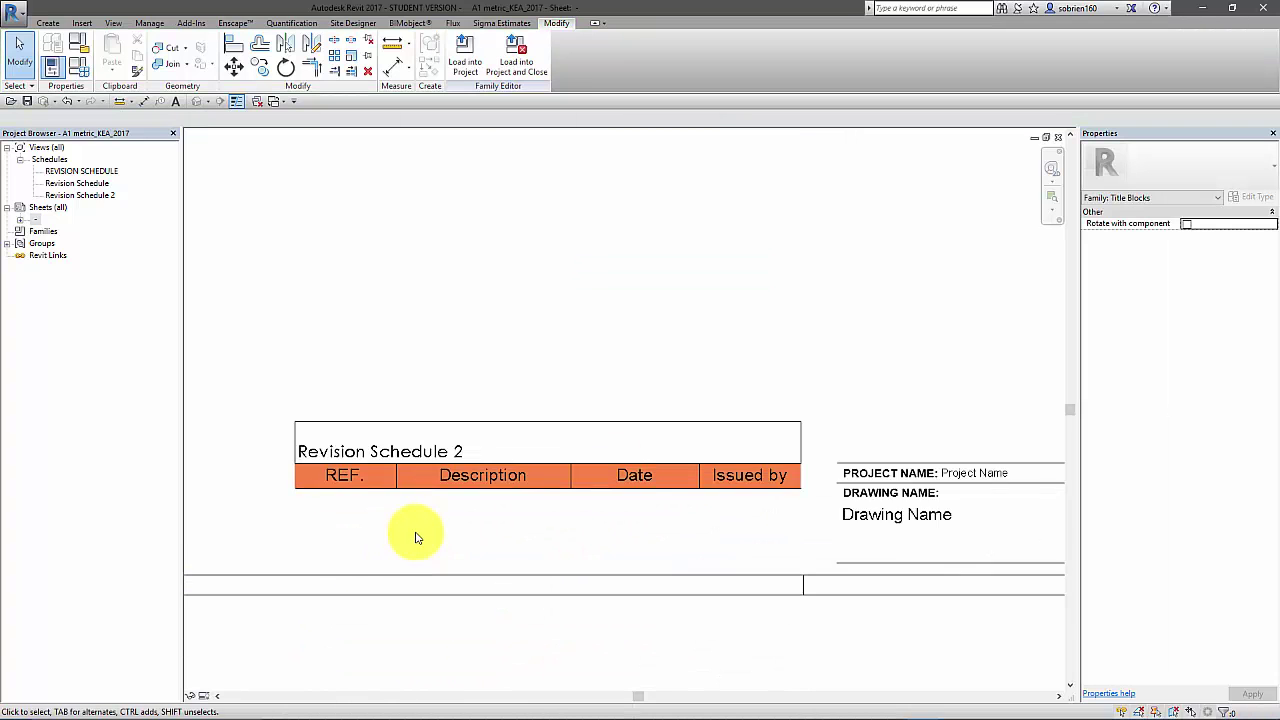
scroll(417, 538, "down", 2)
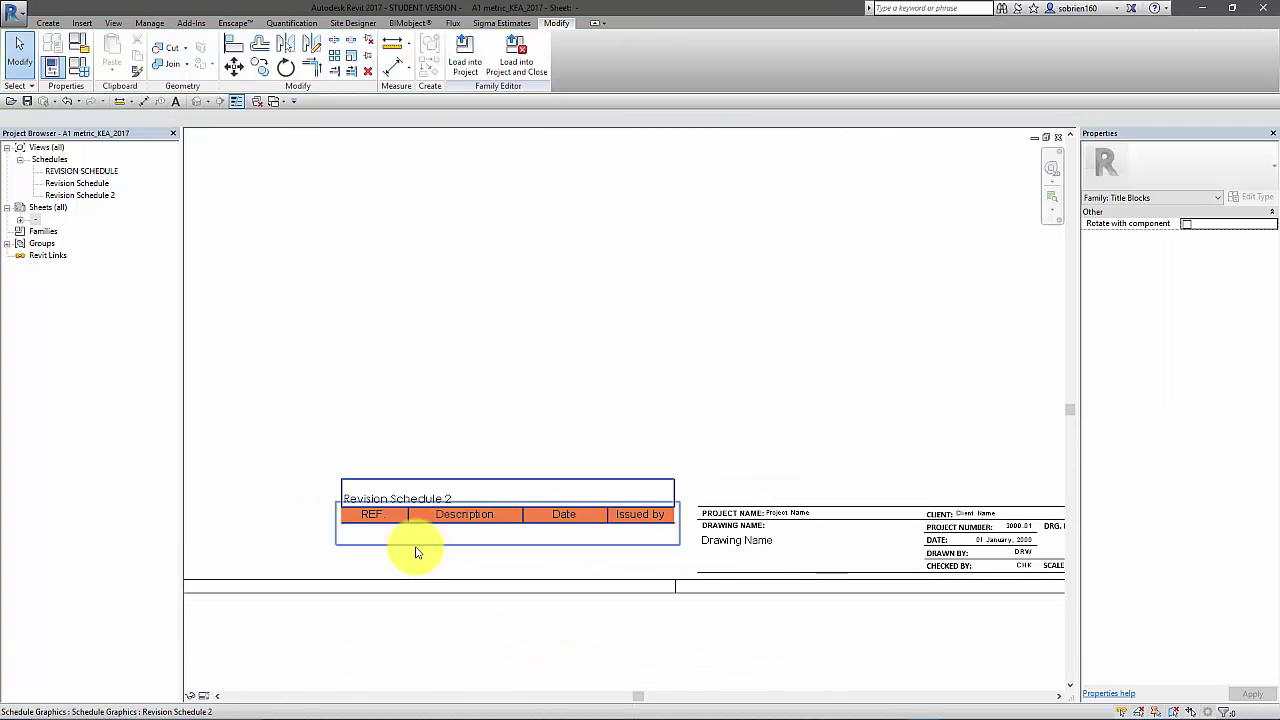
Step: Load the title block family into the LOD 200 project, overwriting the existing version and its parameter values
left_click(462, 64)
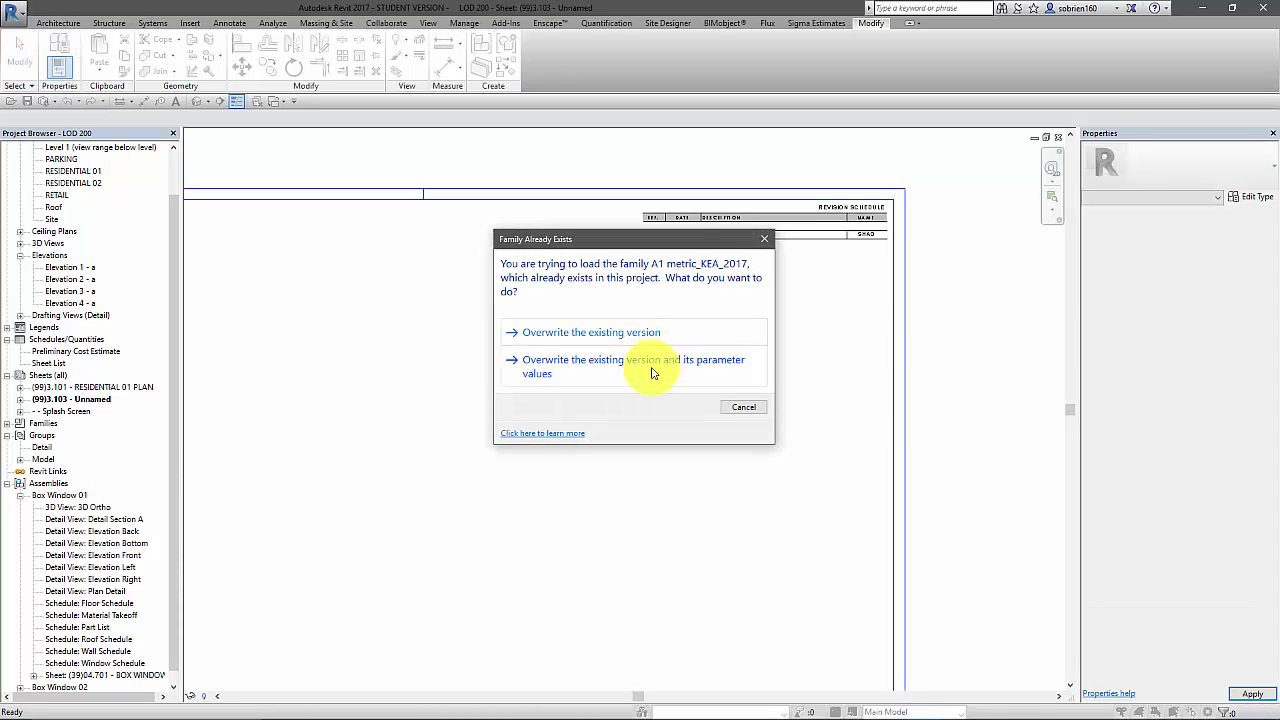
left_click(652, 372)
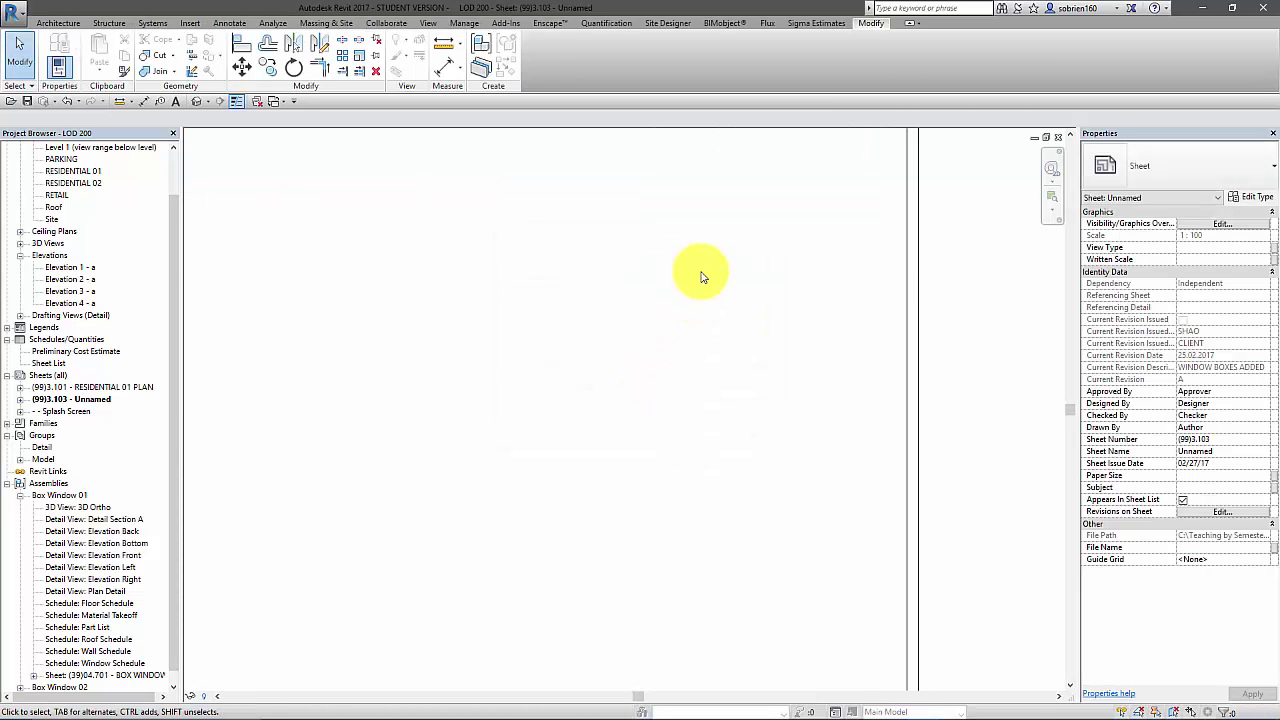
scroll(491, 451, "up", 4)
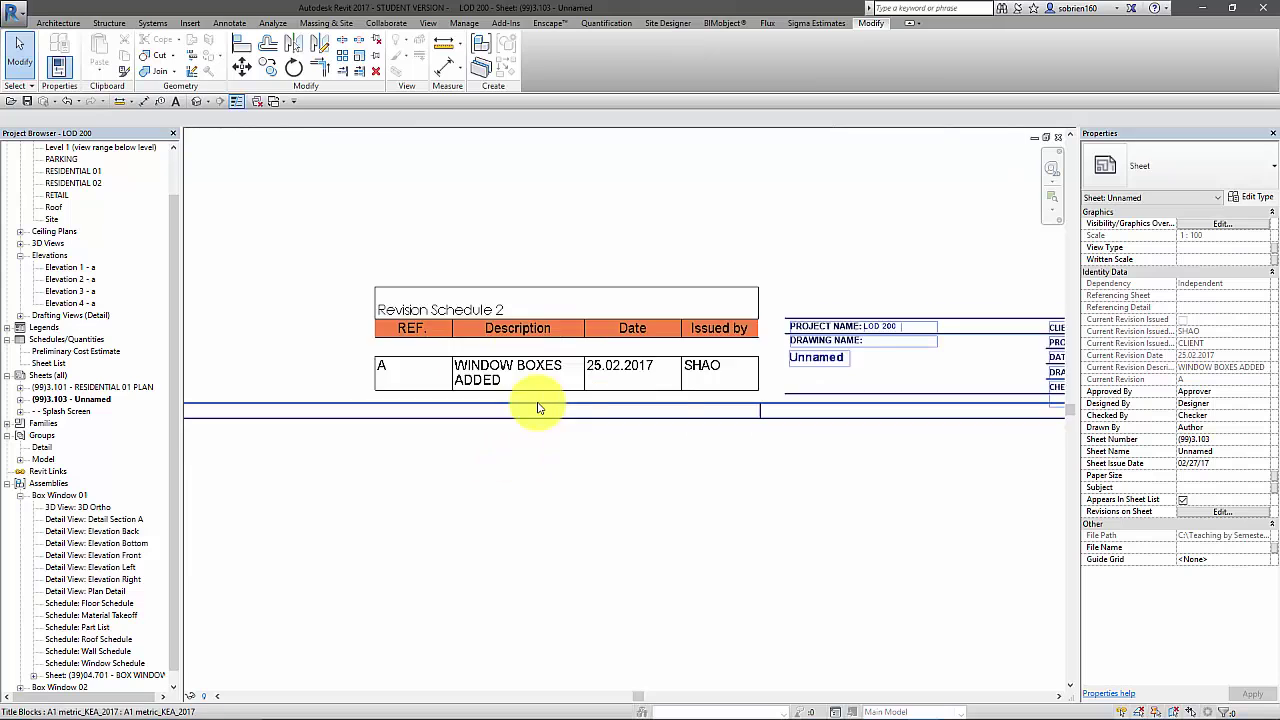
scroll(537, 407, "up", 3)
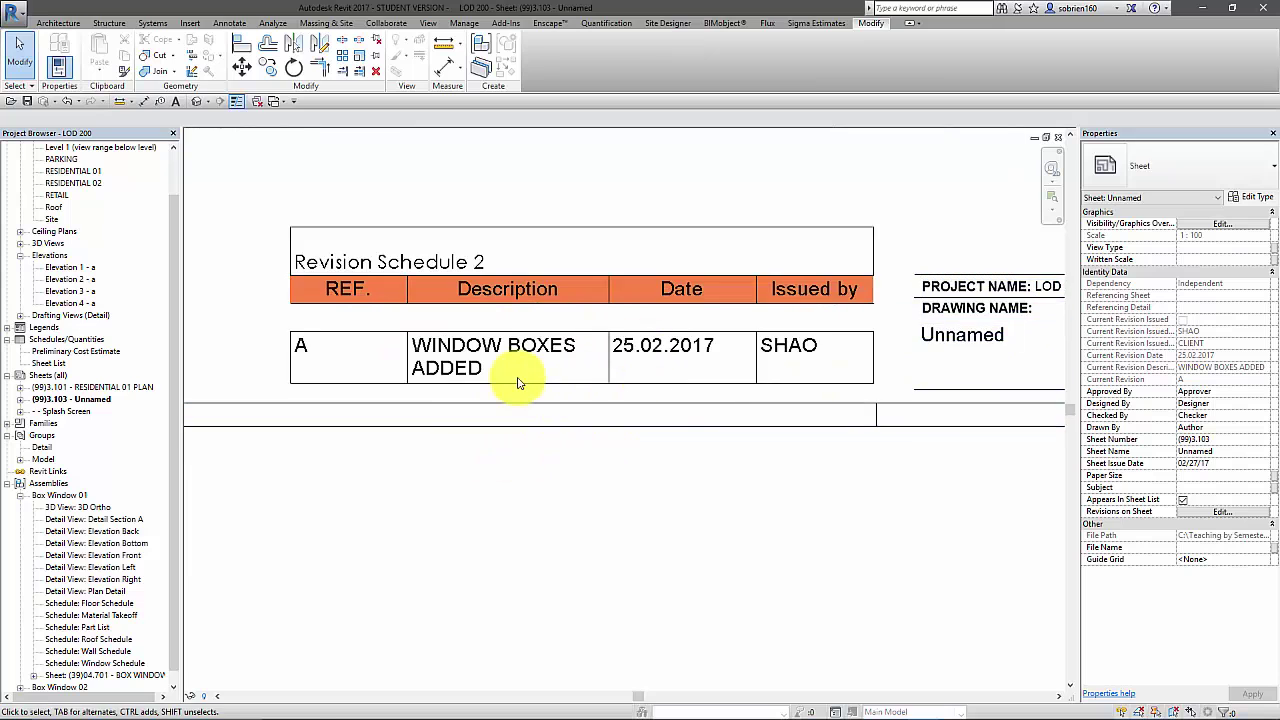
Step: Open sheet (99)3.101 - RESIDENTIAL 01 PLAN and examine the revision rows in both revision schedules
double_click(100, 389)
scroll(571, 440, "up", 3)
scroll(755, 550, "up", 2)
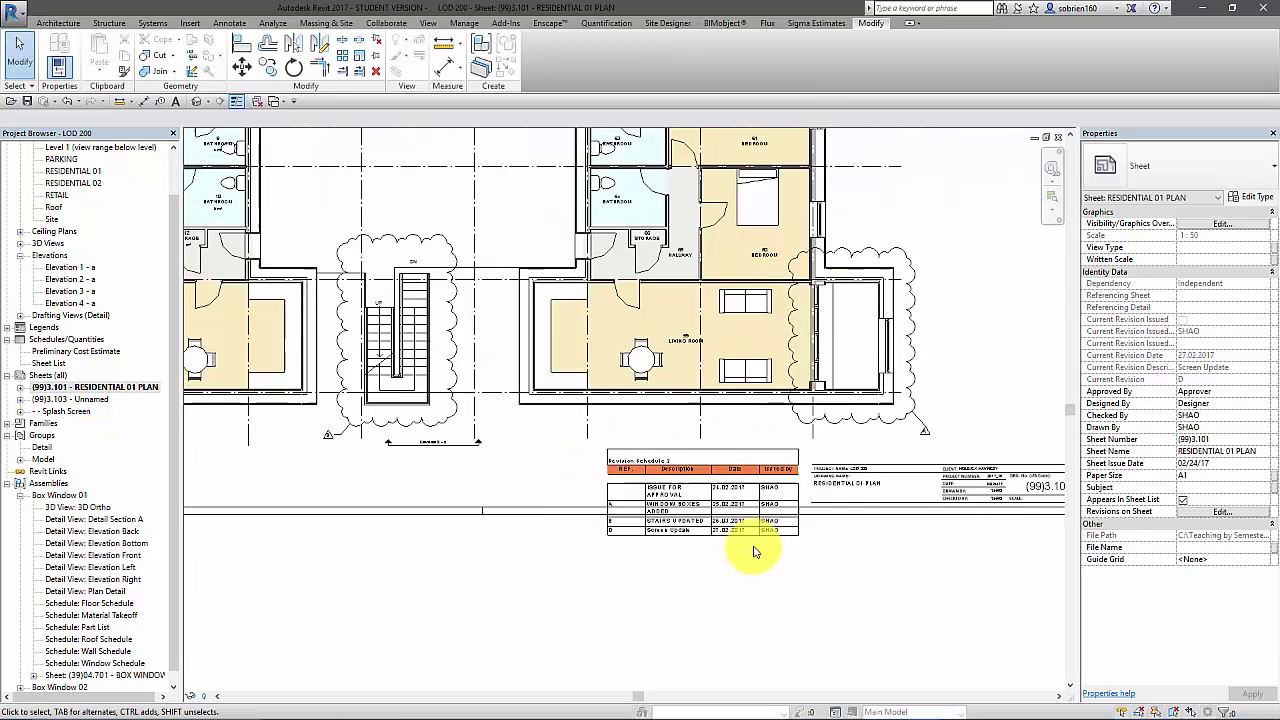
scroll(755, 550, "up", 5)
scroll(571, 557, "down", 4)
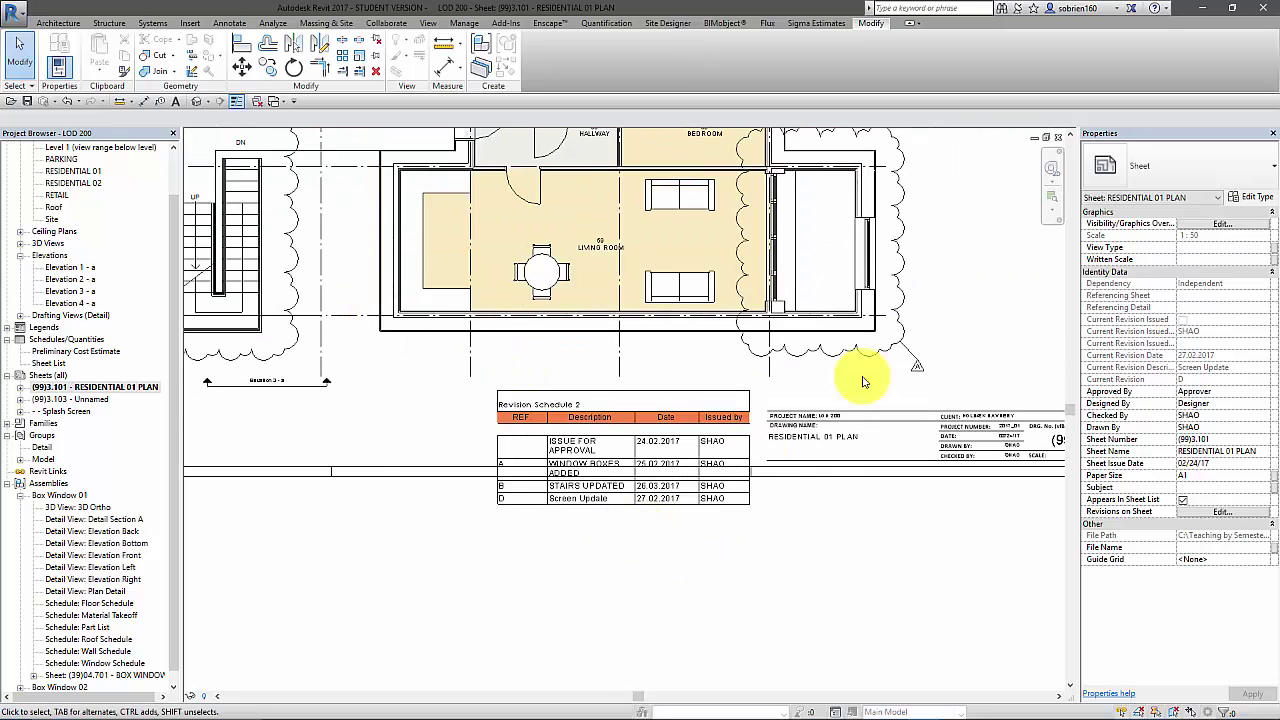
scroll(886, 343, "down", 5)
middle_click_drag(944, 502, 886, 314)
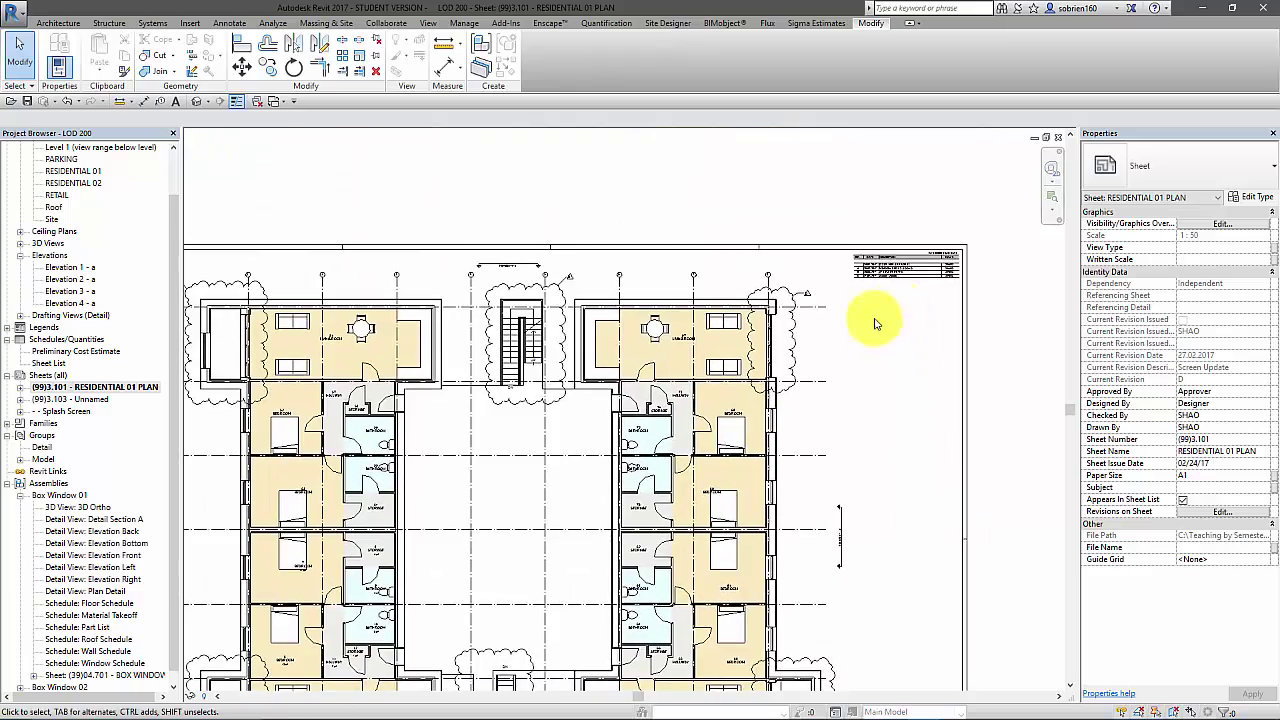
scroll(929, 380, "up", 2)
scroll(870, 452, "up", 2)
scroll(851, 520, "up", 4)
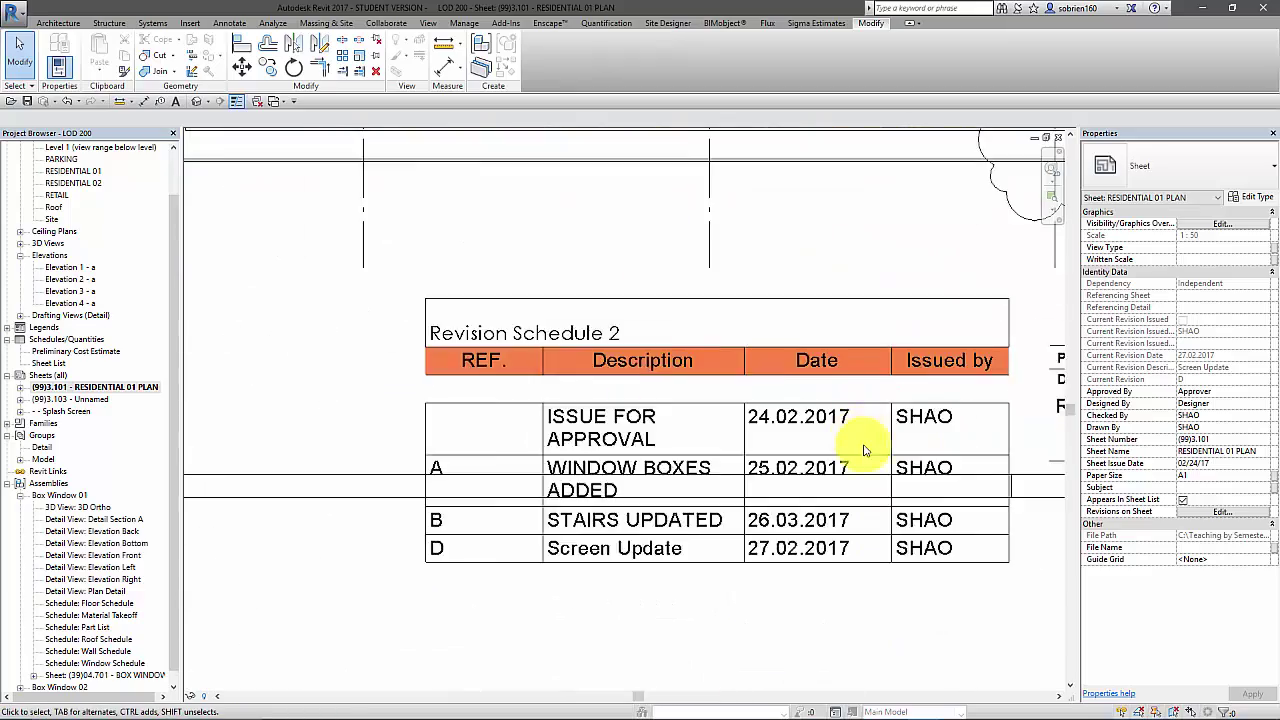
scroll(870, 495, "down", 5)
scroll(732, 463, "up", 1)
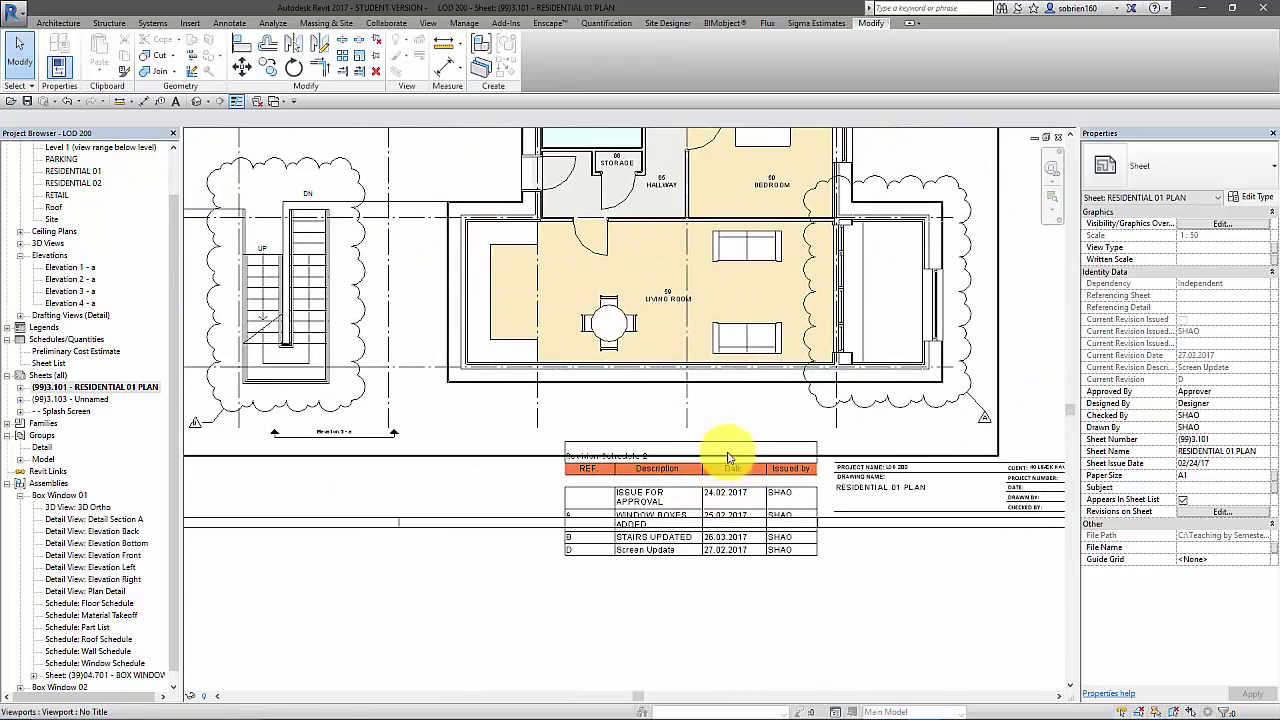
scroll(727, 458, "down", 1)
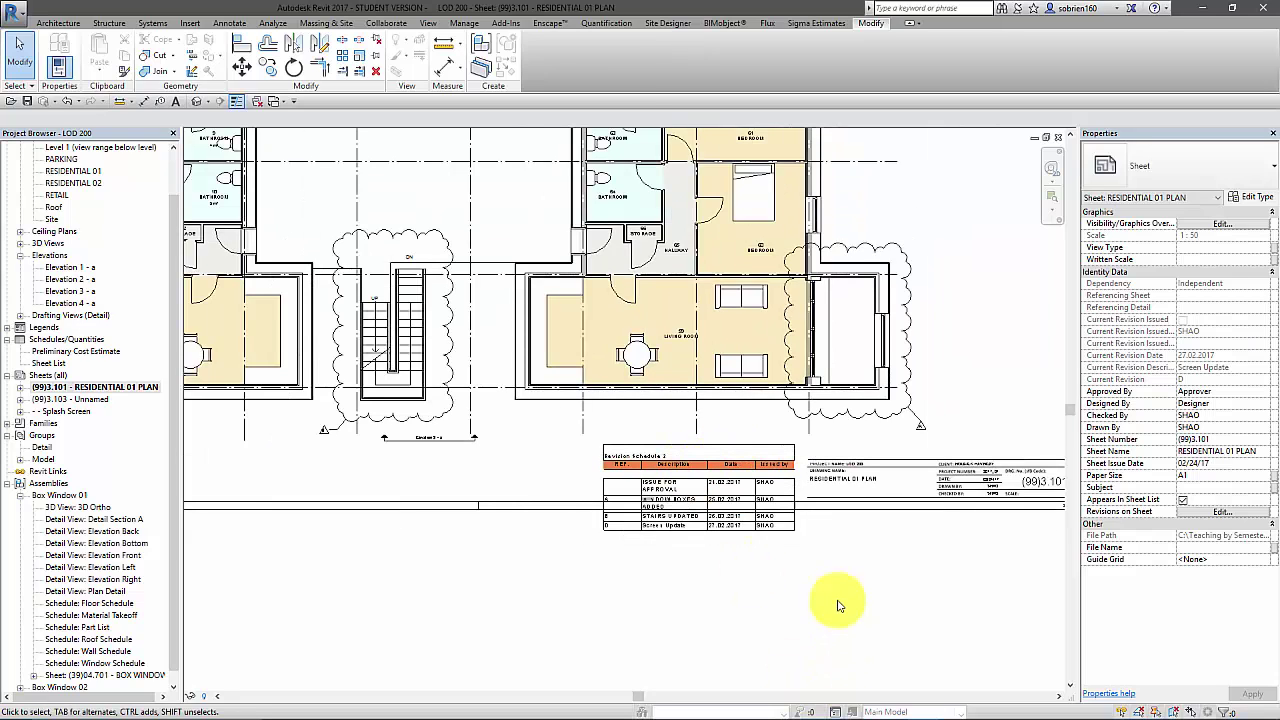
Step: Open the sheet's title block family for editing and delete Revision Schedule 2 from its sheet
left_click(762, 537)
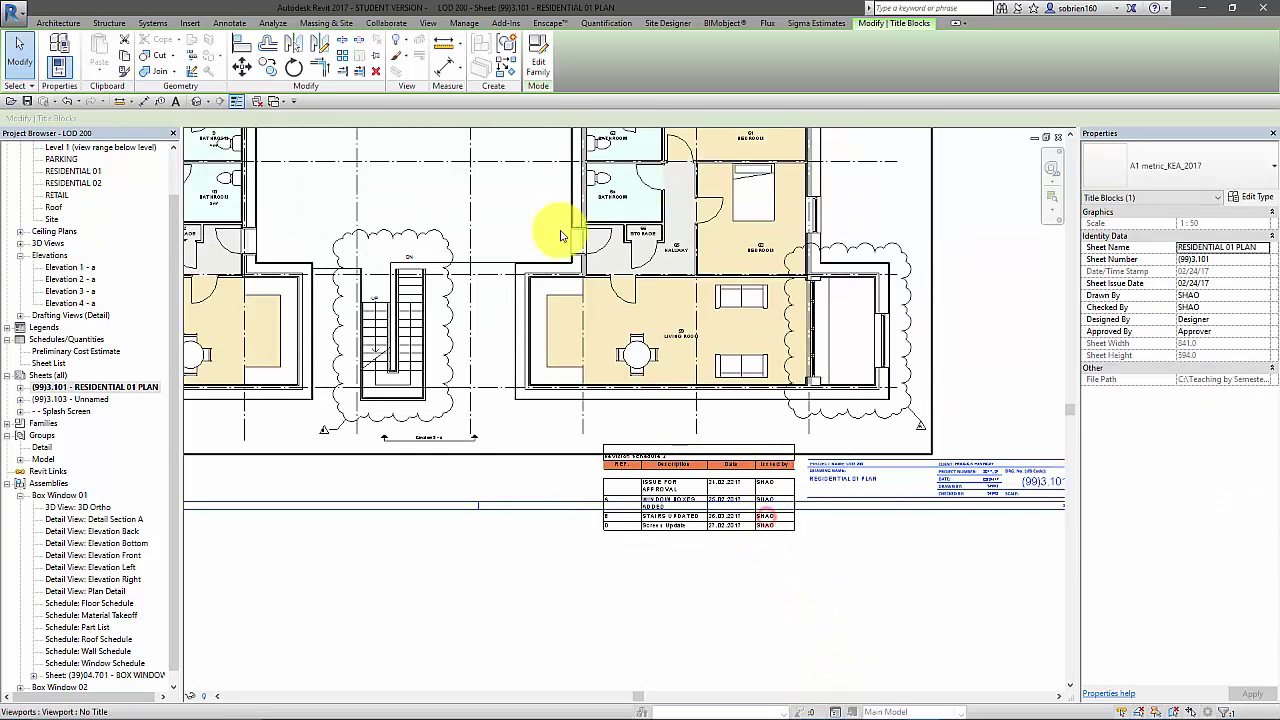
left_click(535, 70)
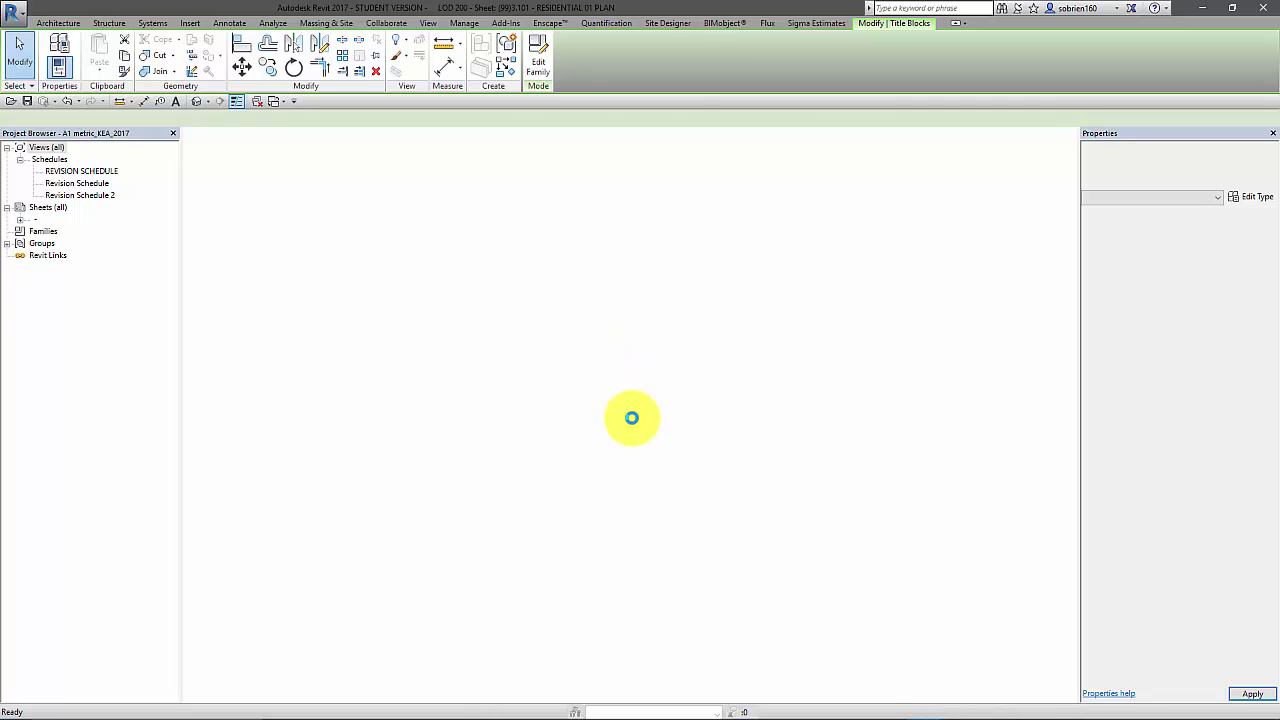
left_click(615, 447)
key("Delete")
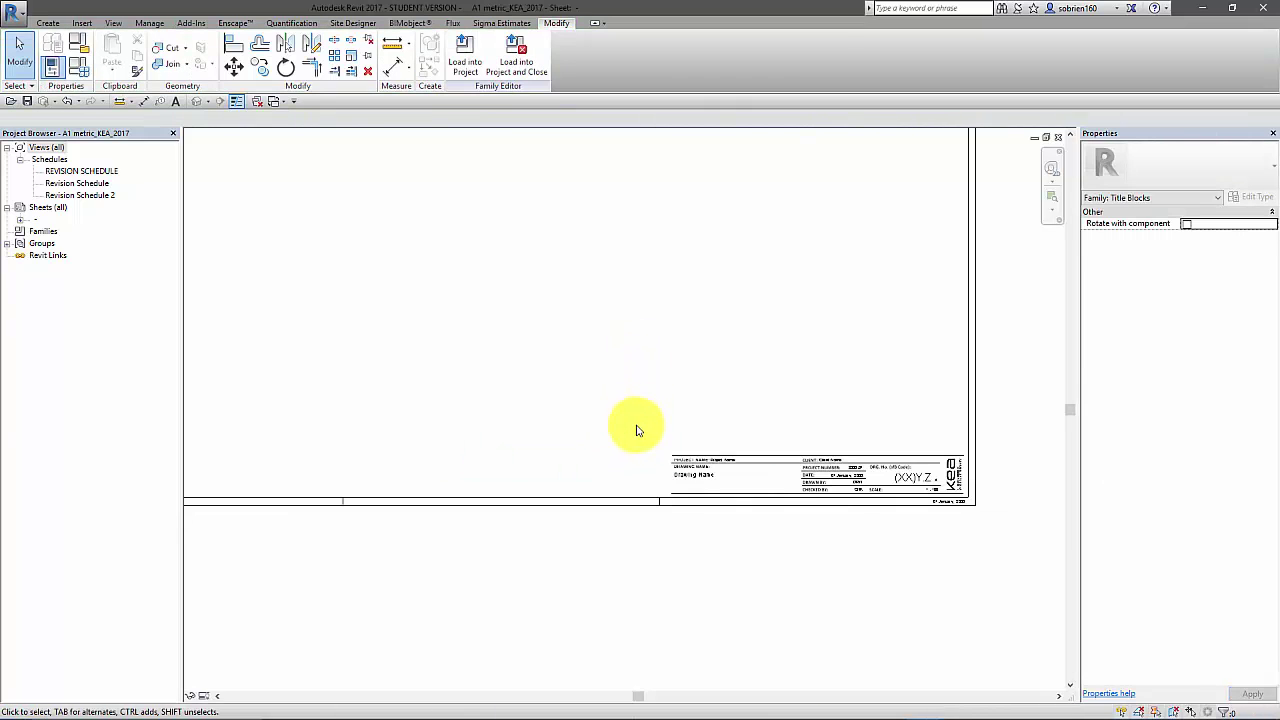
Step: Reload the edited title block family into the project, overwriting the existing version and its parameter values
scroll(640, 470, "down", 2)
left_click(447, 57)
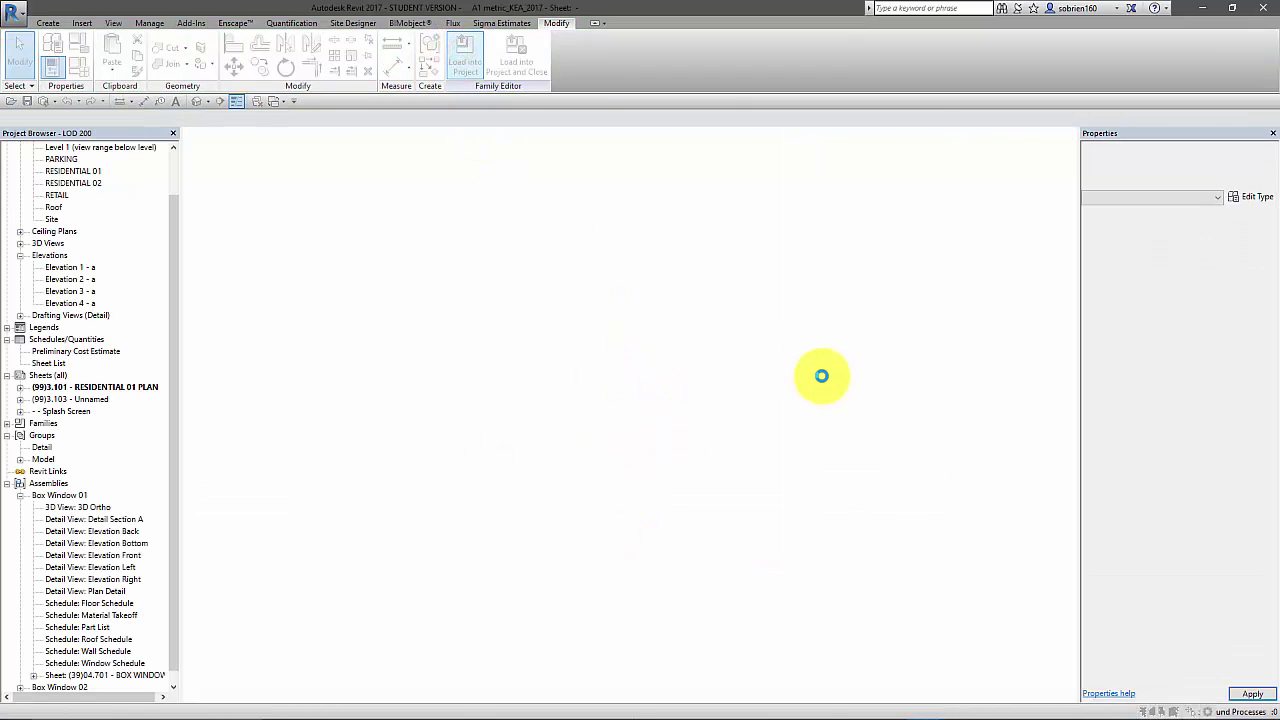
left_click(586, 360)
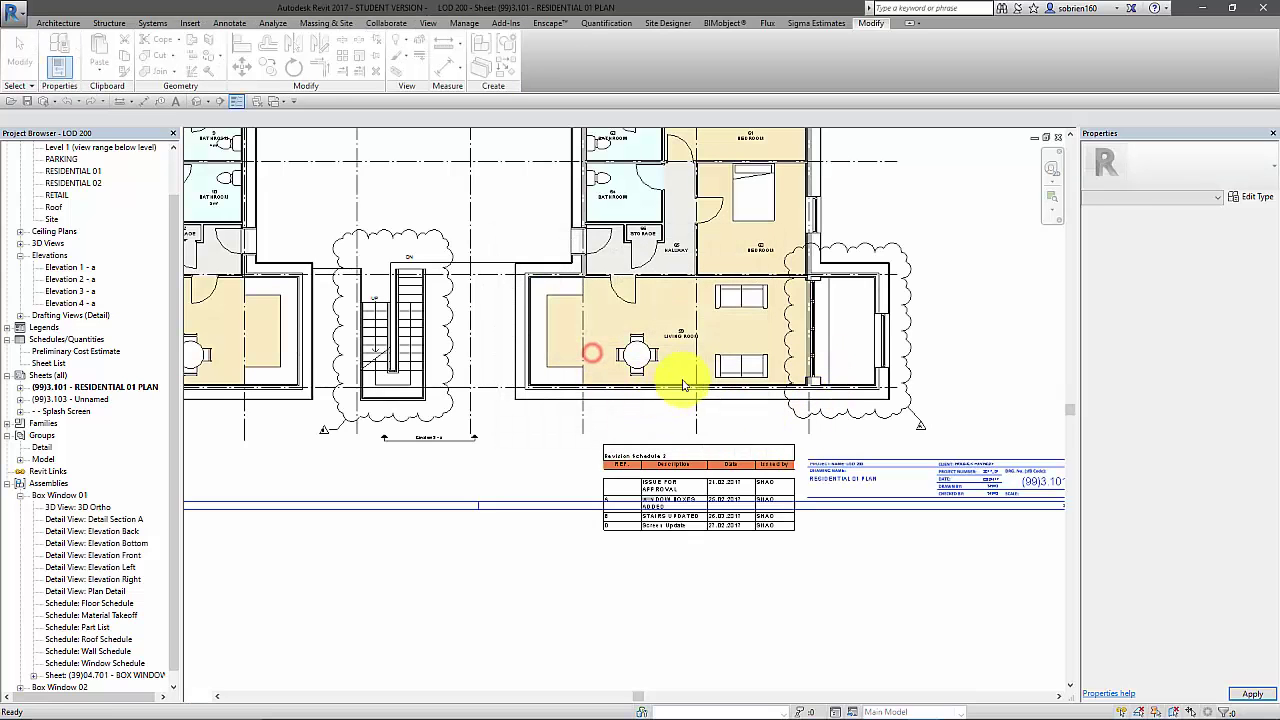
Step: Examine the remaining revision schedule, the revision clouds and tags, and the title block on the RESIDENTIAL 01 PLAN sheet
scroll(707, 410, "up", 3)
scroll(640, 370, "down", 3)
scroll(580, 286, "up", 4)
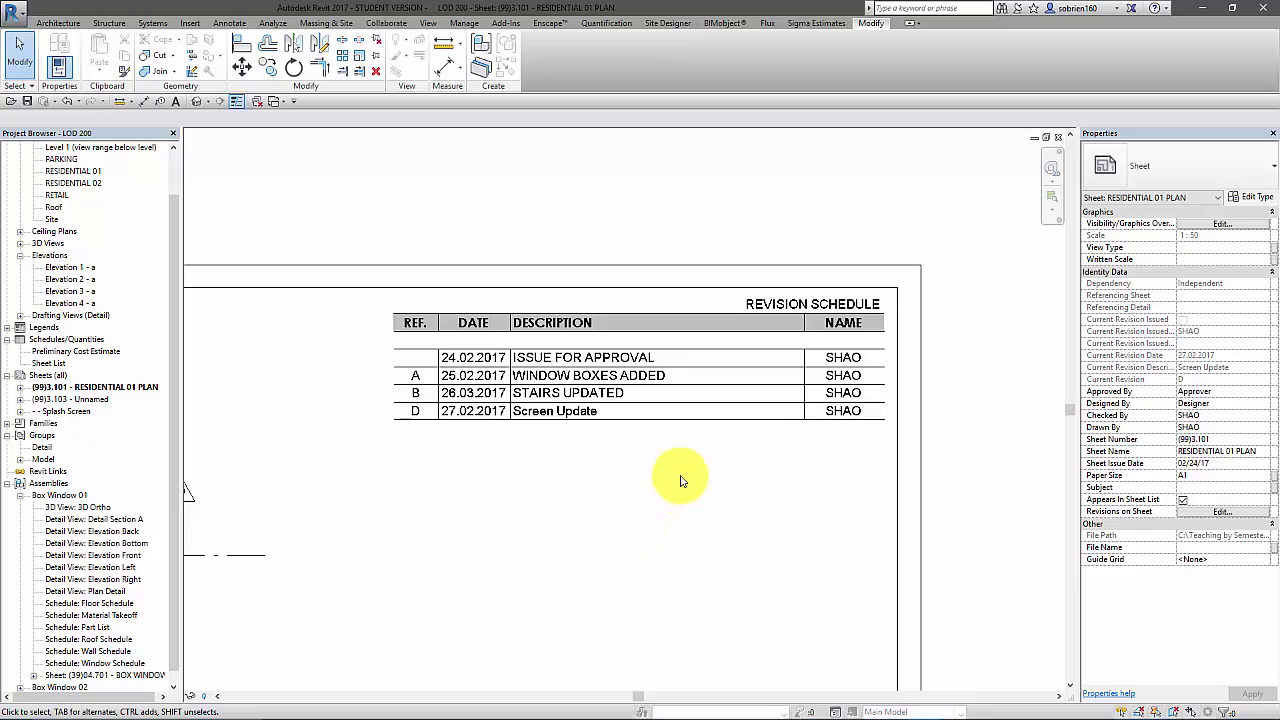
scroll(697, 477, "down", 4)
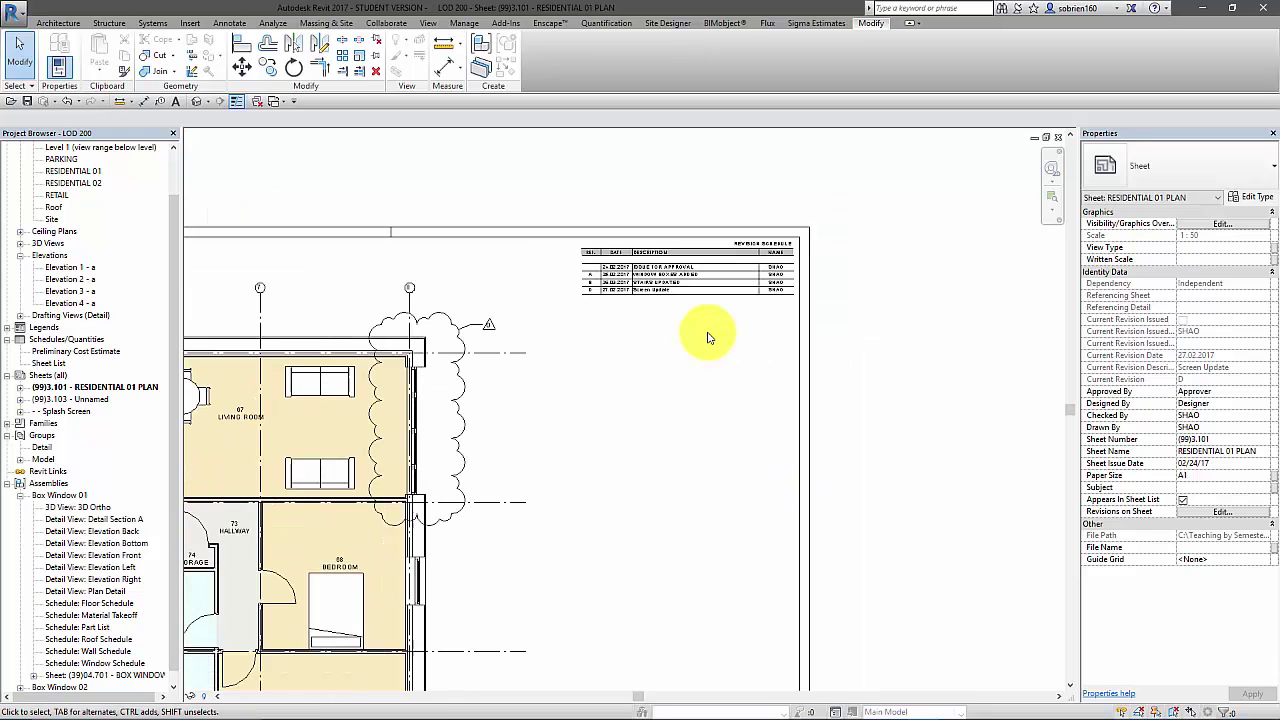
scroll(722, 386, "down", 2)
scroll(729, 373, "up", 1)
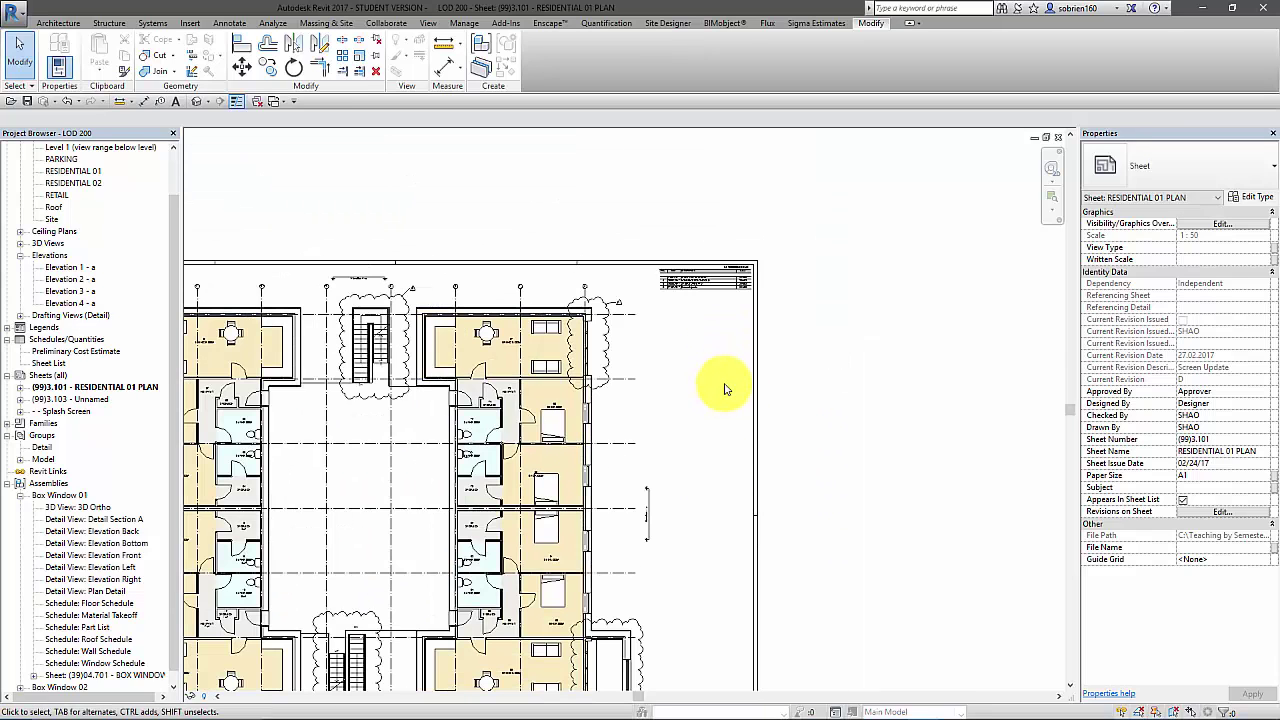
middle_click_drag(715, 377, 685, 294)
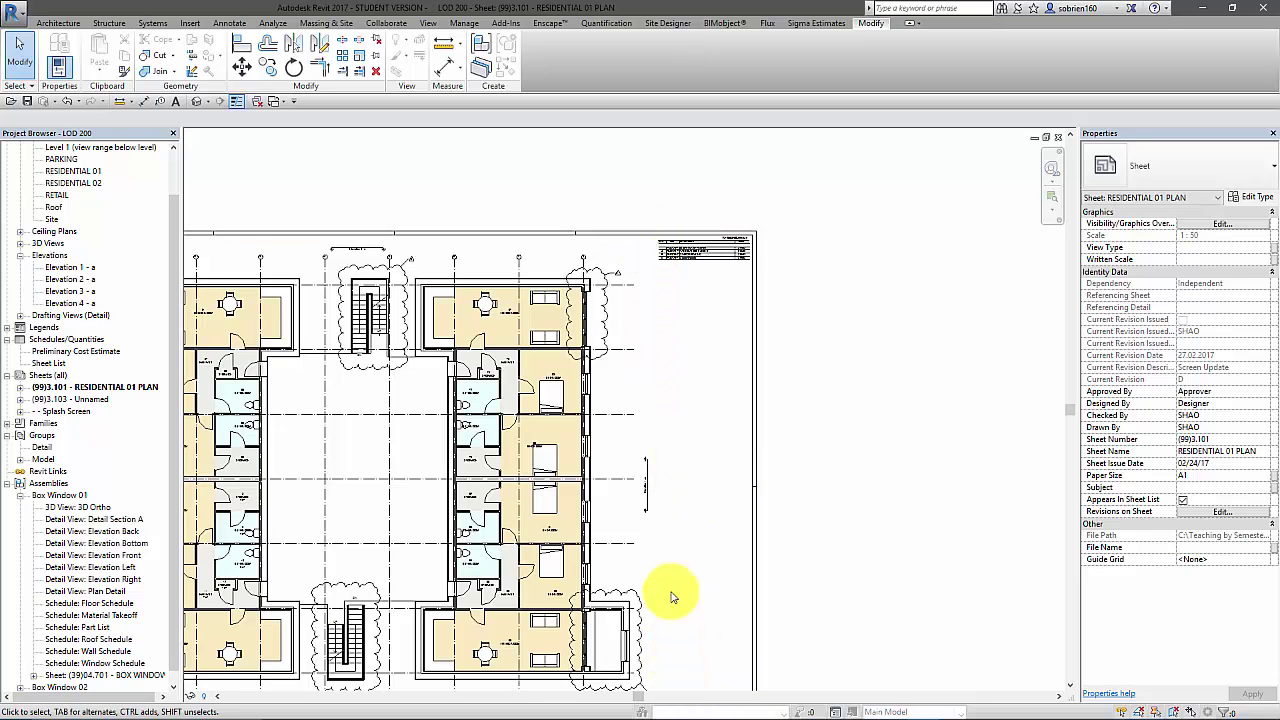
scroll(677, 457, "down", 4)
scroll(640, 323, "up", 5)
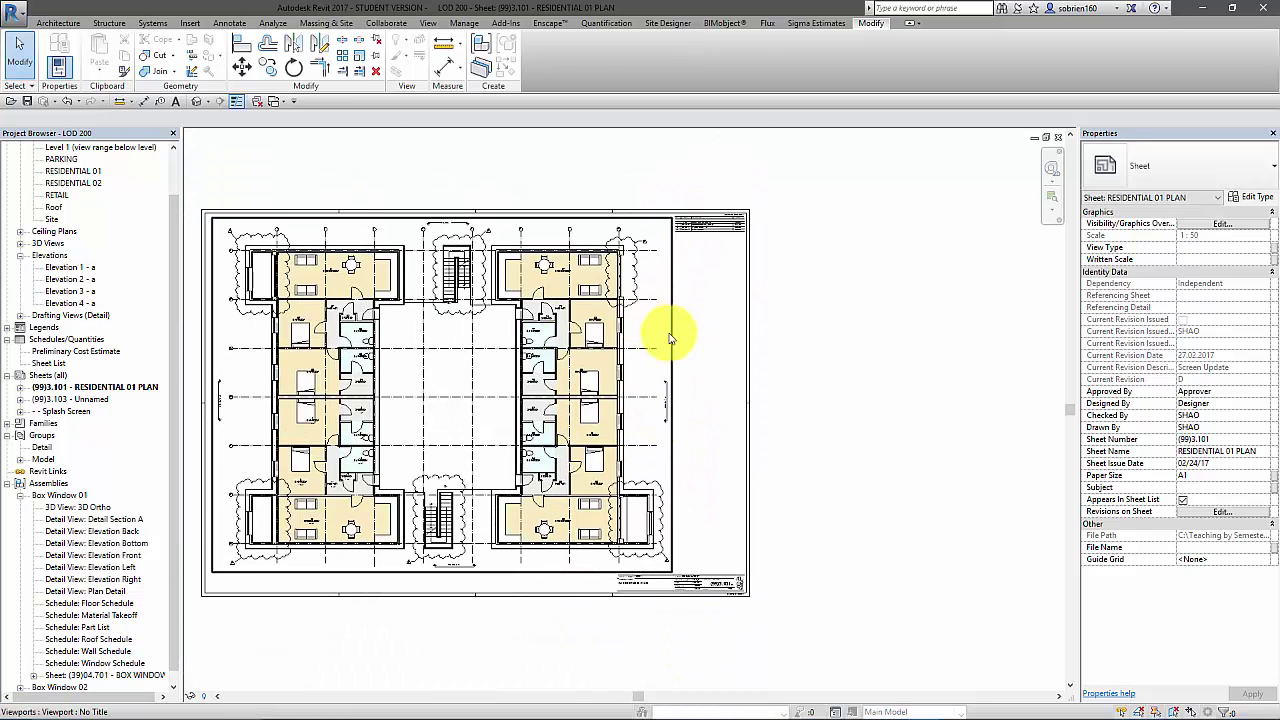
scroll(725, 420, "up", 4)
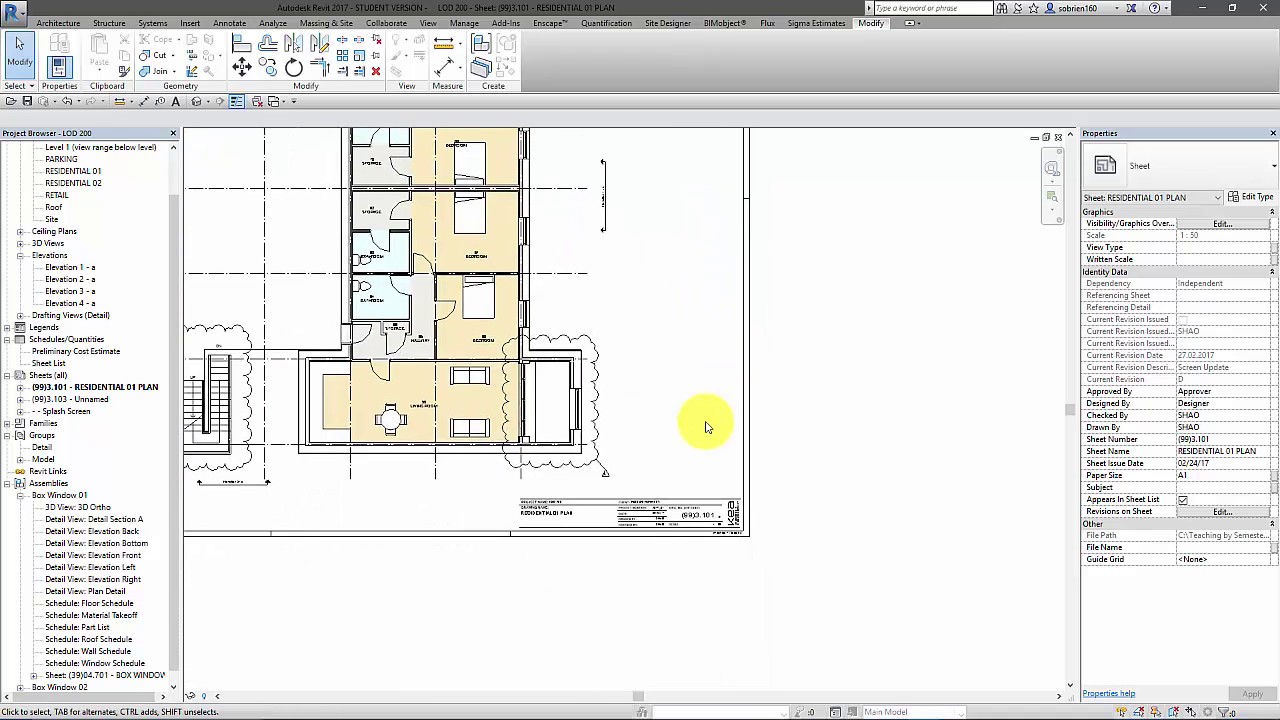
Step: Open the sheet's title block family for editing and delete the existing 2 mm revision label beside the drawing number
mouse_move(729, 500)
middle_mouse_down()
mouse_move(737, 457)
mouse_move(732, 484)
middle_mouse_up()
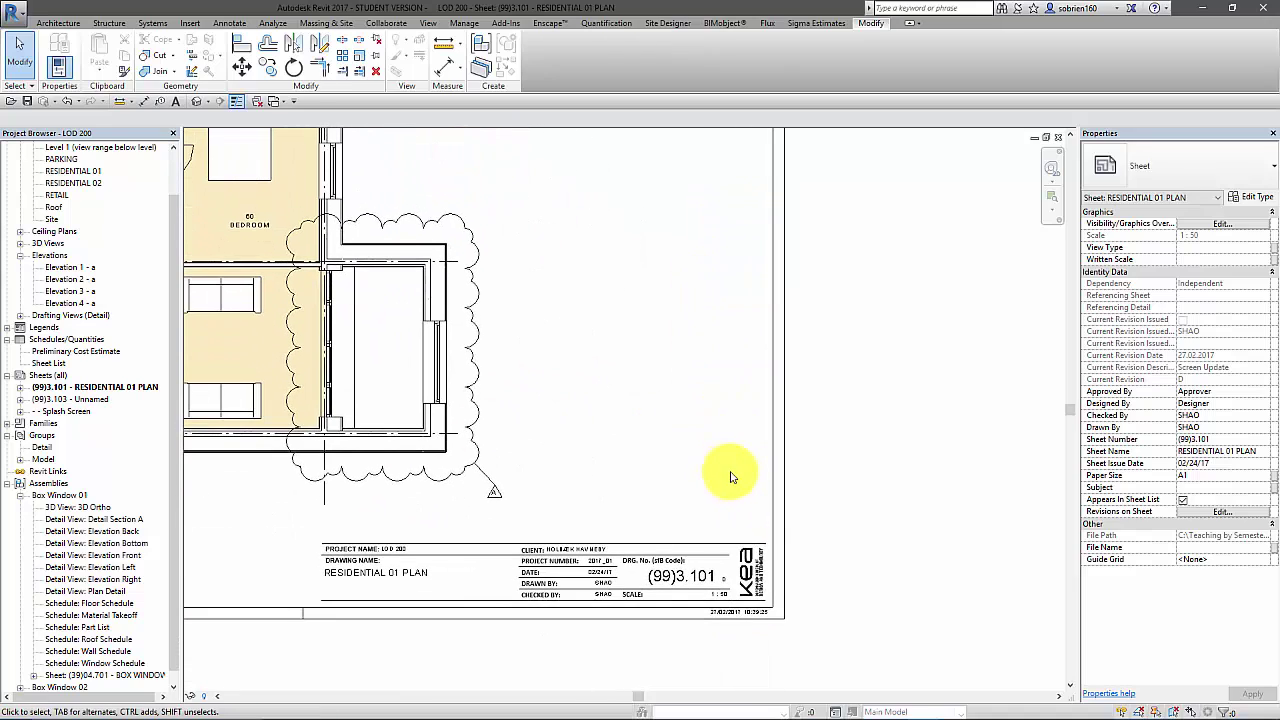
left_click(714, 548)
left_click(537, 62)
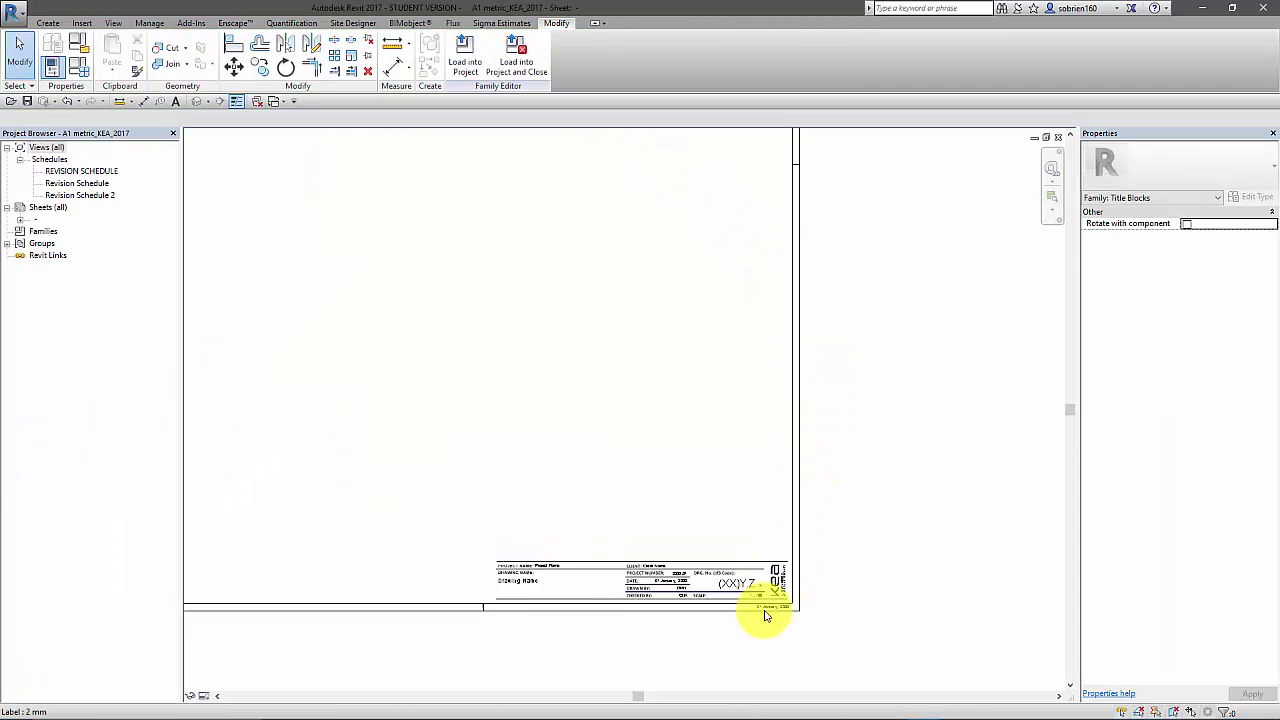
scroll(765, 616, "up", 5)
left_click(776, 524)
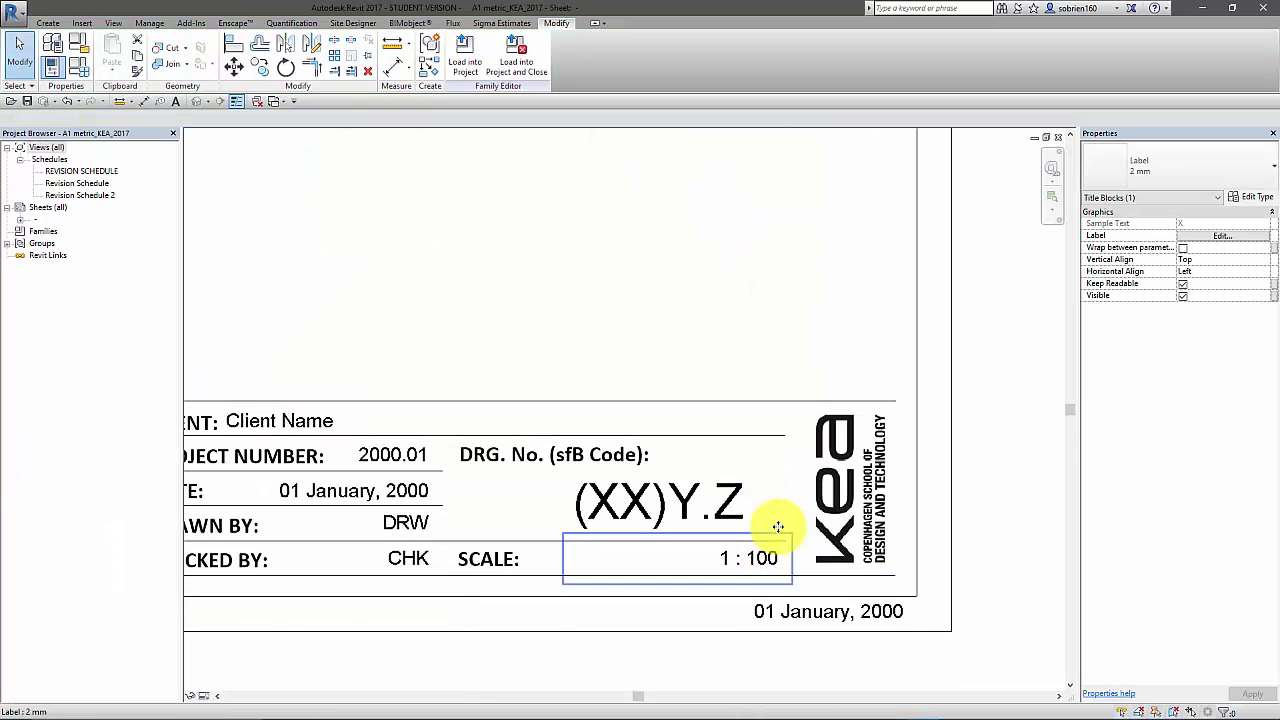
key("Escape")
Step: Examine the REVISION SCHEDULE placement and the title block fields on the family's sheet
scroll(960, 522, "down", 5)
middle_click_drag(834, 426, 735, 670)
scroll(734, 520, "down", 1)
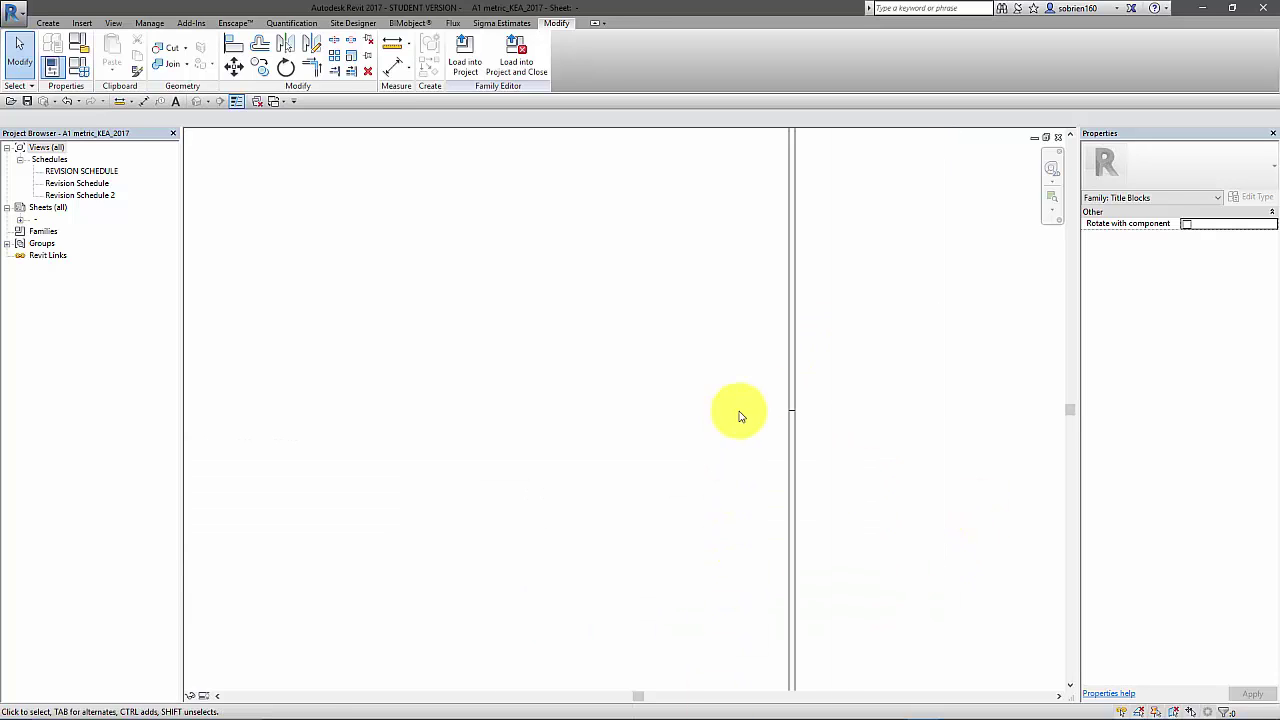
middle_click_drag(739, 430, 737, 588)
scroll(745, 223, "up", 3)
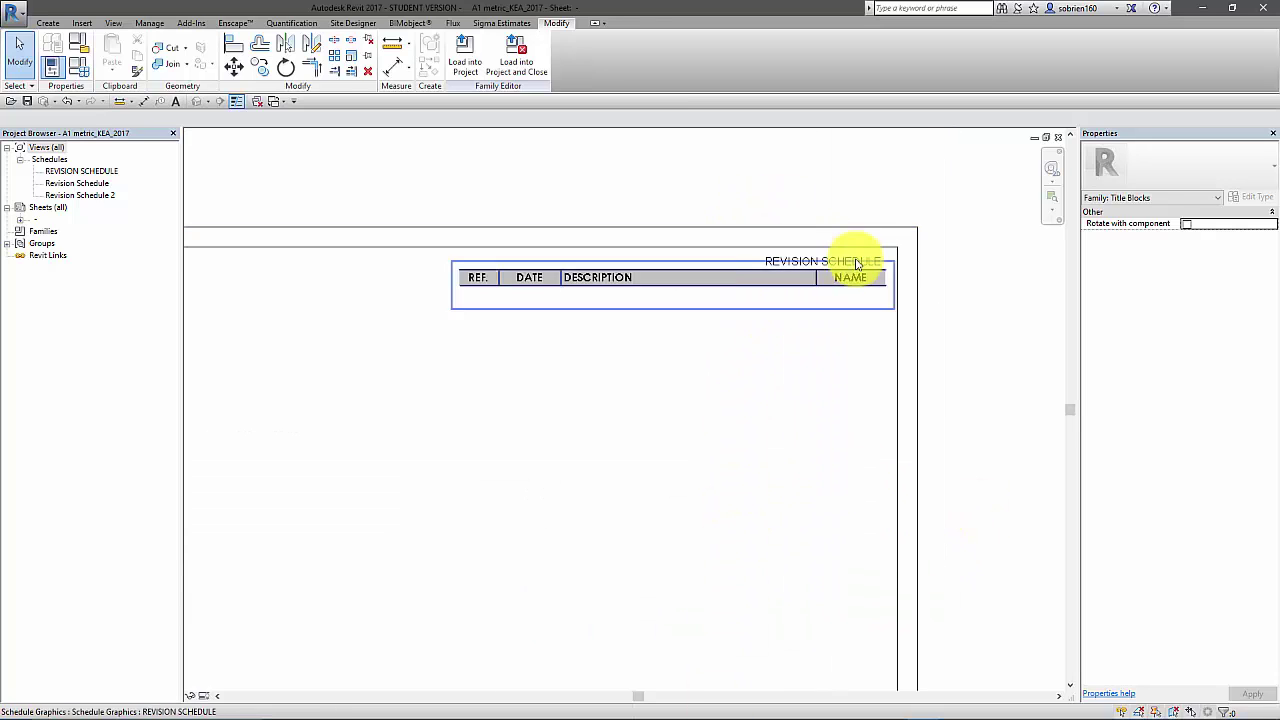
scroll(626, 384, "down", 4)
middle_click_drag(682, 480, 702, 270)
middle_click_drag(687, 575, 726, 305)
middle_click_drag(696, 562, 725, 422)
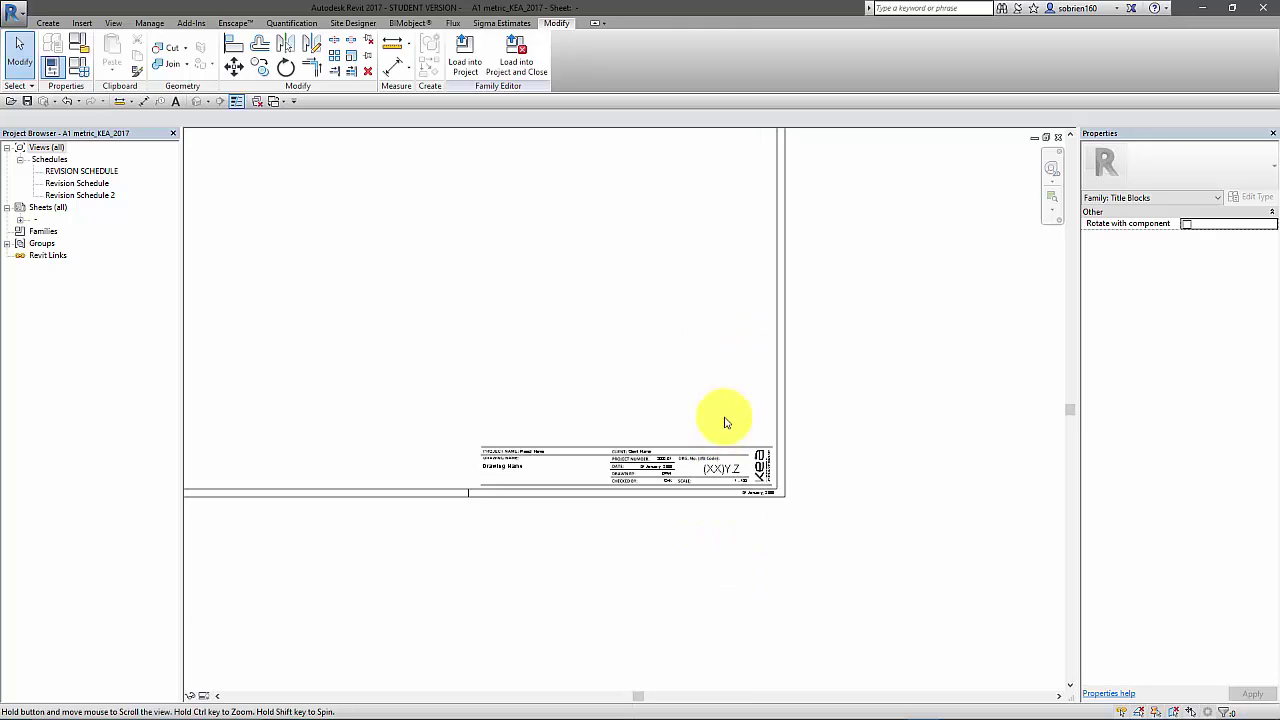
Step: Place a label beside the drawing number (XX)Y.Z using the Current Revision parameter with the sample value XX
scroll(726, 422, "up", 4)
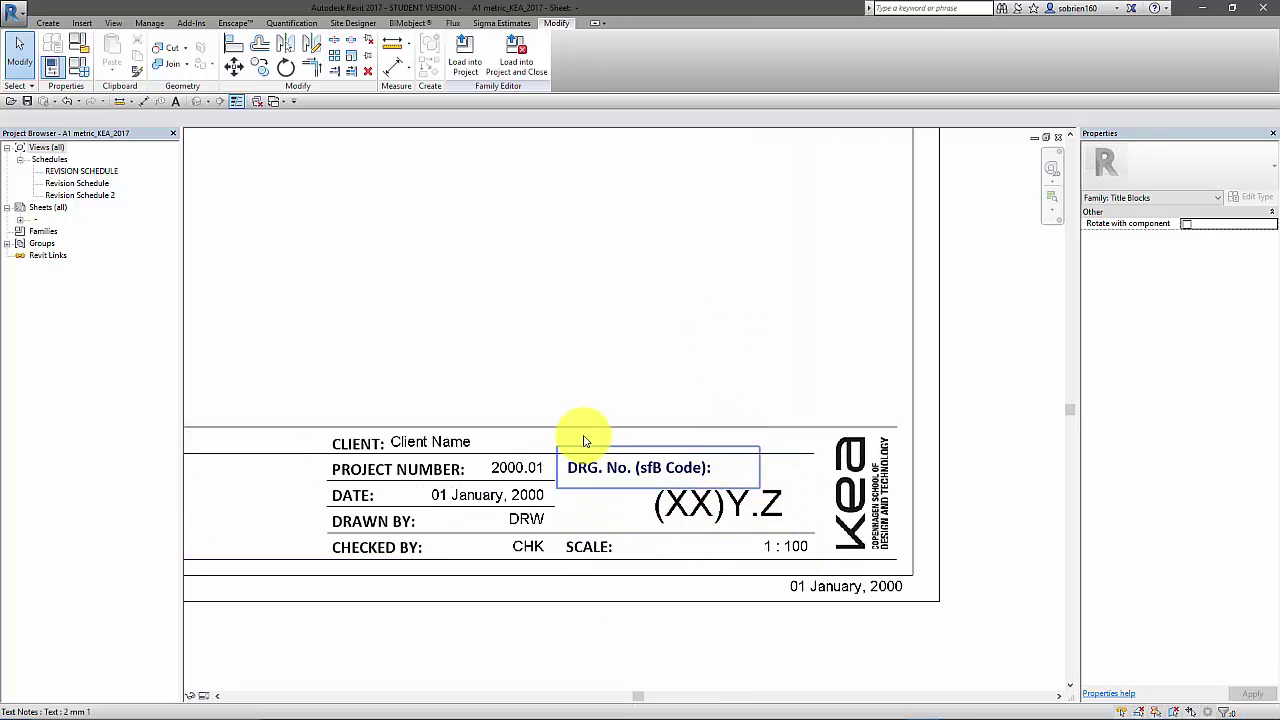
left_click(47, 23)
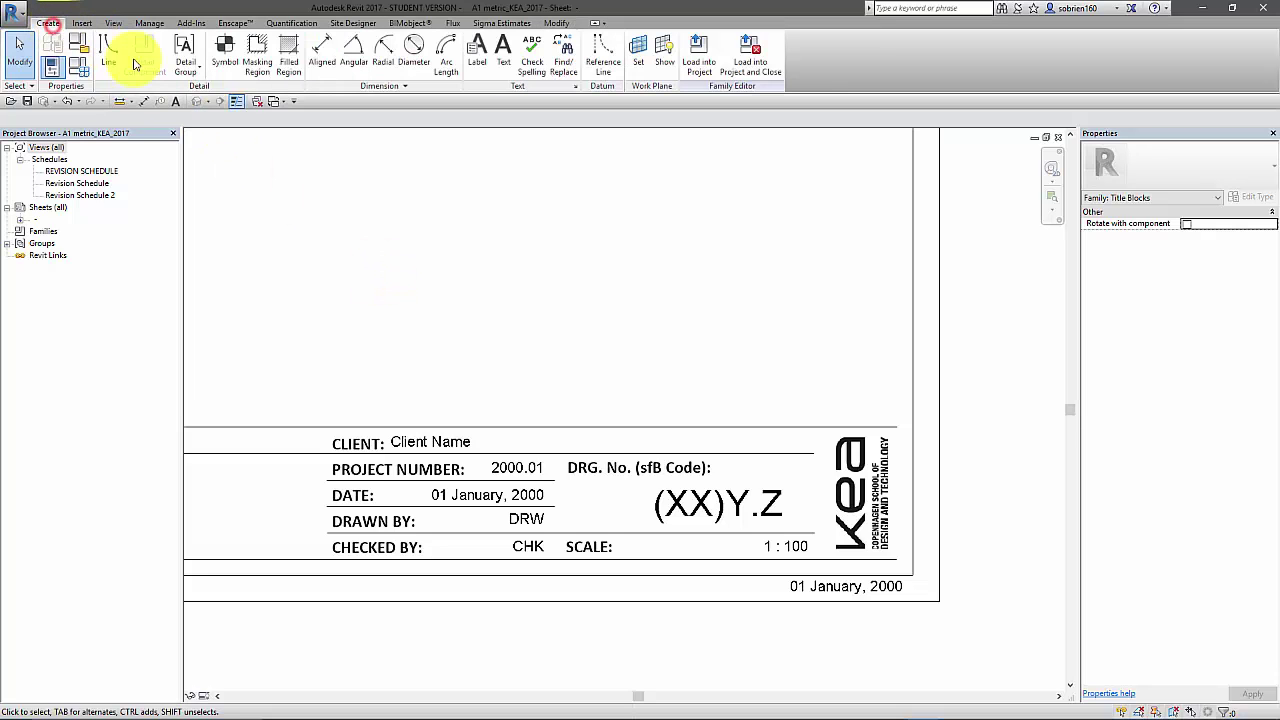
left_click(477, 62)
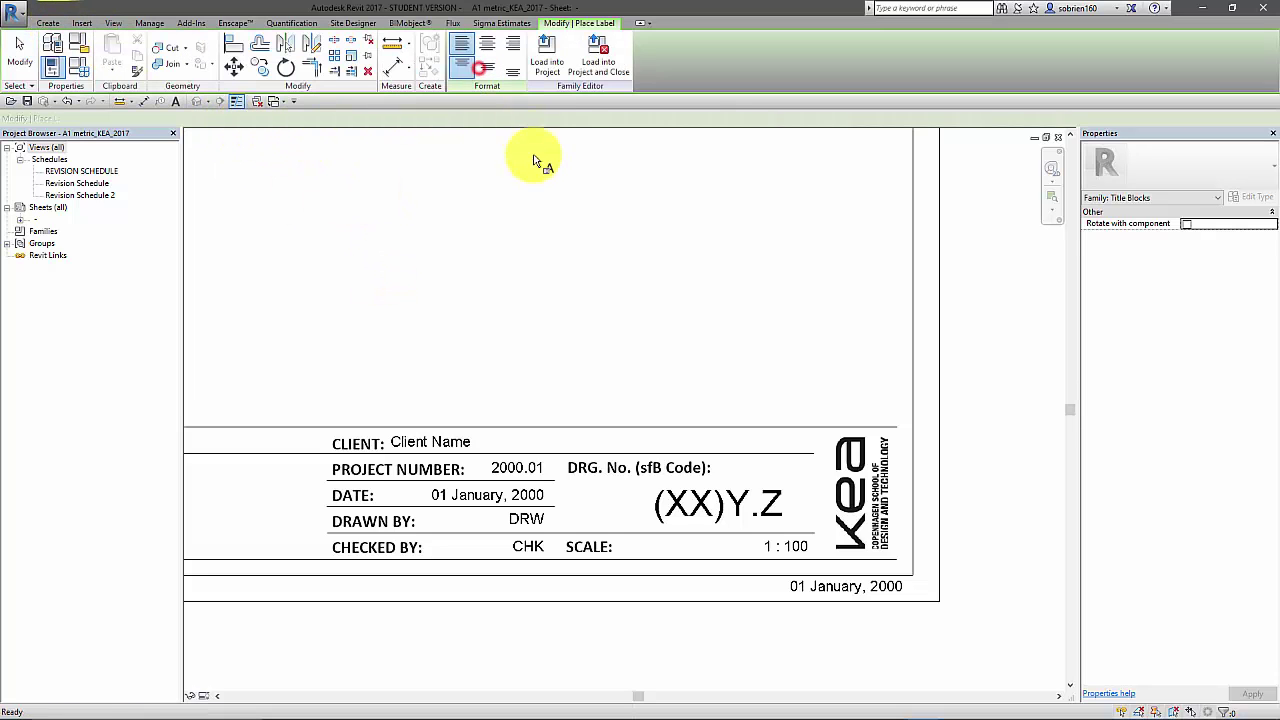
left_click(797, 508)
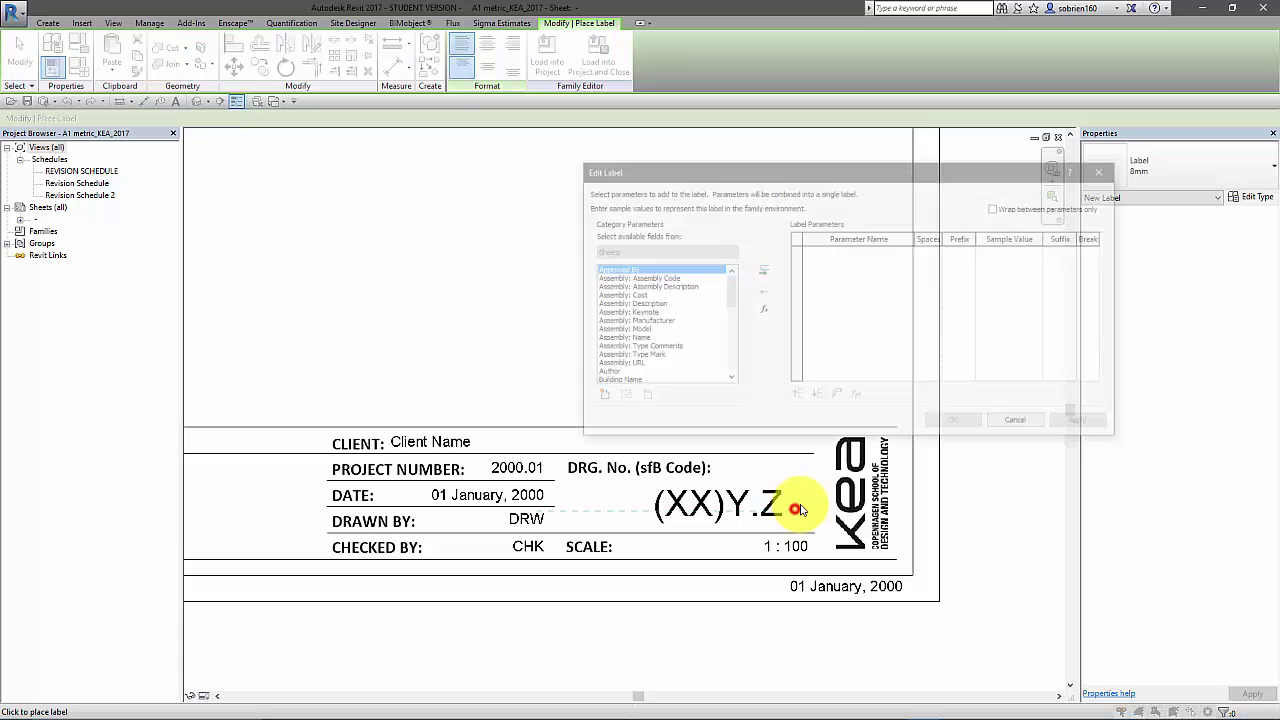
left_click_drag(728, 302, 731, 331)
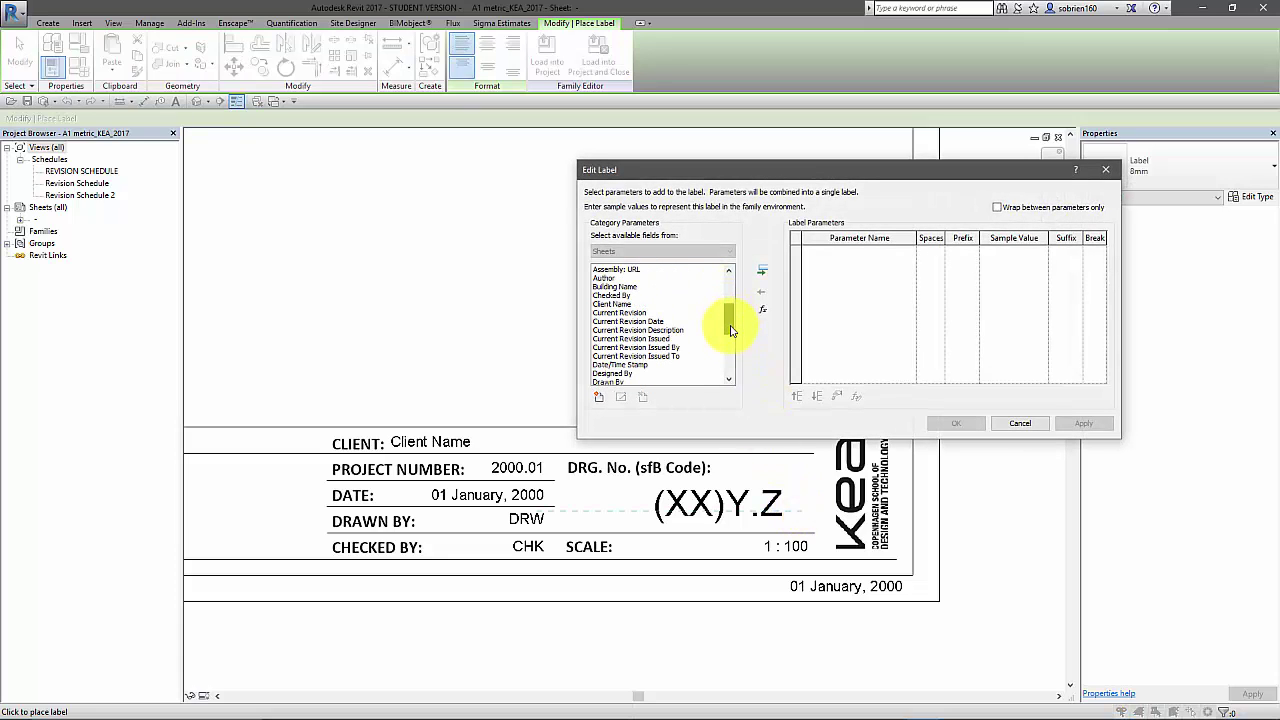
left_click(765, 273)
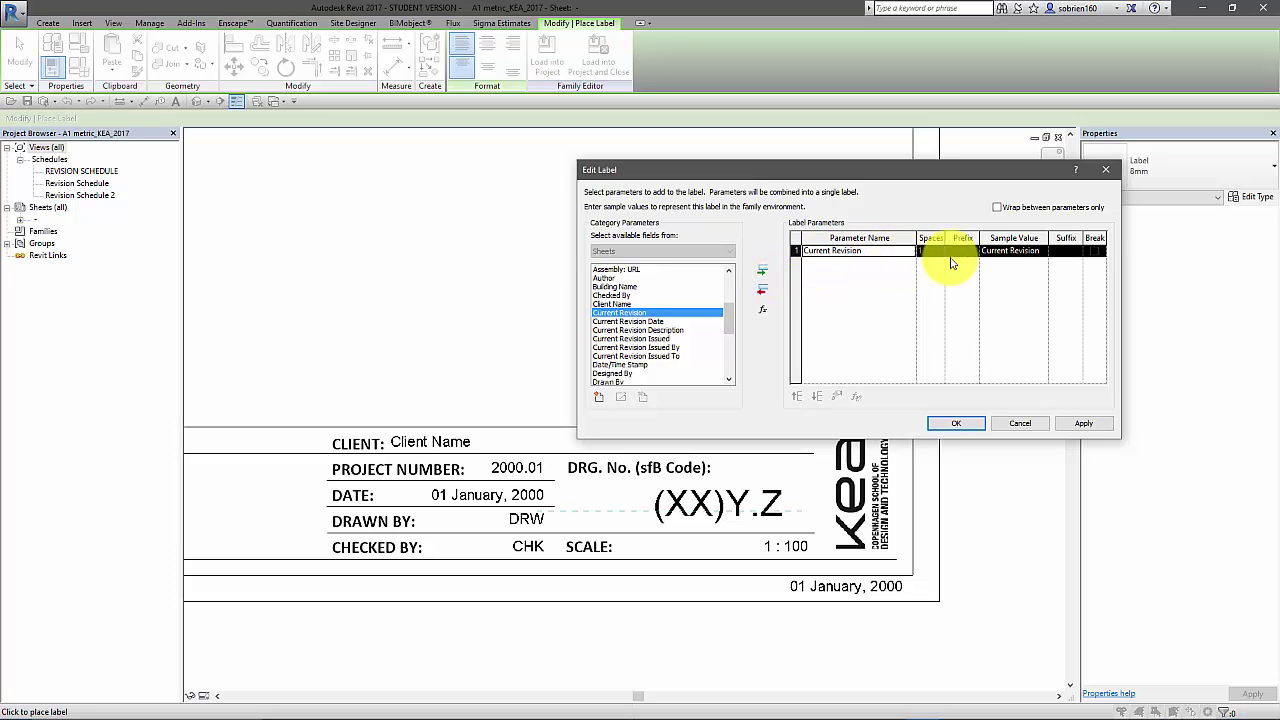
left_click(992, 251)
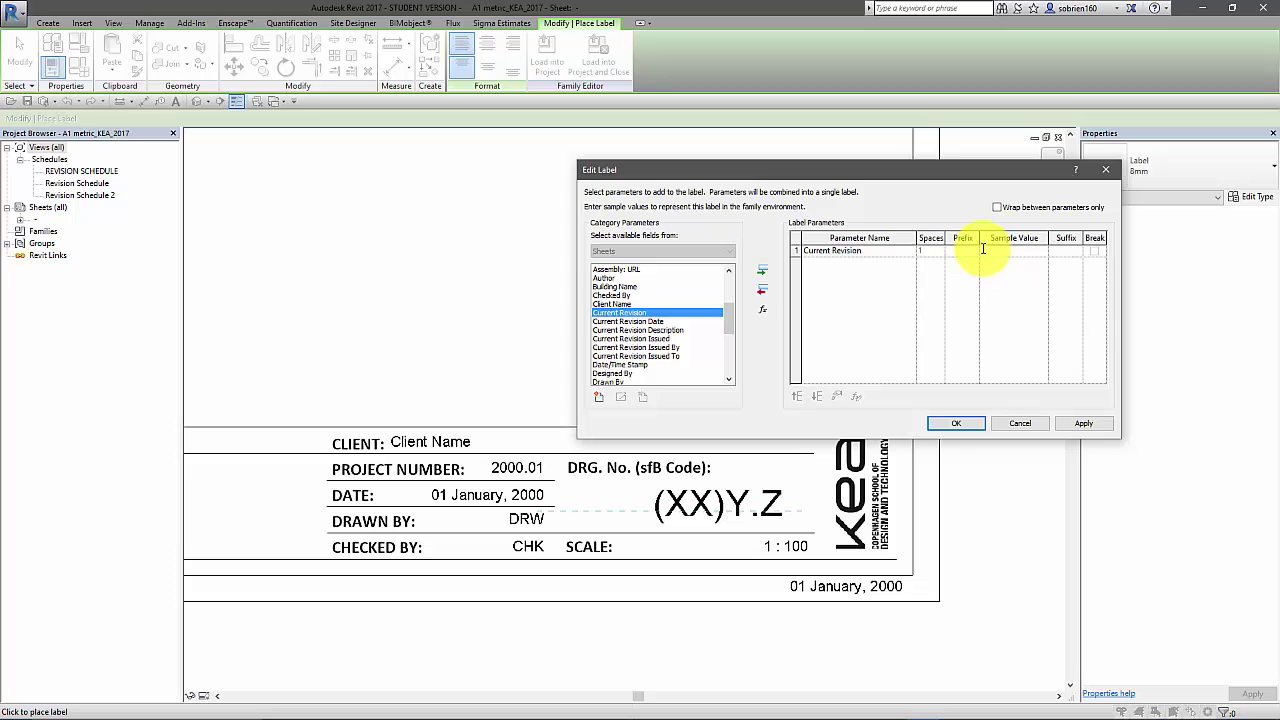
left_click(966, 424)
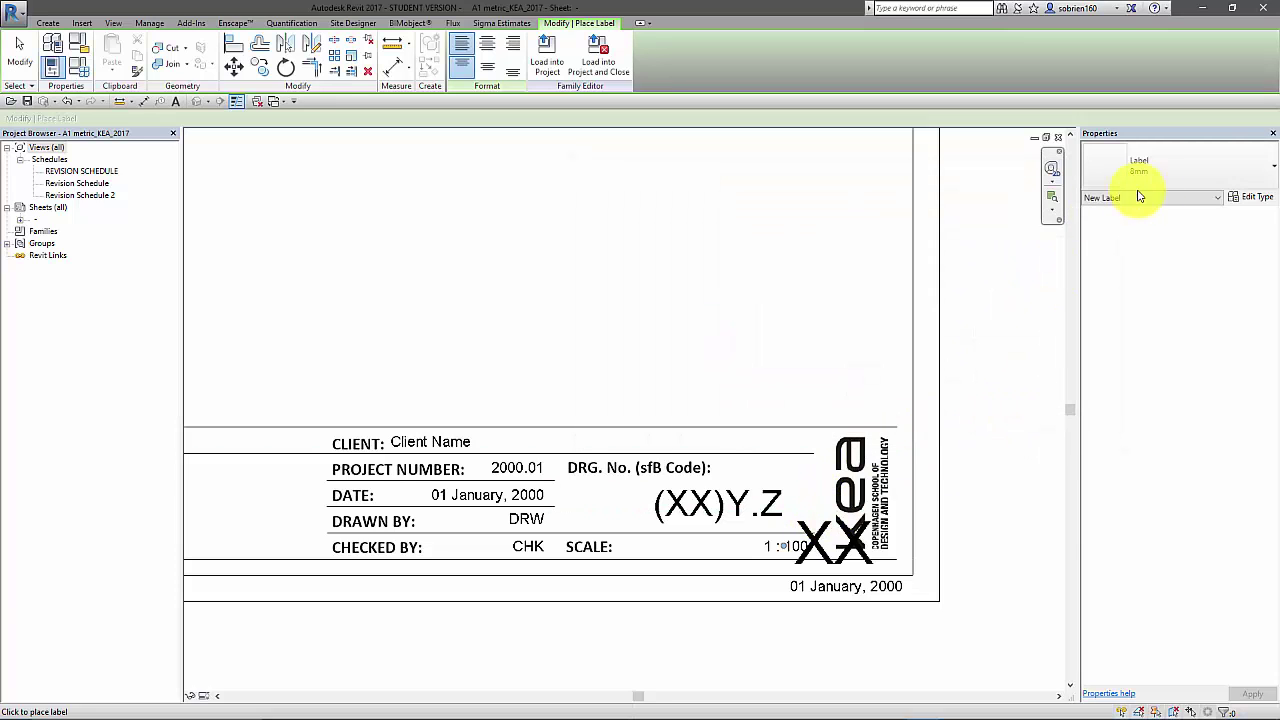
Step: Change the type of the new revision label beside the drawing number to 2 mm
left_click(1237, 163)
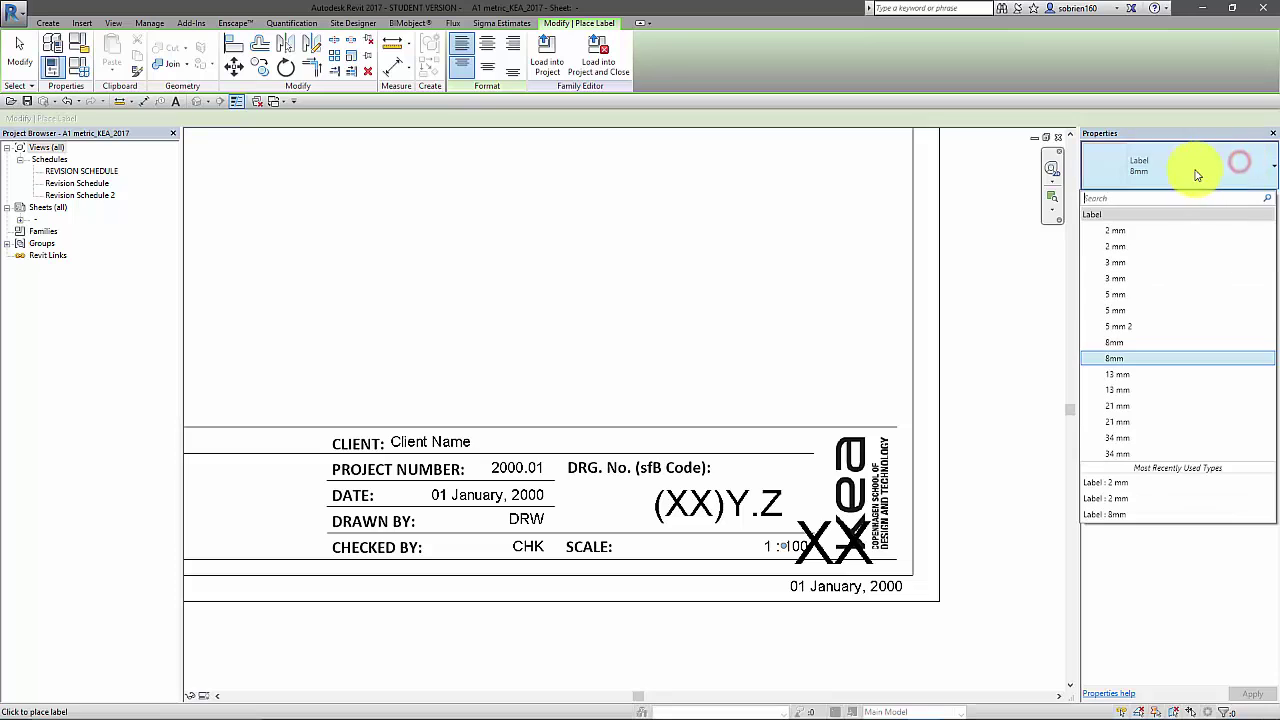
left_click(1137, 236)
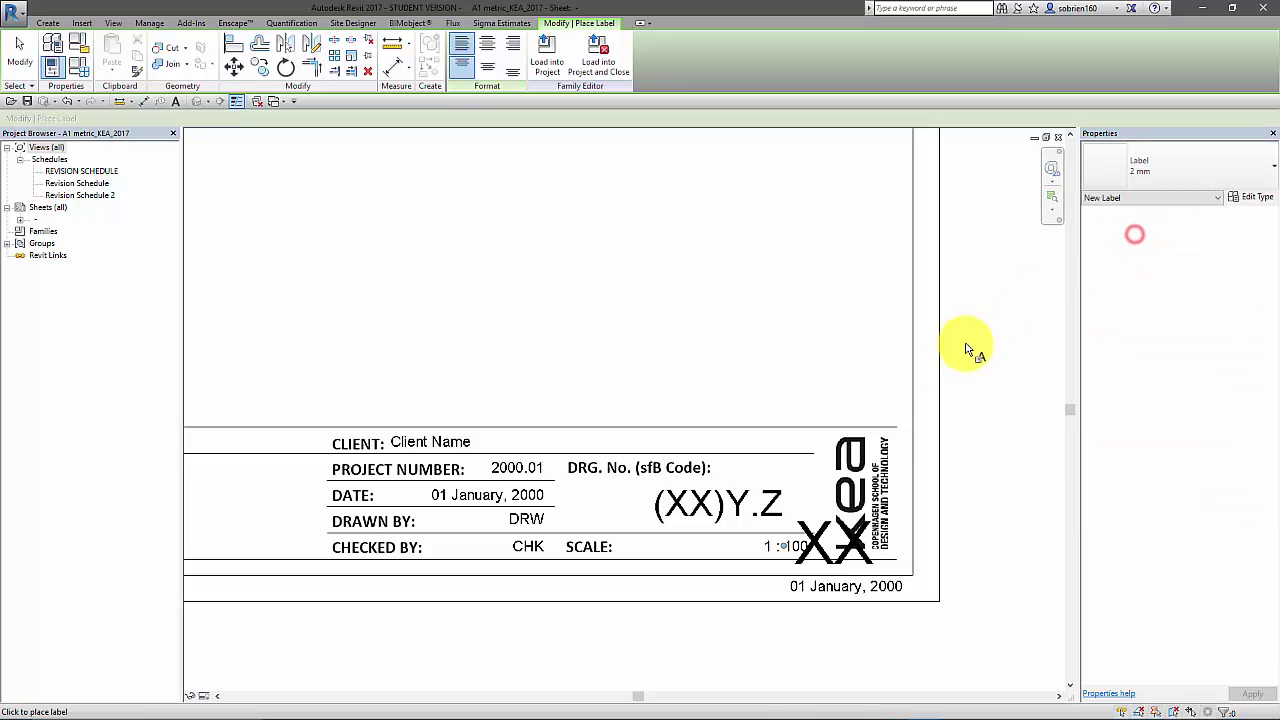
left_click(860, 517)
key("Escape")
left_click(835, 540)
left_click(1194, 177)
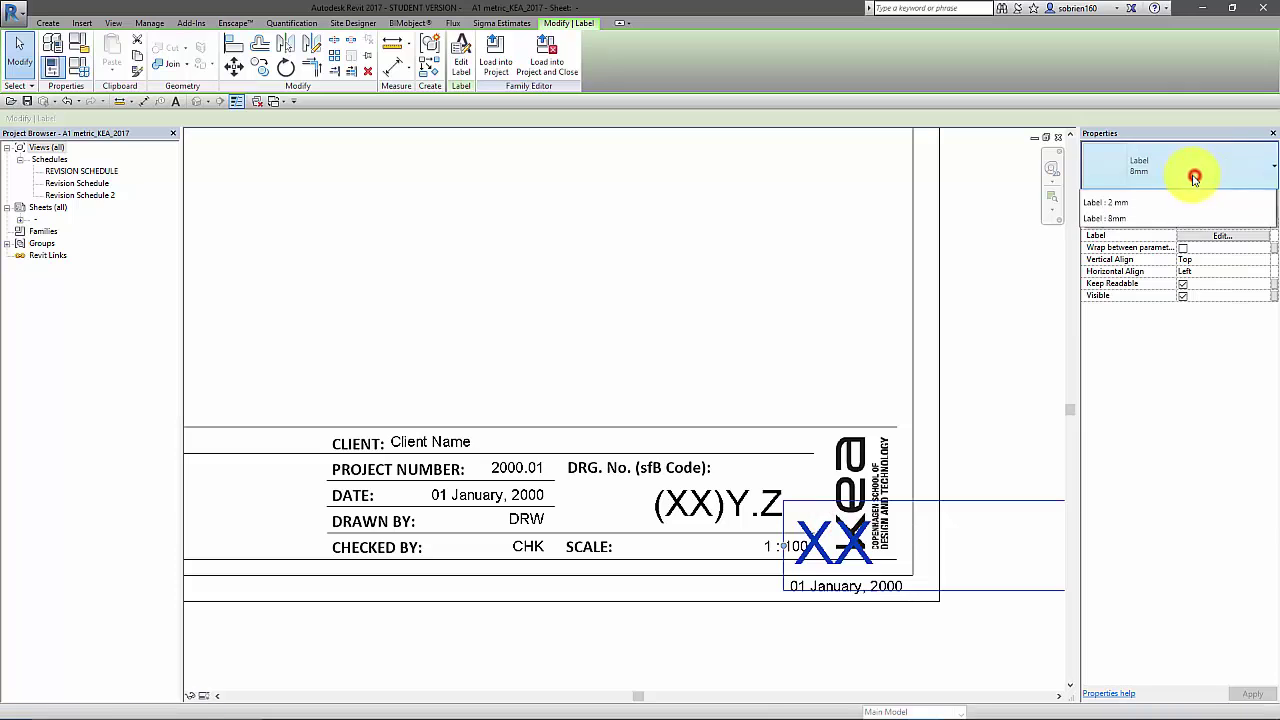
left_click(1137, 229)
scroll(860, 480, "up", 3)
key("Escape")
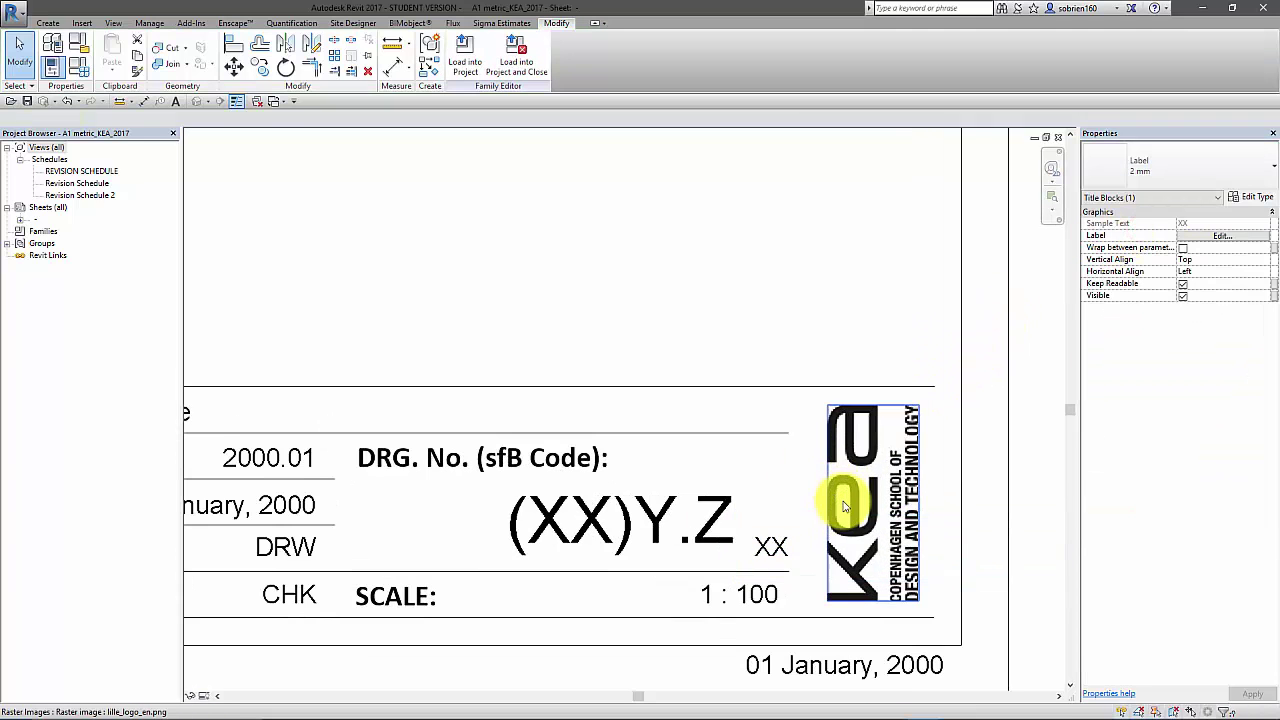
key("Escape")
scroll(765, 468, "up", 3)
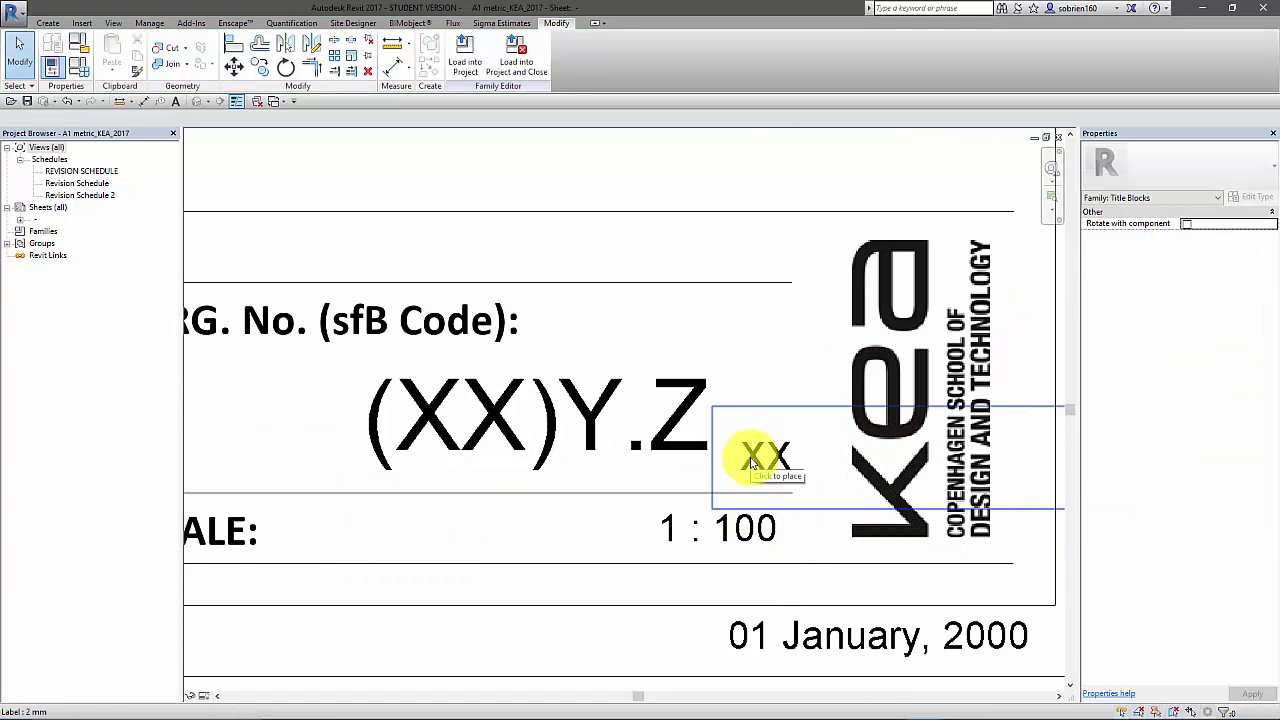
scroll(752, 460, "down", 3)
Step: Load the edited title block family into the project, overwriting the existing version, and check the revision label beside drawing number (99)3.101
left_click(462, 58)
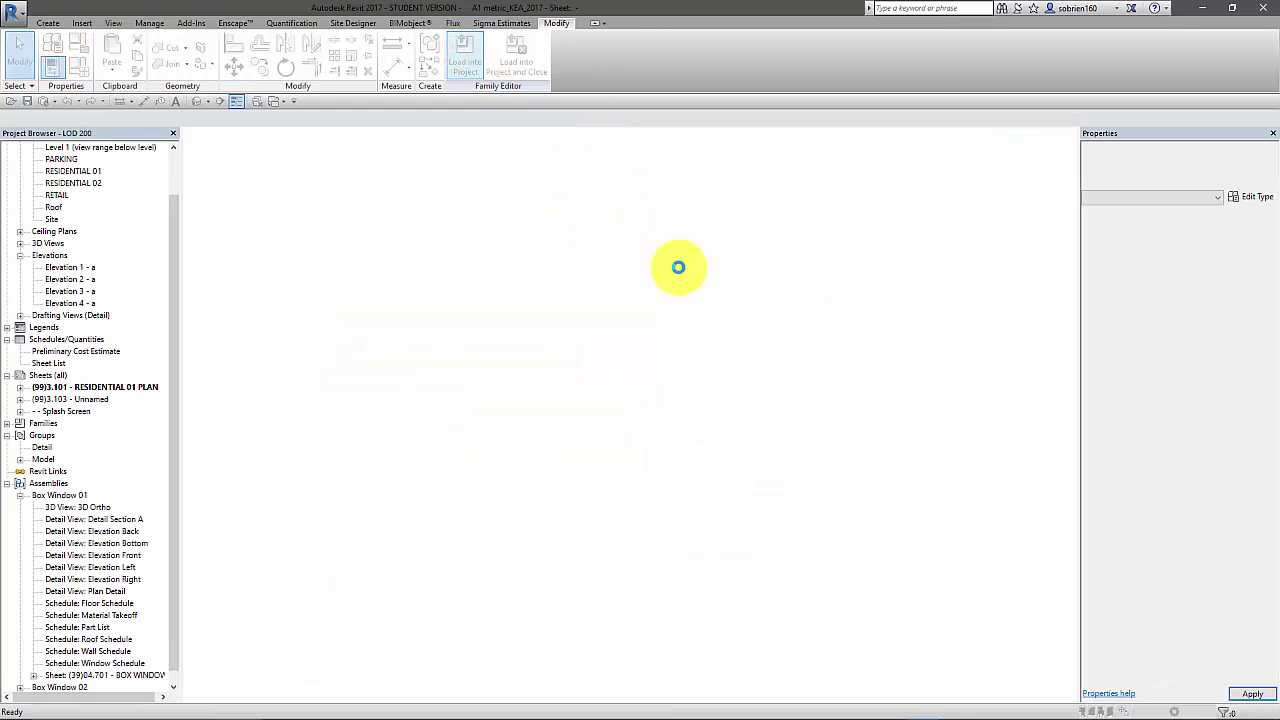
left_click(646, 372)
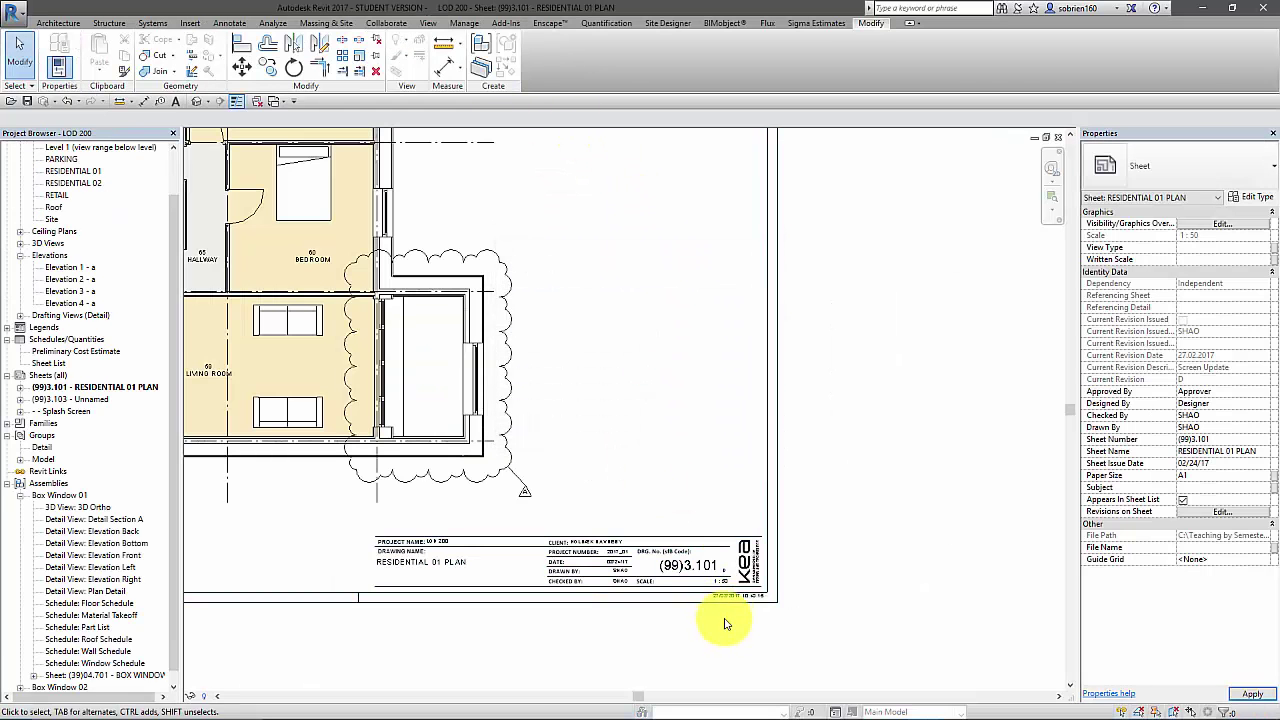
scroll(745, 490, "up", 6)
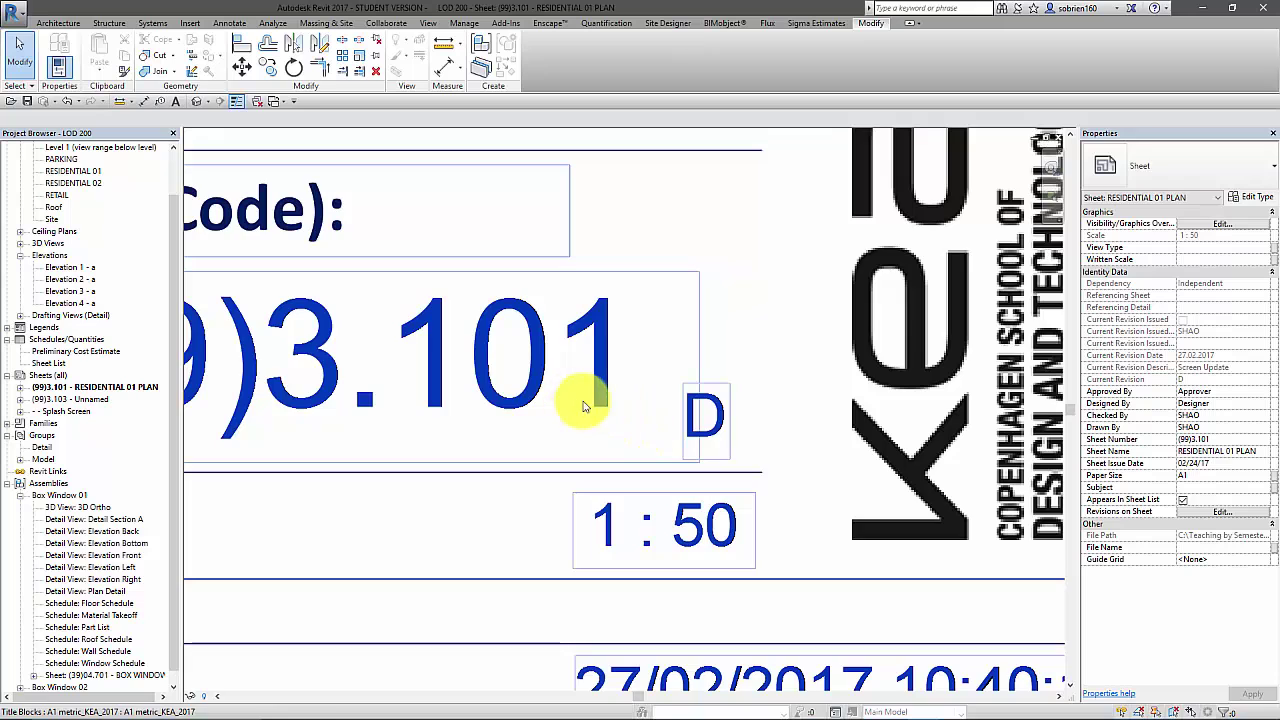
middle_click_drag(585, 405, 820, 434)
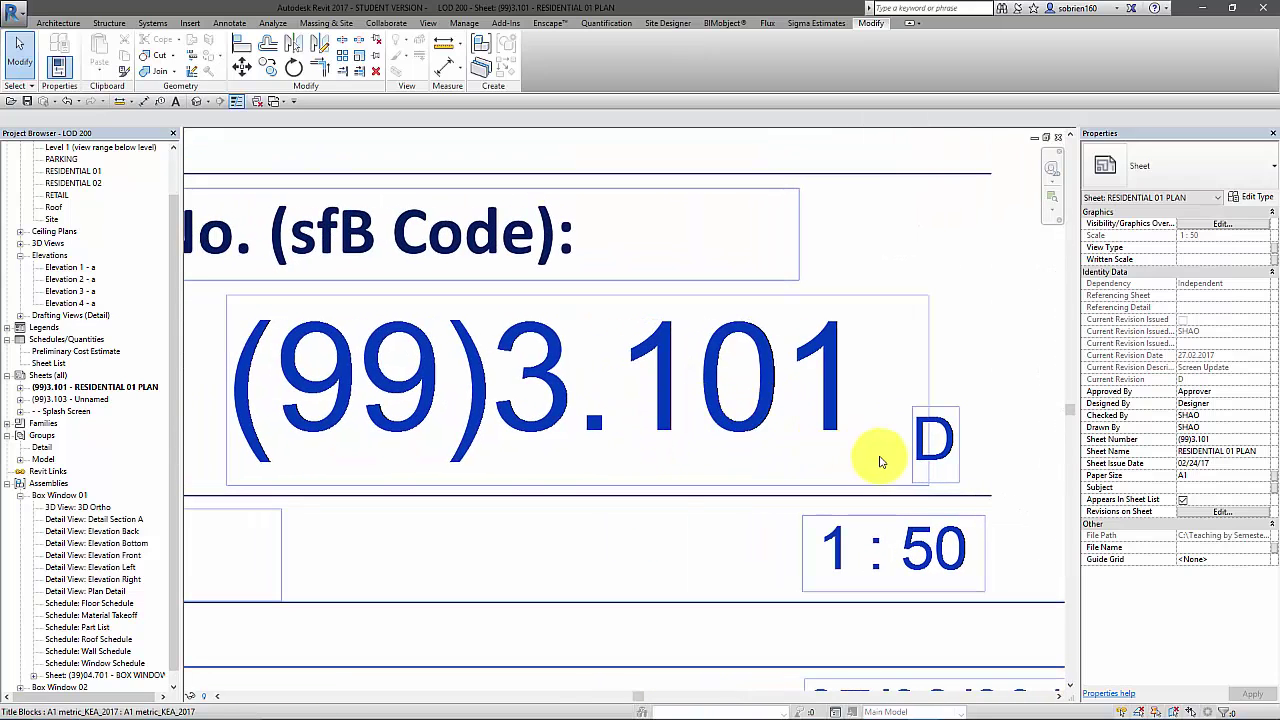
scroll(934, 470, "down", 8)
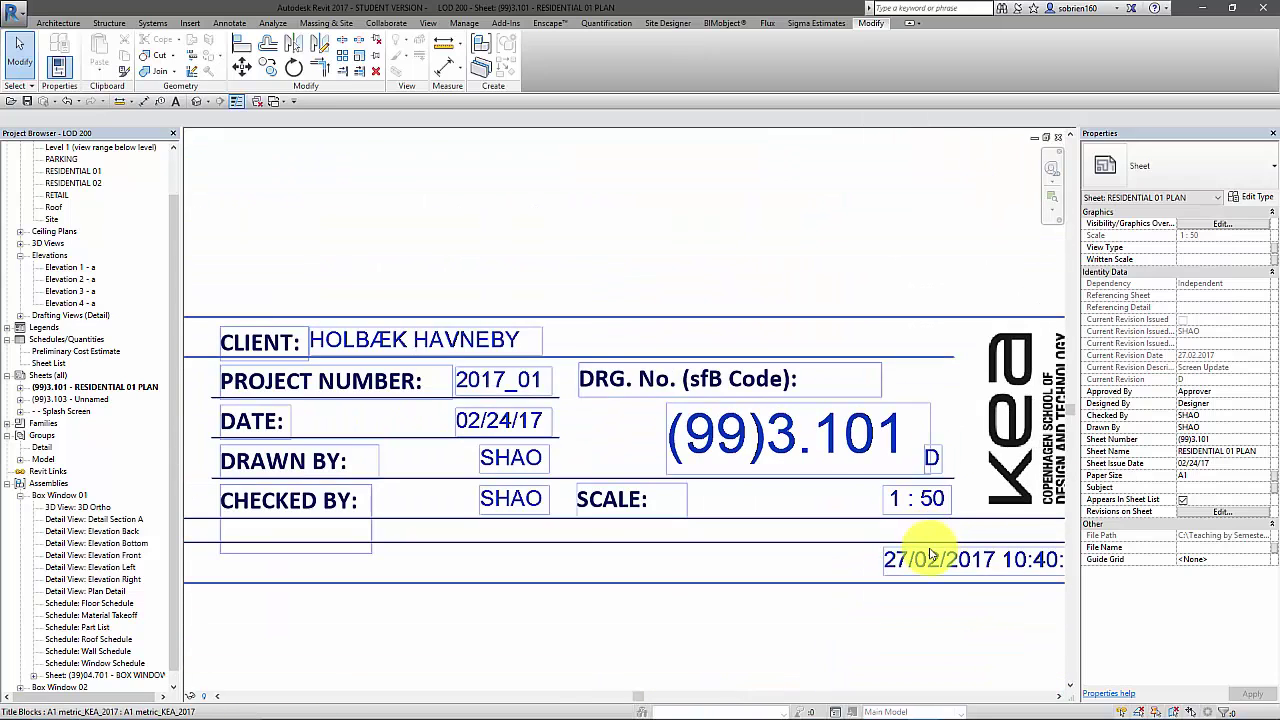
Step: Open sheet (99)3.103 - Unnamed and examine the revision label in its title block and the revision schedule
double_click(75, 399)
middle_click_drag(698, 565, 720, 456)
scroll(900, 436, "up", 3)
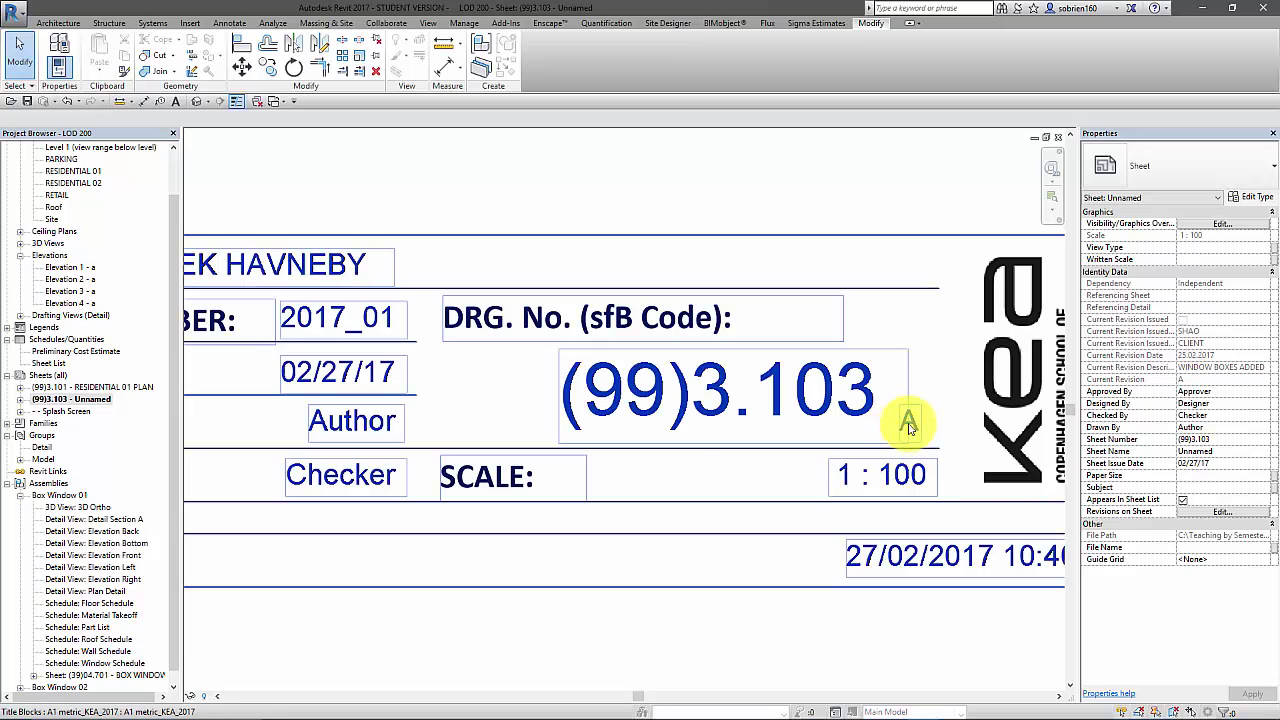
scroll(906, 454, "down", 6)
scroll(790, 345, "up", 4)
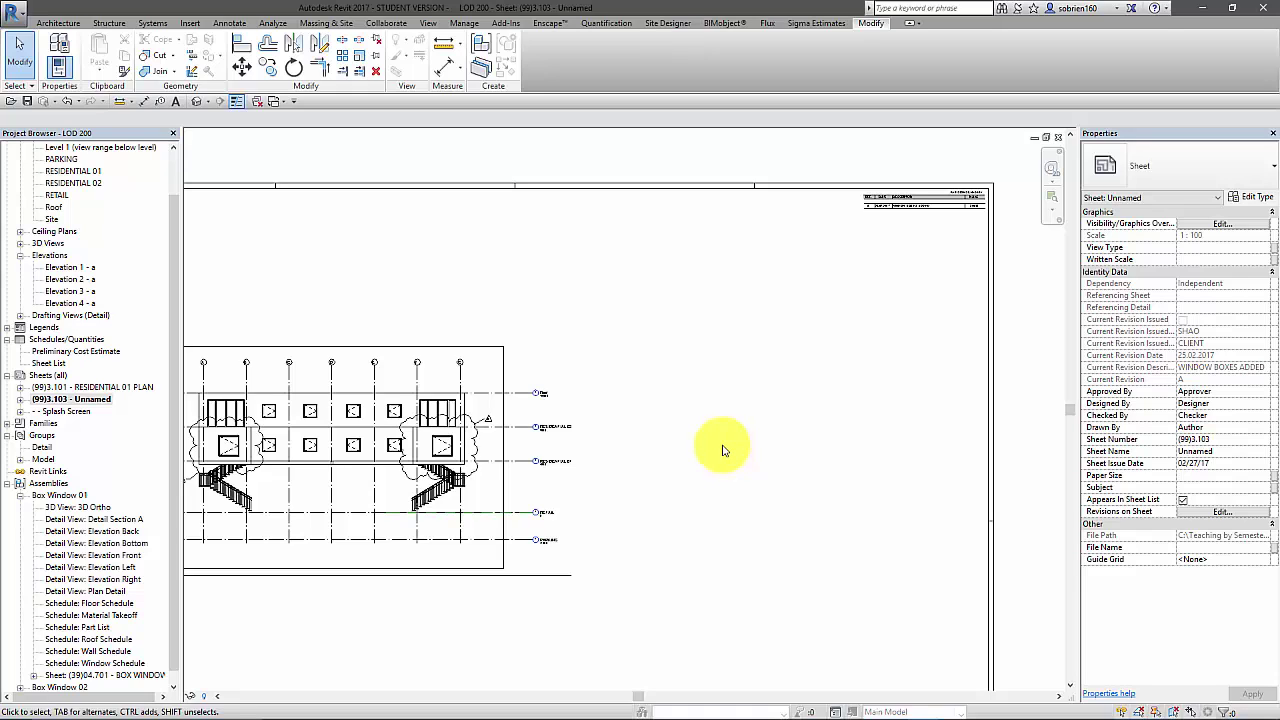
mouse_move(893, 712)
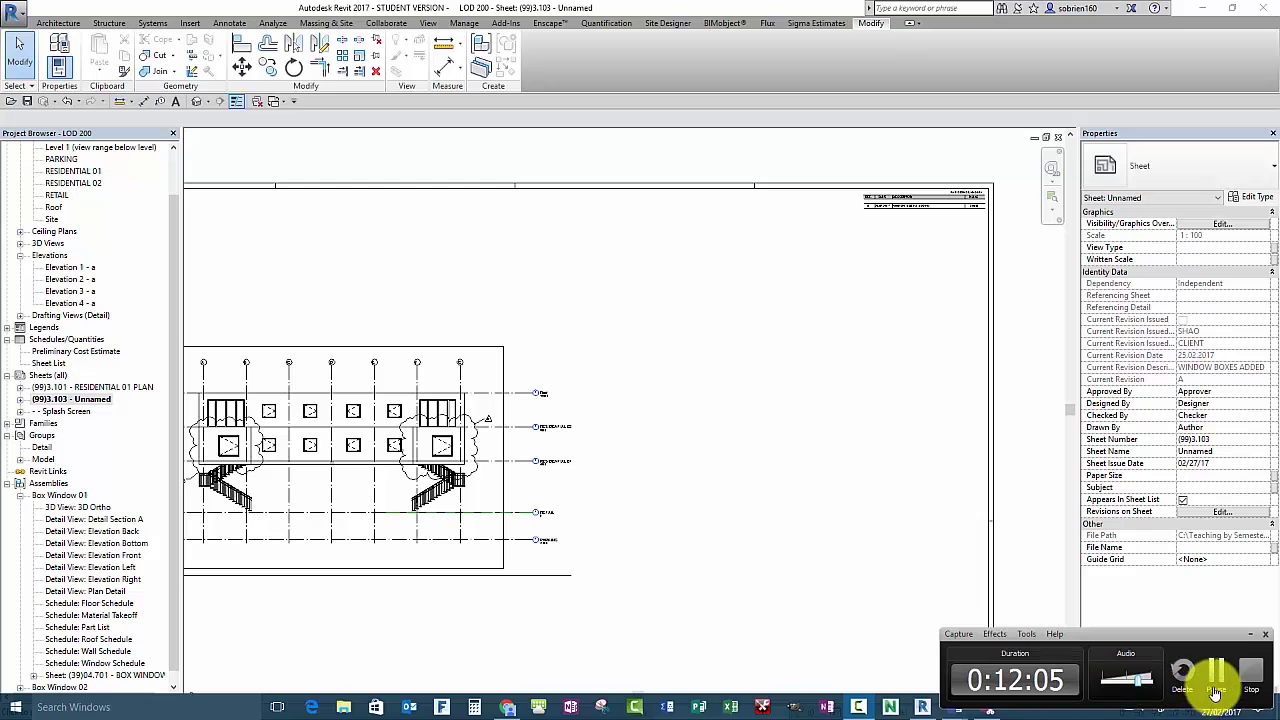
Step: Examine the full (99)3.103 sheet, including its title block and the clouded, tagged revisions on the elevation
scroll(823, 434, "down", 3)
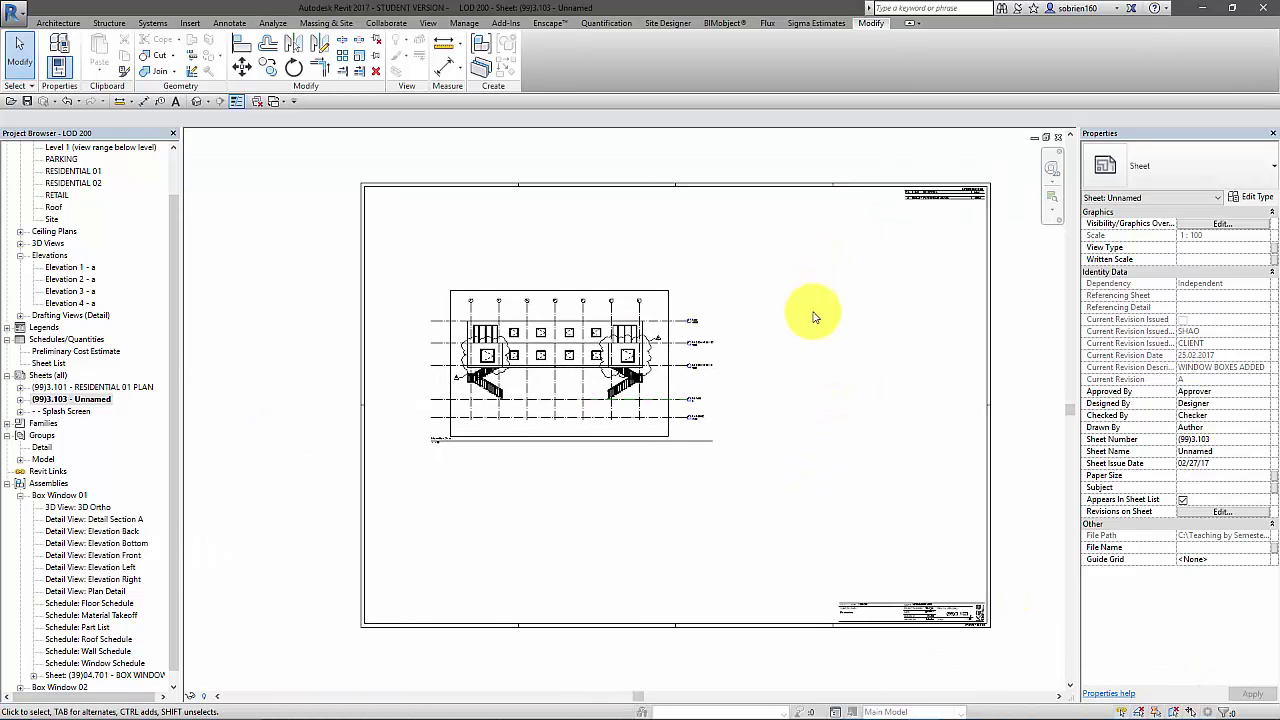
scroll(860, 350, "up", 4)
middle_click_drag(929, 529, 797, 346)
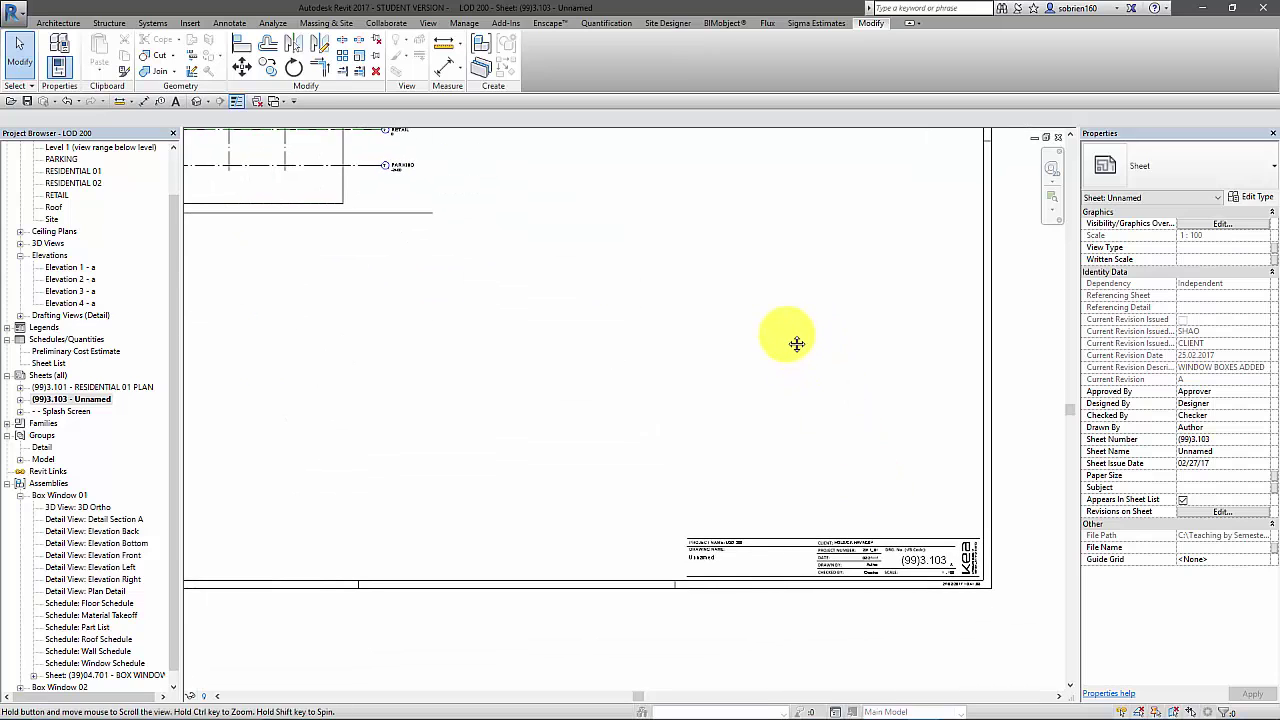
scroll(746, 371, "down", 2)
middle_click_drag(652, 337, 809, 471)
scroll(700, 429, "up", 6)
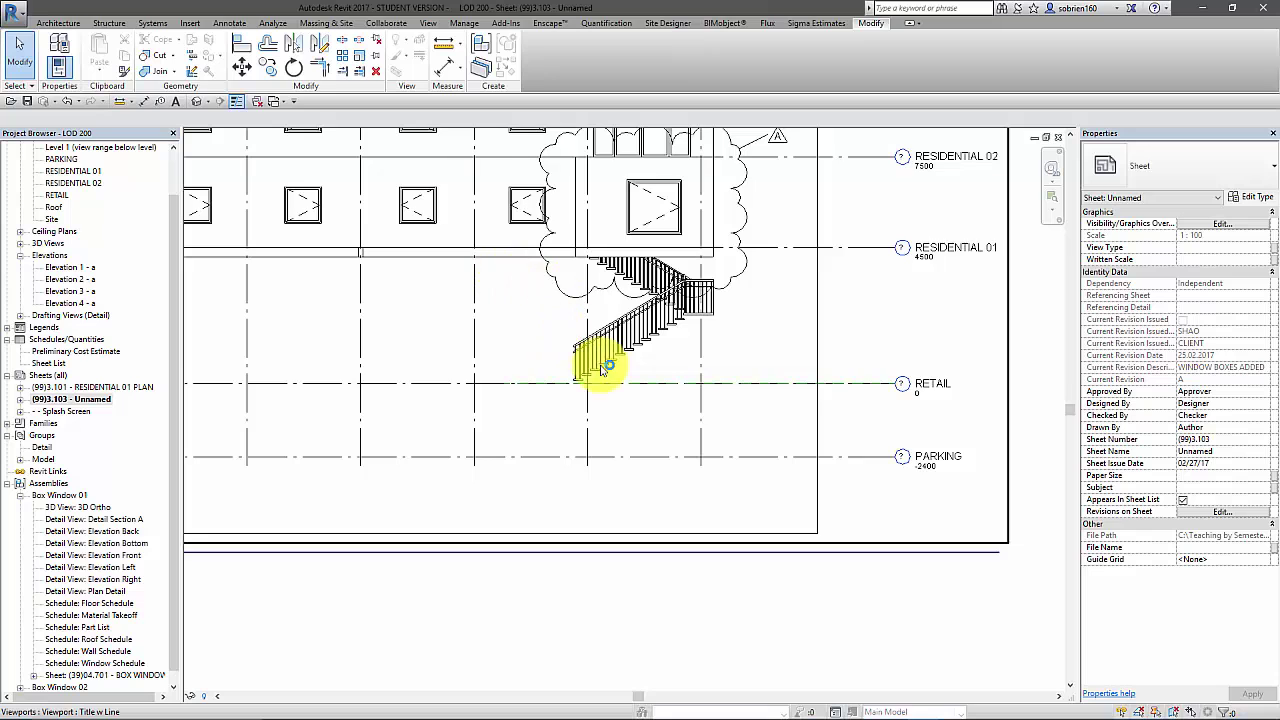
scroll(600, 350, "up", 4)
scroll(640, 368, "down", 6)
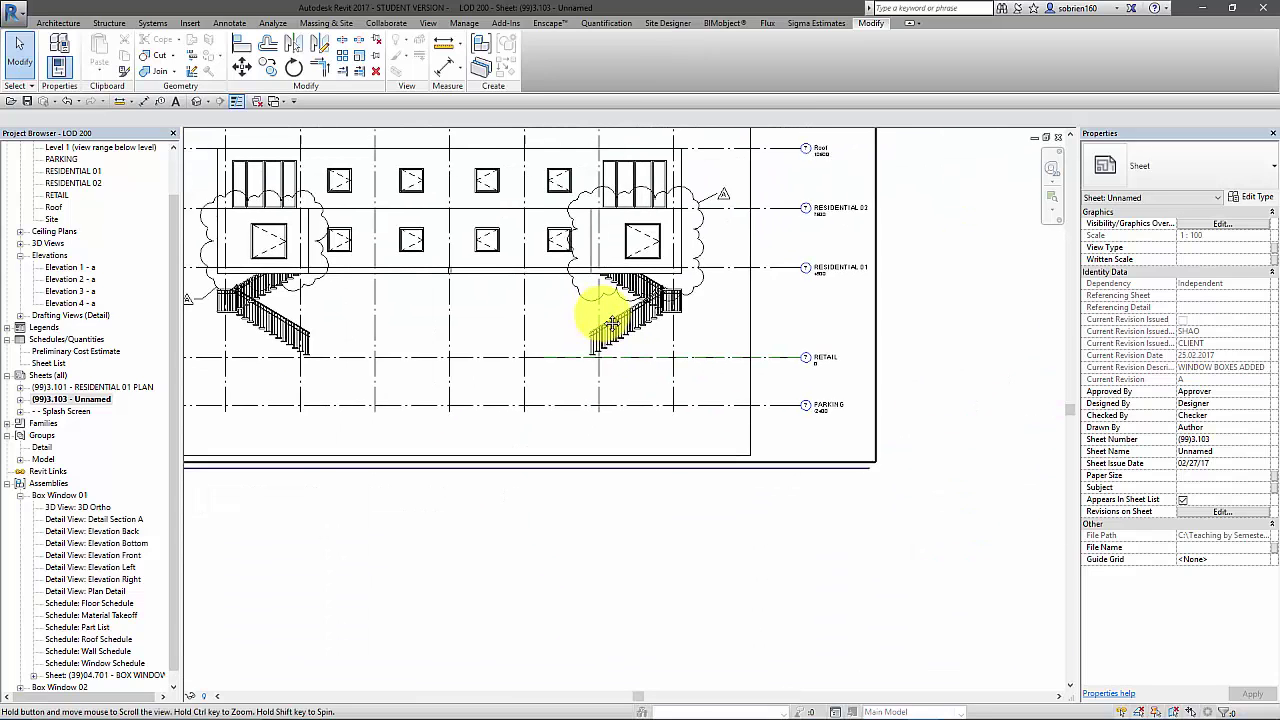
Step: Close the open sheet and elevation views and the title block family A1 metric_KEA_2017 without saving its changes, keeping the Splash Screen sheet open
left_click(1060, 140)
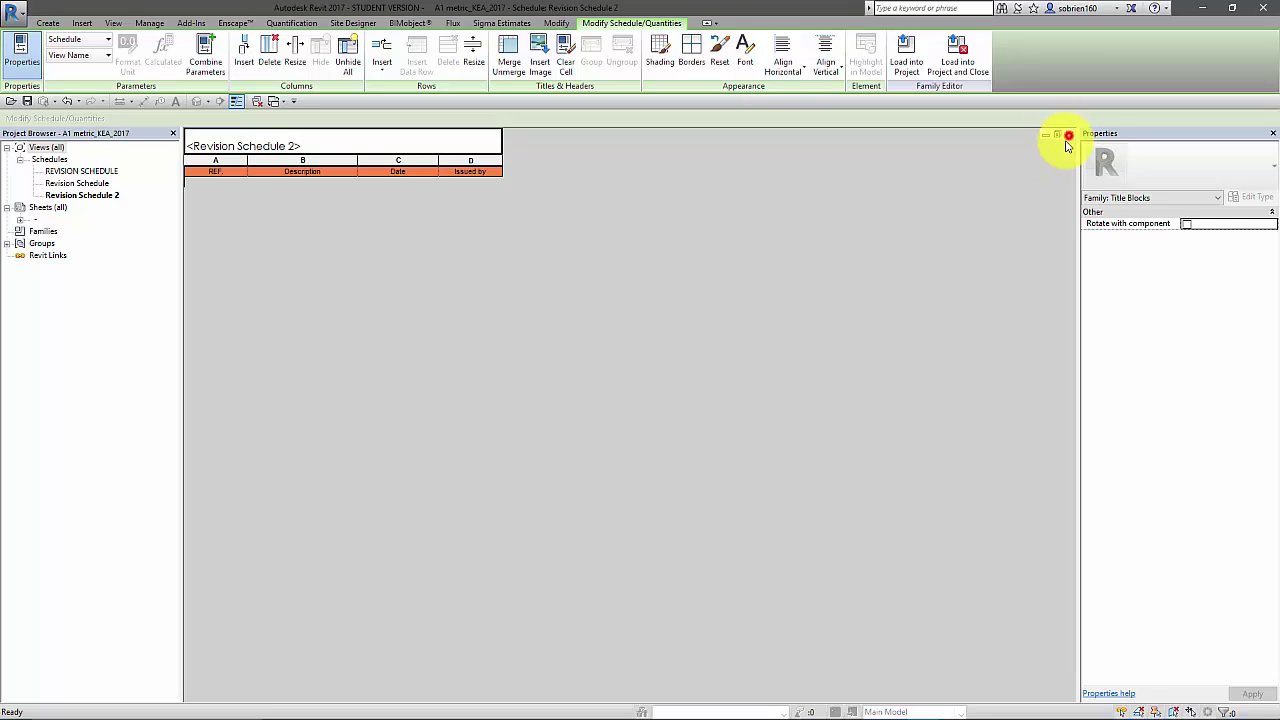
left_click(1066, 141)
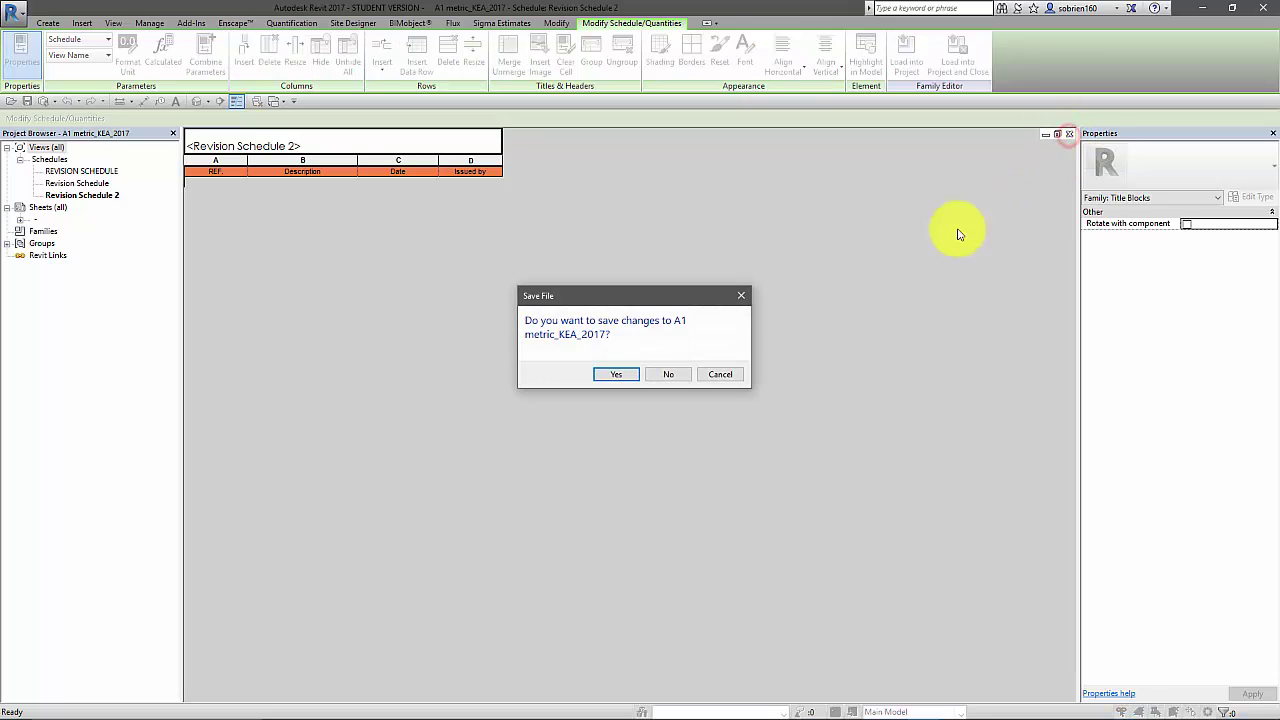
left_click(680, 375)
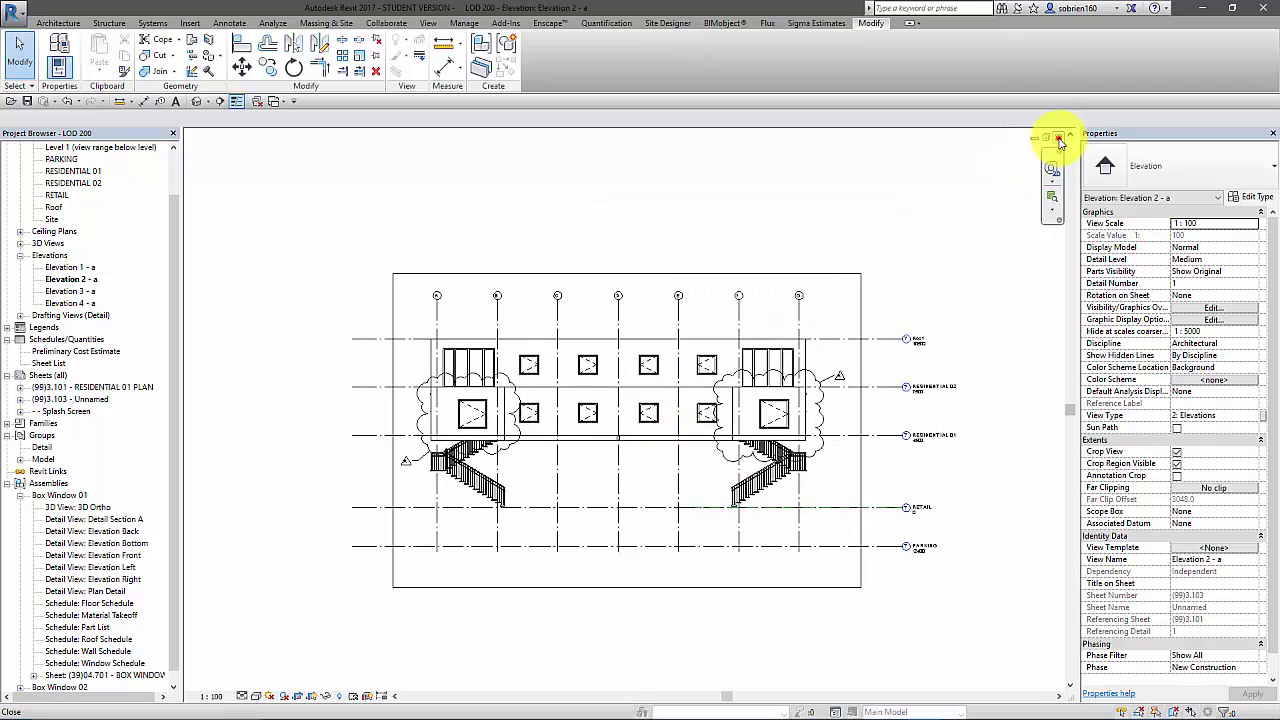
left_click(1059, 138)
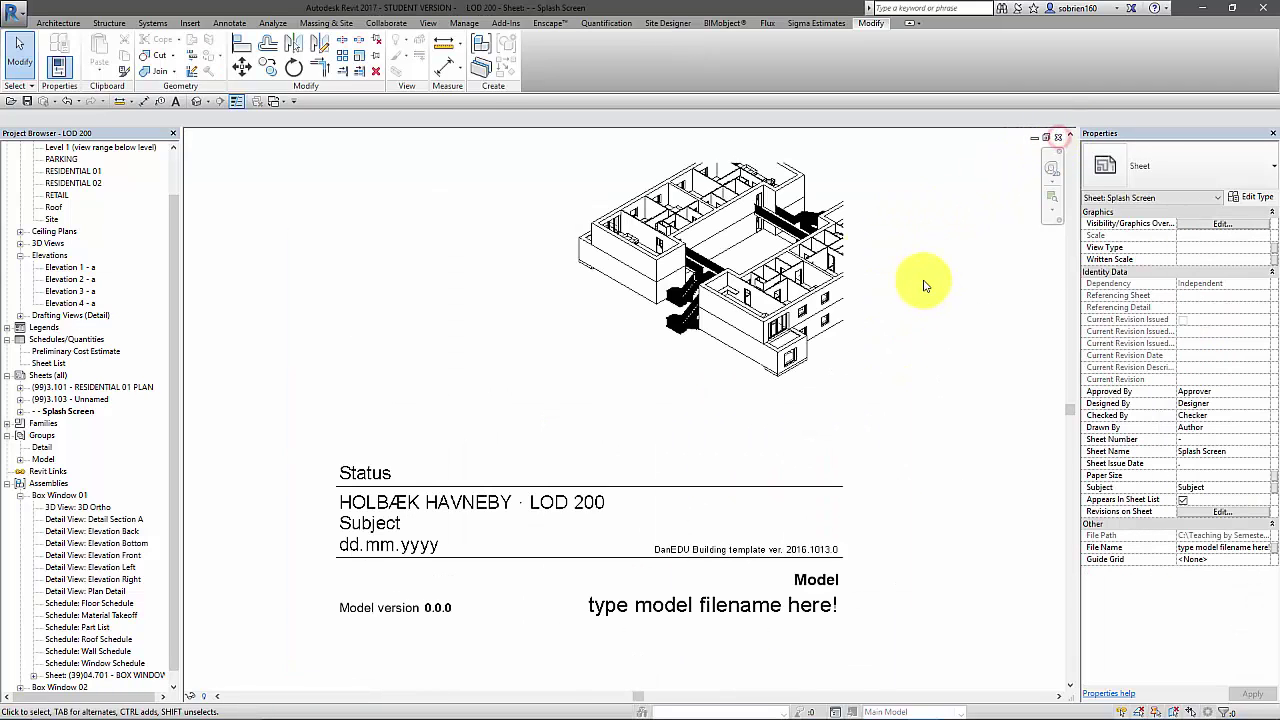
Step: Close the LOD 200 project, saving its changes, and open the recent project LOD 300_FACADE PACKAGE
left_click(1057, 139)
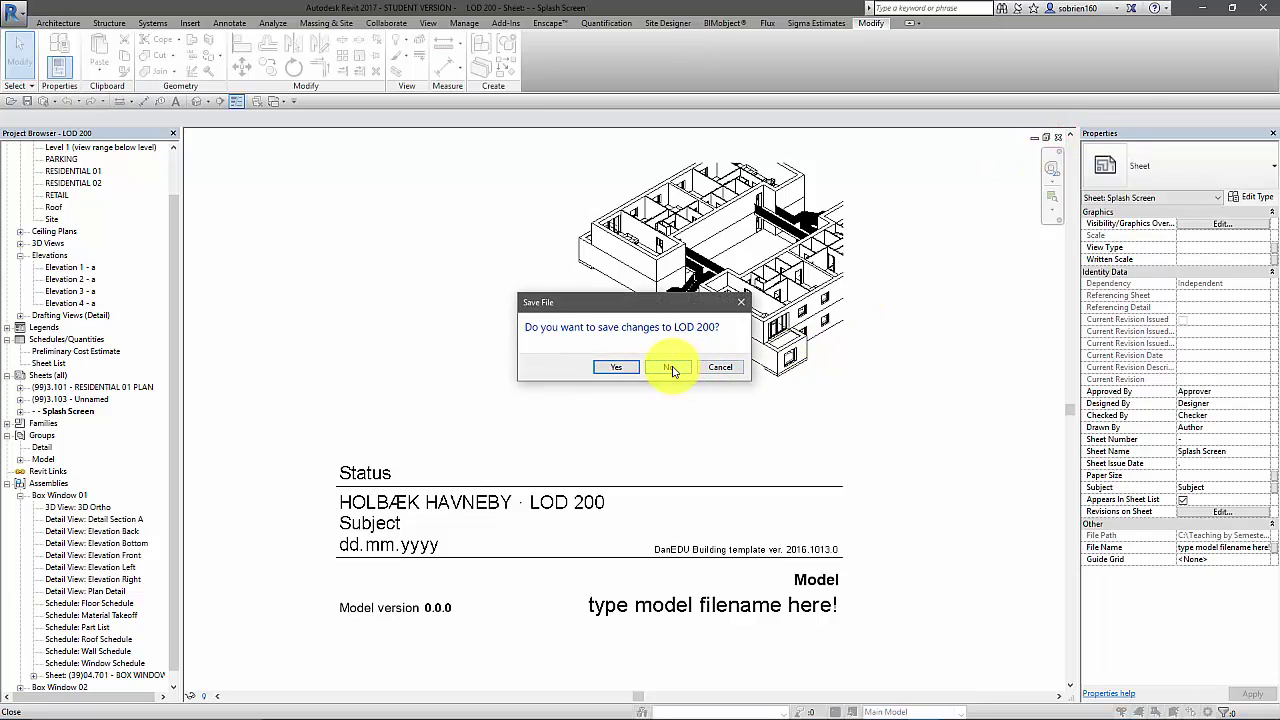
left_click(599, 367)
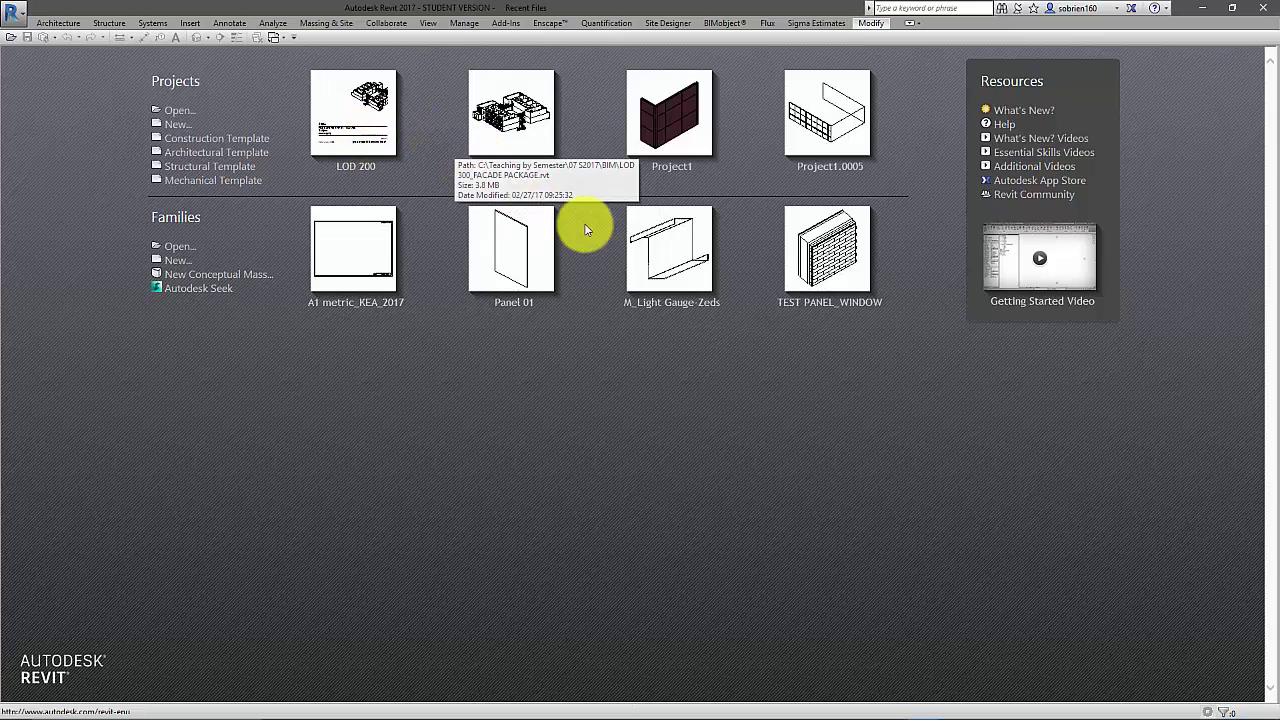
left_click(496, 169)
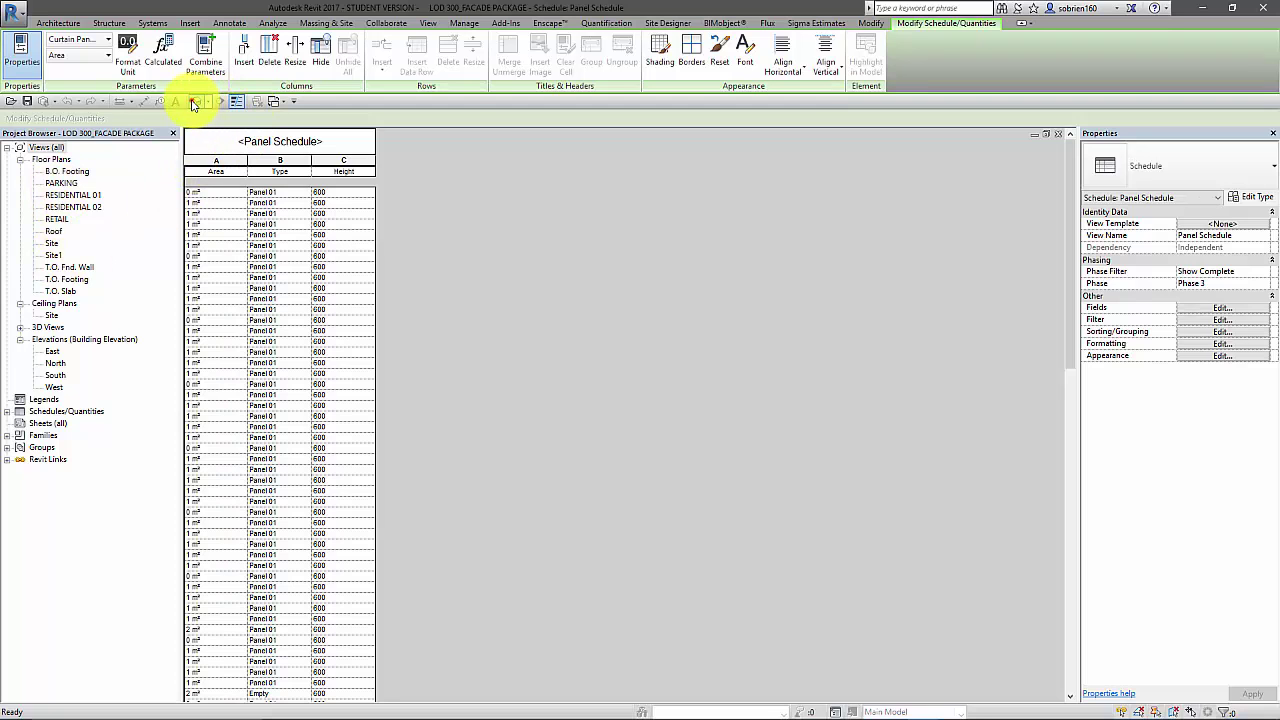
Step: Switch to the default 3D view and delete the Panellised Cladding curtain wall from the building's facade
left_click(194, 102)
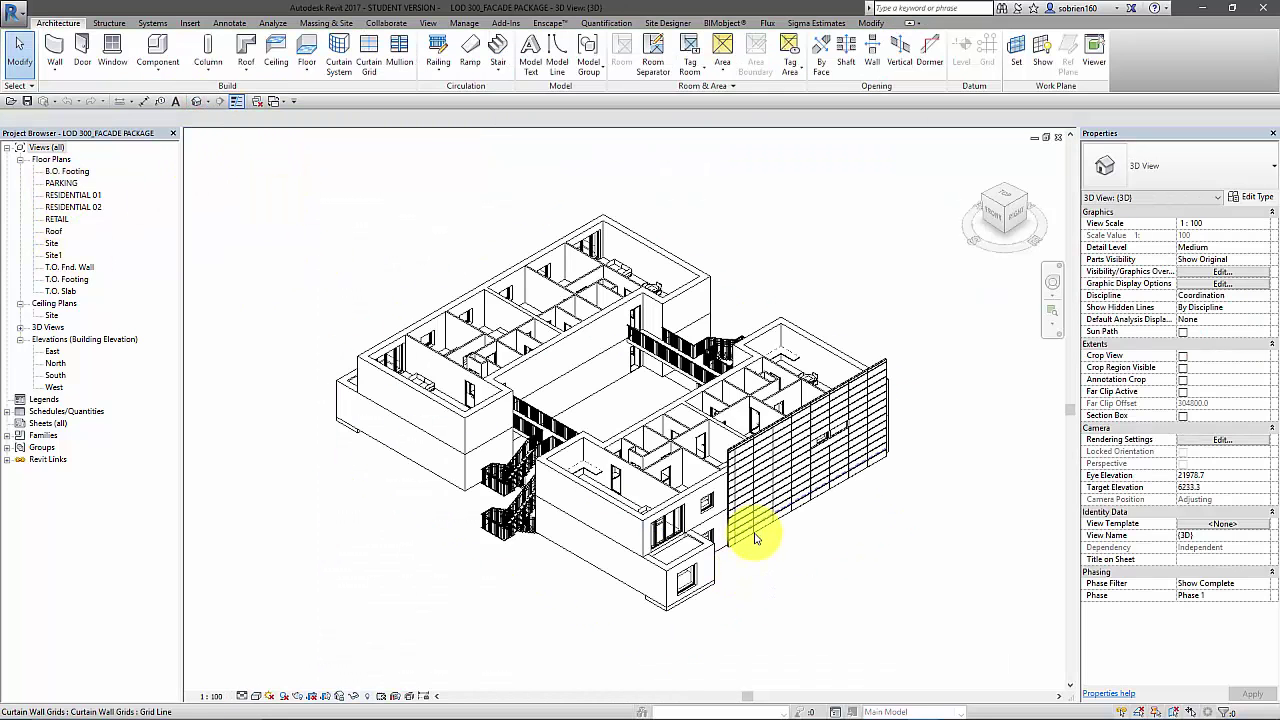
left_click(751, 541)
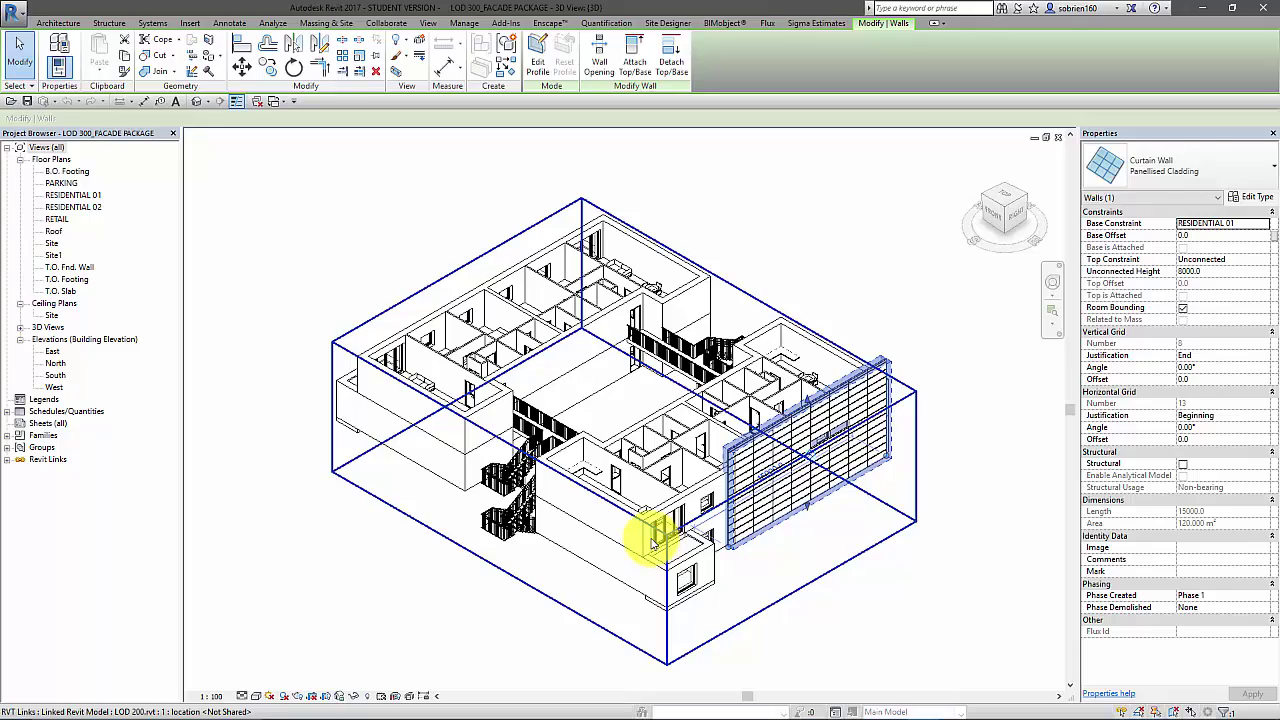
key("Escape")
scroll(751, 446, "up", 4)
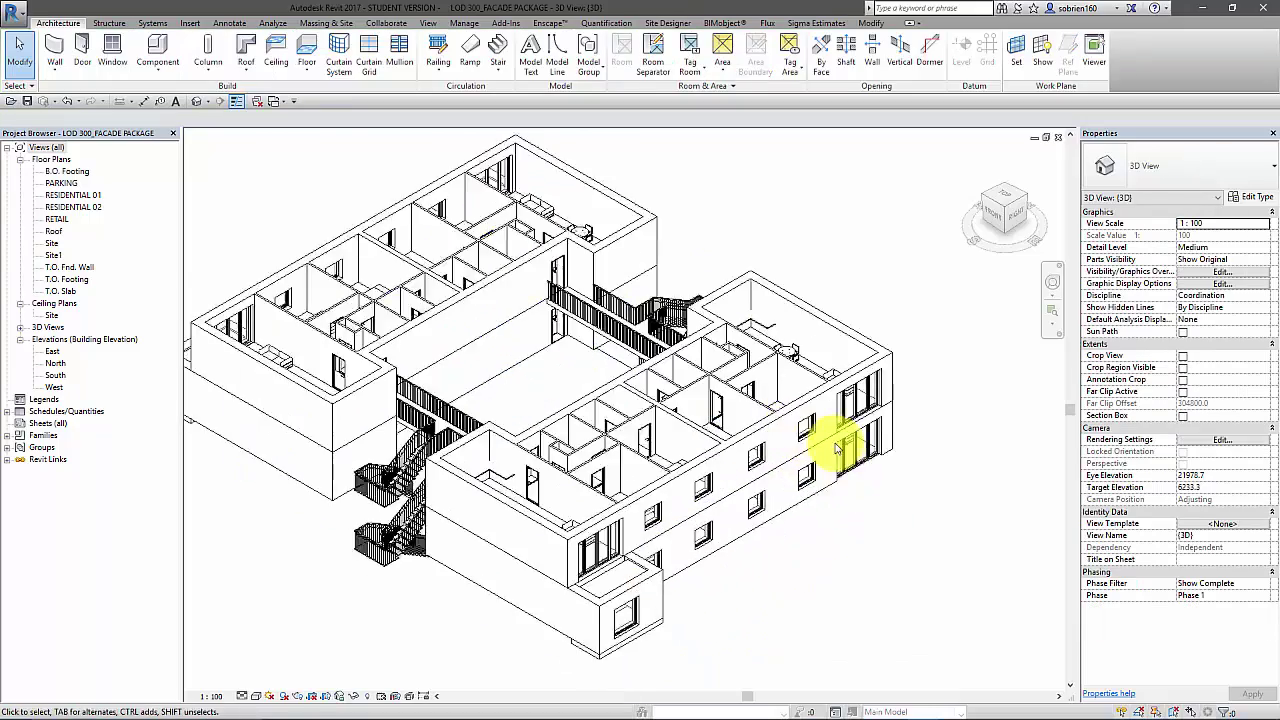
Step: Display the linked model LOD 200.rvt as halftone and underlay in the 3D view's visibility/graphic overrides
scroll(836, 447, "up", 2)
scroll(829, 380, "down", 2)
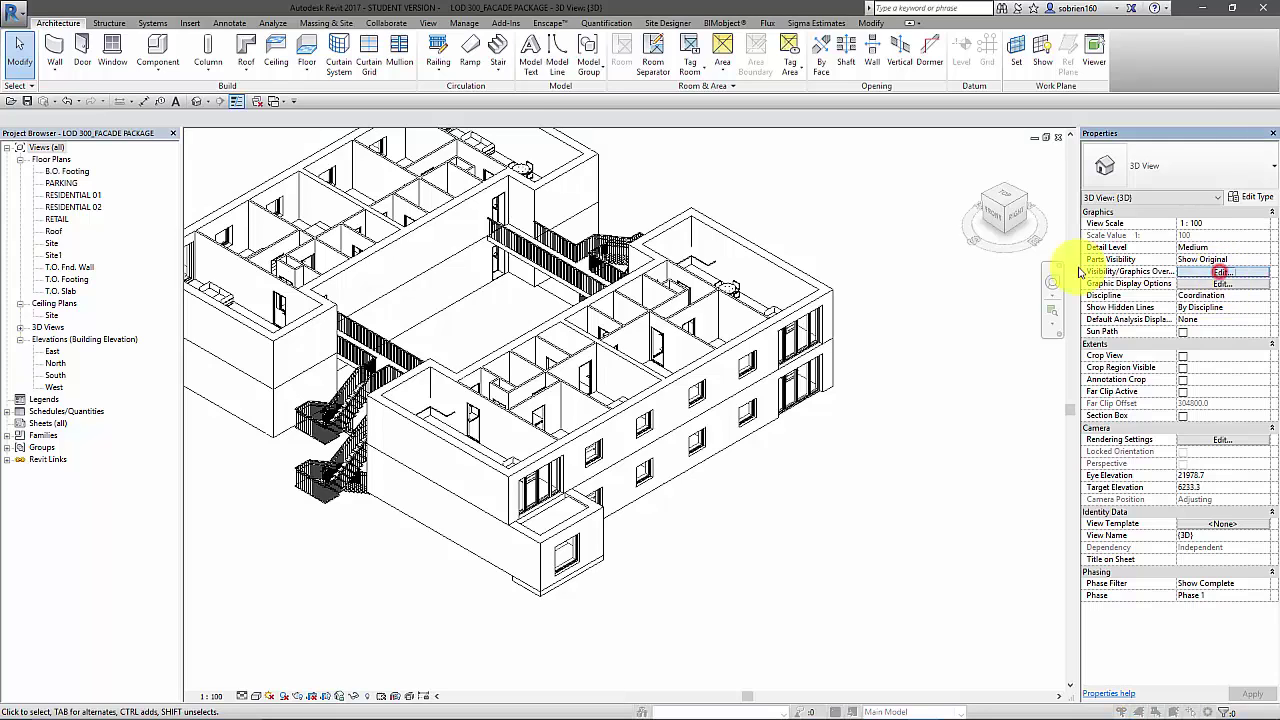
left_click(1219, 272)
left_click(922, 130)
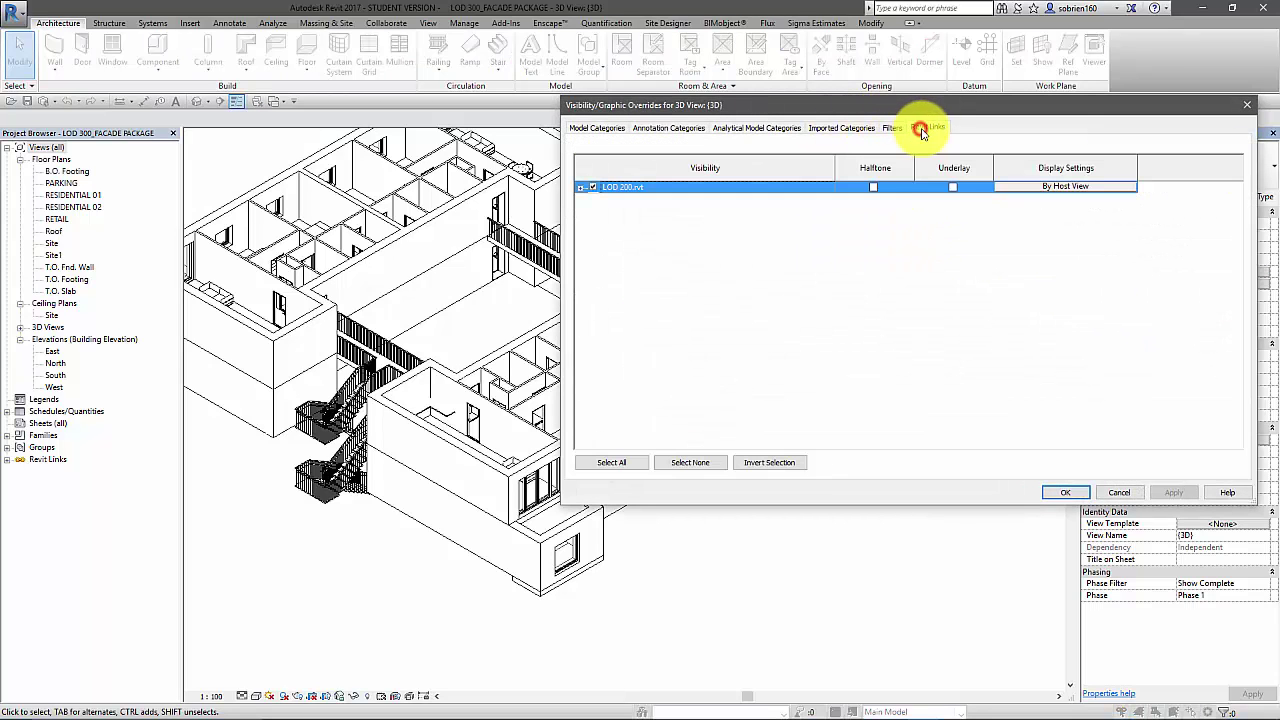
left_click(877, 187)
left_click(952, 187)
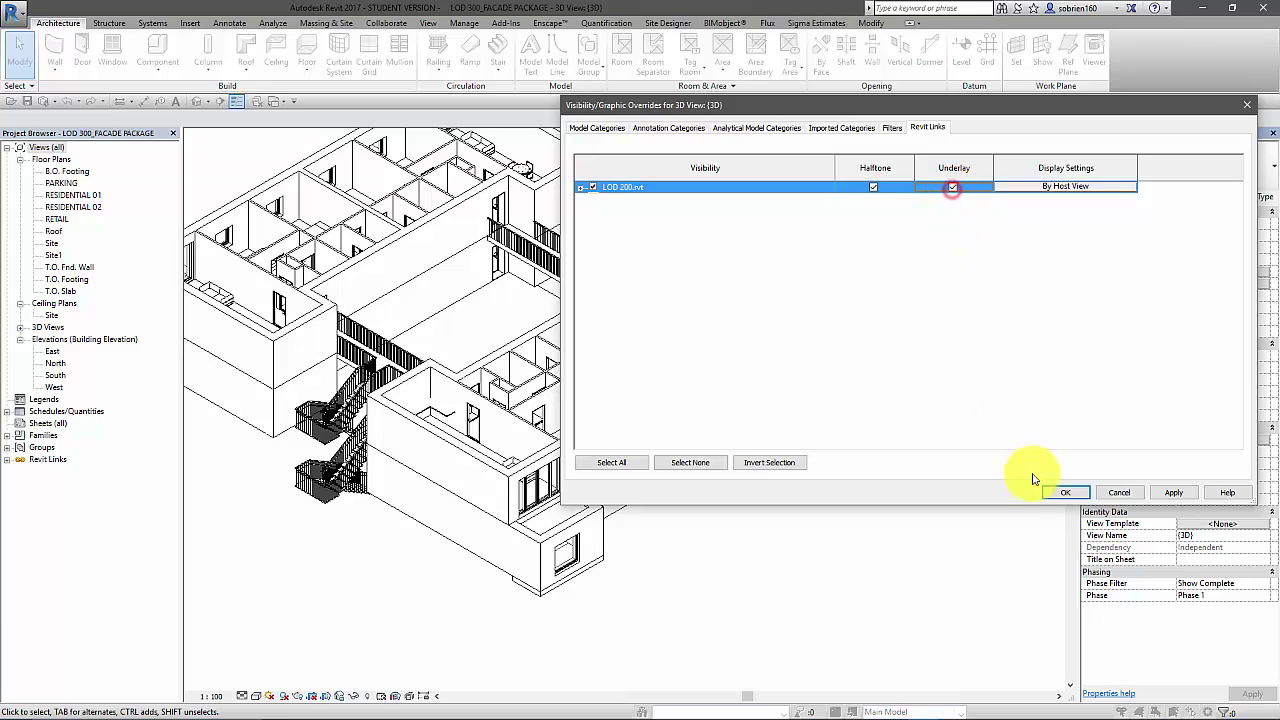
left_click(1055, 494)
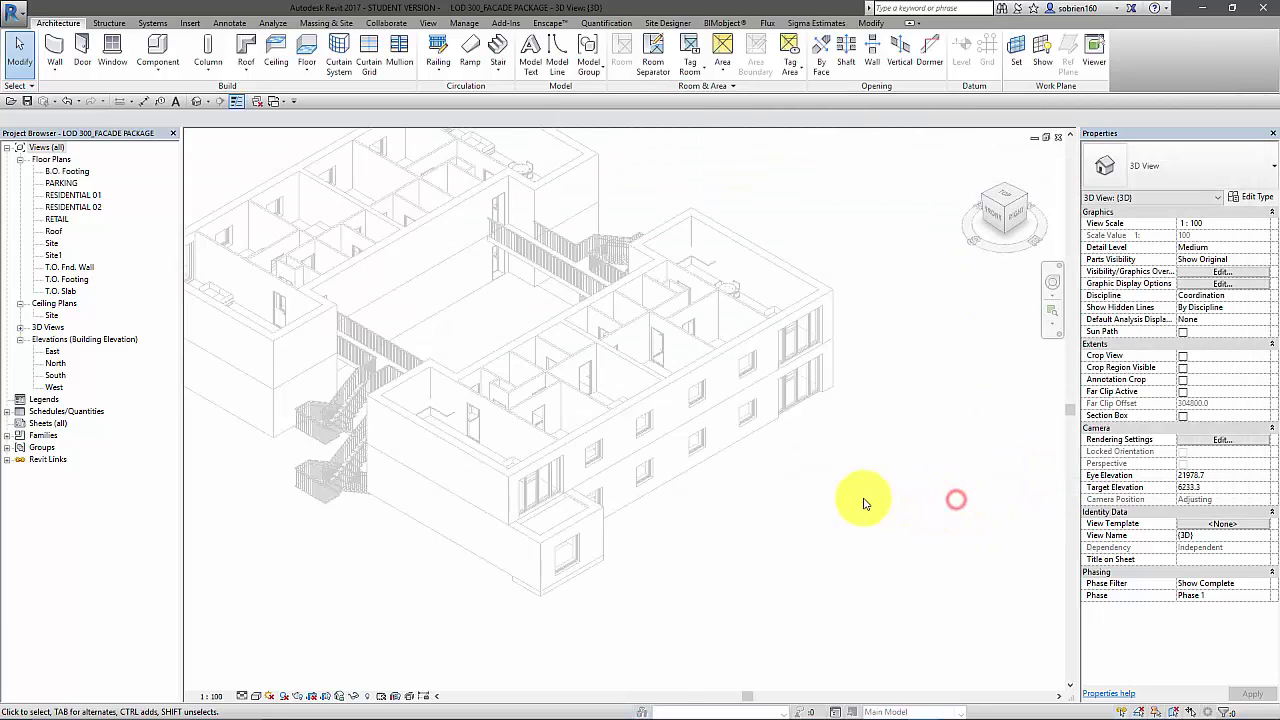
Step: Set the 3D view's visual style to Shaded and look over the linked building's window facade
scroll(814, 500, "up", 5)
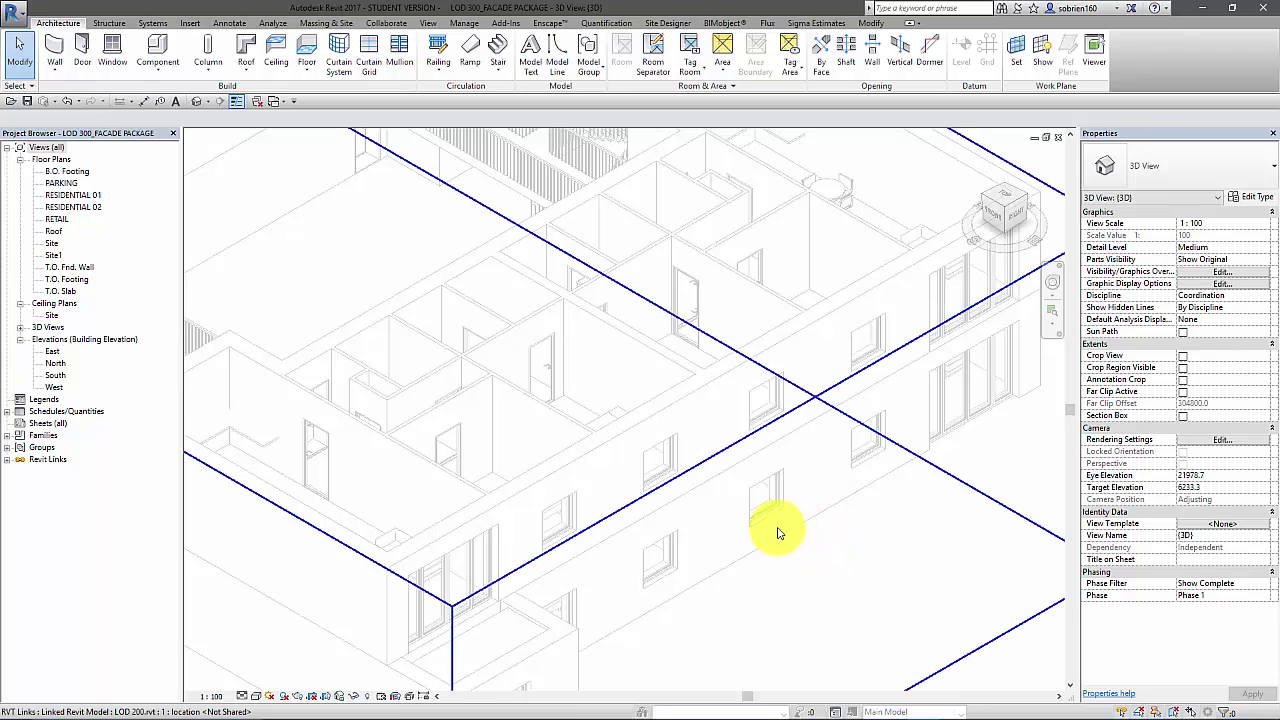
middle_click_drag(267, 378, 271, 354)
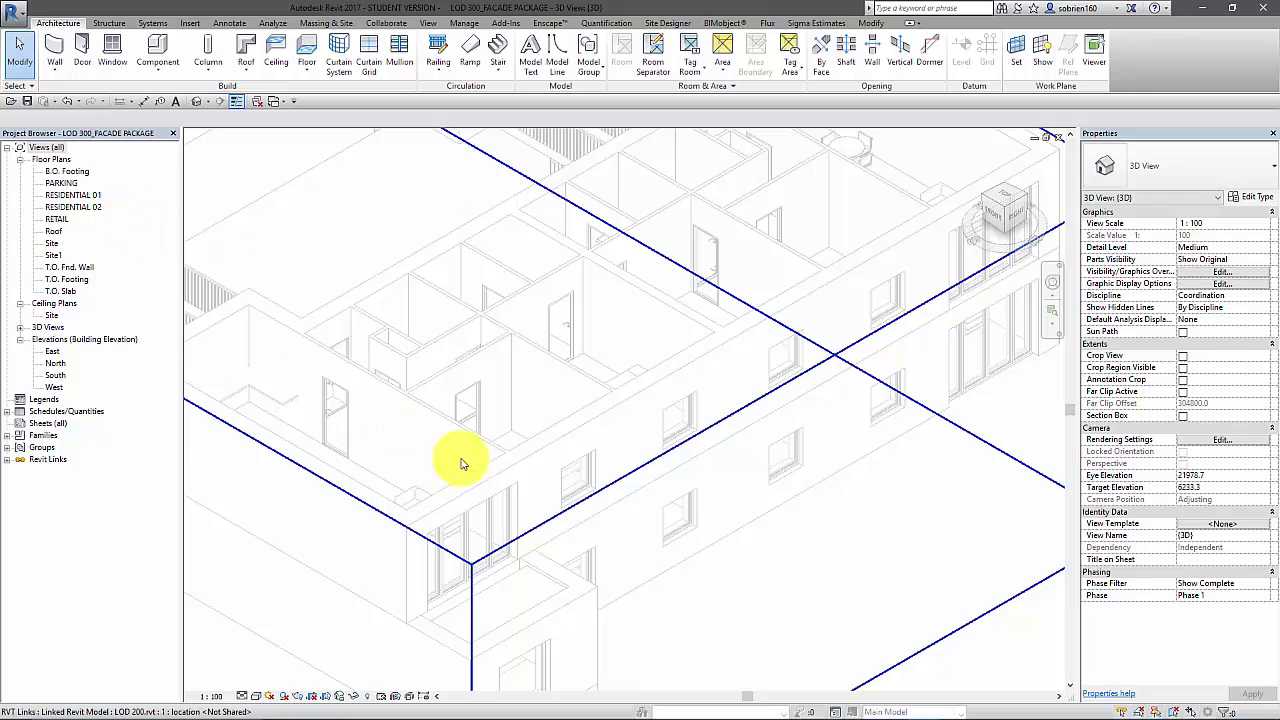
scroll(450, 520, "down", 3)
middle_click_drag(990, 610, 991, 606)
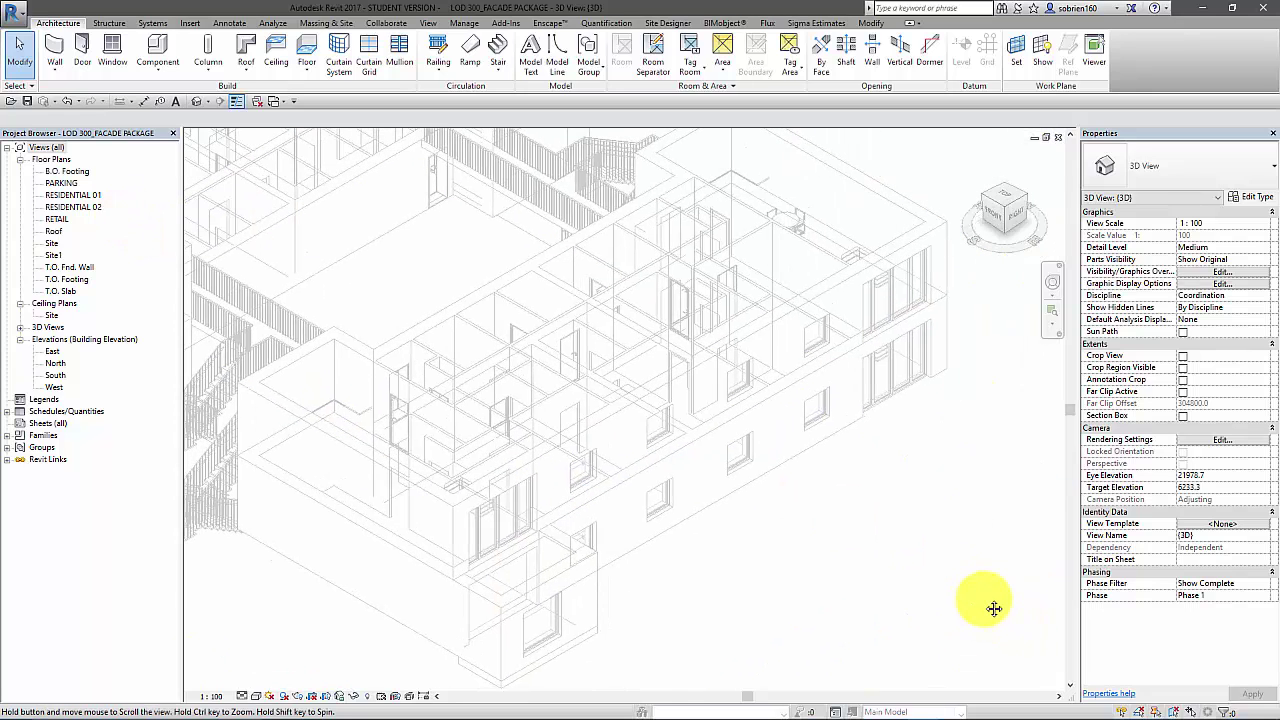
left_click(254, 697)
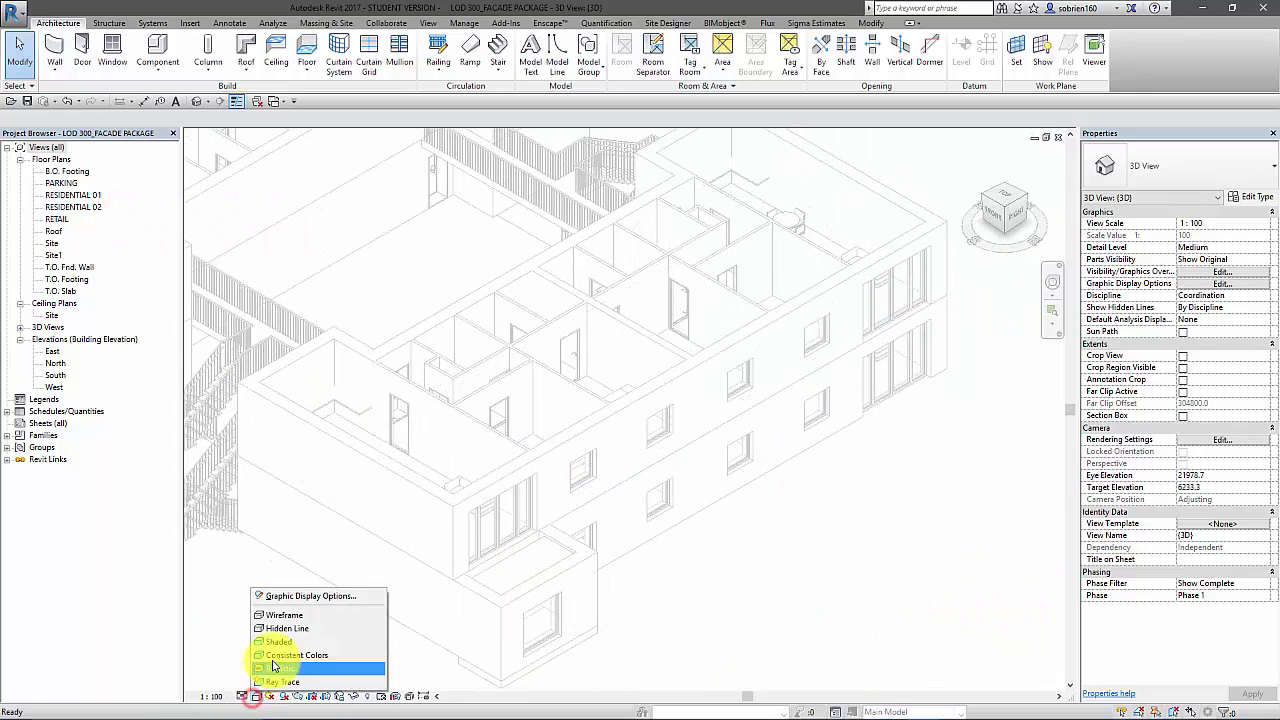
left_click(286, 640)
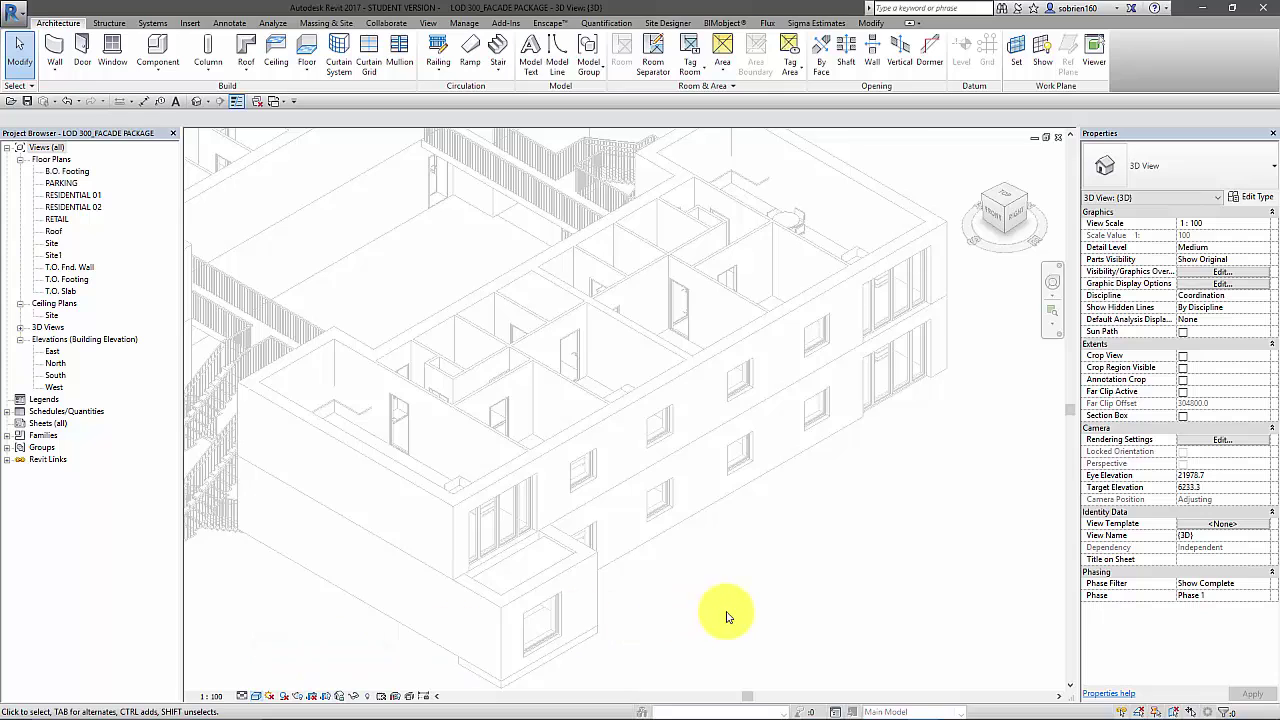
left_click(254, 697)
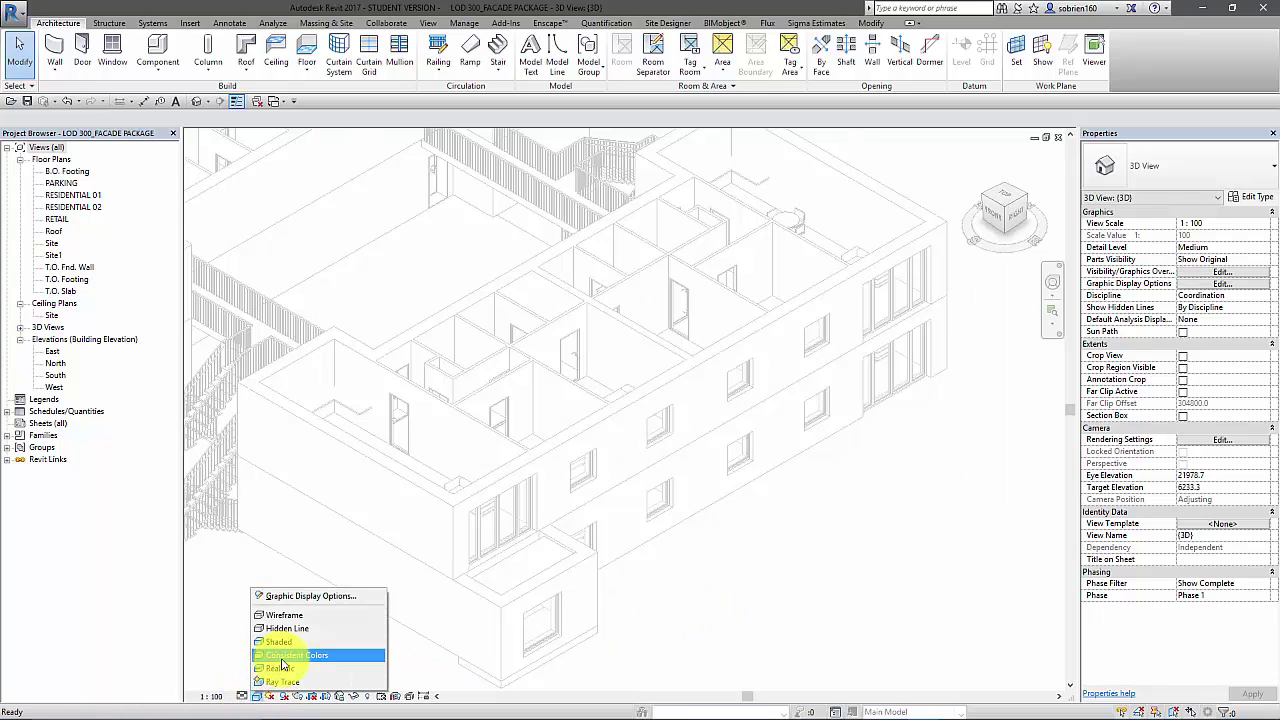
left_click(737, 618)
scroll(798, 604, "up", 3)
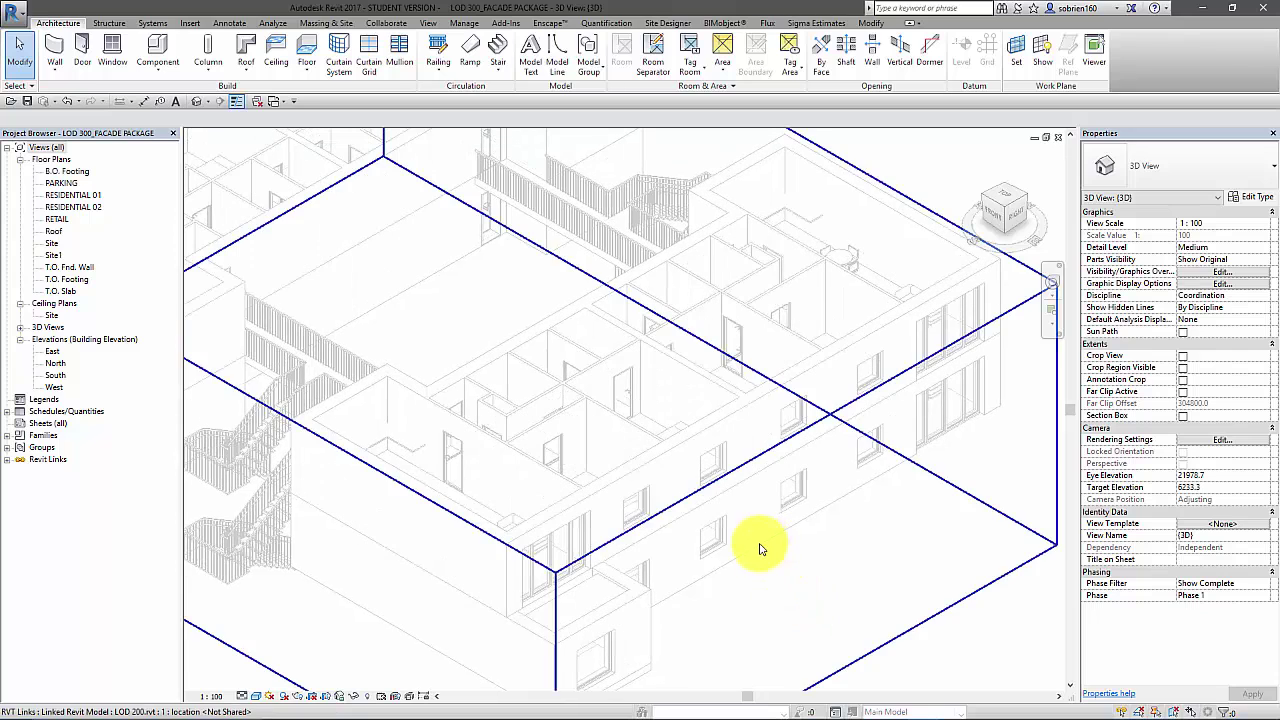
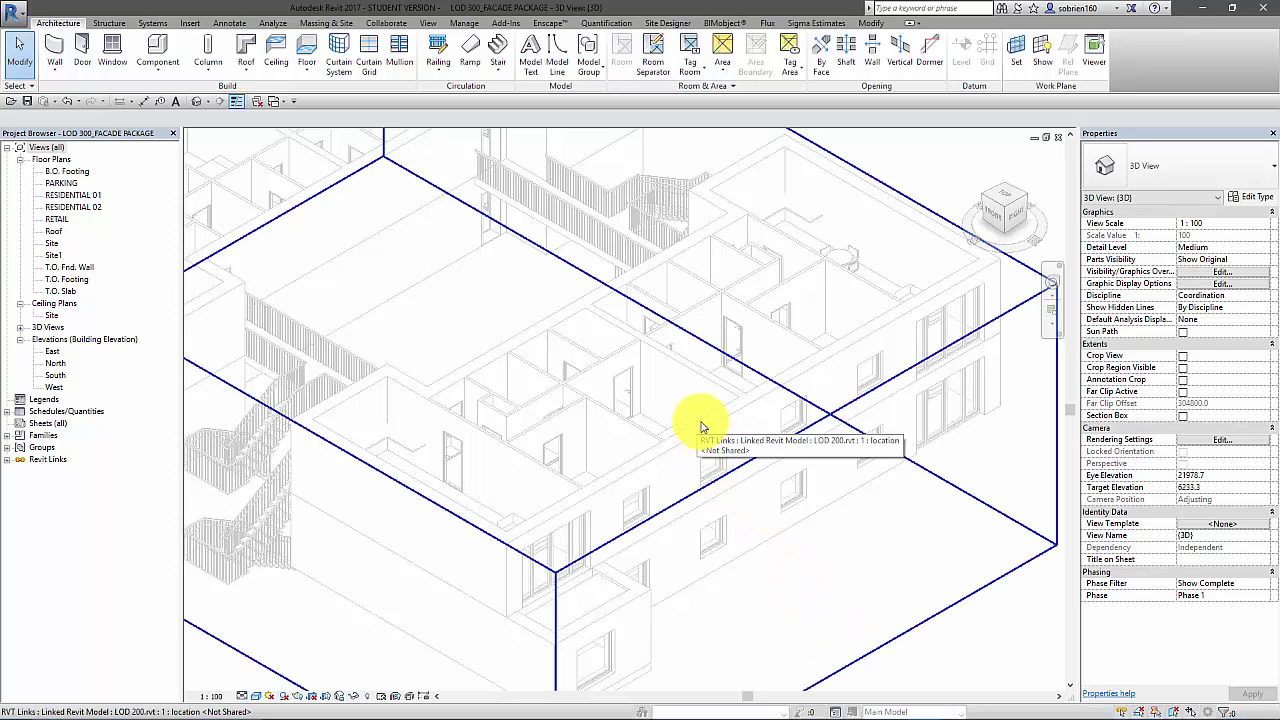
scroll(895, 535, "up", 4)
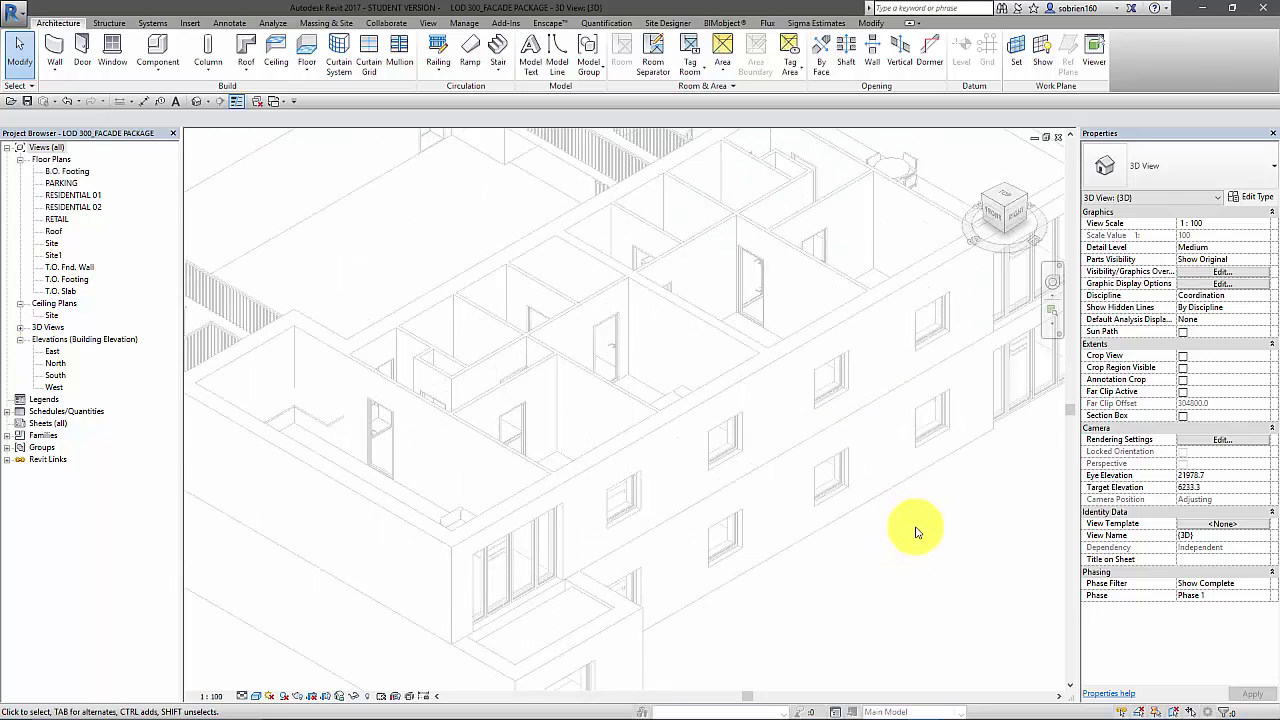
middle_click_drag(903, 539, 874, 563)
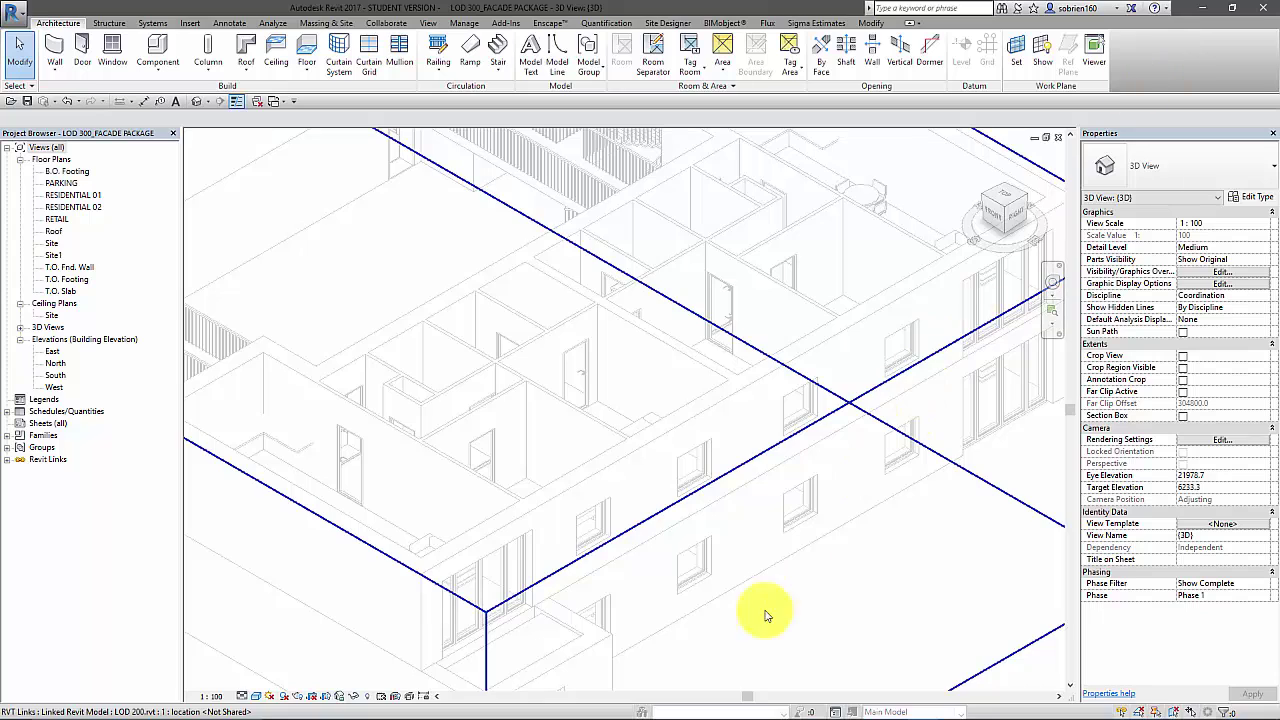
Step: Switch to Chrome to read the Design for Prefabricated Construction slide of the prefabricated systems presentation, and return to Revit
mouse_move(660, 703)
mouse_move(510, 712)
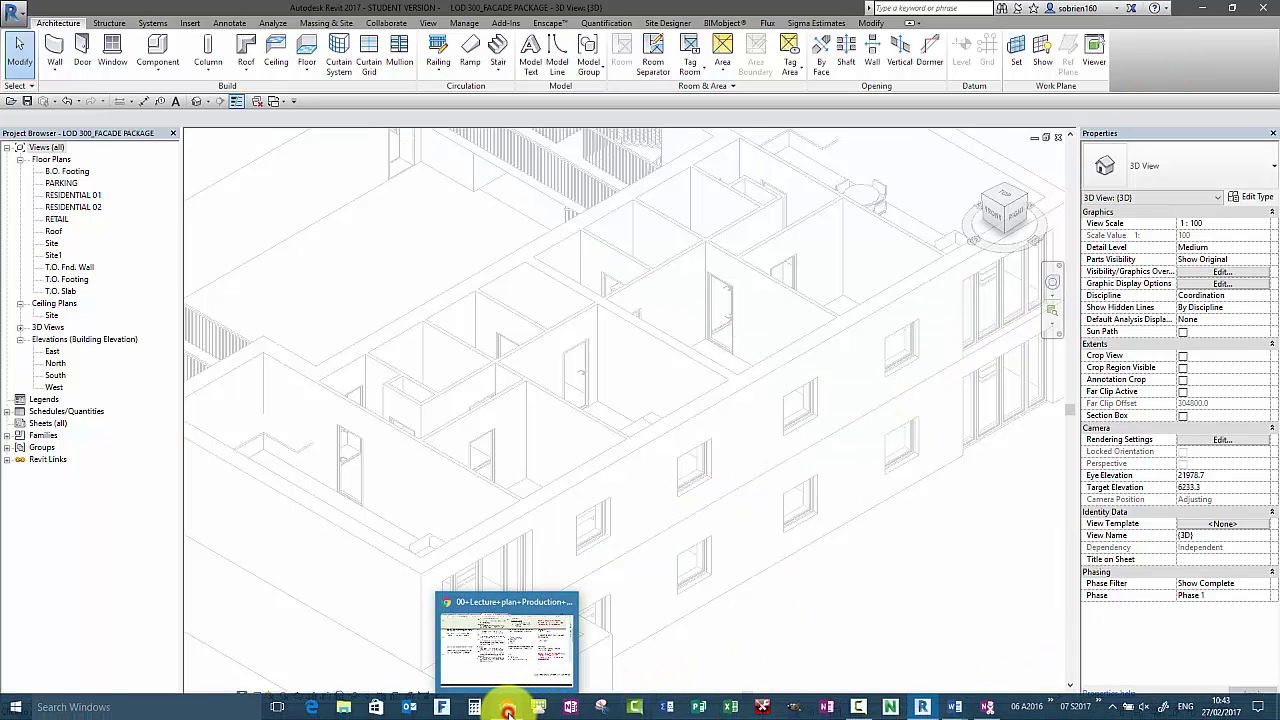
left_click(508, 710)
left_click(585, 10)
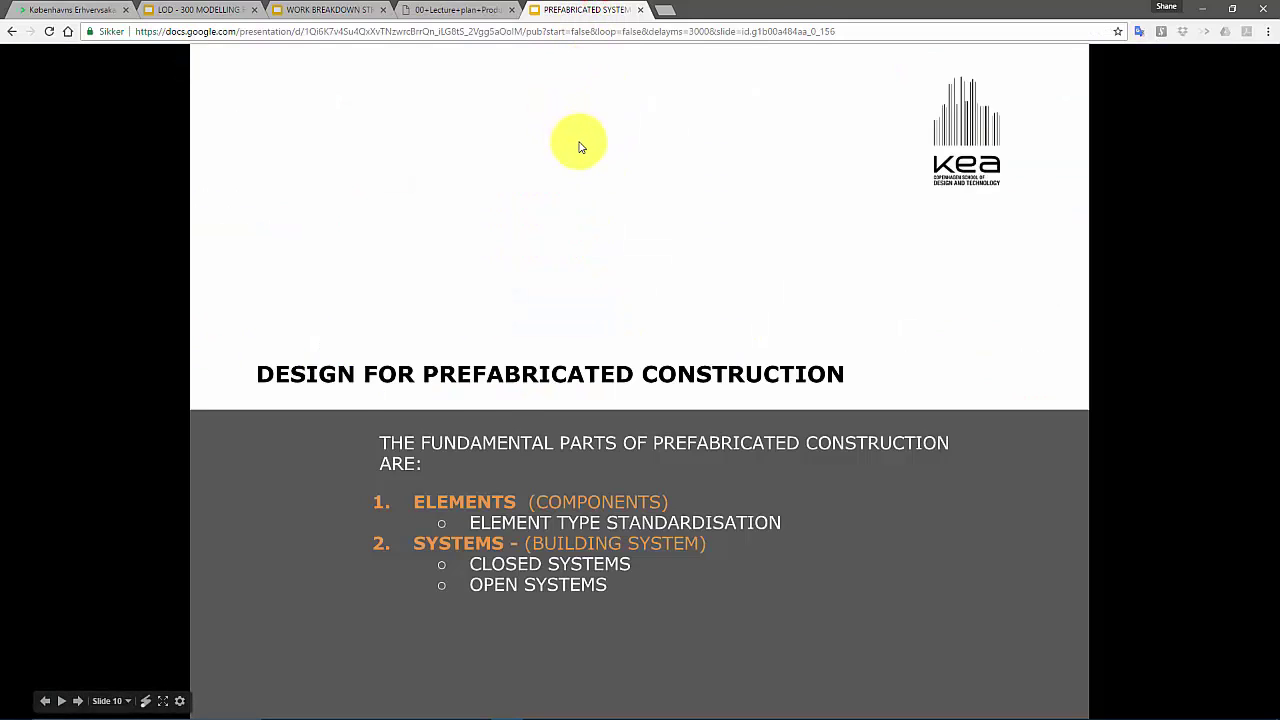
scroll(584, 150, "up", 1)
scroll(1086, 373, "down", 1)
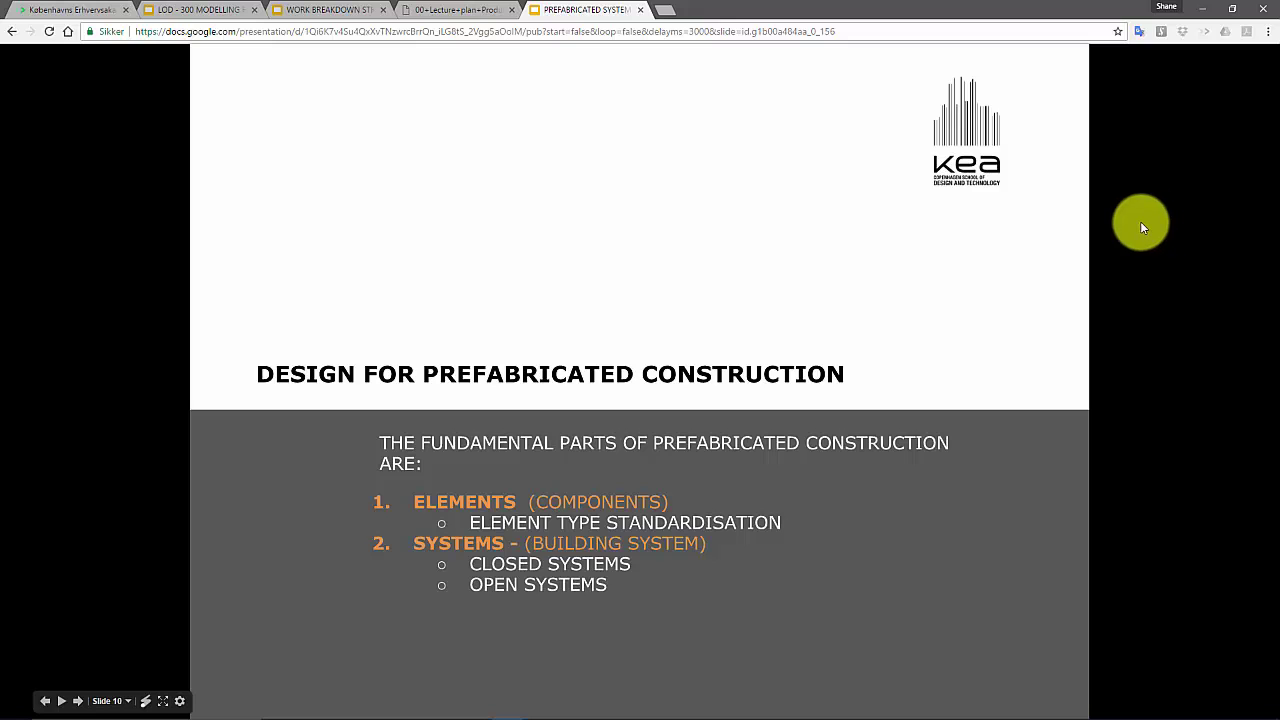
left_click(1203, 17)
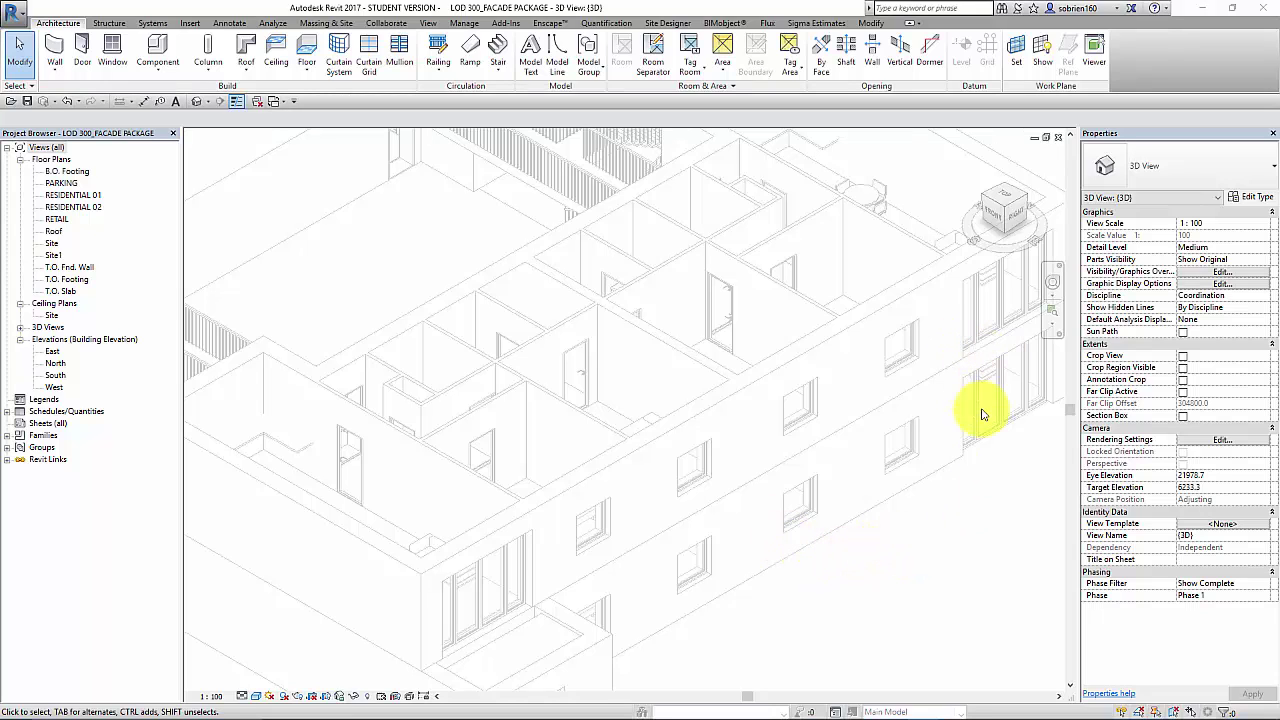
Step: Examine the linked building's facade up close around the large glazed openings and the neighbouring windows
scroll(986, 443, "up", 5)
scroll(731, 513, "up", 3)
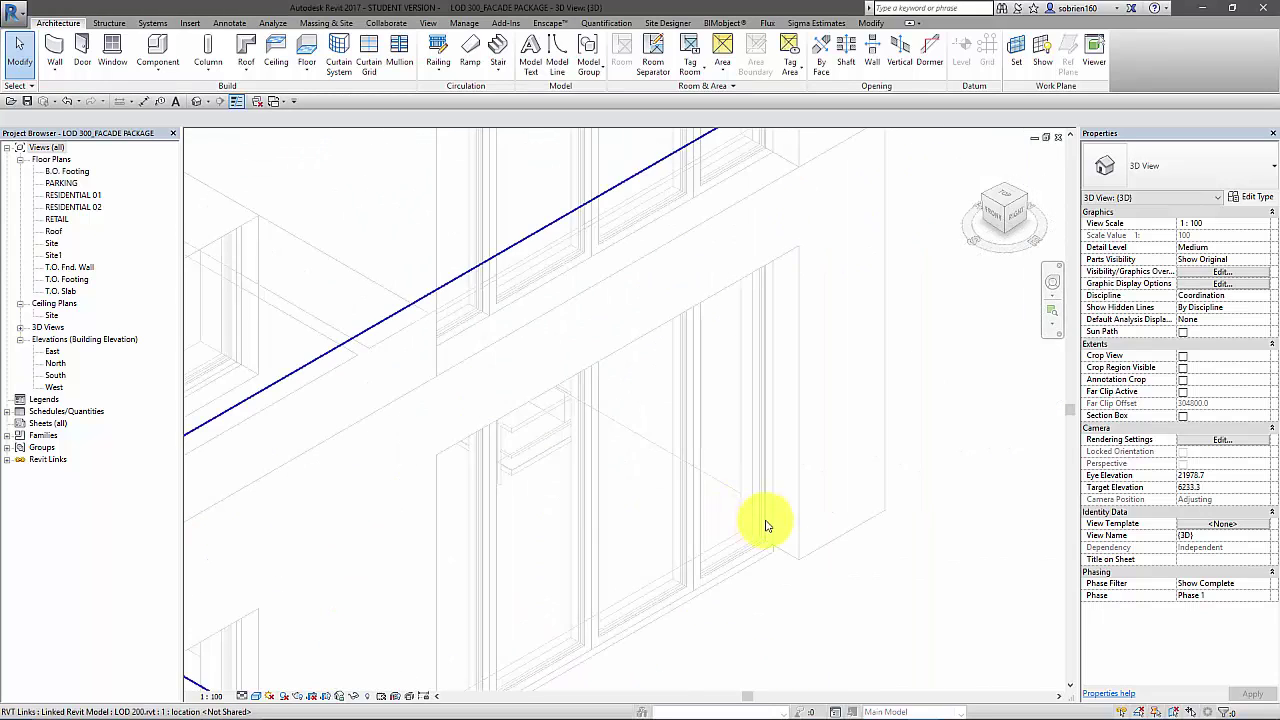
scroll(690, 440, "up", 2)
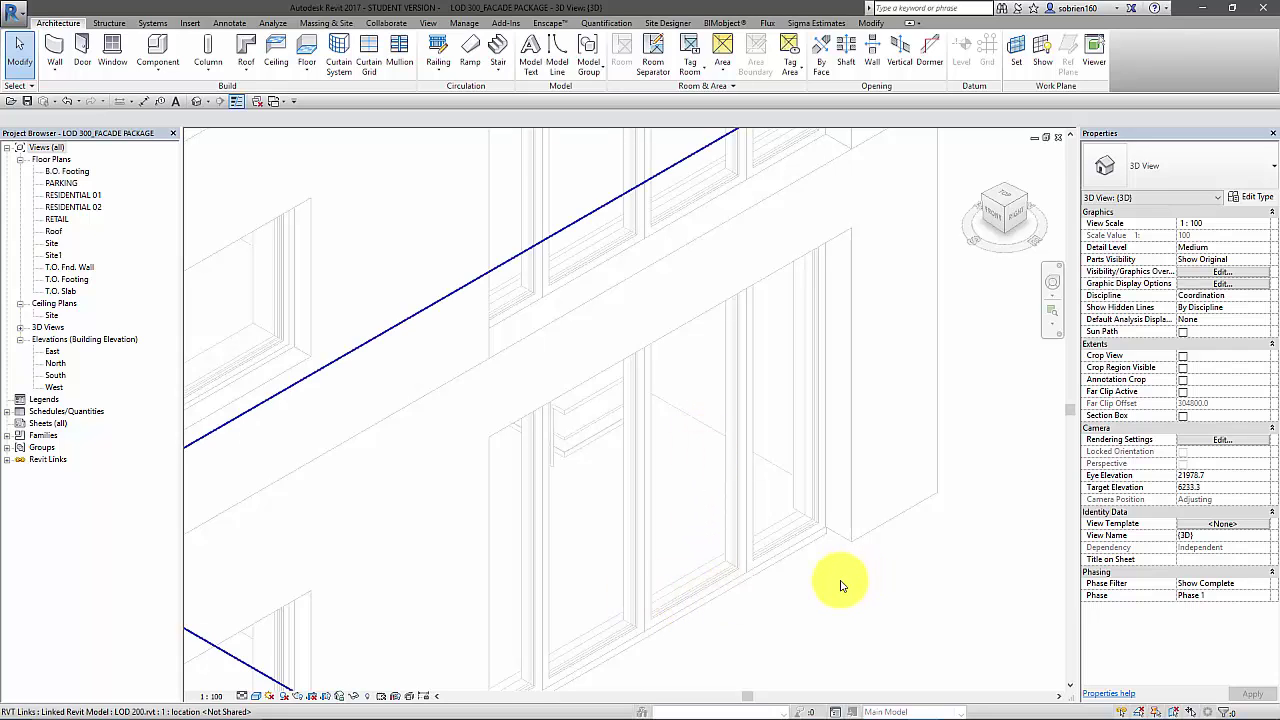
scroll(830, 560, "down", 1)
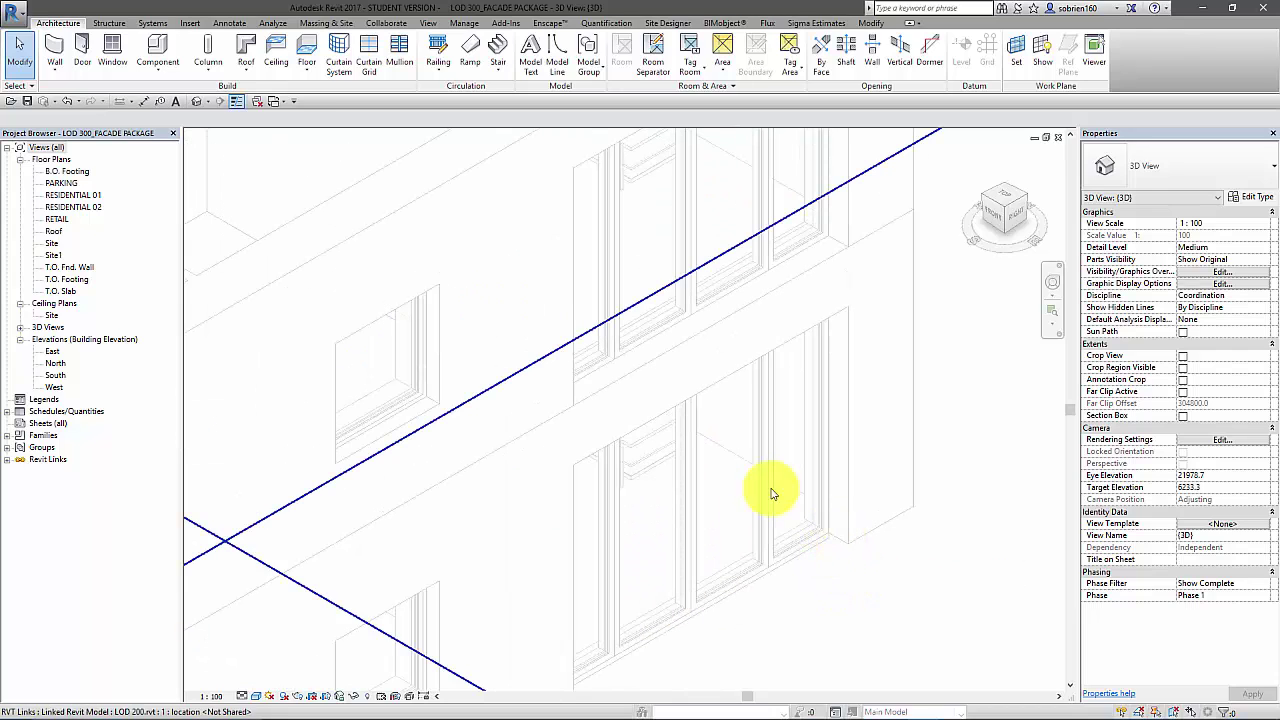
middle_click_drag(755, 490, 776, 414, "shift")
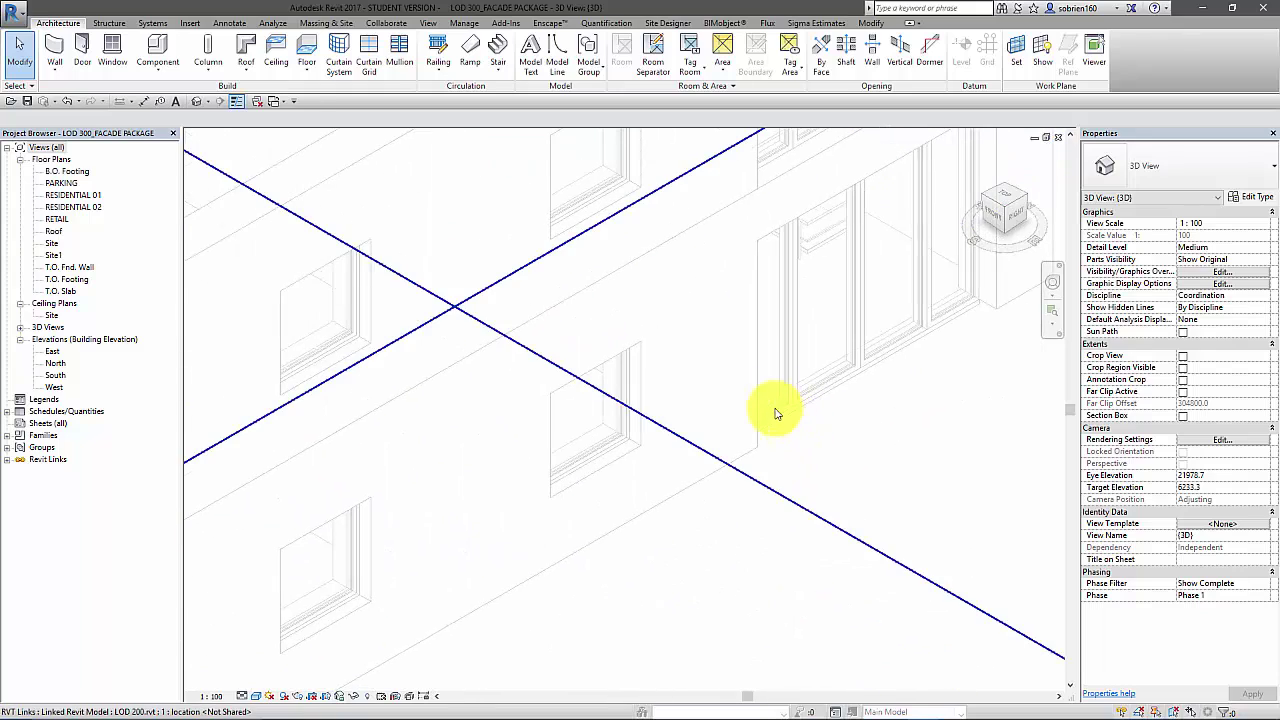
scroll(257, 251, "down", 2)
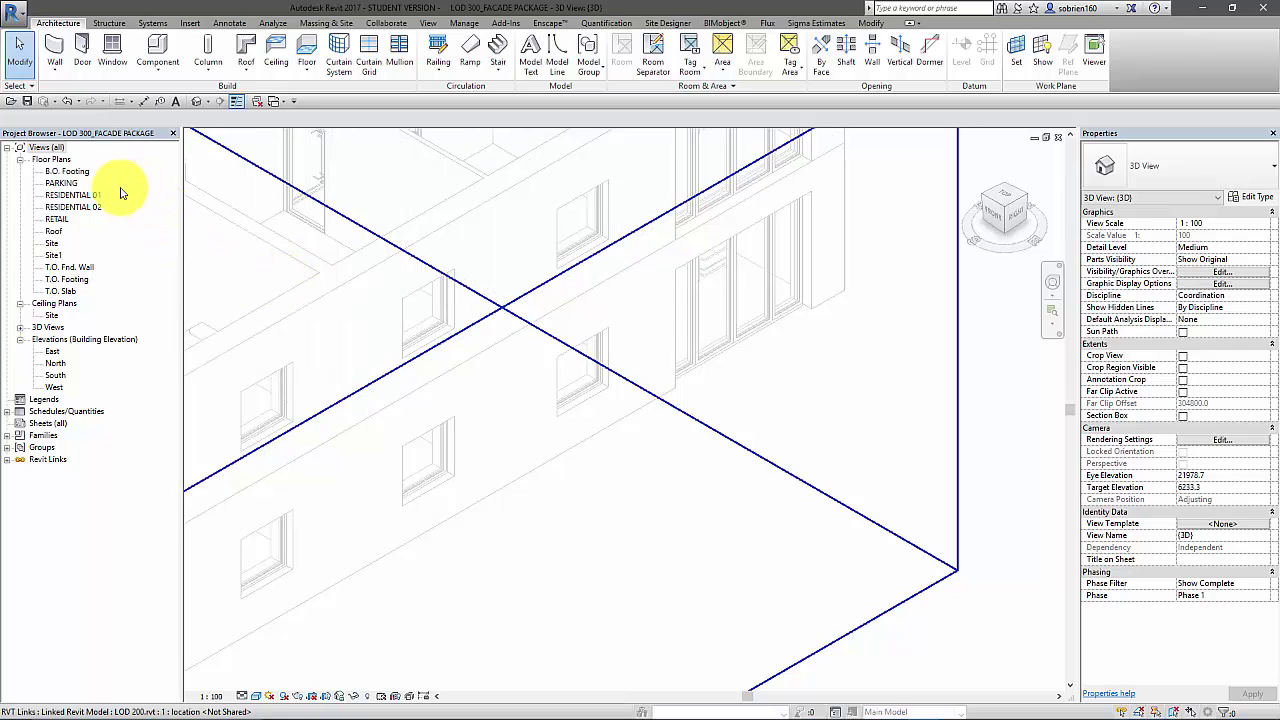
Step: Open the RESIDENTIAL 01 floor plan and bring the building's outer wall along grid 8 into view
double_click(84, 196)
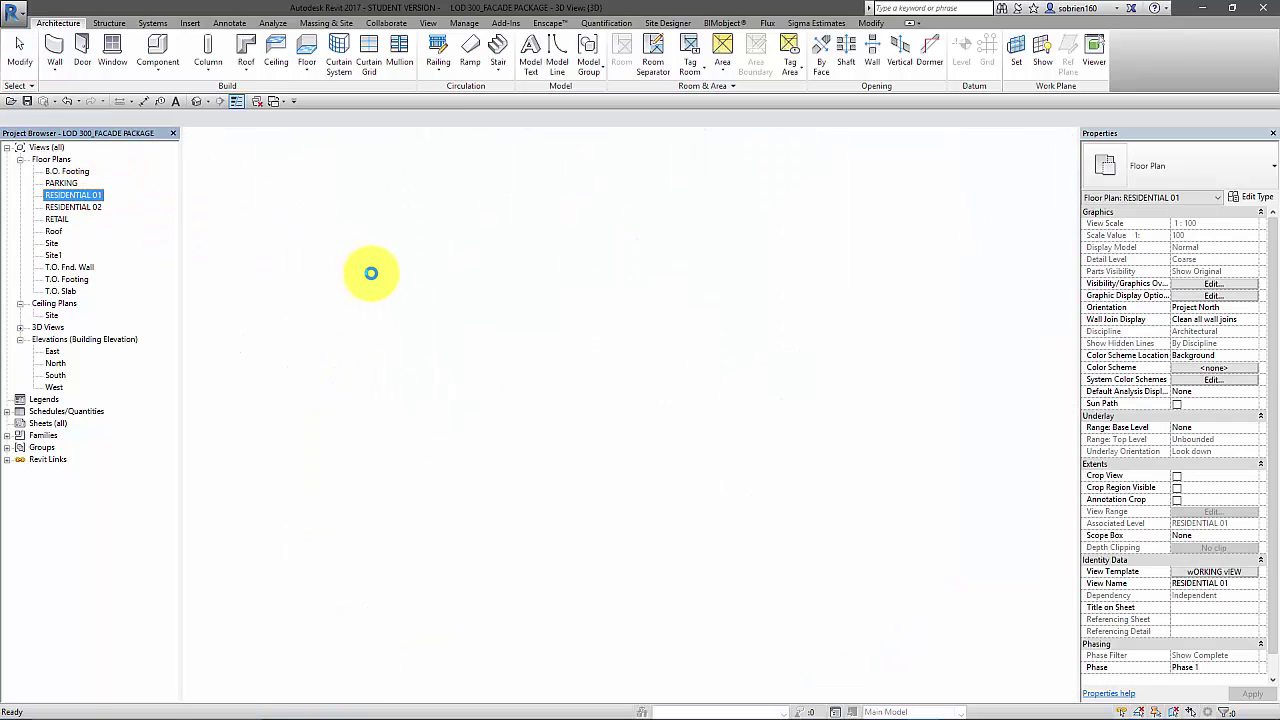
scroll(751, 343, "up", 4)
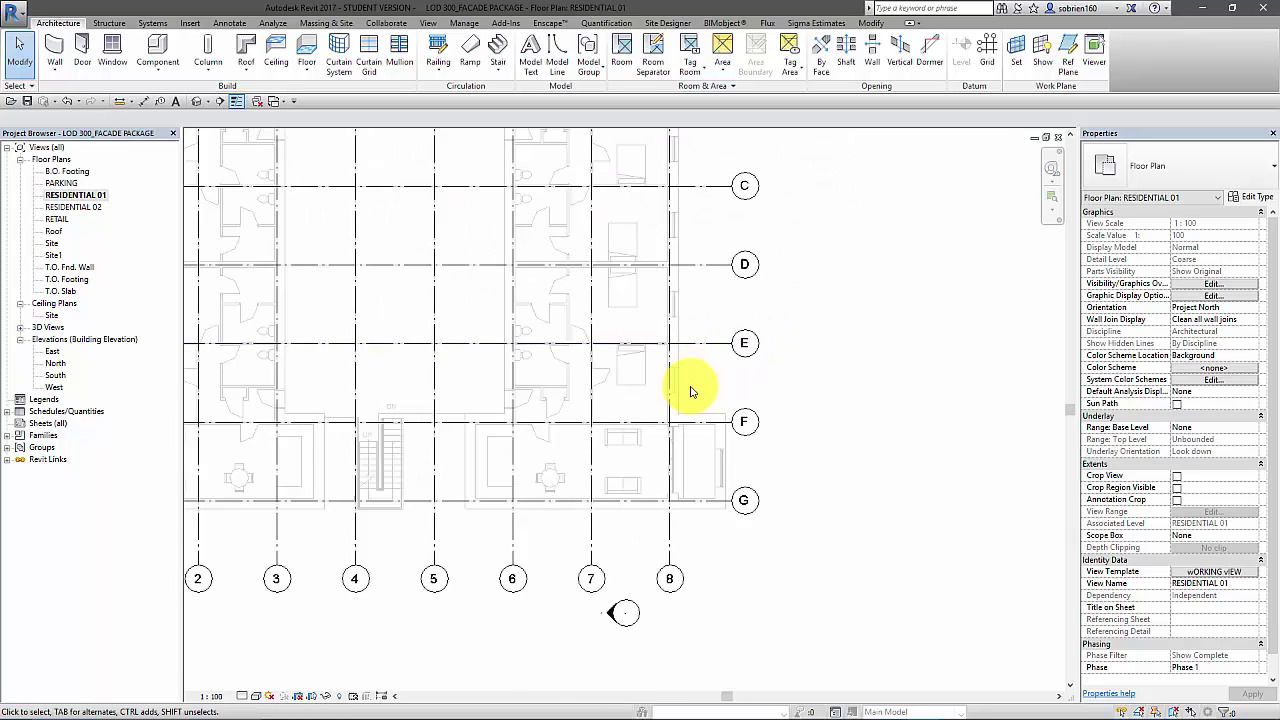
scroll(690, 392, "up", 2)
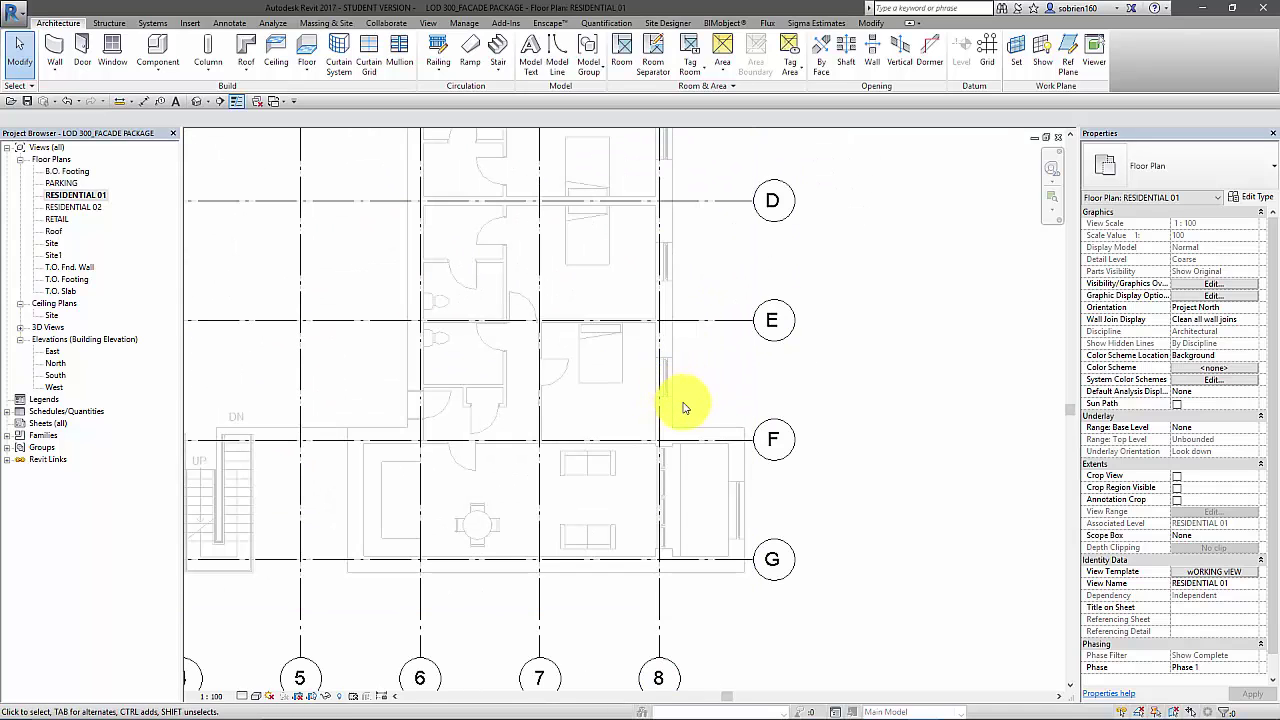
middle_click_drag(712, 383, 690, 455)
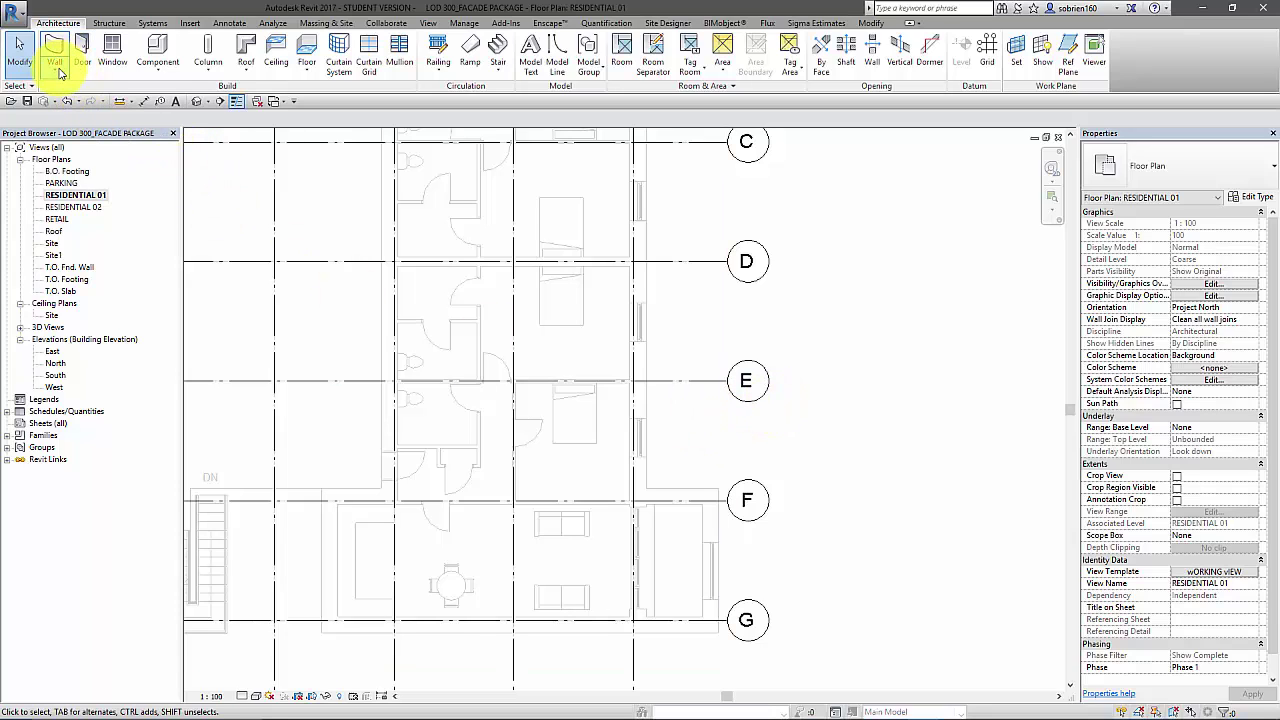
Step: Draw a Curtain Wall about 18350 mm long on the linked building's outer face beside grid 8, from the corner near grid F to grid A
left_click(52, 48)
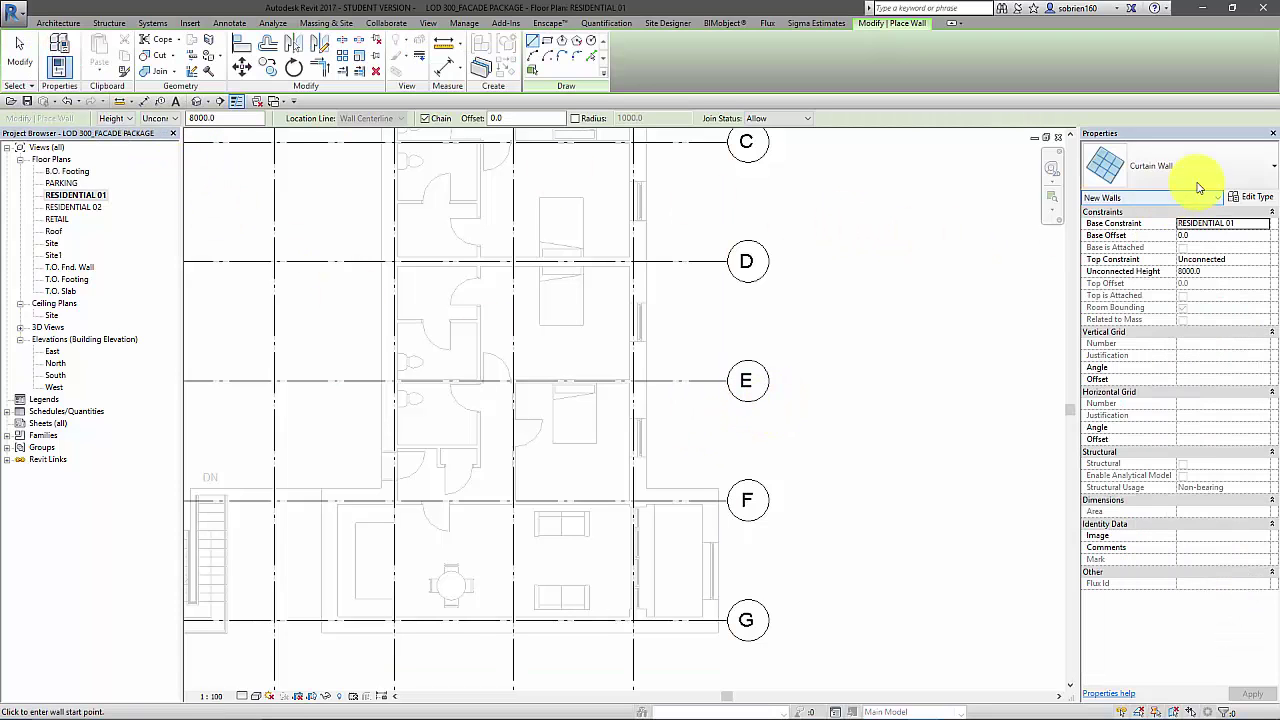
left_click(1199, 188)
left_click(1162, 367)
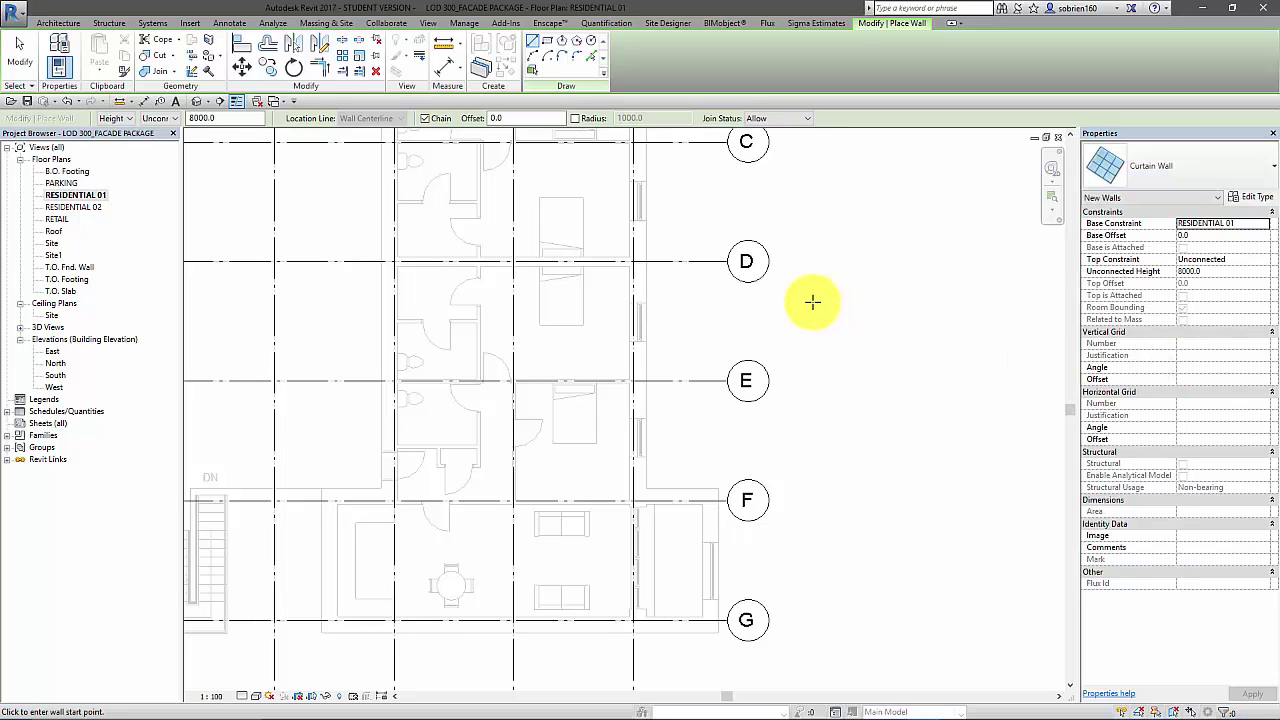
left_click(646, 482)
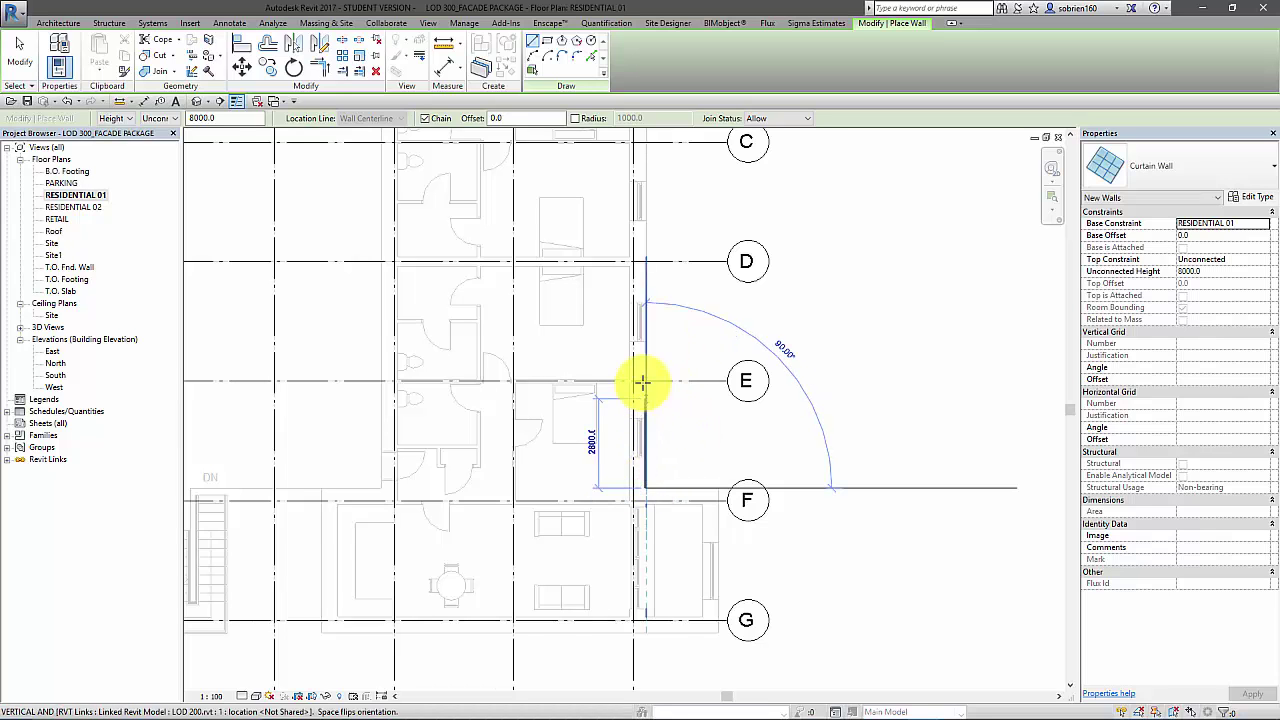
scroll(580, 523, "up", 5)
scroll(583, 396, "up", 5)
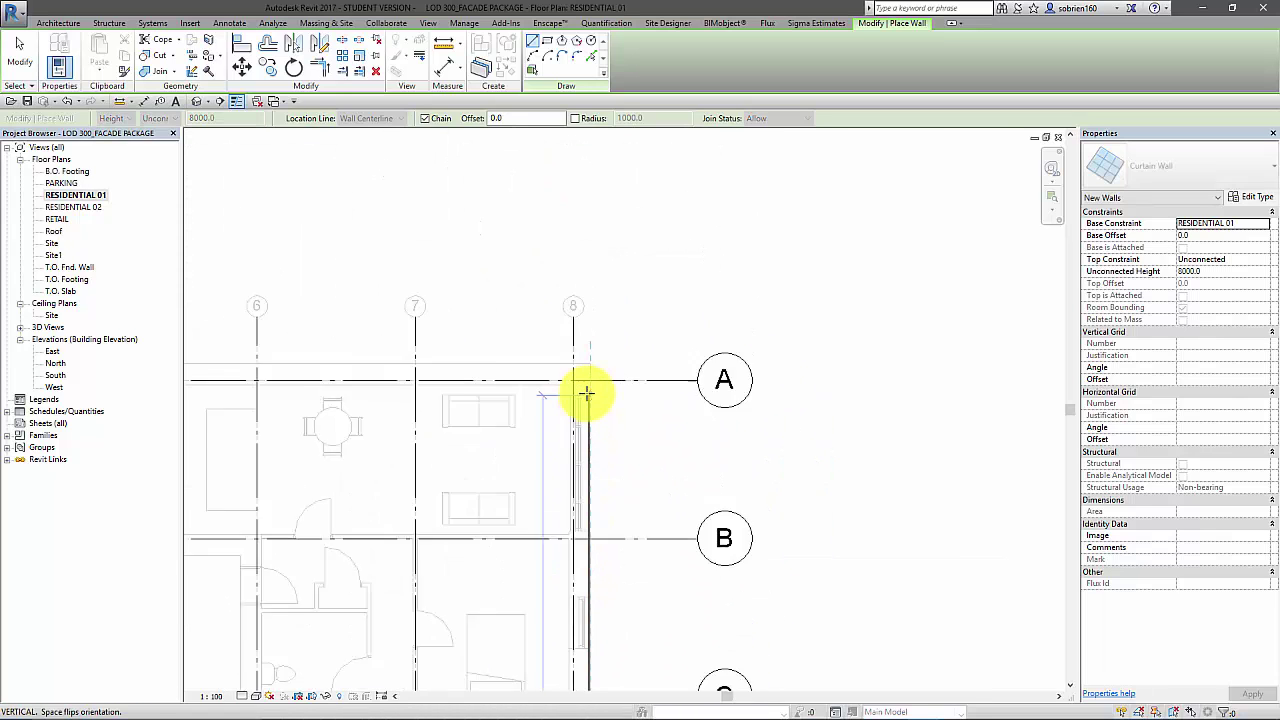
left_click(595, 368)
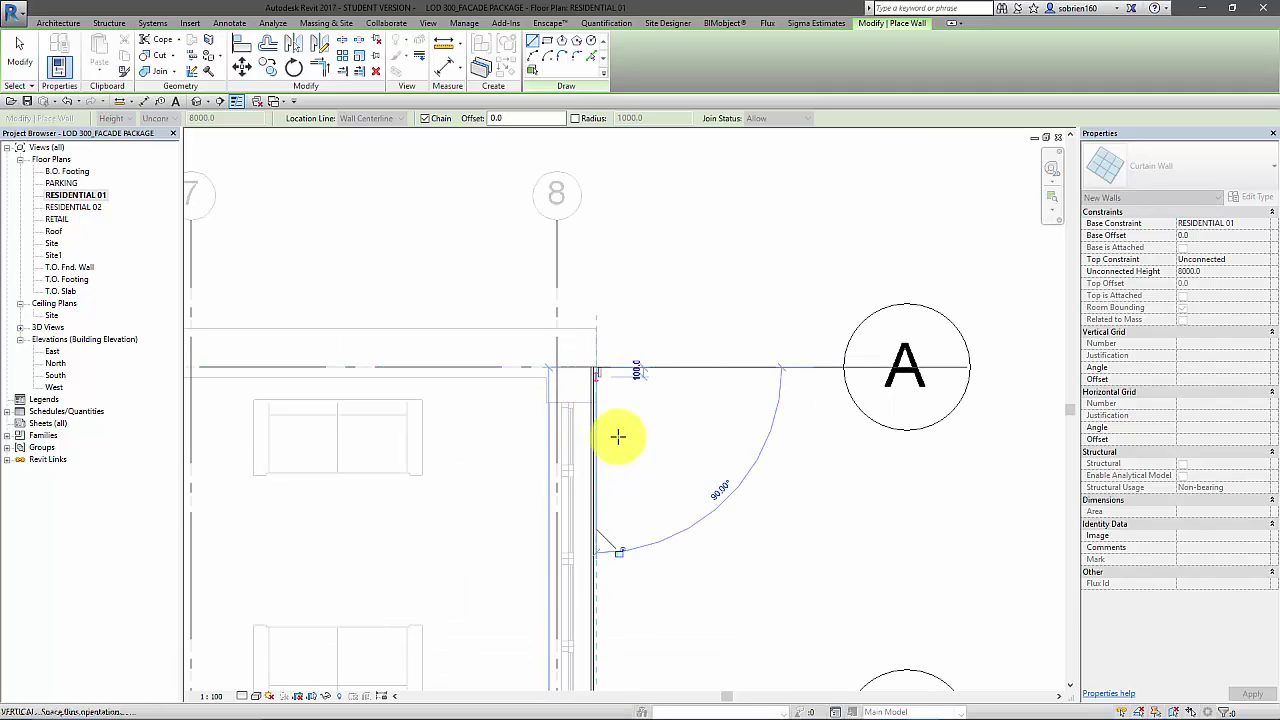
middle_click_drag(617, 434, 634, 320)
scroll(634, 508, "down", 4)
scroll(610, 410, "down", 2)
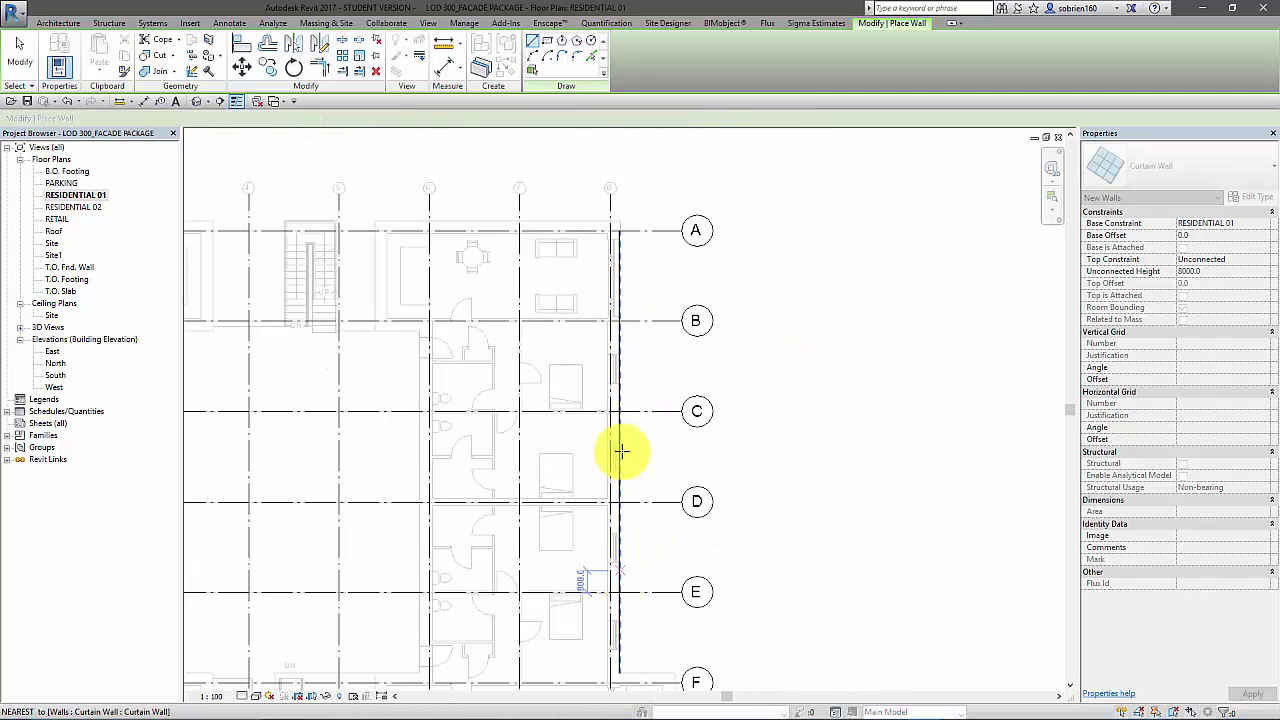
scroll(617, 470, "down", 3)
scroll(640, 414, "up", 6)
key("Escape")
key("Escape")
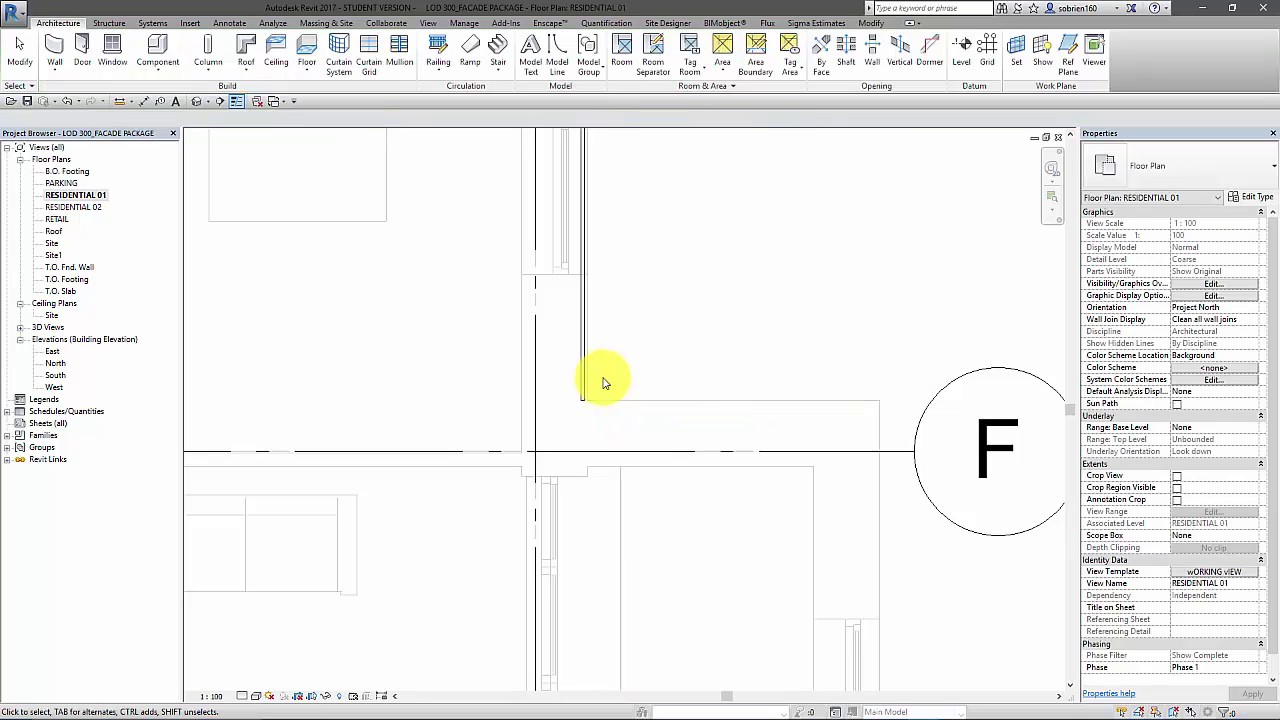
Step: Shorten the curtain wall by moving its end near grid F back to the intersection with grid E
middle_click_drag(600, 380, 594, 477)
left_click(598, 485)
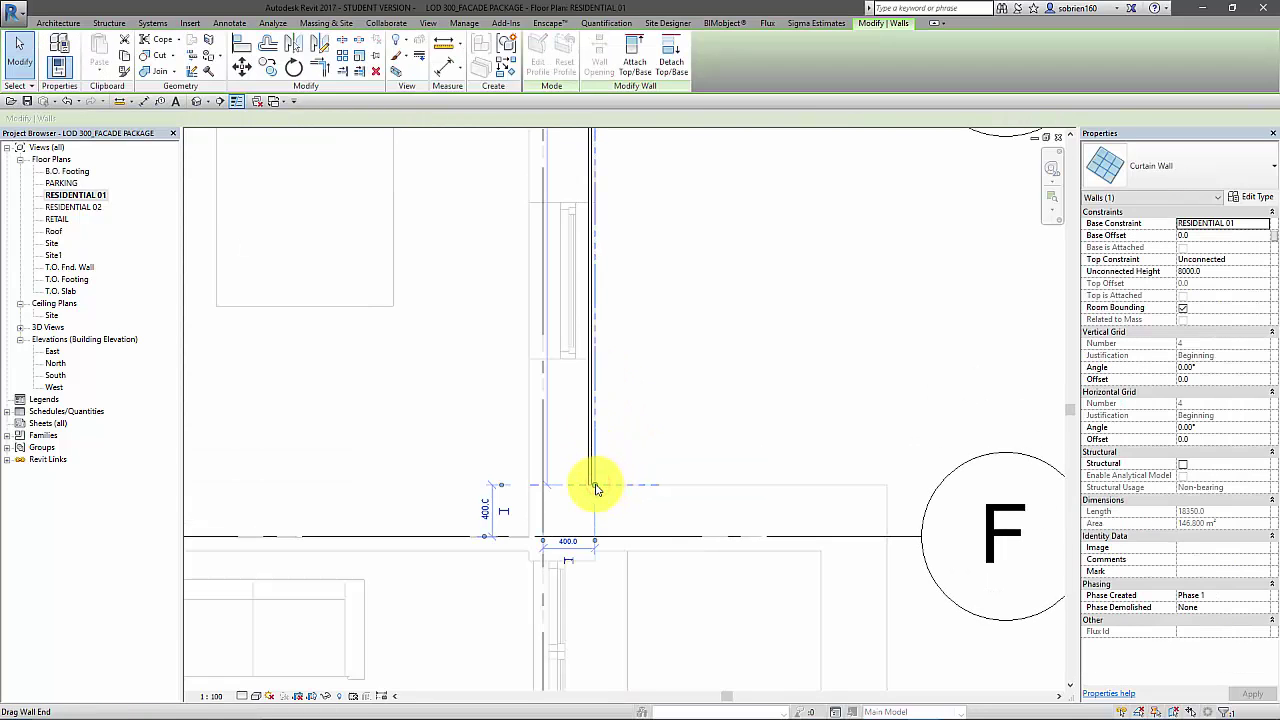
middle_click_drag(604, 259, 608, 529)
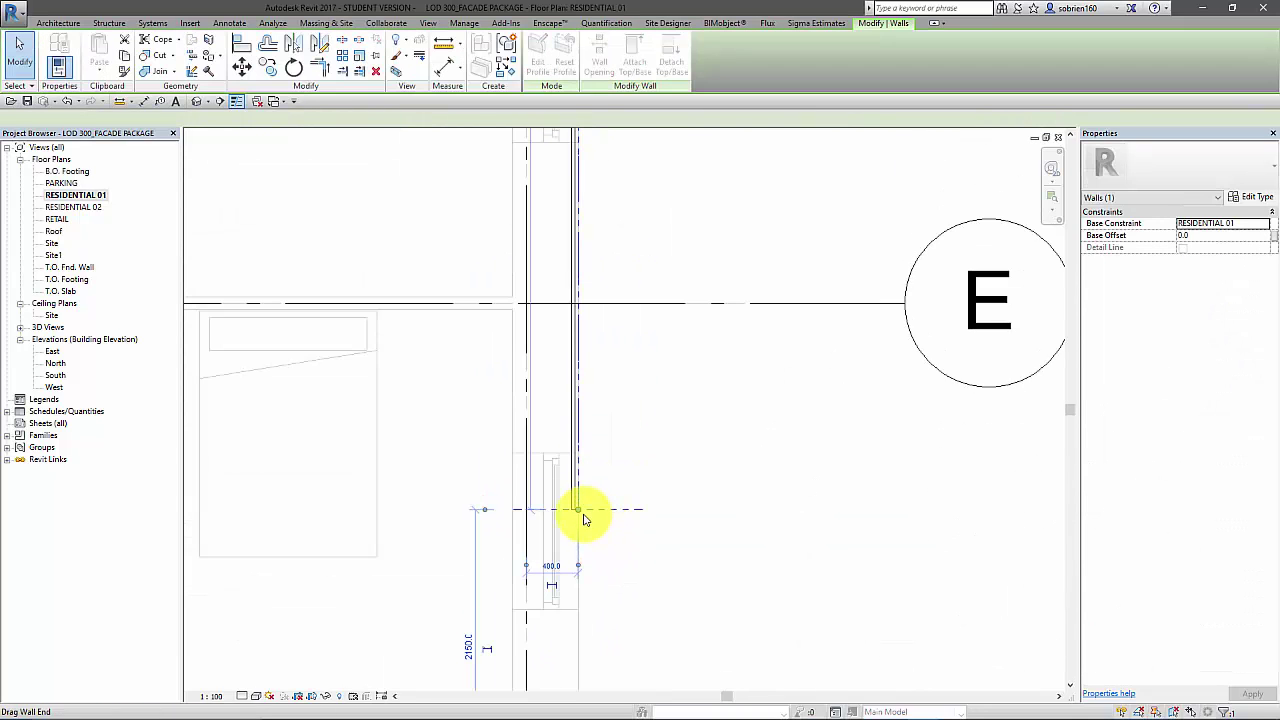
left_click(577, 509)
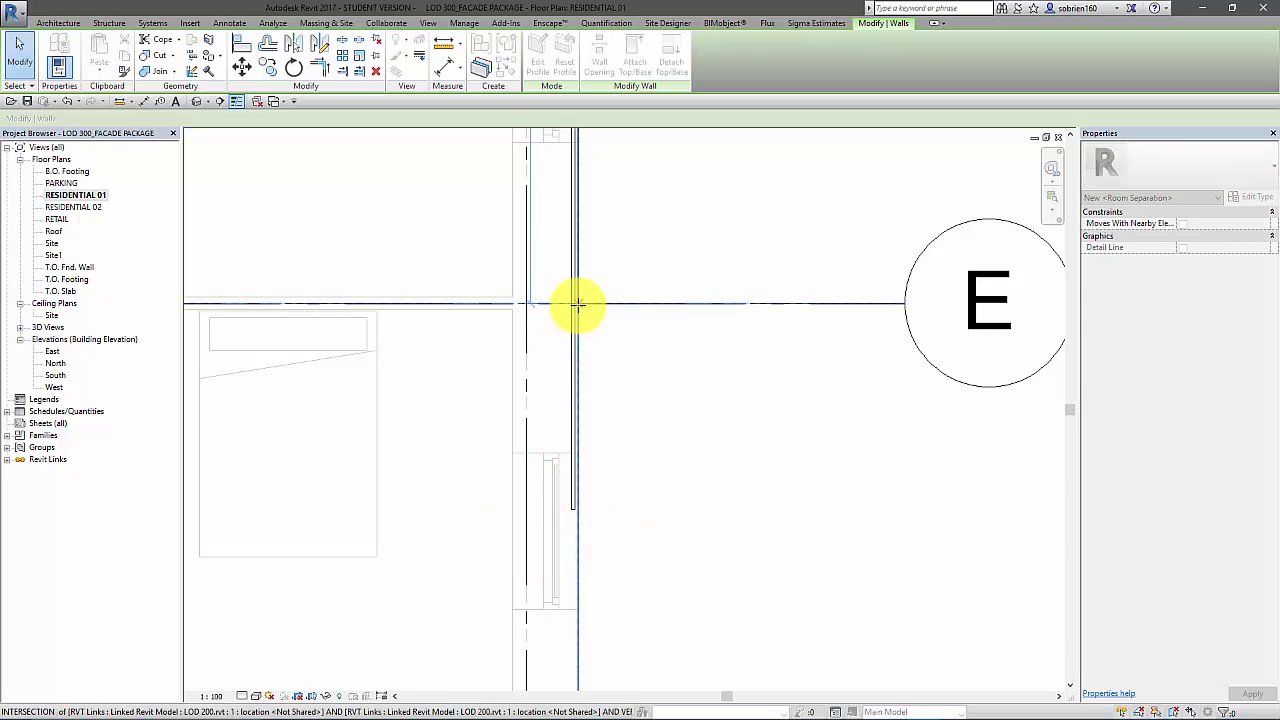
left_click(700, 391)
middle_click_drag(700, 391, 694, 580)
scroll(697, 500, "down", 3)
middle_click_drag(651, 282, 651, 363)
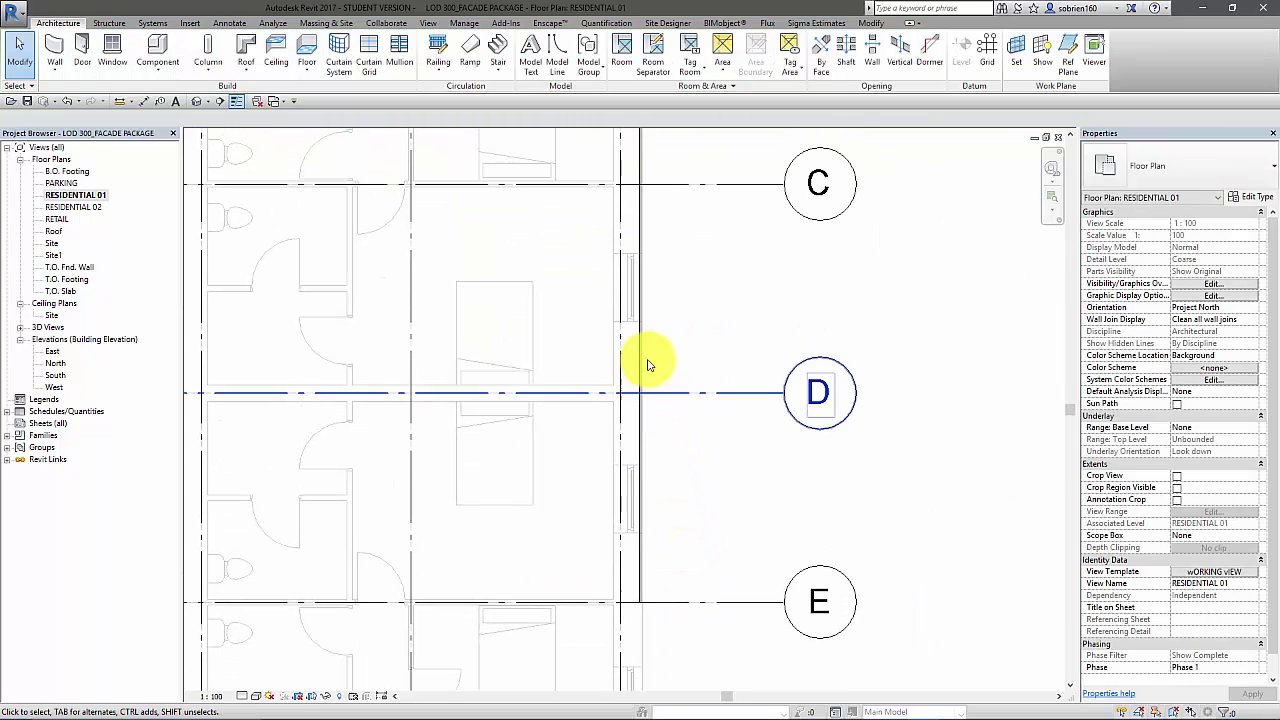
Step: Examine the curtain wall's end at grid A and its alignment with the linked building's outer face
middle_click_drag(609, 168, 609, 374)
scroll(640, 391, "down", 2)
middle_click_drag(617, 132, 617, 289)
scroll(617, 289, "up", 4)
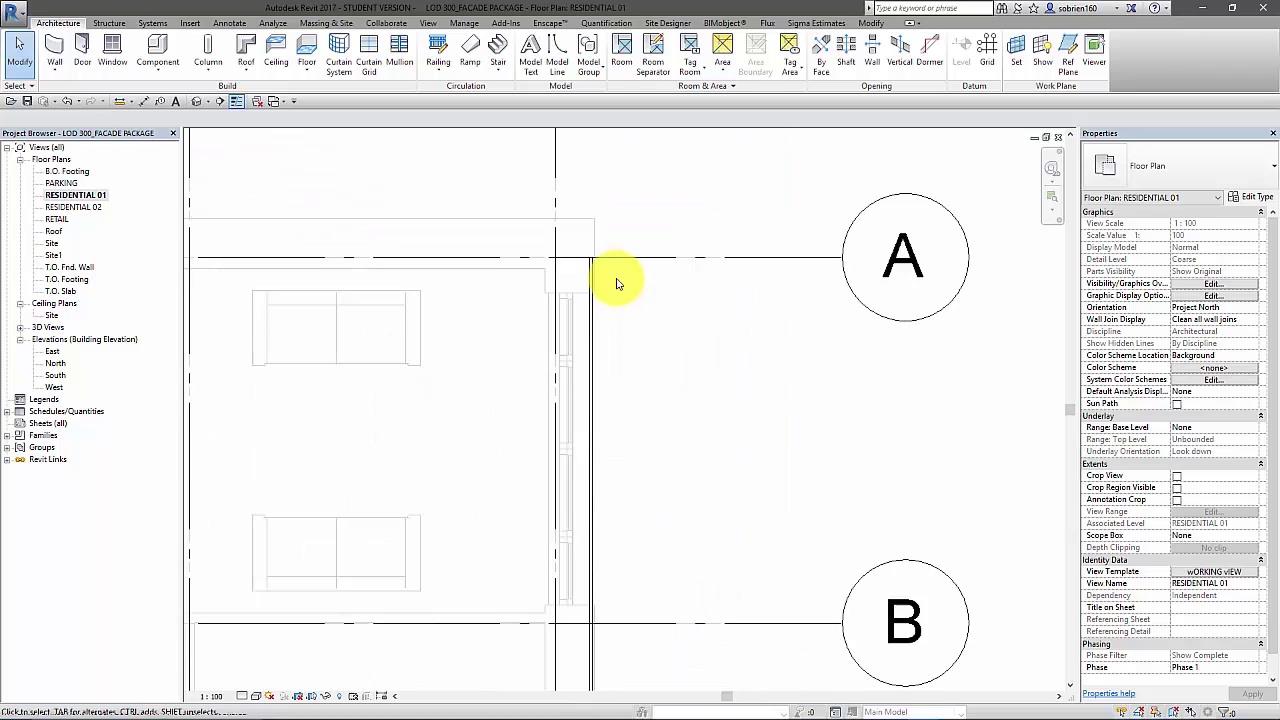
scroll(610, 285, "up", 3)
scroll(590, 255, "up", 2)
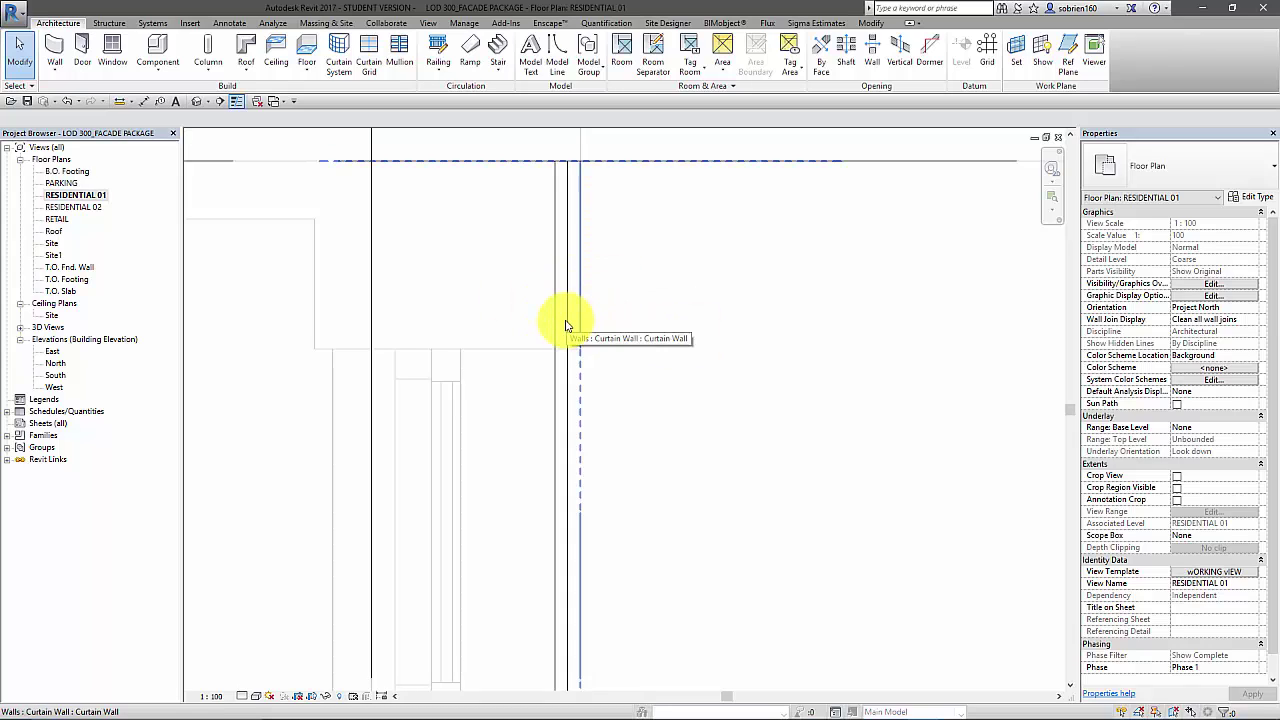
scroll(543, 323, "down", 4)
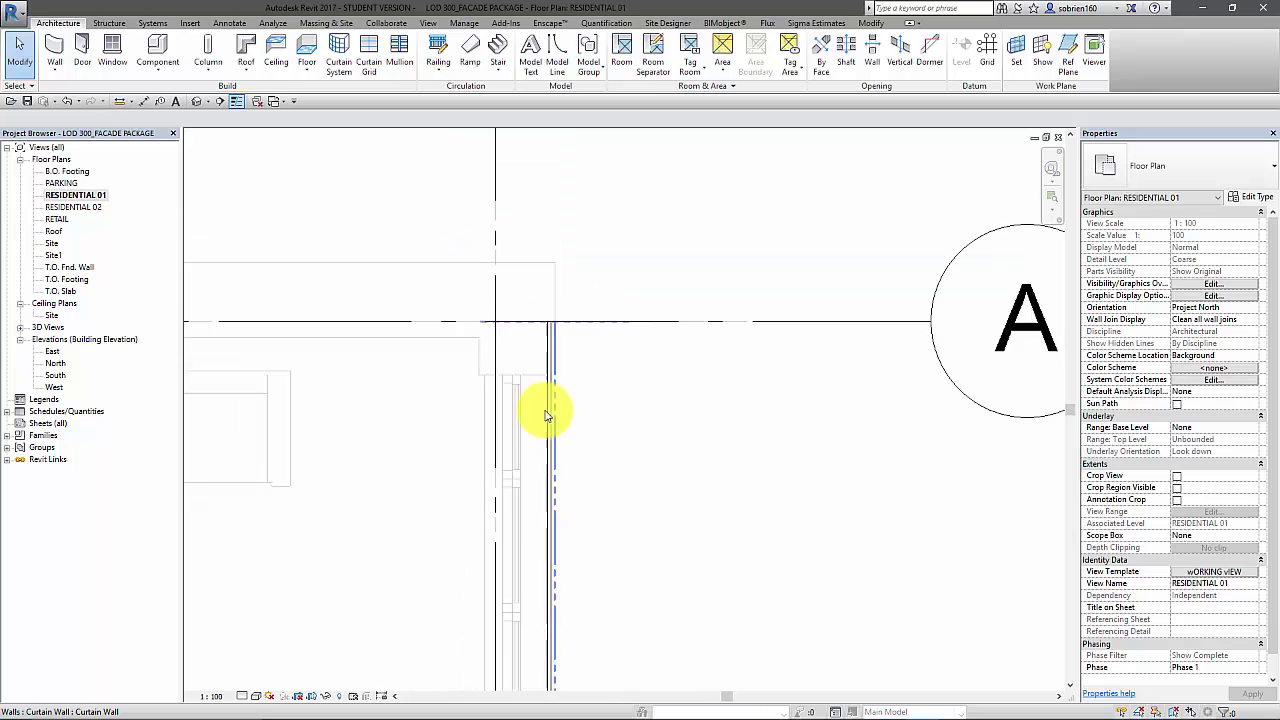
scroll(545, 415, "down", 6)
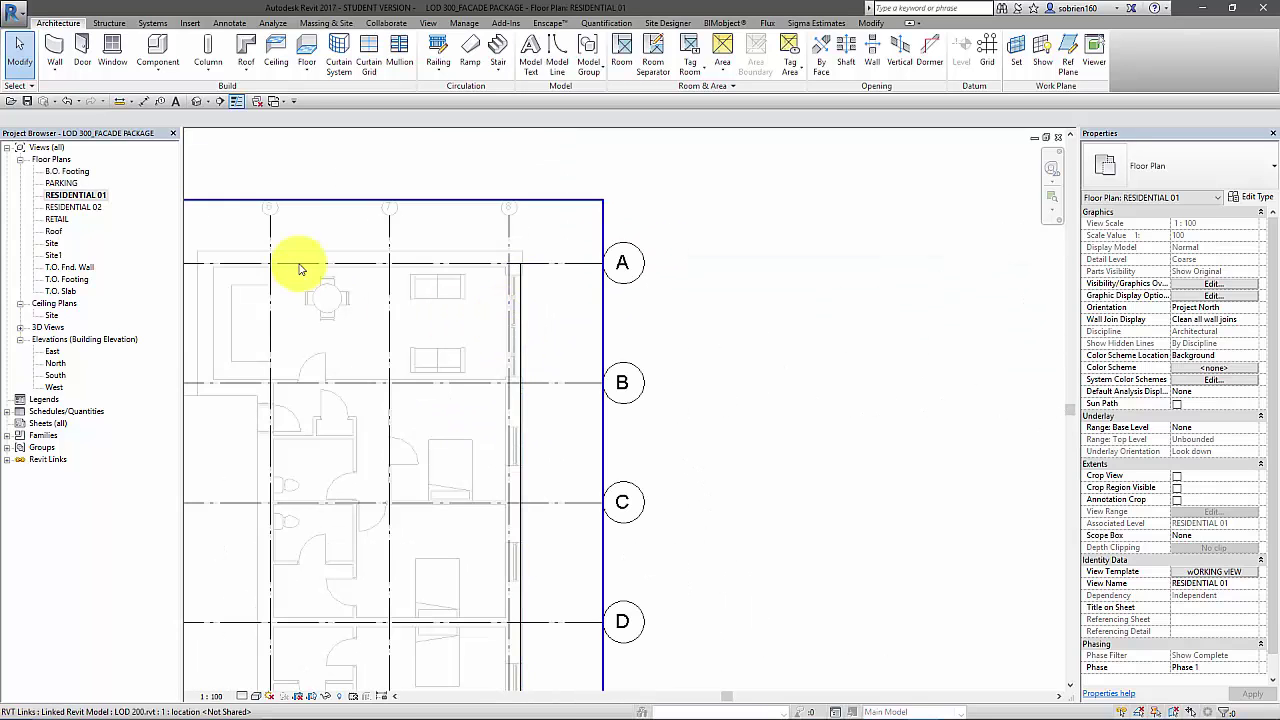
Step: Tile the open view windows and close the Panel Schedule view
key("w")
key("t")
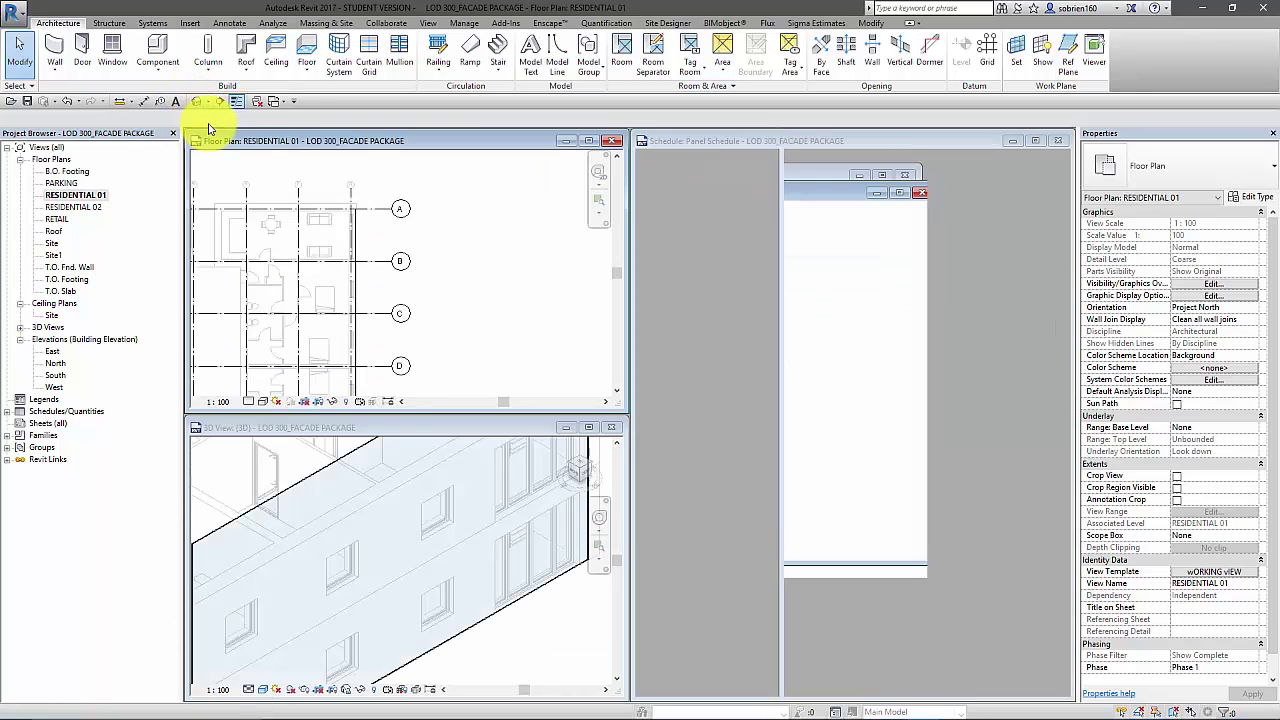
left_click(1058, 141)
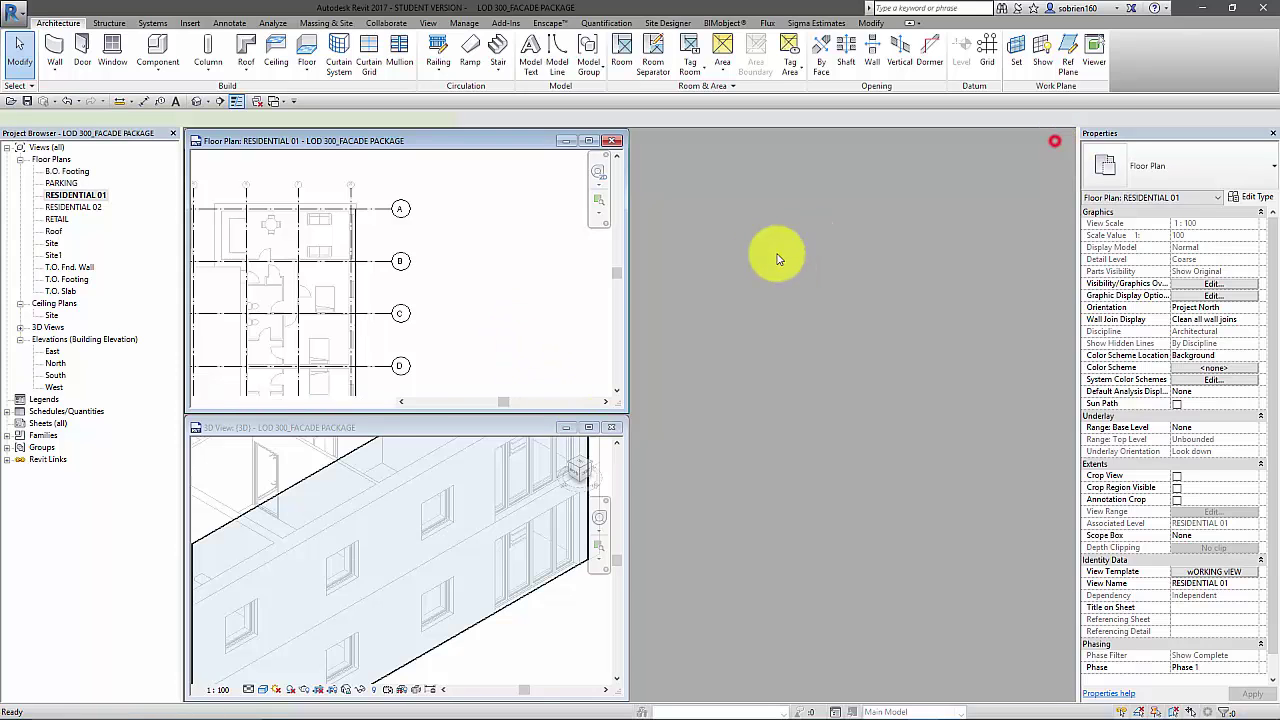
Step: Tile the RESIDENTIAL 01 floor plan and the 3D view side by side
key("w")
key("t")
middle_click_drag(860, 465, 924, 525)
scroll(924, 525, "down", 2)
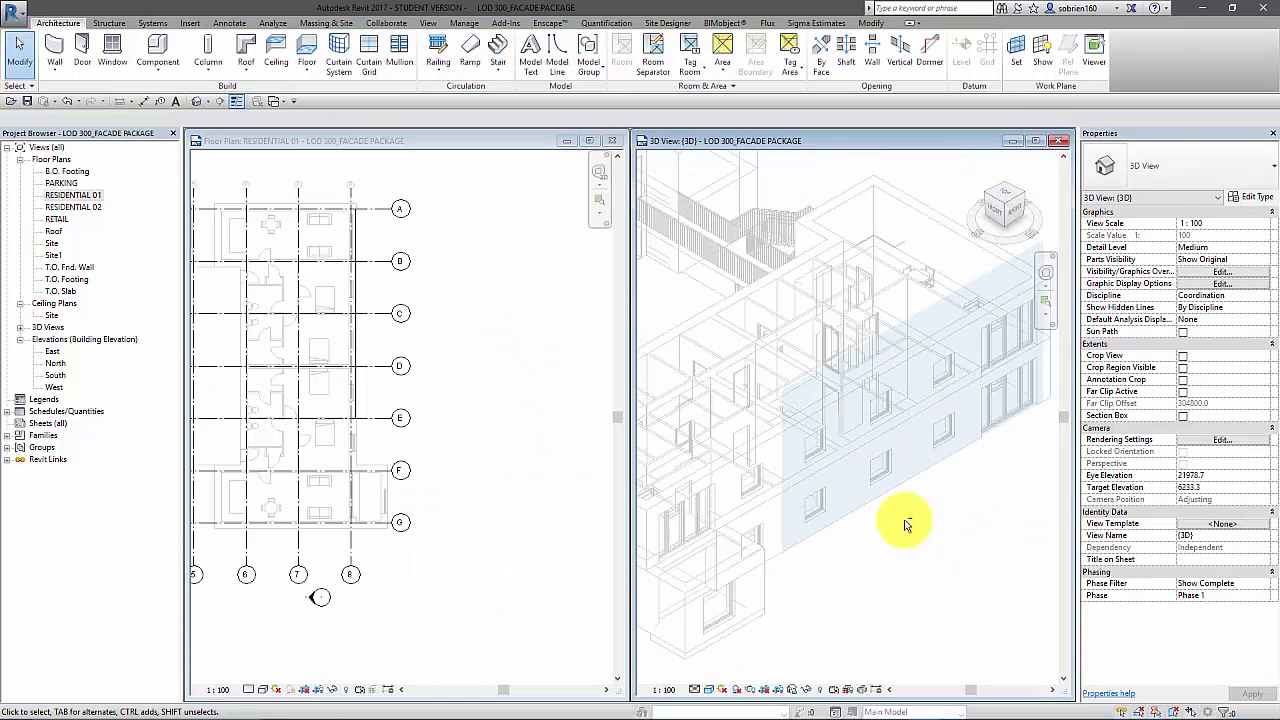
Step: Set the facade curtain wall's top constraint to Up to level: Roof and apply it
scroll(834, 437, "up", 2)
left_click(796, 336)
middle_click_drag(888, 478, 951, 371, "shift")
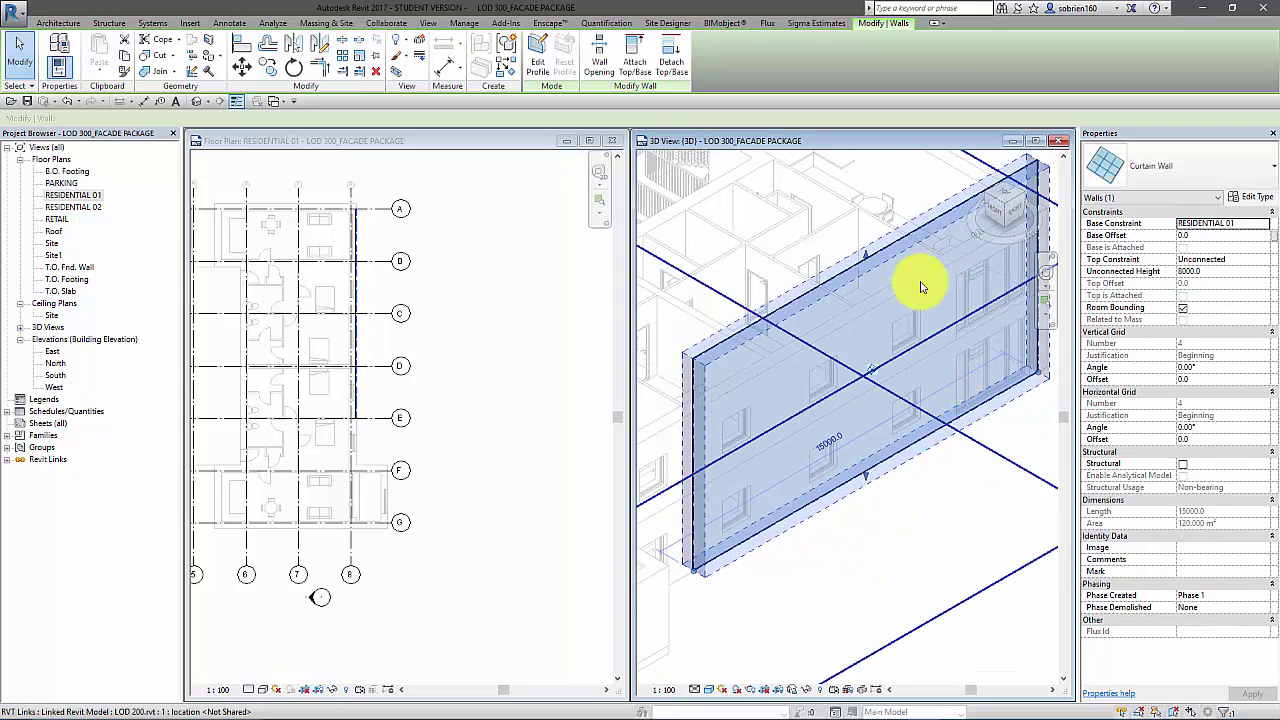
left_click(1263, 260)
left_click(1263, 260)
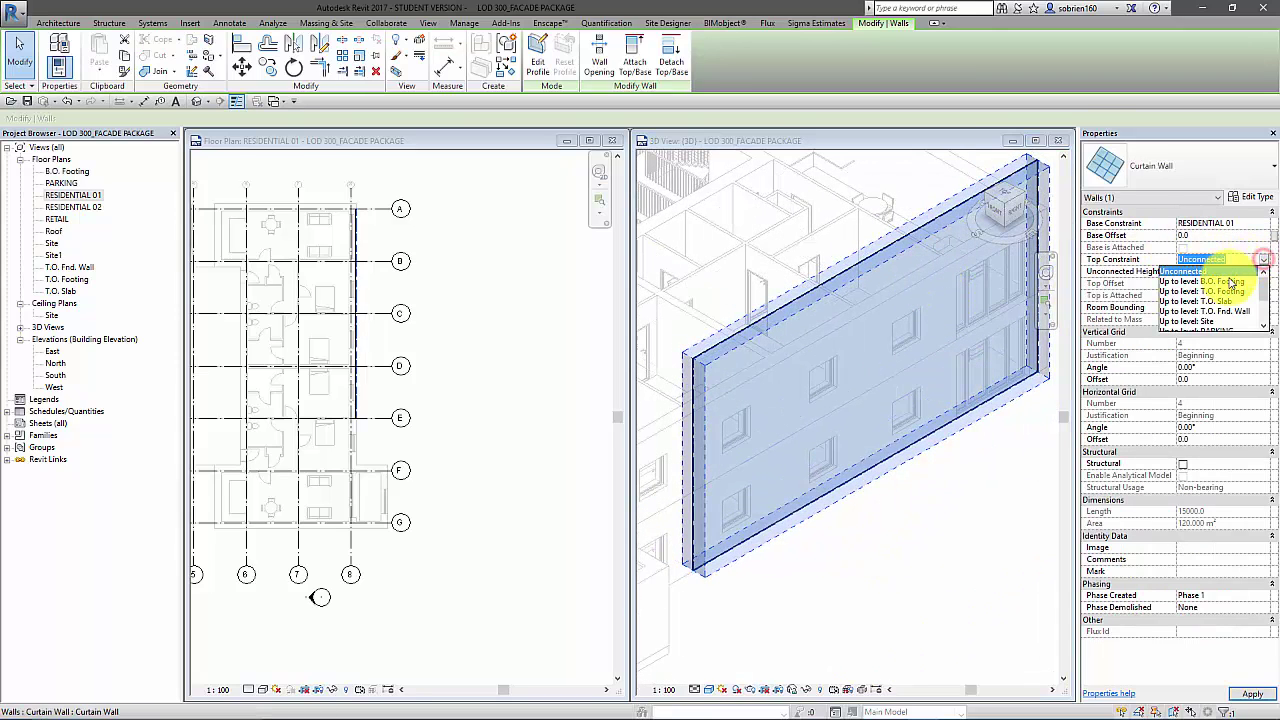
left_click_drag(1262, 297, 1263, 310)
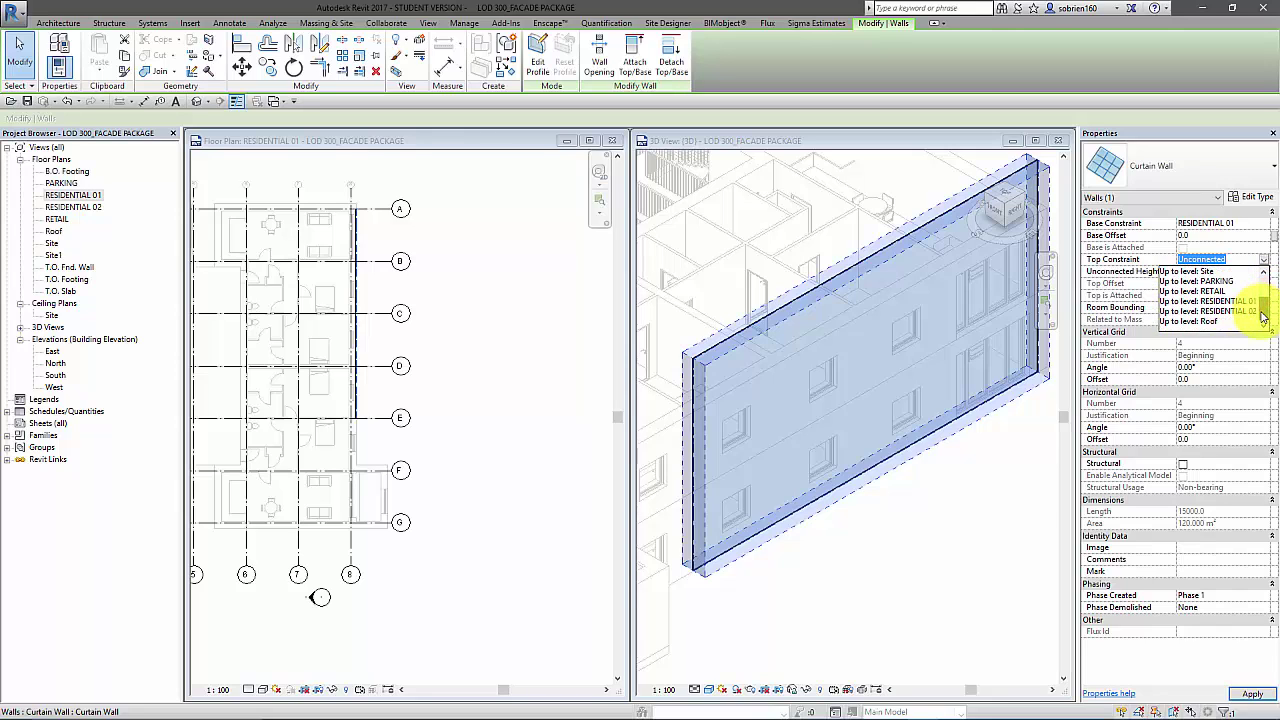
left_click(1208, 322)
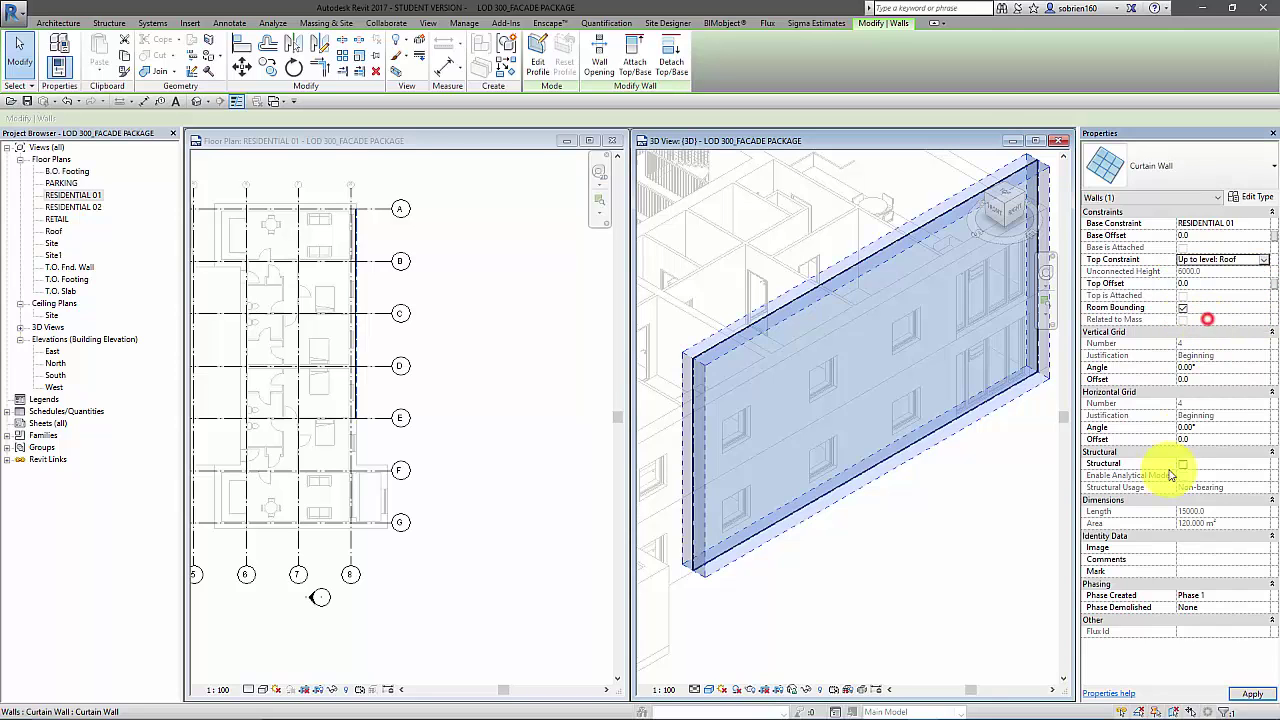
left_click(1255, 695)
left_click(975, 626)
Step: Duplicate the facade curtain wall's type under the name Cladding System
scroll(908, 566, "up", 5)
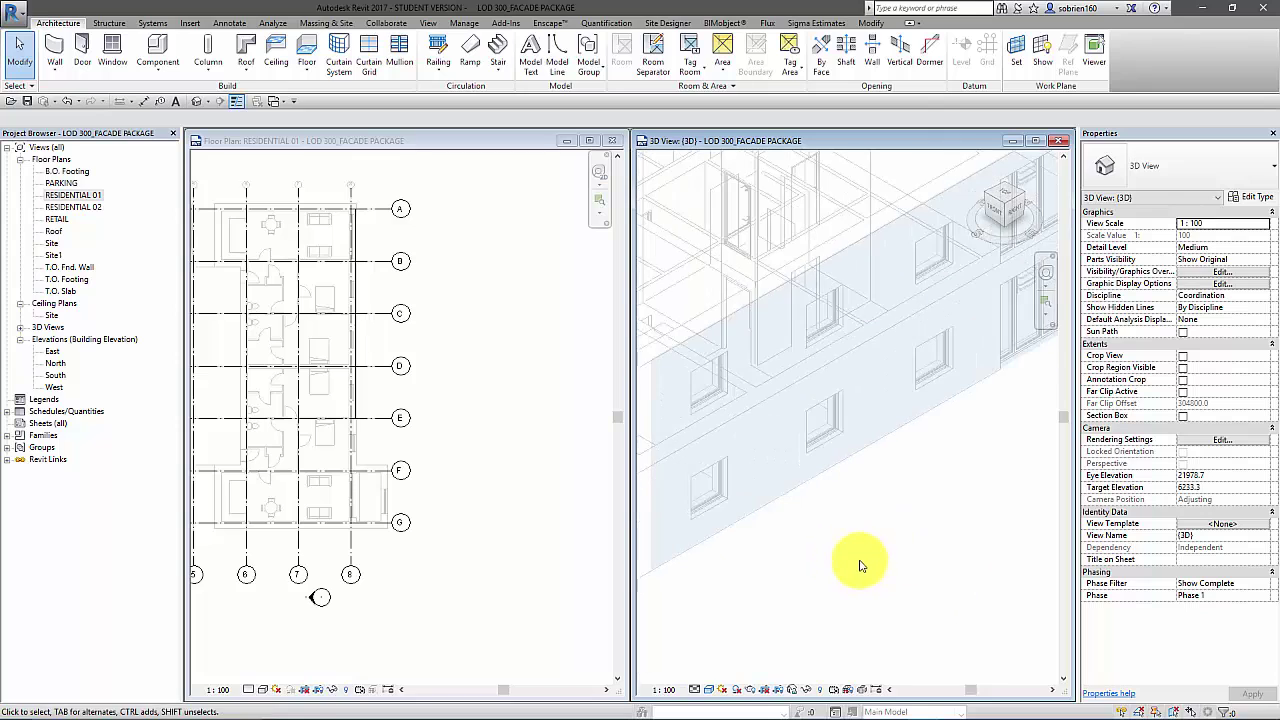
scroll(870, 556, "down", 1)
middle_click_drag(847, 522, 838, 533)
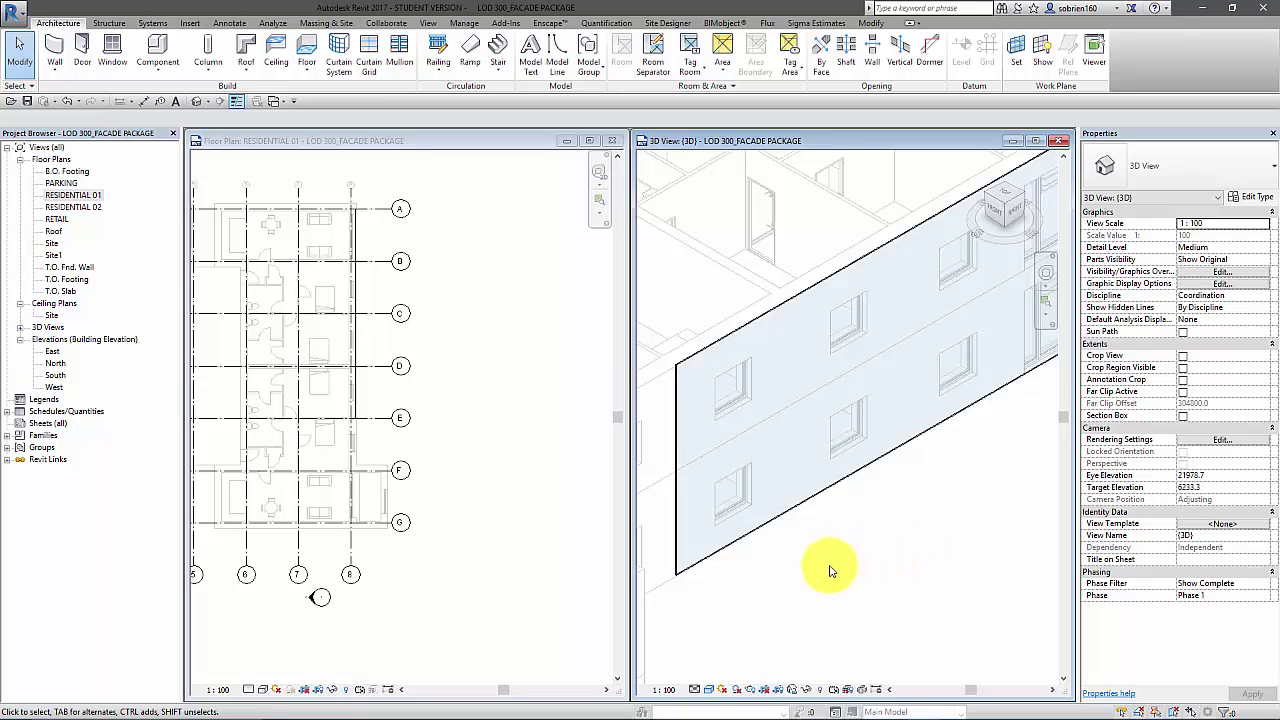
middle_click_drag(797, 563, 857, 586)
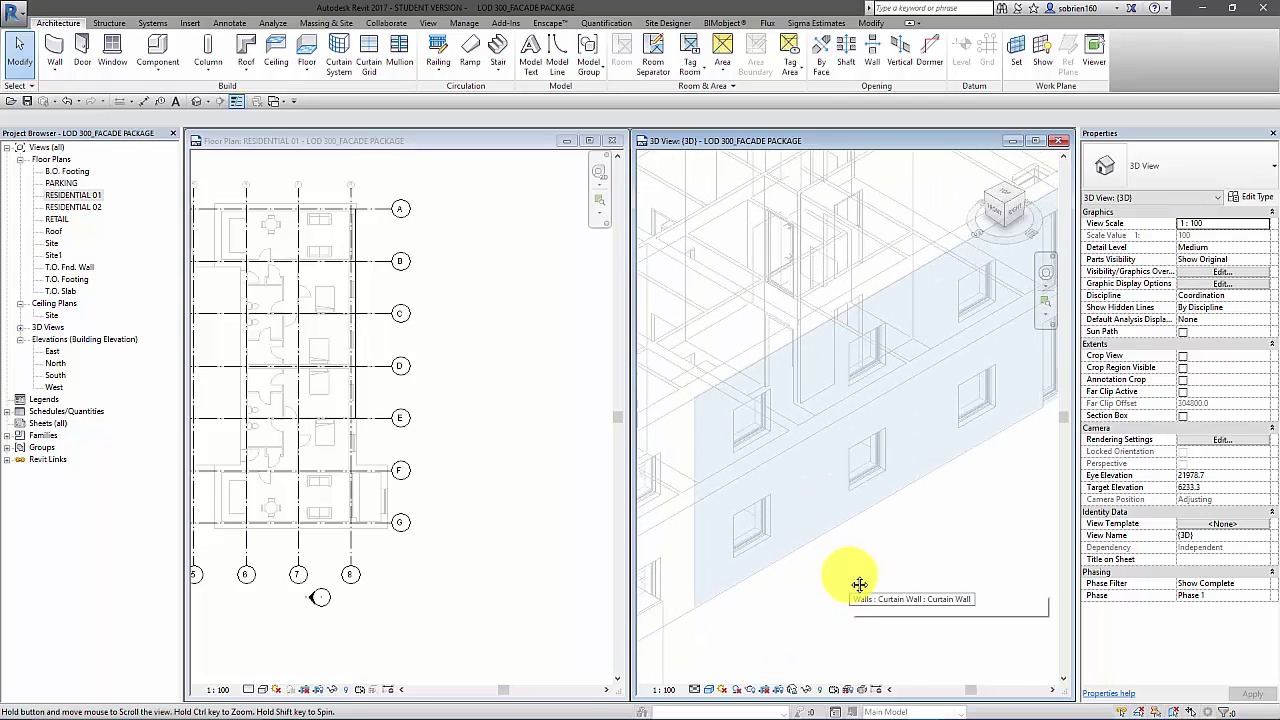
left_click(820, 551)
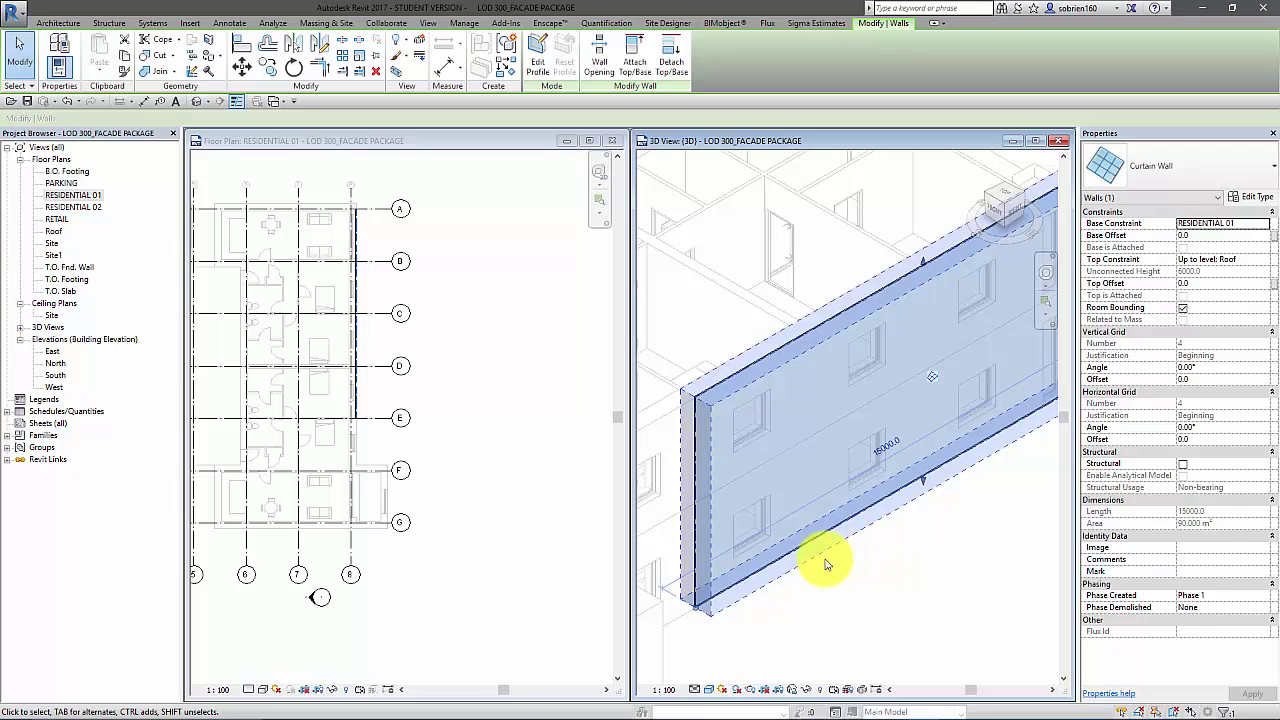
middle_click_drag(852, 592, 840, 591)
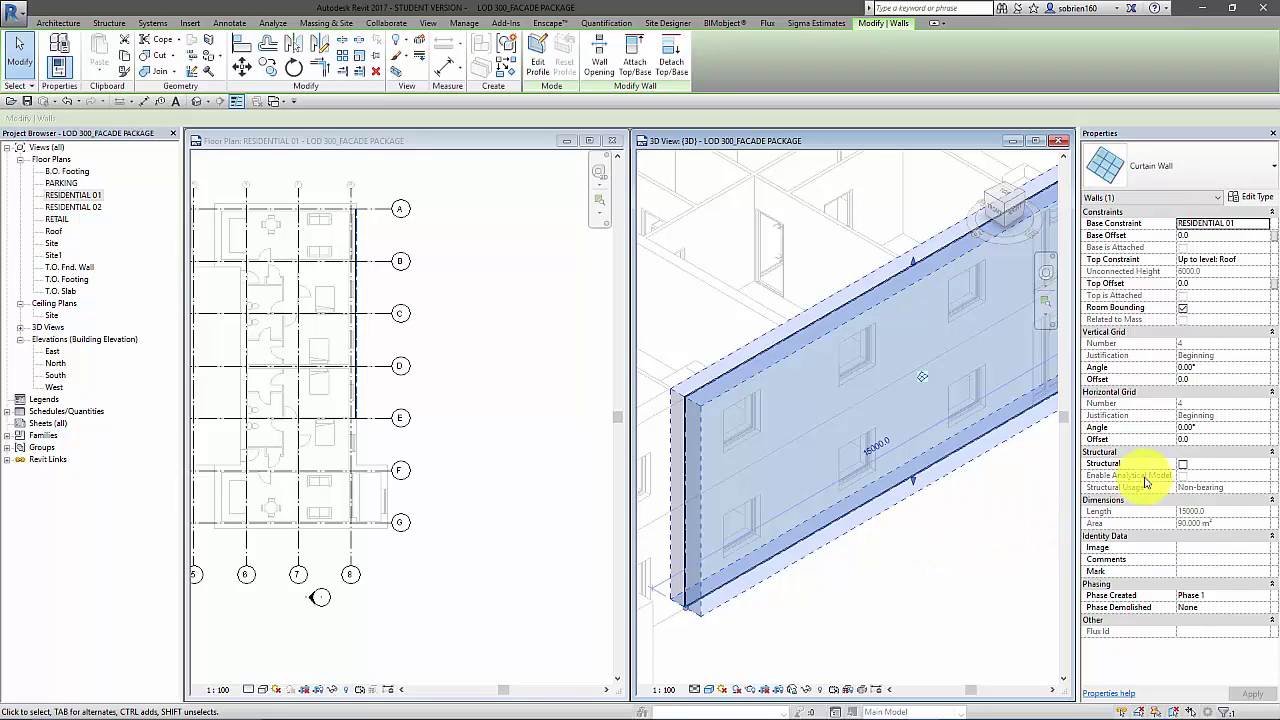
left_click(1240, 201)
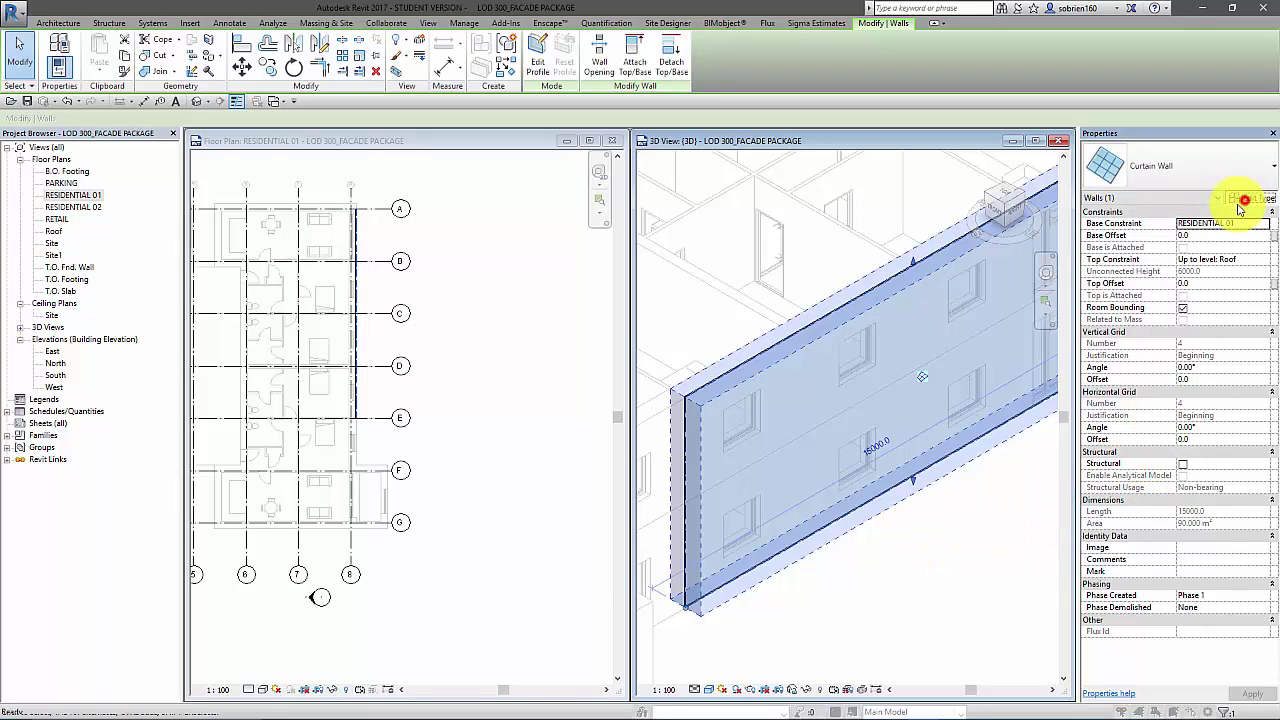
left_click(1155, 245)
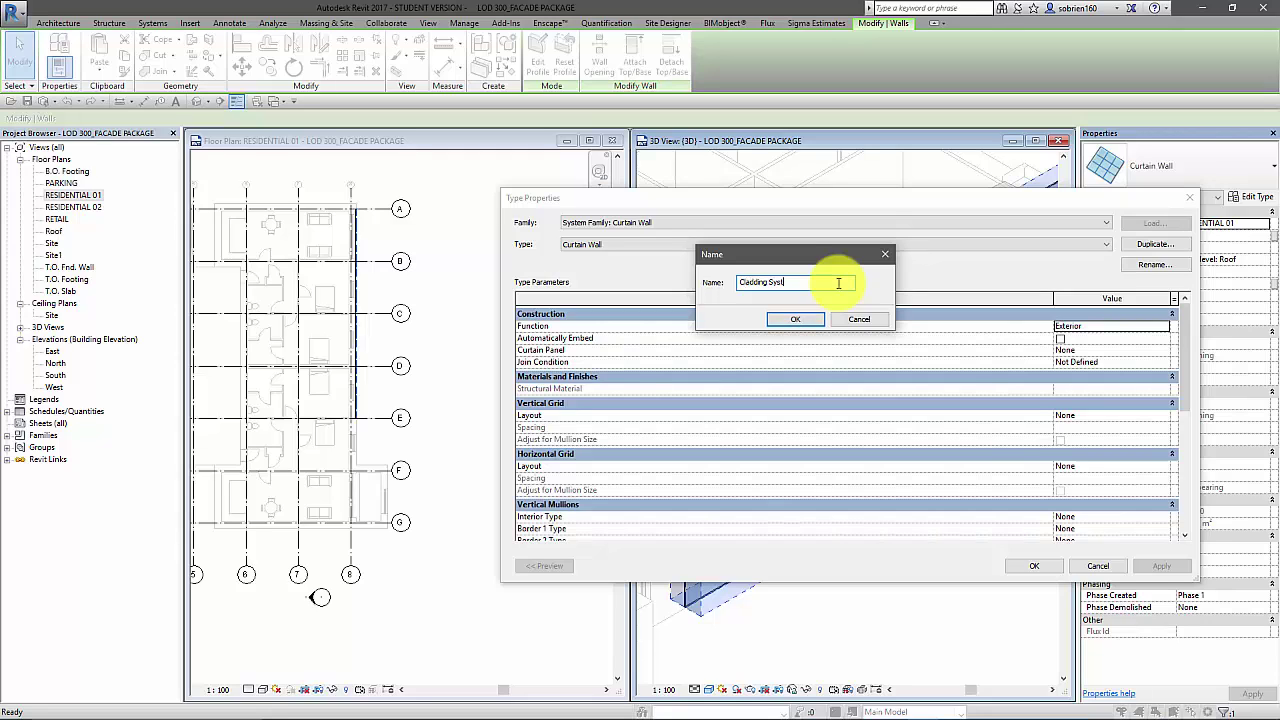
left_click(800, 319)
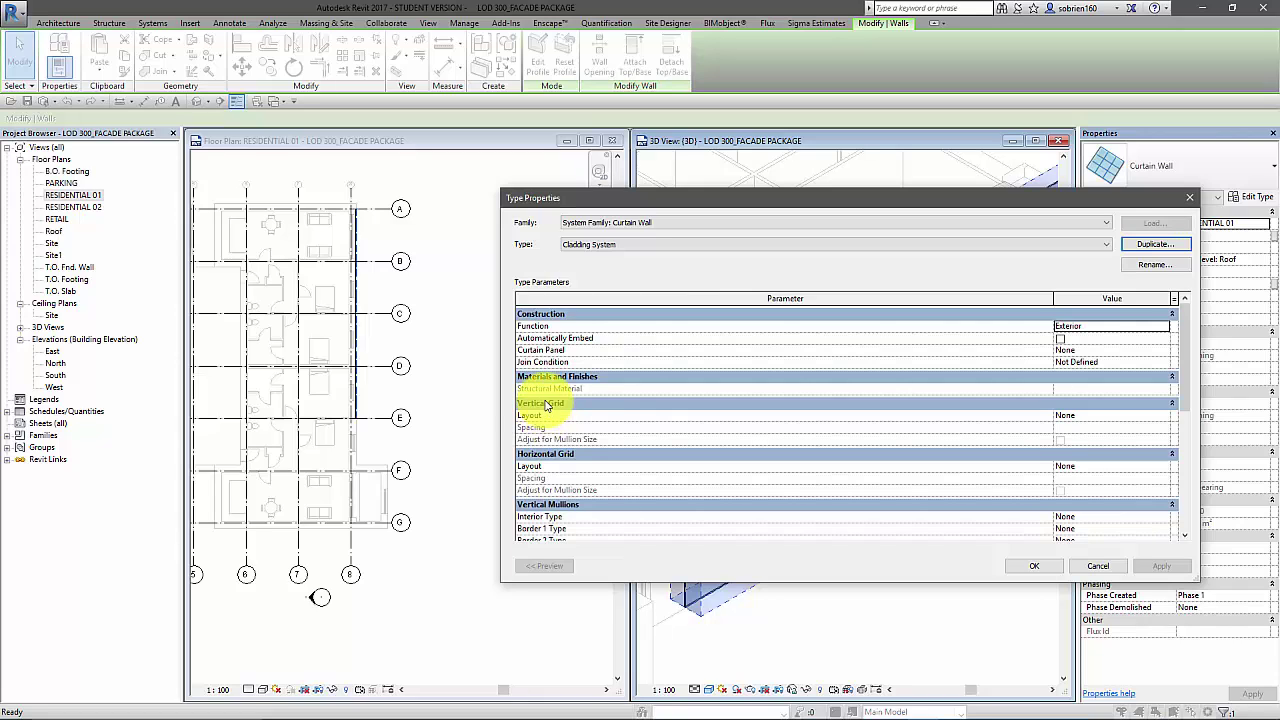
Step: Give the Cladding System type Fixed Distance grid layouts, with vertical spacing 300 and horizontal spacing 600
left_click(1162, 418)
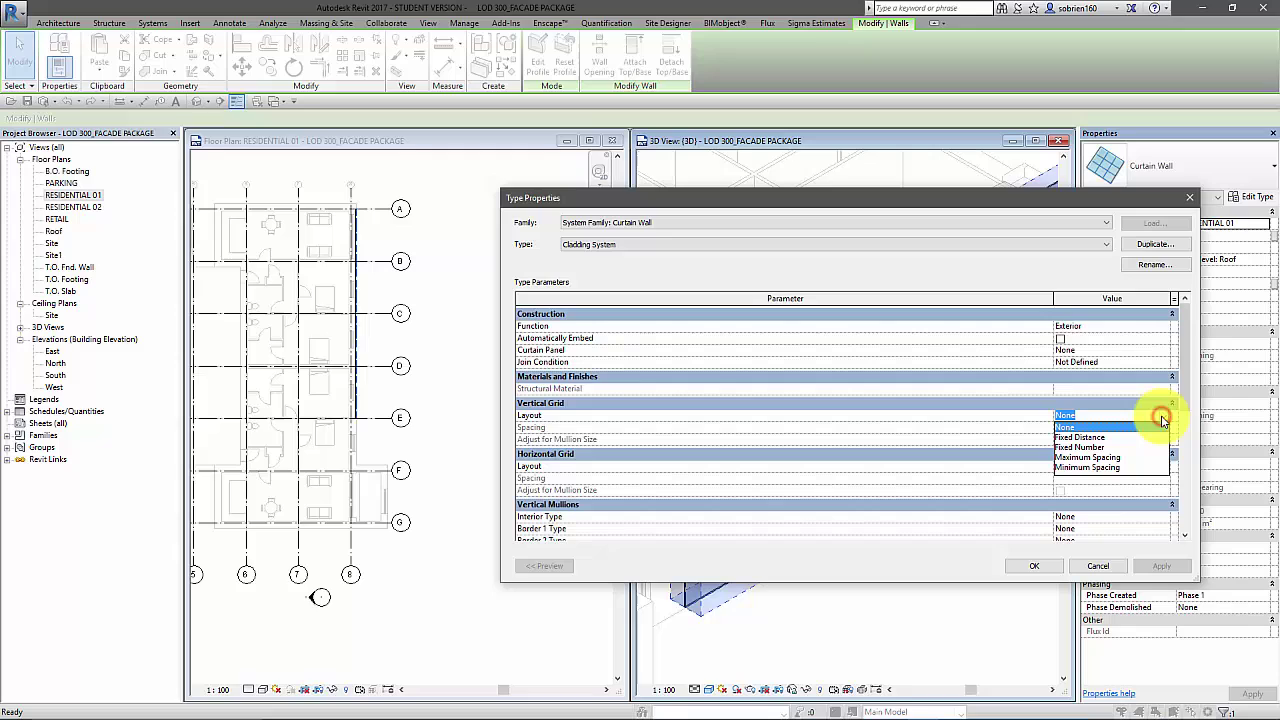
left_click(1080, 437)
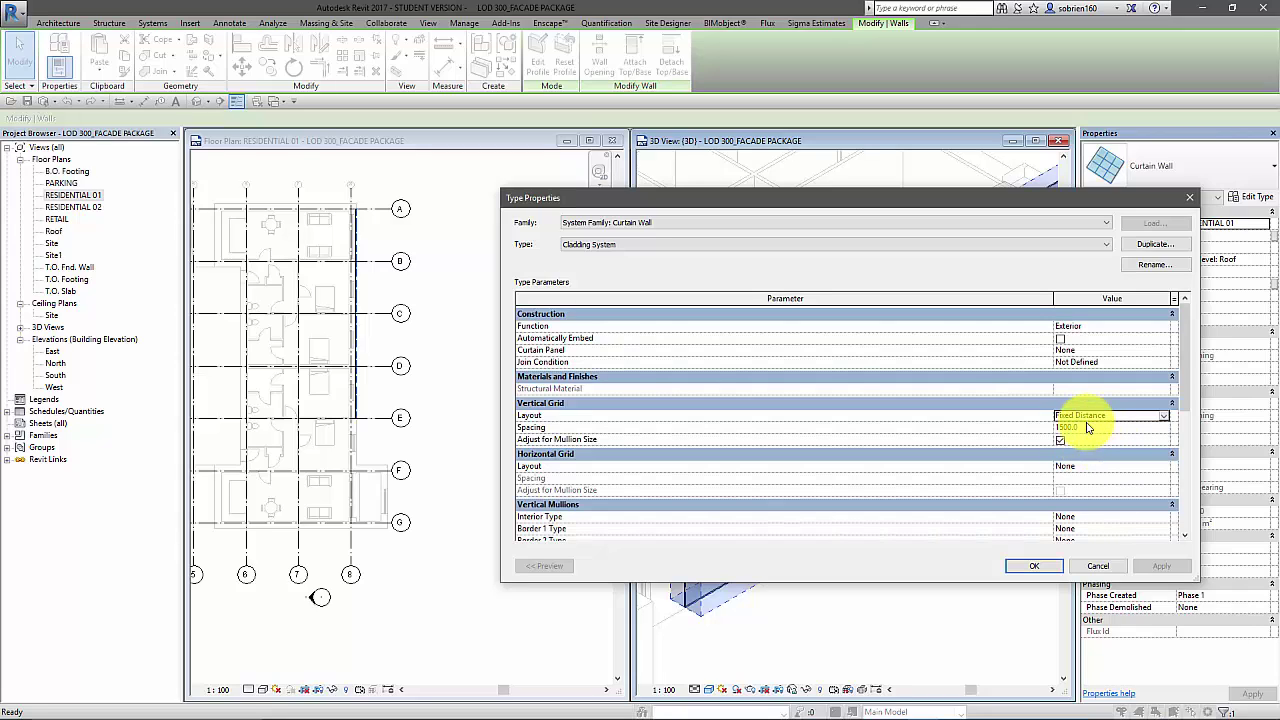
left_click(1086, 427)
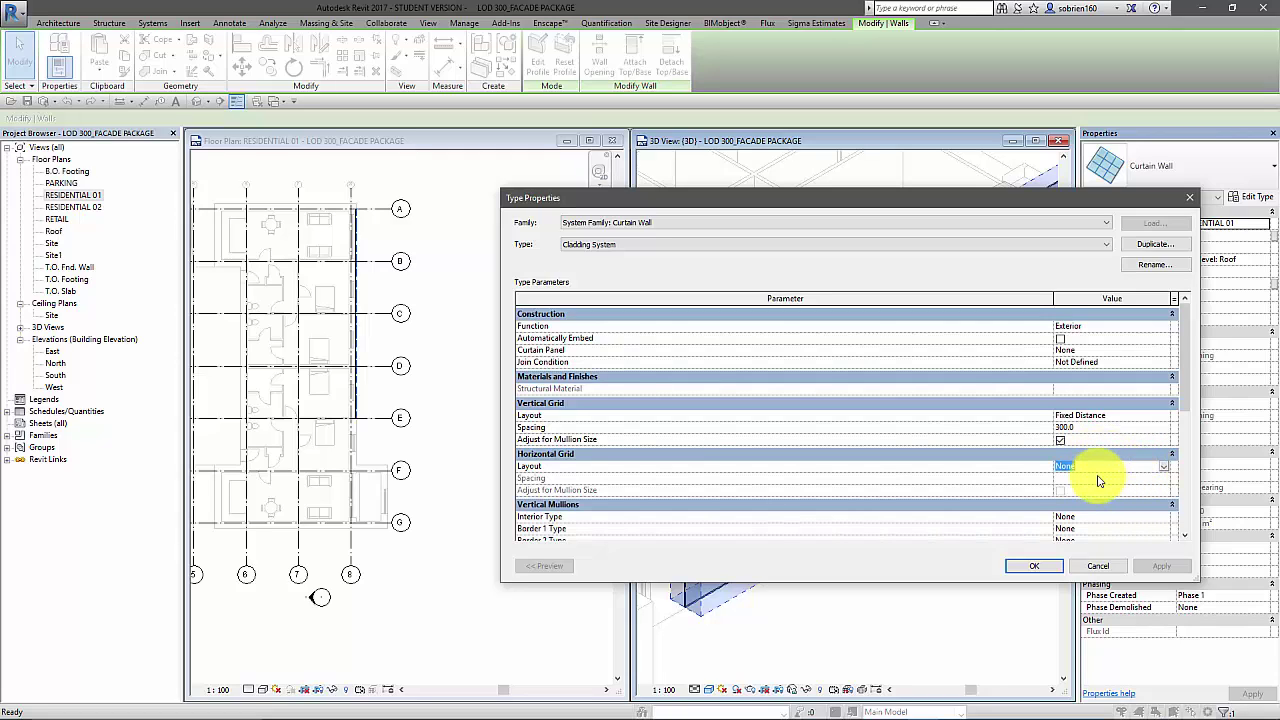
left_click(1163, 466)
left_click(1087, 490)
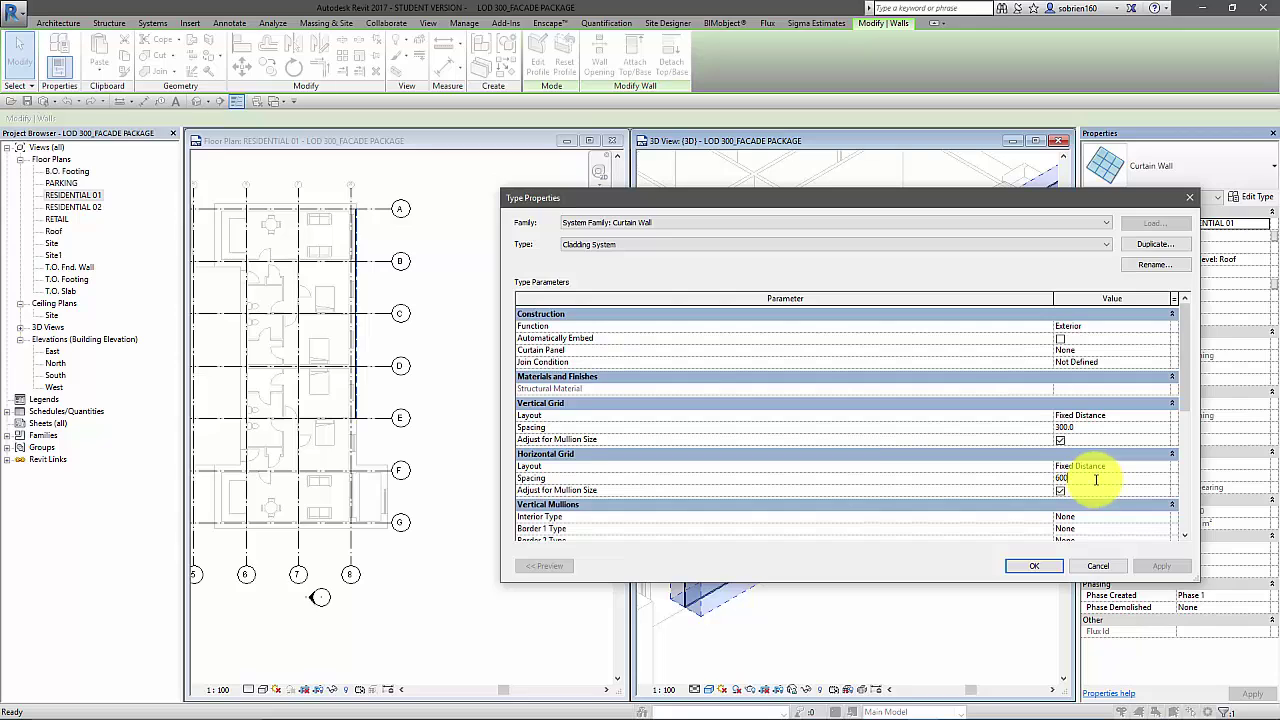
Step: Turn off Adjust for Mullion Size for both the vertical and horizontal grids and apply the type settings to the wall
left_click(1061, 441)
left_click(1061, 490)
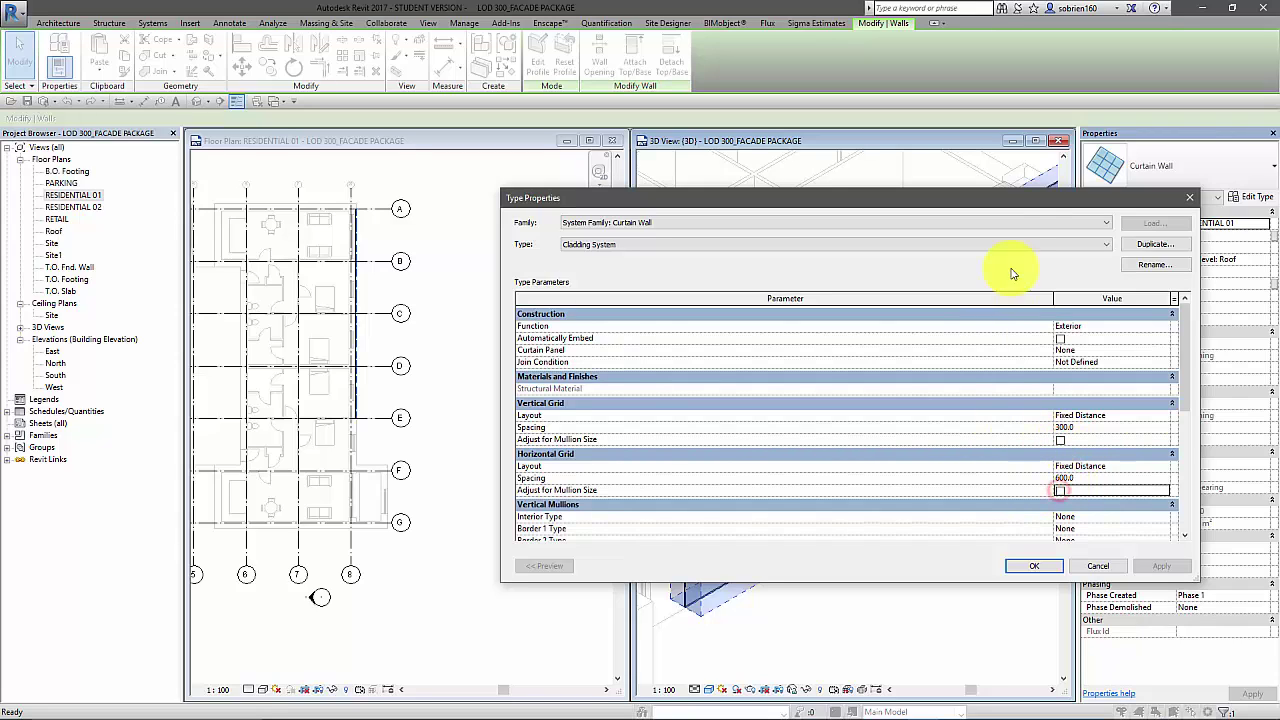
left_click_drag(1065, 208, 1166, 172)
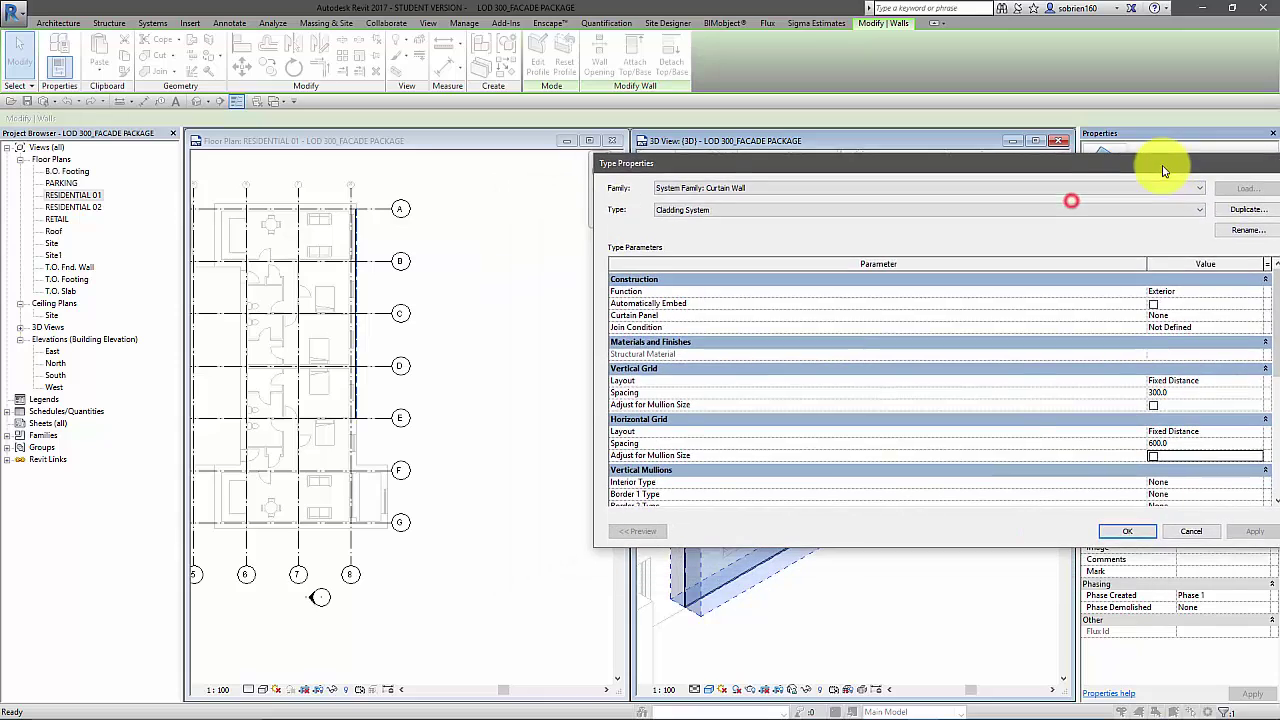
left_click(1133, 527)
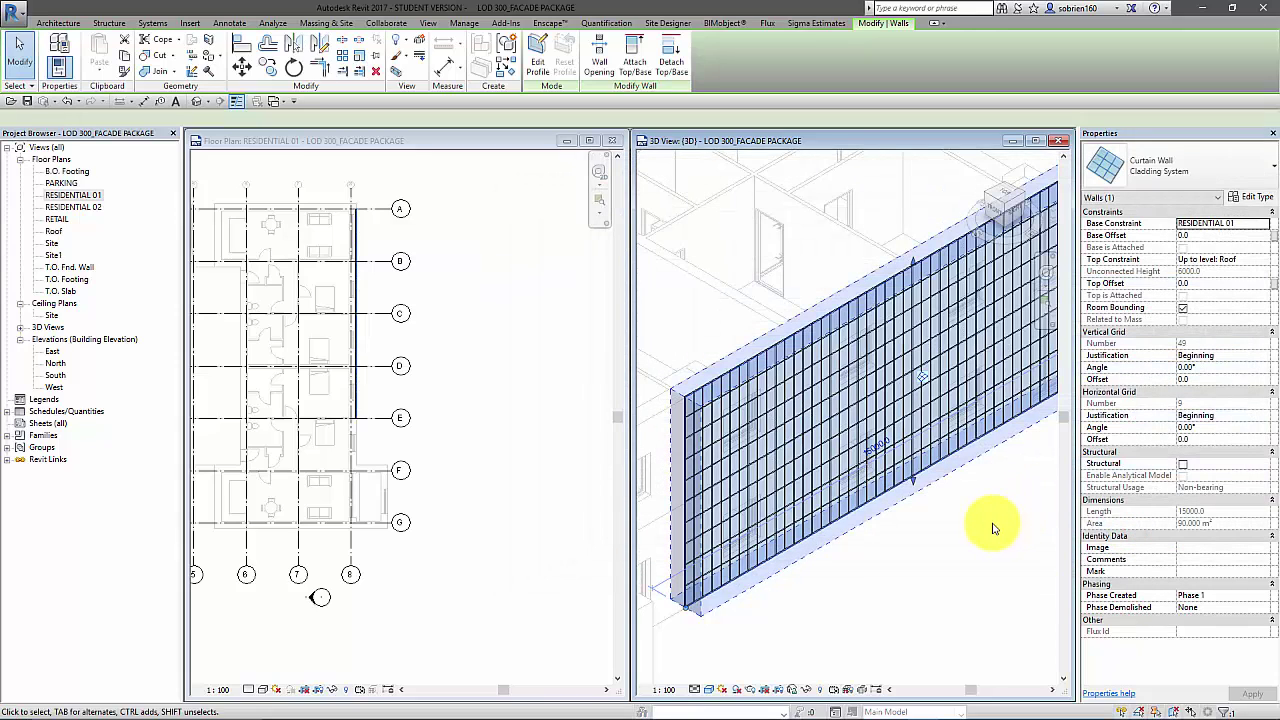
left_click(948, 540)
Step: Examine the cladding wall's panel divisions up close in 3D and along the facade in the RESIDENTIAL 01 floor plan
scroll(744, 596, "up", 3)
scroll(914, 529, "up", 5)
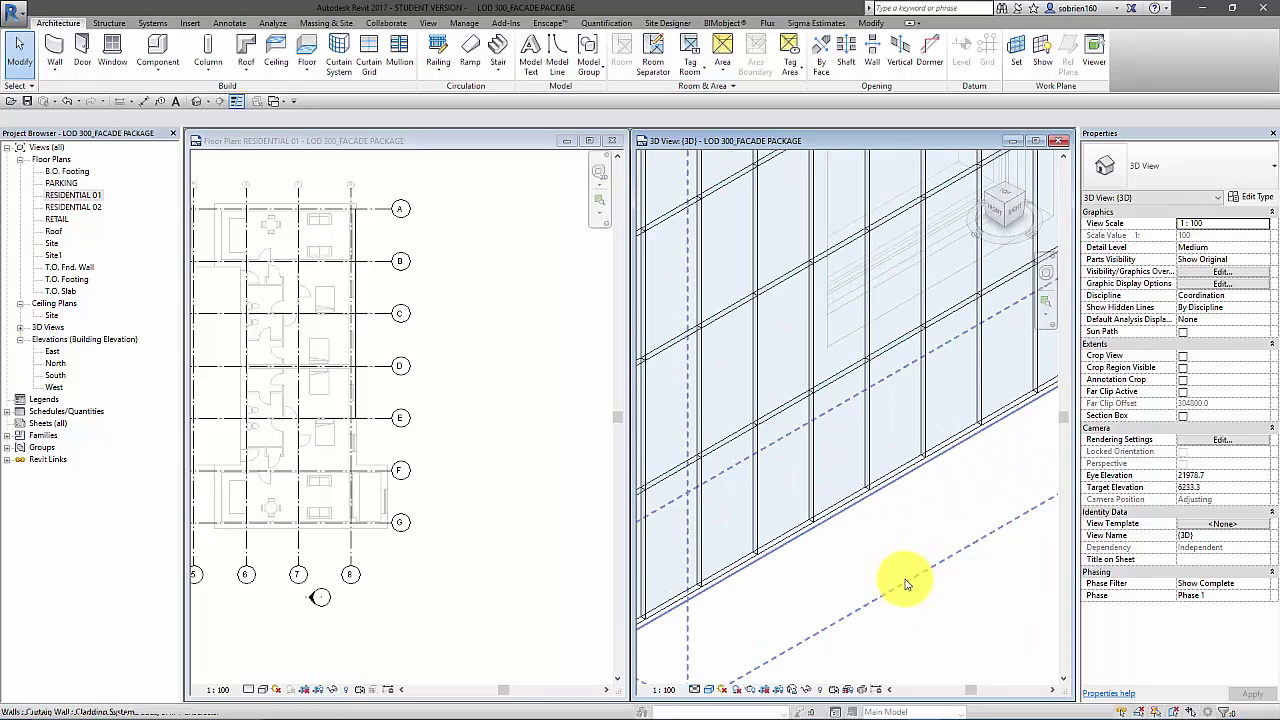
left_click(449, 434)
scroll(355, 390, "up", 2)
scroll(355, 390, "up", 3)
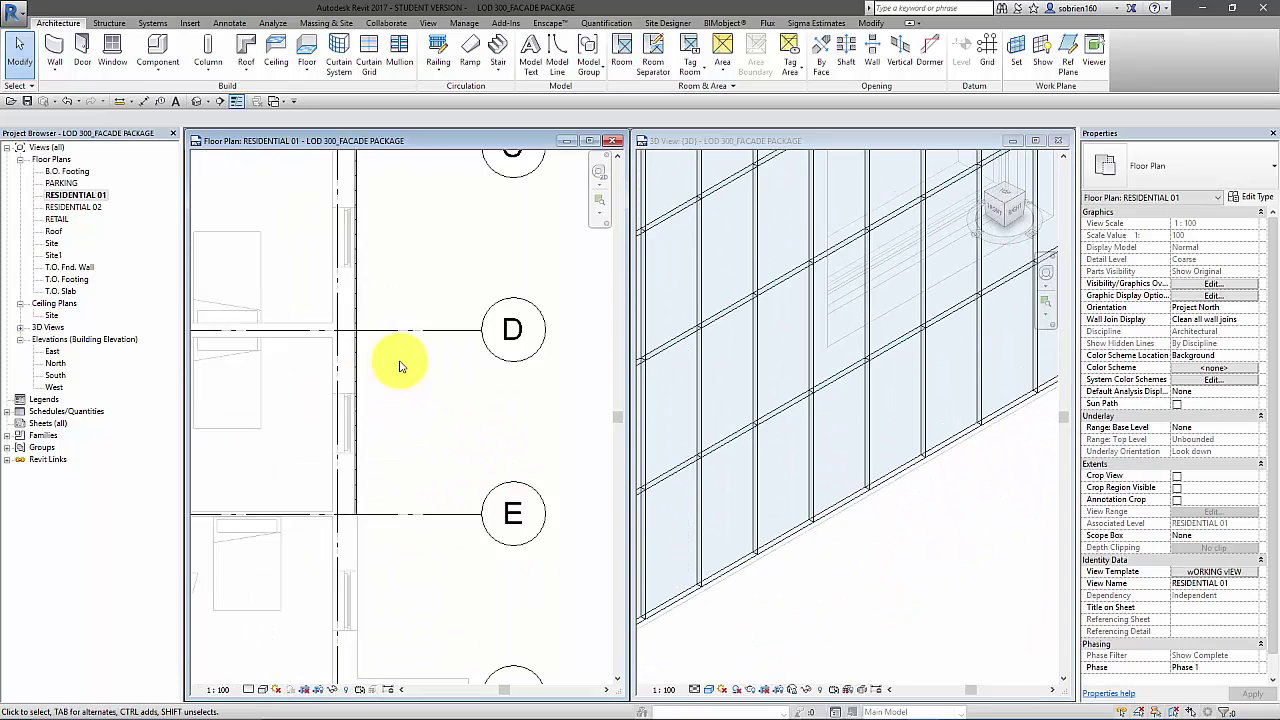
middle_click_drag(400, 366, 417, 271)
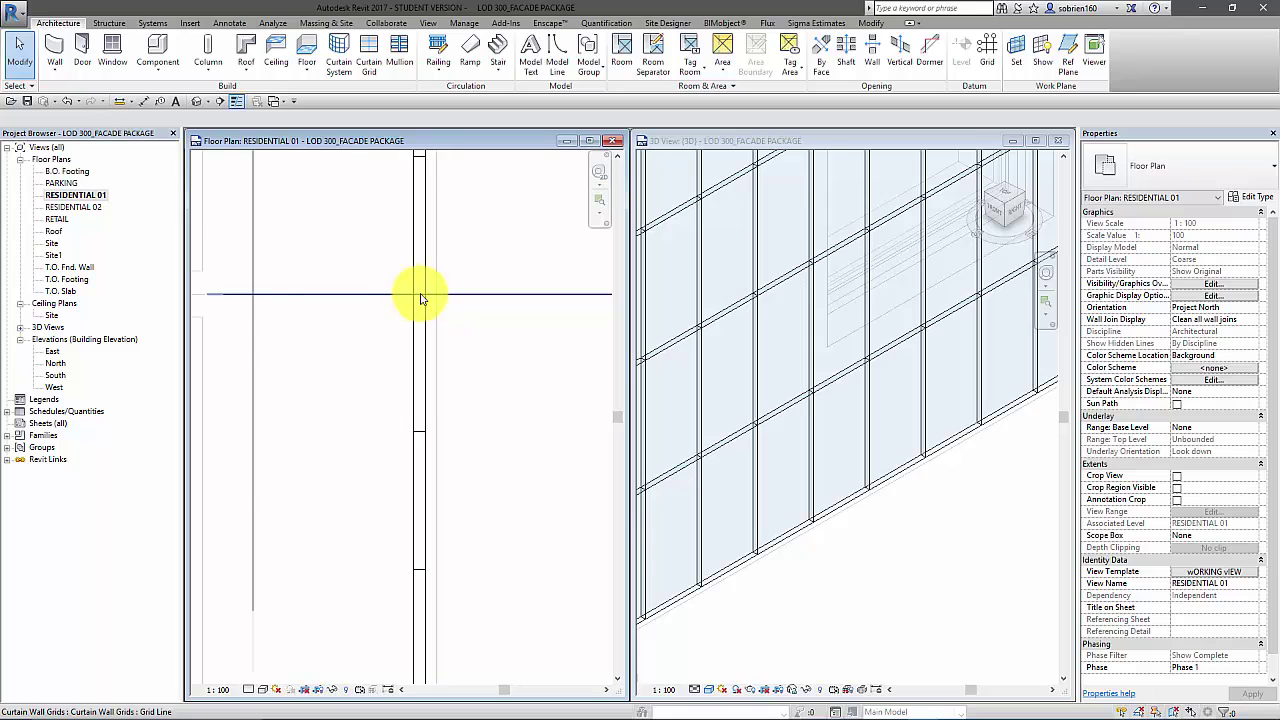
scroll(436, 324, "down", 2)
middle_click_drag(412, 334, 476, 476)
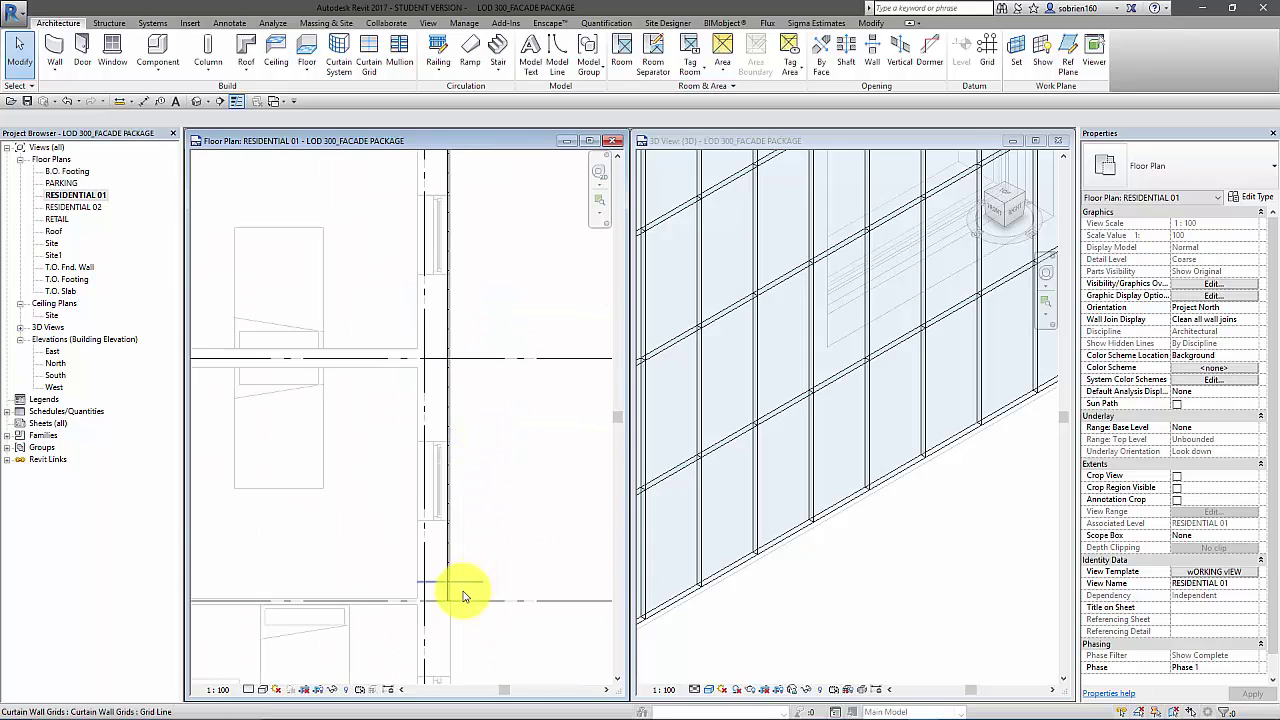
scroll(469, 391, "down", 1)
middle_click_drag(469, 391, 409, 317)
scroll(393, 245, "up", 4)
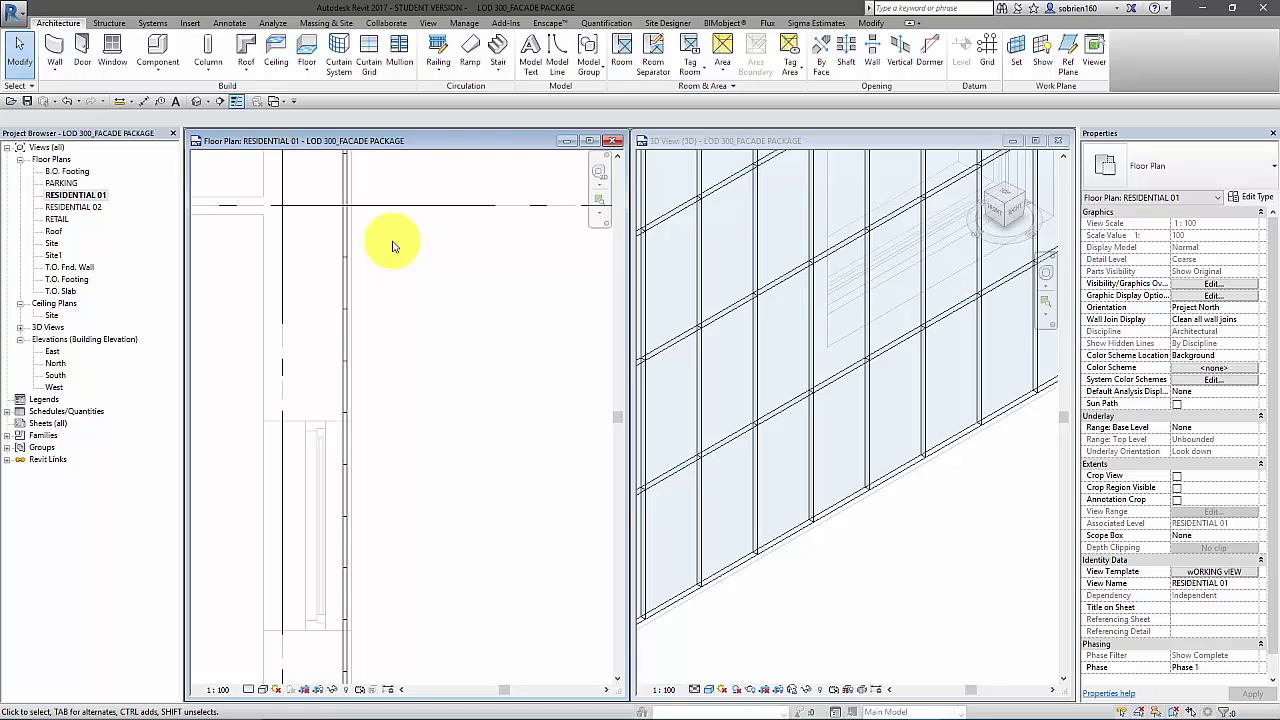
Step: Examine the cladding wall's overall grid, end corner and grid lines in the 3D view
left_click(938, 531)
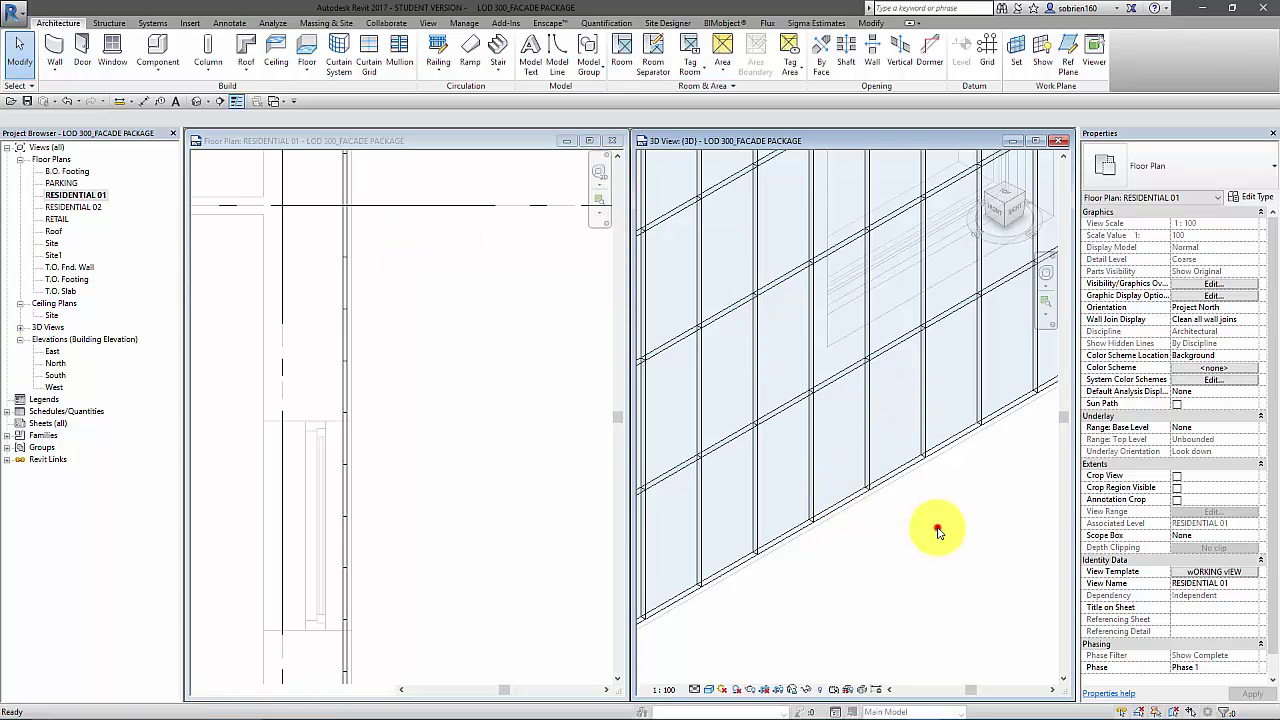
scroll(929, 527, "down", 5)
middle_click_drag(920, 523, 925, 566)
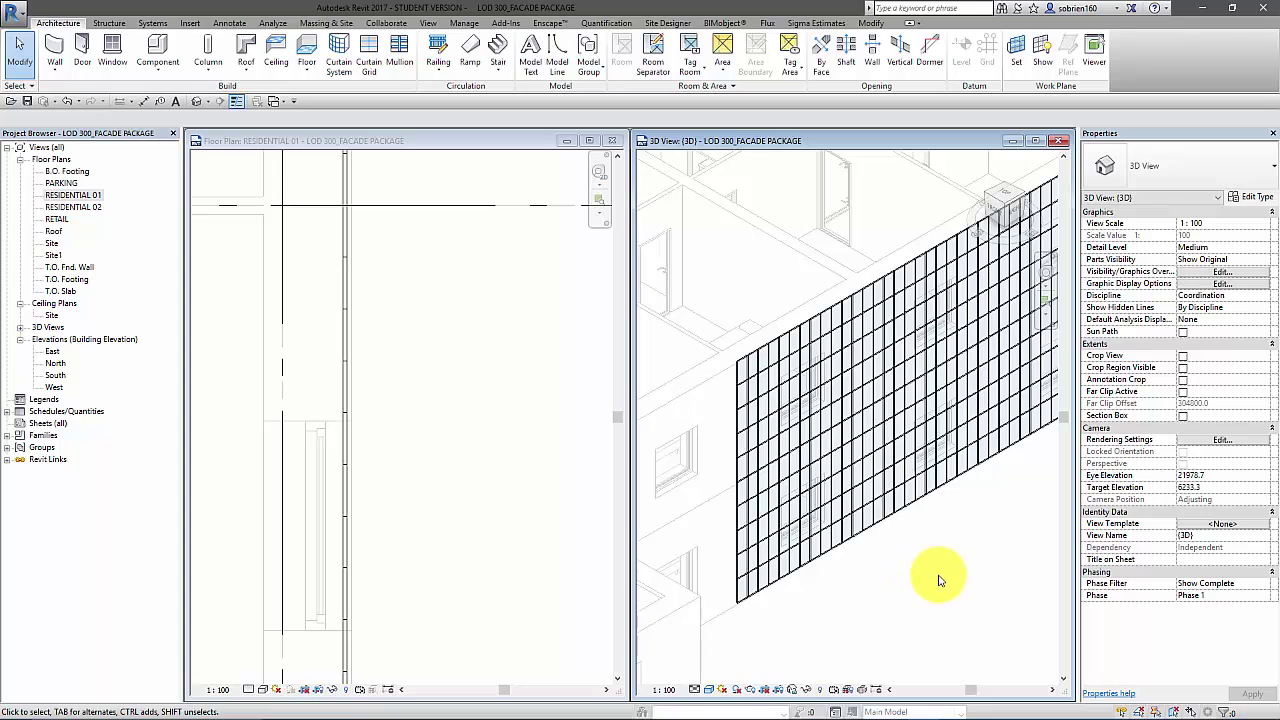
middle_click_drag(909, 563, 963, 600)
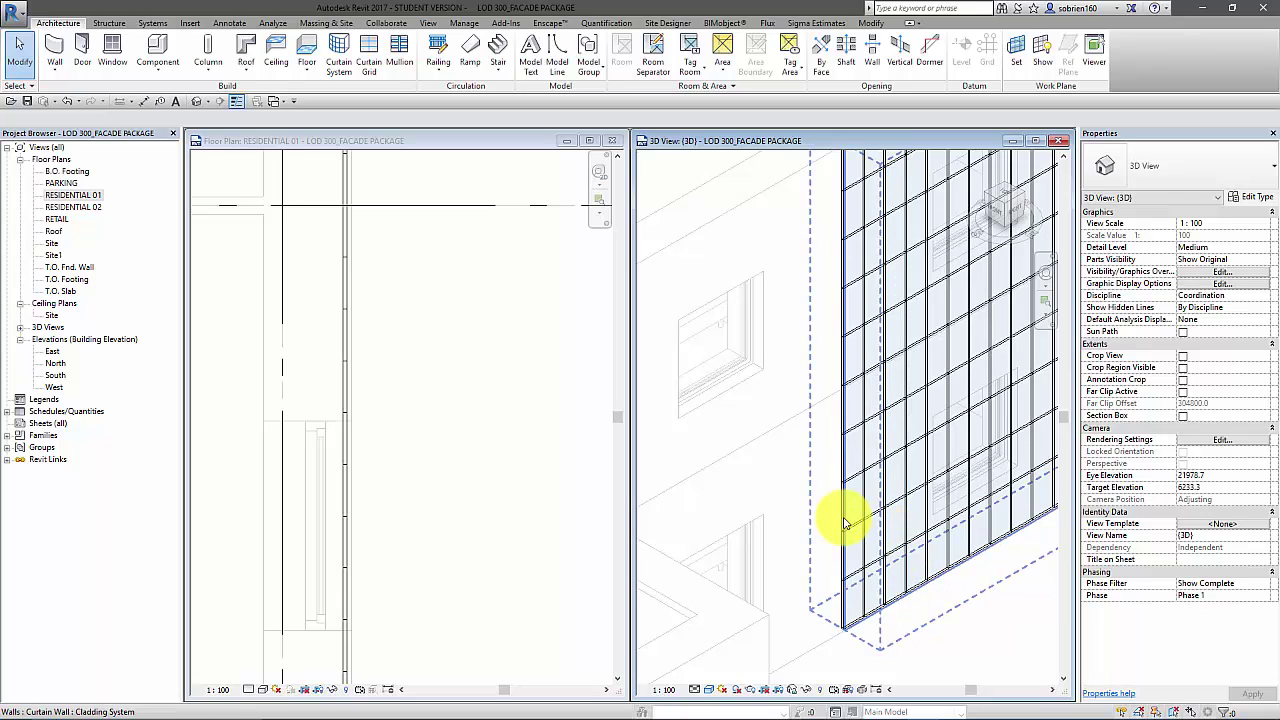
scroll(810, 520, "down", 5)
left_click(874, 594)
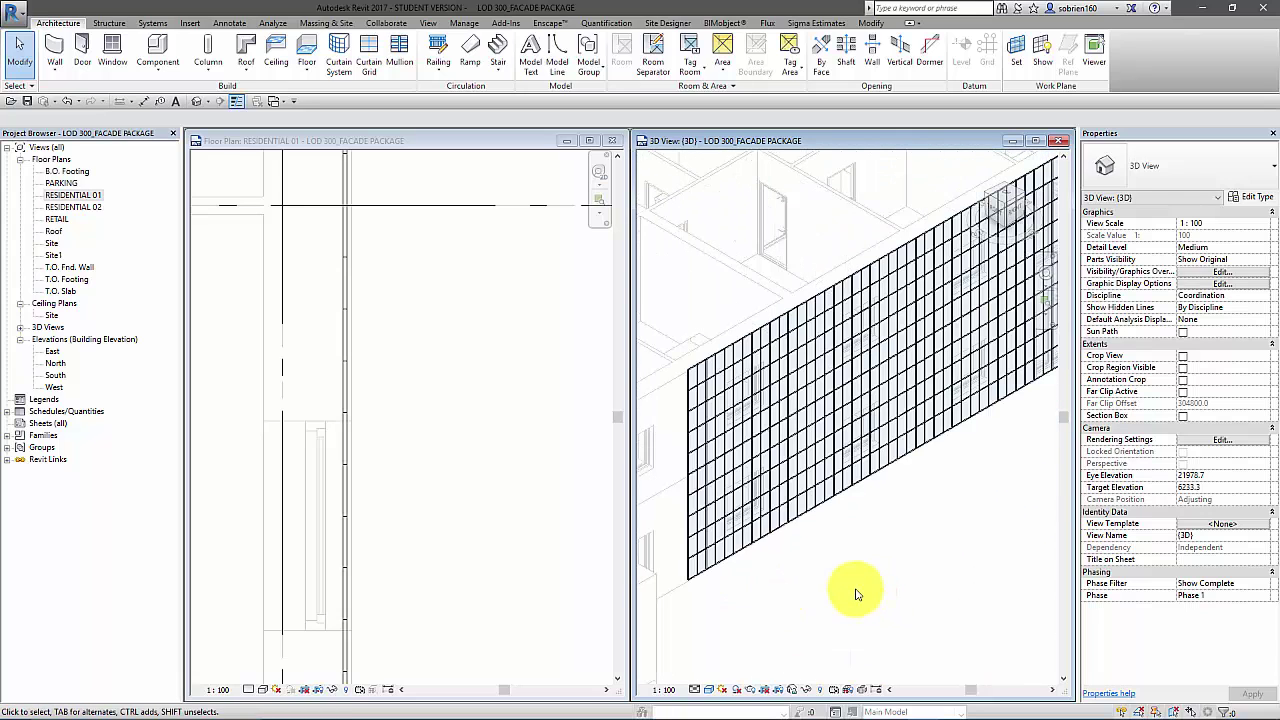
middle_click_drag(814, 423, 838, 520, "shift")
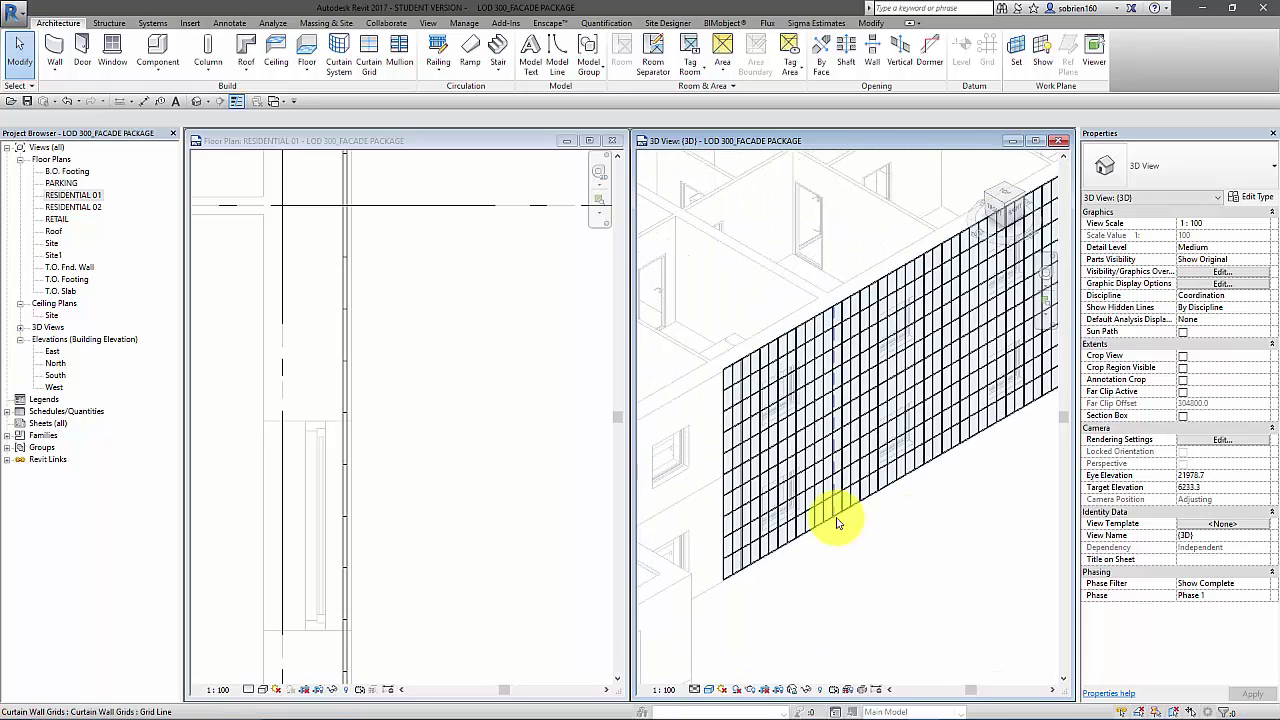
key("Tab")
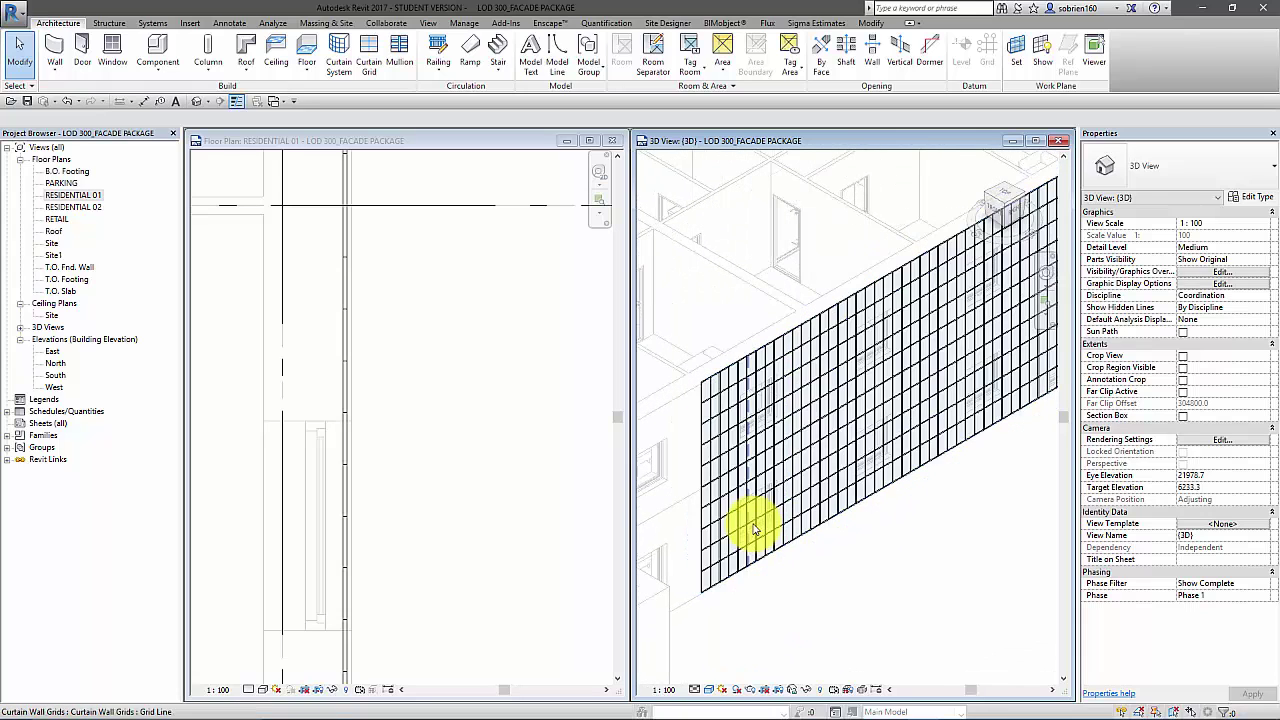
left_click(858, 468)
Step: Create a new family from the Metric Curtain Wall Panel template
left_click(14, 10)
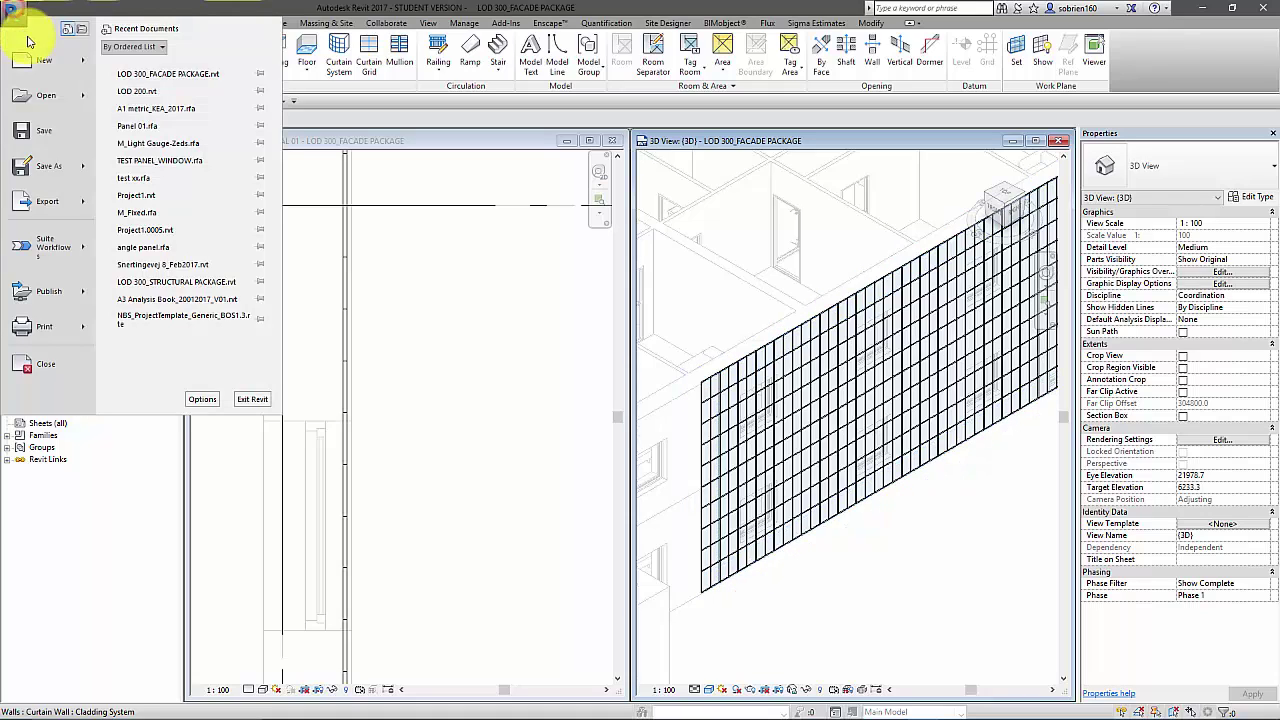
mouse_move(44, 60)
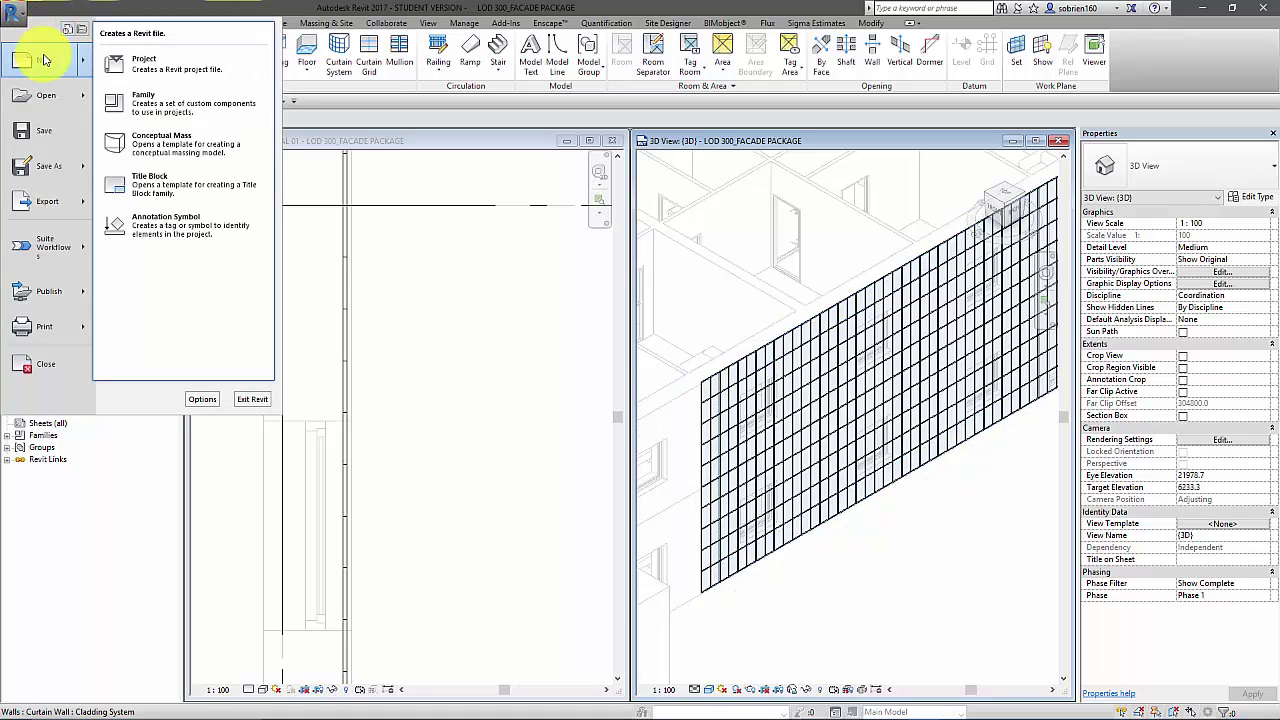
left_click(145, 100)
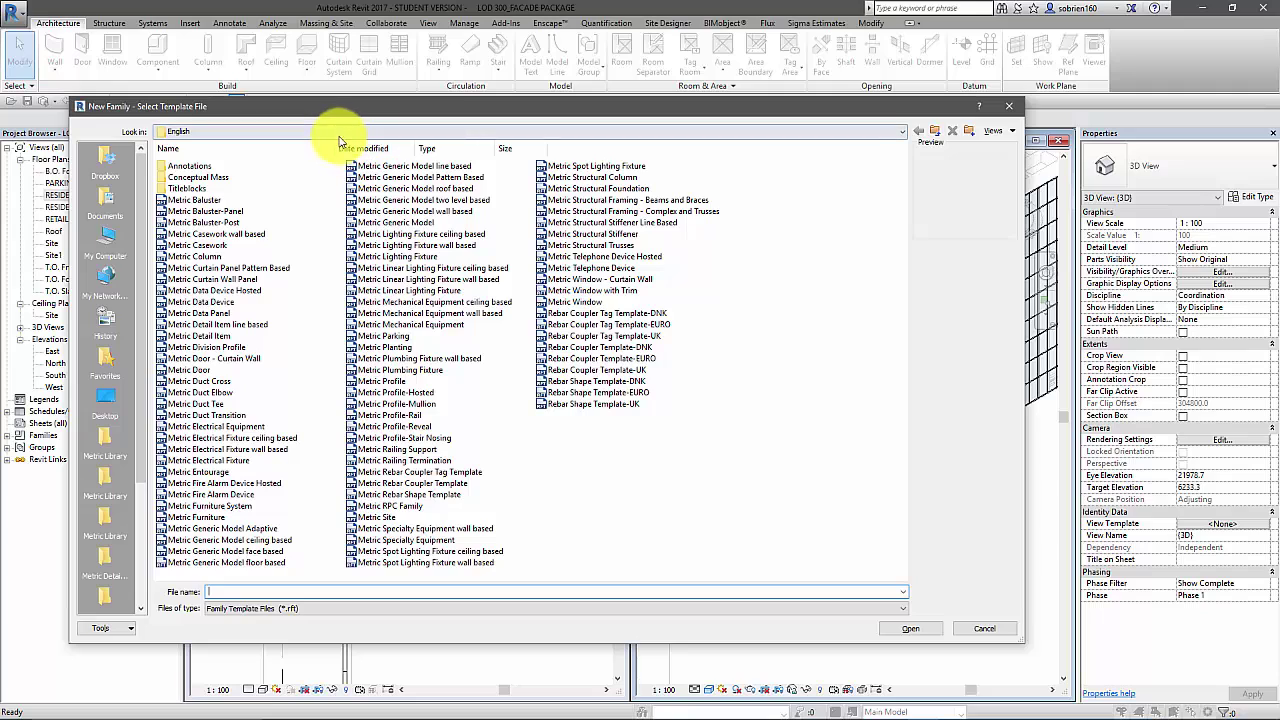
left_click(240, 280)
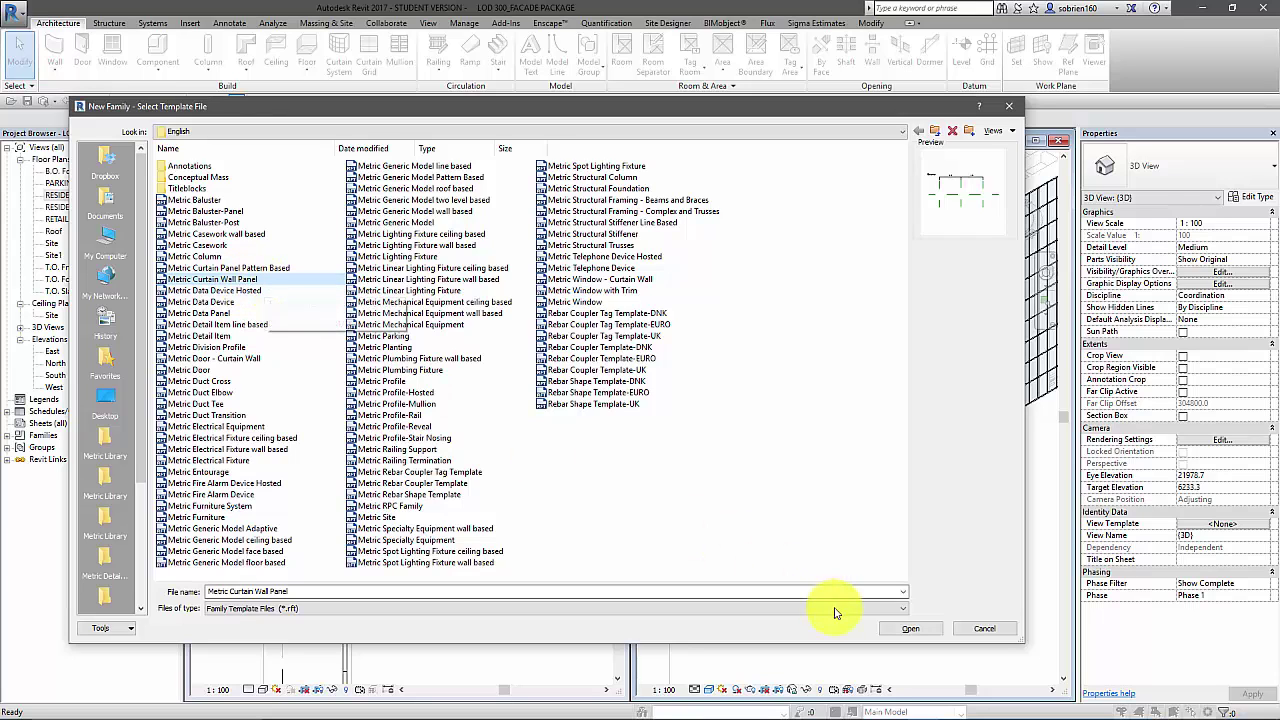
left_click(911, 632)
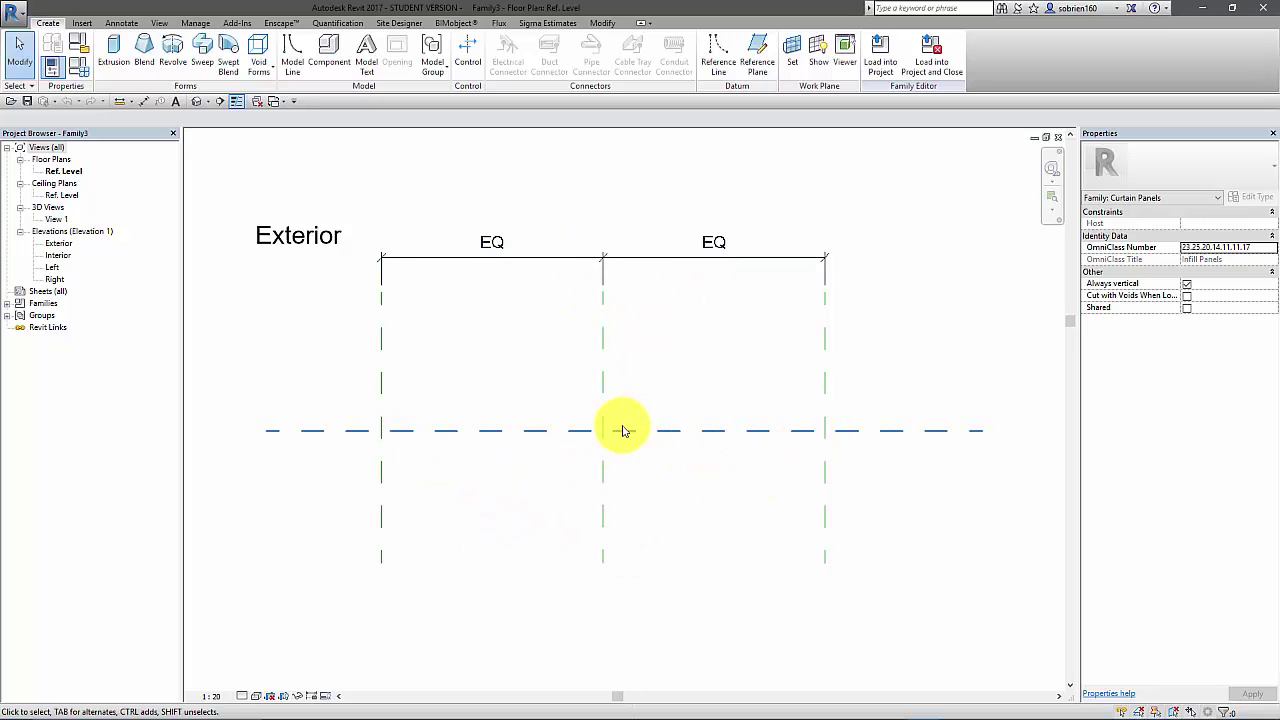
Step: Examine the template's reference planes and equal-spacing dimensions in the Ref. Level plan
middle_click_drag(705, 447, 774, 464)
scroll(762, 462, "up", 2)
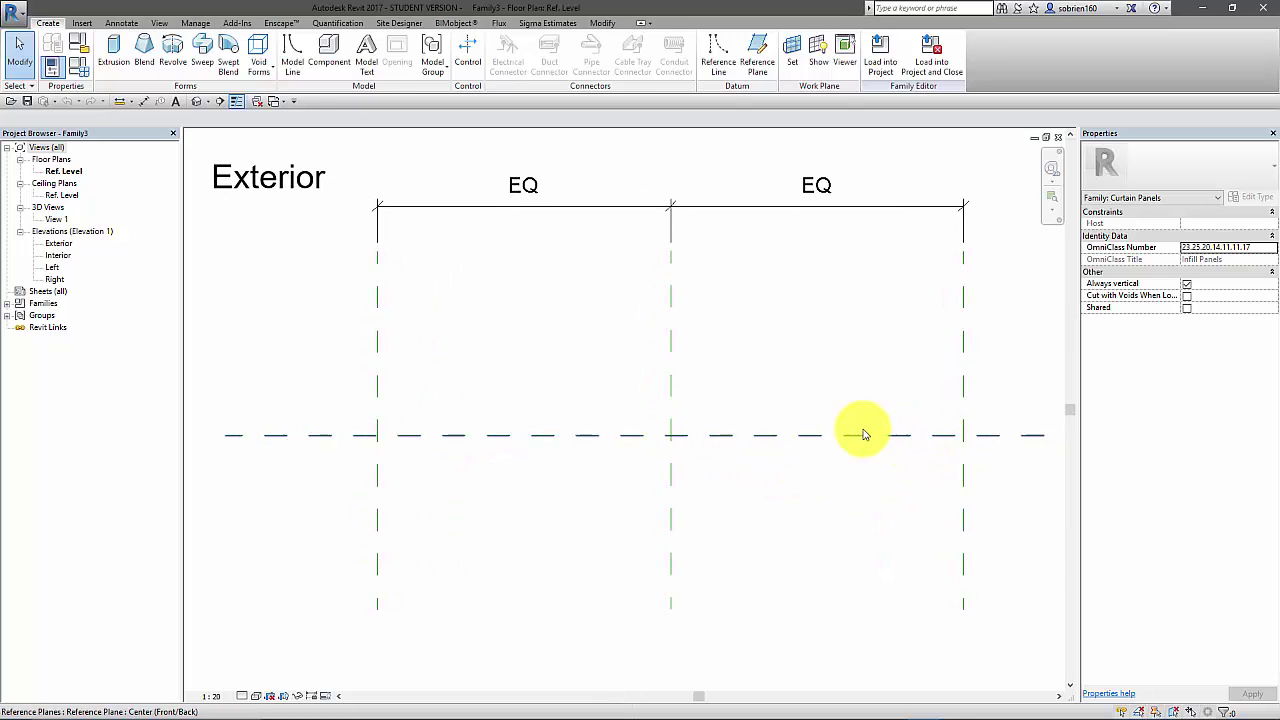
scroll(966, 443, "up", 3)
middle_click_drag(970, 445, 850, 441)
scroll(786, 482, "down", 2)
middle_click_drag(764, 490, 933, 498)
scroll(895, 500, "down", 5)
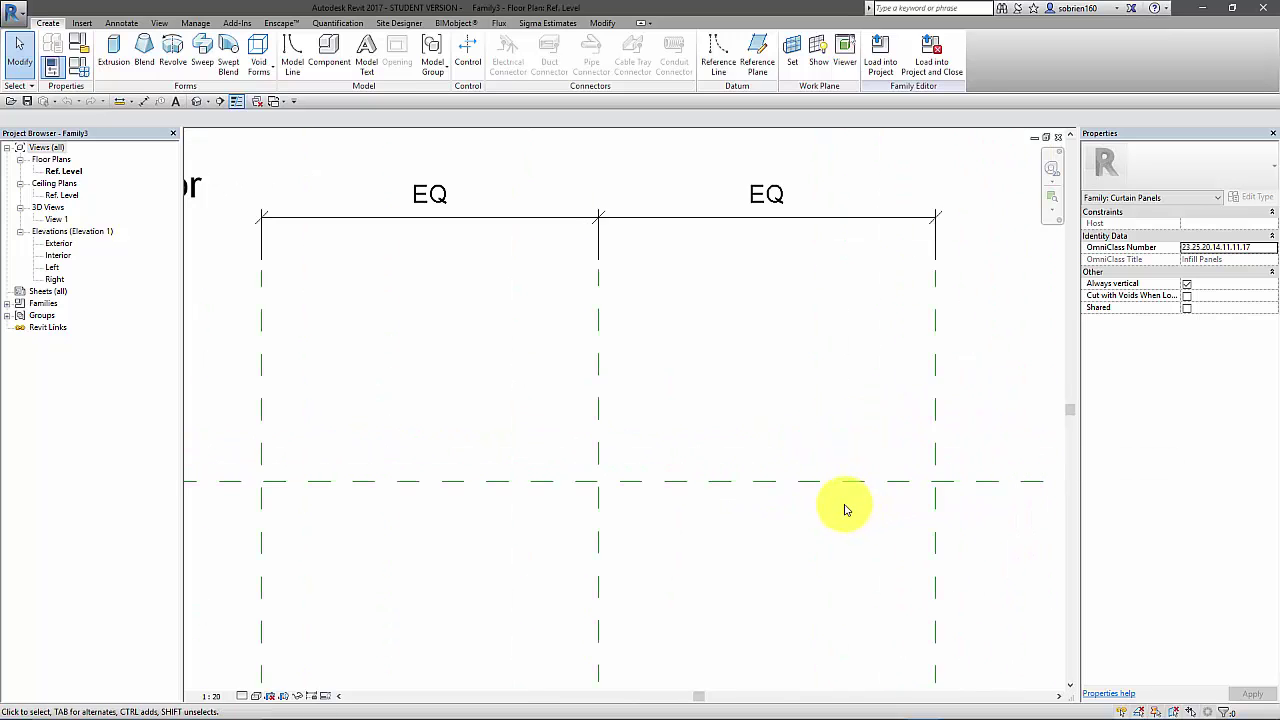
mouse_move(855, 506)
middle_mouse_down()
mouse_move(903, 486)
mouse_move(857, 478)
mouse_move(891, 488)
mouse_move(829, 497)
mouse_move(850, 505)
middle_mouse_up()
scroll(903, 487, "down", 1)
scroll(862, 487, "up", 1)
scroll(826, 497, "down", 1)
scroll(837, 488, "up", 1)
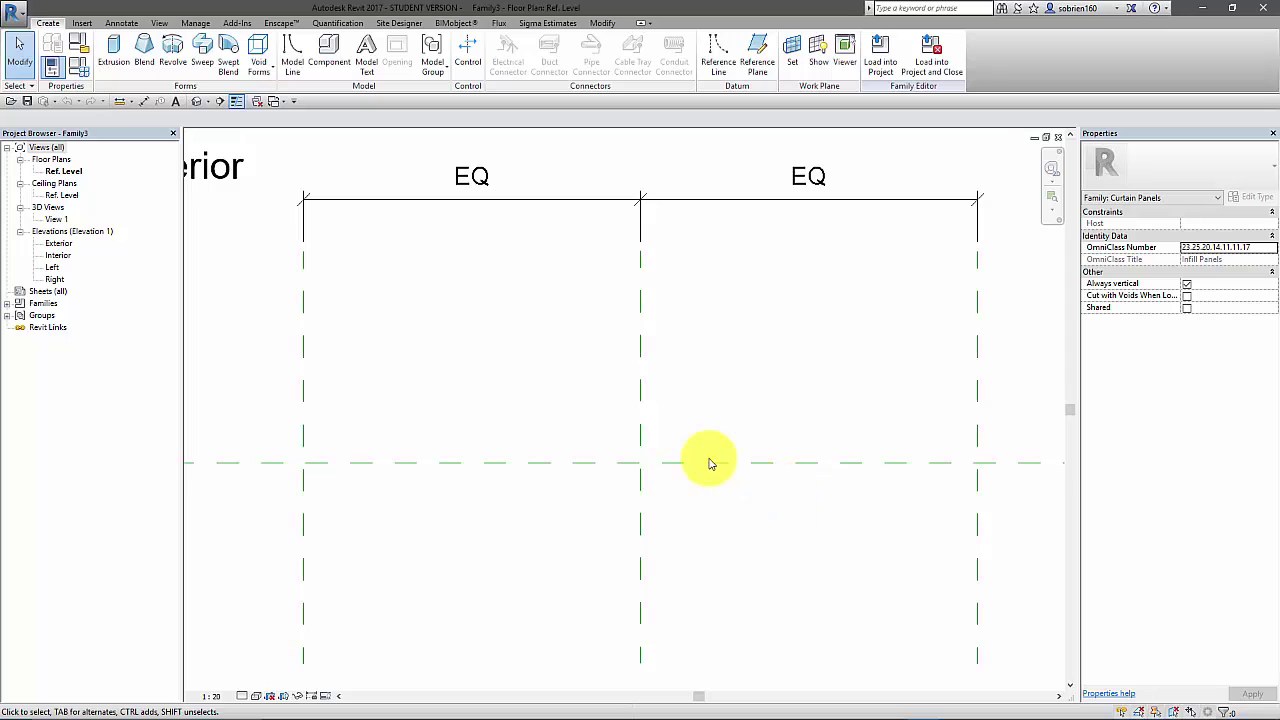
scroll(746, 414, "up", 2)
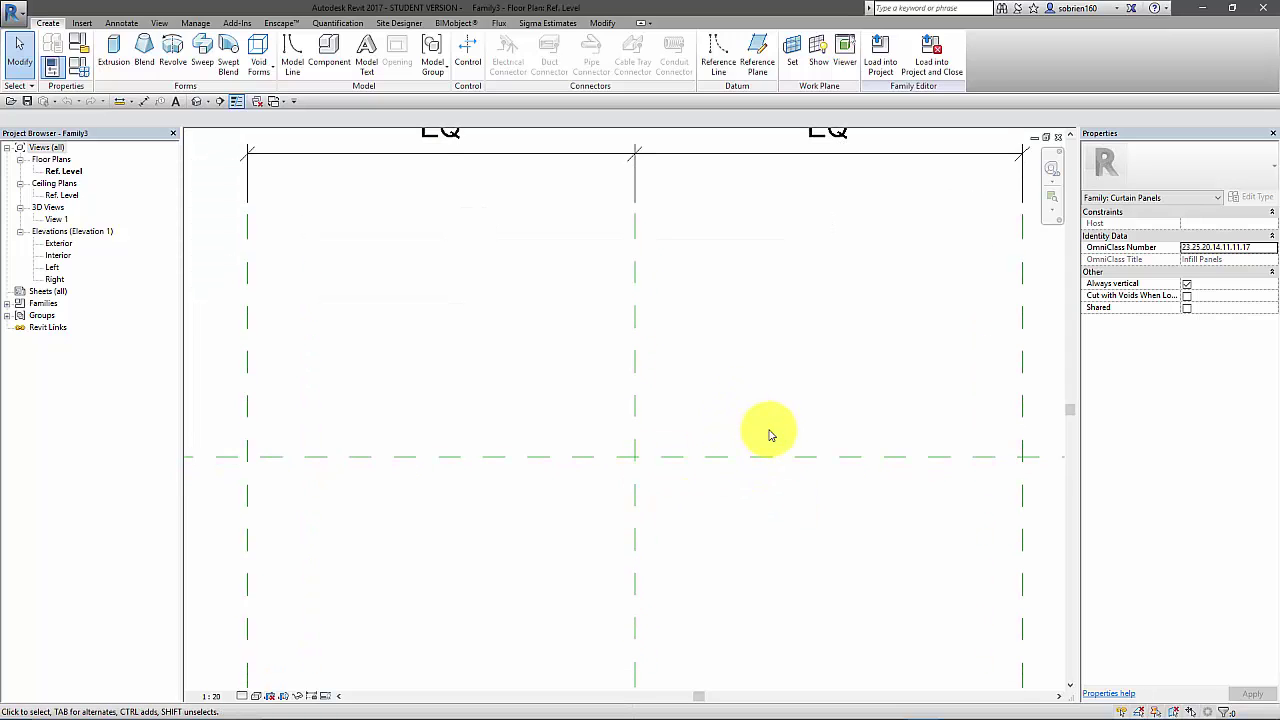
middle_click_drag(769, 431, 769, 437)
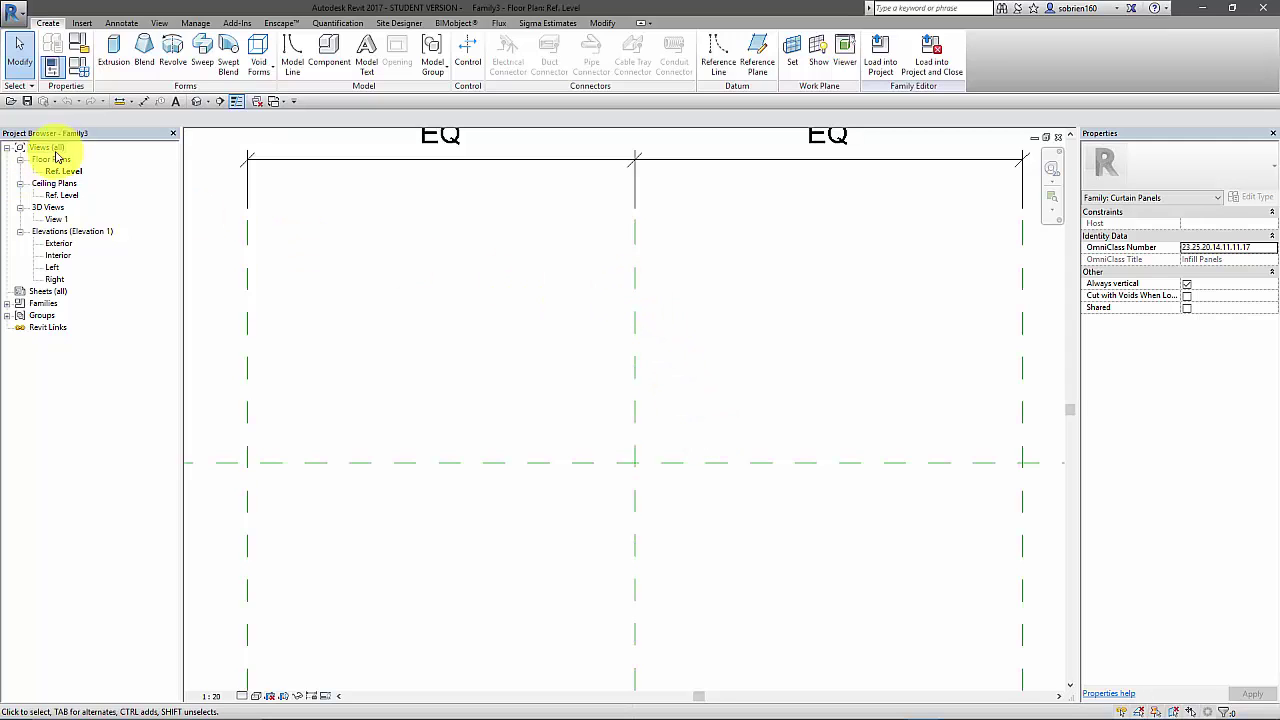
Step: Draw two horizontal reference planes parallel to the front/back centre plane, about 92 mm on its exterior side and about 140 mm on its interior side
left_click(757, 63)
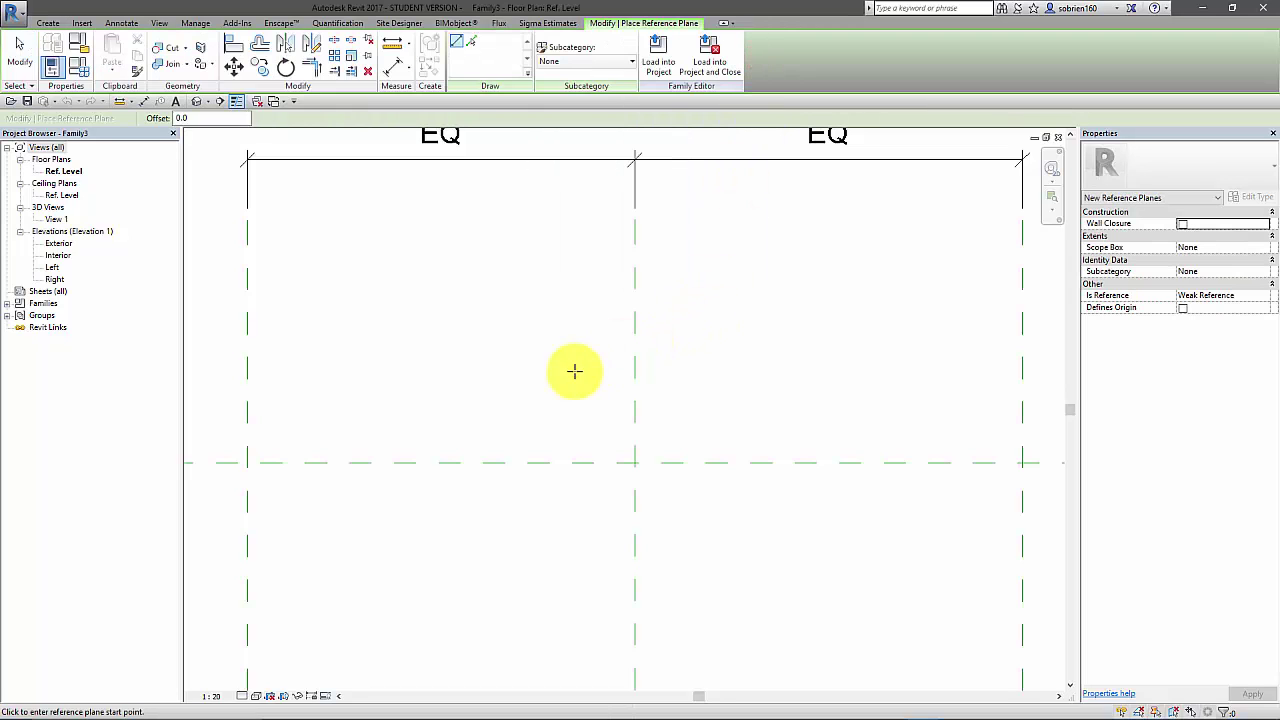
left_click(223, 437)
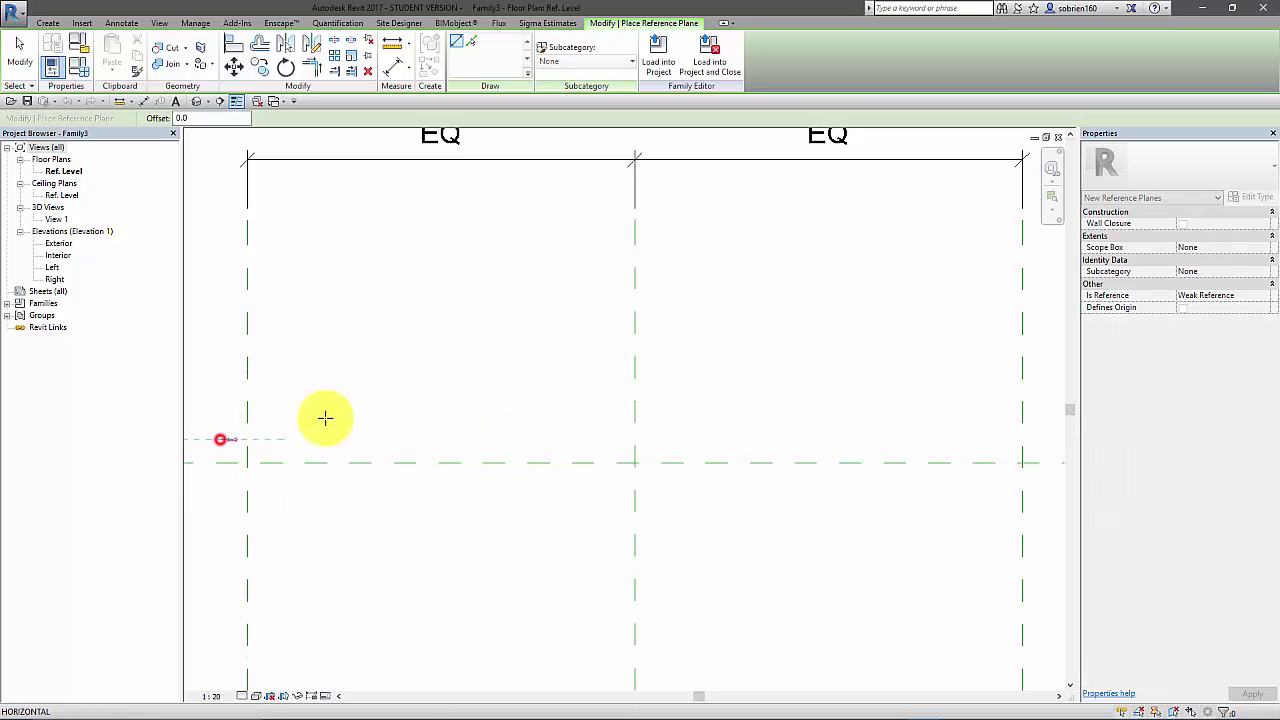
scroll(850, 386, "down", 2)
left_click(988, 422)
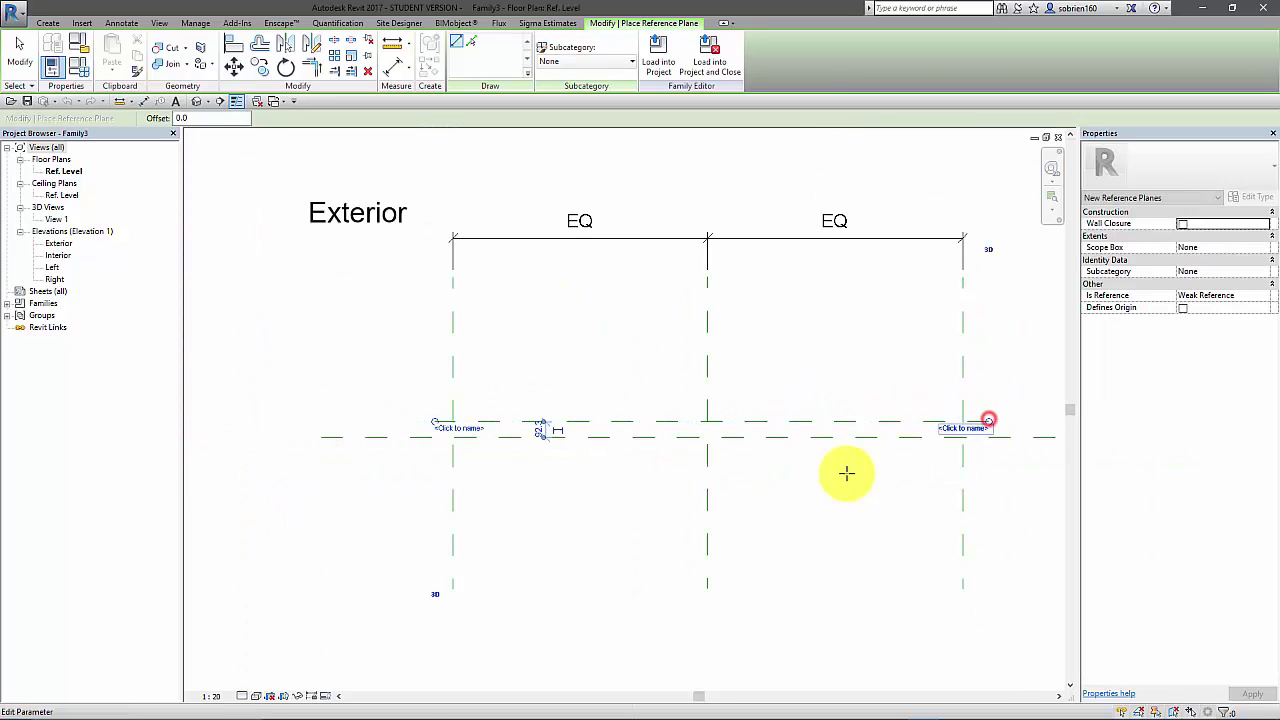
left_click(434, 460)
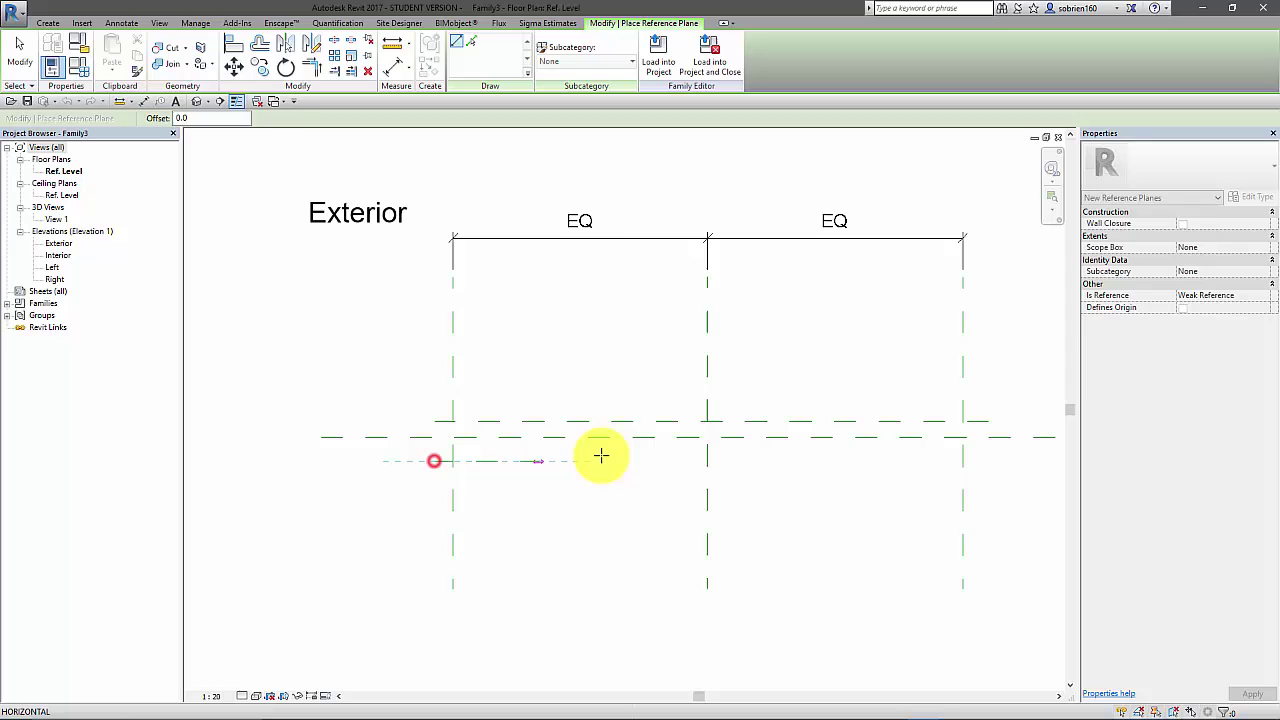
left_click(986, 459)
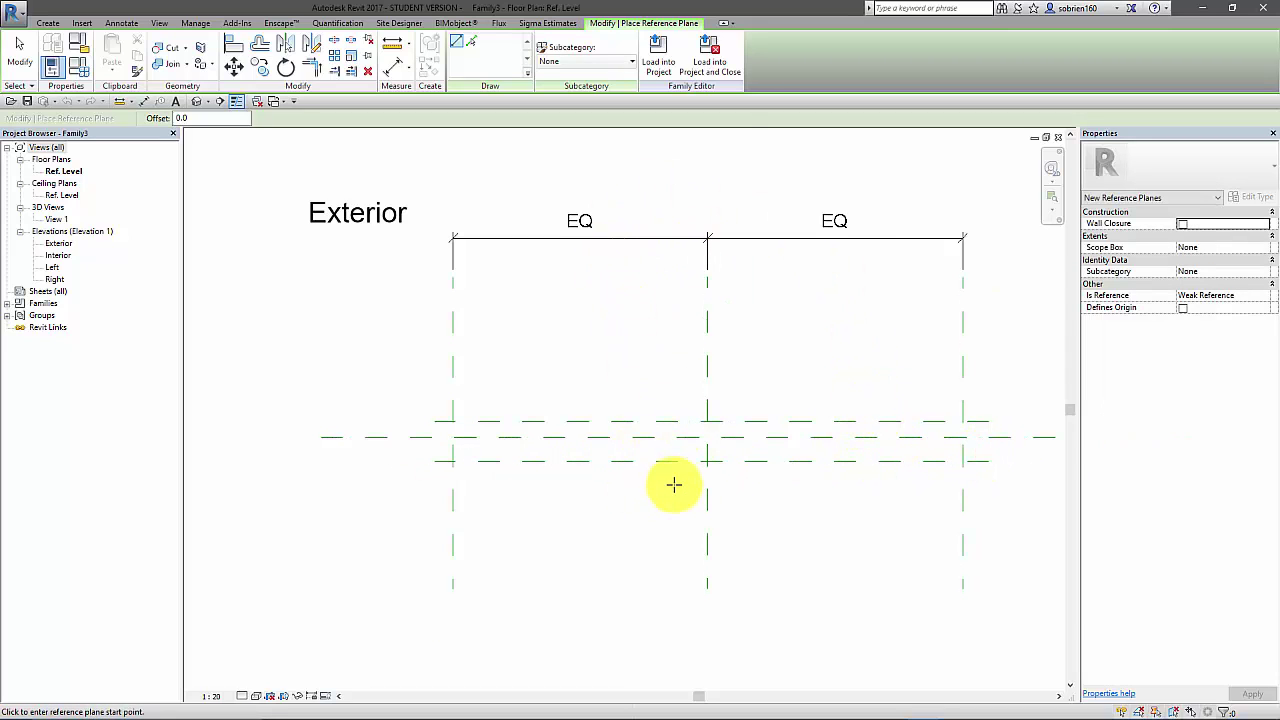
key("Escape")
Step: Dimension the three horizontal reference planes in one aligned string and make the spacing equal about the centre plane
scroll(665, 487, "up", 1)
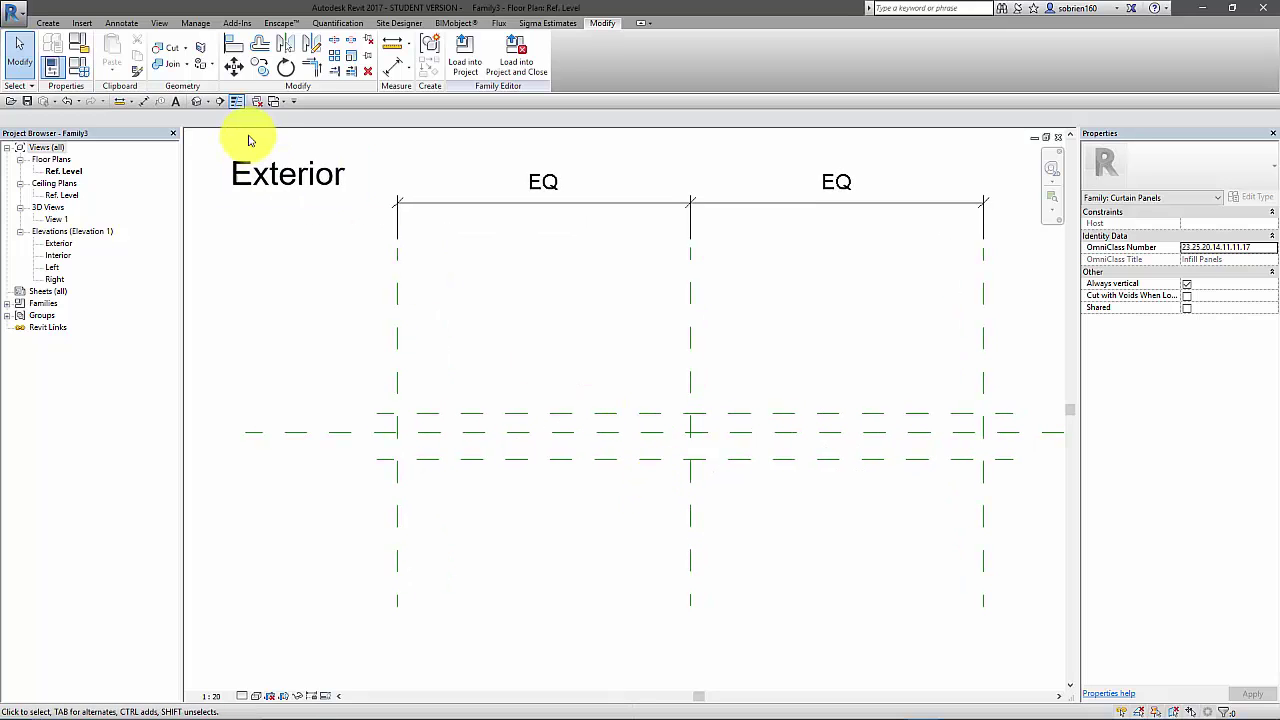
left_click(144, 104)
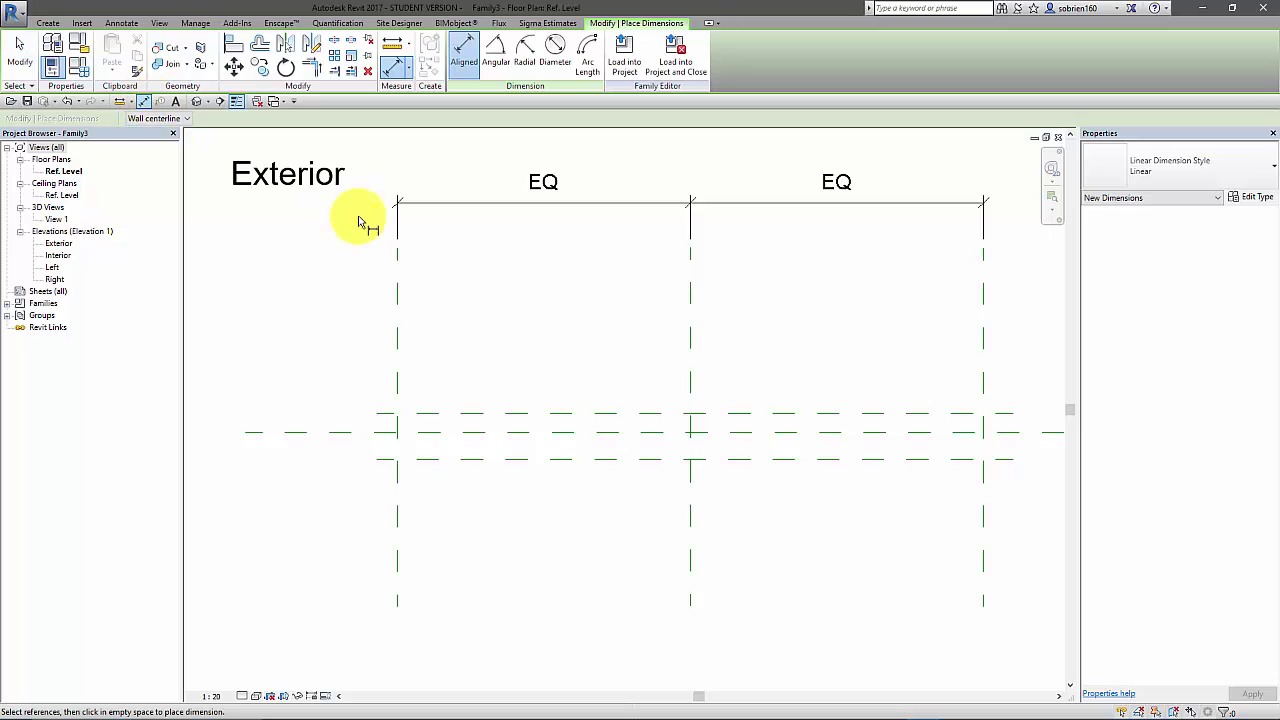
scroll(582, 400, "up", 2)
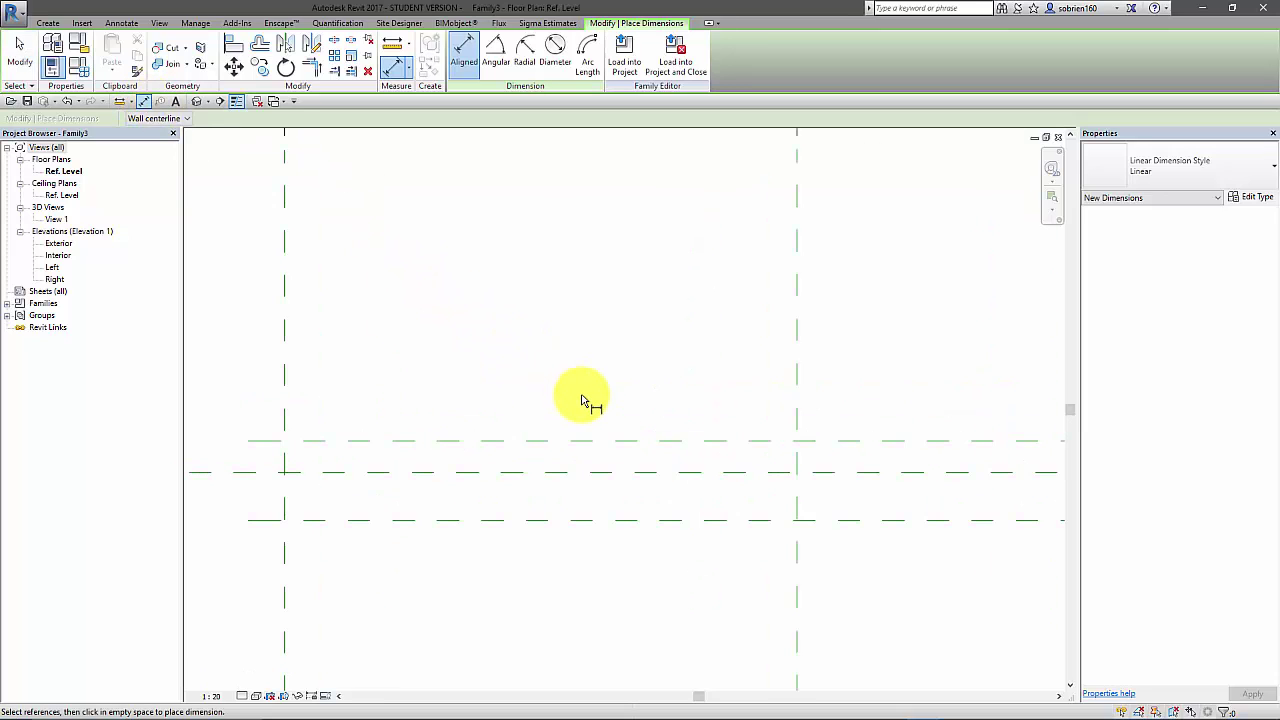
left_click(685, 440)
left_click(680, 472)
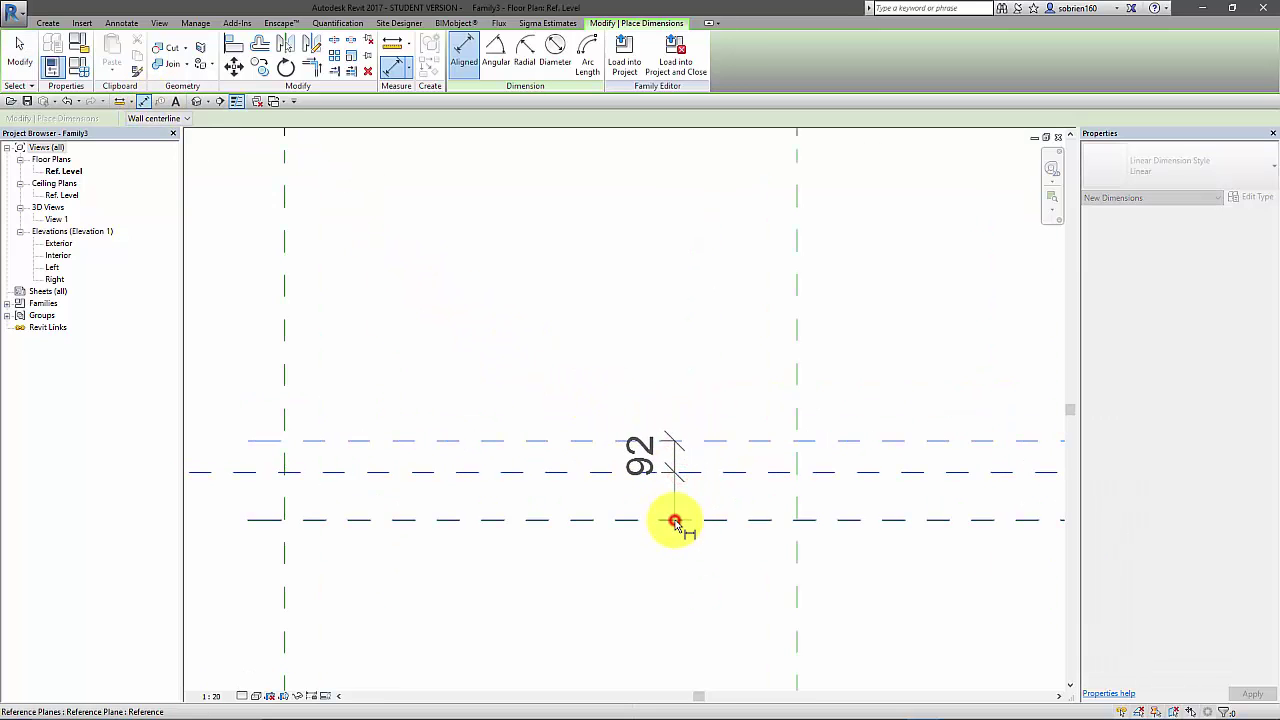
left_click(675, 521)
left_click(677, 551)
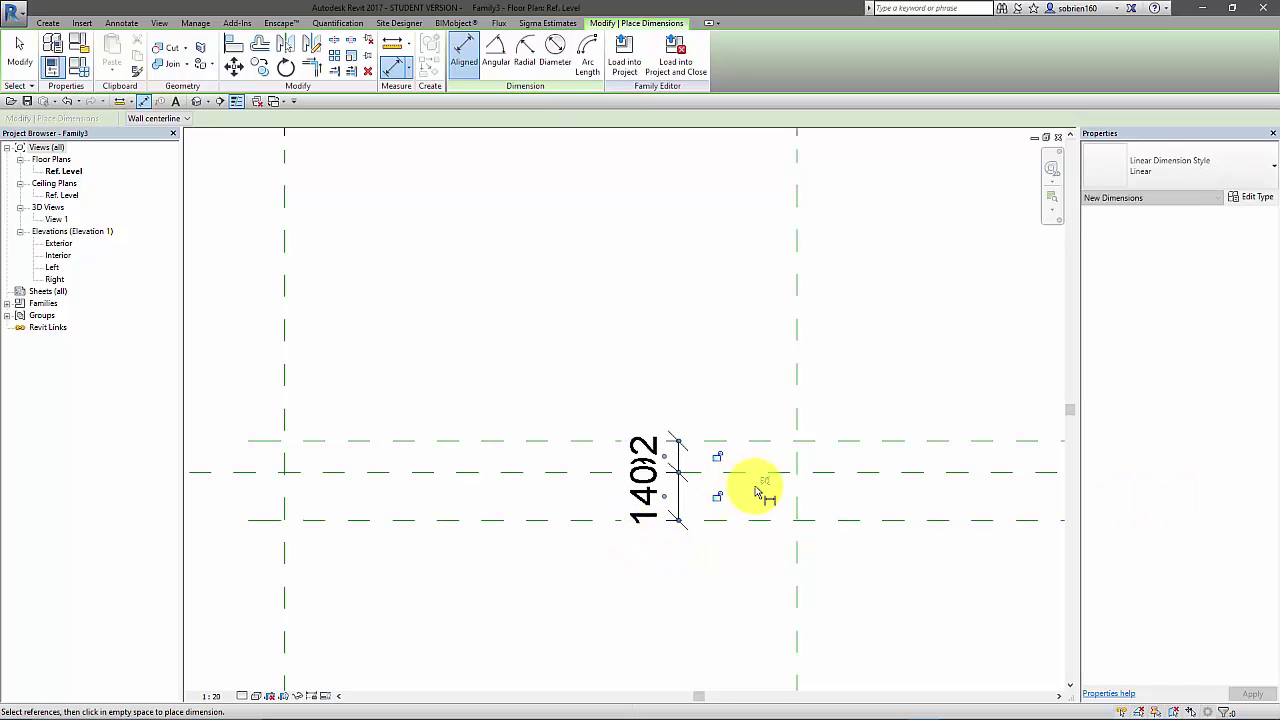
left_click(765, 483)
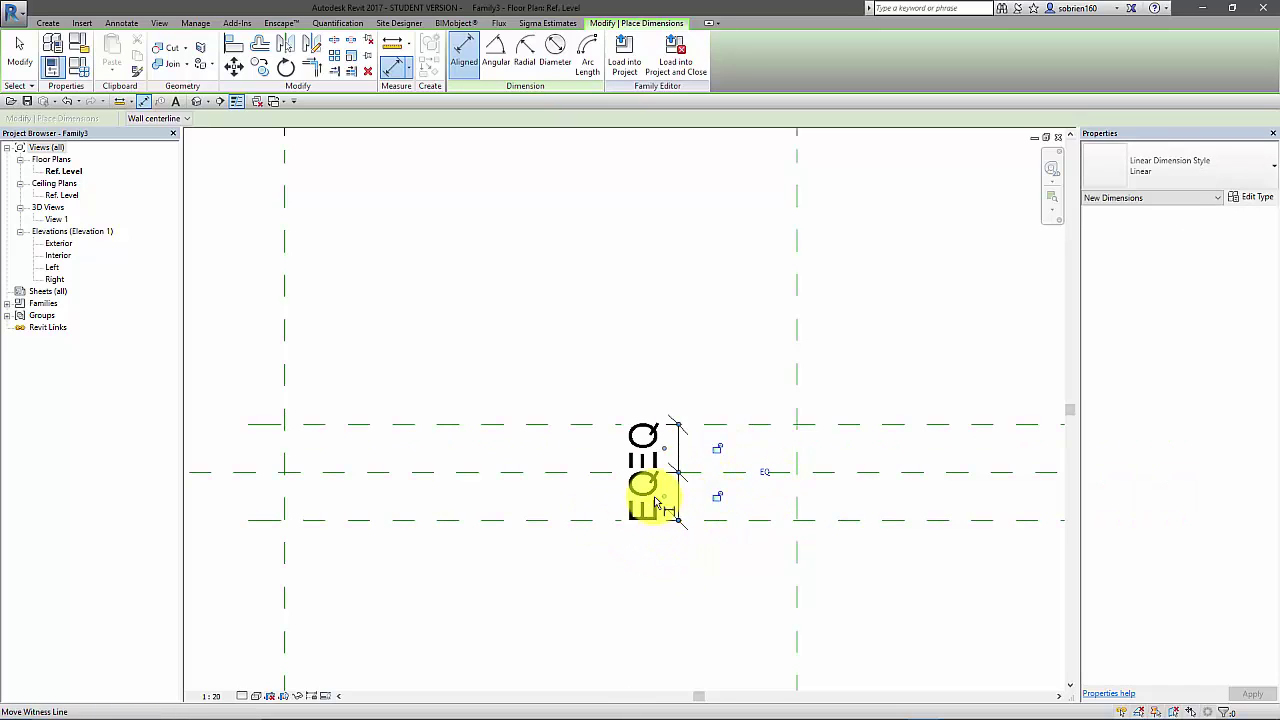
Step: Add an aligned overall dimension between the two outer horizontal reference planes
scroll(690, 488, "down", 3)
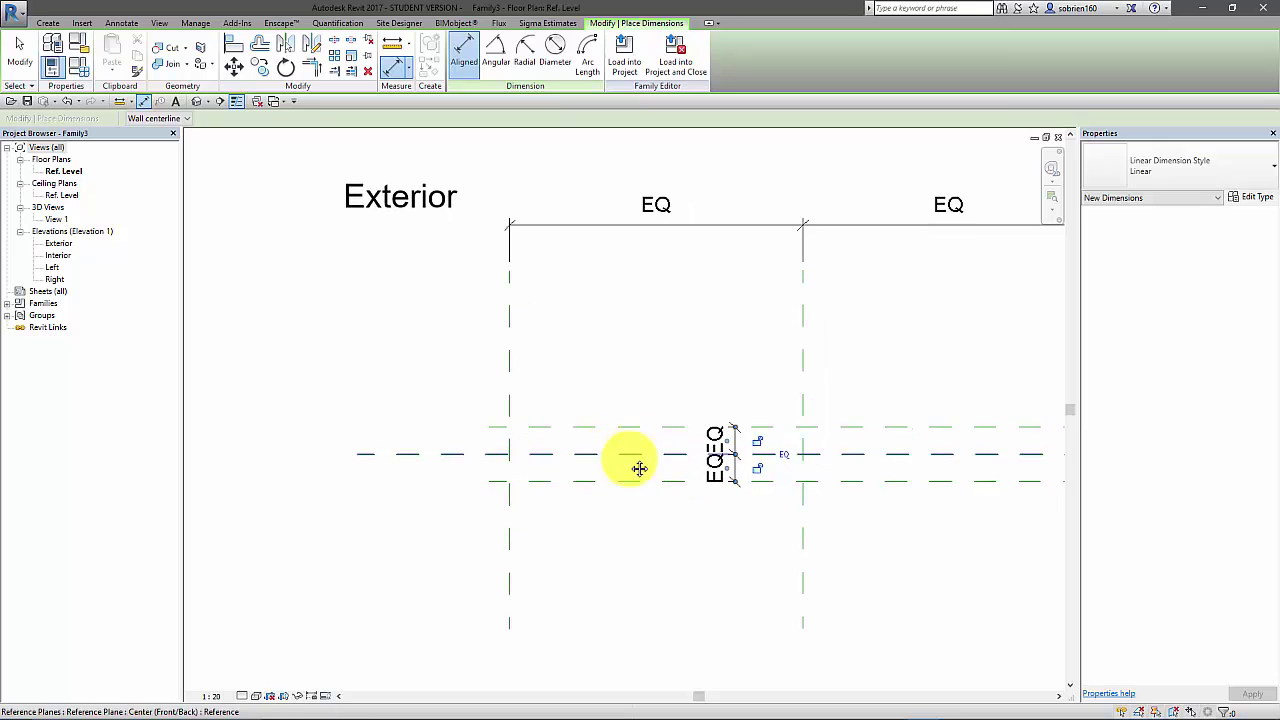
middle_click_drag(639, 468, 667, 463)
middle_click_drag(748, 398, 709, 491)
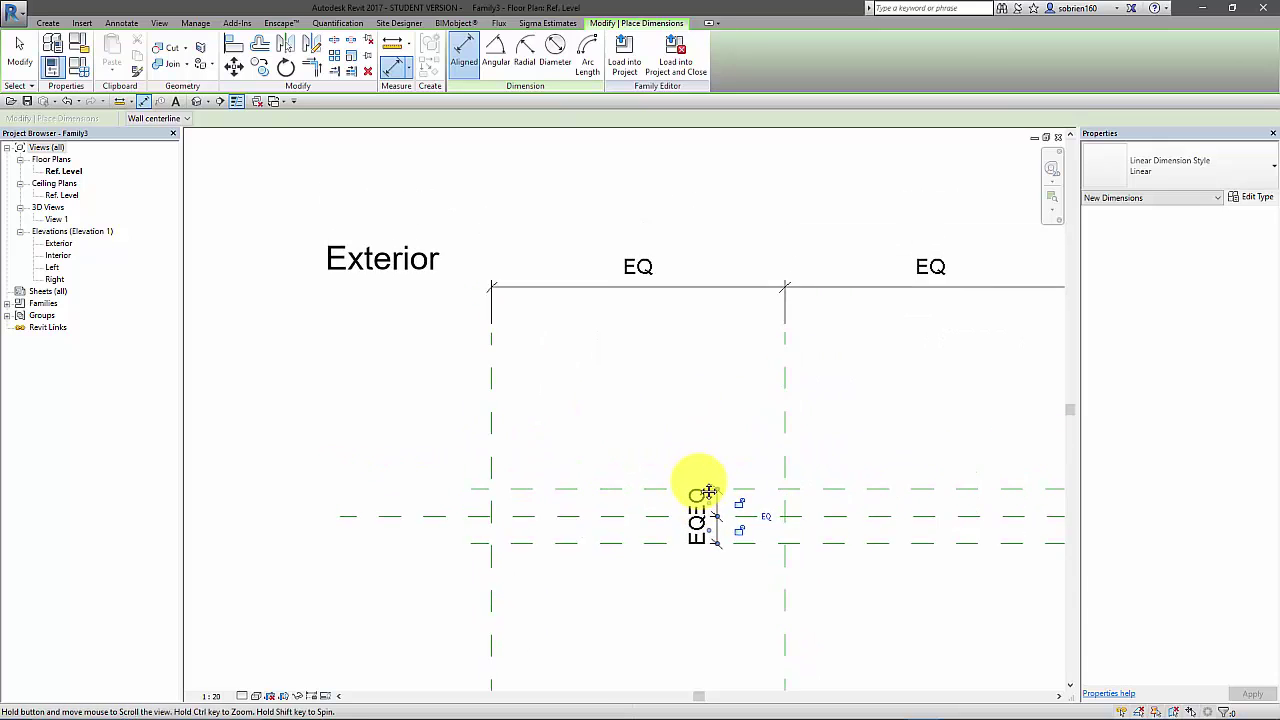
scroll(708, 491, "up", 3)
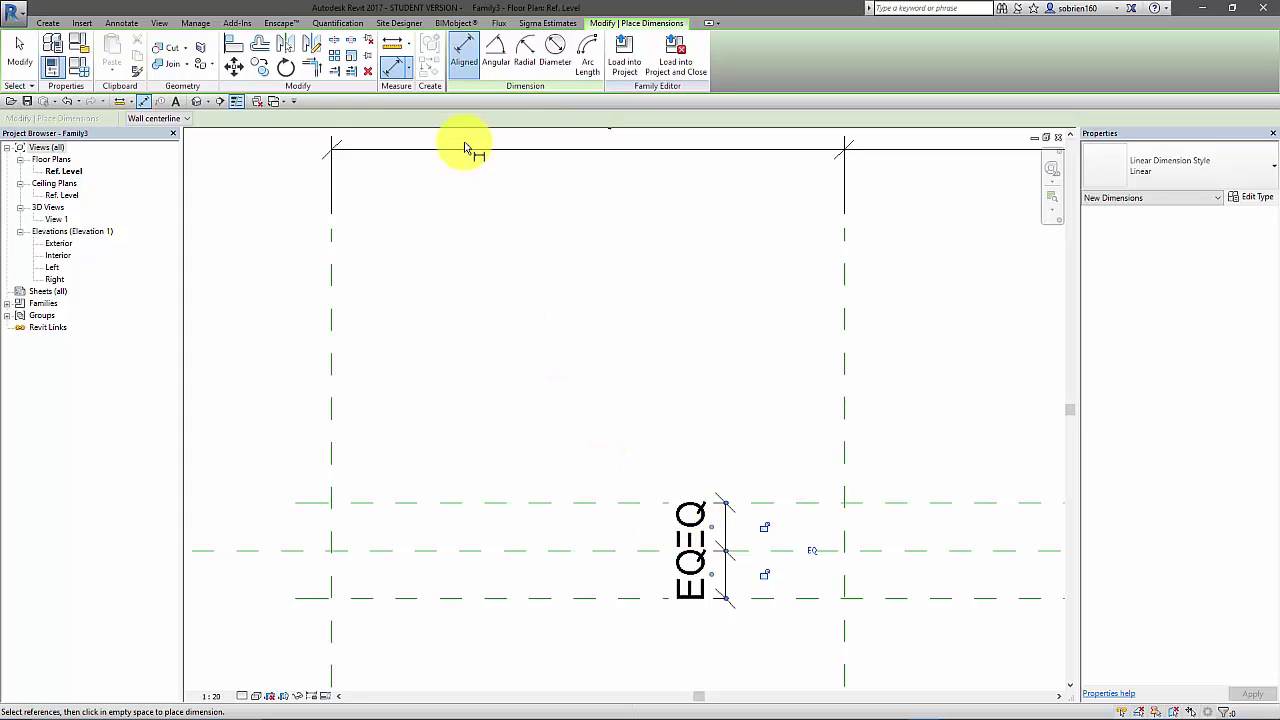
left_click(588, 503)
left_click(590, 598)
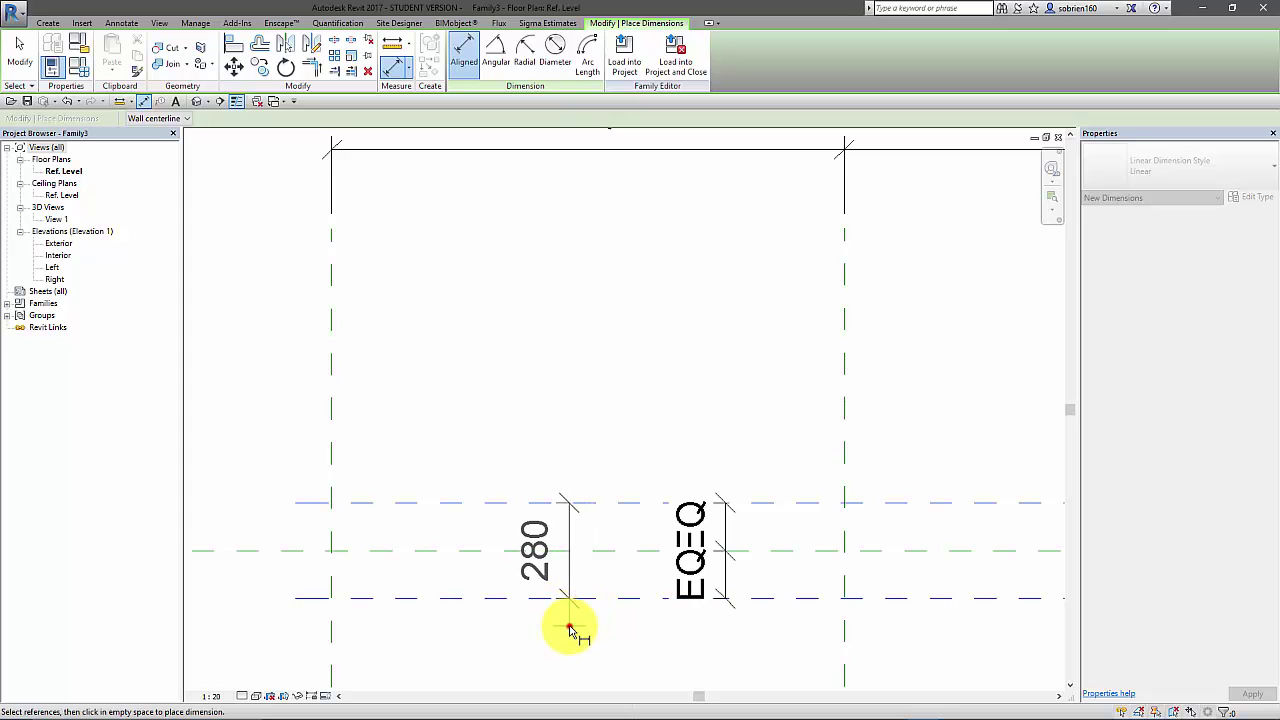
left_click(570, 630)
key("Escape")
key("Escape")
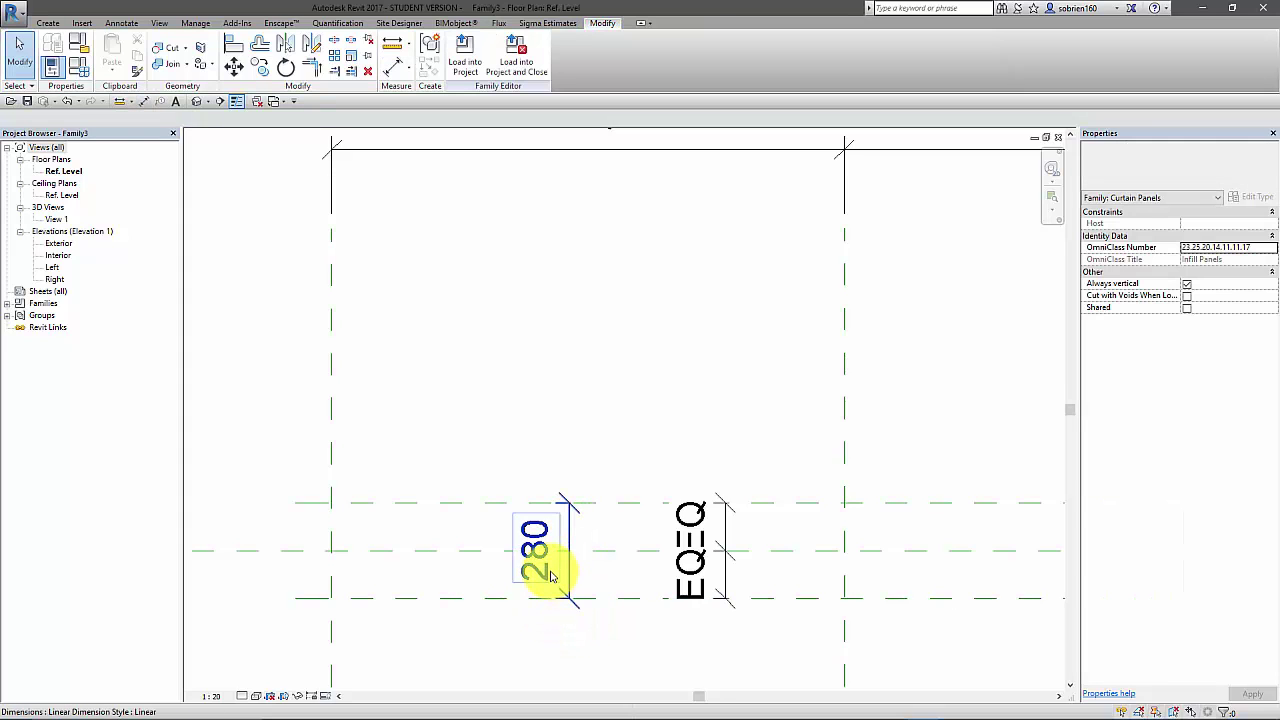
Step: Label the overall dimension between the outer horizontal planes with a new type parameter named Cladding Thickness
left_click(551, 574)
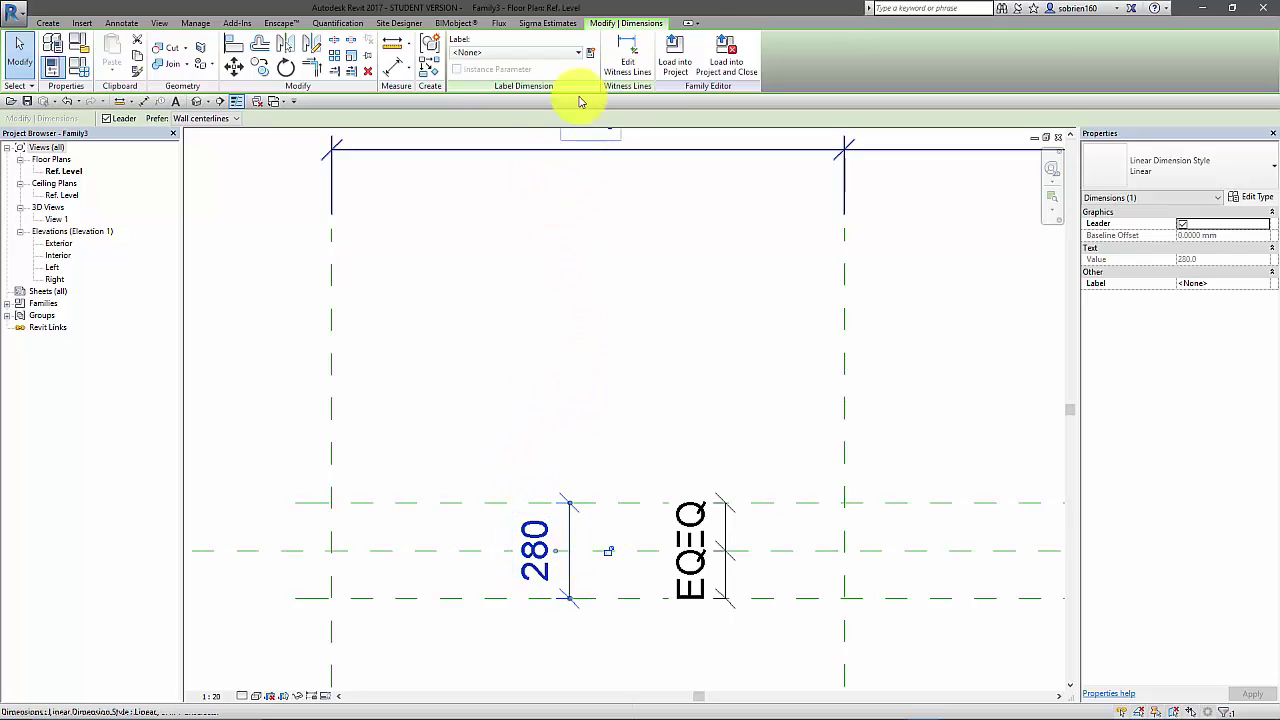
left_click(559, 57)
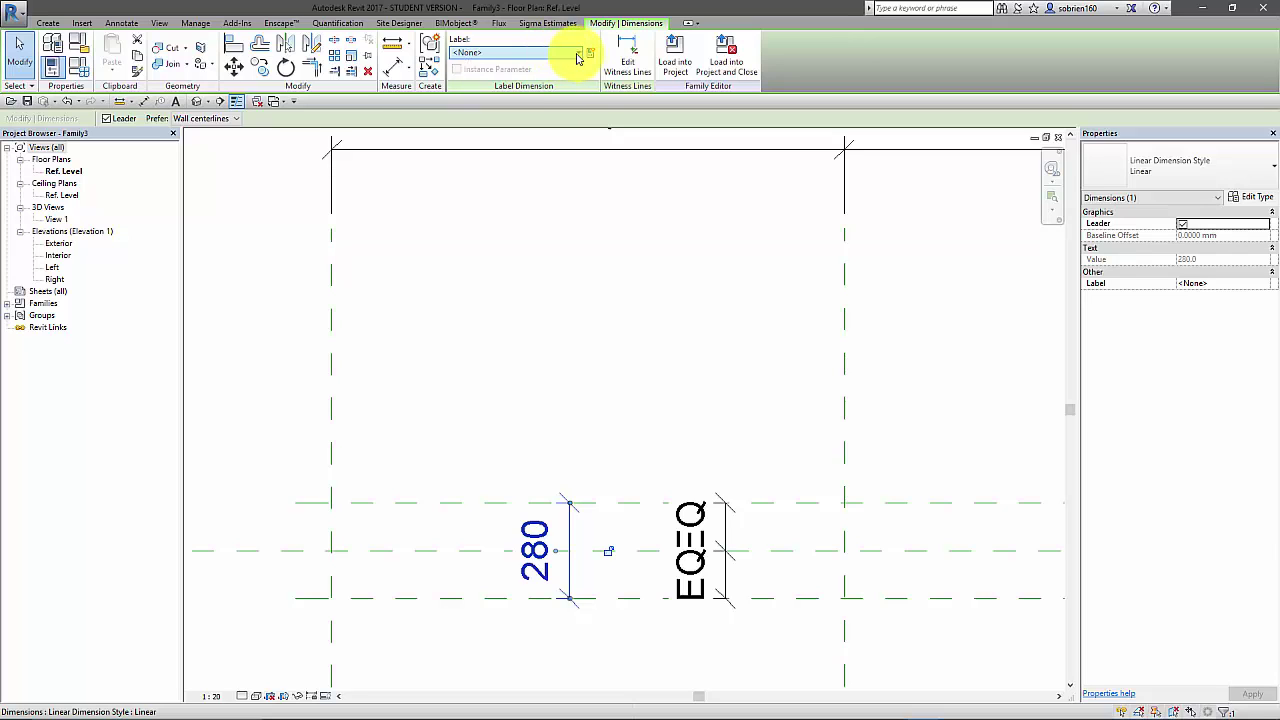
left_click(591, 54)
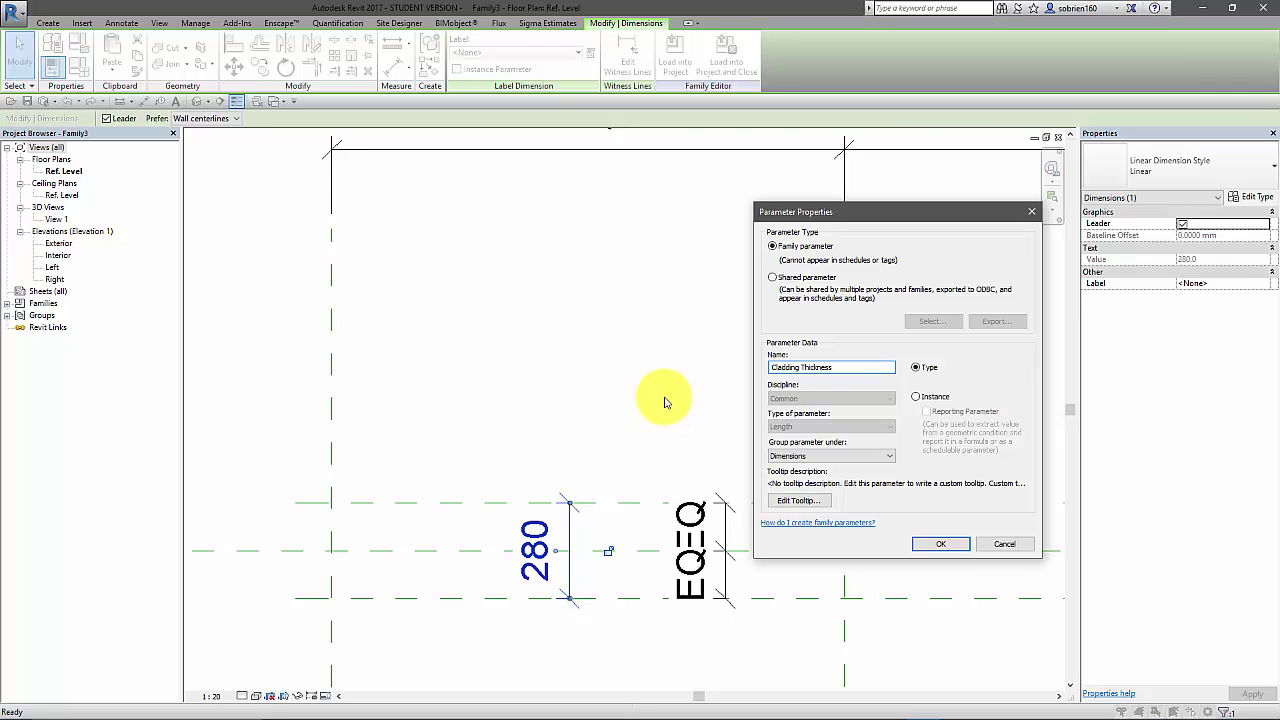
key("Tab")
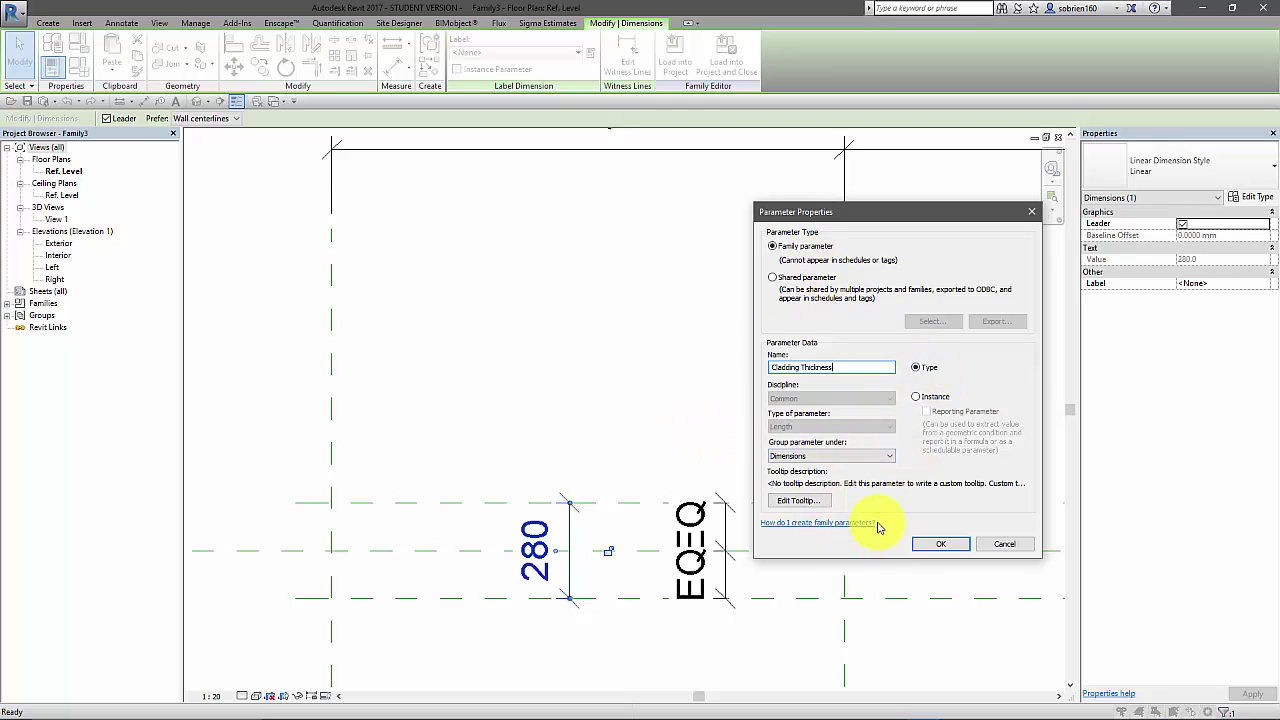
left_click(929, 548)
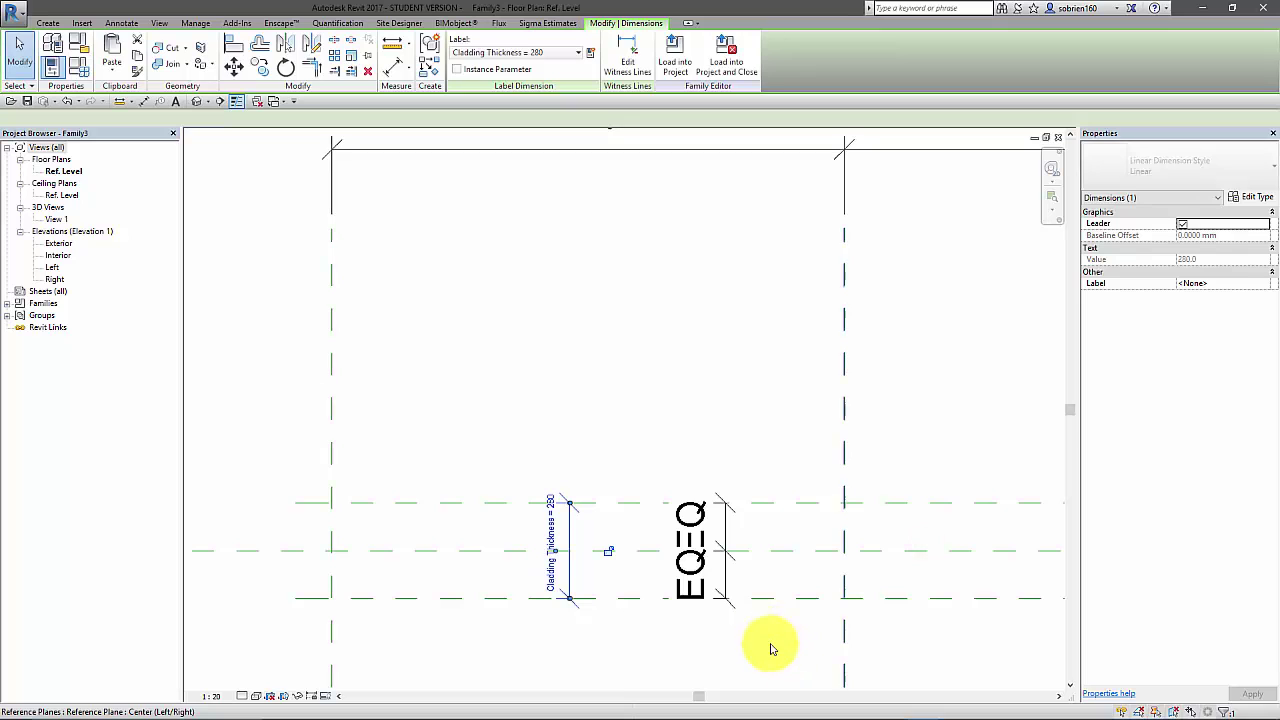
left_click(757, 651)
Step: Set the Cladding Thickness parameter to 75 mm in the family types and apply it to the reference planes
scroll(700, 331, "down", 2)
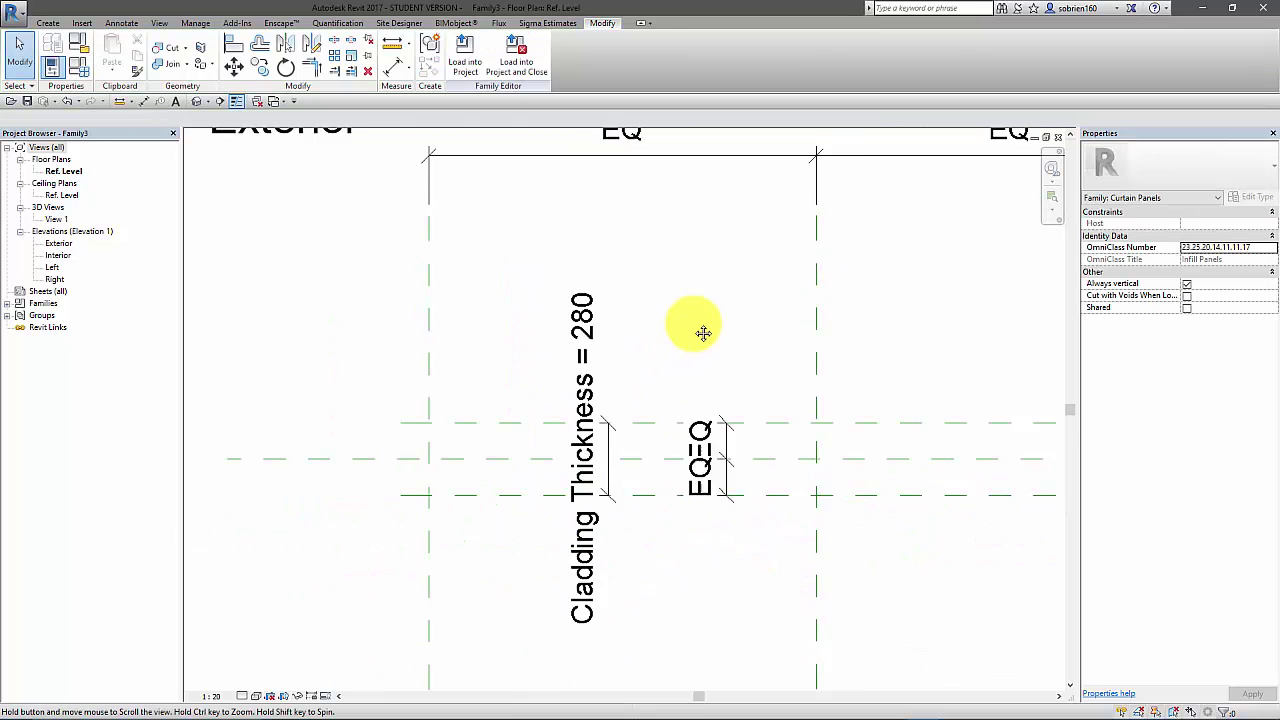
middle_click_drag(700, 372, 763, 371)
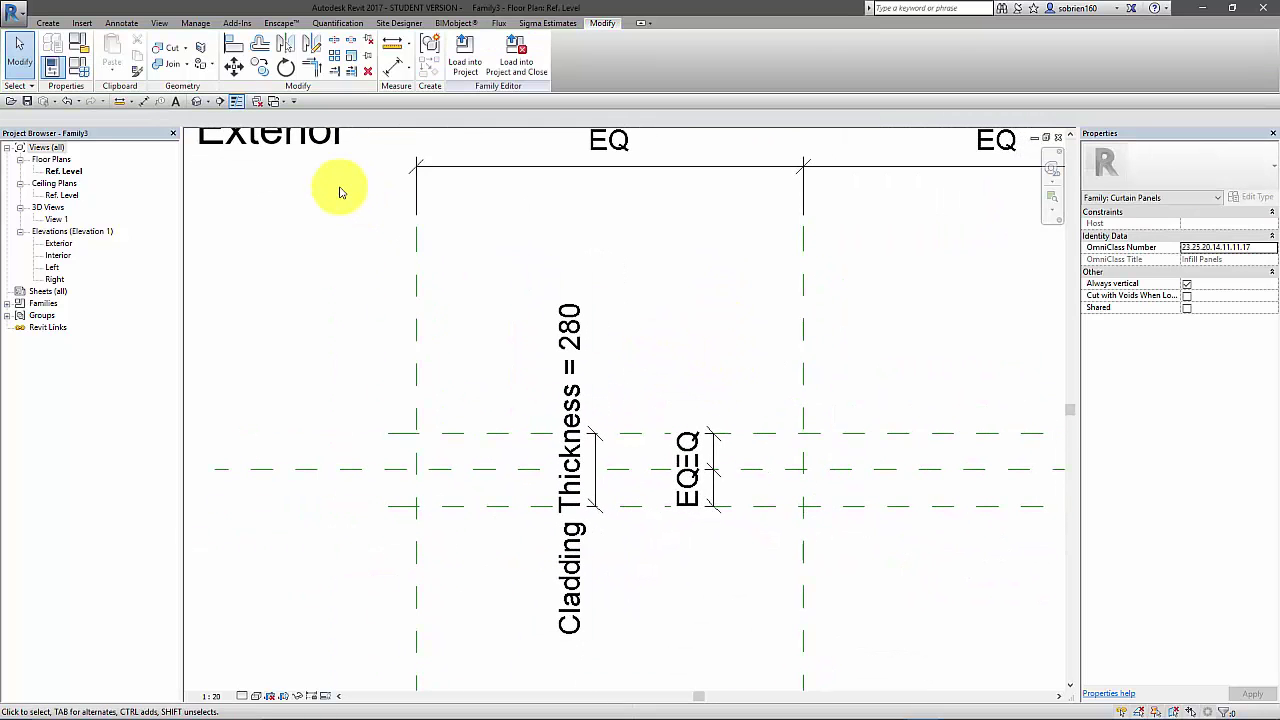
left_click(79, 72)
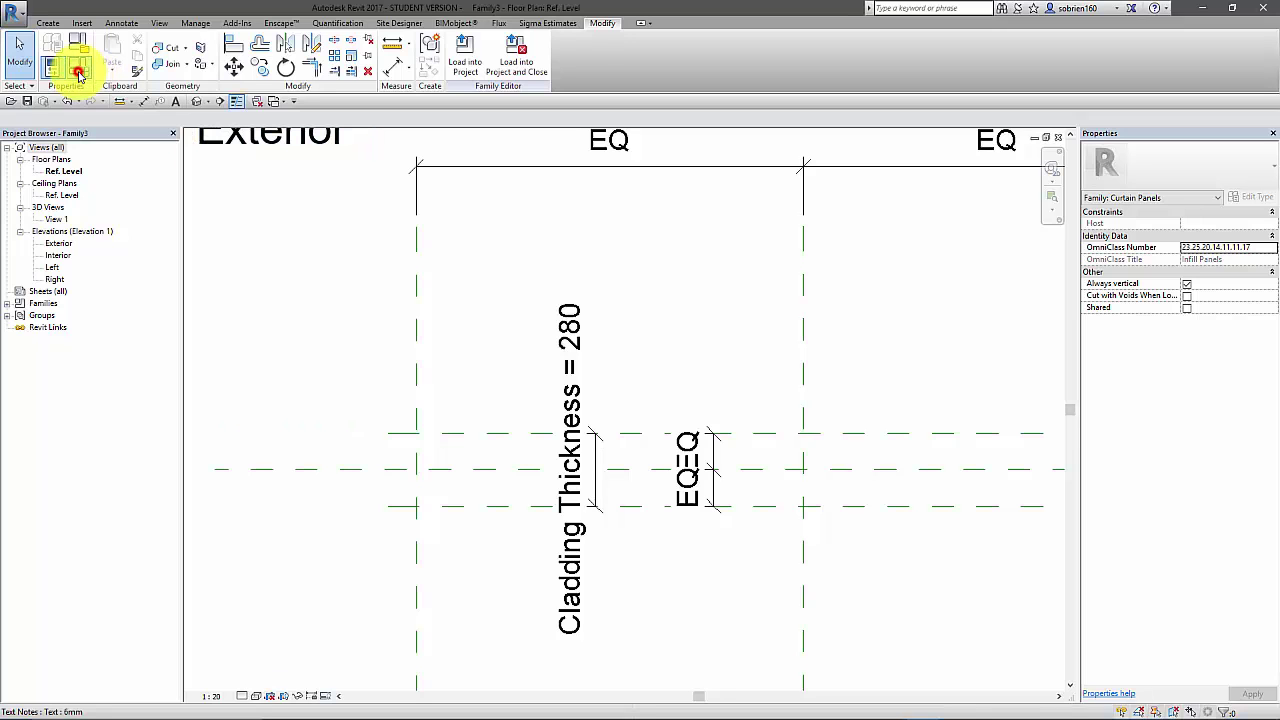
left_click_drag(526, 155, 373, 153)
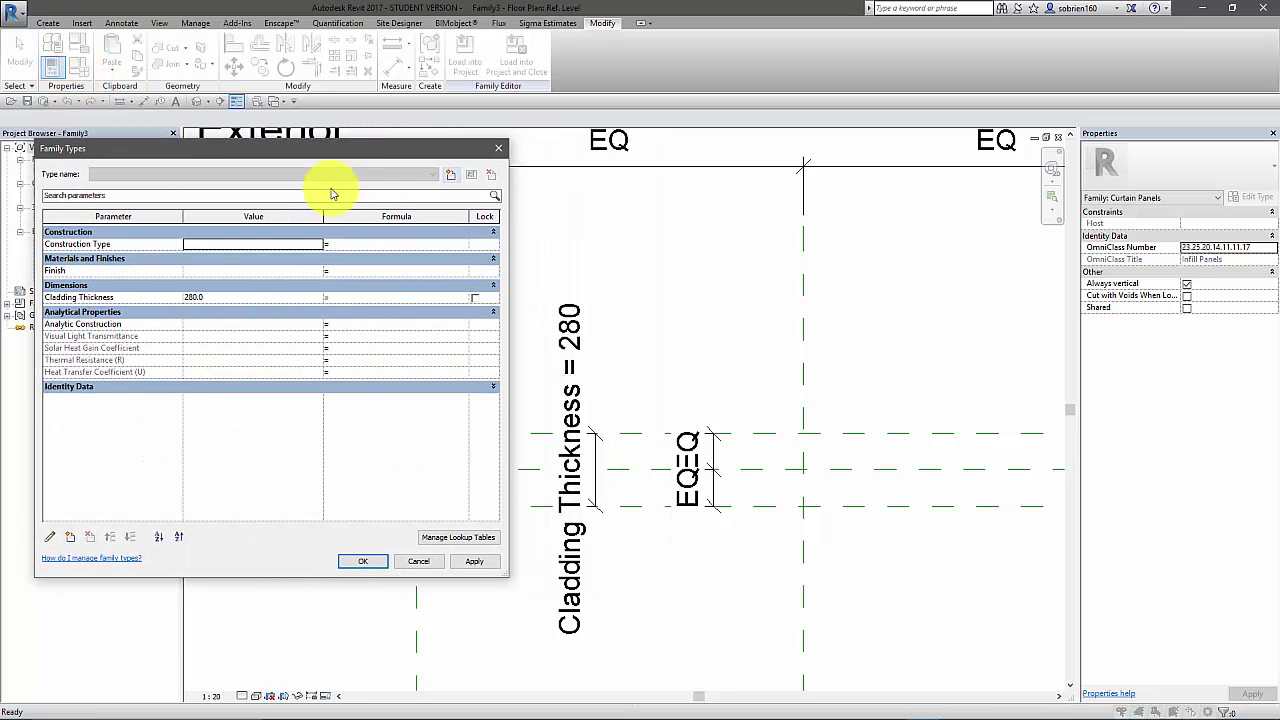
left_click(211, 299)
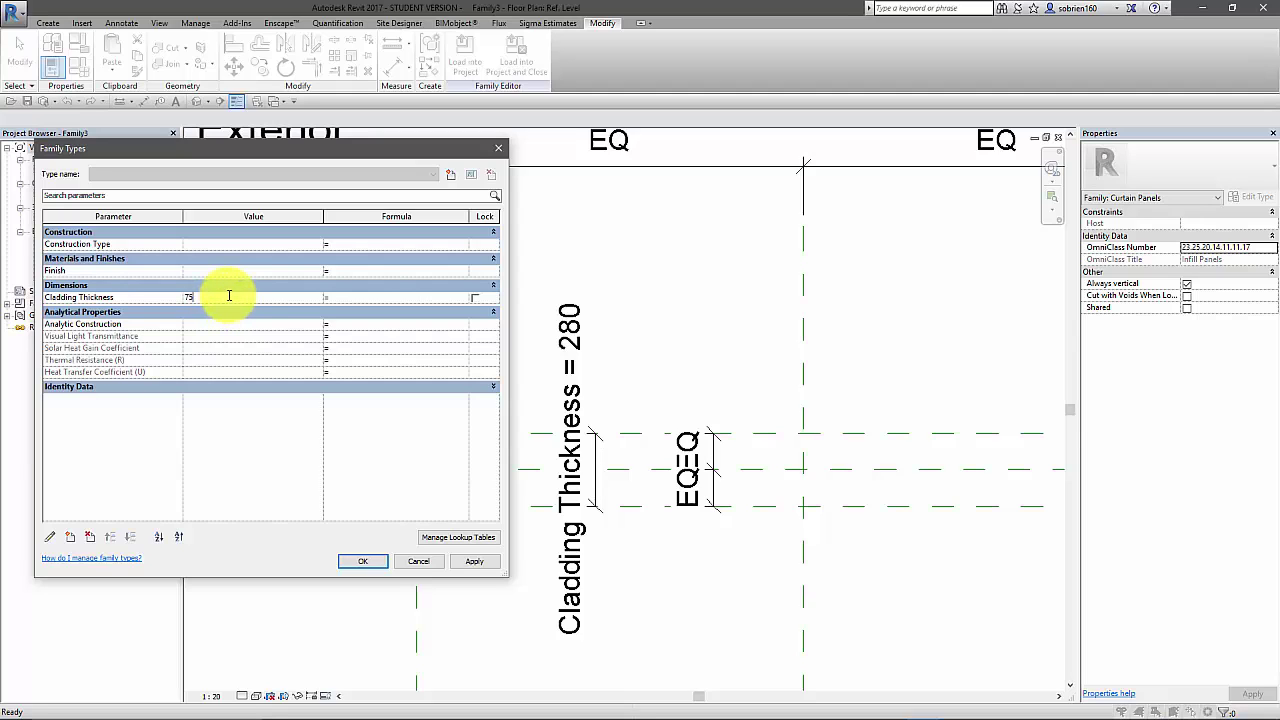
type("75")
left_click(474, 561)
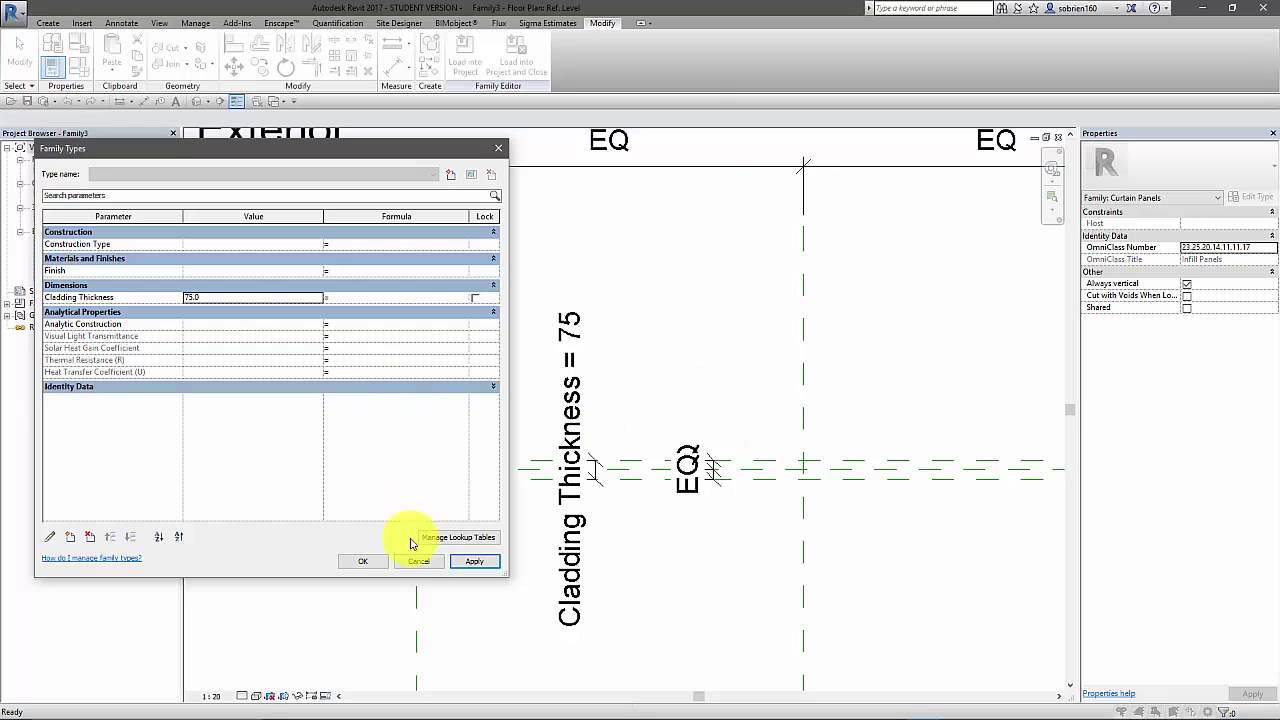
left_click(374, 566)
scroll(795, 585, "down", 4)
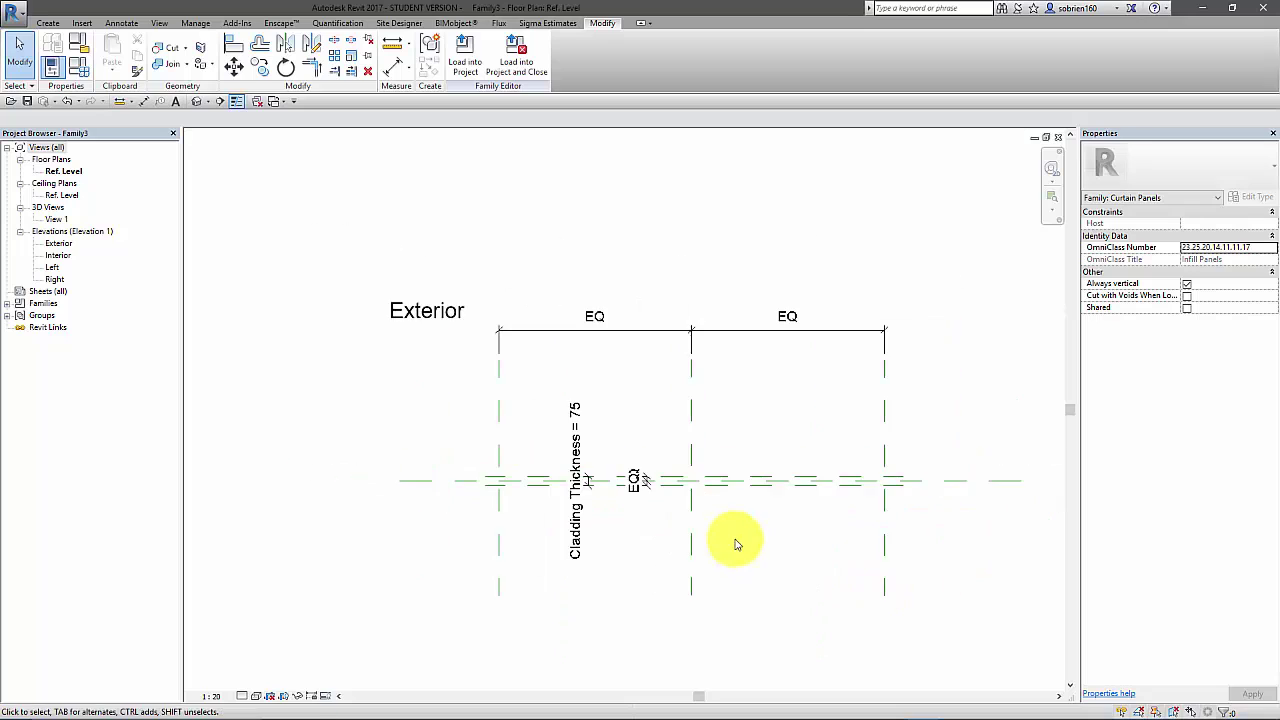
Step: Open the Exterior elevation and examine the vertical reference planes that bound the panel on both sides
double_click(58, 243)
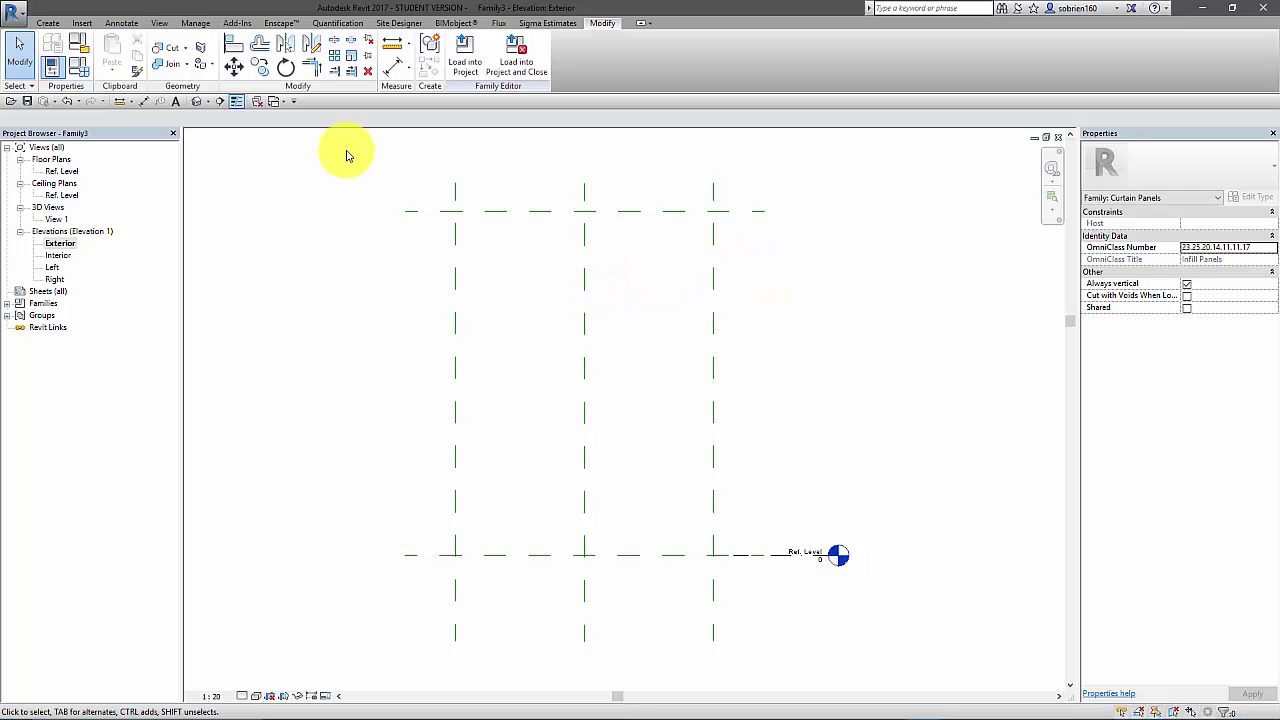
scroll(637, 275, "up", 3)
middle_click_drag(623, 277, 812, 423)
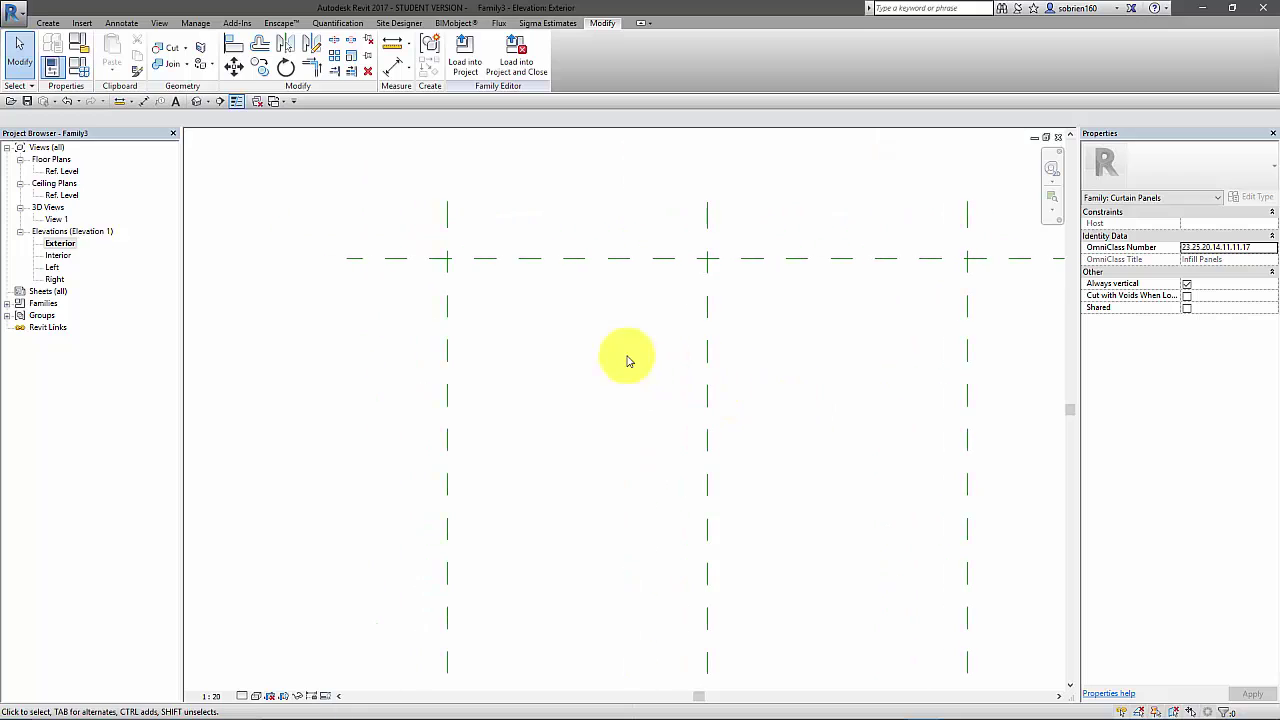
left_click(449, 287)
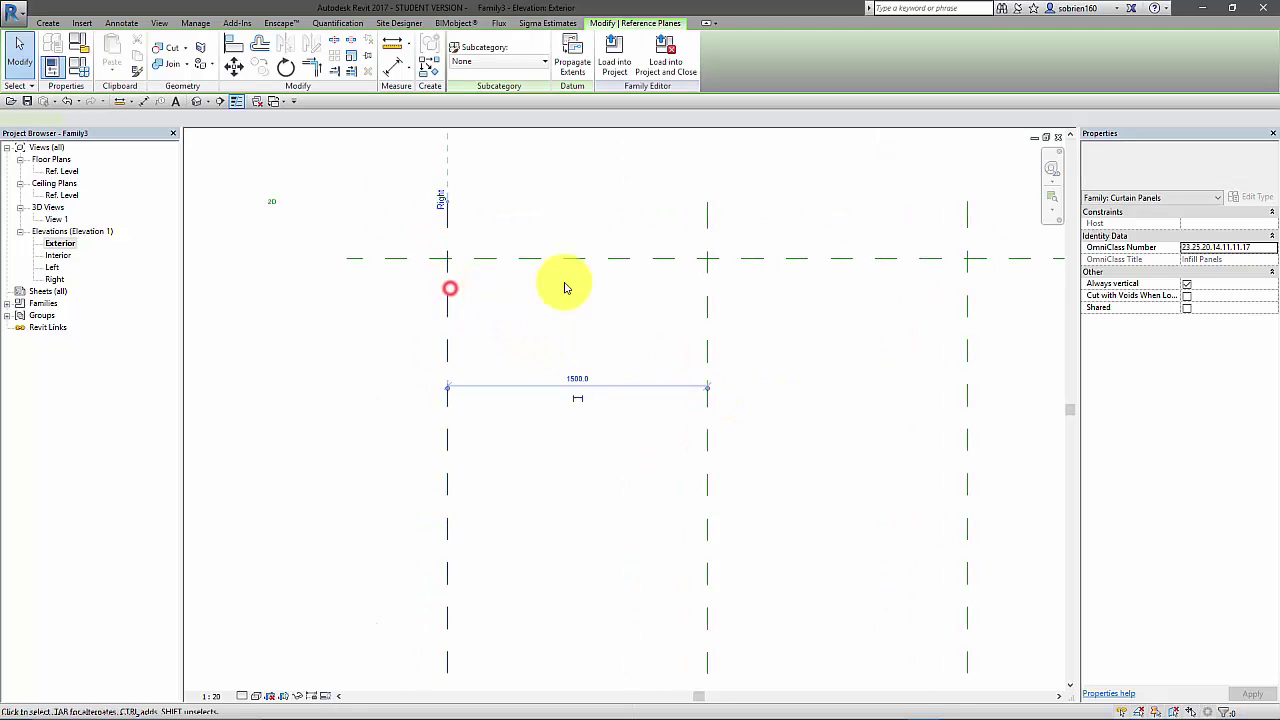
left_click(967, 318)
scroll(706, 331, "down", 3)
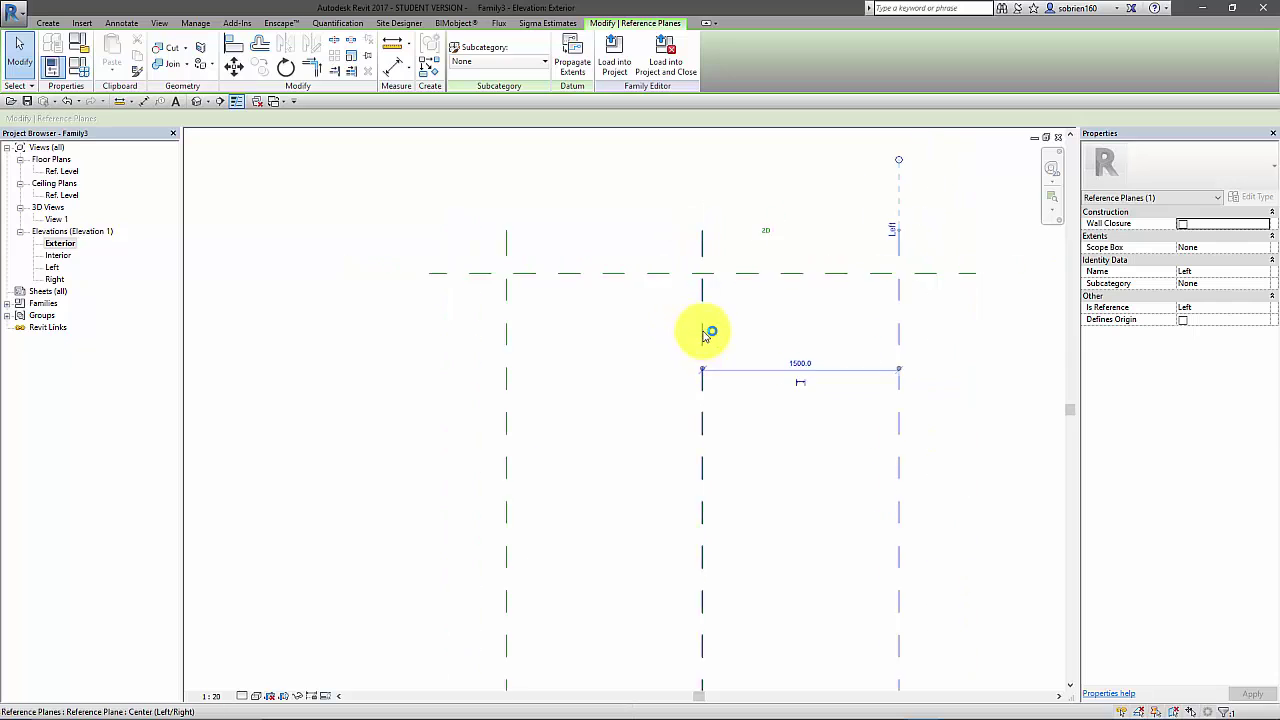
left_click(920, 506)
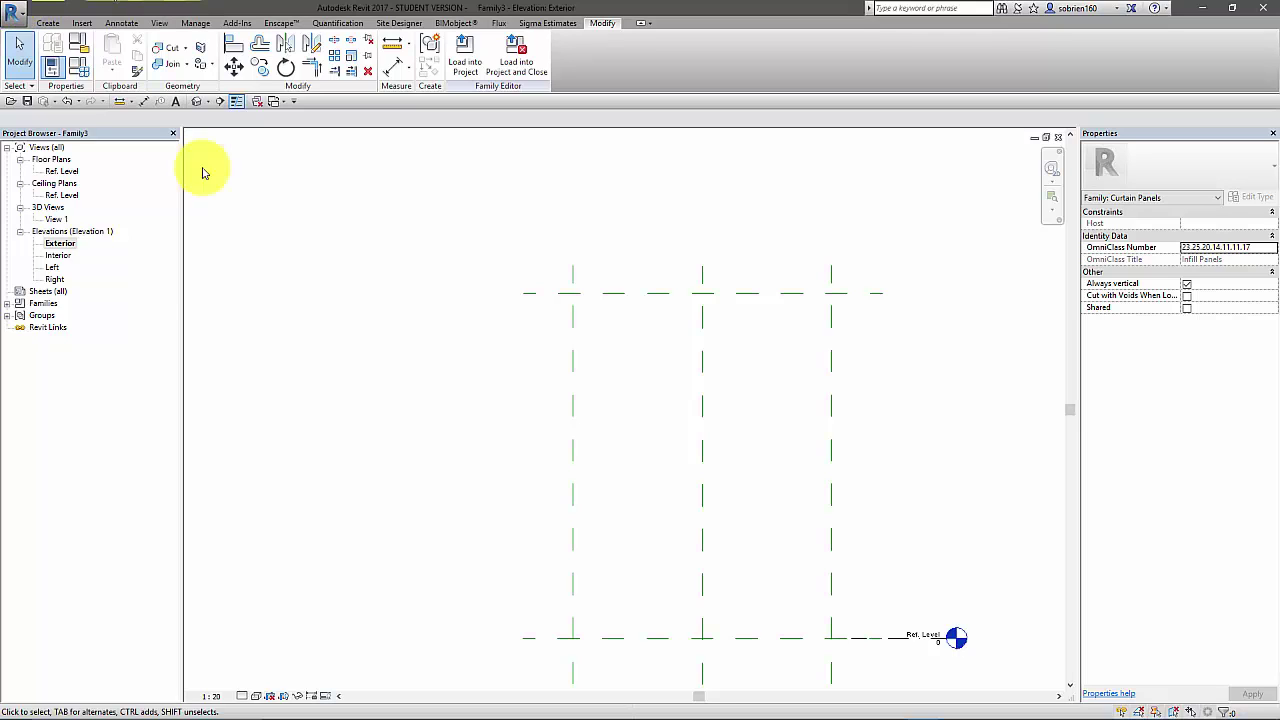
scroll(754, 540, "up", 2)
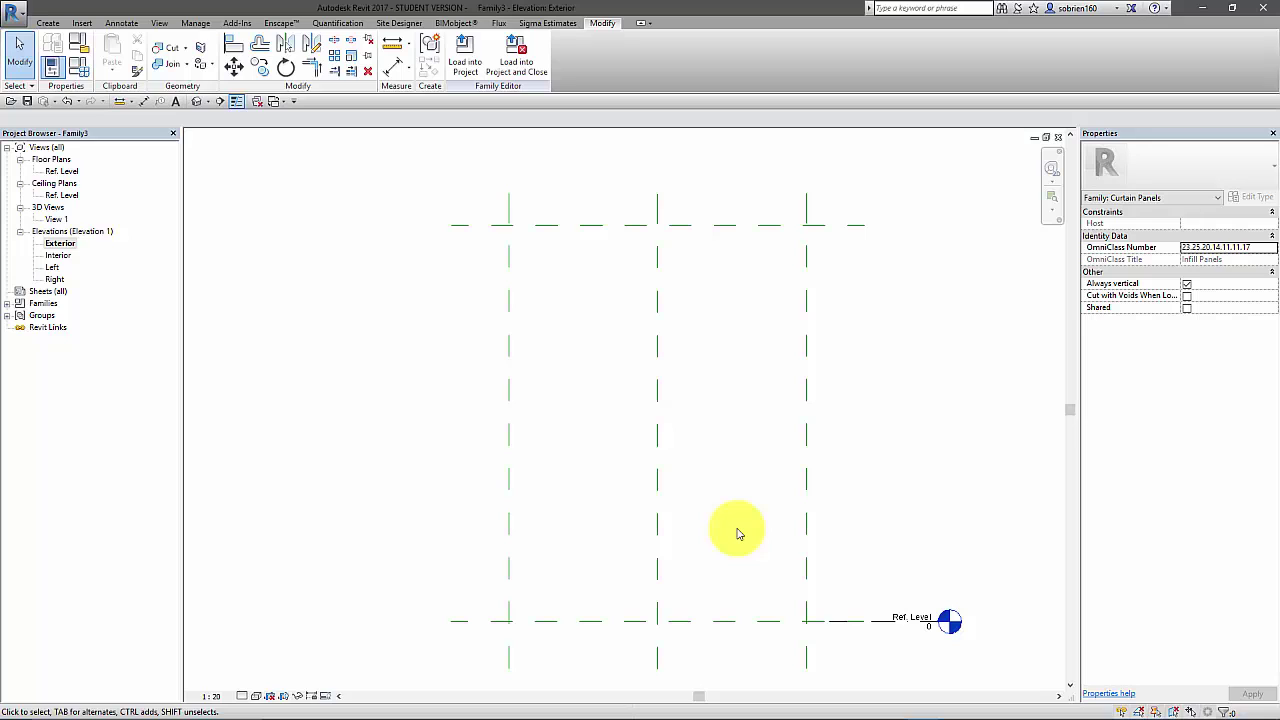
middle_click_drag(694, 557, 671, 543)
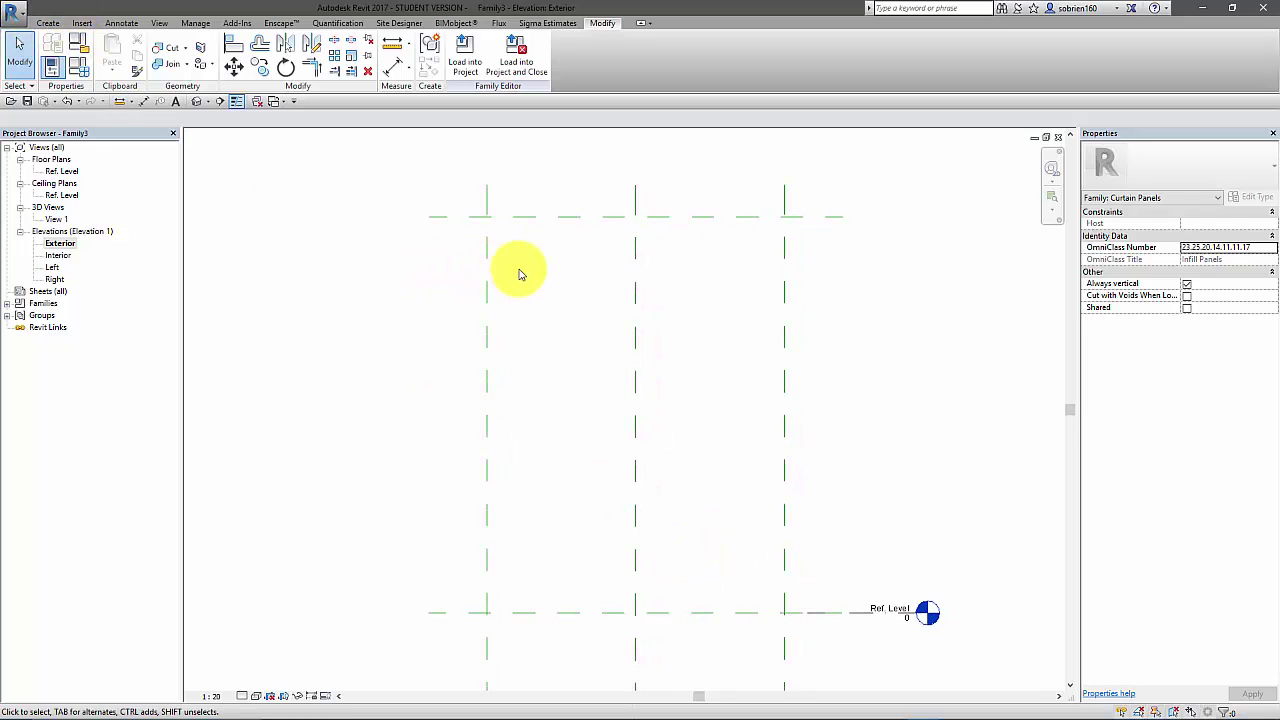
middle_click_drag(528, 279, 525, 278)
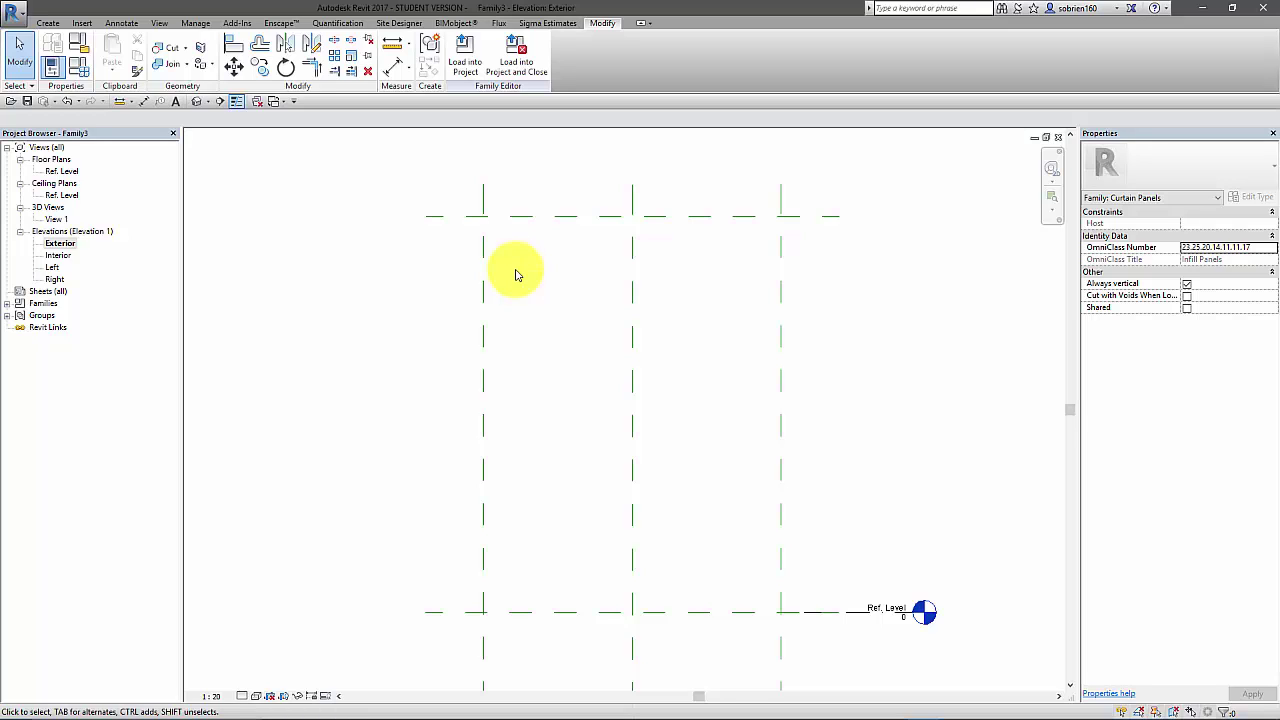
Step: Draw a horizontal reference plane about 177 mm below the top boundary plane and a vertical one about 165 mm inside the Left plane
left_click(49, 23)
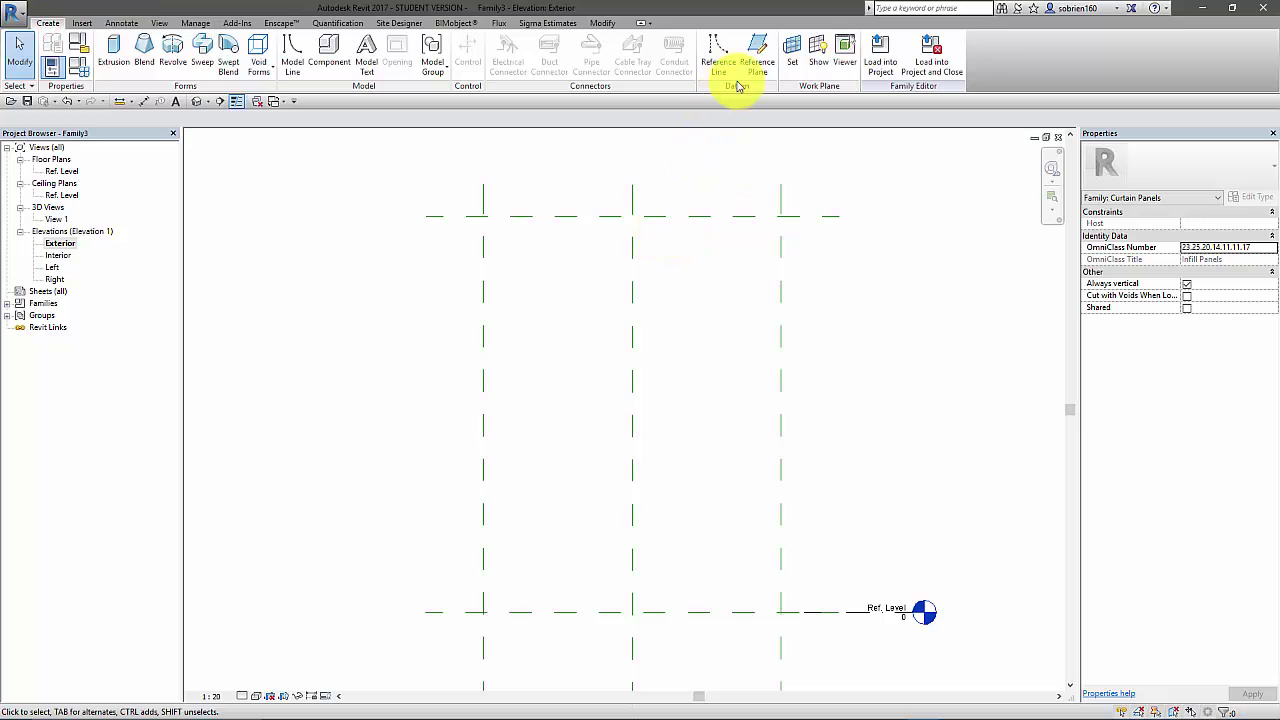
left_click(751, 50)
left_click(465, 234)
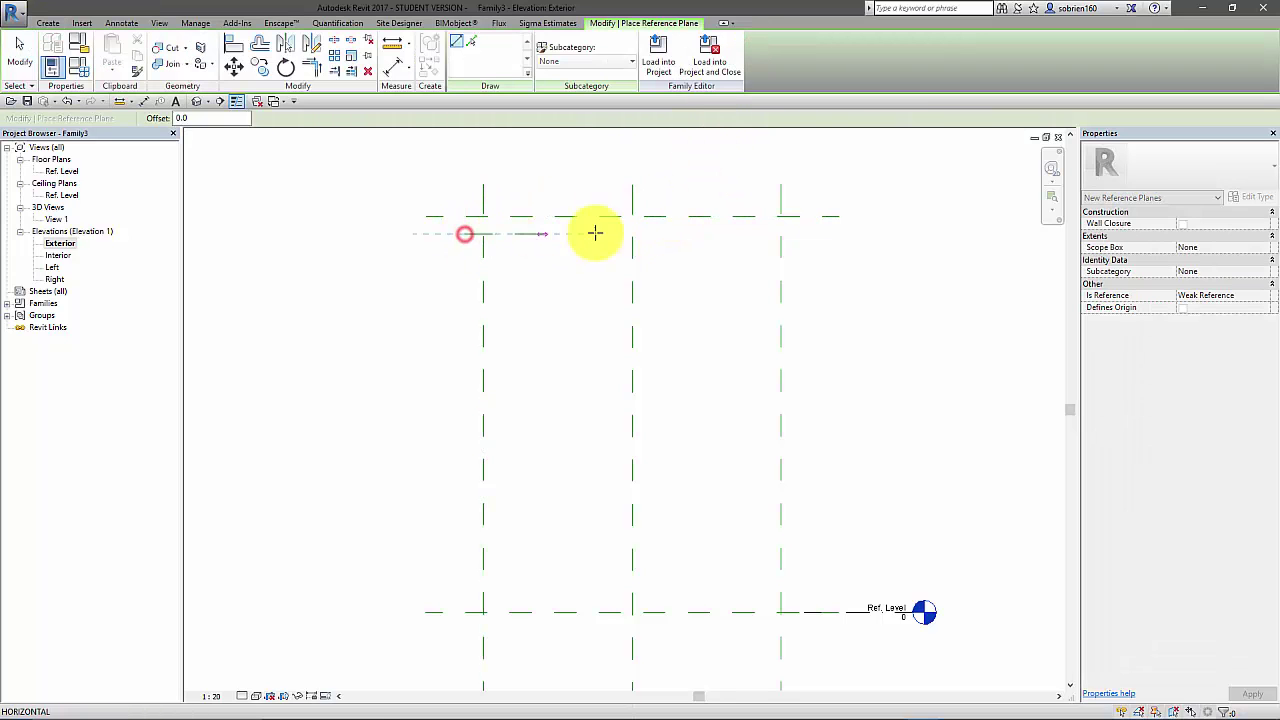
left_click(837, 236)
left_click(766, 195)
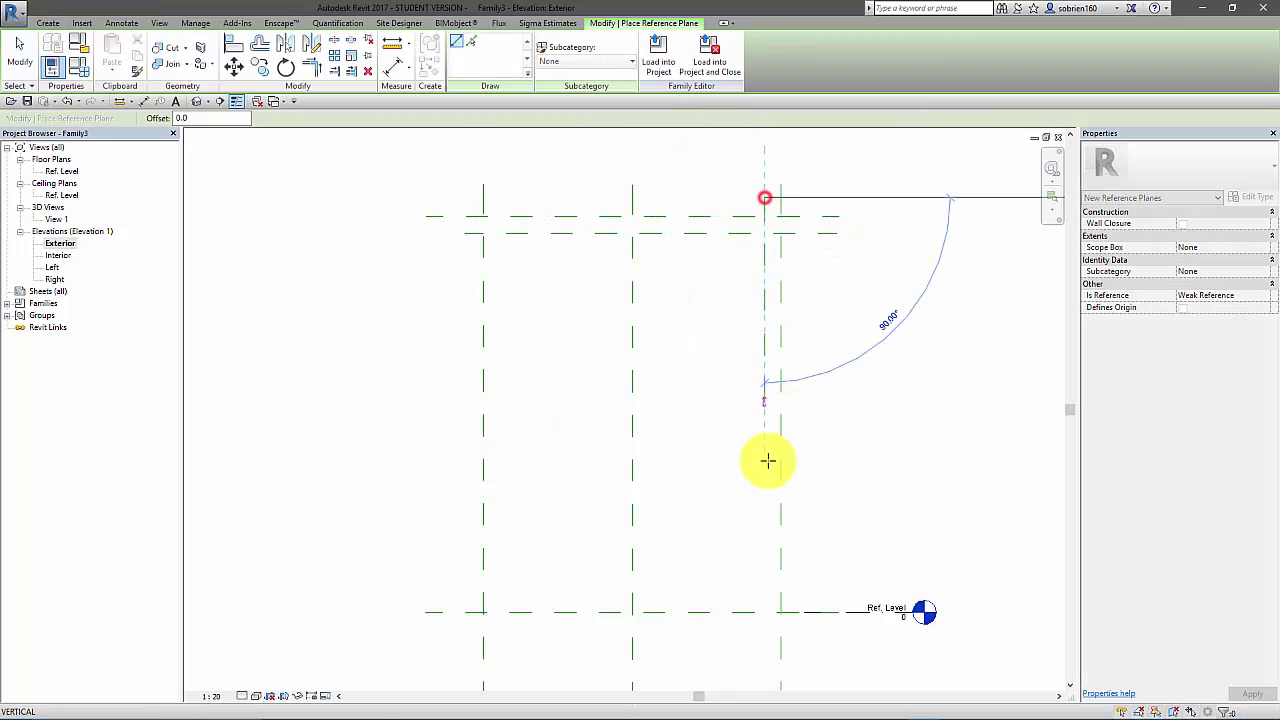
left_click(766, 648)
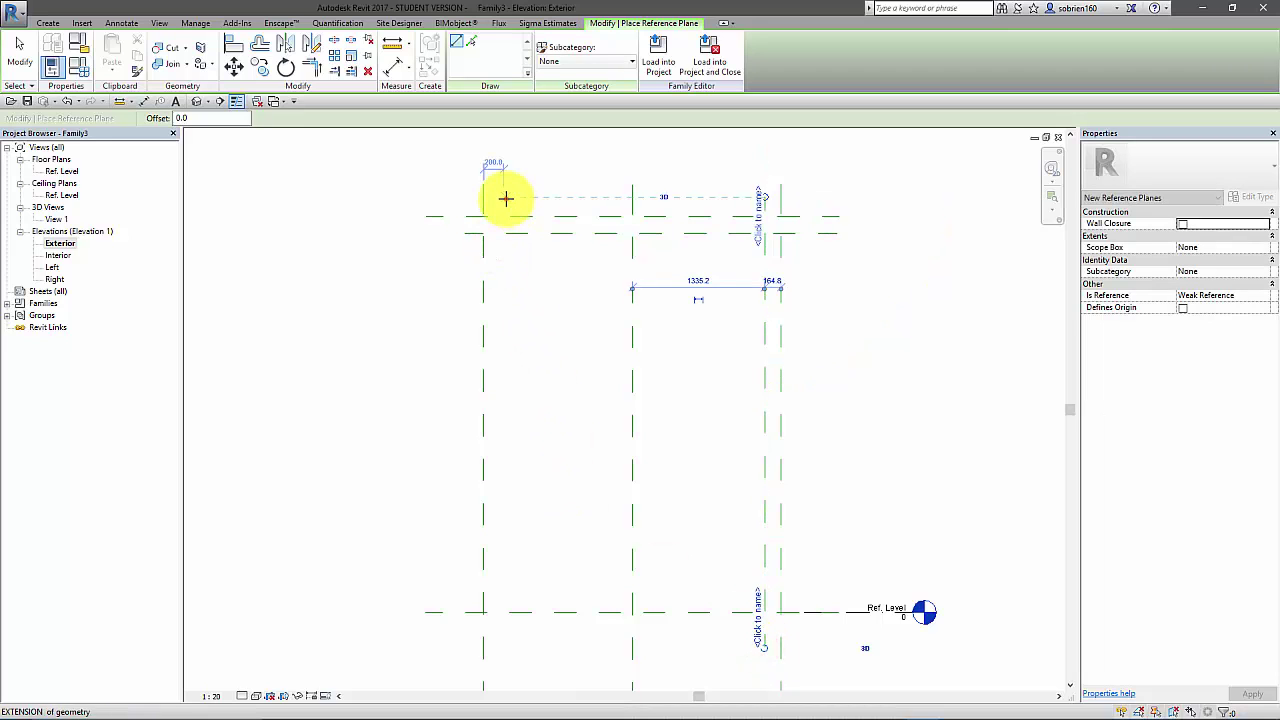
Step: Draw a vertical reference plane about 200 mm inside the Right plane and a horizontal one about 215 mm above the Ref. Level
left_click(504, 198)
left_click(506, 662)
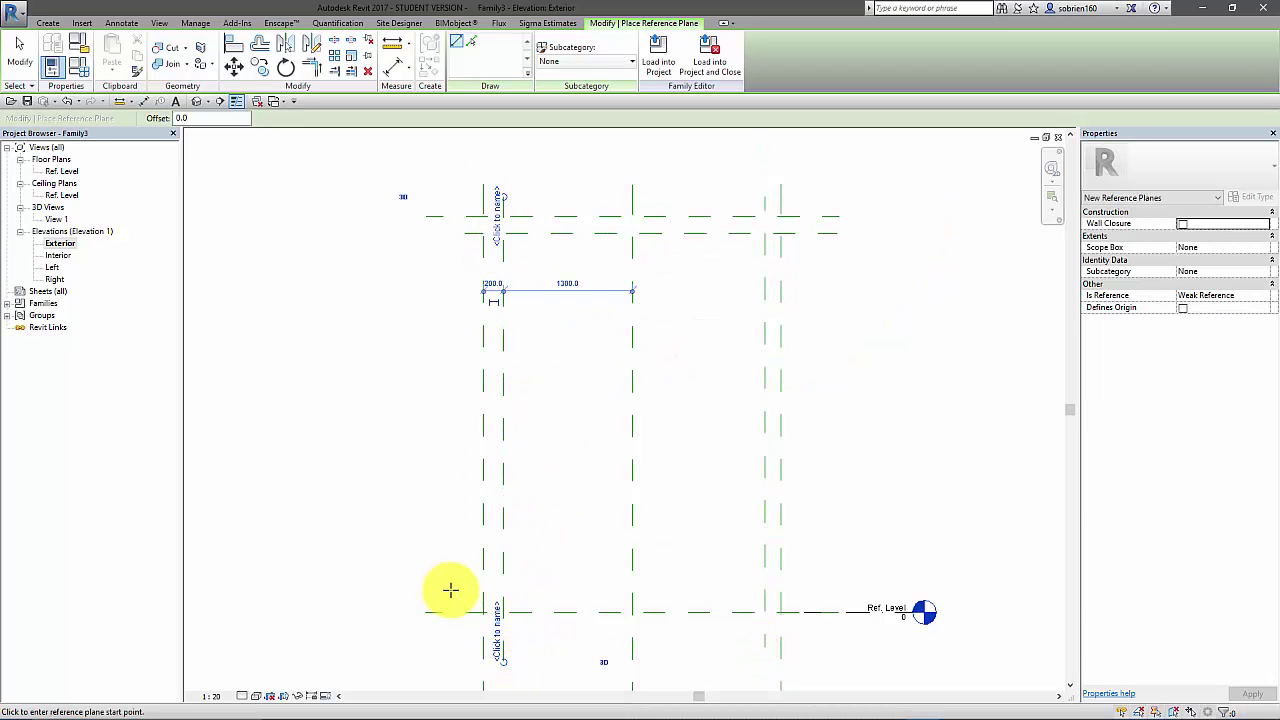
left_click(450, 590)
left_click(811, 581)
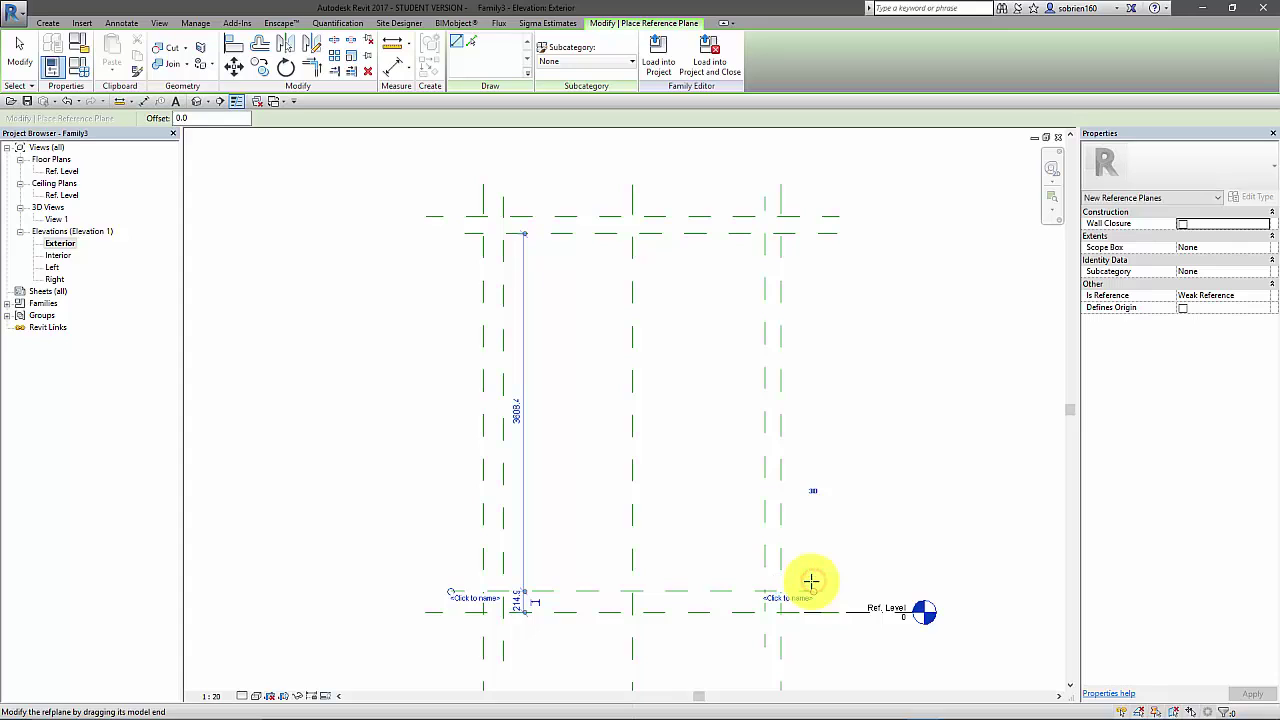
key("Escape")
key("Escape")
left_click(782, 550)
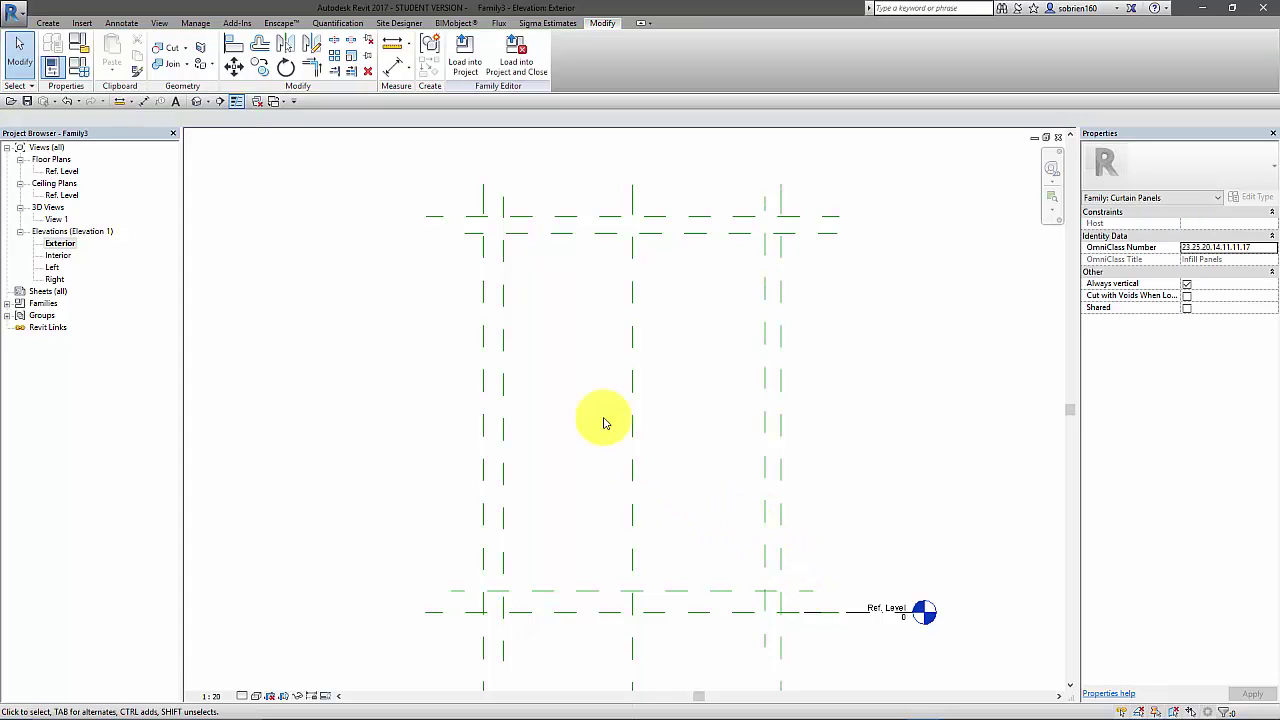
Step: Add aligned dimensions from the top boundary plane and the Right plane to their neighbouring inner reference planes
left_click(143, 103)
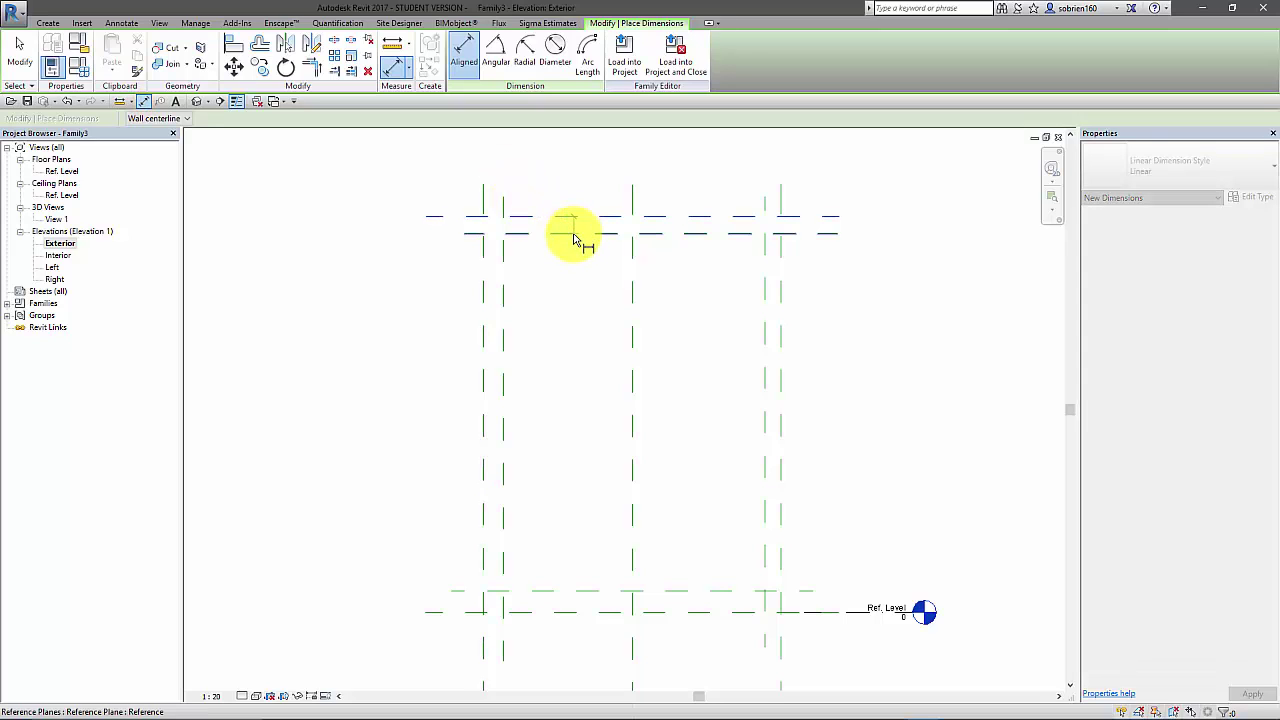
left_click(572, 234)
left_click(597, 257)
left_click(482, 336)
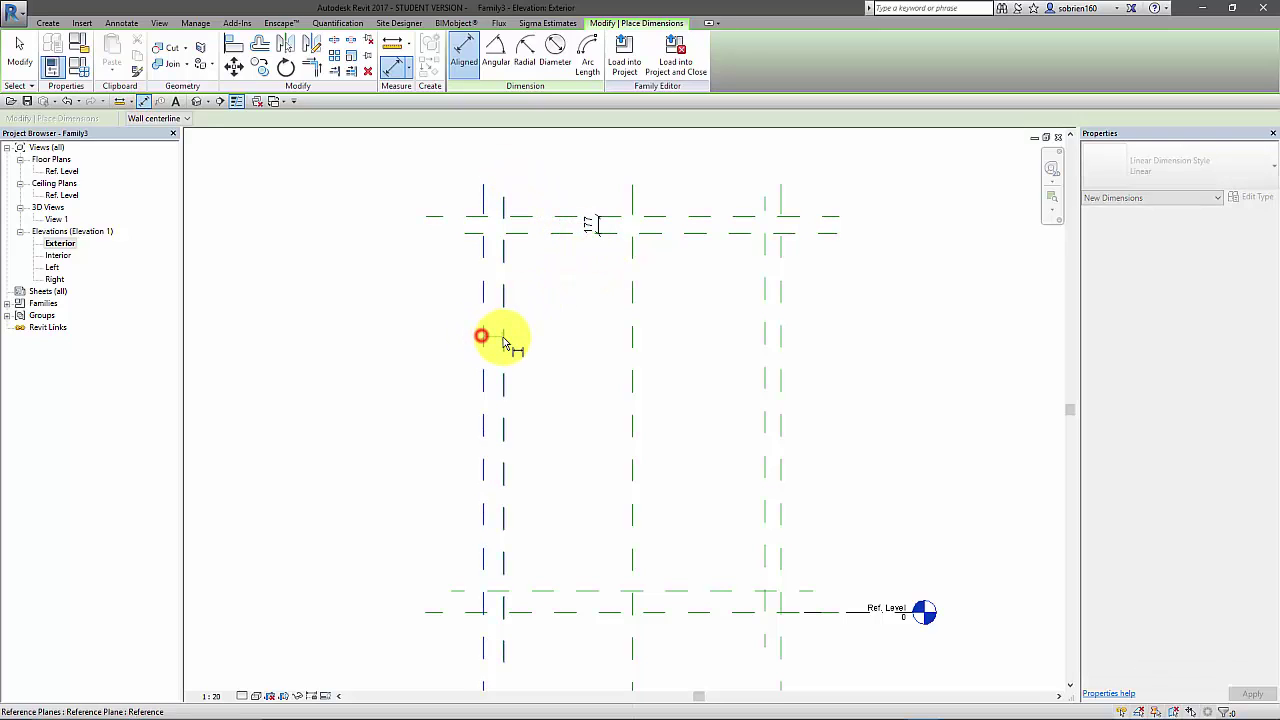
left_click(503, 342)
left_click(541, 339)
Step: Add aligned dimensions from the bottom boundary plane and the Left plane to their neighbouring inner reference planes
left_click(608, 612)
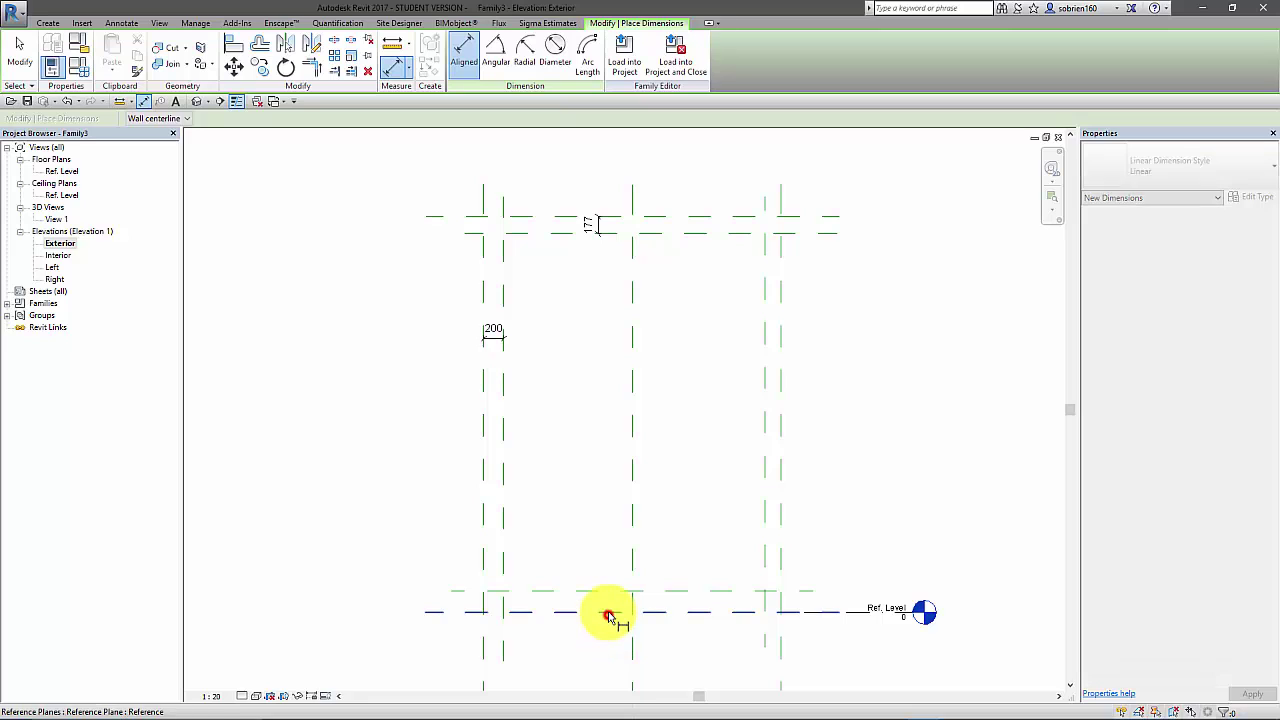
left_click(606, 594)
left_click(597, 559)
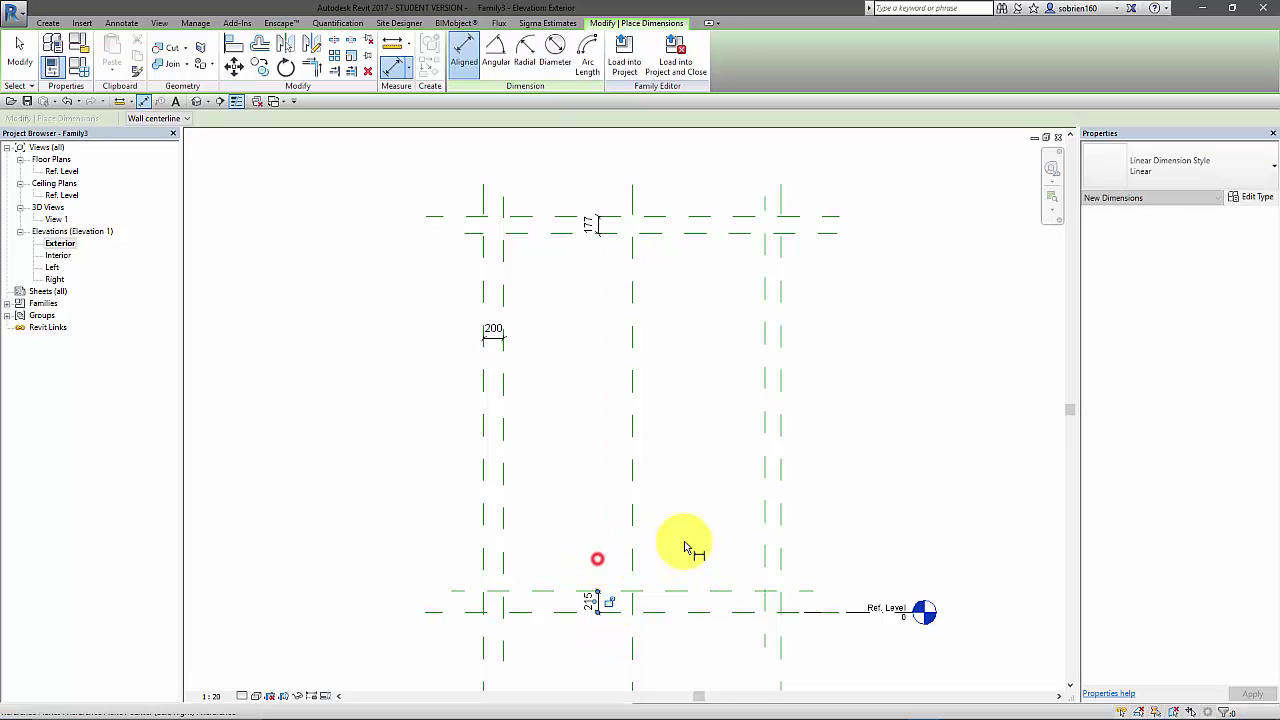
left_click(781, 490)
left_click(766, 495)
left_click(735, 486)
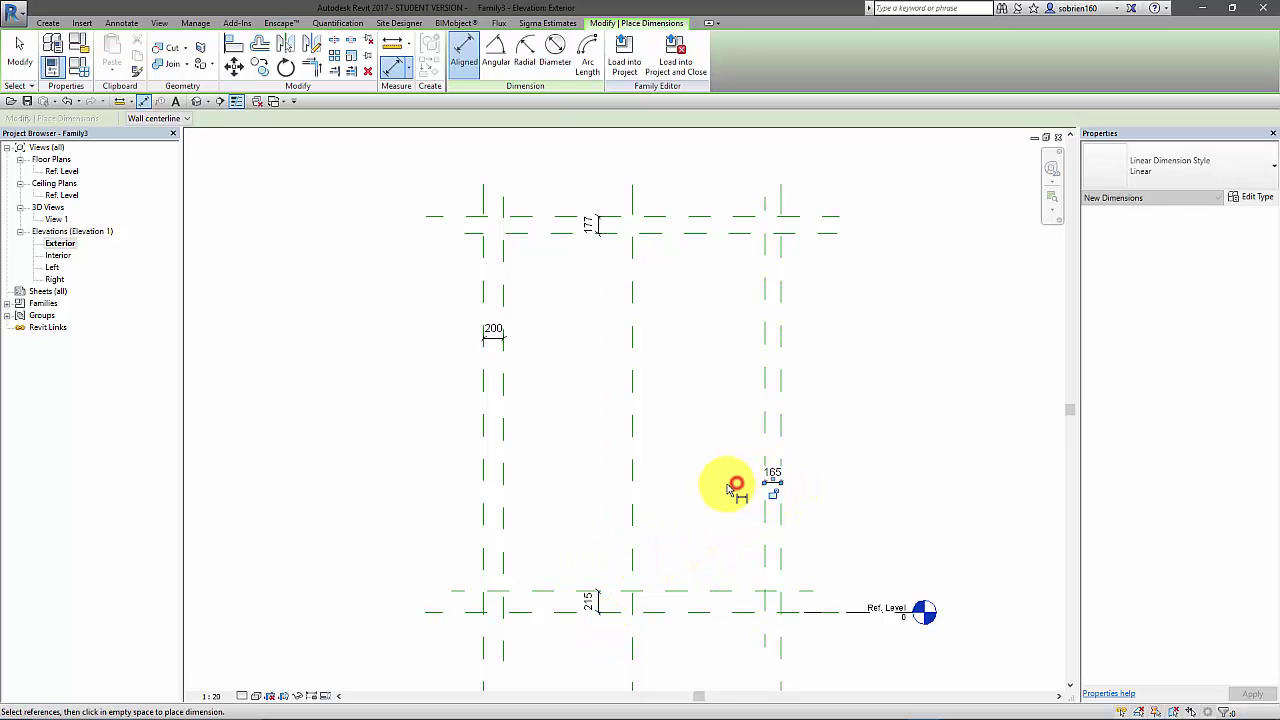
key("Escape")
key("Escape")
Step: Label the dimension at the top boundary with a new type parameter named Assembly Tolerance, grouped under Dimensions
scroll(620, 410, "up", 4)
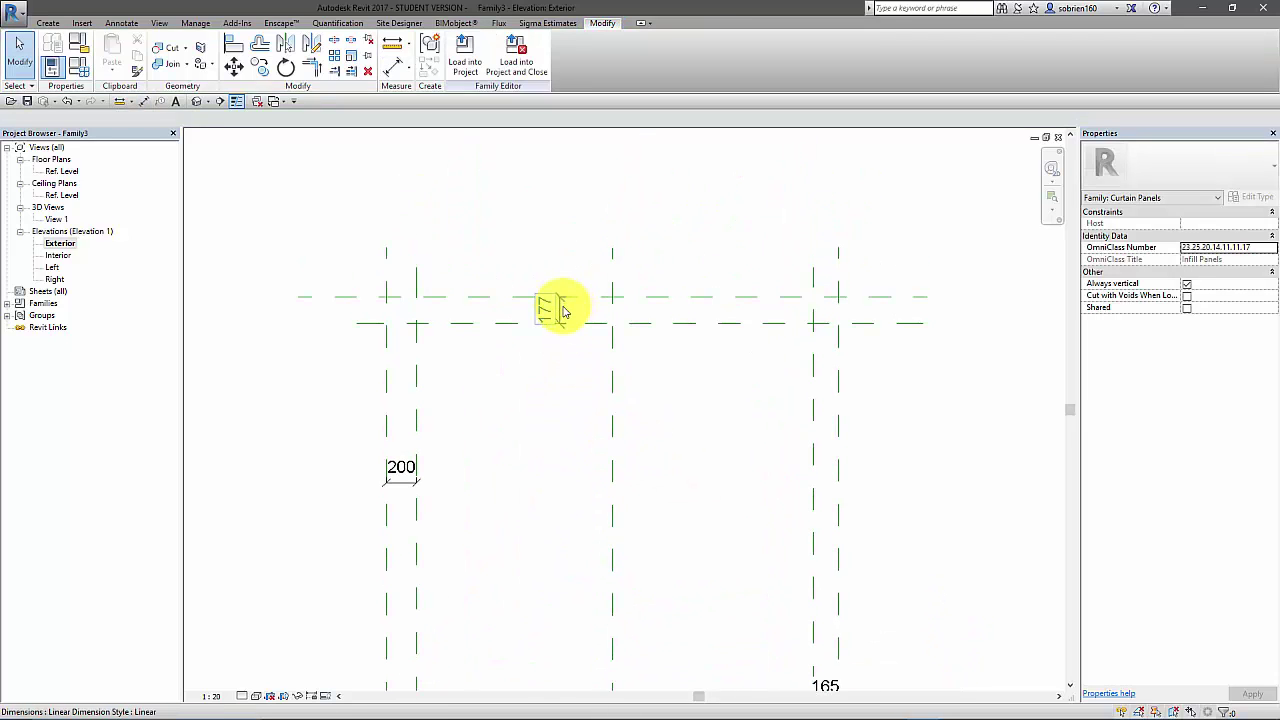
left_click(557, 300)
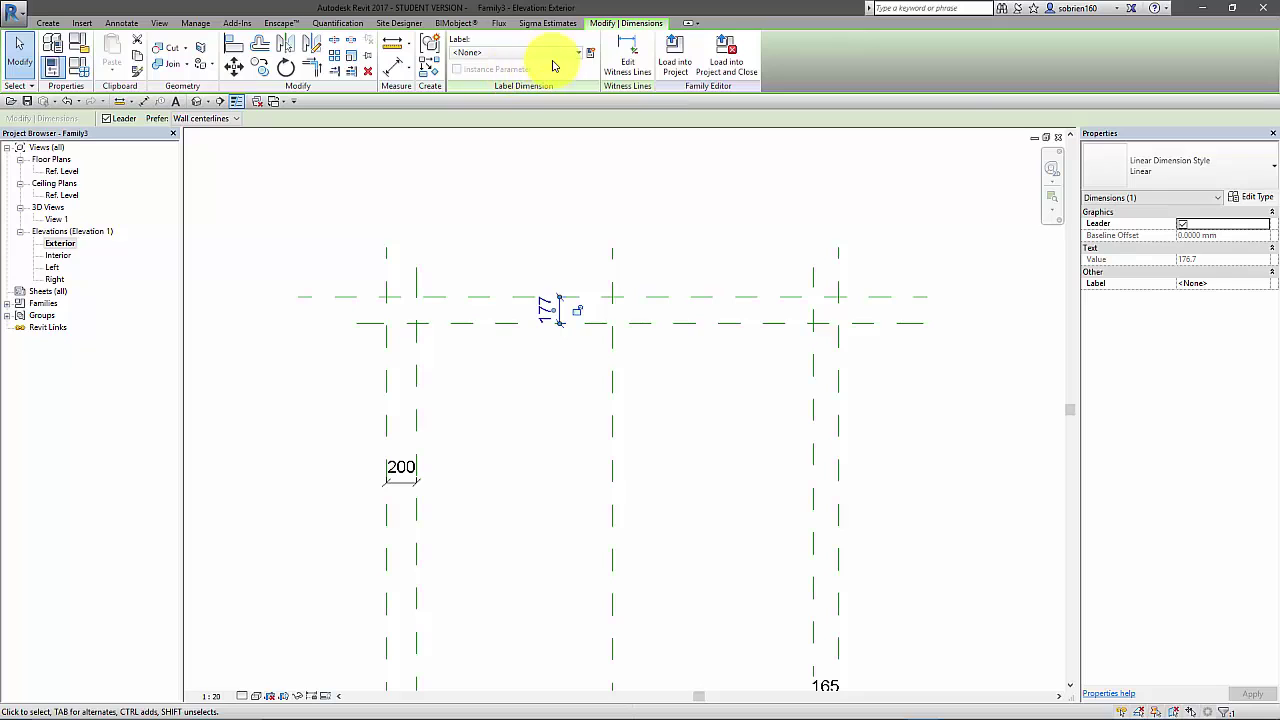
left_click(590, 55)
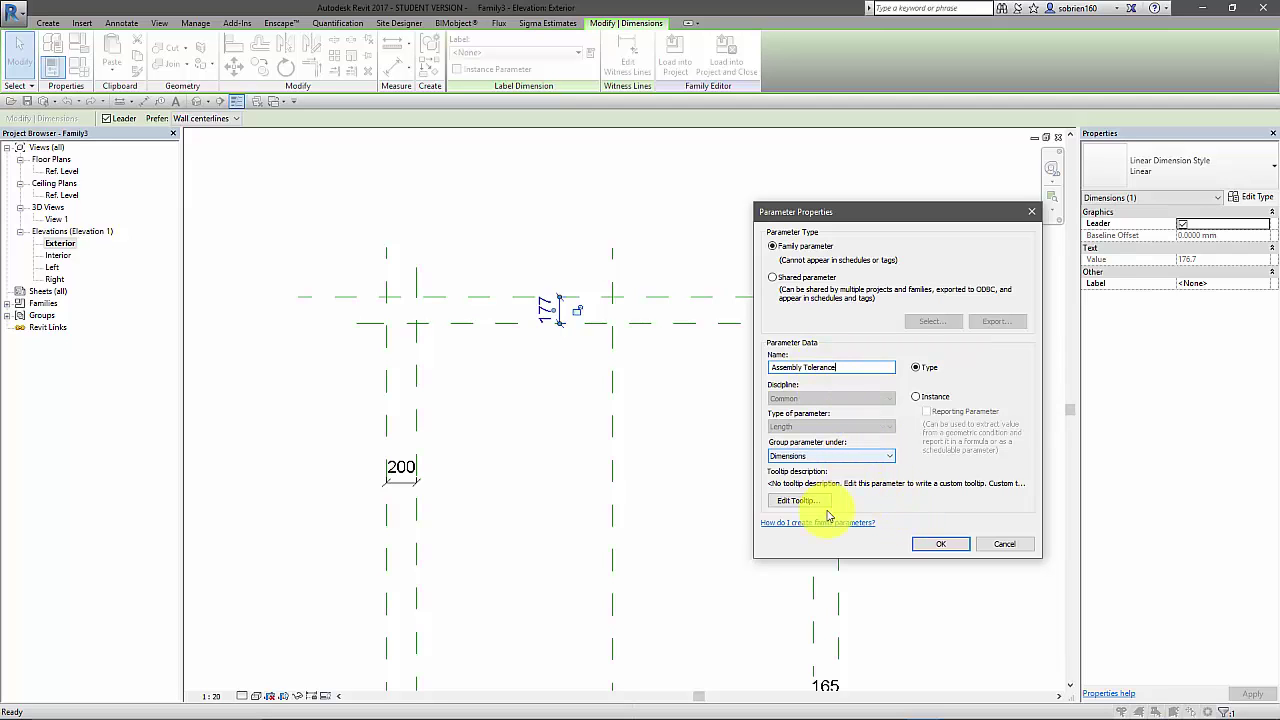
left_click(932, 545)
left_click(688, 487)
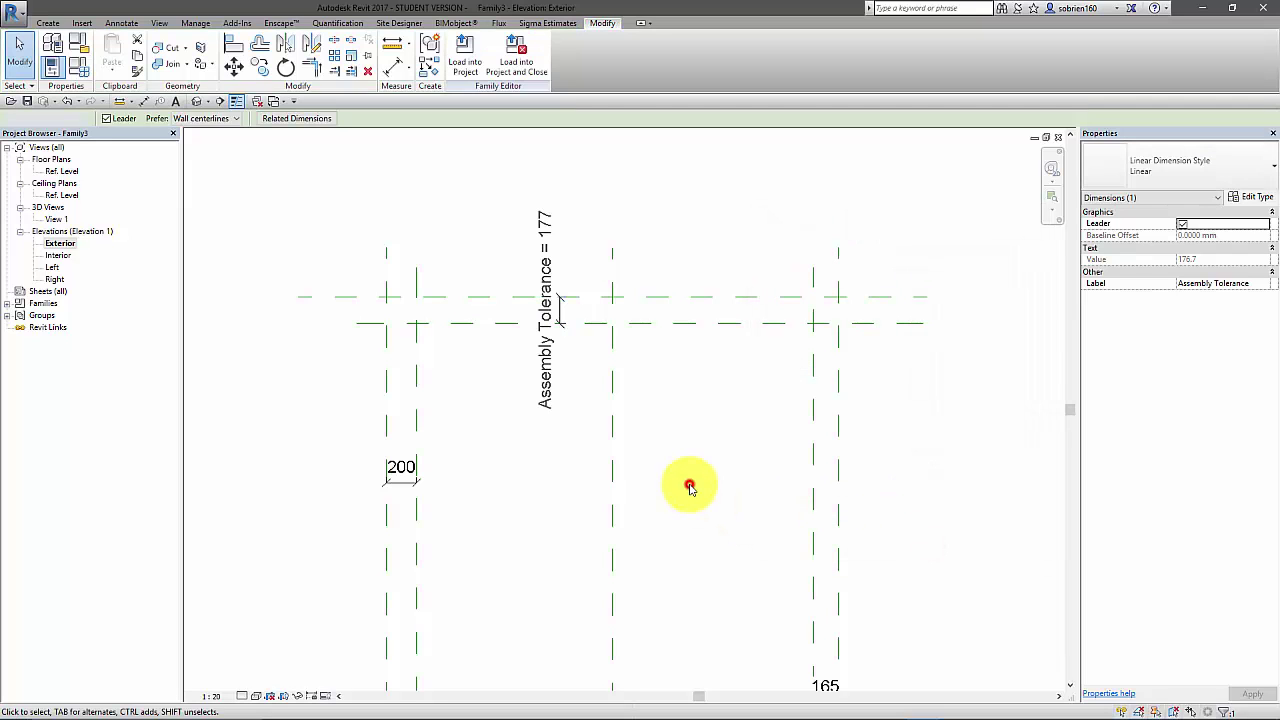
Step: Label the two side offset dimensions and the bottom offset dimension together with the Assembly Tolerance parameter
scroll(560, 440, "down", 2)
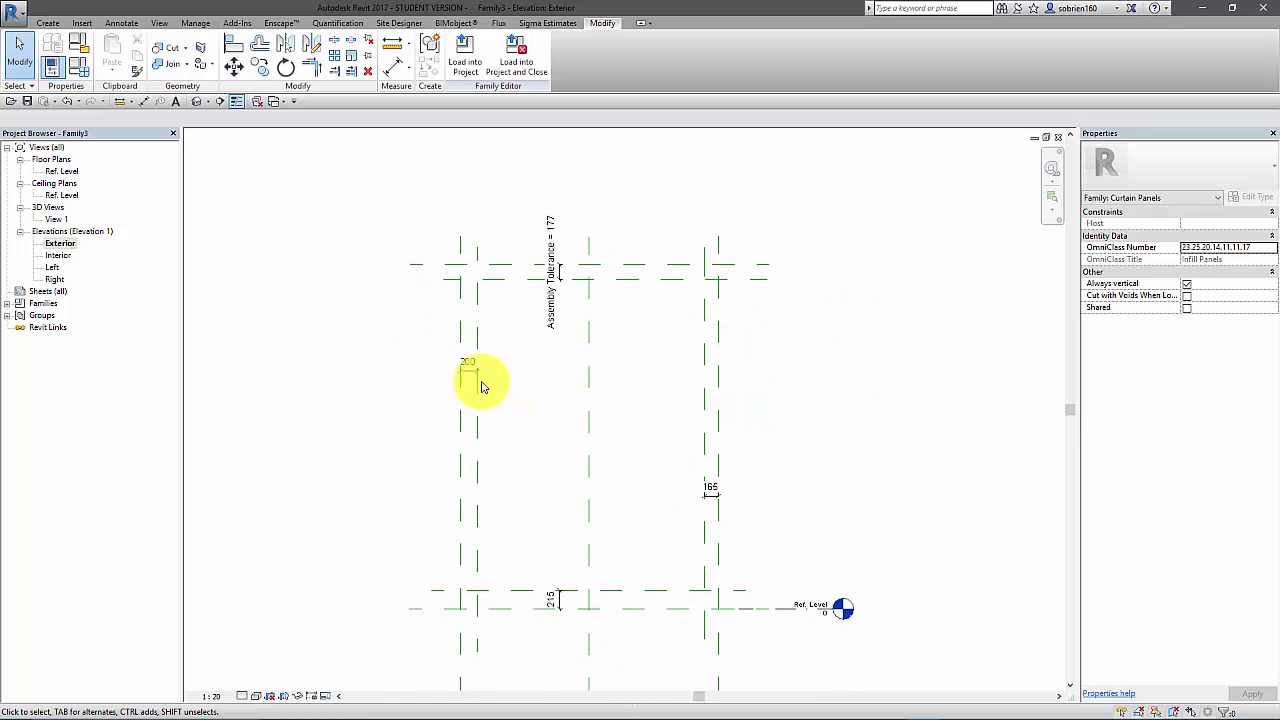
left_click(472, 374)
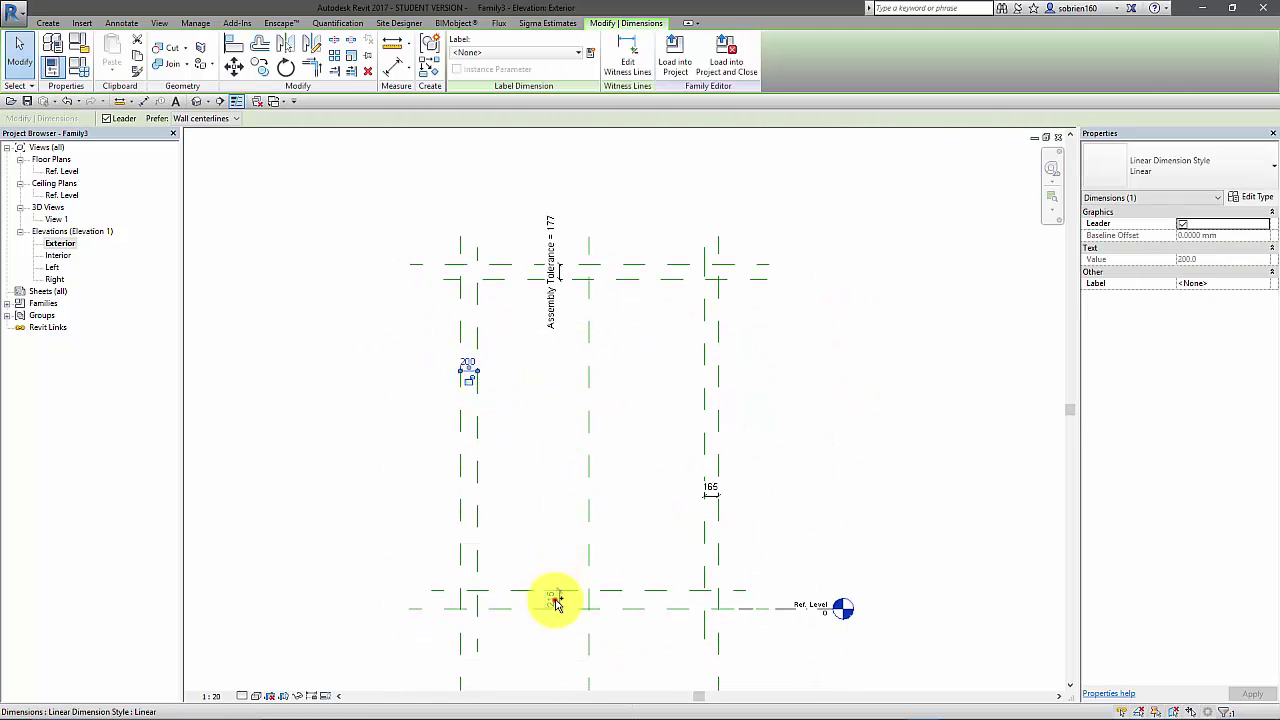
left_click(718, 510, "ctrl")
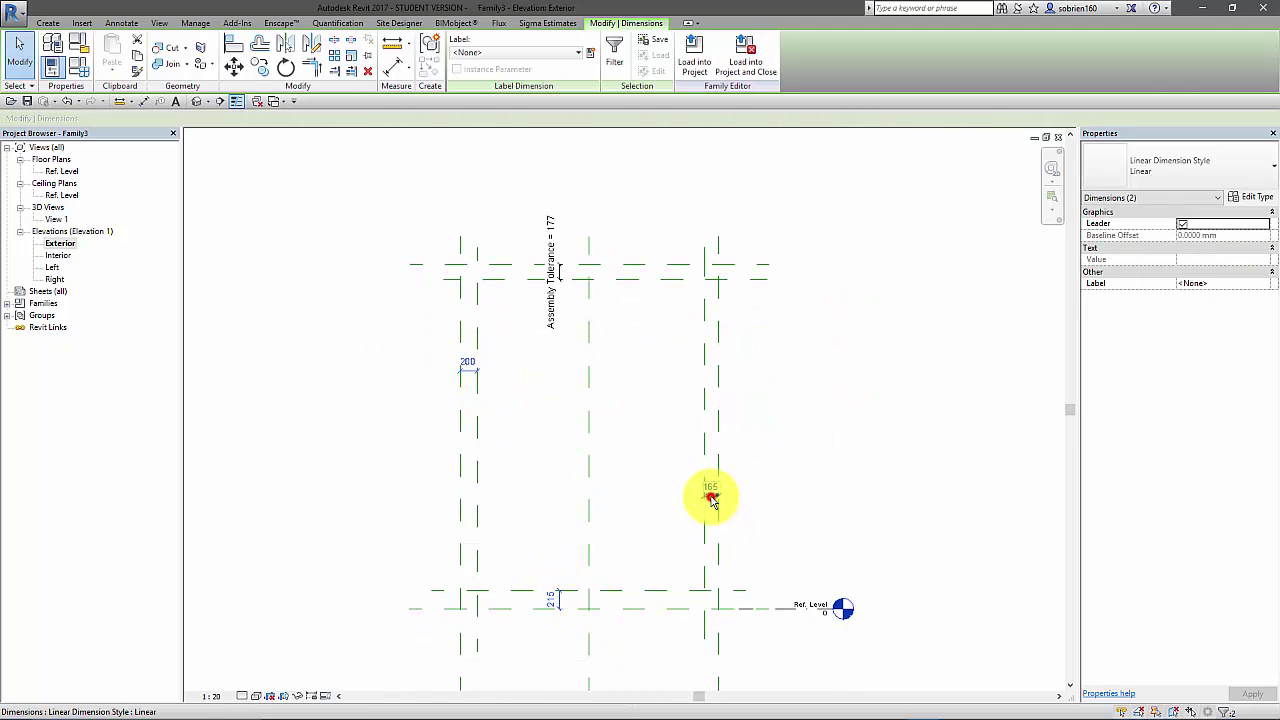
left_click(567, 55)
left_click(531, 98)
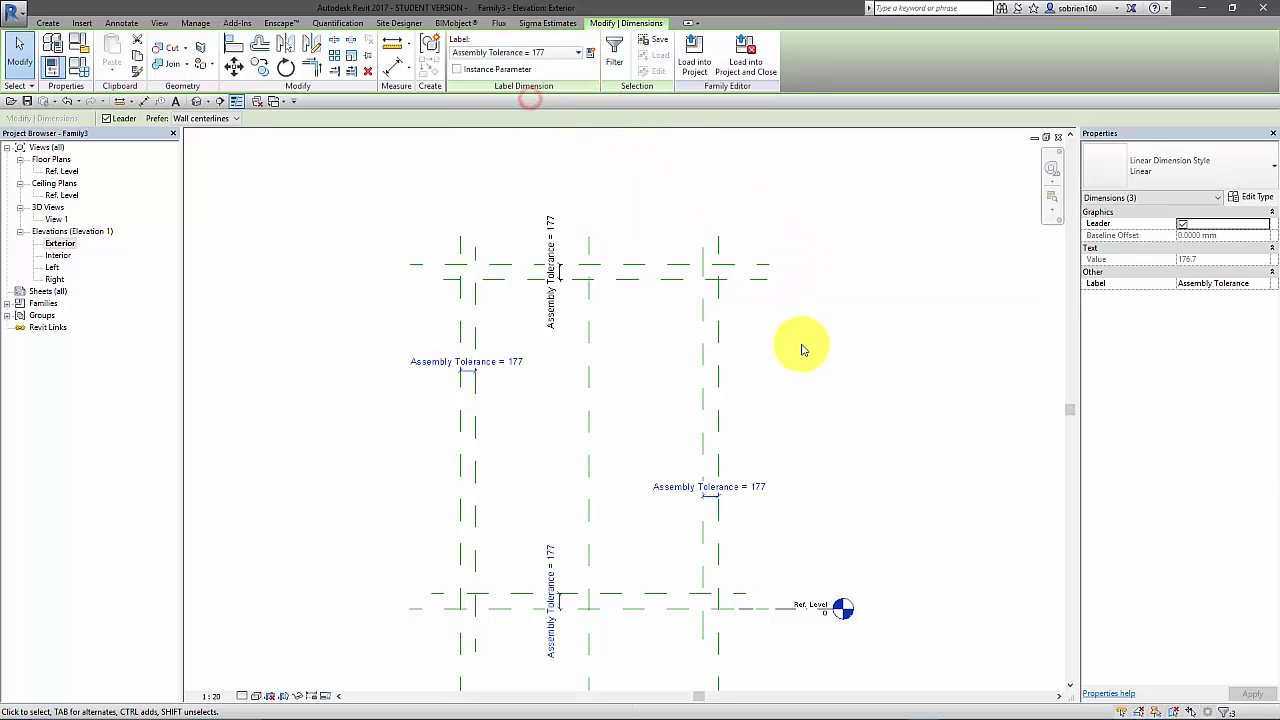
Step: Set the Assembly Tolerance parameter to 20 mm in the family types and apply it
left_click(793, 355)
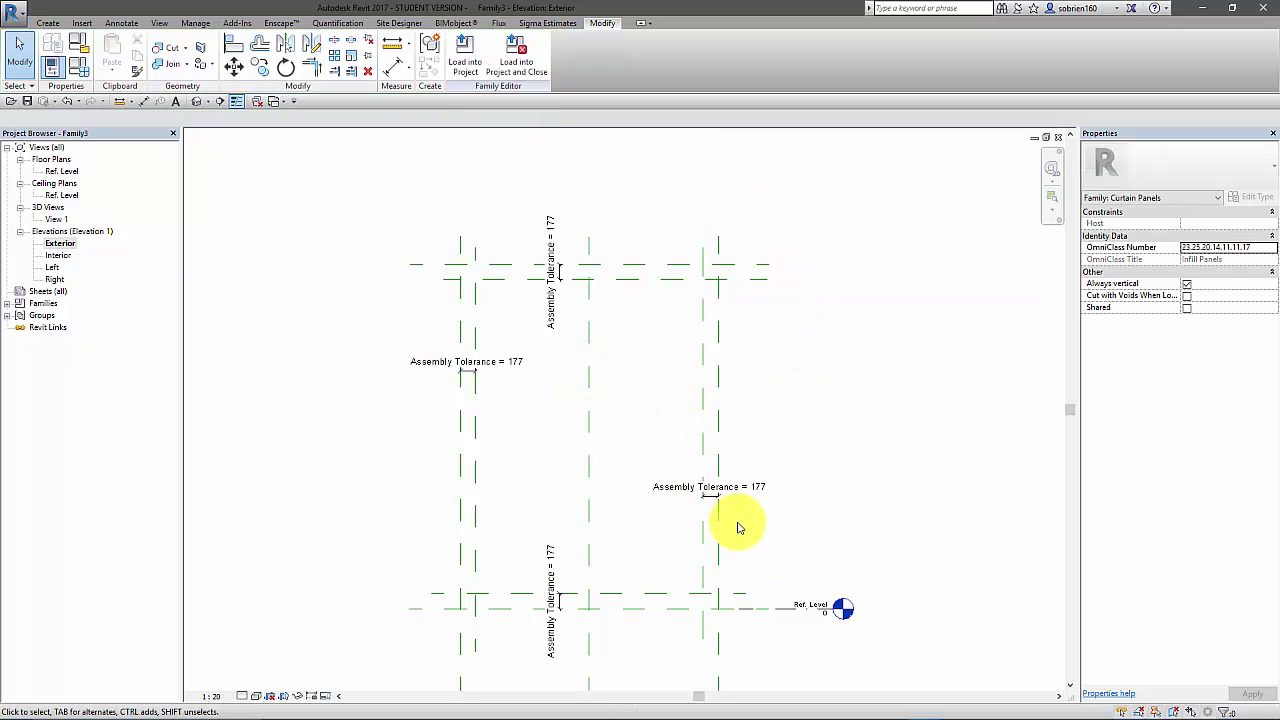
scroll(698, 524, "up", 4)
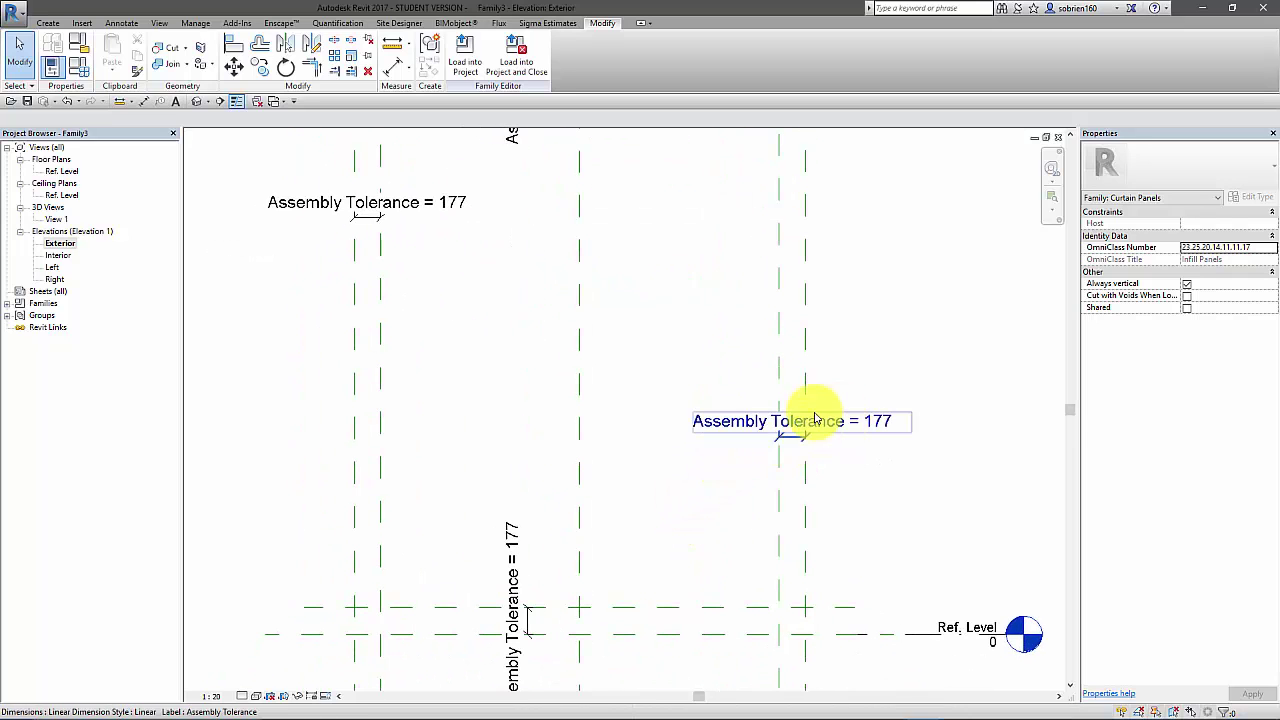
middle_click_drag(605, 500, 780, 566)
scroll(684, 538, "down", 1)
scroll(745, 572, "down", 2)
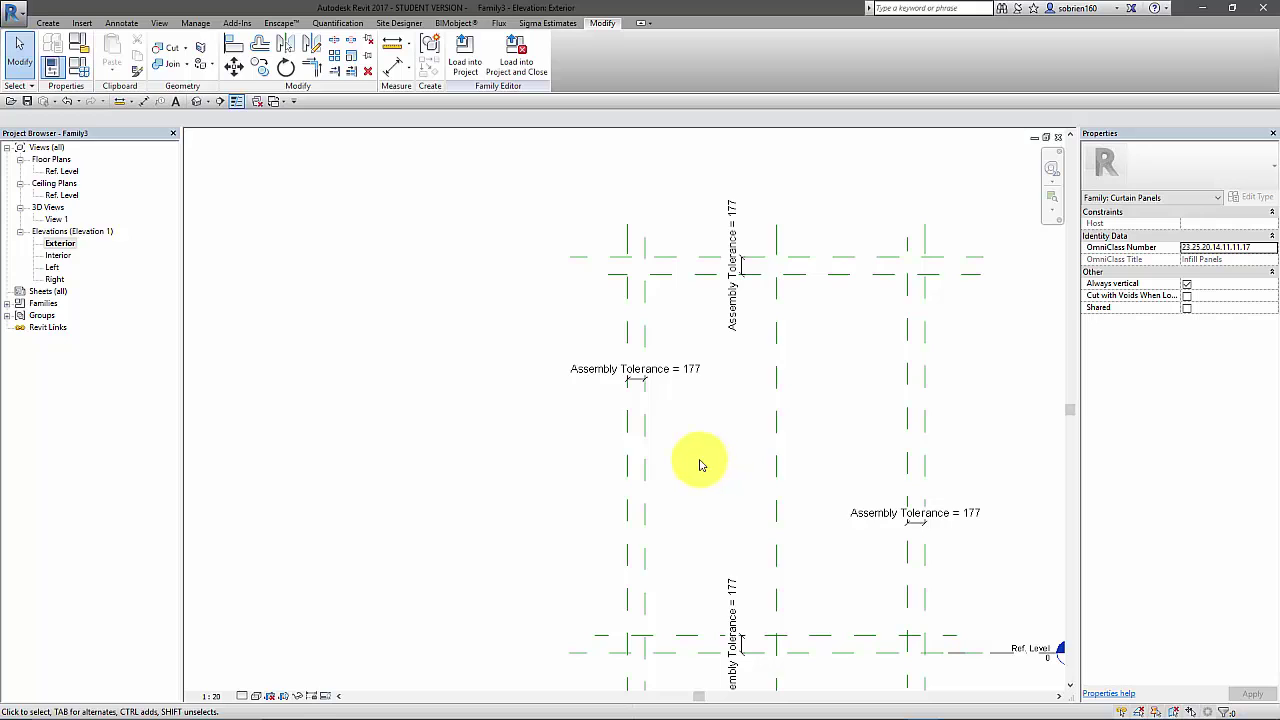
middle_click_drag(700, 464, 689, 440)
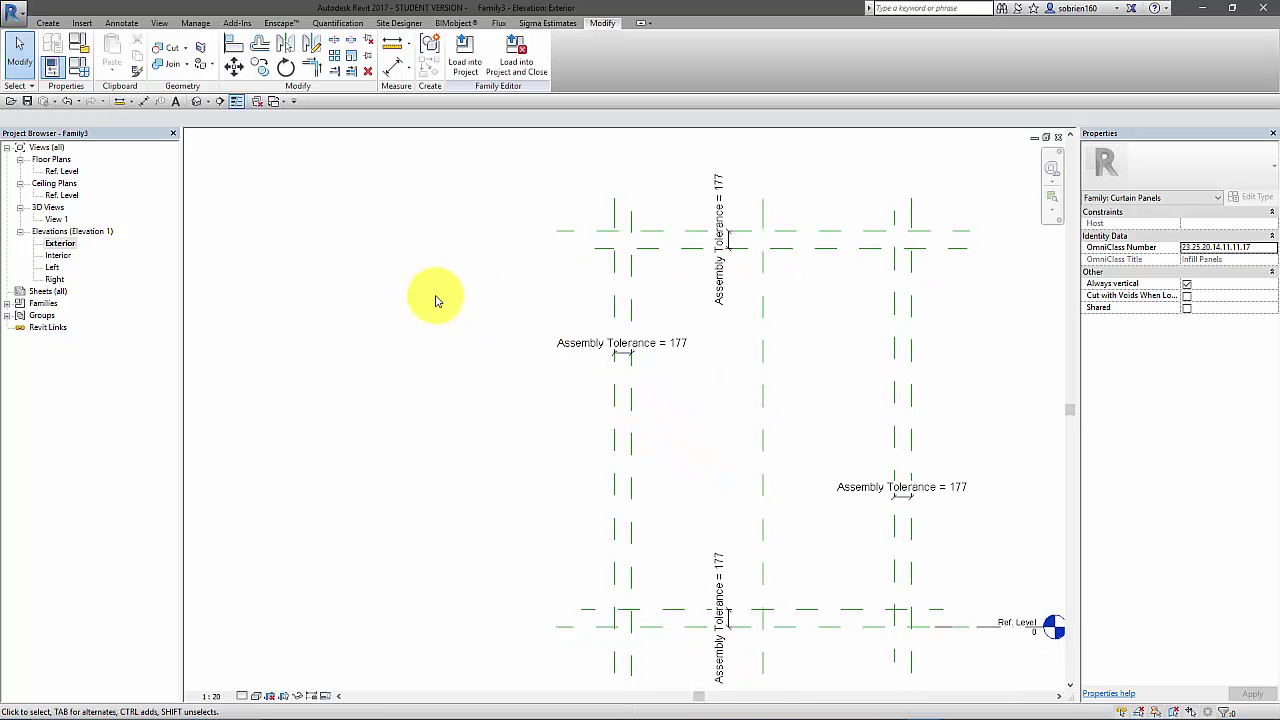
left_click(78, 72)
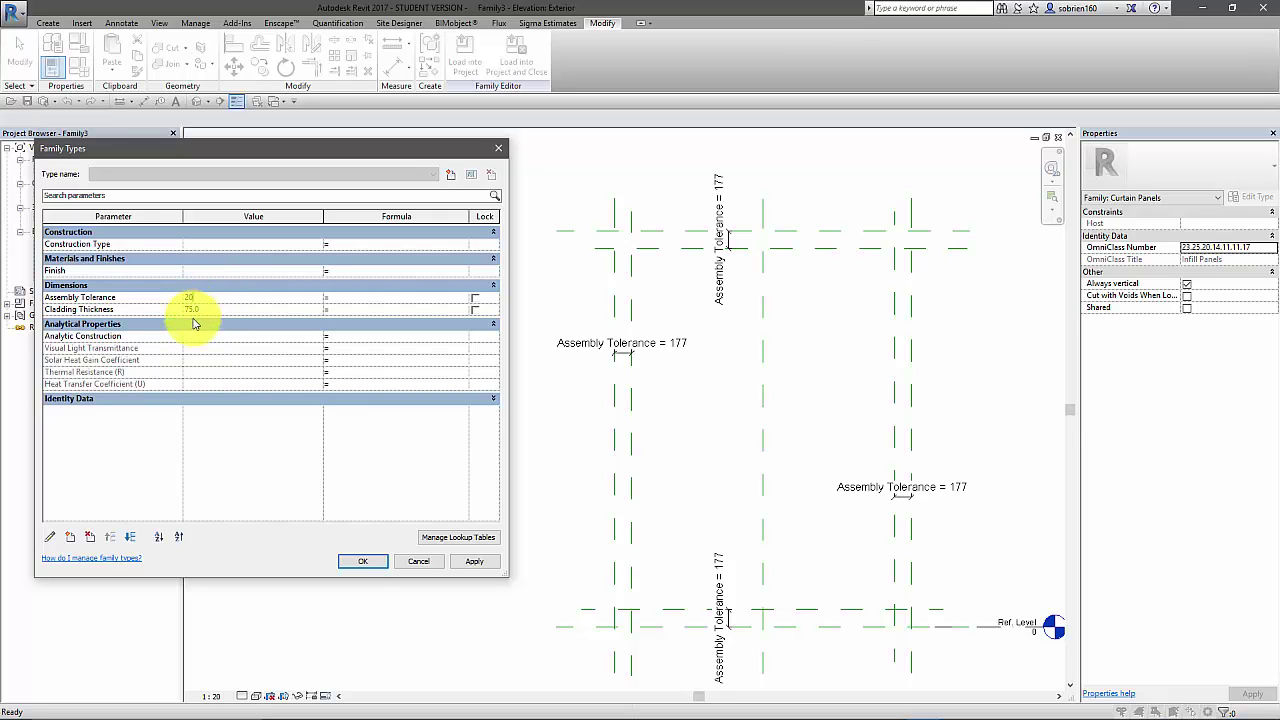
left_click(474, 561)
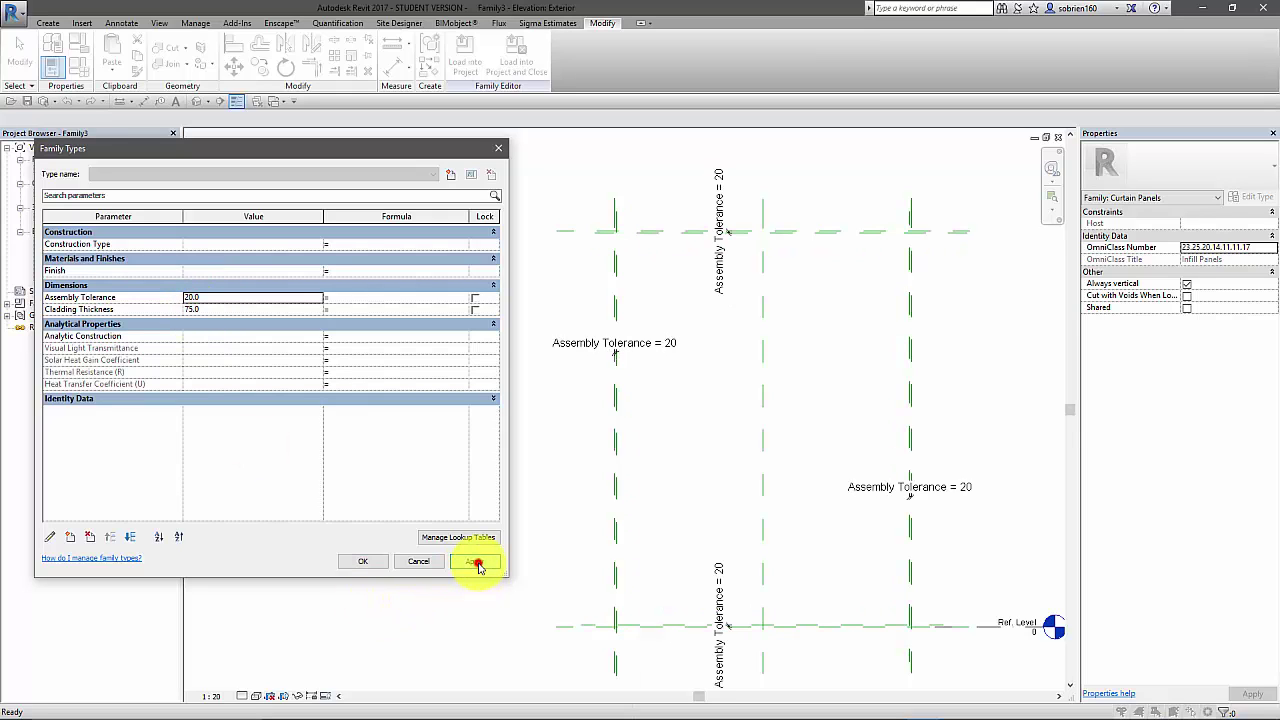
left_click(360, 563)
Step: Examine the tolerance gap between the boundary and inner reference planes at the lower right corner, then the overall layout
scroll(810, 560, "up", 5)
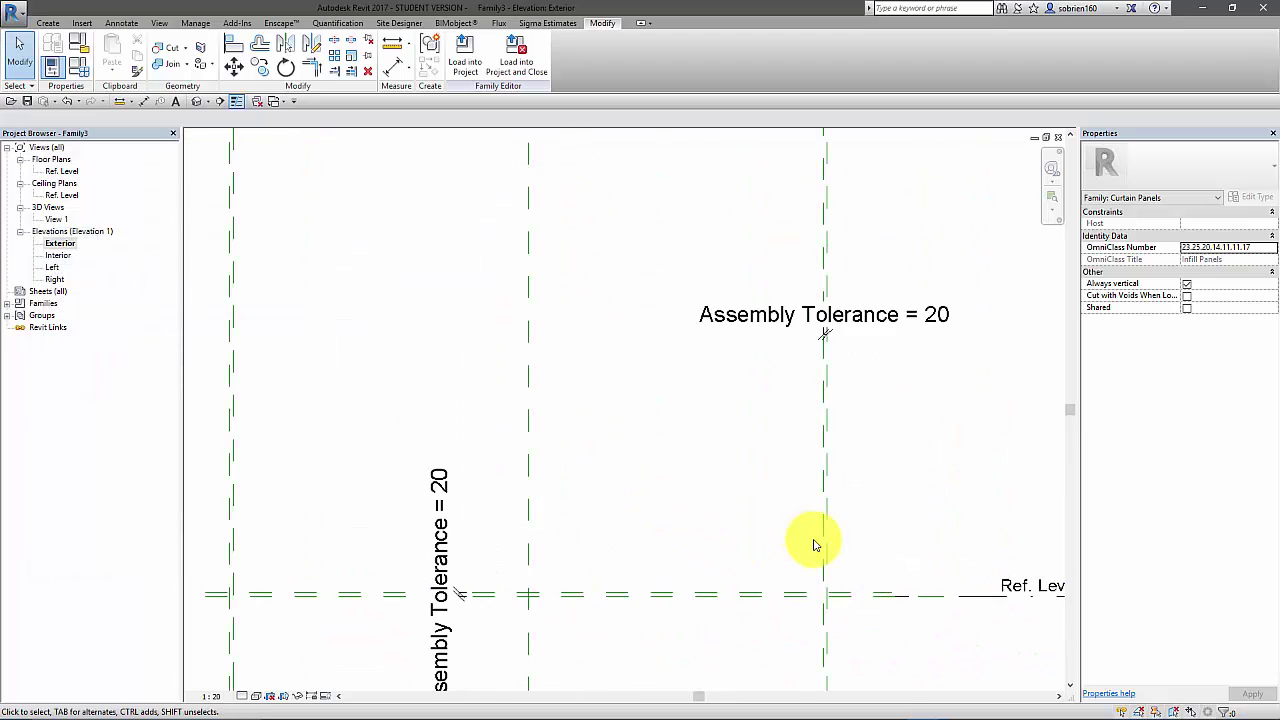
scroll(816, 544, "up", 1)
mouse_move(827, 567)
middle_mouse_down()
mouse_move(626, 543)
mouse_move(679, 557)
middle_mouse_up()
scroll(657, 577, "up", 4)
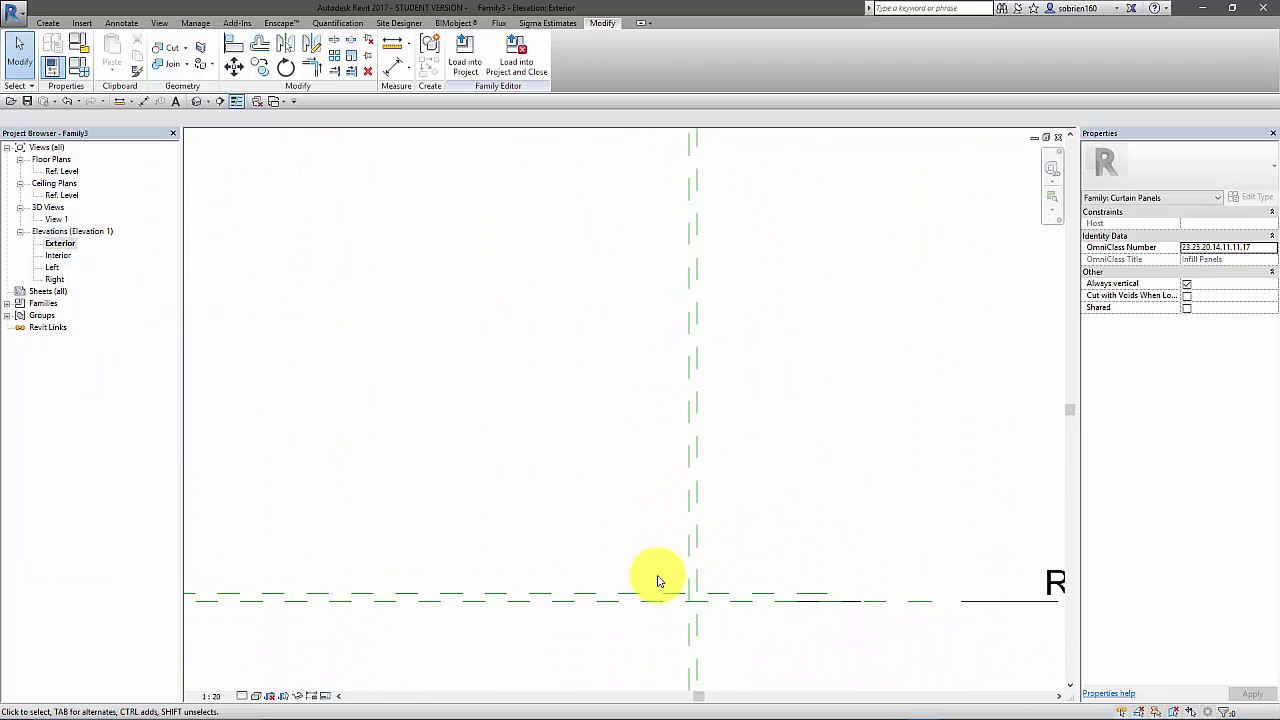
scroll(657, 580, "up", 2)
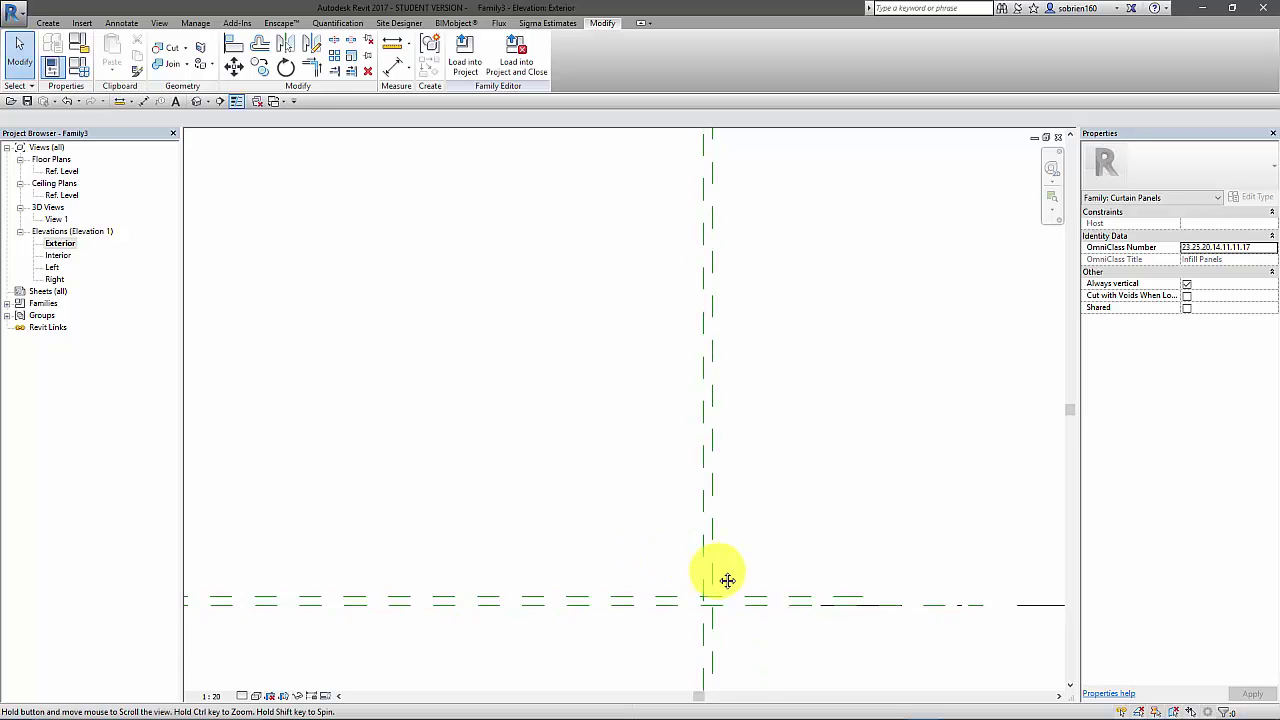
scroll(729, 580, "up", 3)
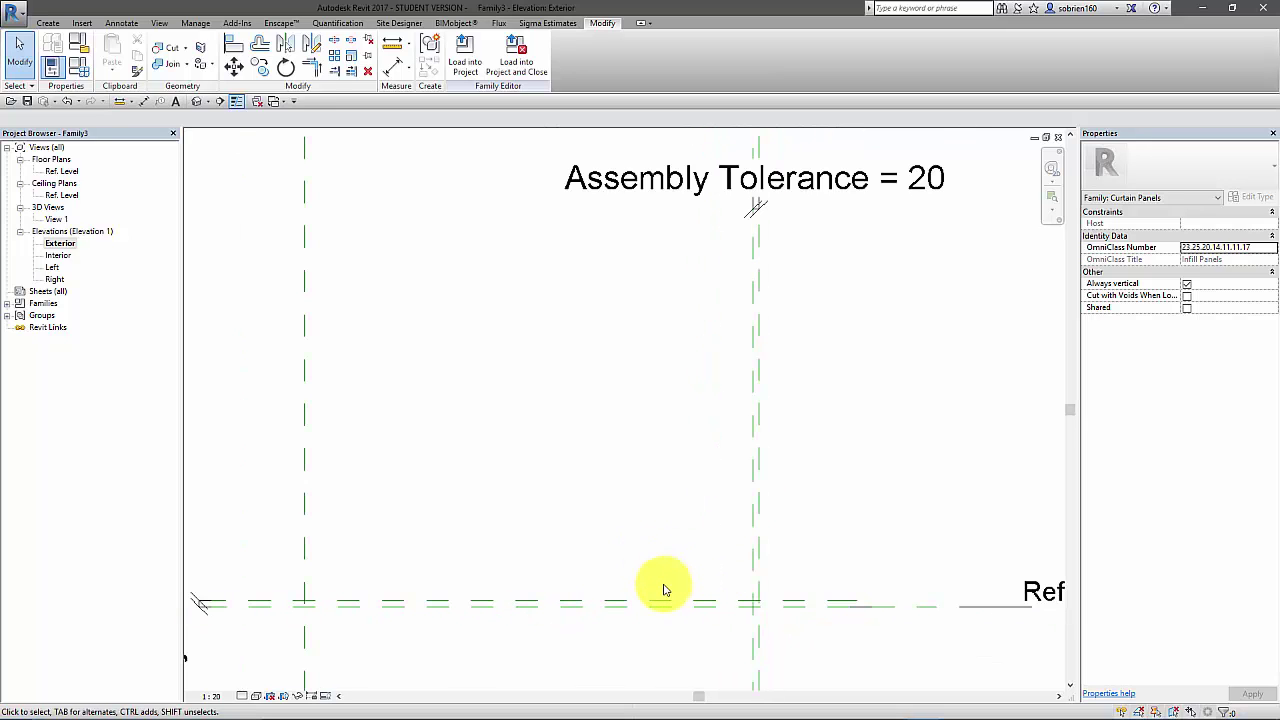
scroll(665, 605, "down", 2)
scroll(660, 545, "down", 3)
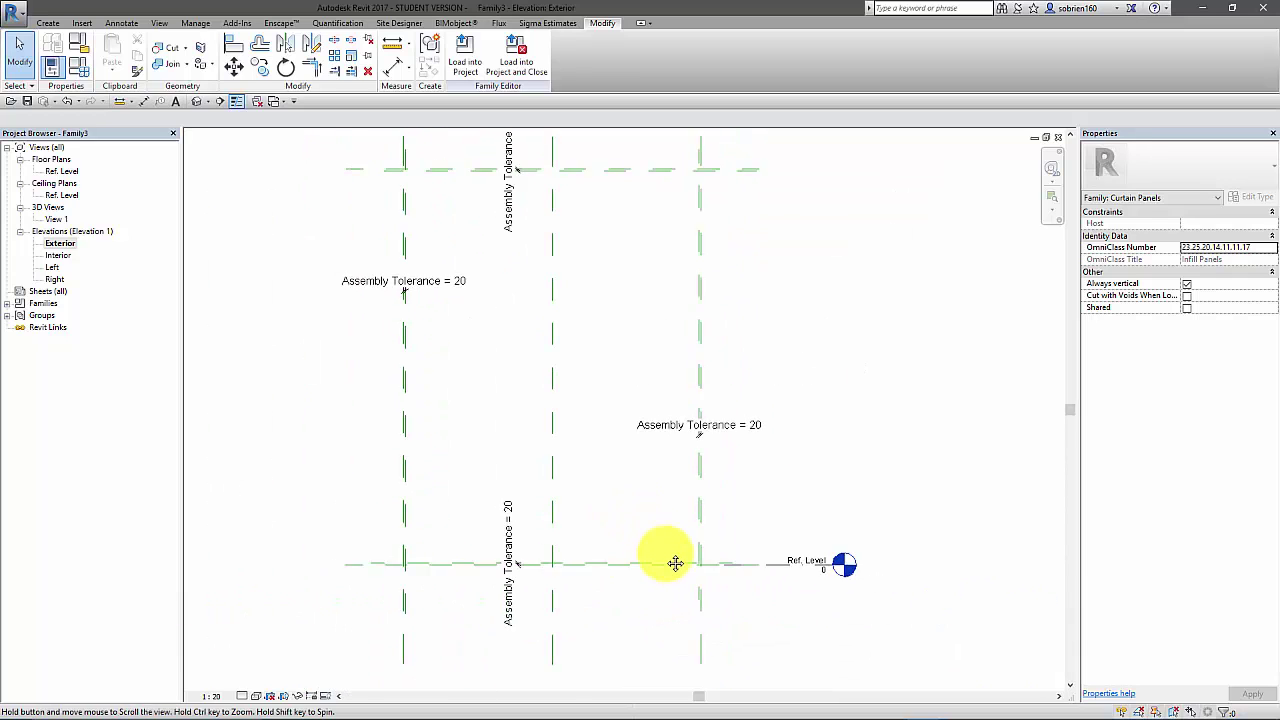
middle_click_drag(675, 563, 704, 596)
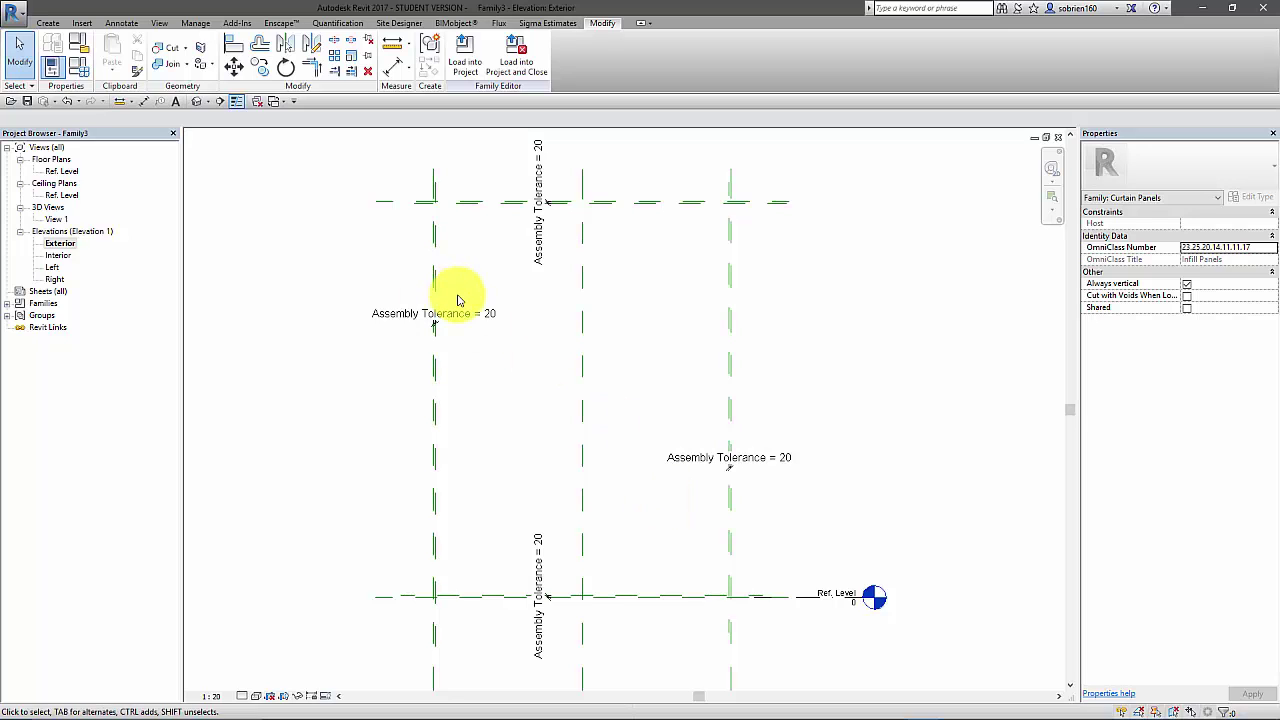
mouse_move(471, 349)
middle_mouse_down()
mouse_move(486, 309)
mouse_move(500, 320)
mouse_move(477, 354)
mouse_move(463, 334)
mouse_move(461, 346)
middle_mouse_up()
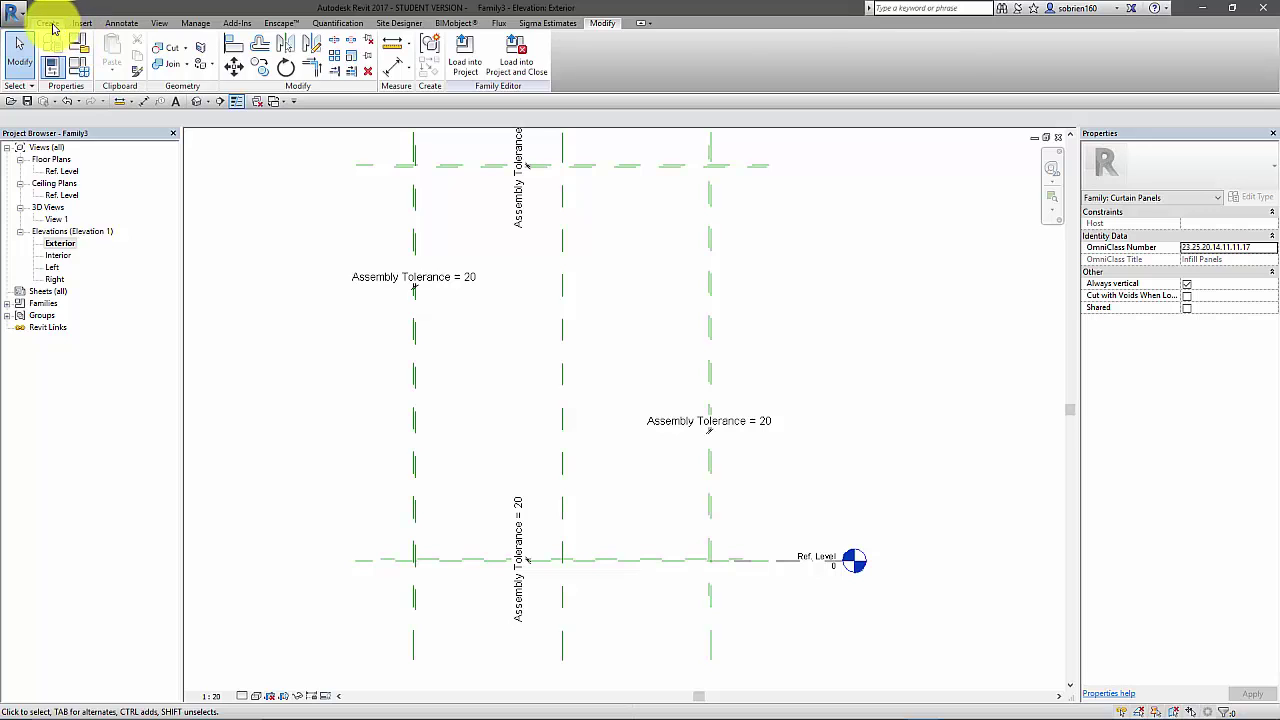
Step: Create an extrusion from a rectangle about 1700 mm wide and 2700 mm high, drawn freely inside the reference plane frame
left_click(47, 22)
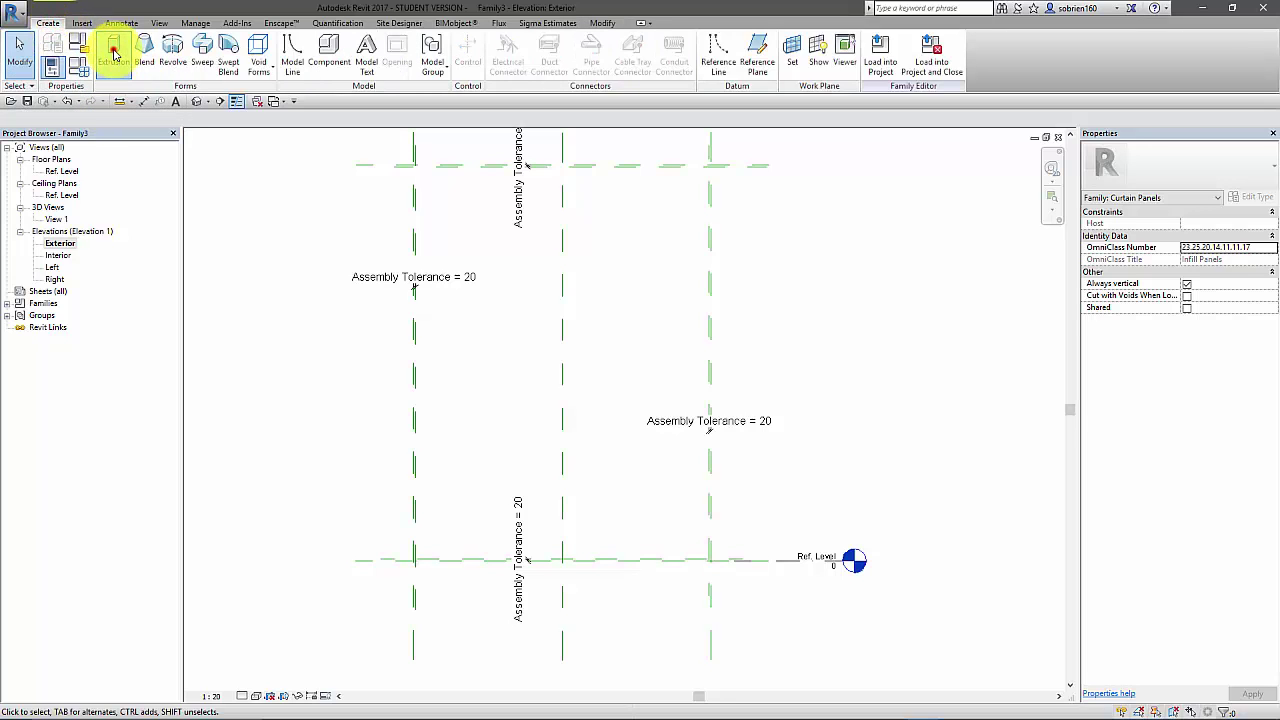
left_click(110, 50)
left_click(503, 45)
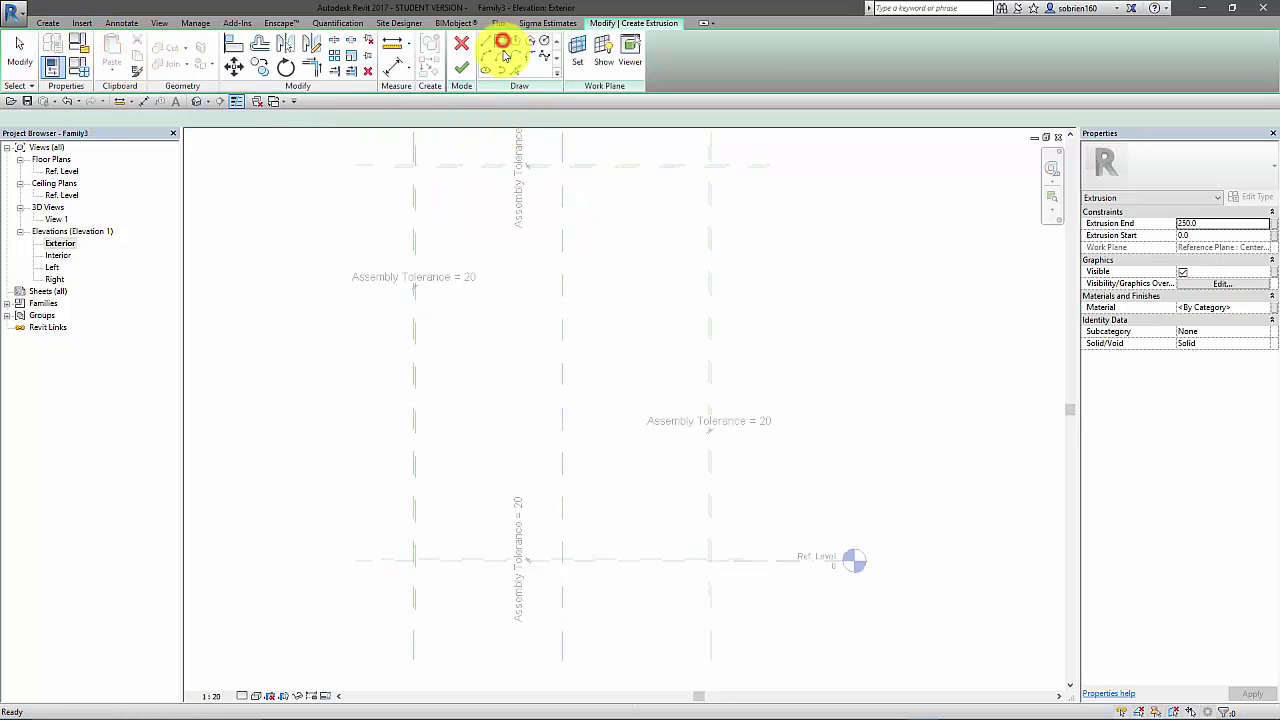
left_click(477, 226)
left_click(643, 488)
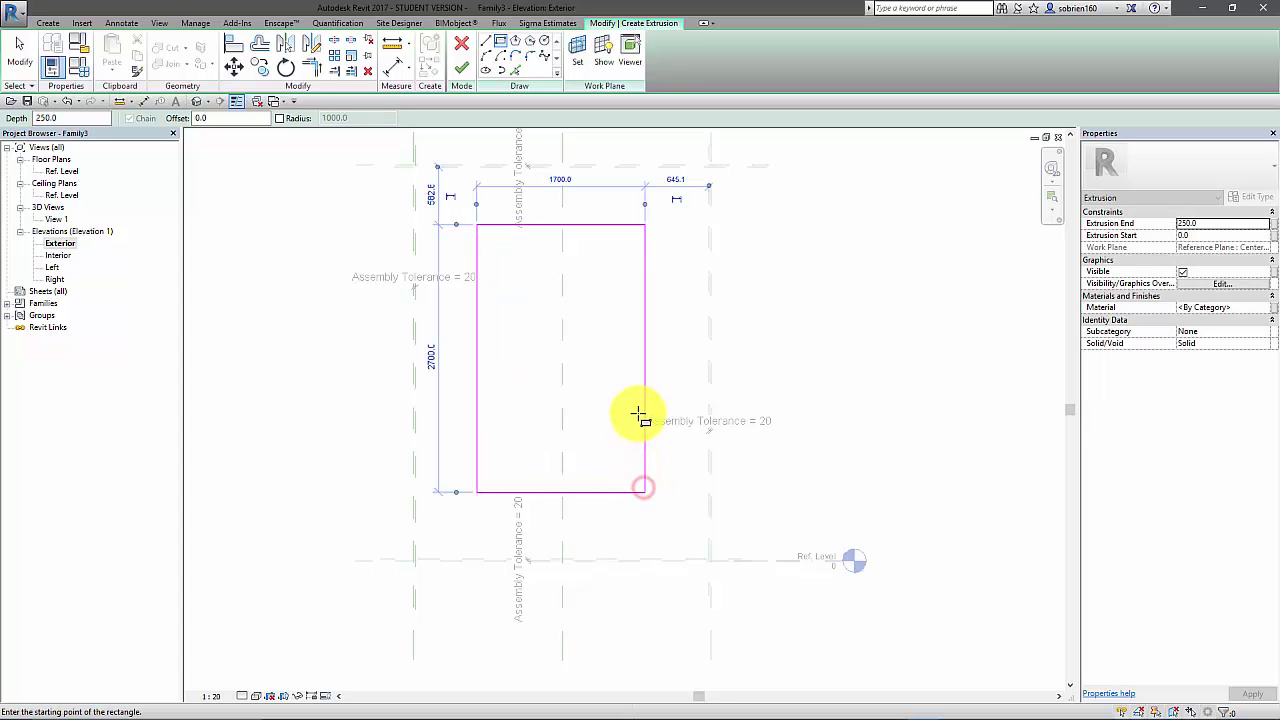
mouse_move(640, 414)
middle_mouse_down()
mouse_move(674, 423)
mouse_move(689, 343)
middle_mouse_up()
key("Escape")
key("Escape")
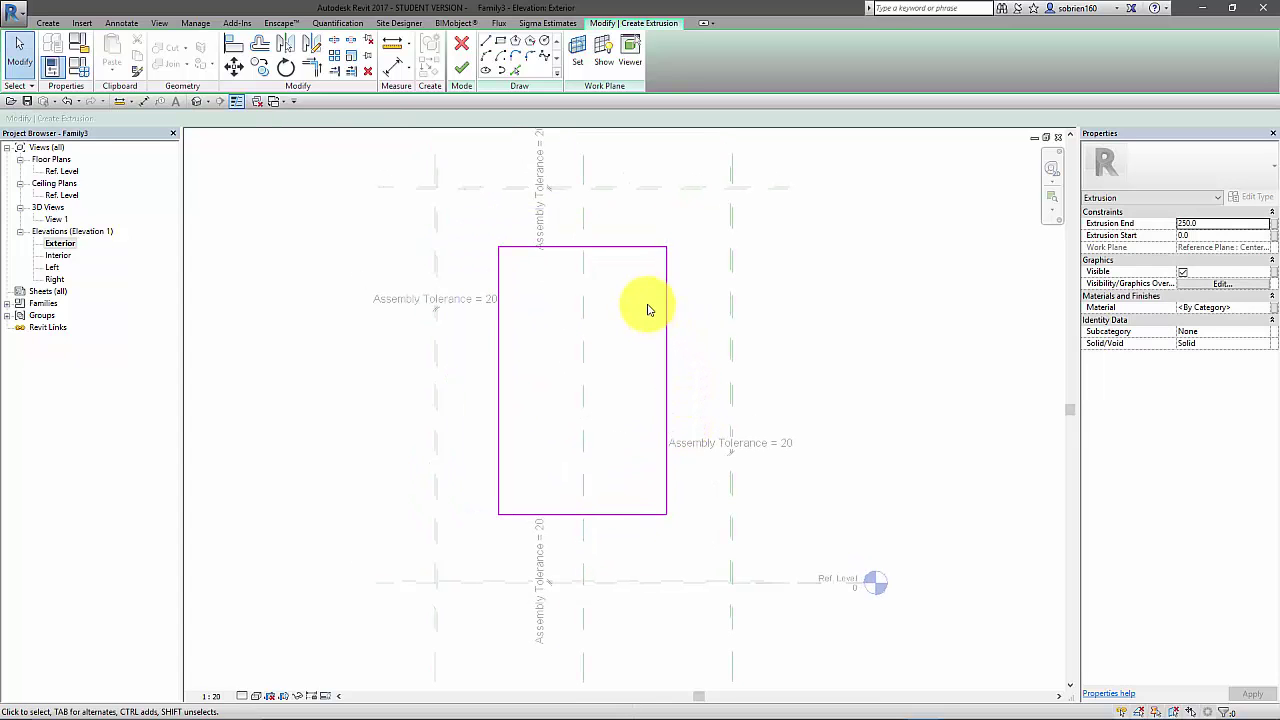
left_click(461, 67)
Step: Align the extrusion's top and right edges to the neighbouring inner reference planes and lock the alignments
mouse_move(849, 294)
middle_mouse_down()
mouse_move(770, 297)
mouse_move(769, 323)
middle_mouse_up()
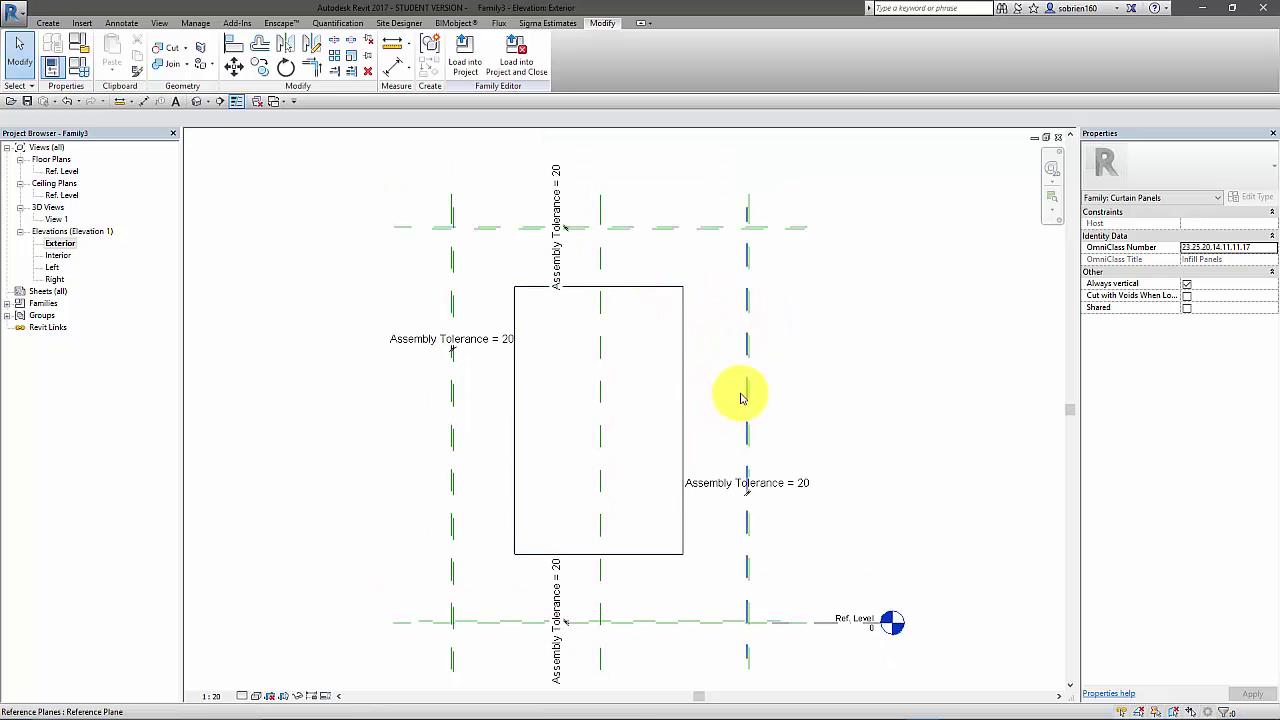
scroll(743, 399, "up", 5)
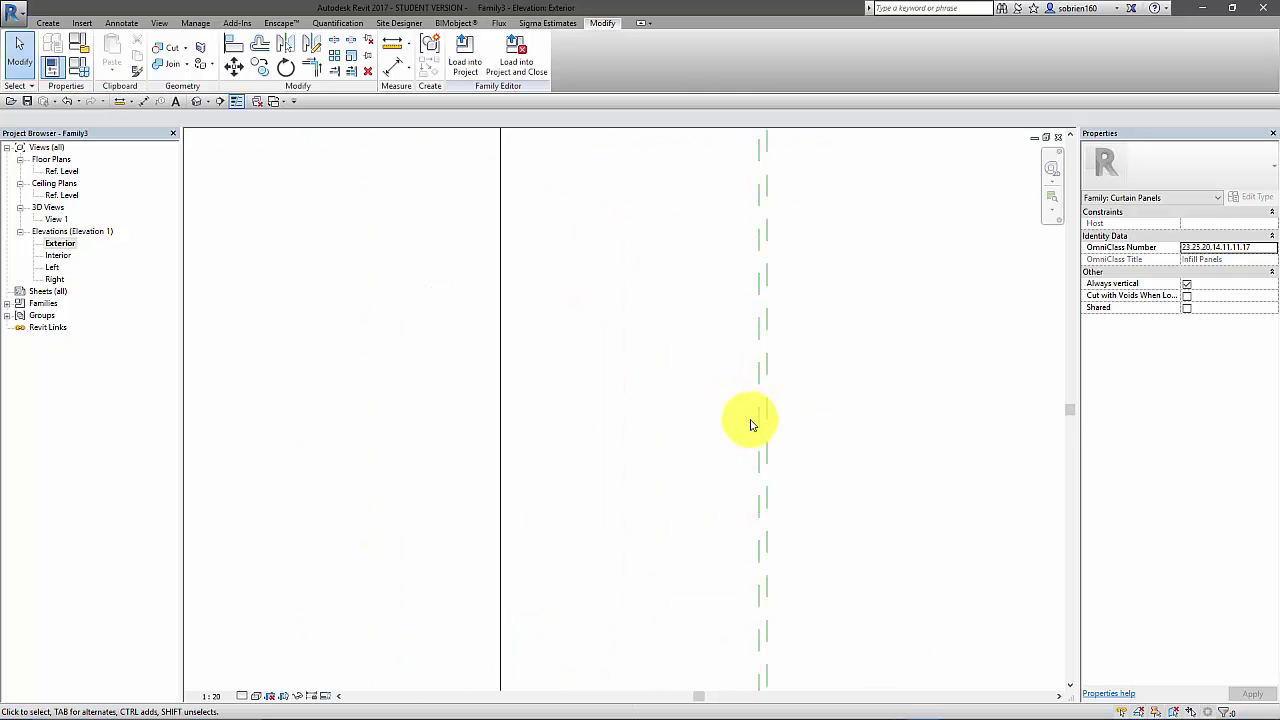
scroll(751, 431, "down", 6)
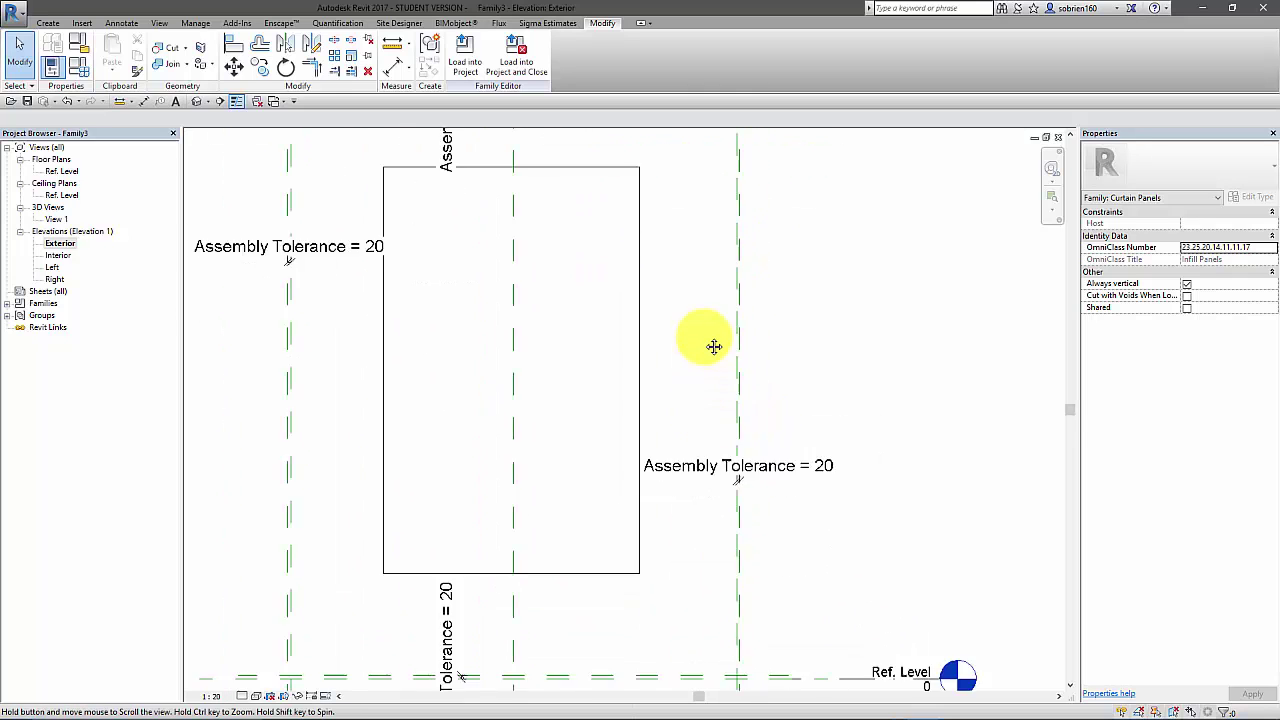
mouse_move(700, 371)
middle_mouse_down()
mouse_move(723, 376)
mouse_move(674, 354)
mouse_move(760, 370)
mouse_move(676, 379)
middle_mouse_up()
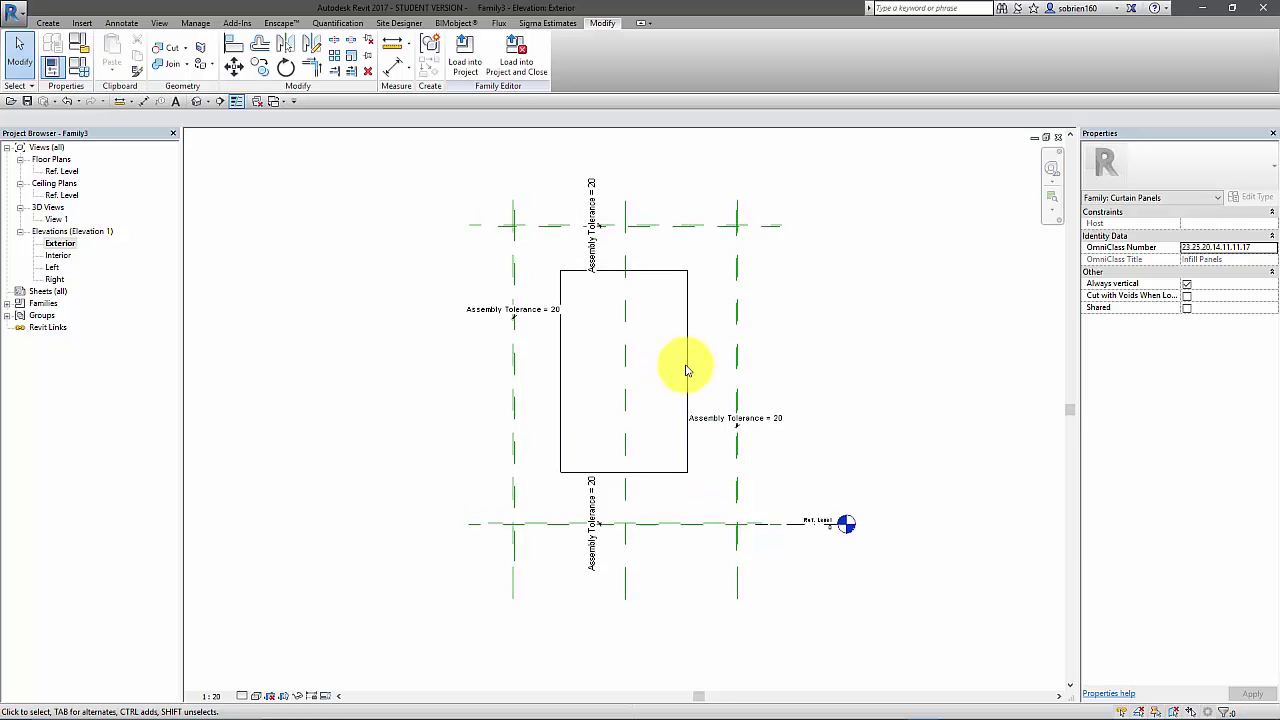
scroll(657, 285, "up", 2)
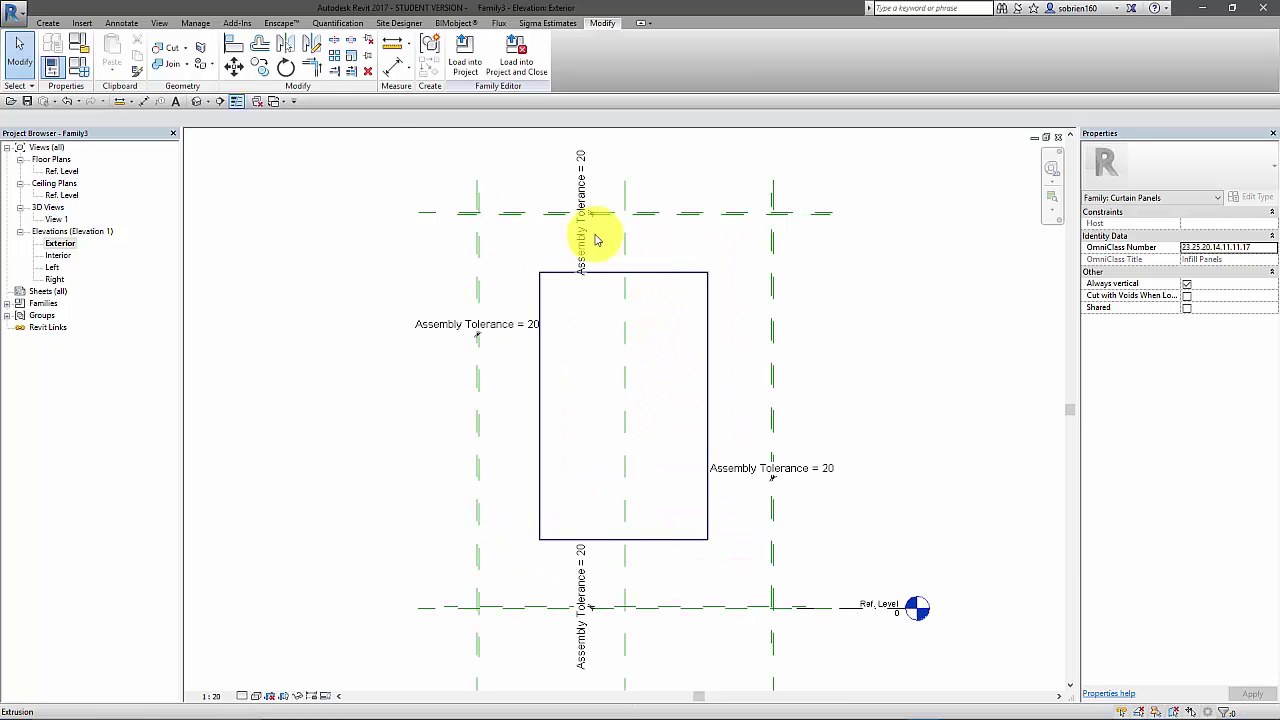
left_click(234, 45)
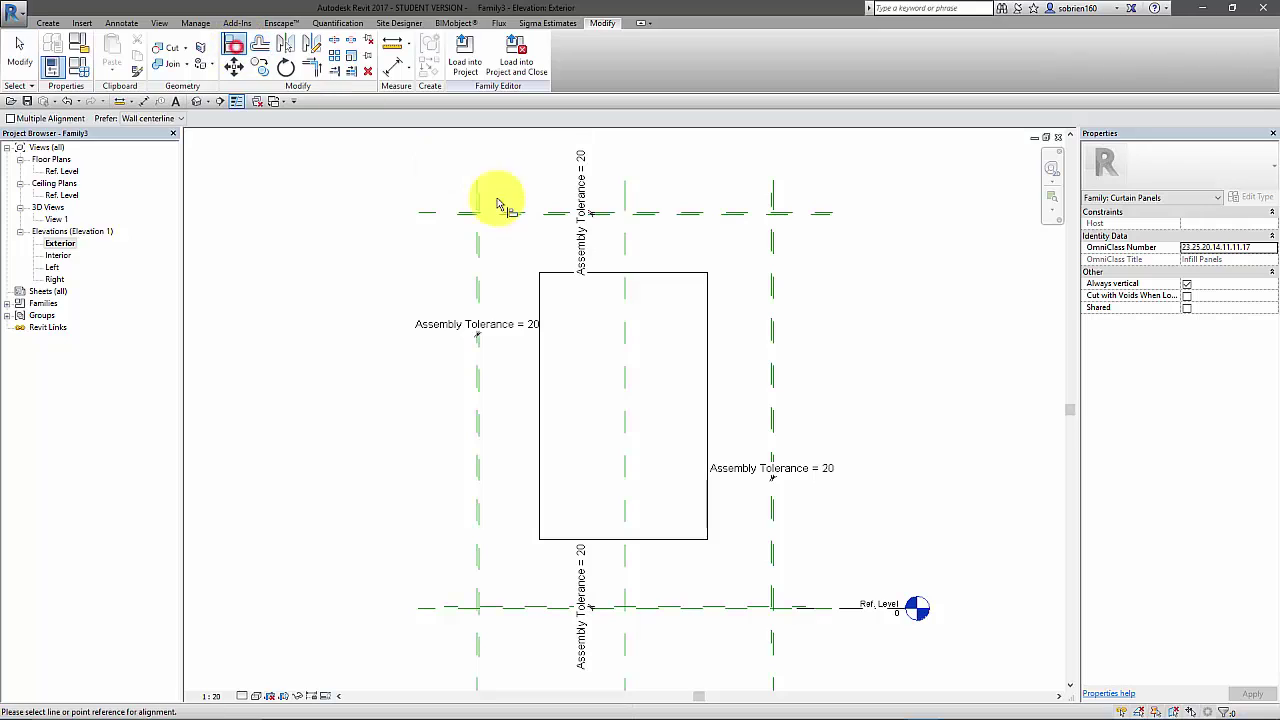
left_click(651, 219)
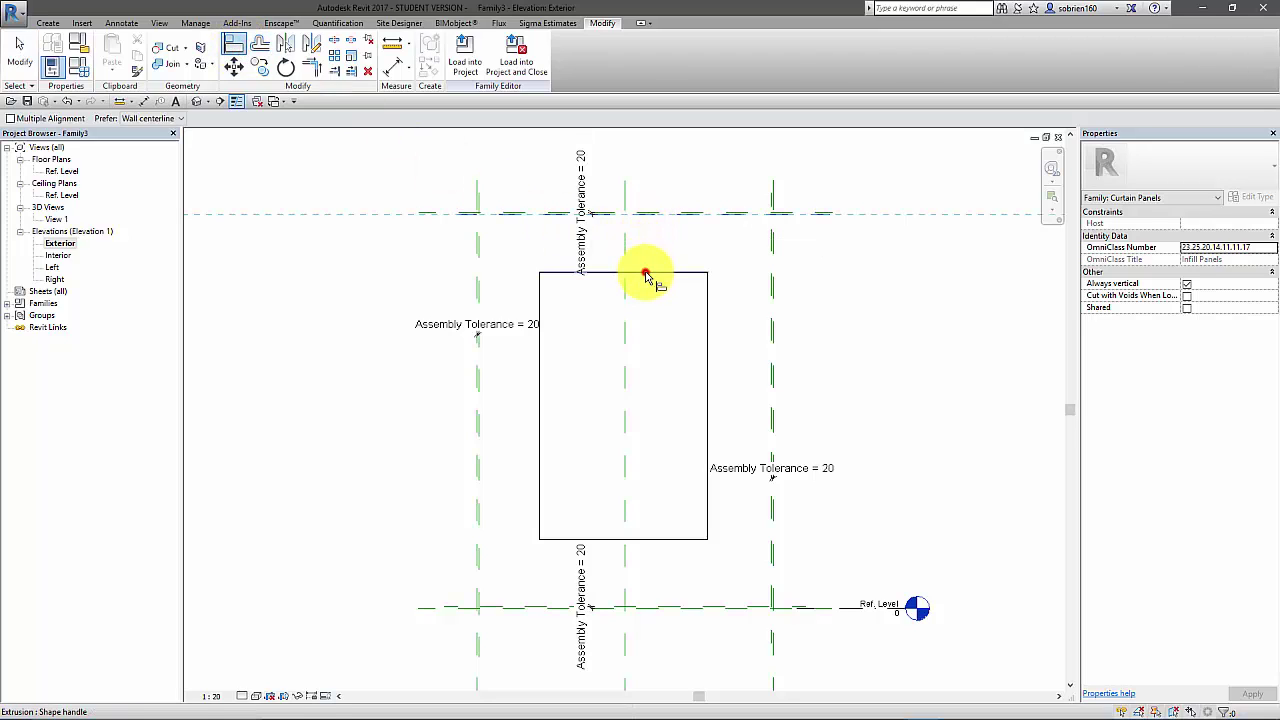
left_click(645, 272)
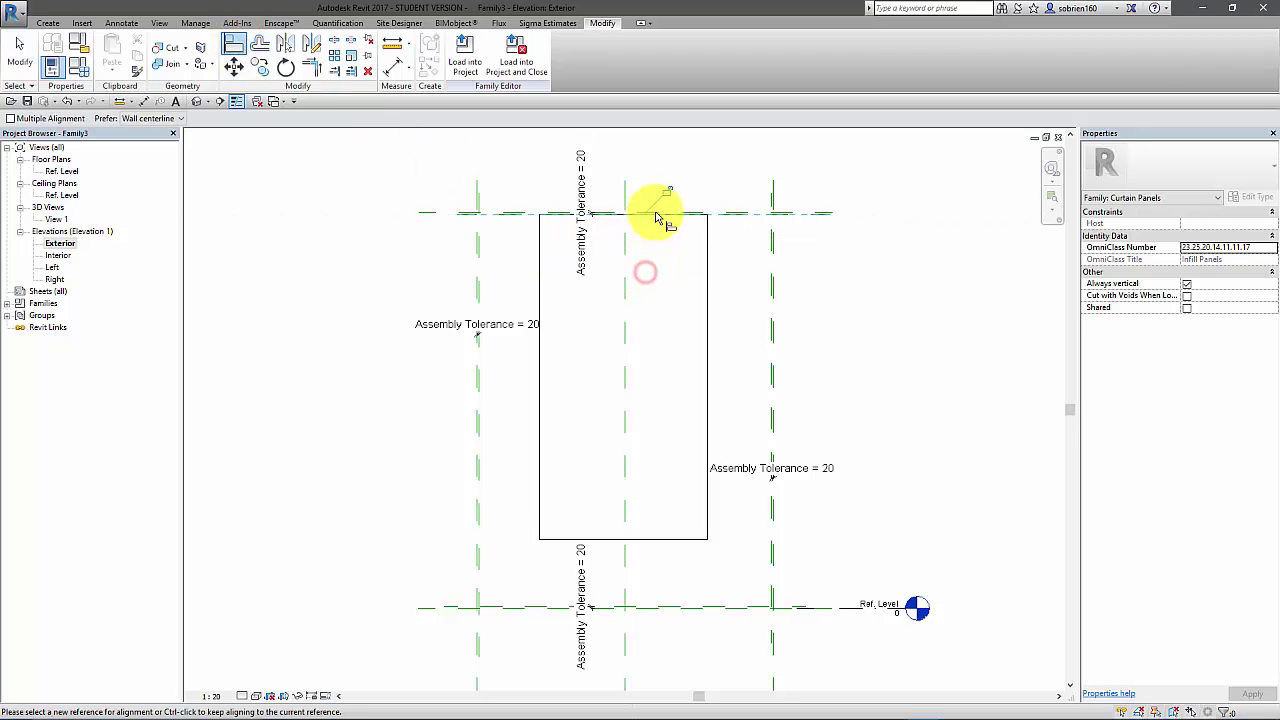
left_click(769, 380)
left_click(712, 420)
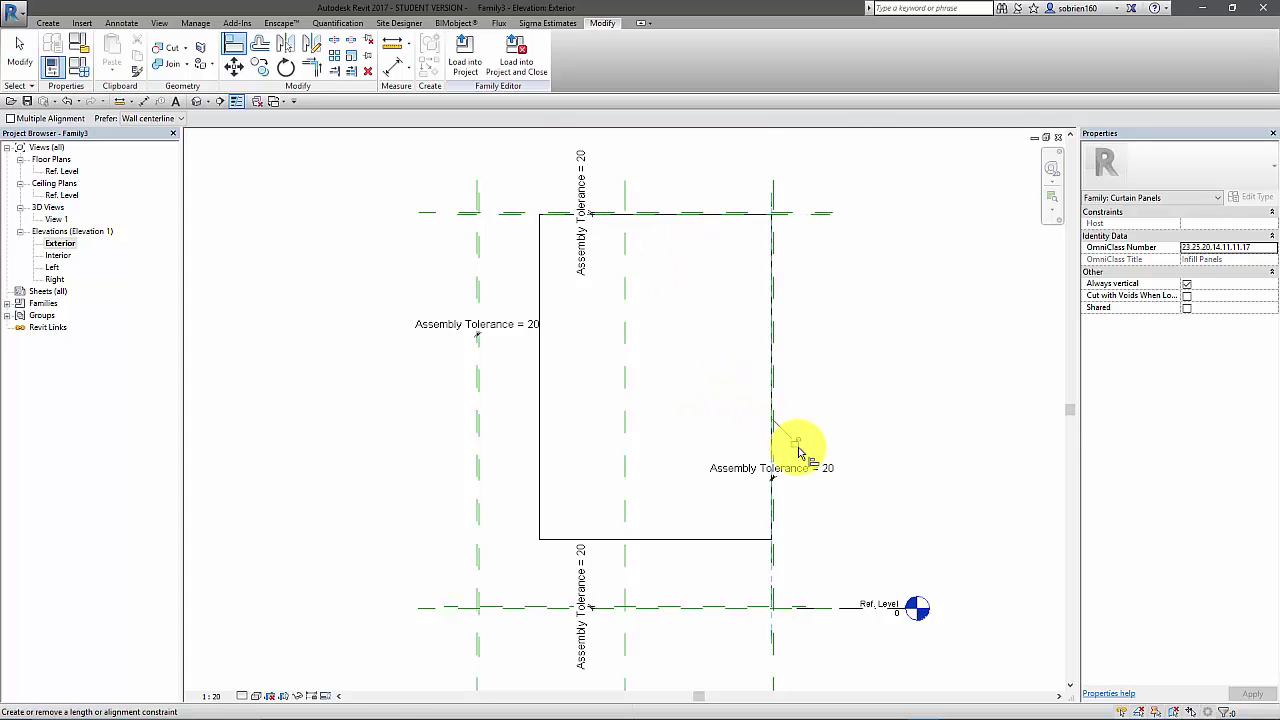
Step: Align the extrusion's bottom and left edges to the neighbouring inner reference planes and lock both alignments
scroll(711, 460, "up", 3)
left_click(671, 523)
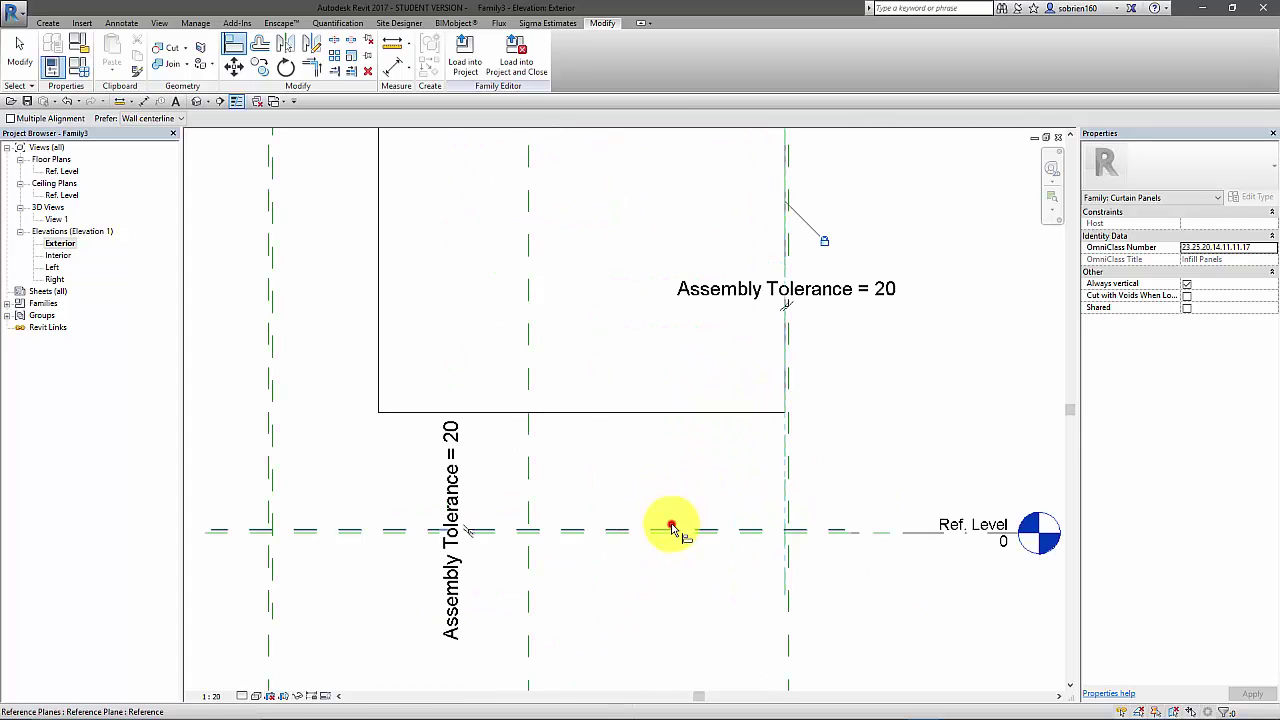
left_click(634, 412)
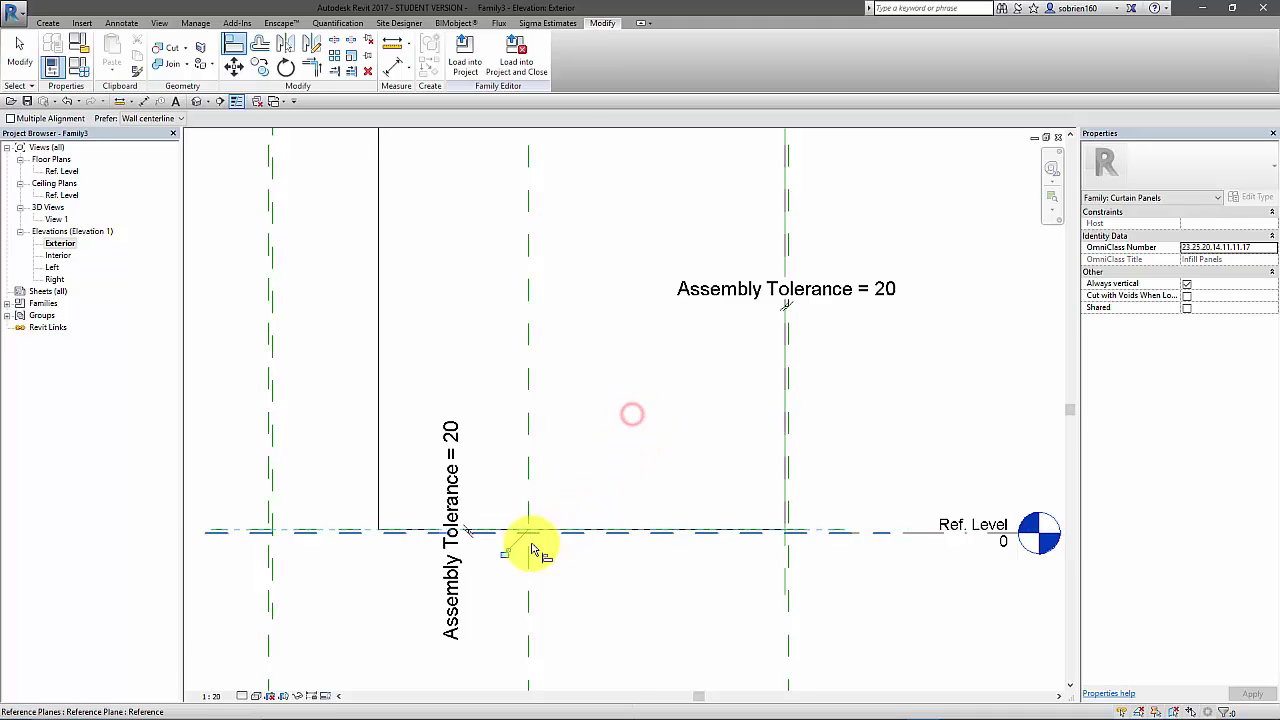
middle_click_drag(517, 417, 670, 402)
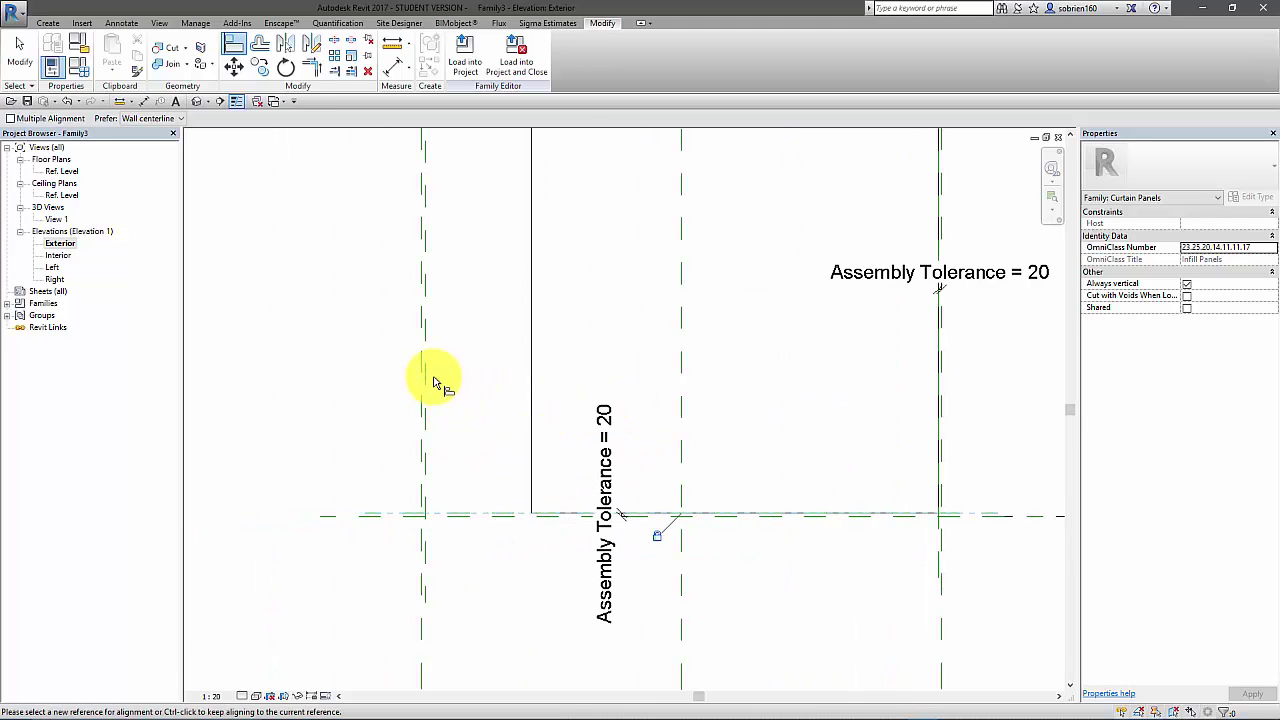
left_click(424, 372)
left_click(533, 408)
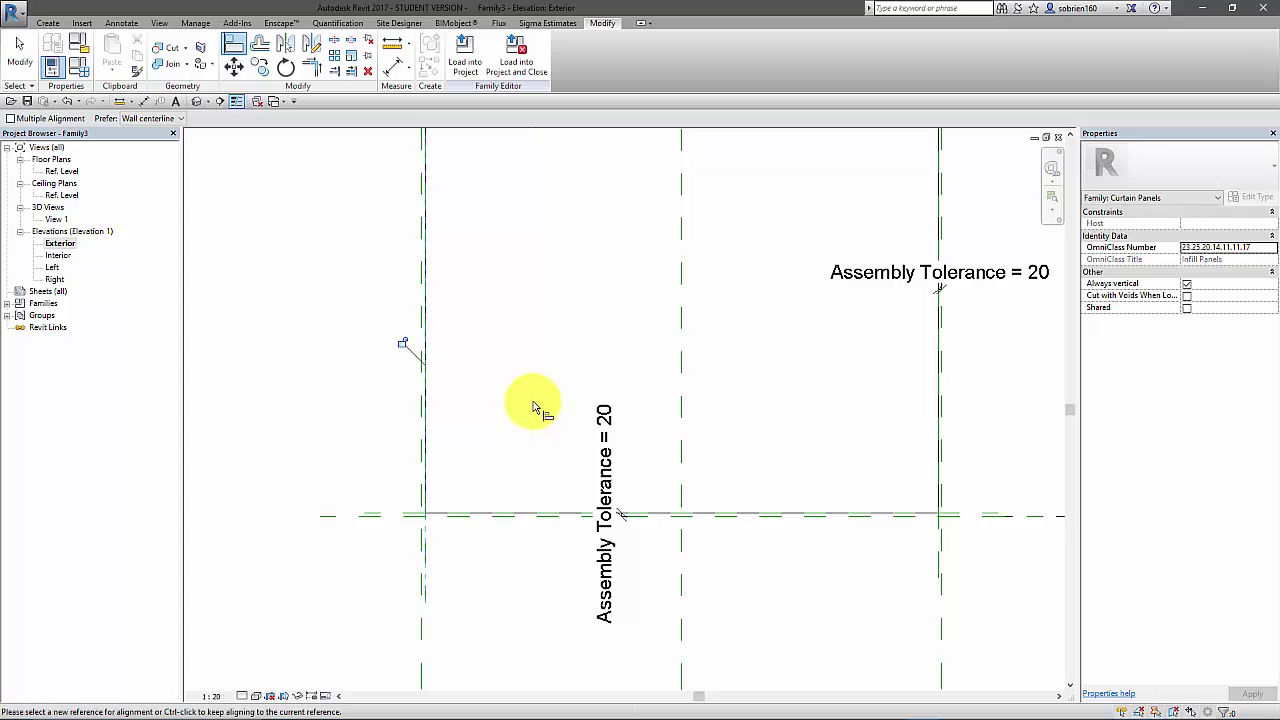
middle_click_drag(393, 352, 457, 371)
scroll(466, 366, "down", 5)
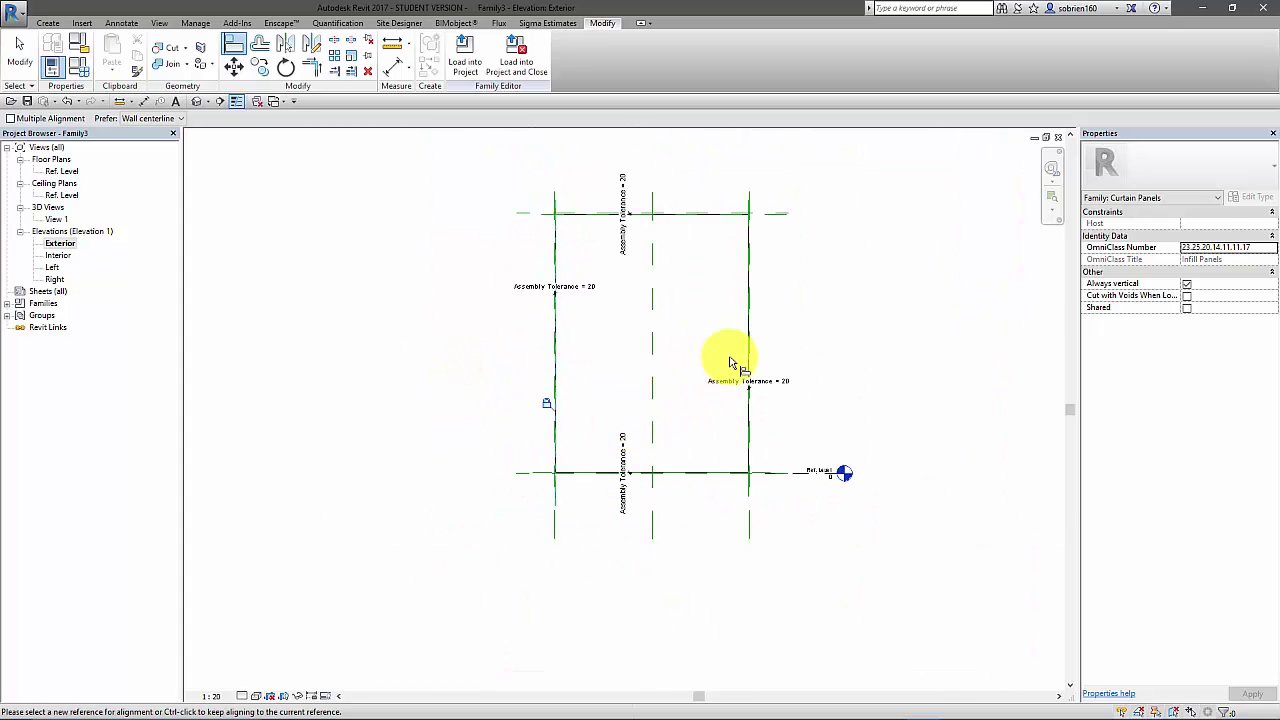
key("Escape")
key("Escape")
Step: Switch the exterior elevation to the Shaded visual style and inspect the panel's lower right corner
scroll(810, 351, "up", 2)
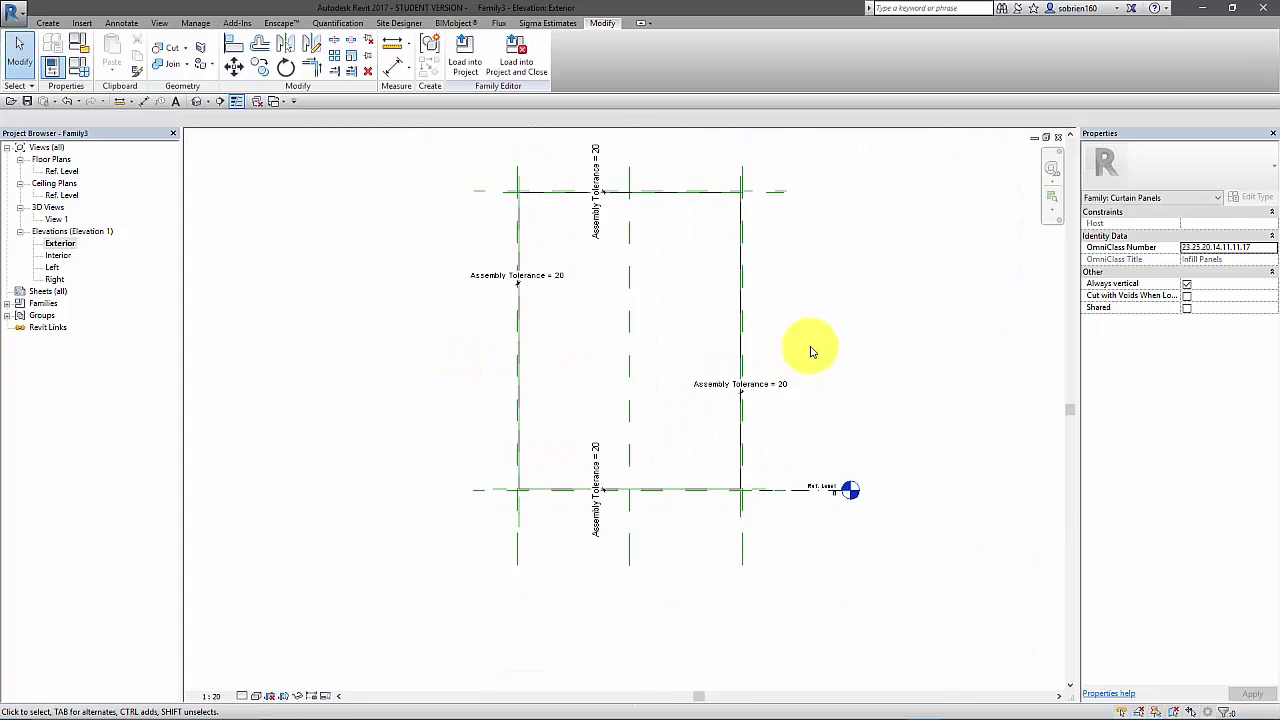
scroll(810, 351, "up", 3)
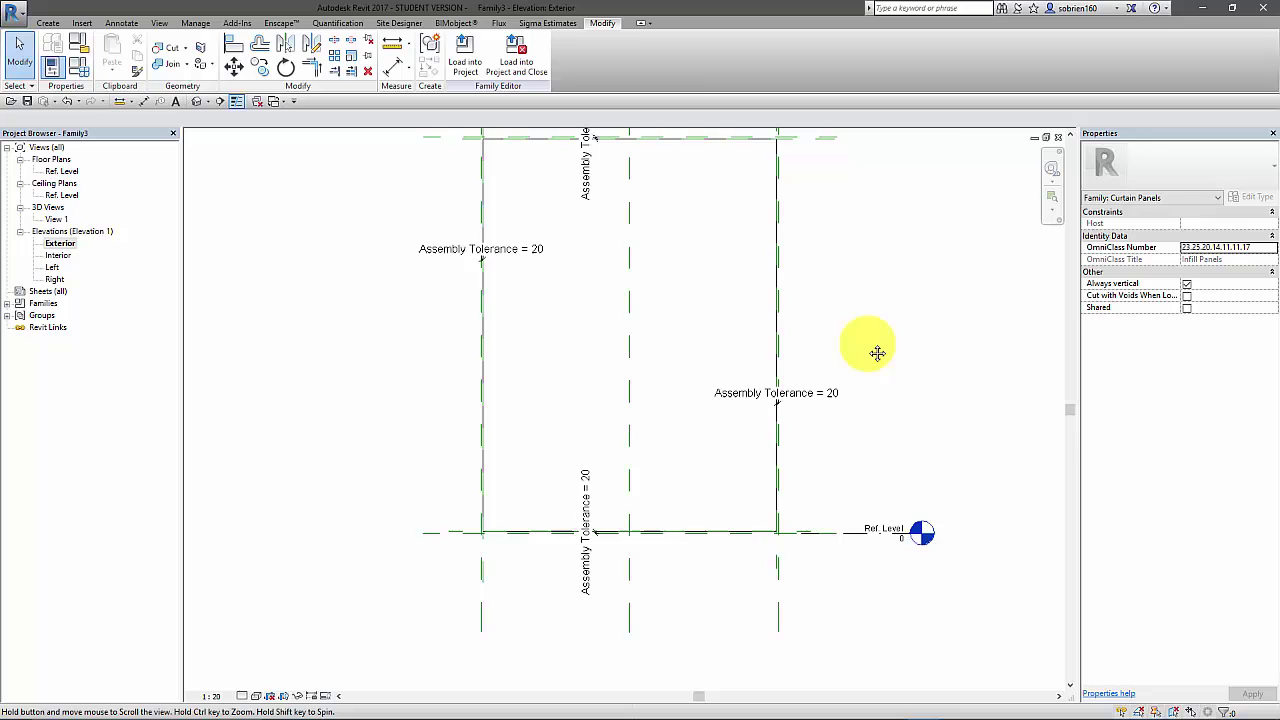
left_click(255, 696)
left_click(277, 641)
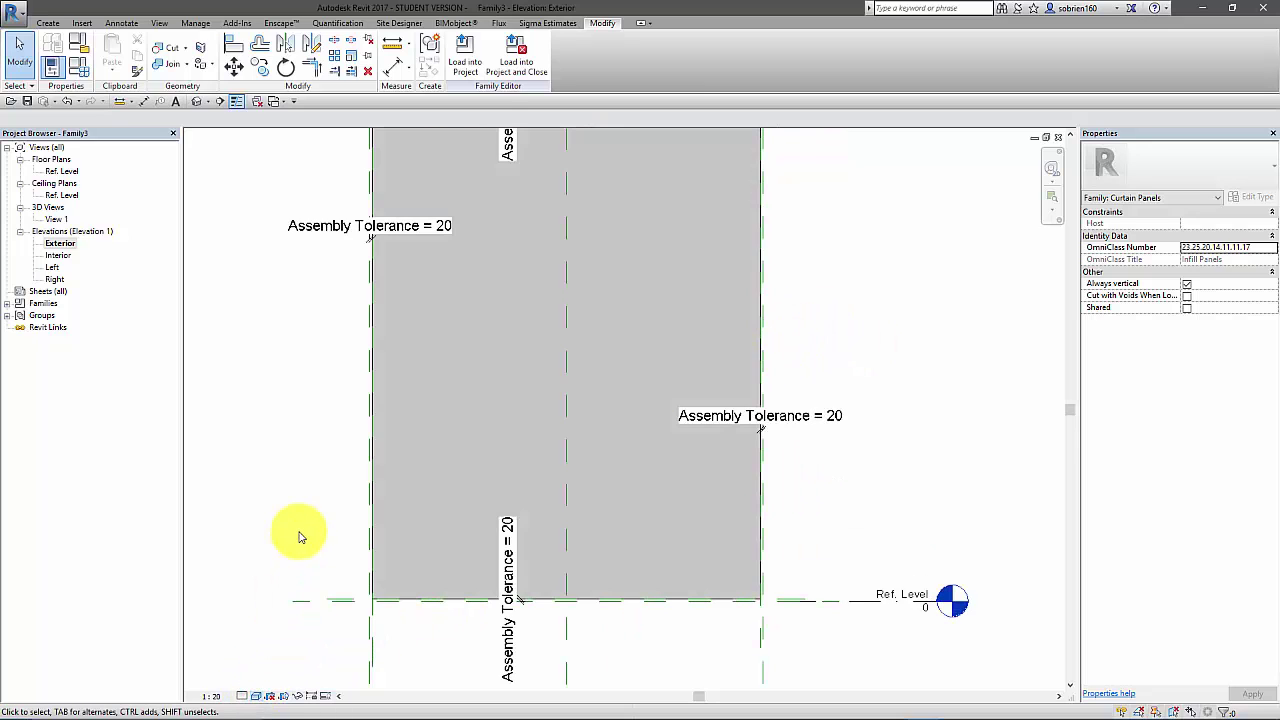
scroll(760, 605, "up", 4)
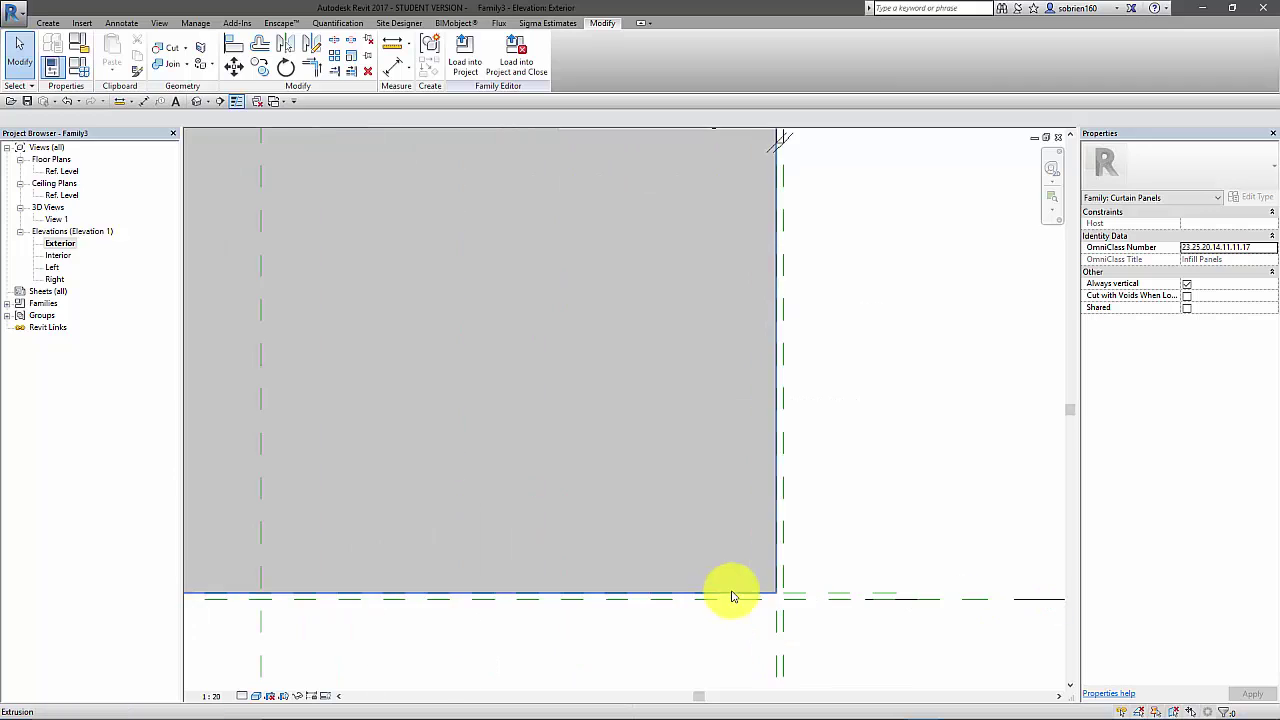
Step: Examine the tolerance gap around the panel's lower right corner and the full panel in the exterior elevation
scroll(790, 600, "up", 4)
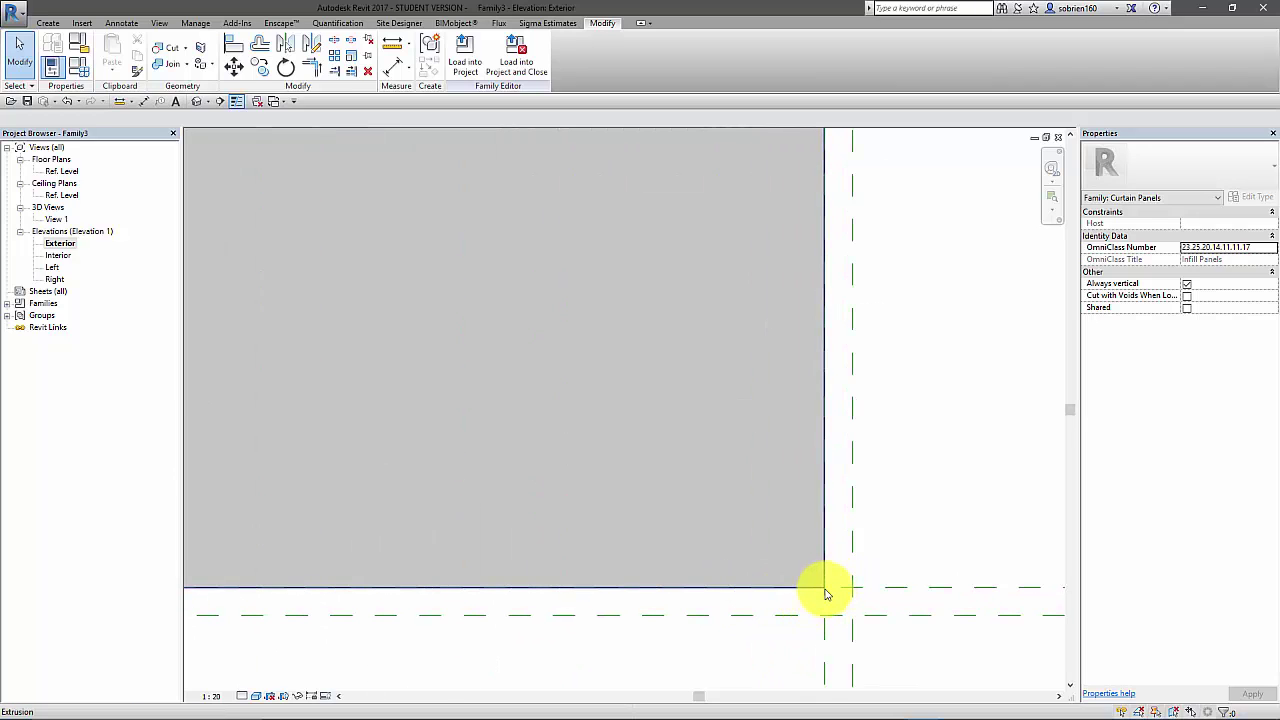
scroll(856, 622, "down", 1)
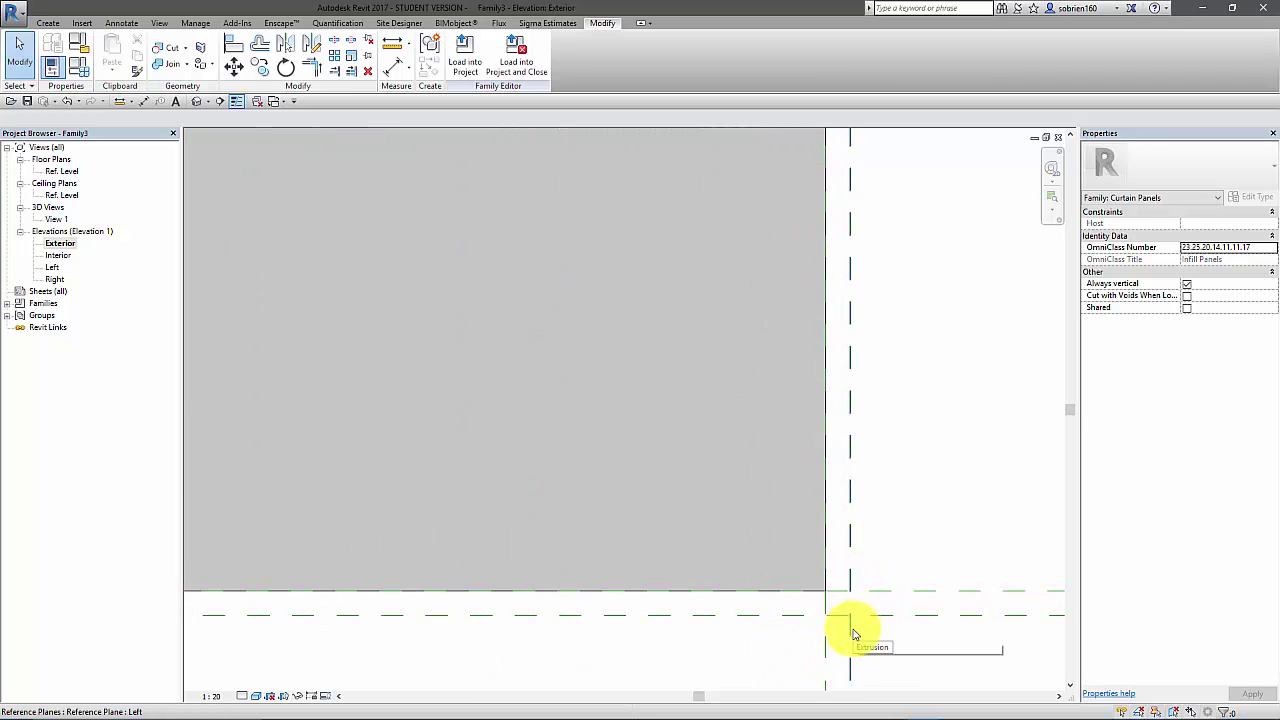
scroll(817, 586, "down", 5)
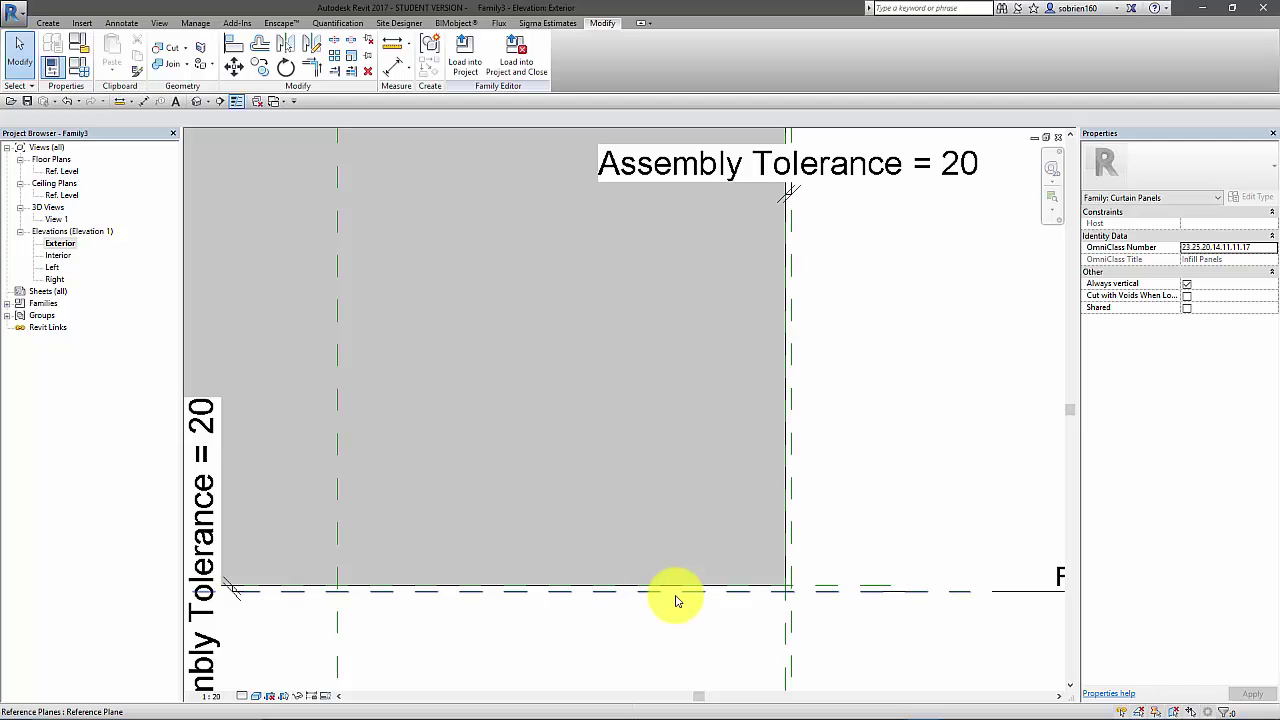
scroll(686, 386, "down", 6)
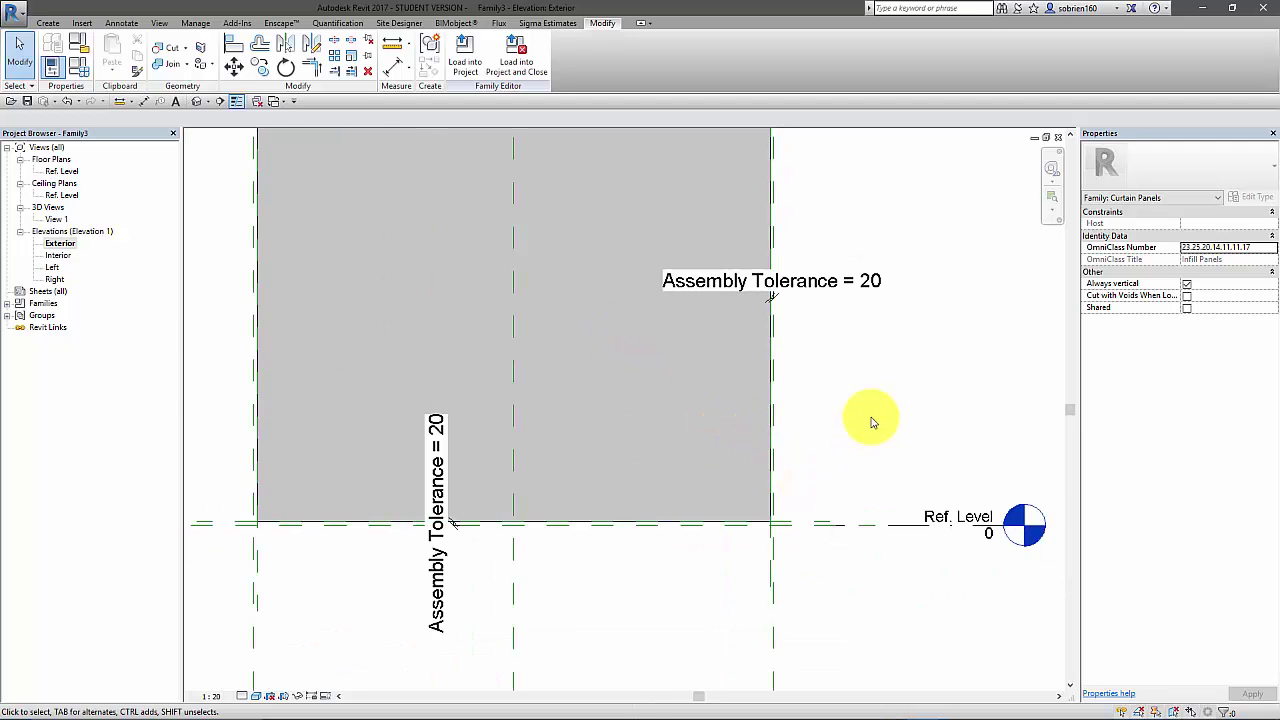
scroll(899, 515, "down", 3)
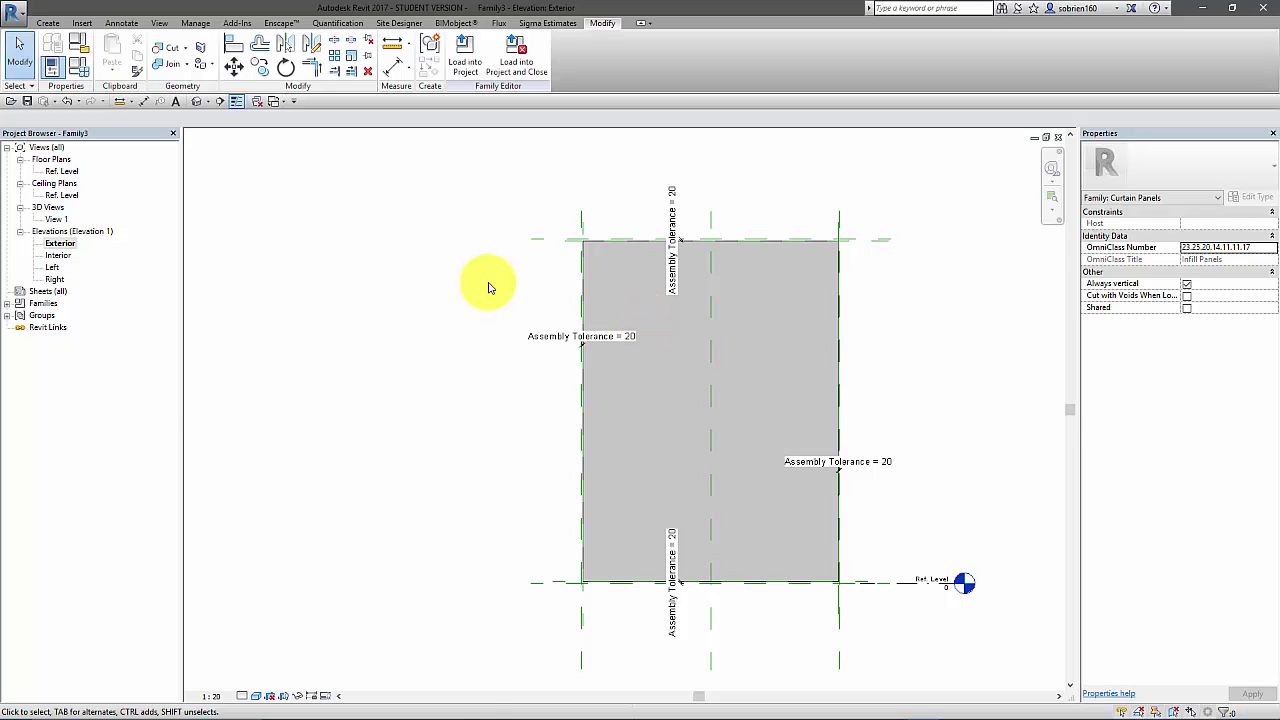
Step: Minimize every open view except the family's Exterior elevation and 3D View 1, and tile those two side by side
key("w")
key("t")
left_click(1005, 141)
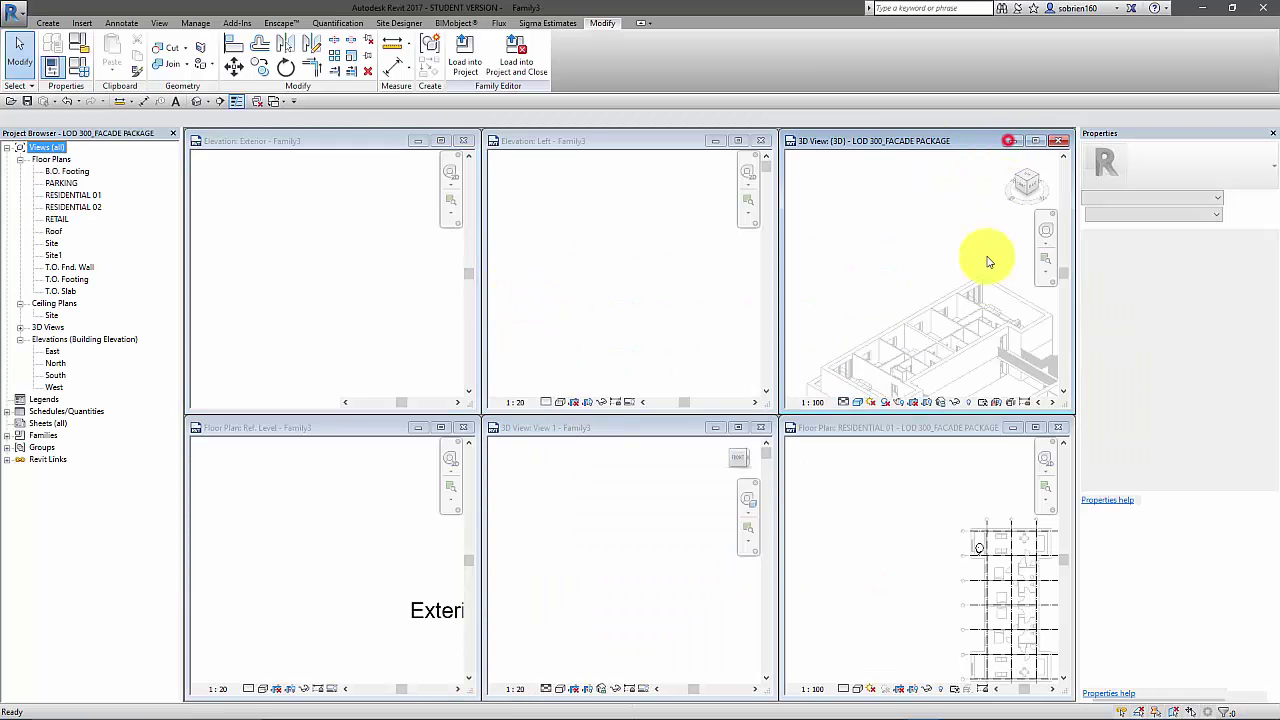
left_click(1009, 427)
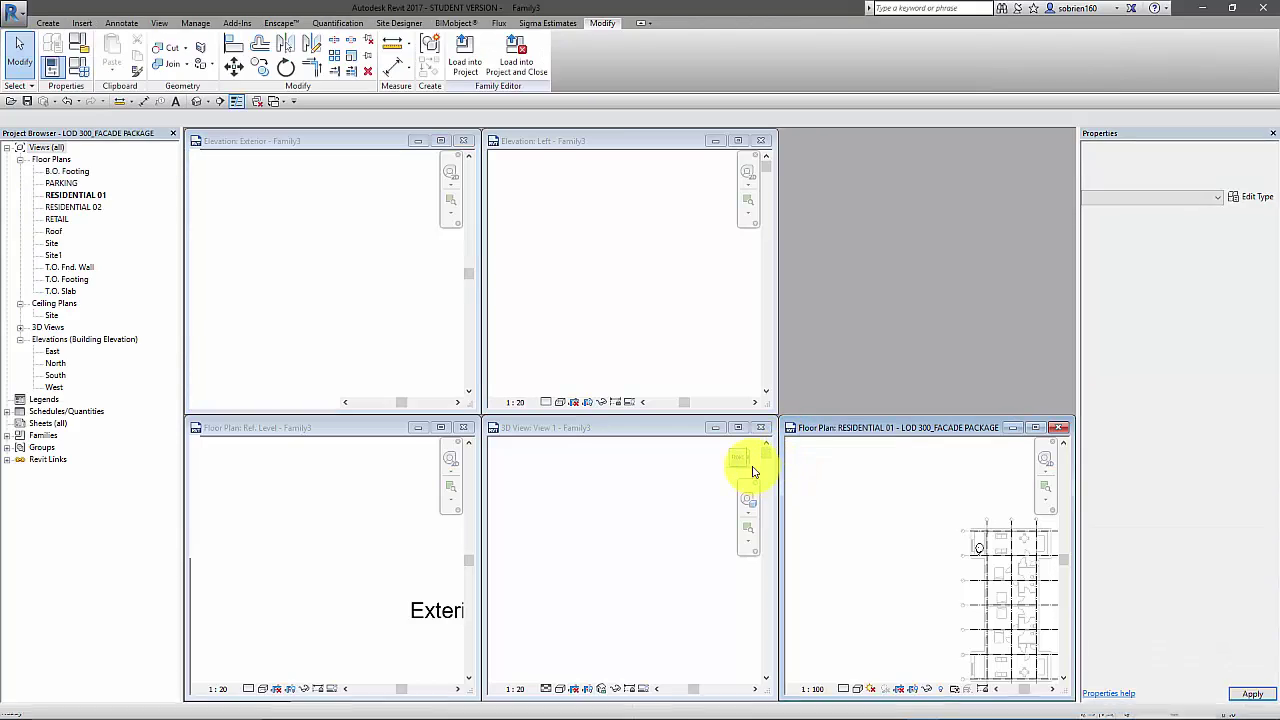
left_click(766, 142)
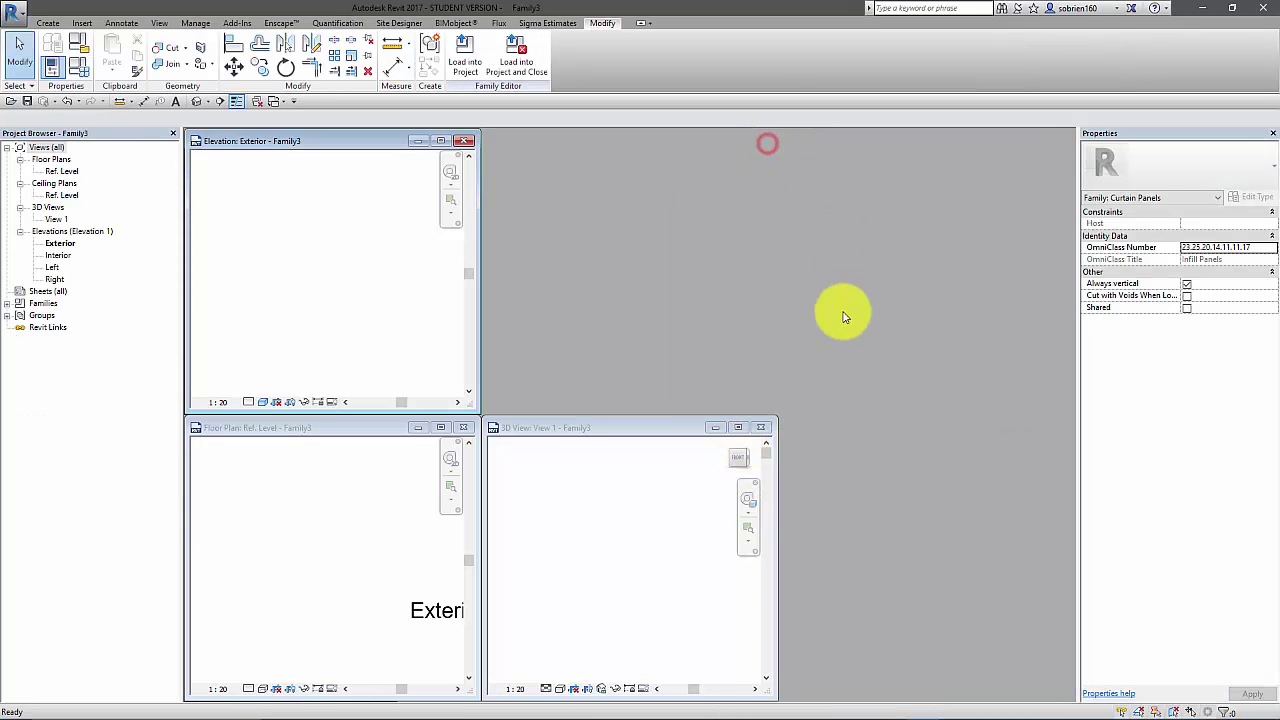
left_click(418, 432)
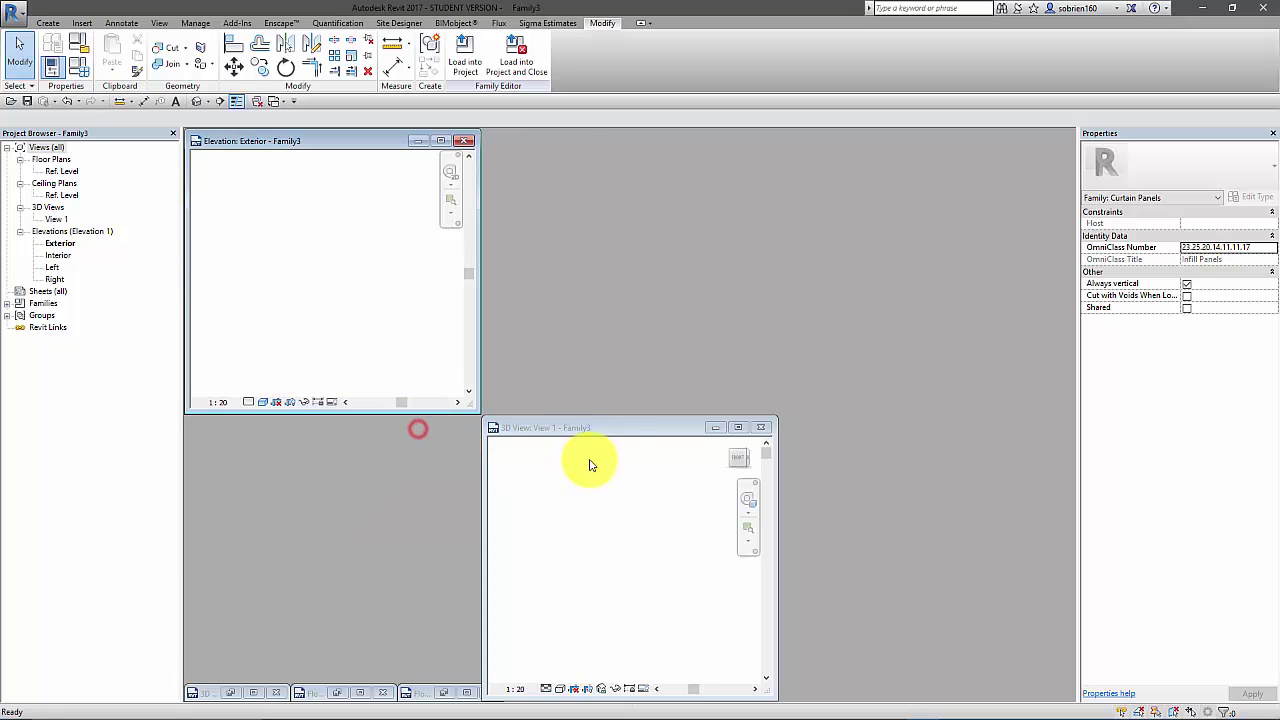
key("w")
key("t")
middle_click_drag(477, 450, 363, 433)
Step: Bring the panel into sight in 3D View 1 and examine its upper part from an oblique angle
left_click(703, 477)
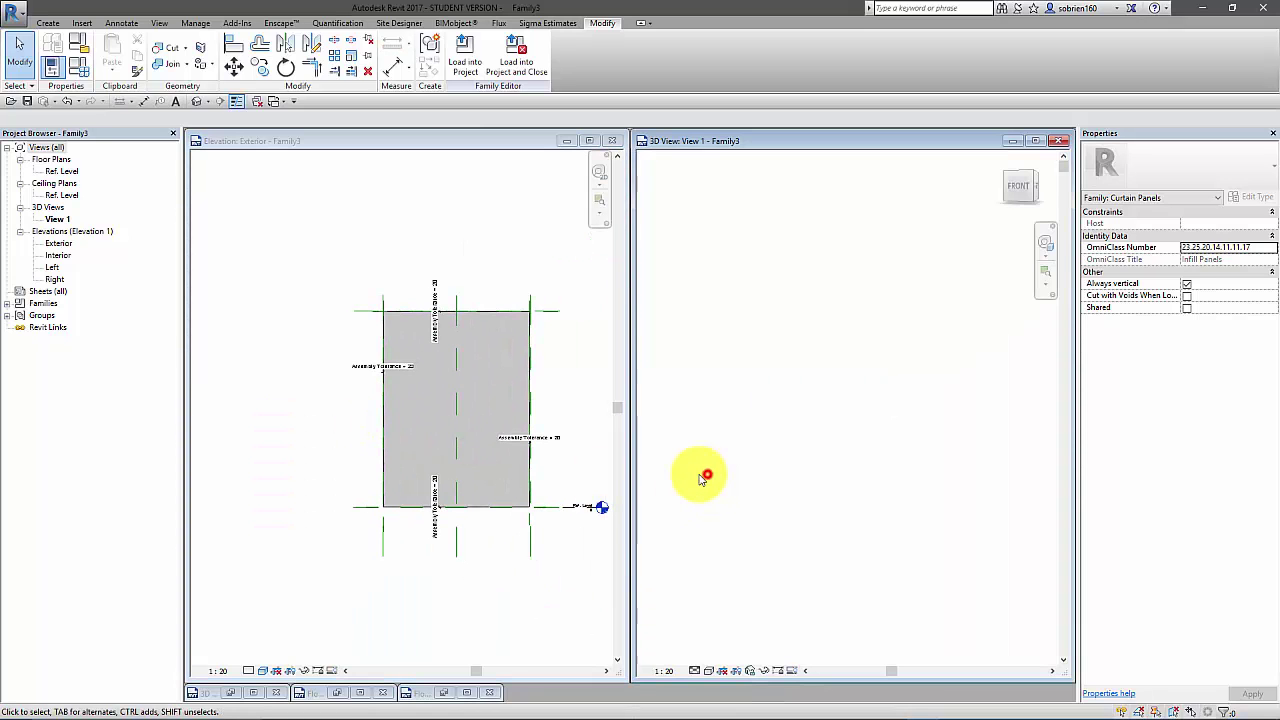
key("z")
key("a")
mouse_move(829, 457)
middle_mouse_down("shift")
mouse_move(757, 551)
mouse_move(848, 447)
middle_mouse_up("shift")
key("z")
key("f")
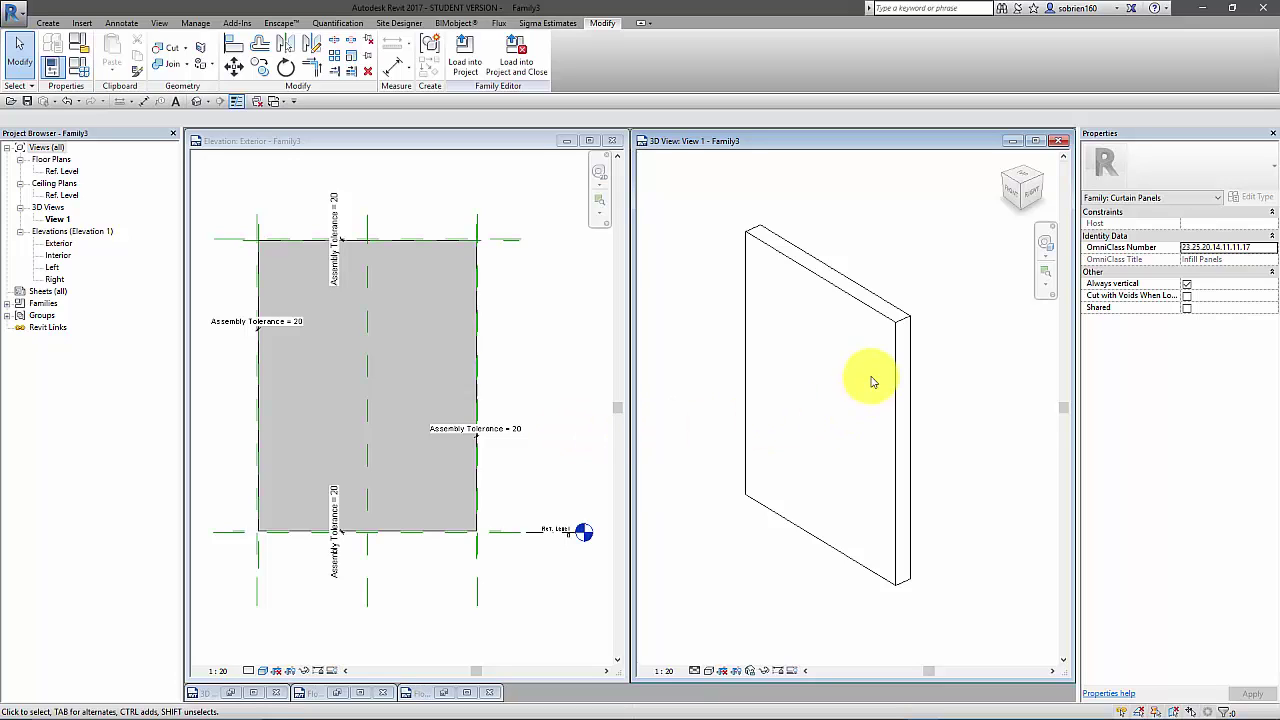
scroll(865, 333, "up", 5)
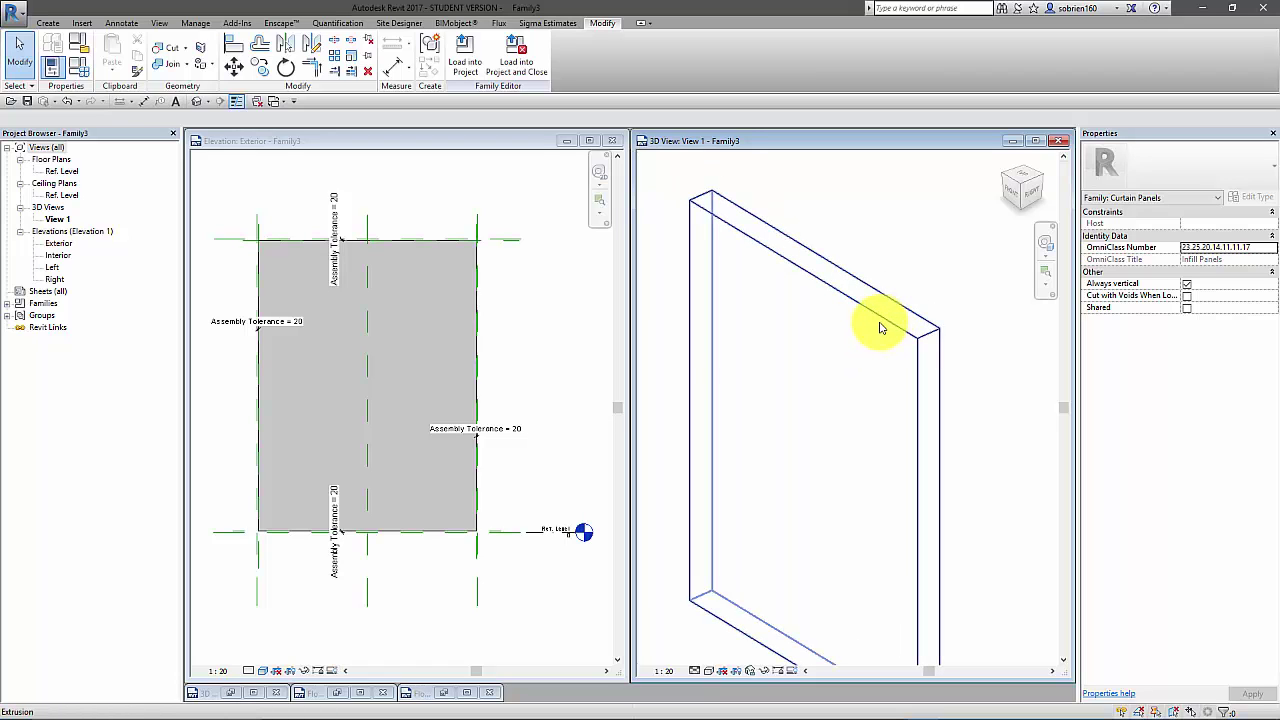
middle_click_drag(823, 374, 820, 360)
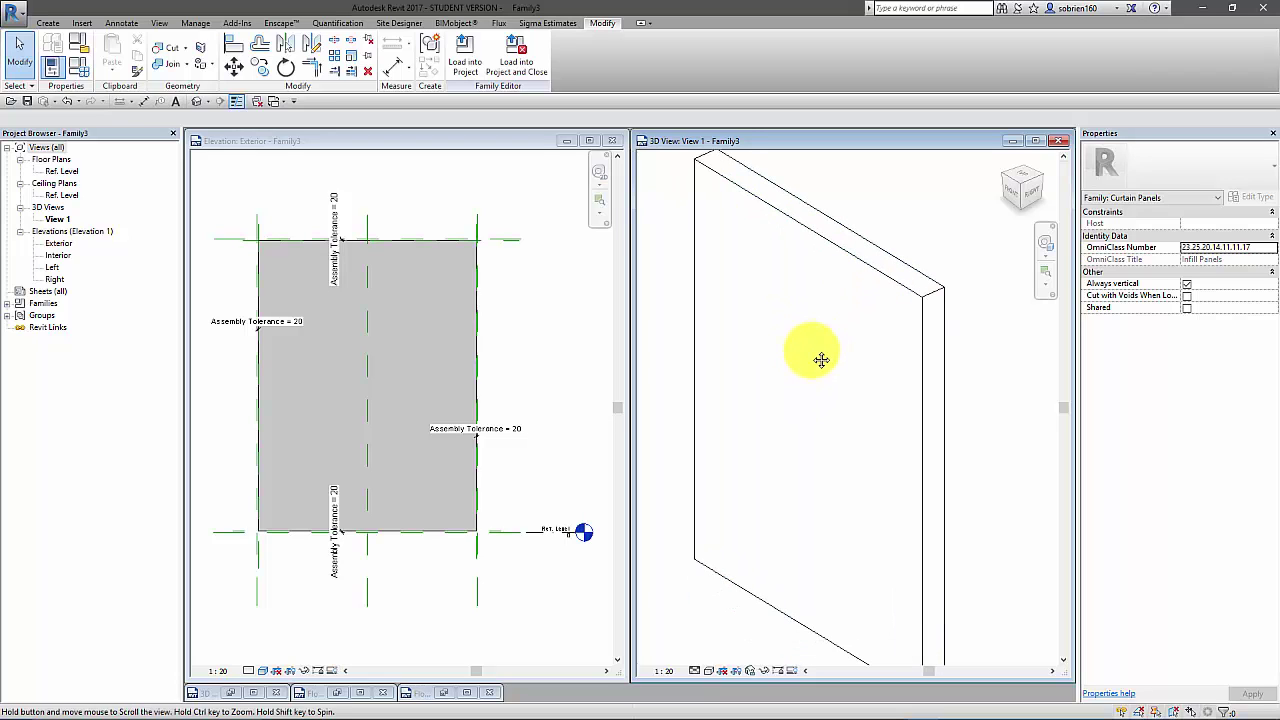
Step: Start a void sweep and pick the top edge of the extrusion's exterior face as its path
left_click(52, 23)
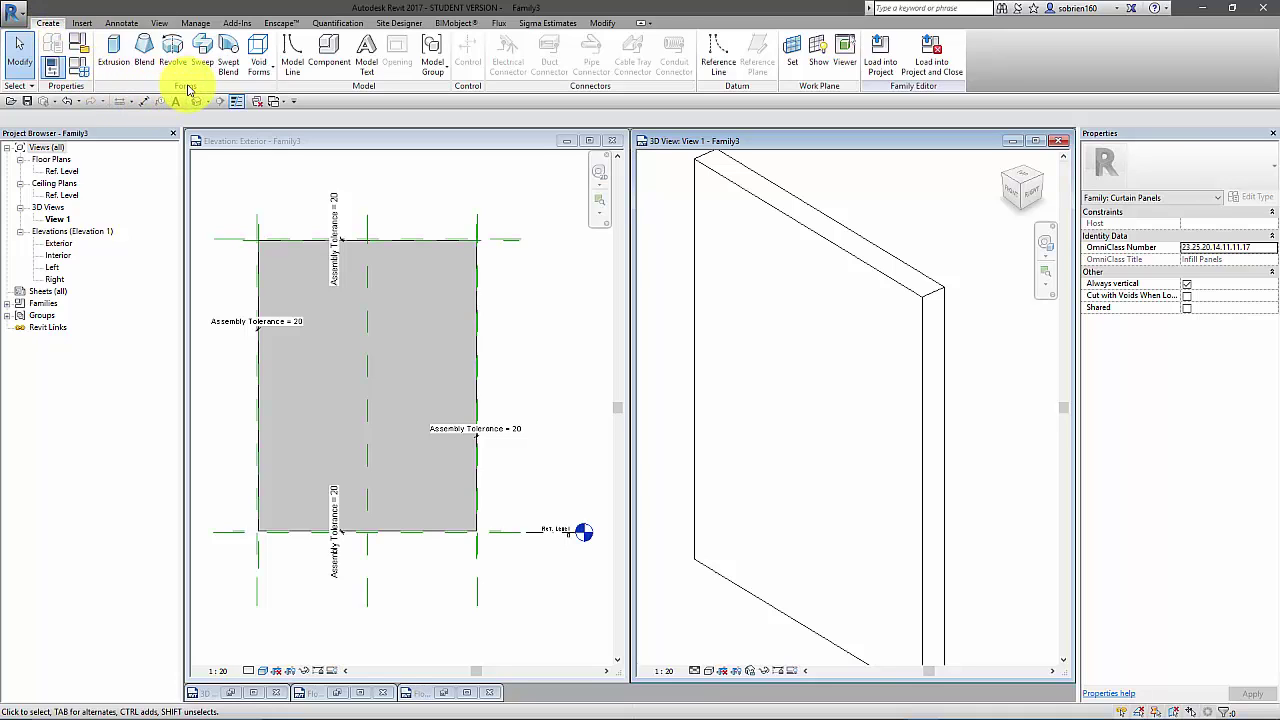
left_click(260, 72)
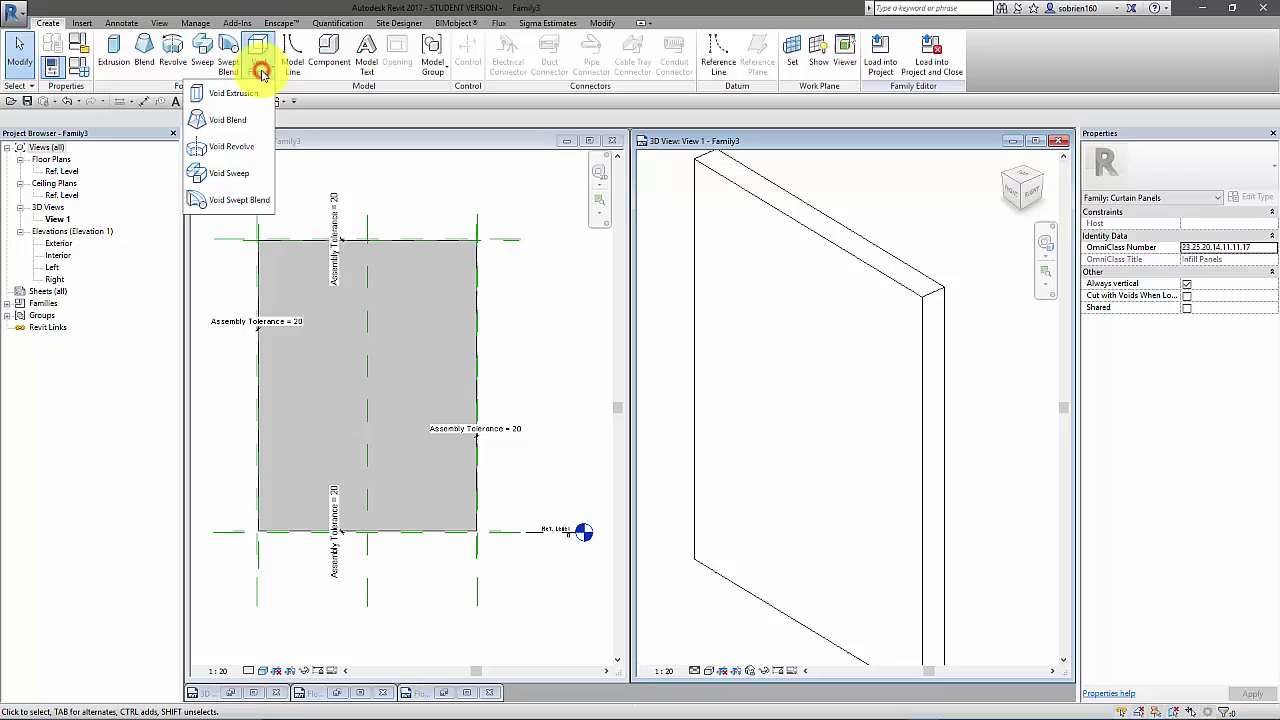
left_click(230, 173)
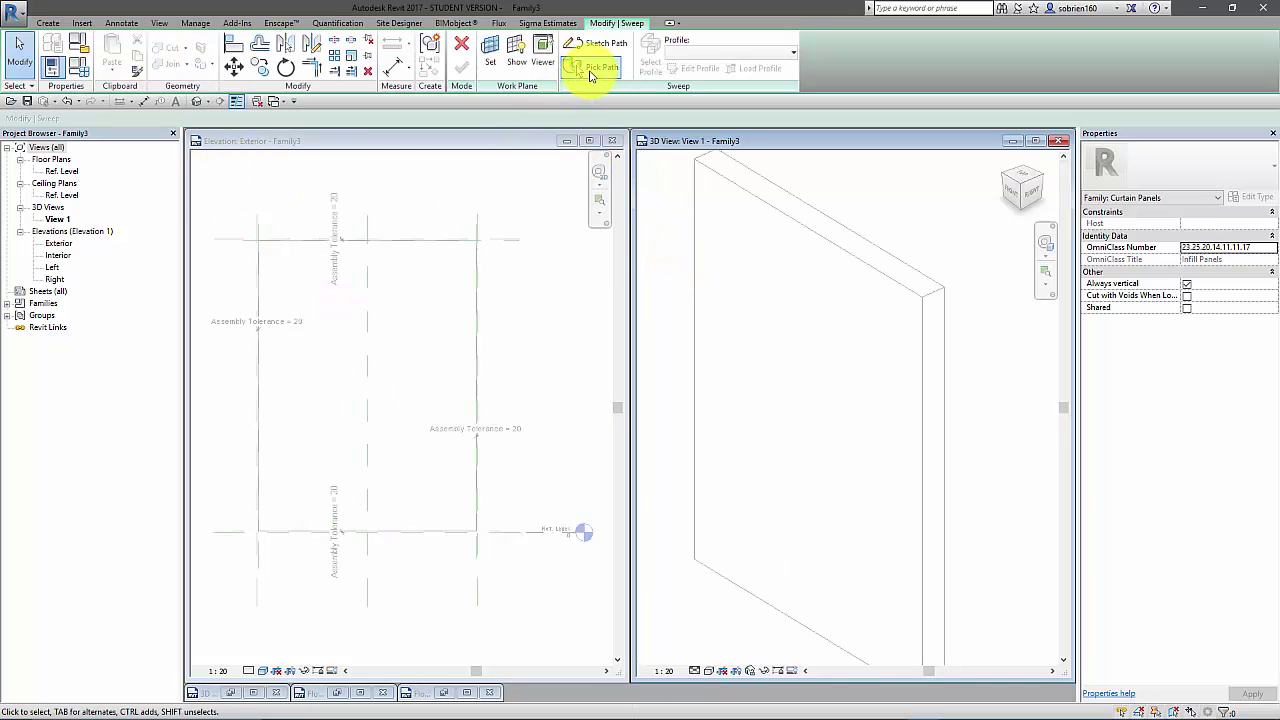
left_click(578, 65)
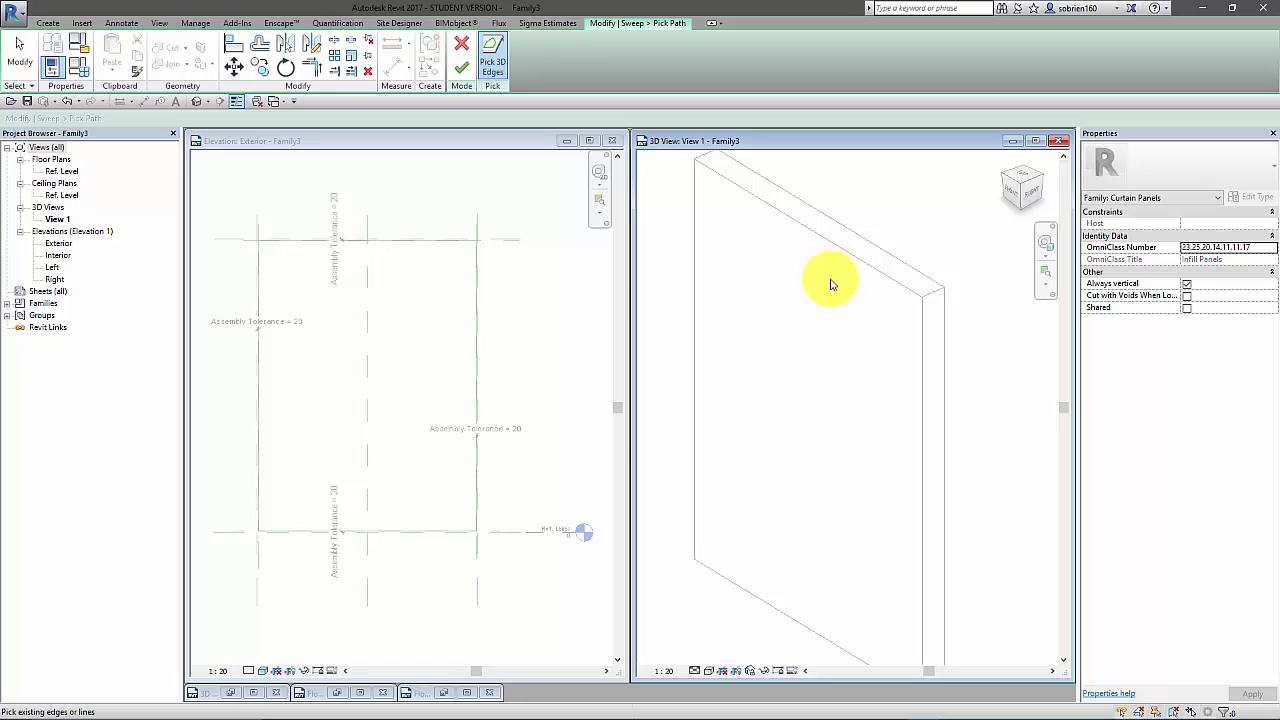
middle_click_drag(843, 292, 806, 374, "shift")
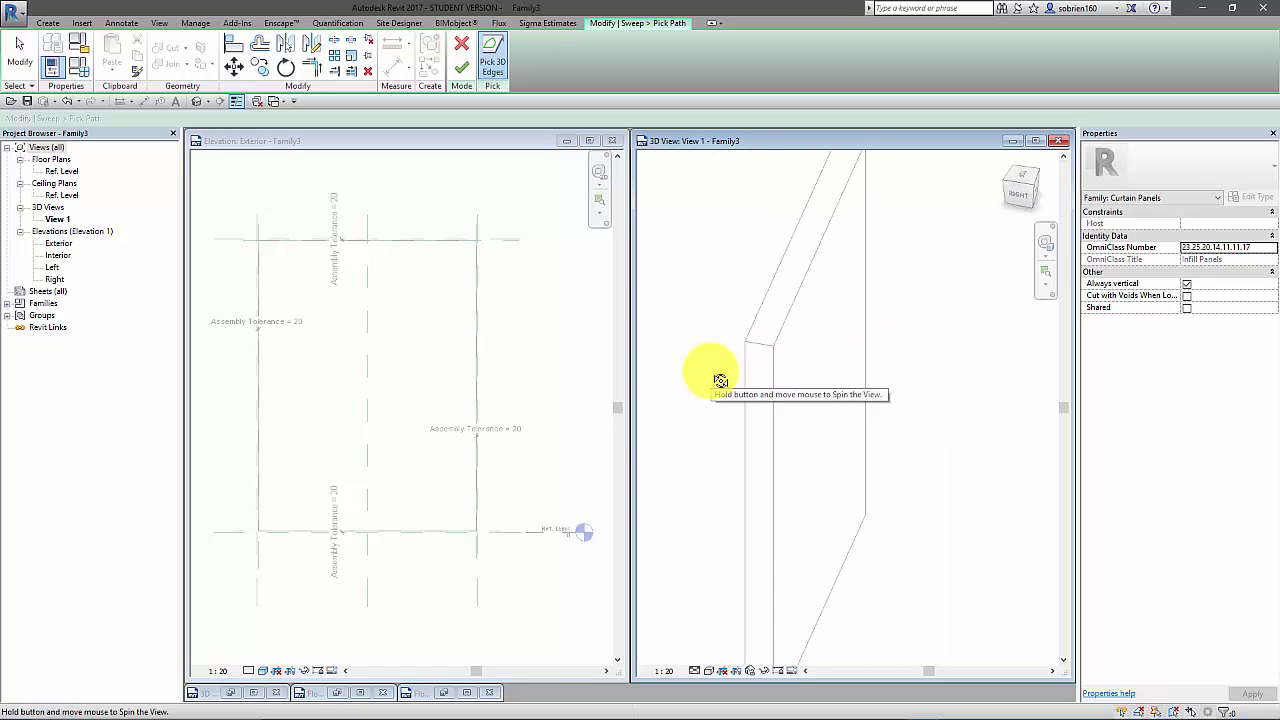
left_click(806, 298)
middle_click_drag(843, 323, 829, 286, "shift")
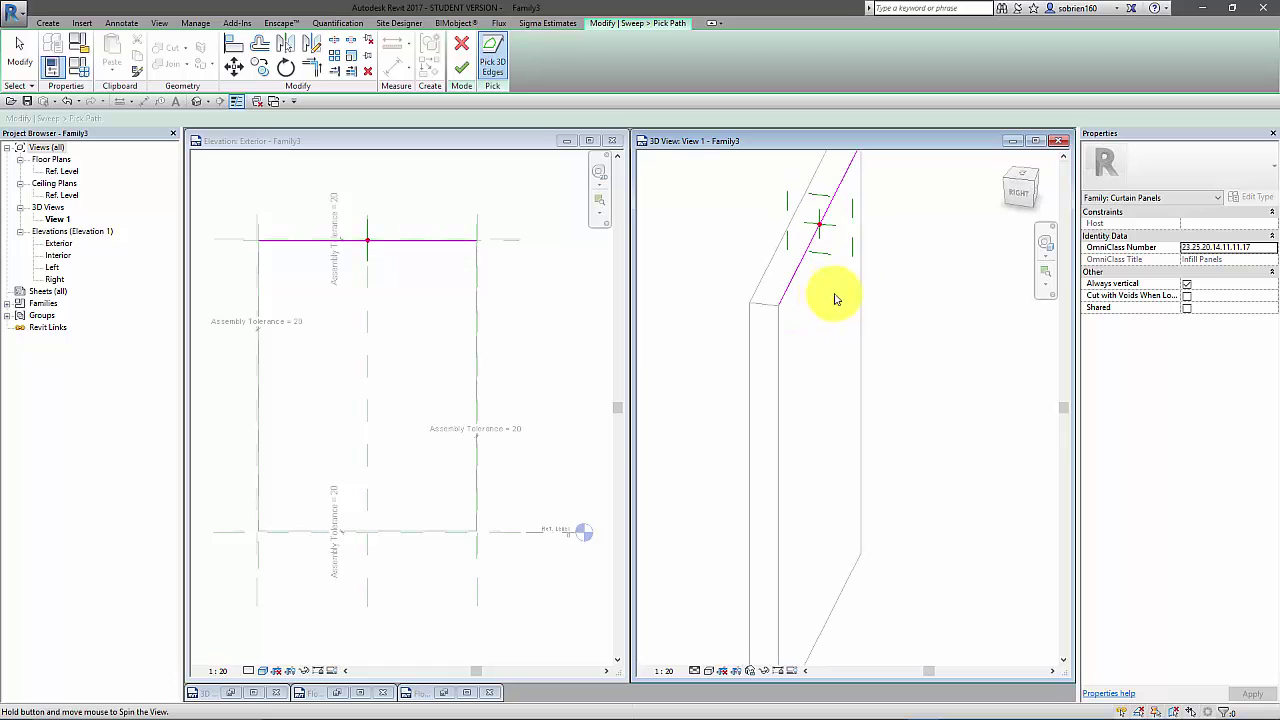
left_click(1015, 196)
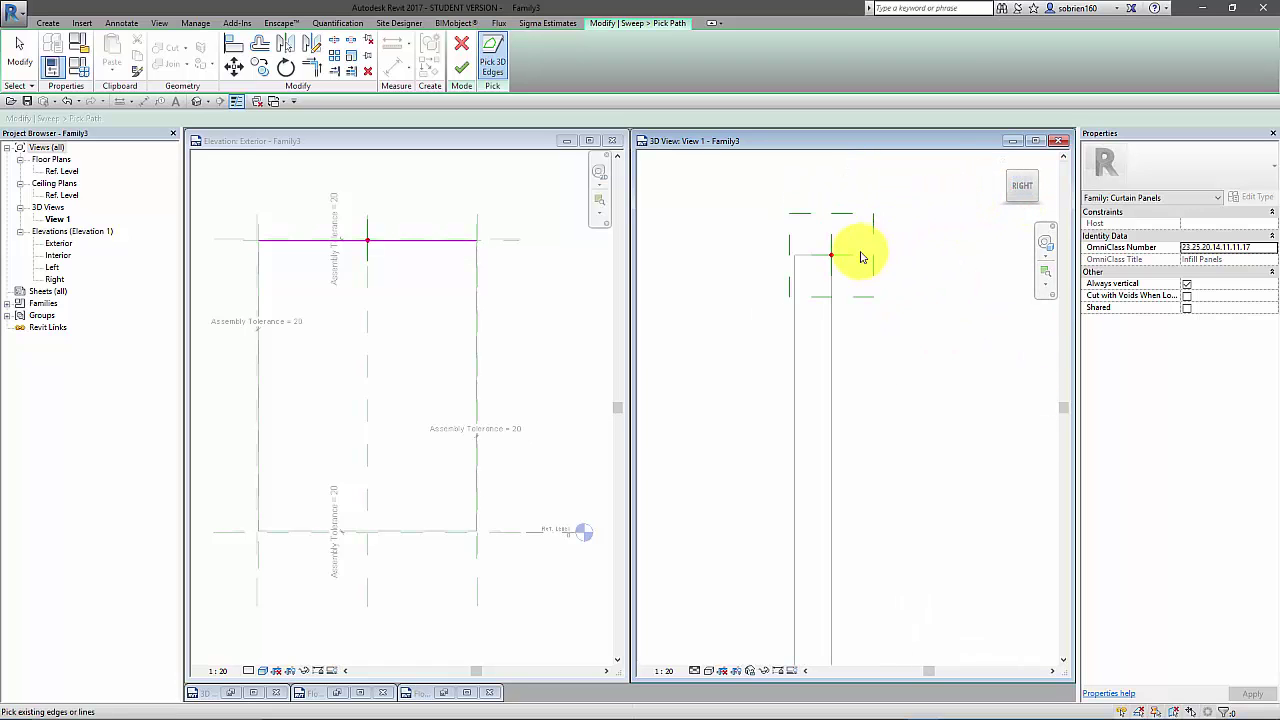
scroll(830, 262, "up", 8)
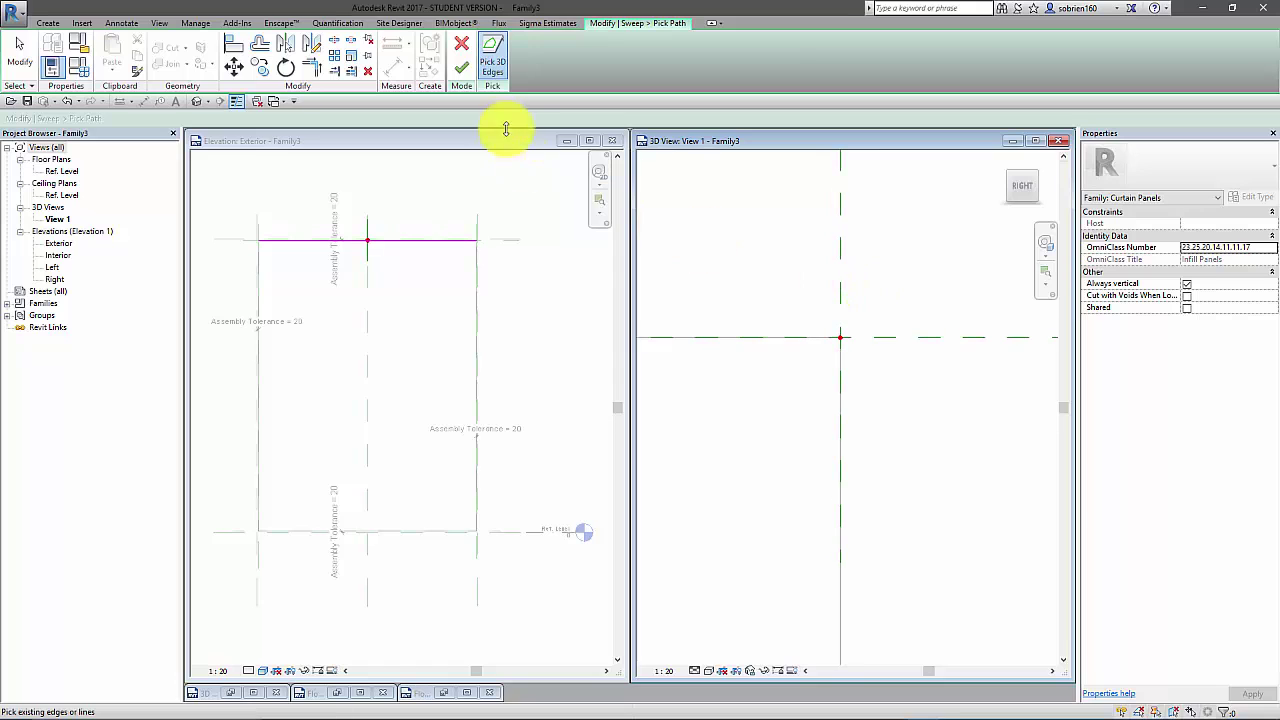
left_click(461, 67)
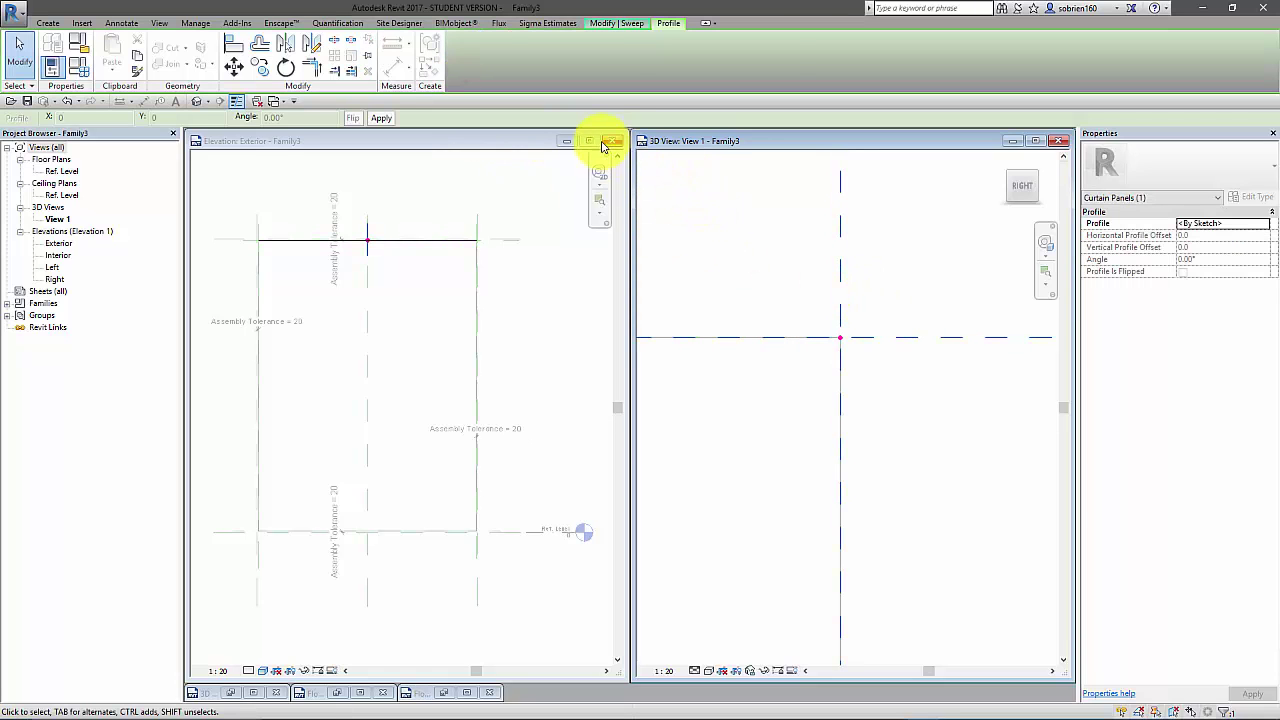
Step: Sketch the void's profile from the inner top corner: 80 mm horizontally, 200 mm down at 45°, about 29 mm to the exterior face, and up to the corner
left_click(617, 22)
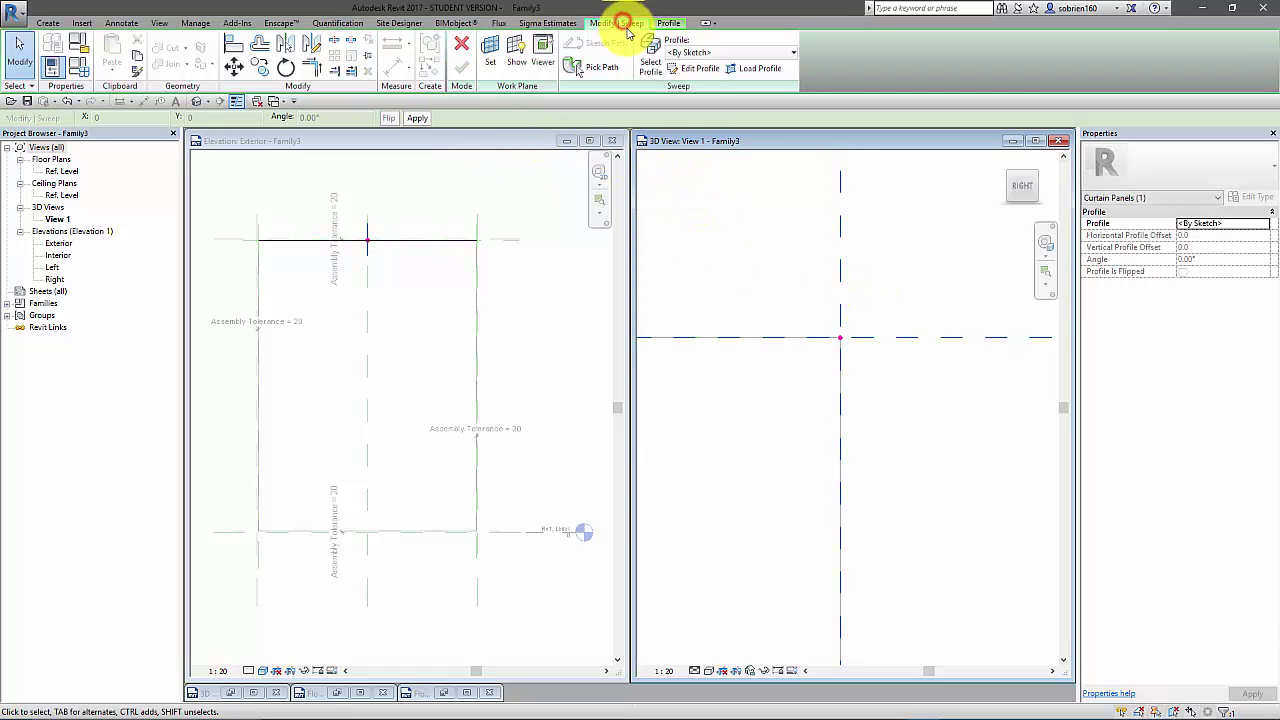
left_click(700, 70)
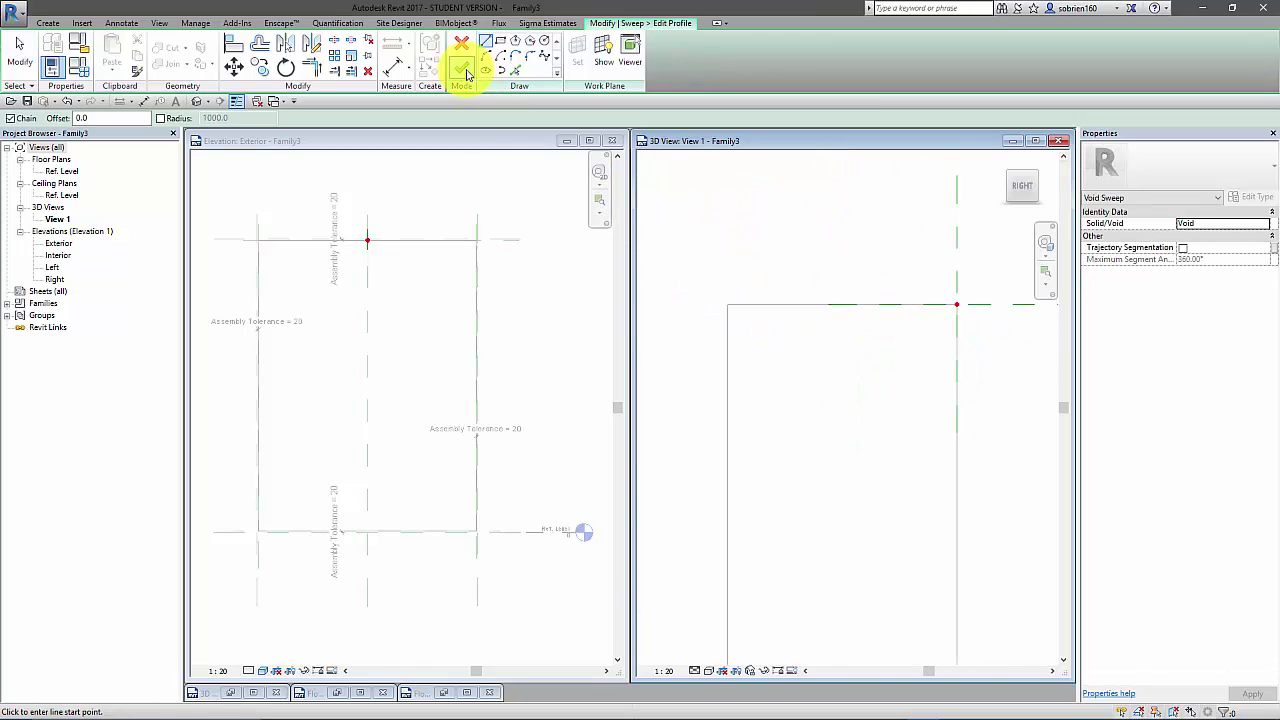
middle_click_drag(754, 257, 768, 211)
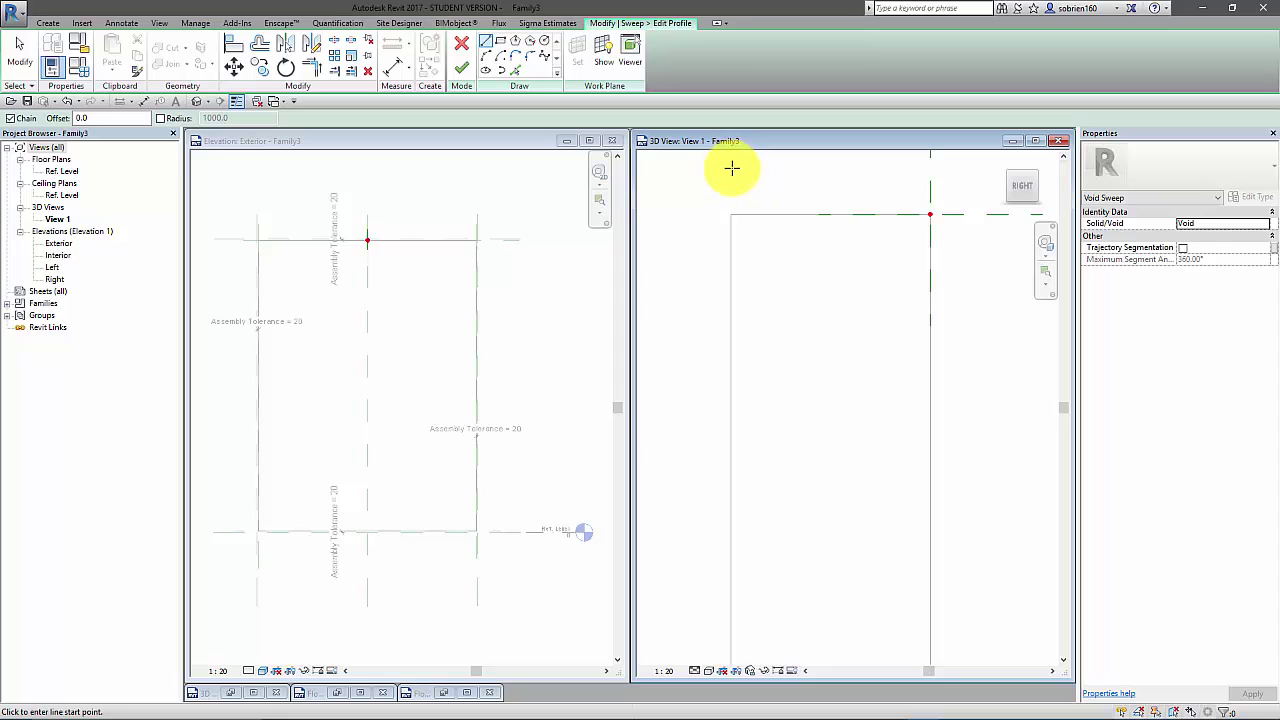
left_click(728, 222)
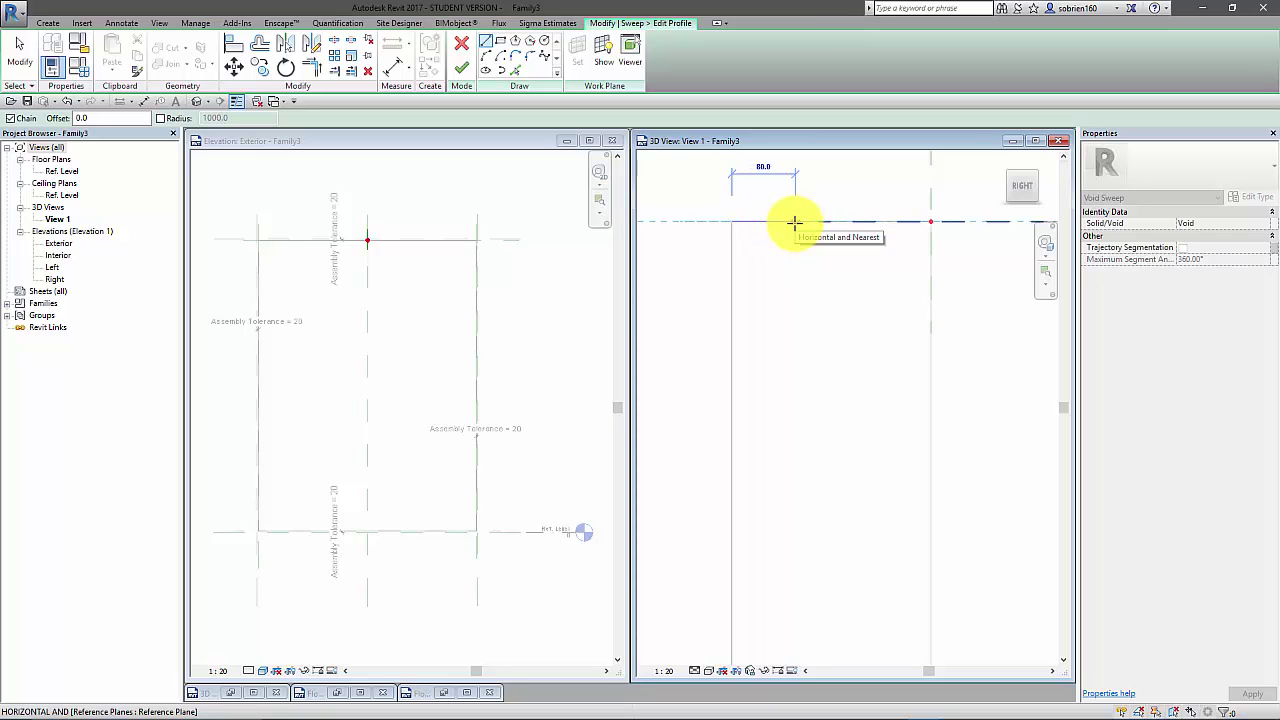
left_click(794, 222)
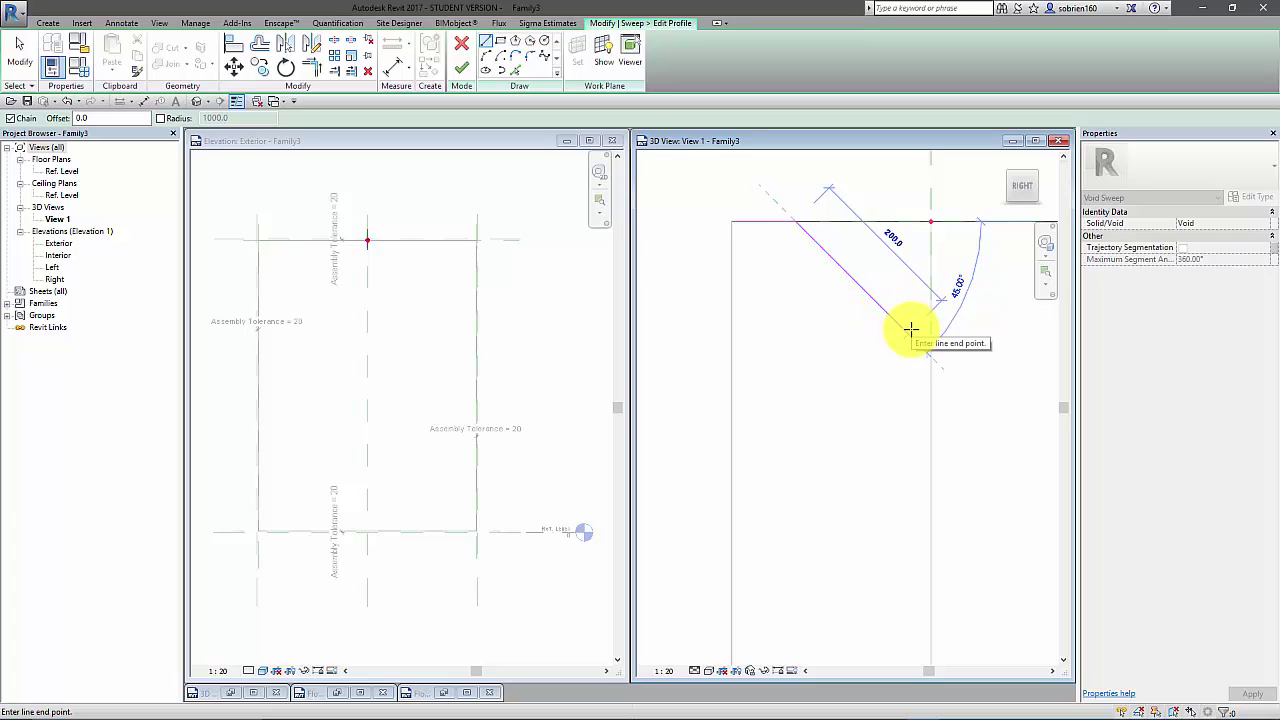
left_click(910, 328)
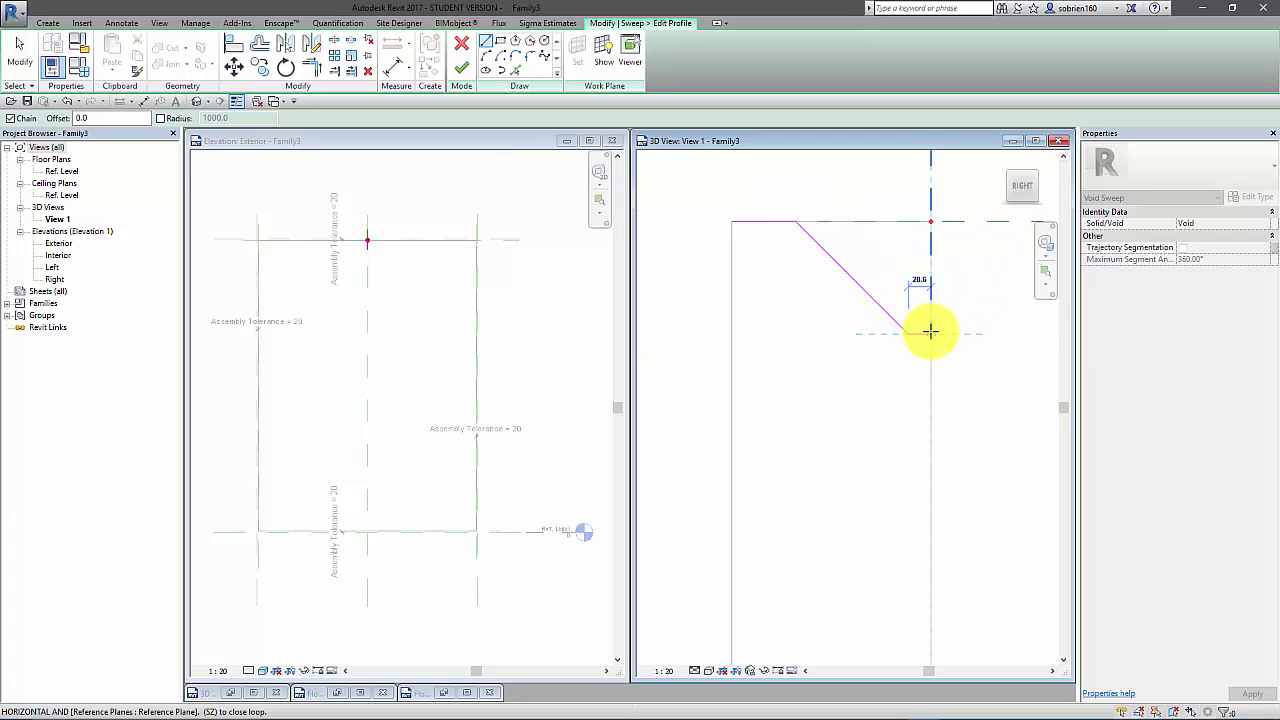
left_click(930, 331)
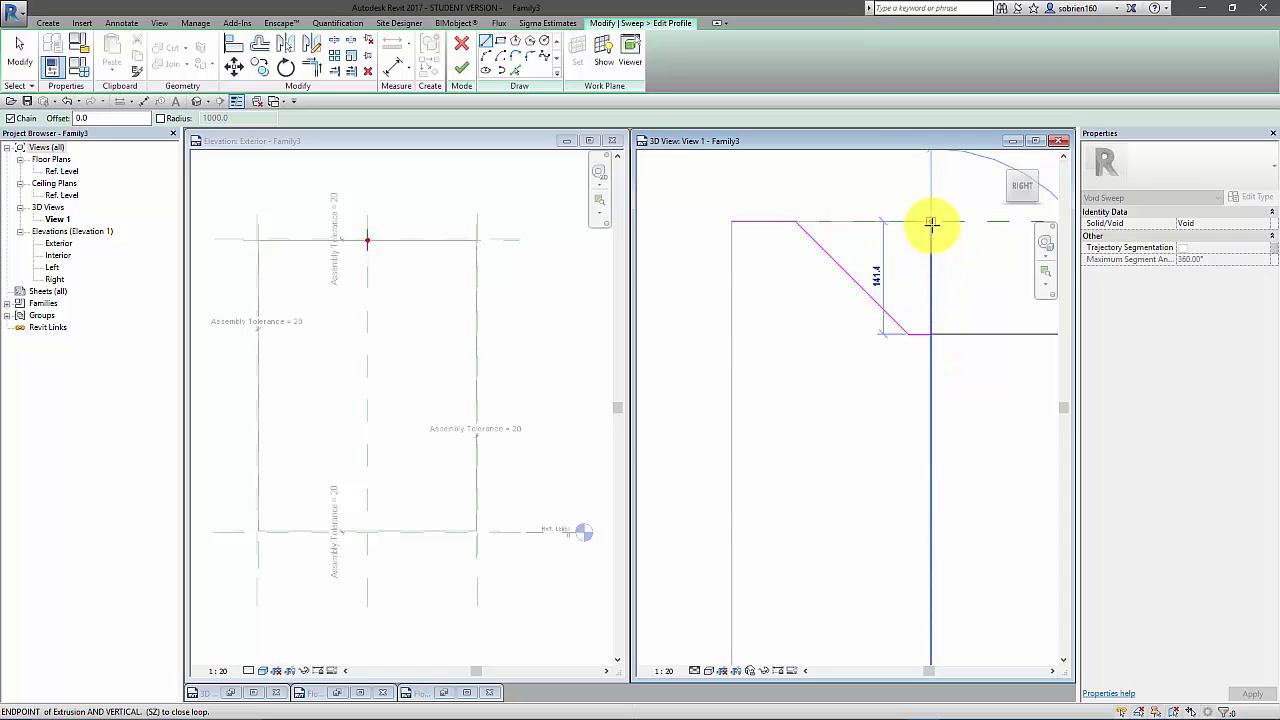
left_click(930, 222)
key("Escape")
key("Escape")
Step: Close the profile by moving the top line's inner endpoint to the exterior top corner, and finish the void sweep
left_click(762, 223)
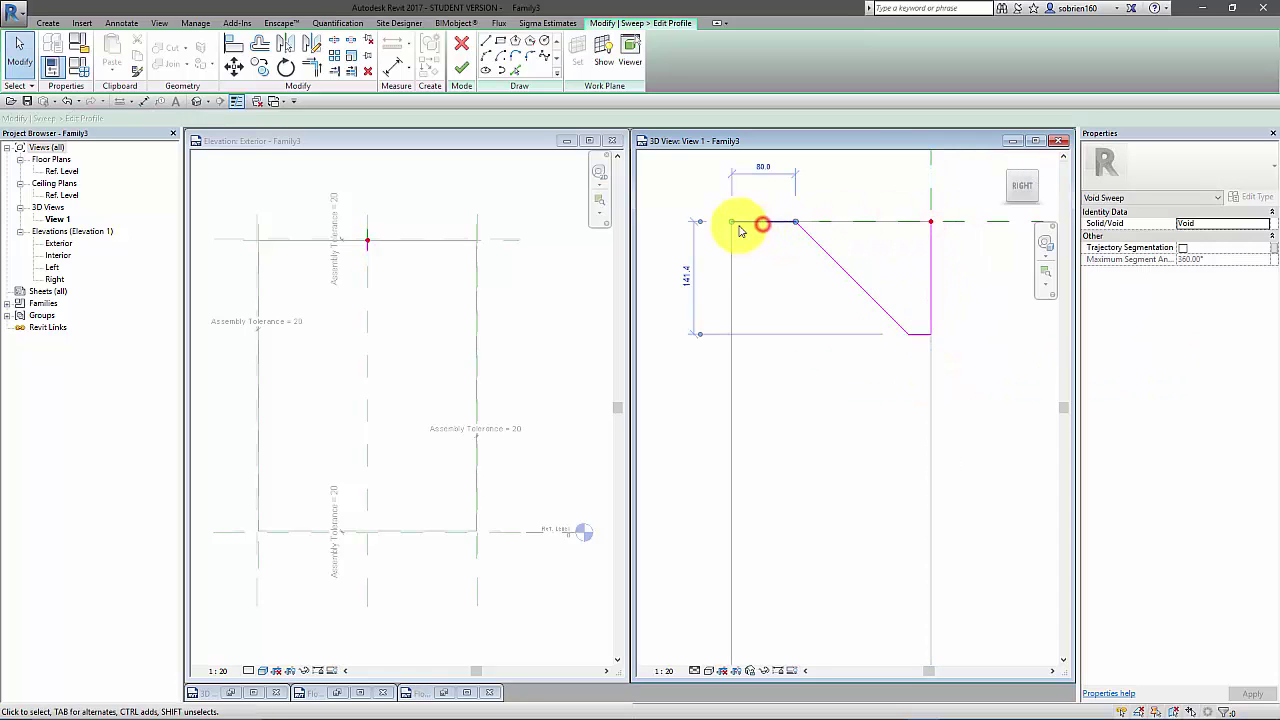
left_click_drag(732, 221, 931, 222)
left_click(460, 67)
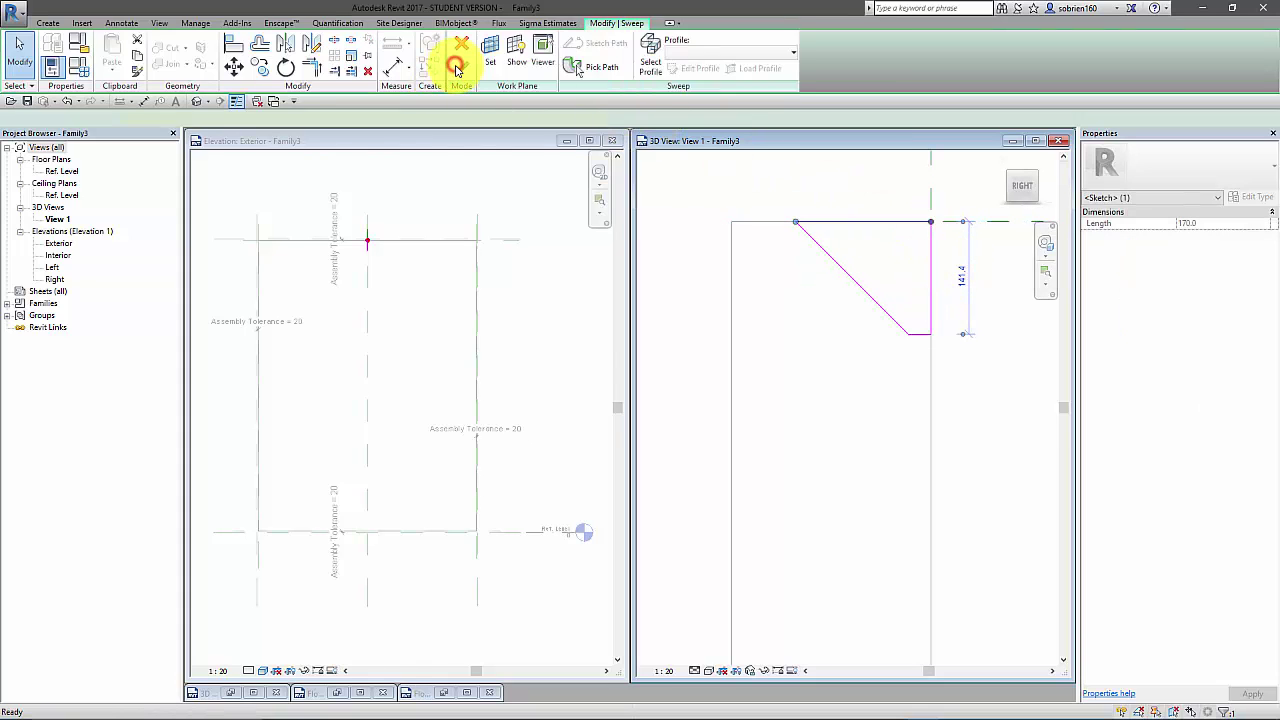
left_click(614, 23)
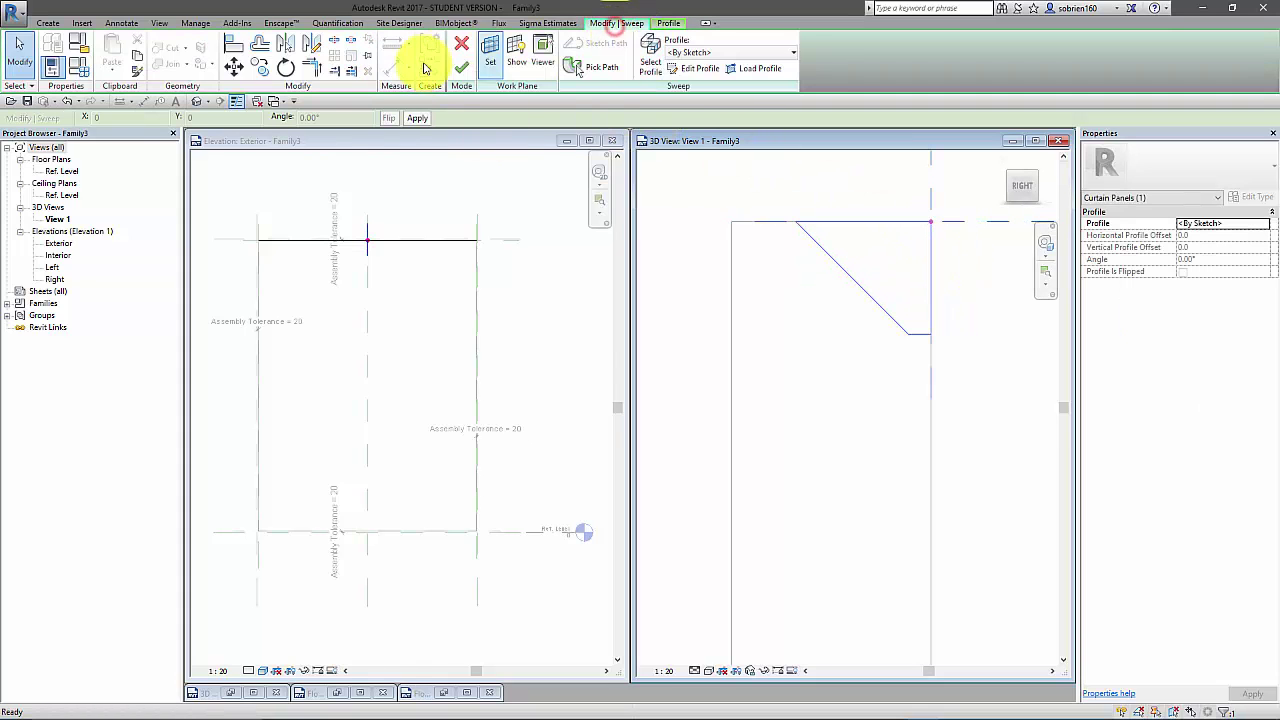
left_click(460, 70)
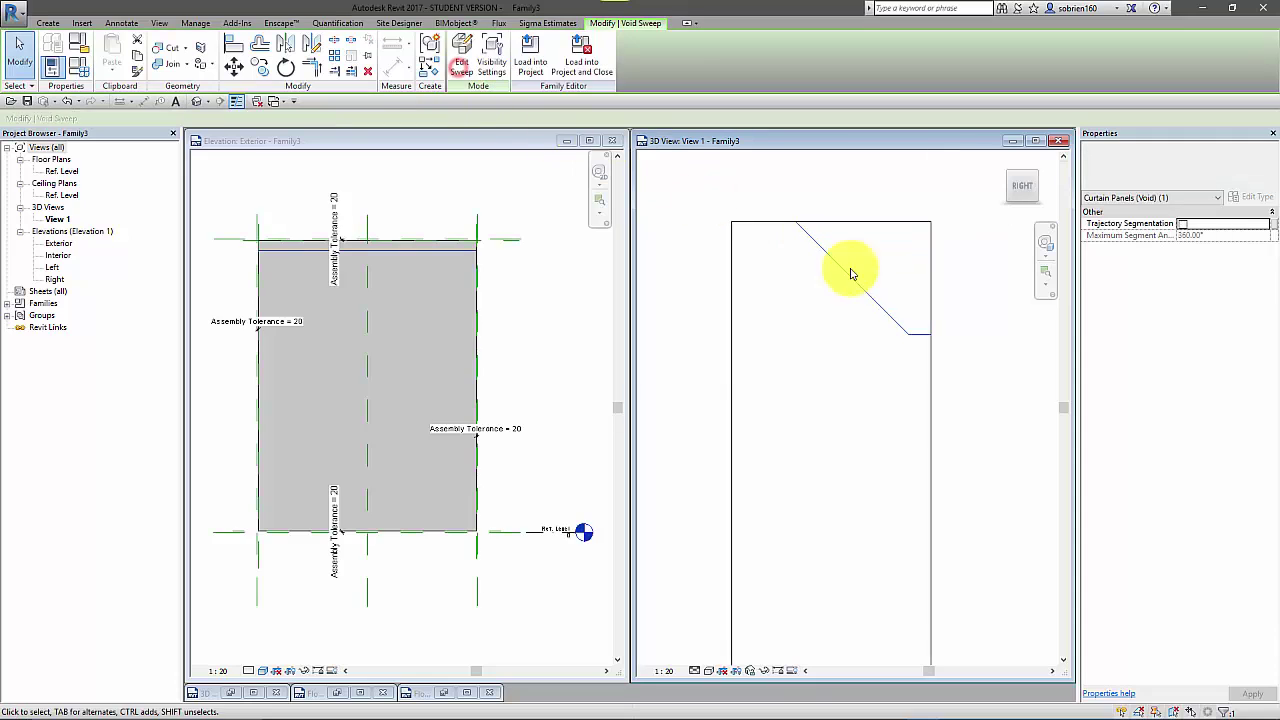
left_click(951, 379)
Step: Start a solid sweep and pick the bottom edge of the panel's exterior face as its path
middle_click_drag(949, 407, 993, 484, "shift")
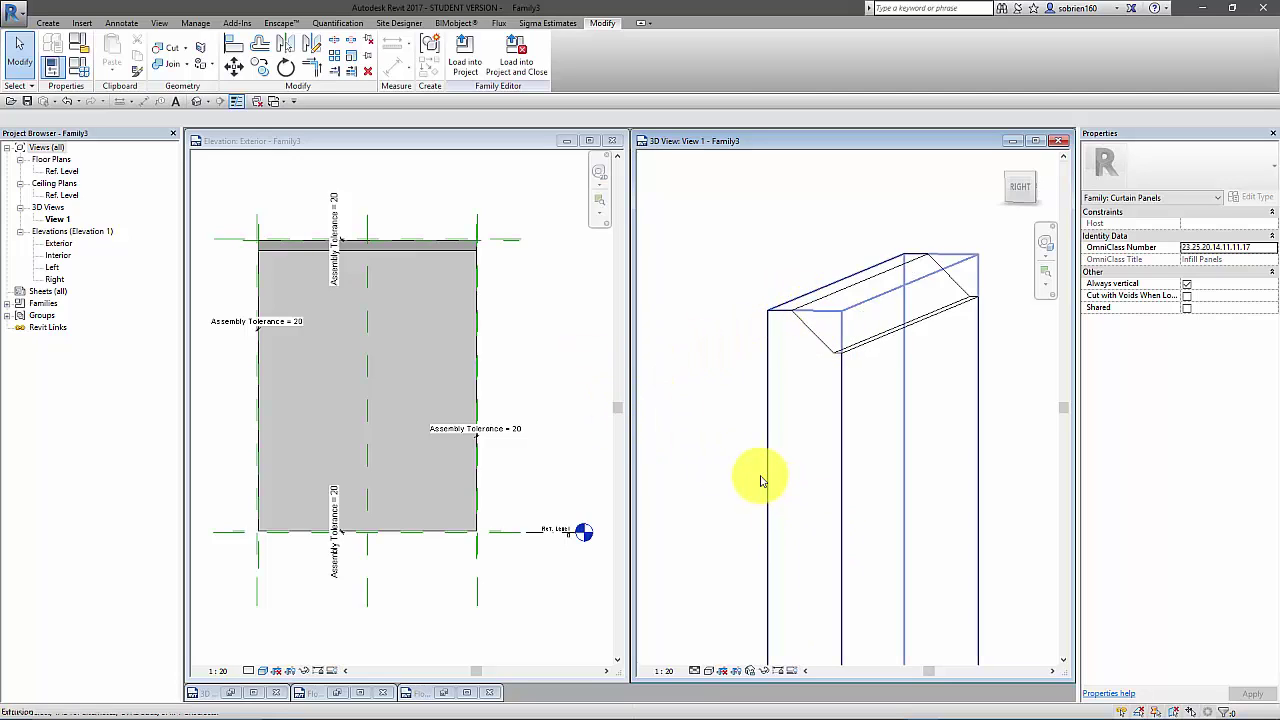
scroll(730, 470, "down", 2)
middle_click_drag(745, 504, 780, 475)
left_click(47, 22)
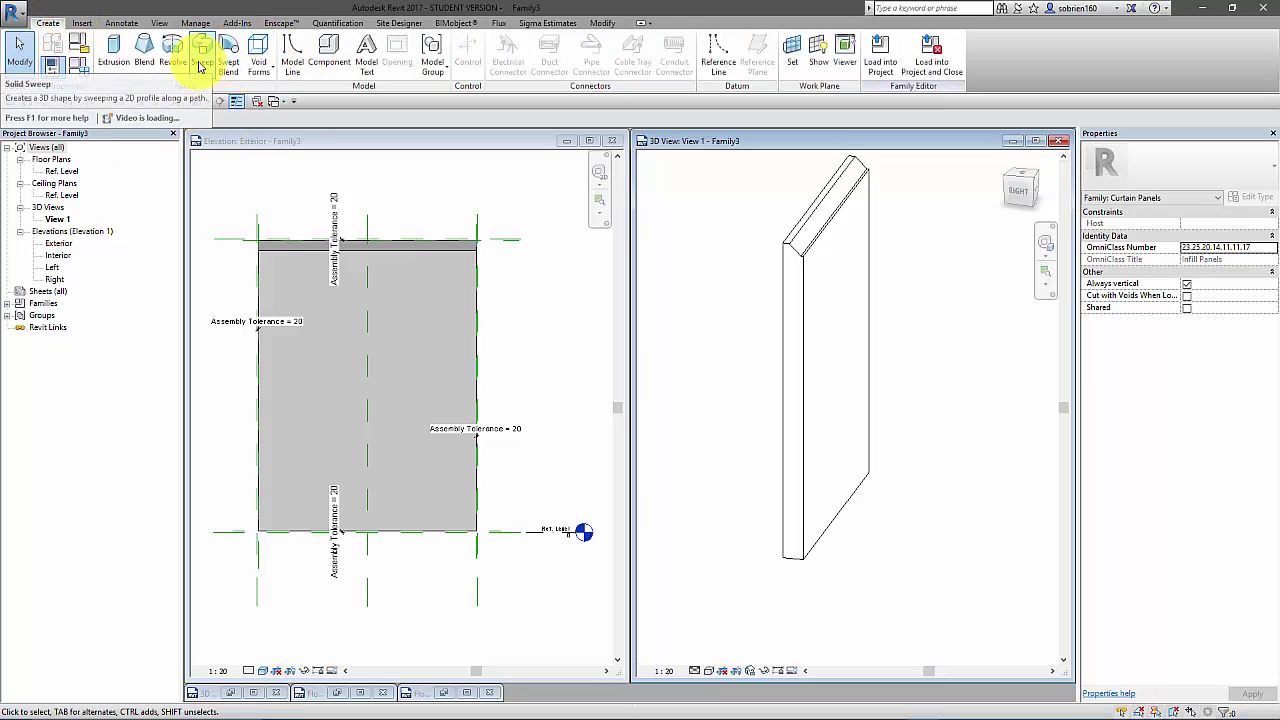
left_click(200, 62)
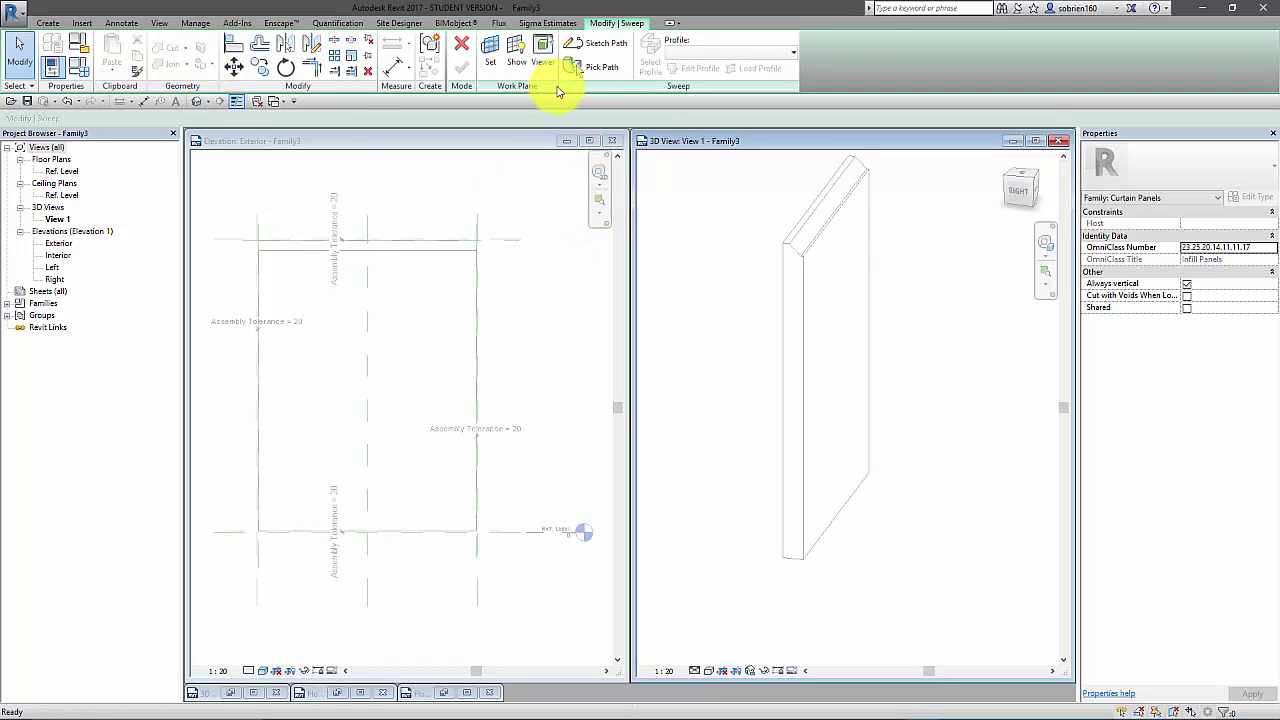
left_click(587, 74)
left_click(833, 521)
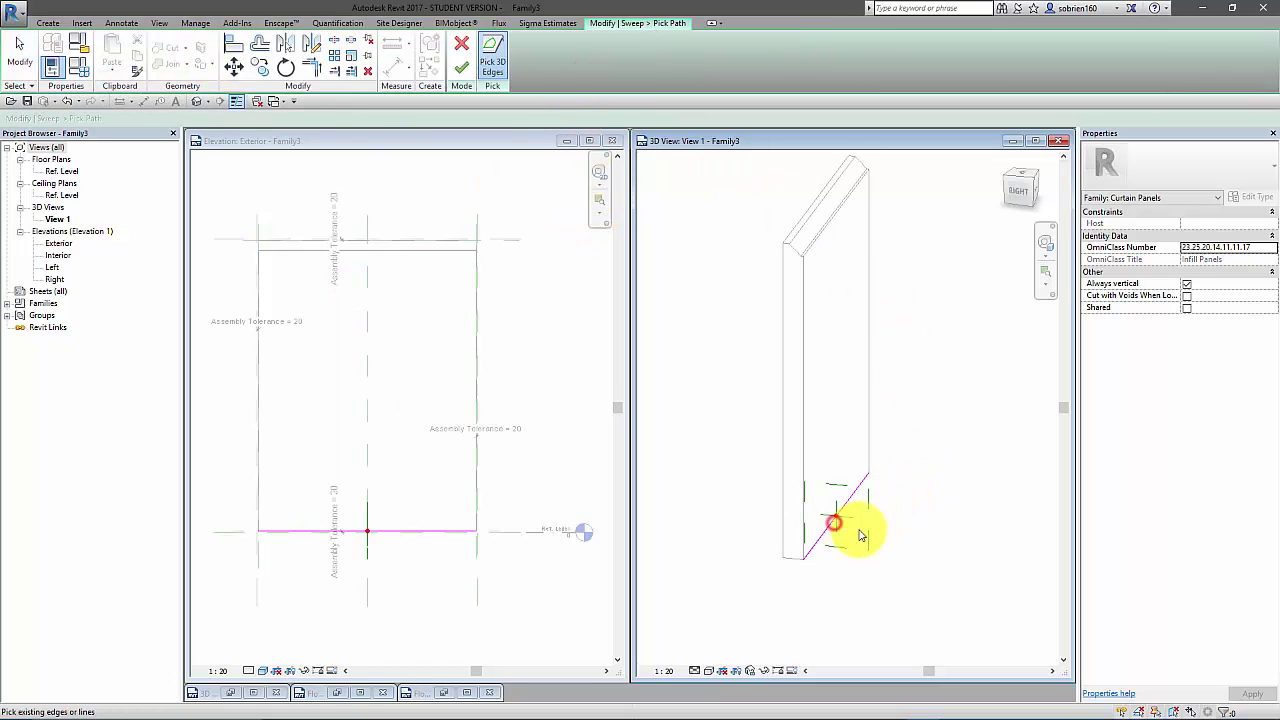
left_click(1020, 191)
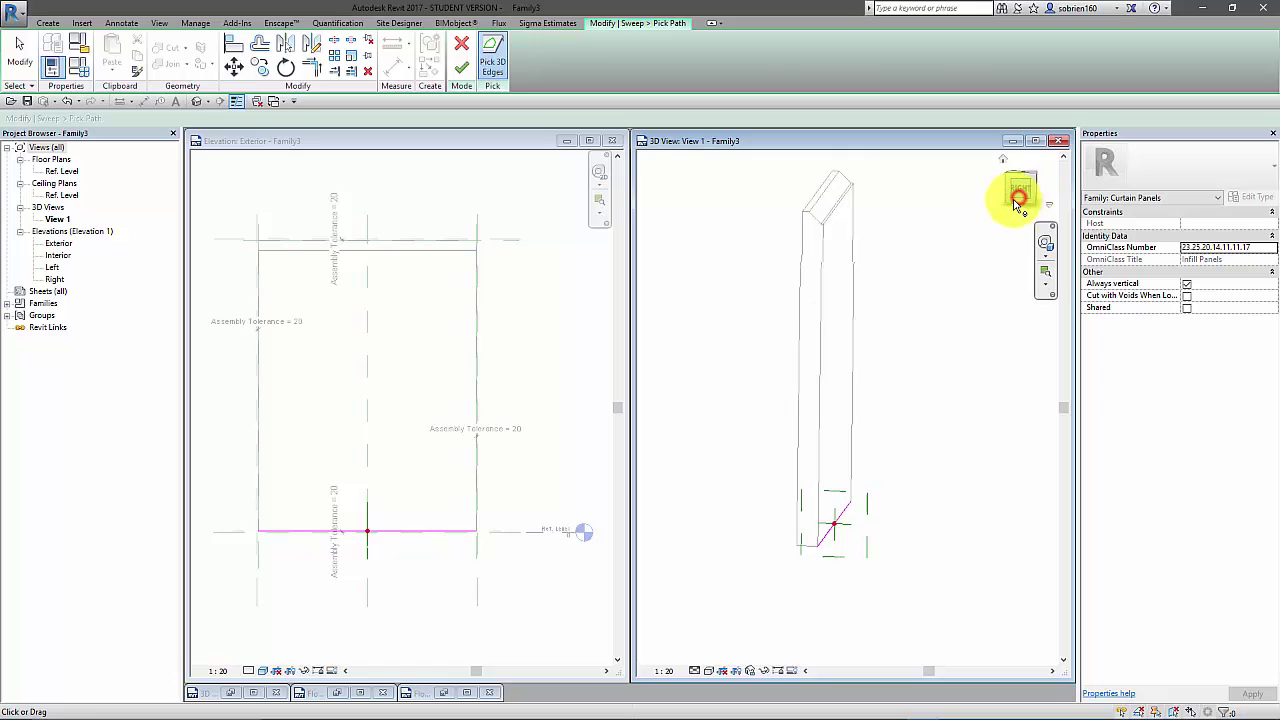
scroll(880, 586, "up", 6)
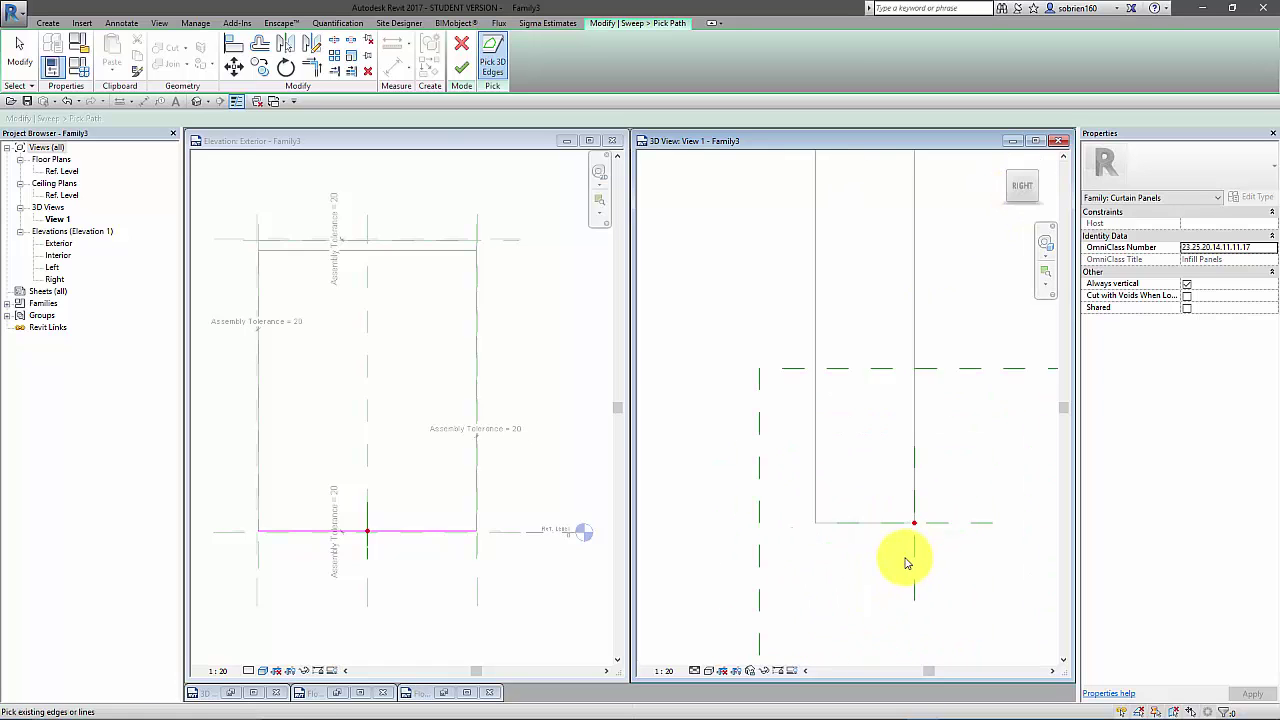
left_click(461, 67)
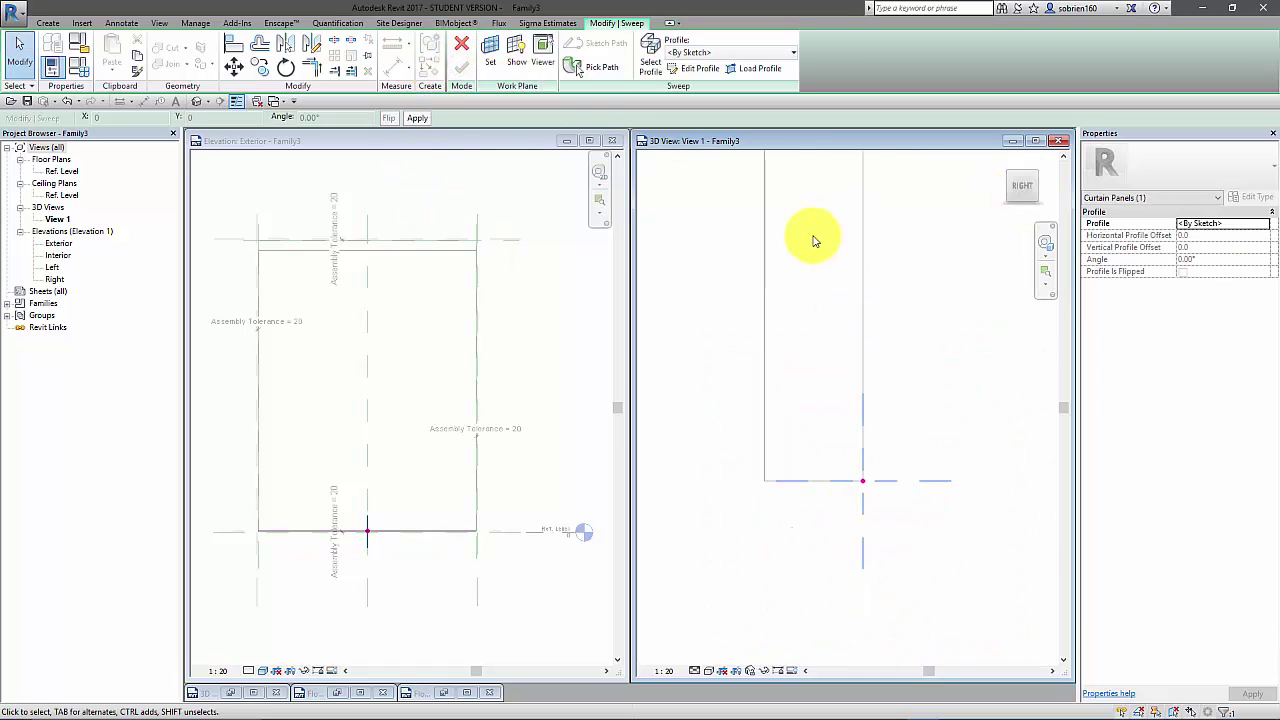
Step: Sketch the sweep's profile from the inner bottom corner: 90 mm horizontally, about 120 mm down at 45°, about 39 mm to the exterior face, and up to the corner
left_click(692, 70)
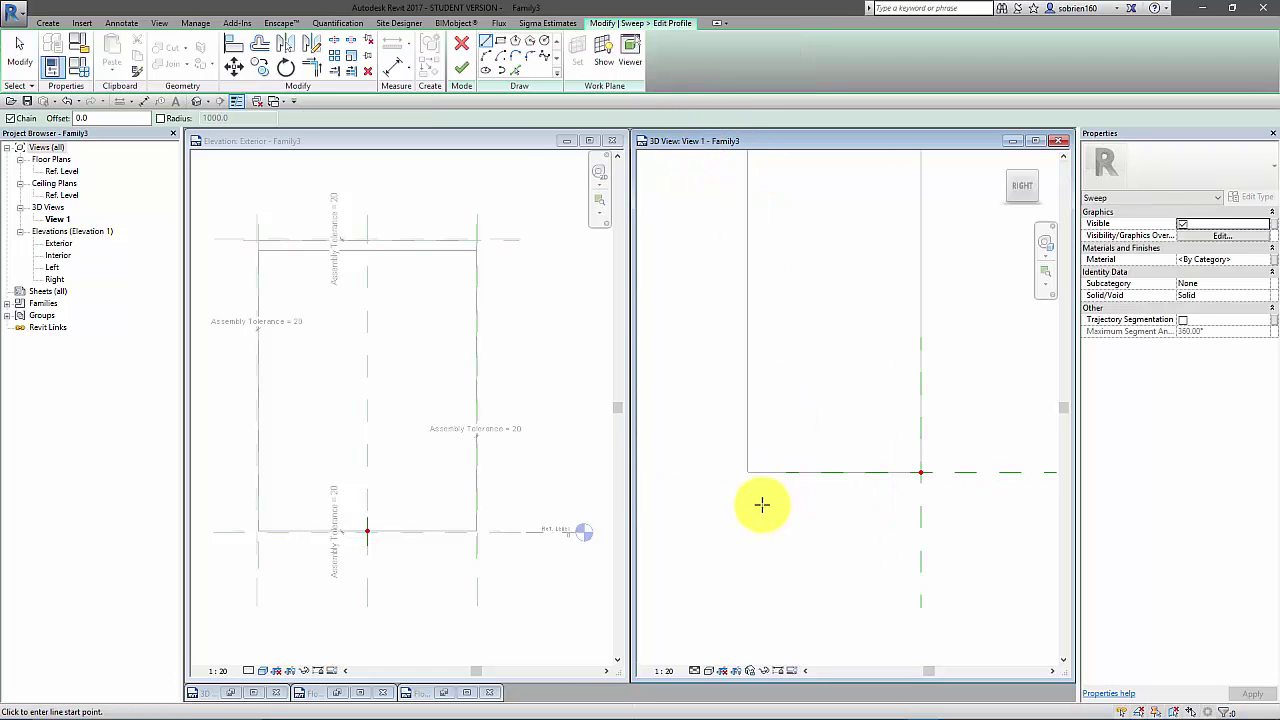
left_click(750, 468)
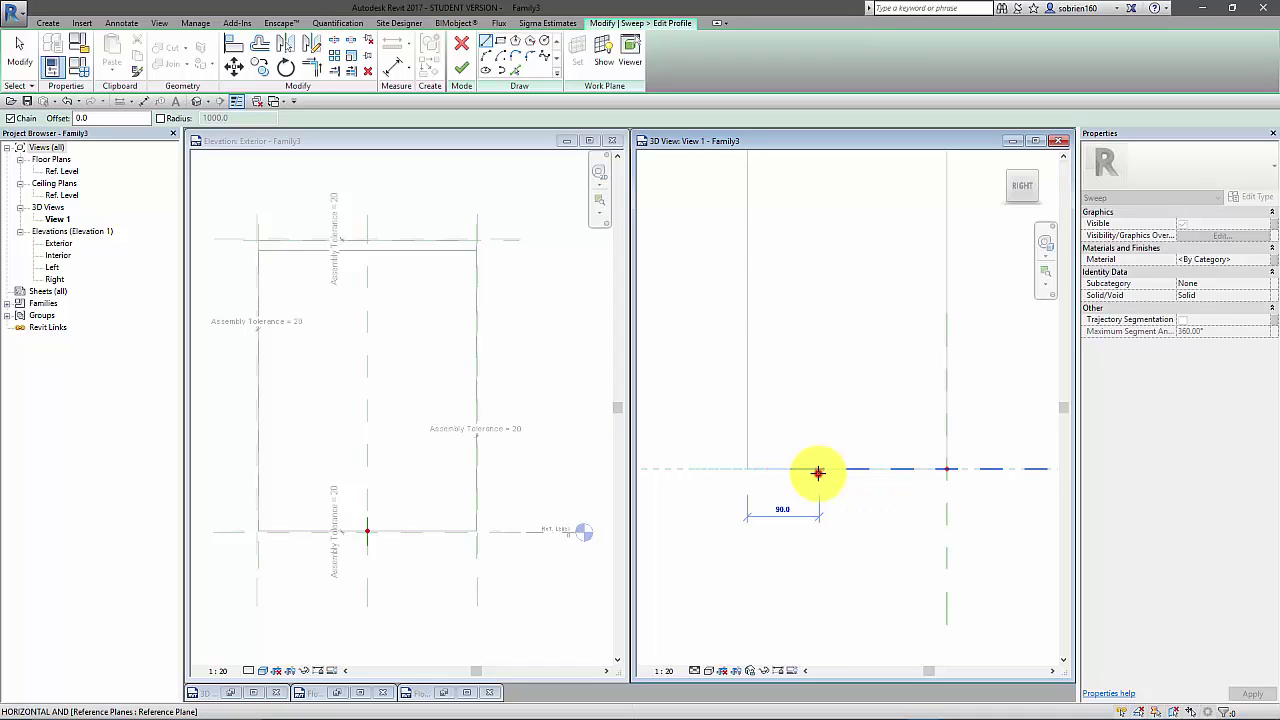
left_click(818, 470)
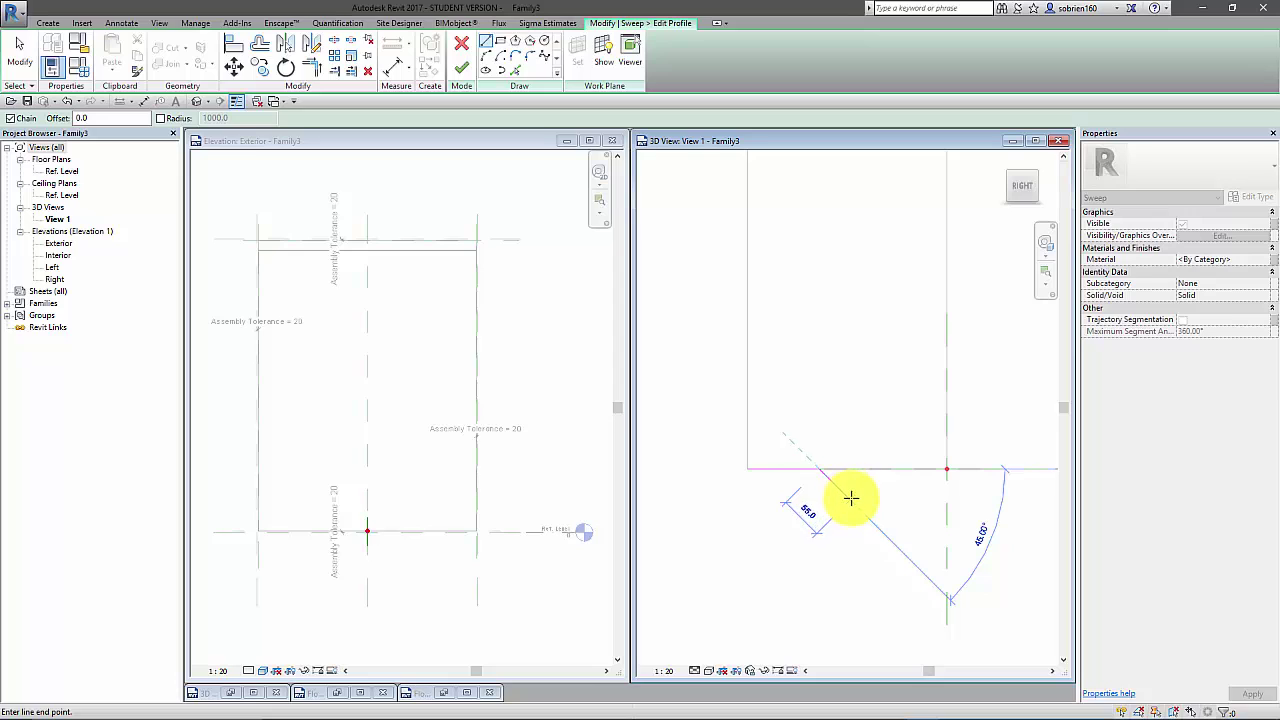
left_click(914, 567)
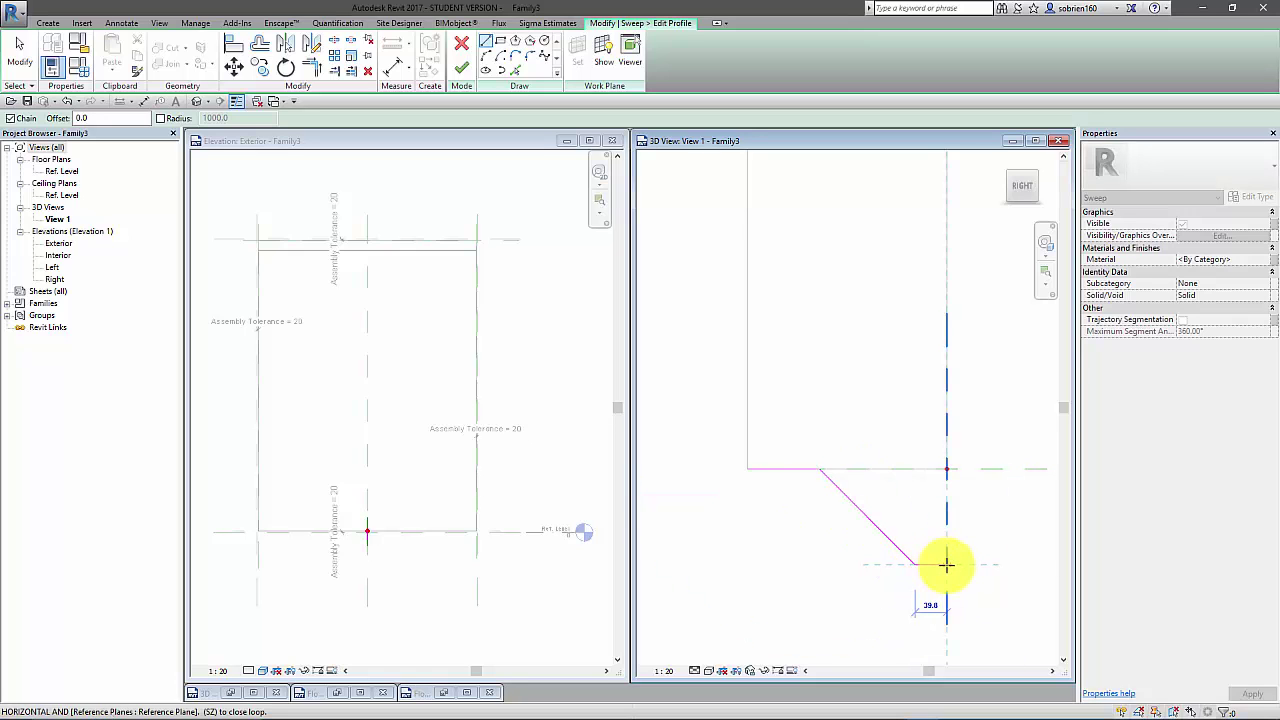
left_click(946, 565)
left_click(937, 471)
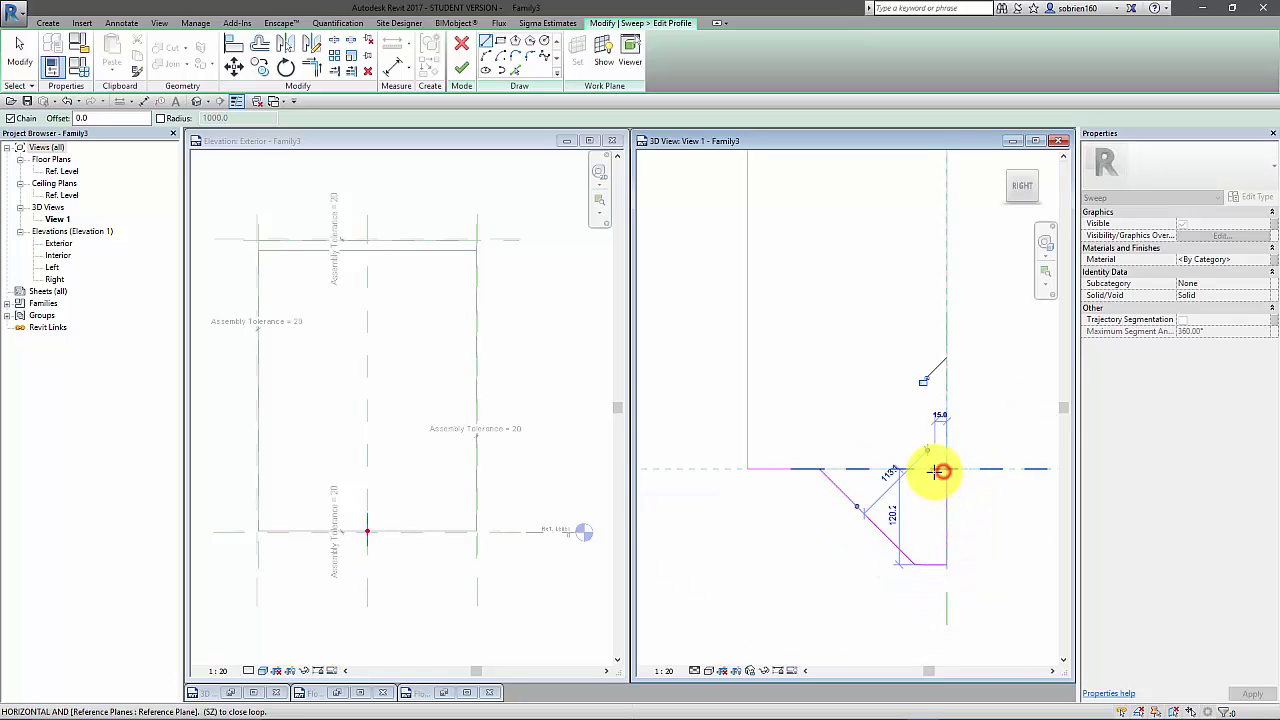
Step: Close the profile by moving the top line's inner endpoint to the exterior bottom corner, and finish the solid sweep
key("Escape")
key("Escape")
left_click(786, 471)
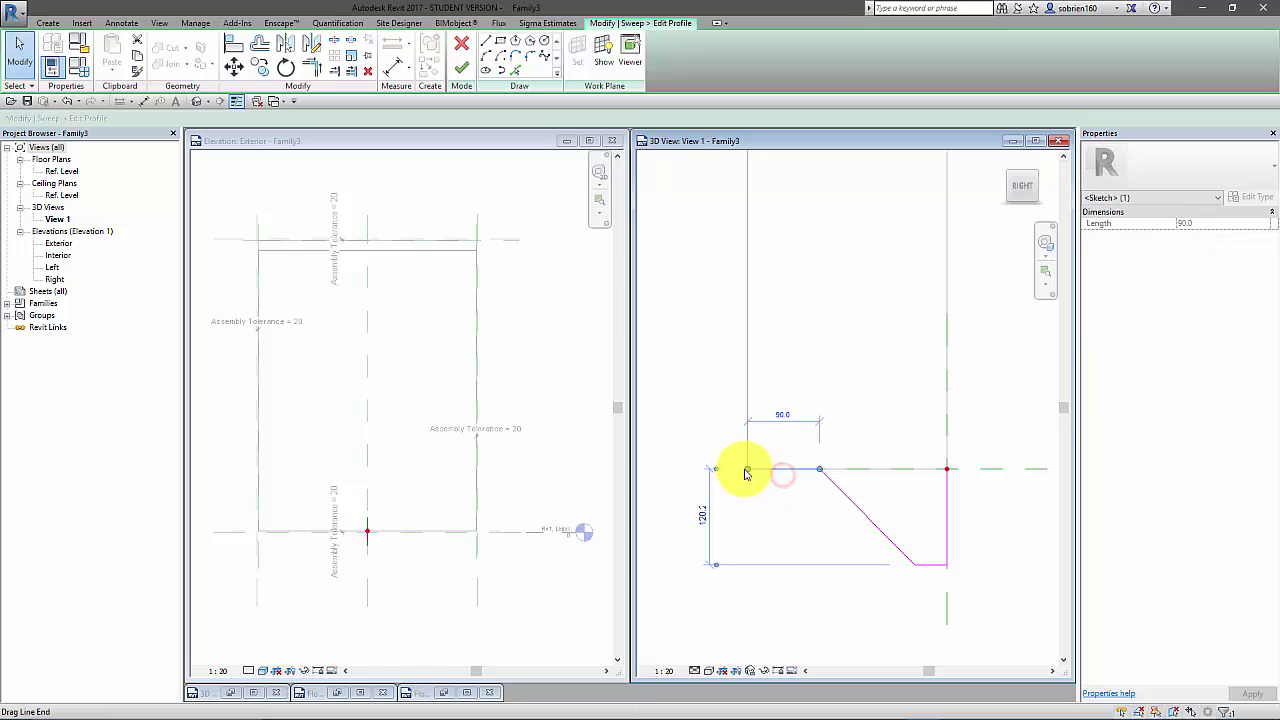
left_click_drag(746, 471, 947, 468)
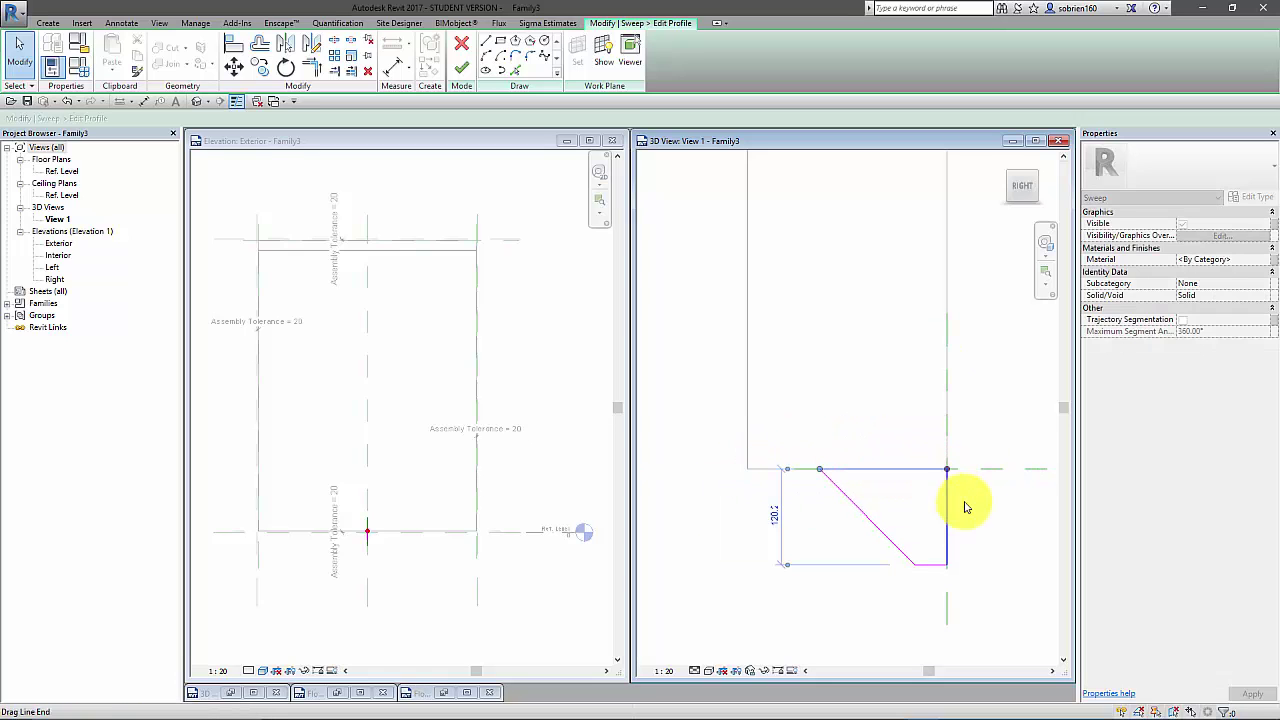
left_click(461, 68)
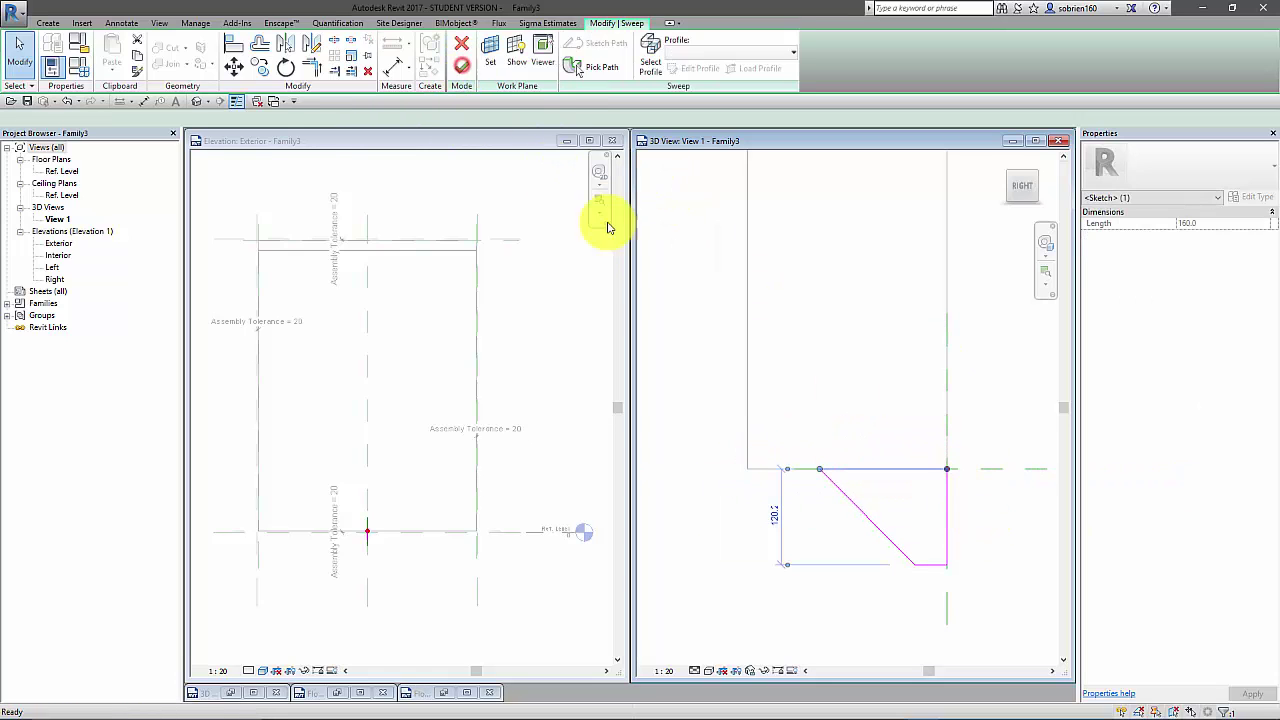
left_click(464, 68)
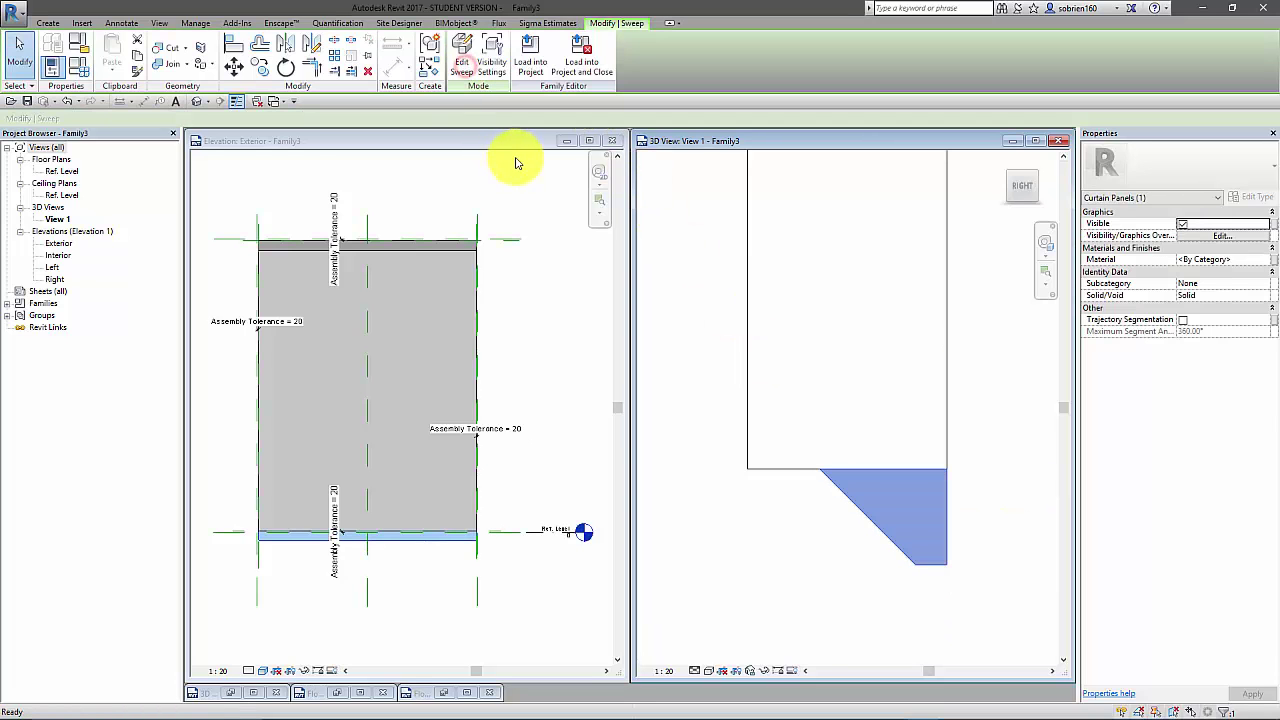
Step: Join the bottom sweep with the panel extrusion and view the whole panel at an angle
left_click(165, 64)
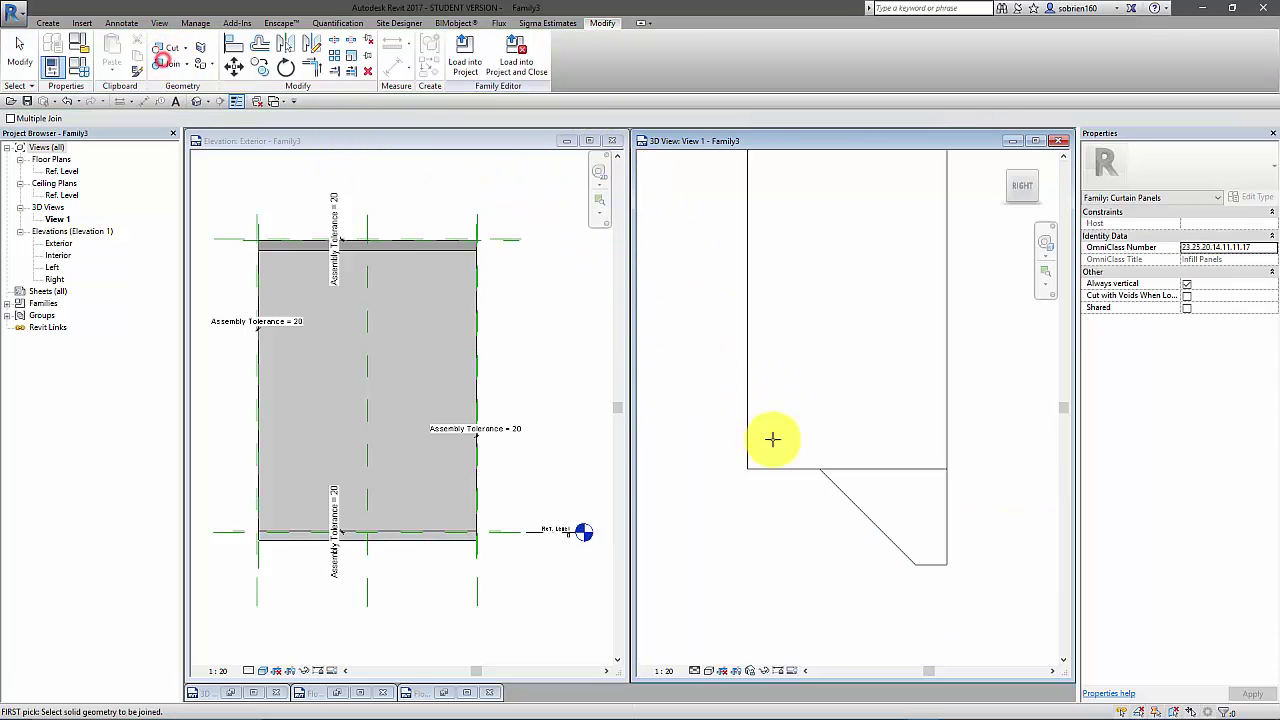
left_click(838, 490)
left_click(782, 468)
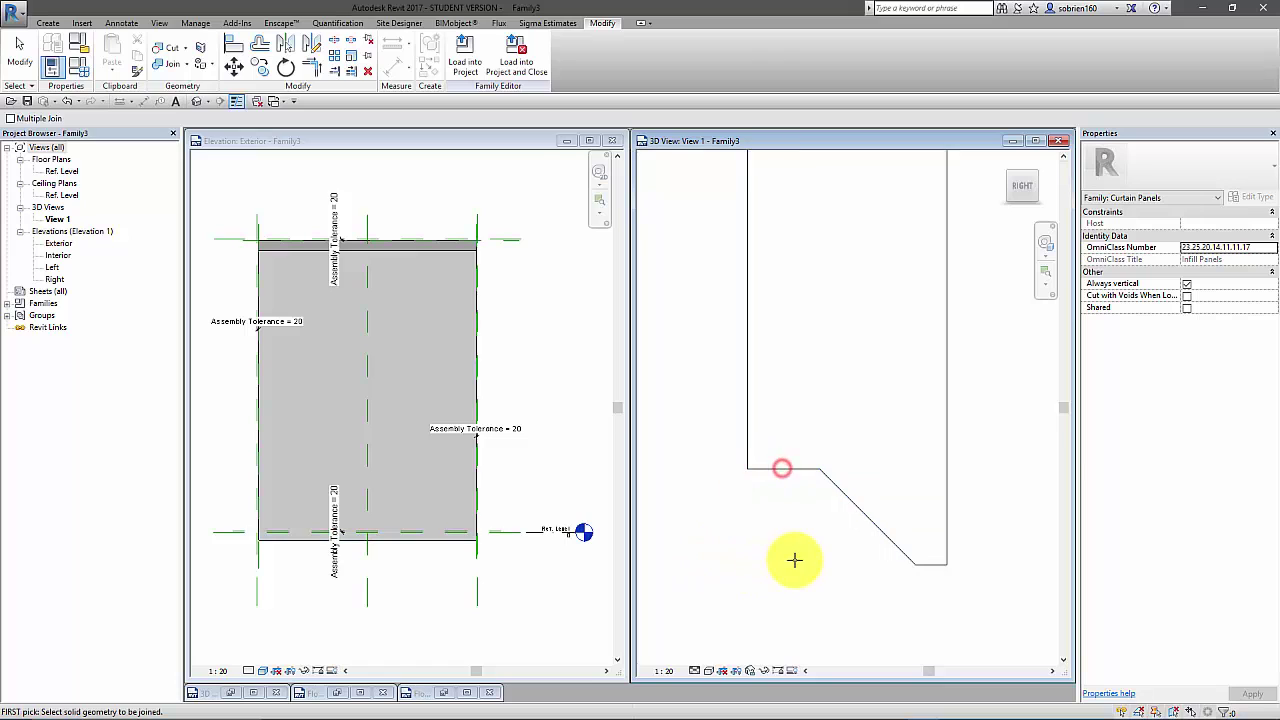
scroll(789, 561, "down", 5)
key("Escape")
middle_click_drag(870, 502, 785, 515, "shift")
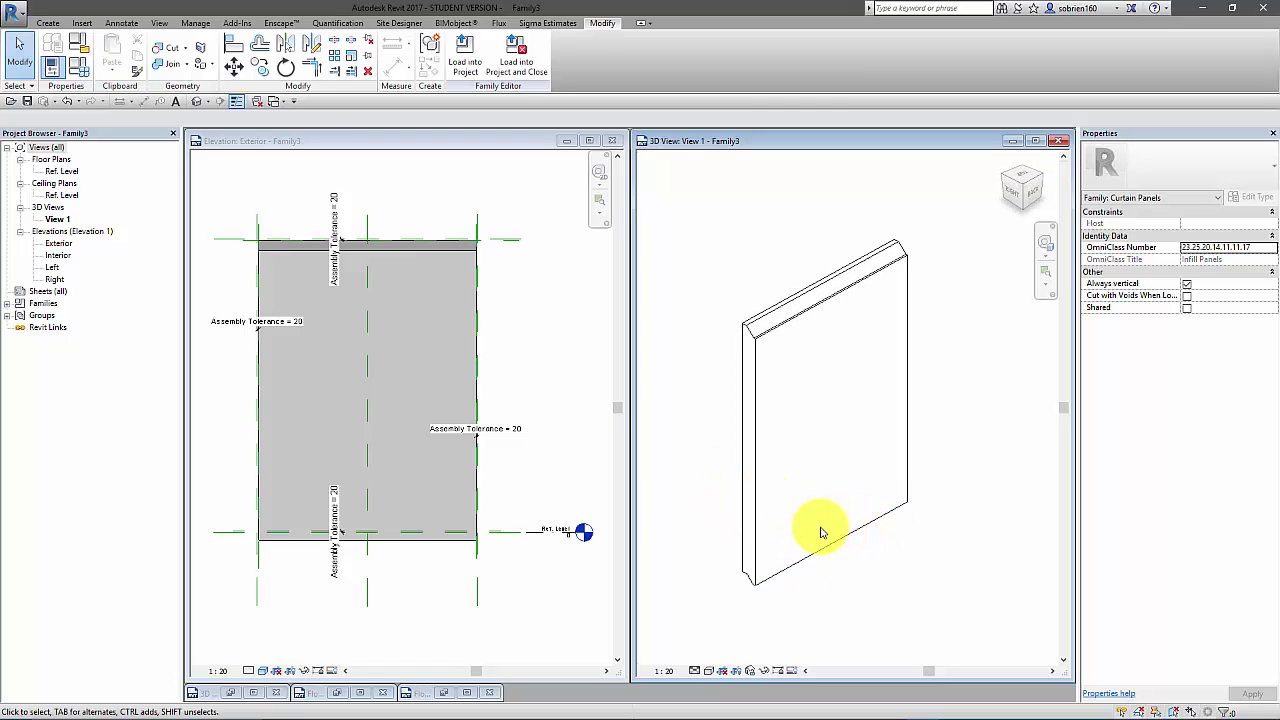
middle_click_drag(806, 470, 850, 454)
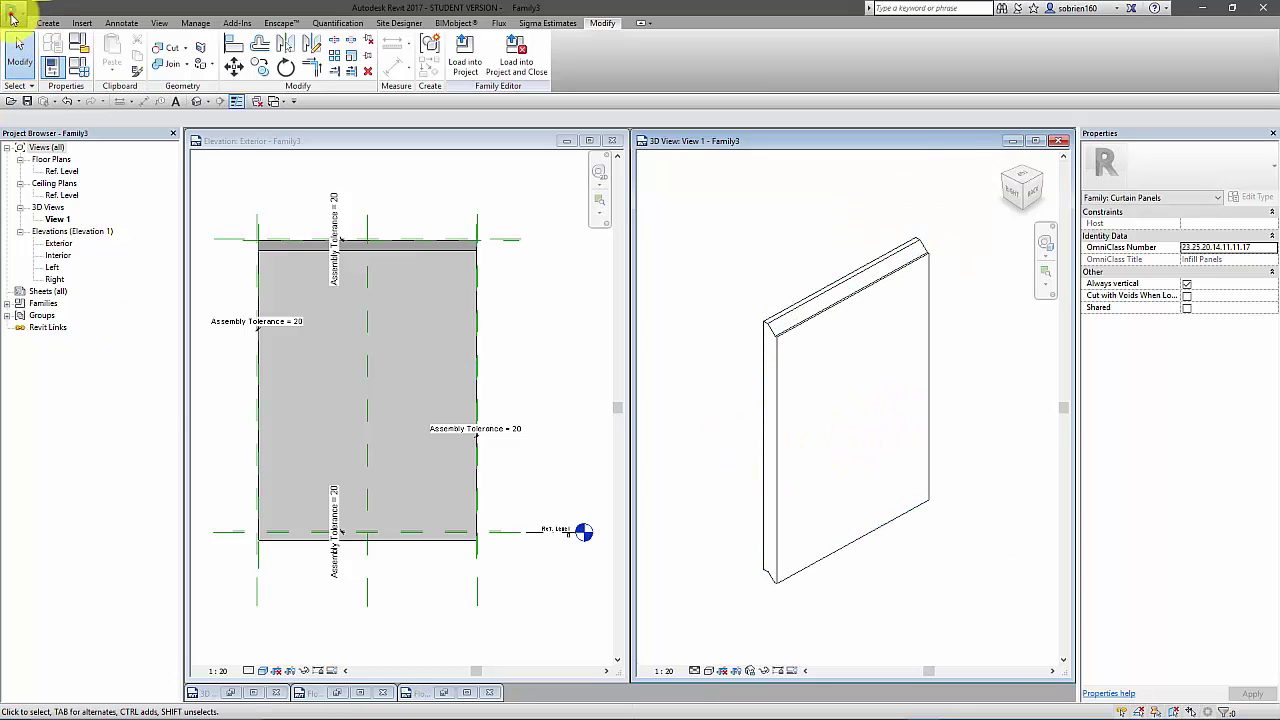
Step: Save the family to the Desktop as "3j Panel"
left_click(12, 18)
mouse_move(69, 166)
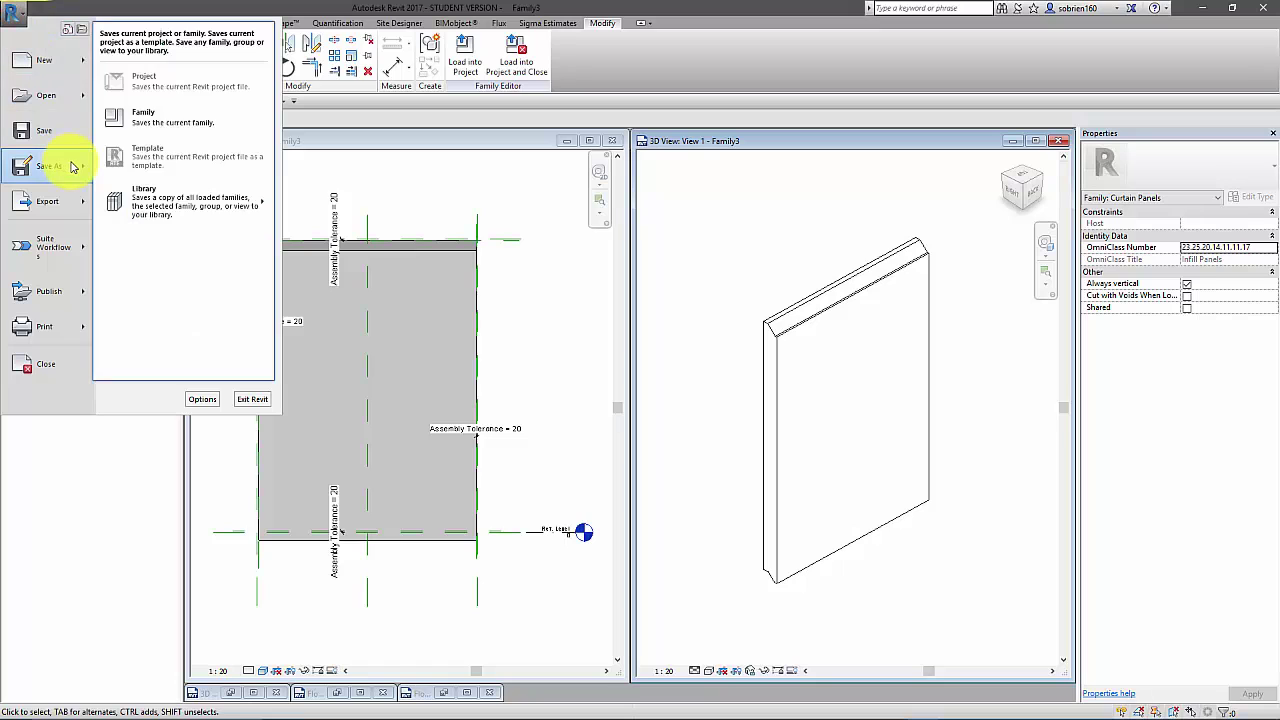
left_click(133, 134)
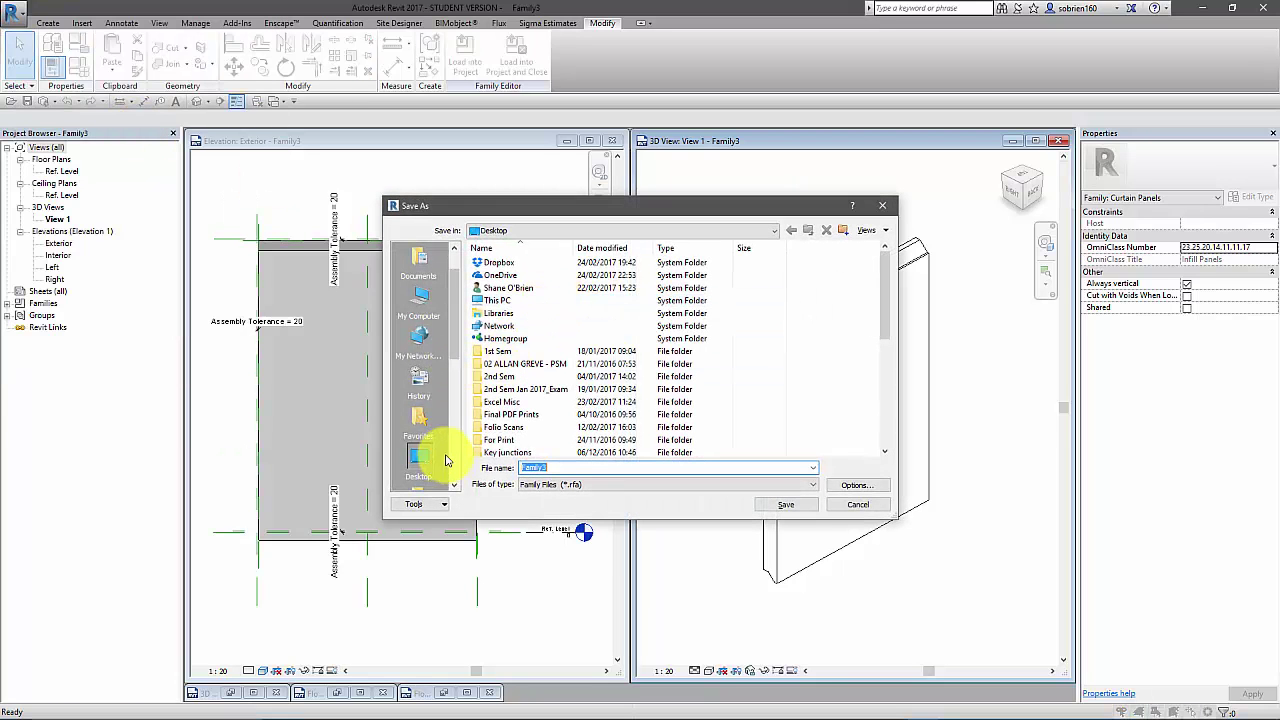
left_click(444, 460)
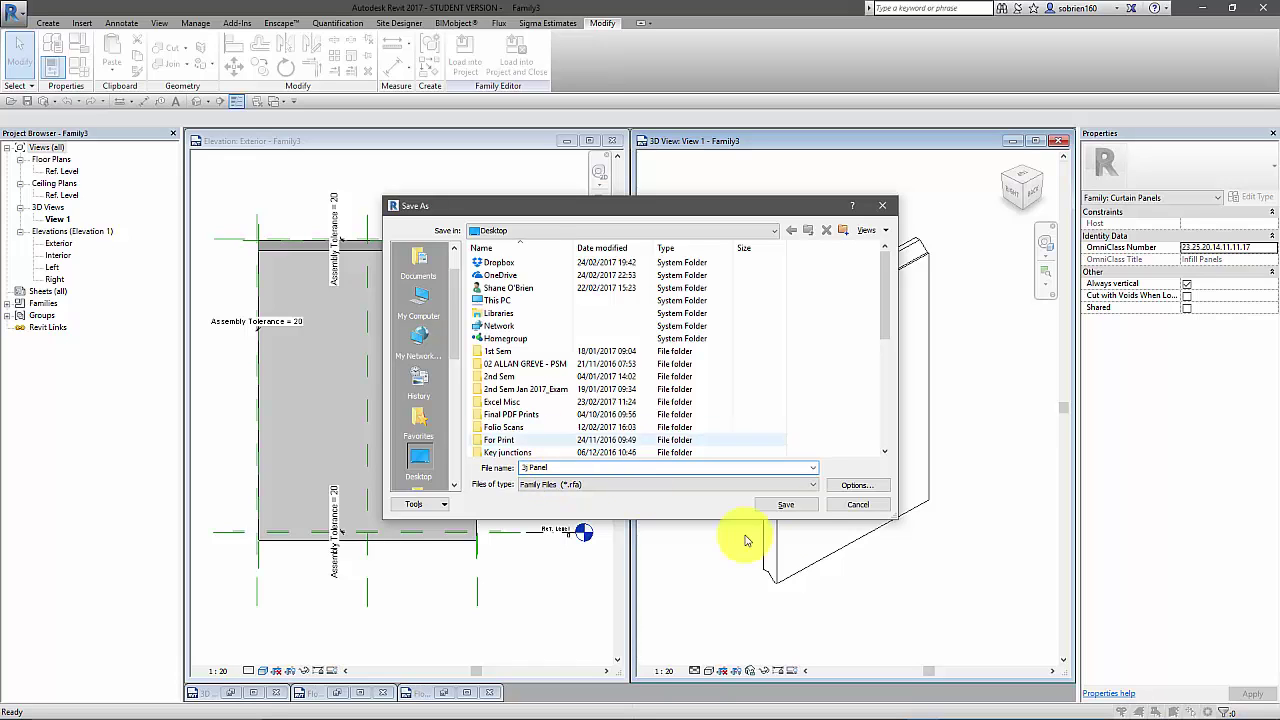
left_click(788, 508)
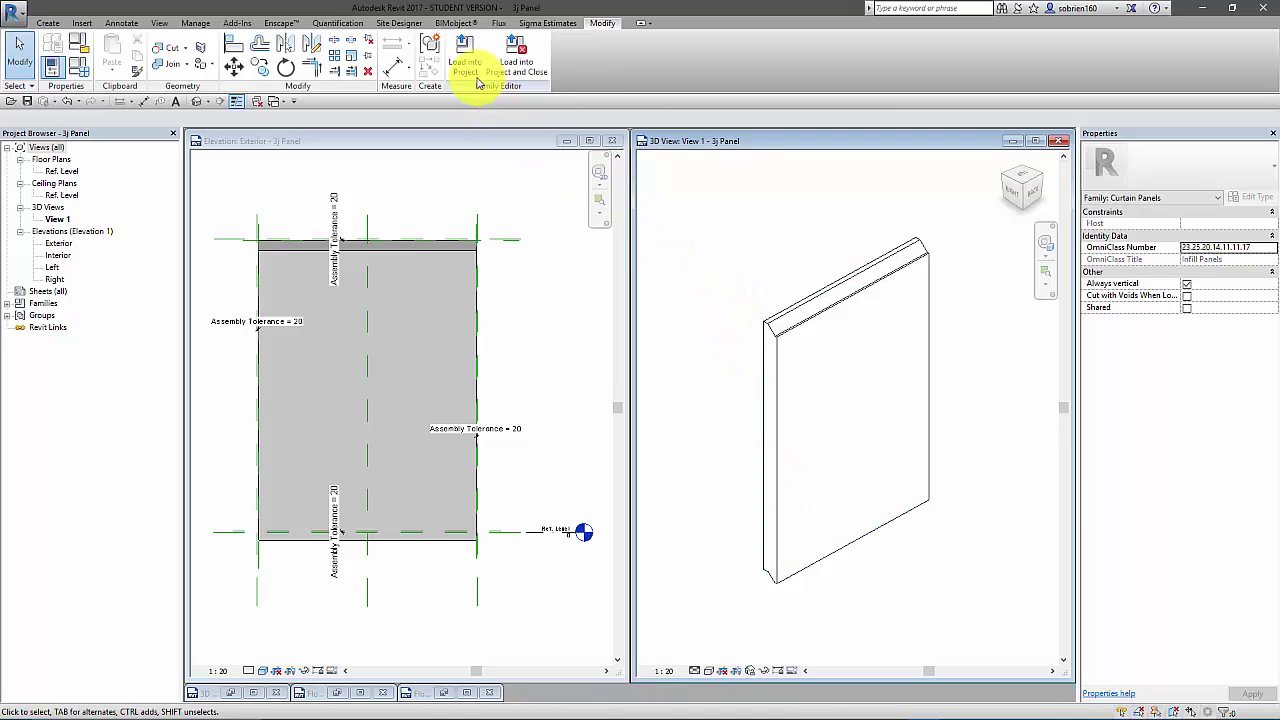
Step: Load the 3j Panel family into the LOD 300_FACADE PACKAGE project and show its RESIDENTIAL 01 floor plan
left_click(472, 71)
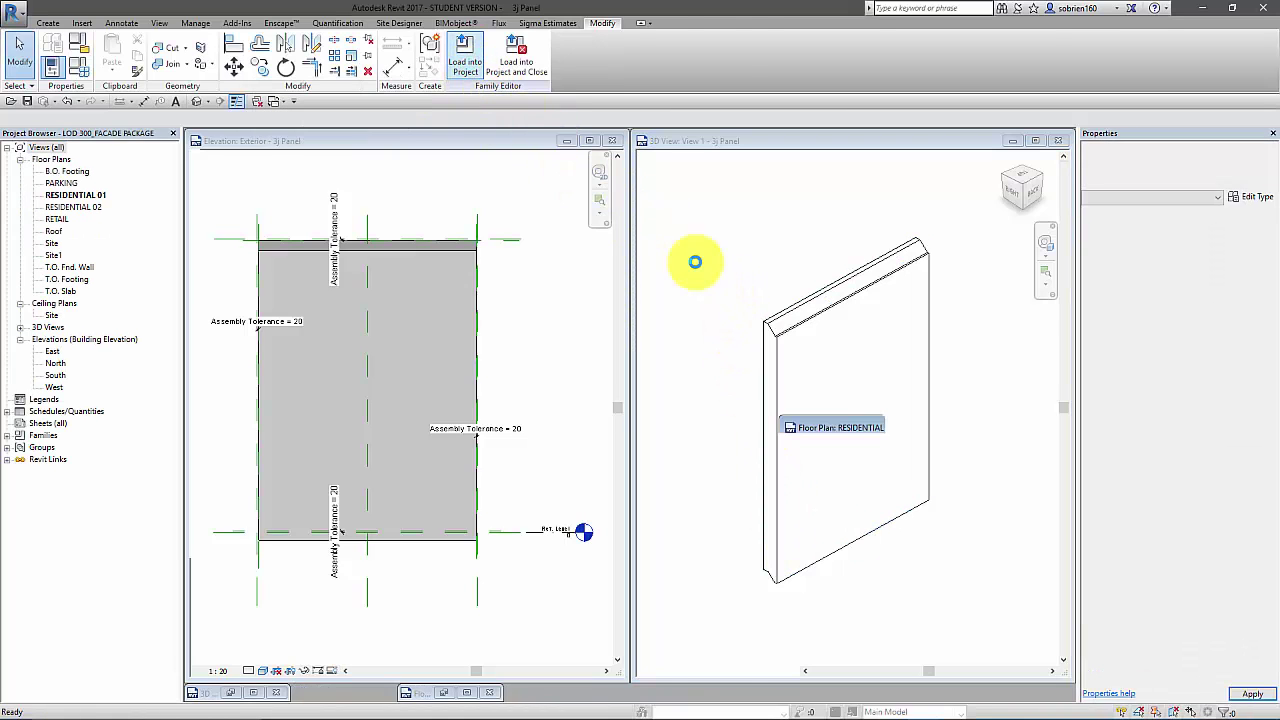
left_click_drag(935, 432, 546, 200)
left_click(651, 201)
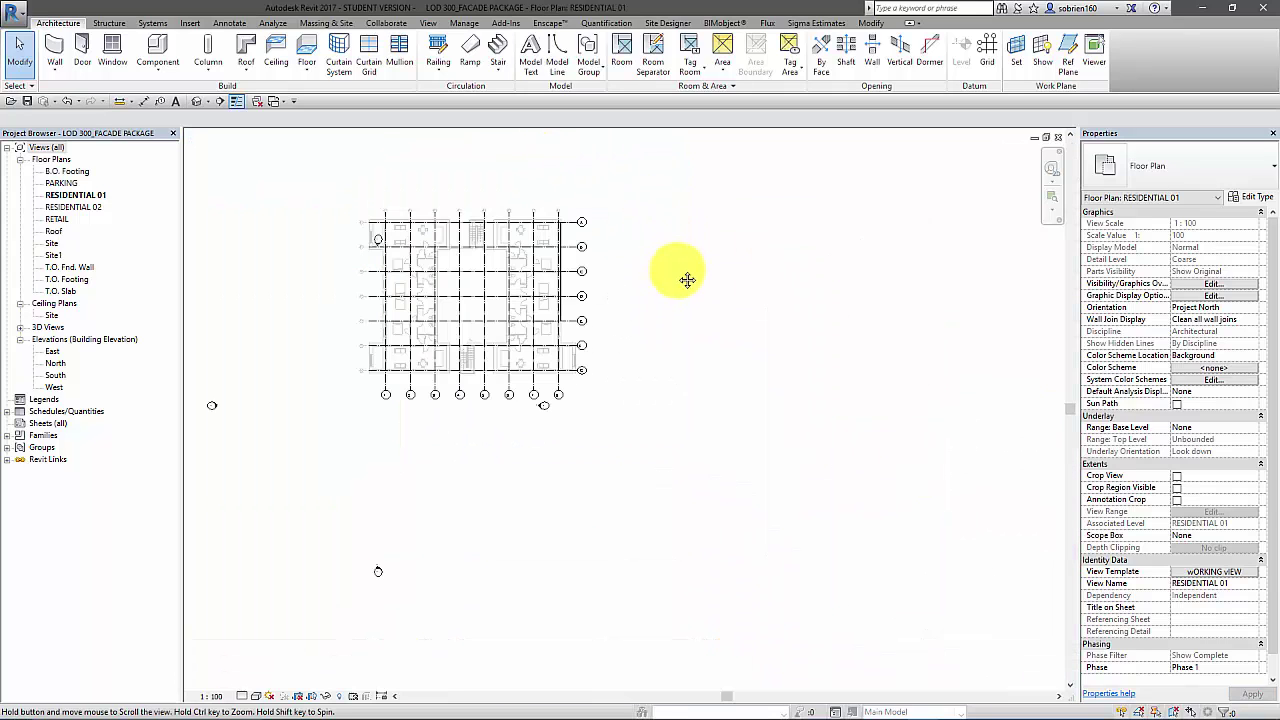
scroll(640, 290, "down", 1)
scroll(590, 348, "up", 6)
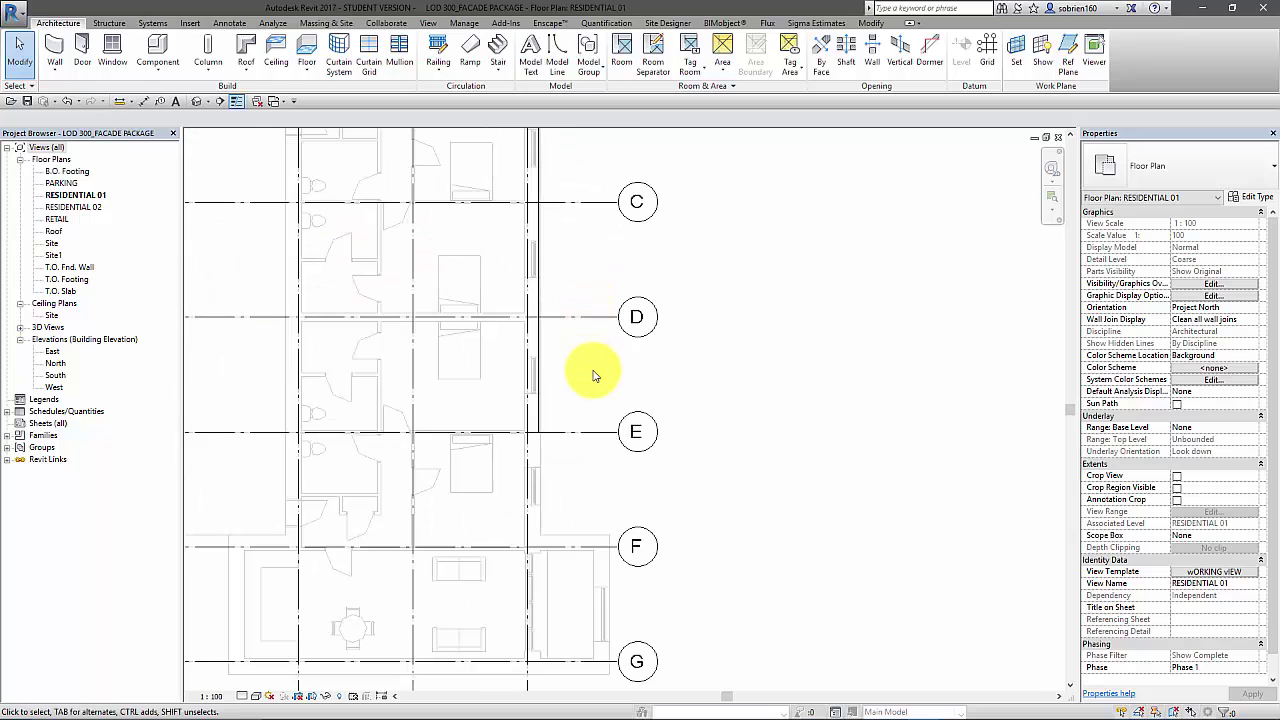
Step: Open the project's default 3D view and select the Cladding System curtain wall on the facade
left_click(197, 106)
scroll(449, 466, "up", 5)
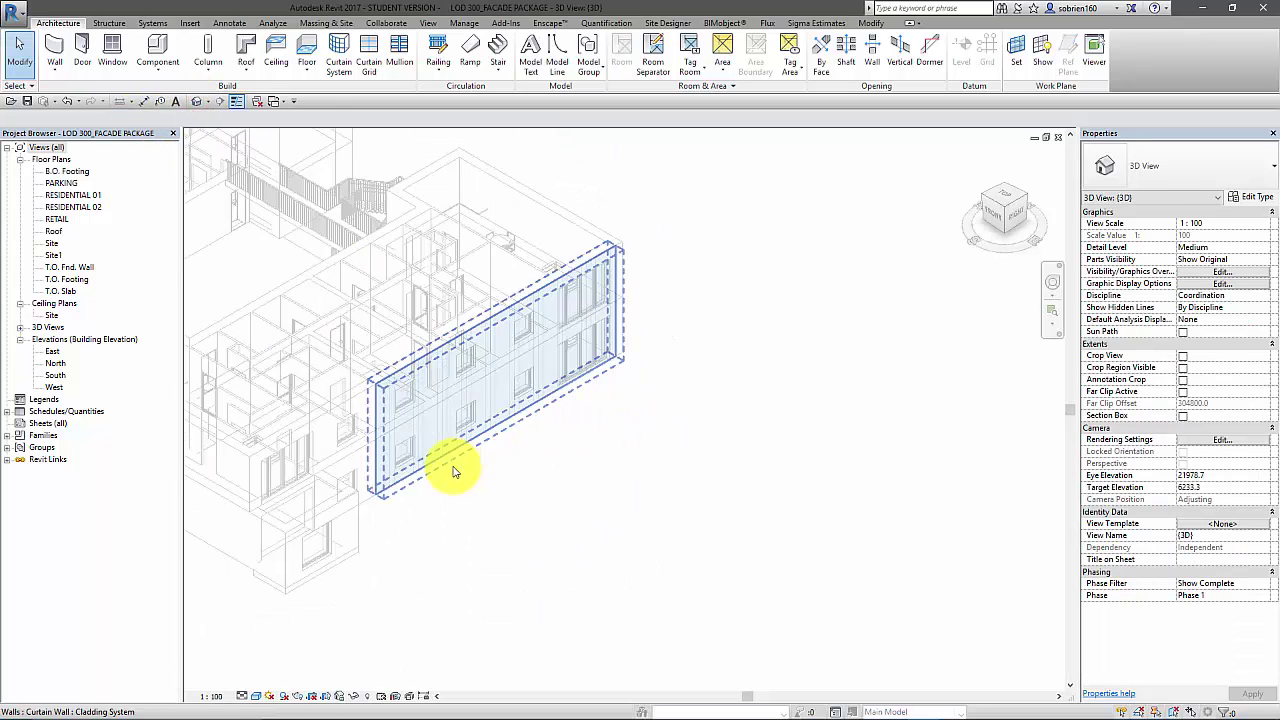
scroll(651, 534, "up", 3)
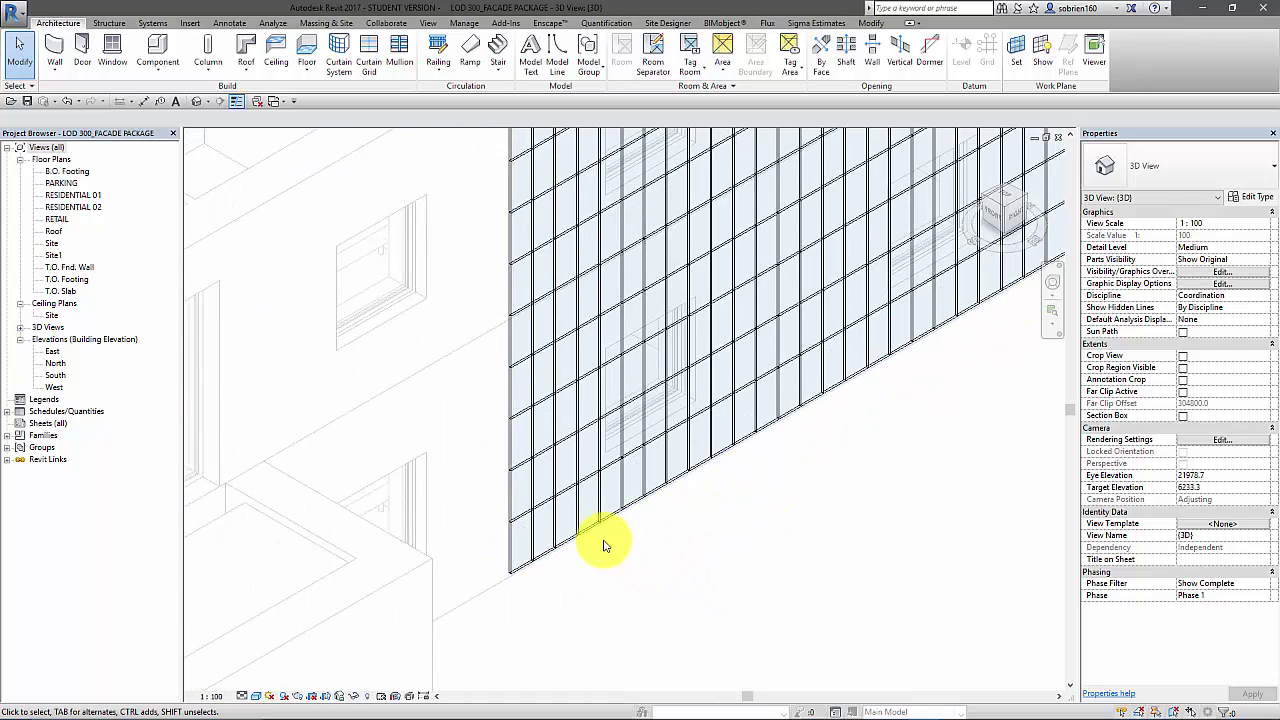
left_click(590, 576)
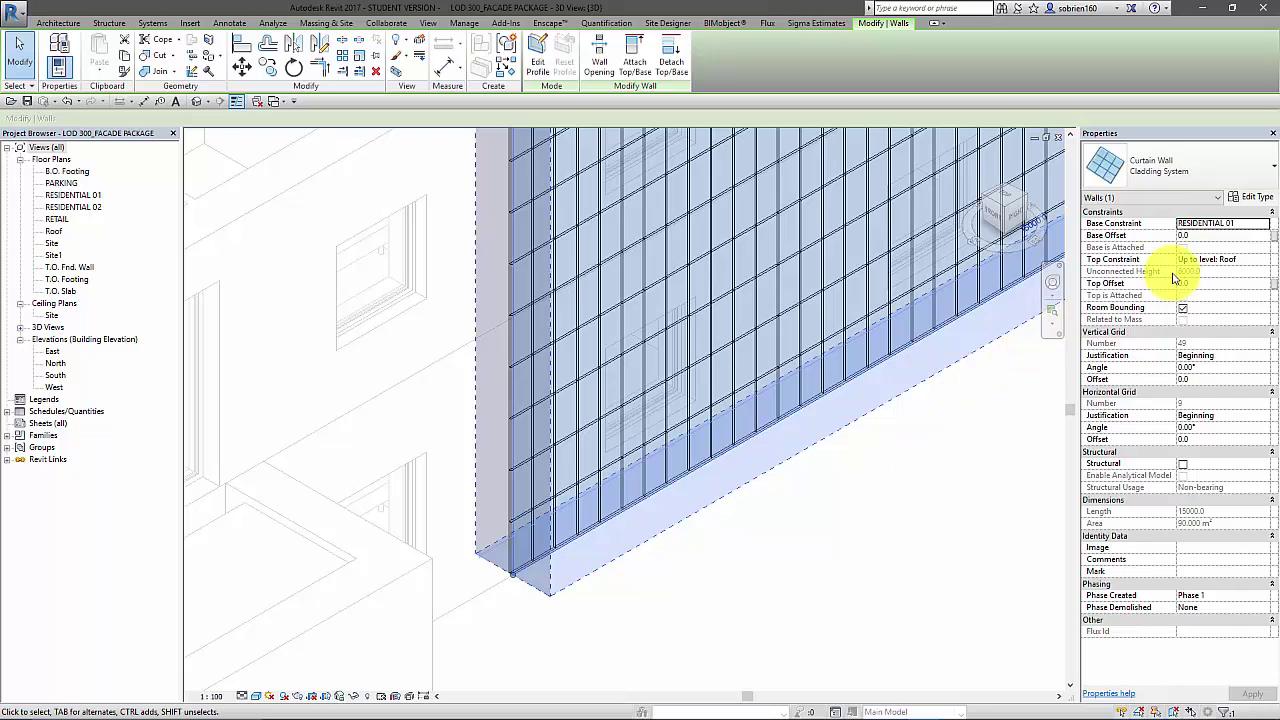
Step: Set the Cladding System wall type's Curtain Panel to 3j Panel : 3j Panel
left_click(1268, 170)
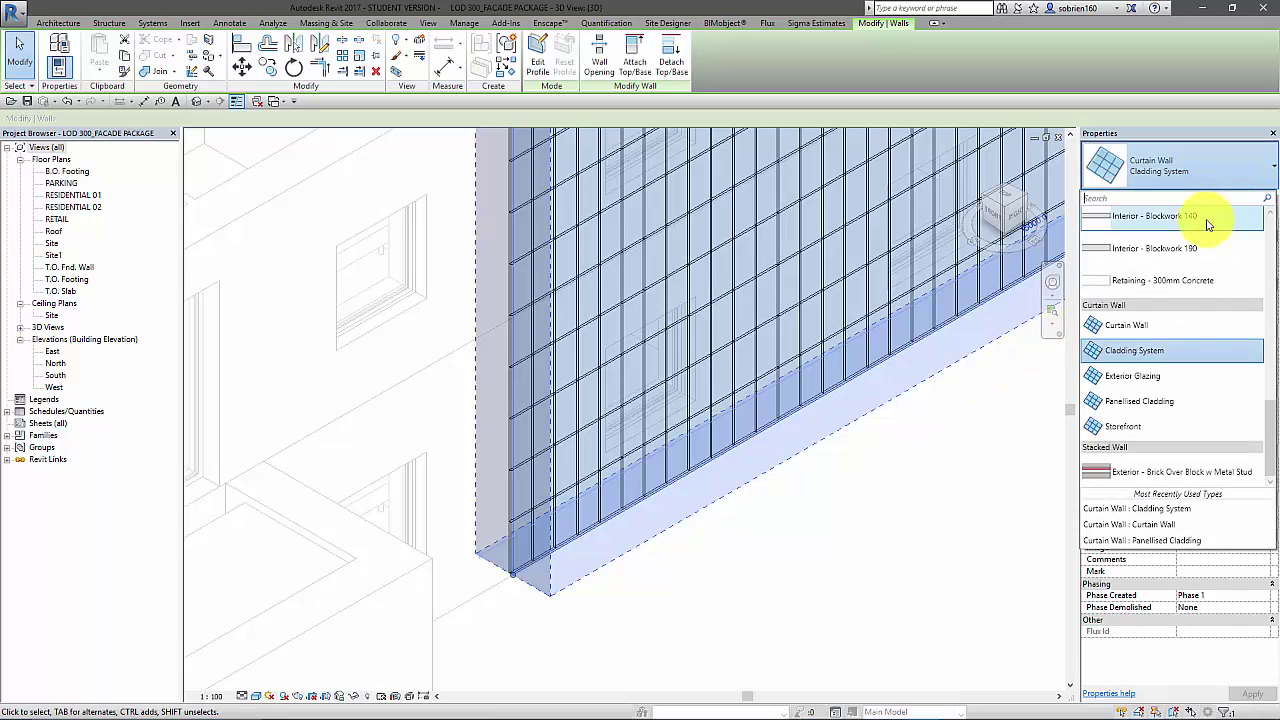
left_click(1051, 374)
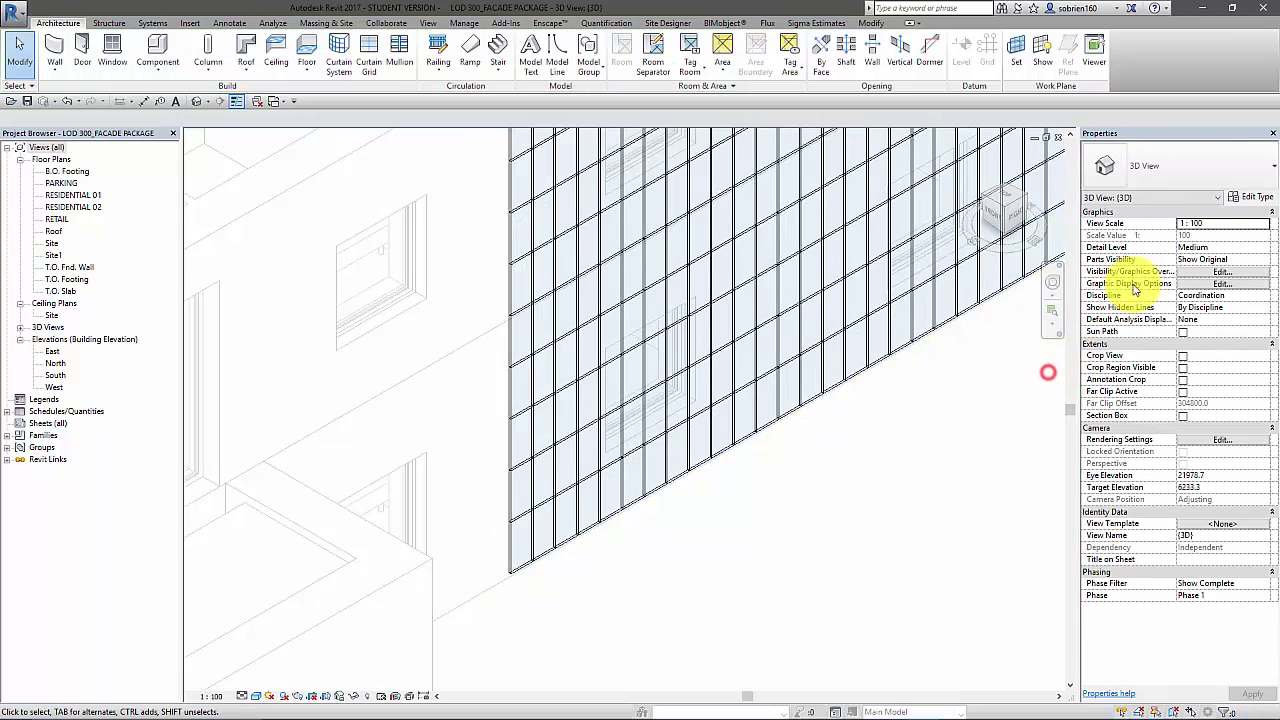
left_click(976, 305)
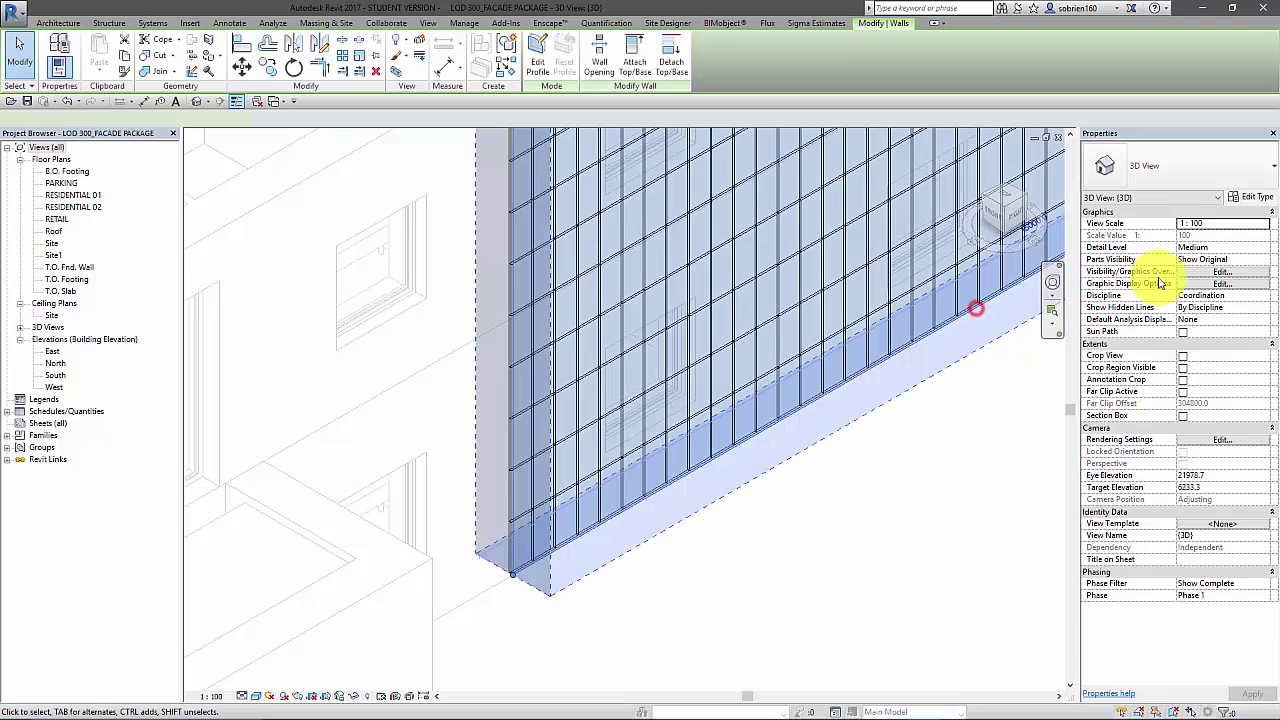
left_click(1257, 198)
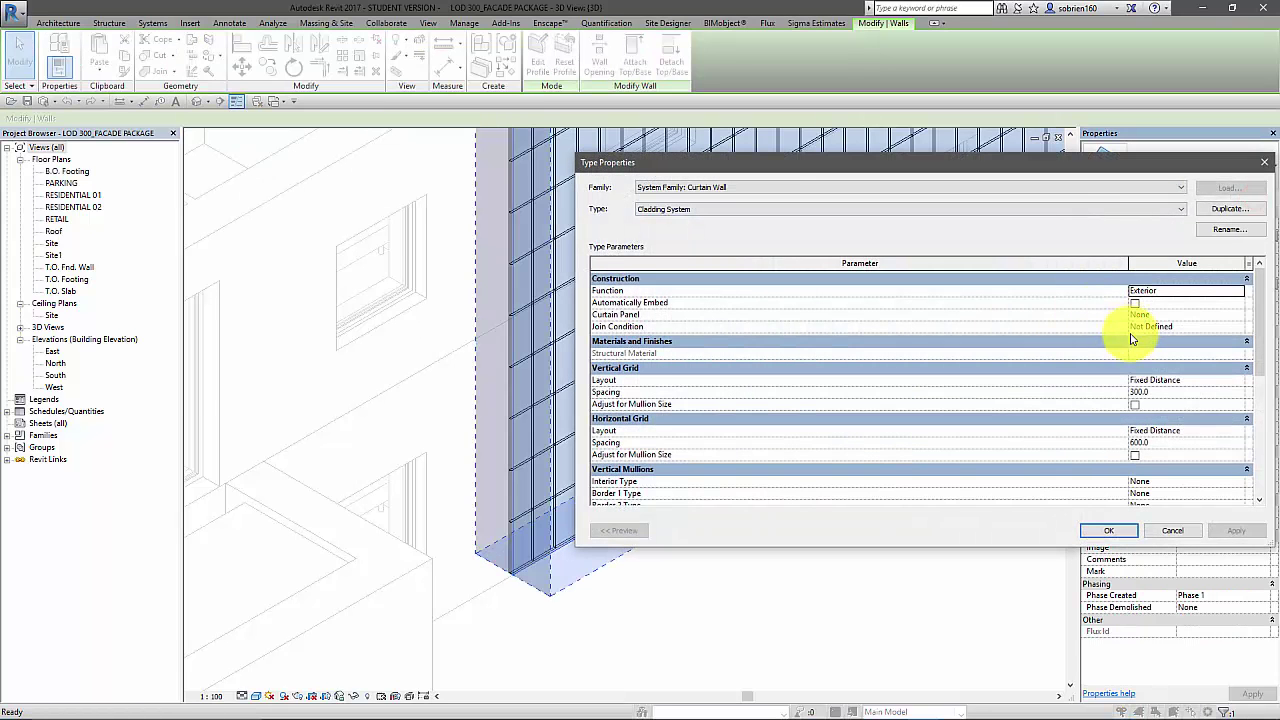
left_click(1240, 315)
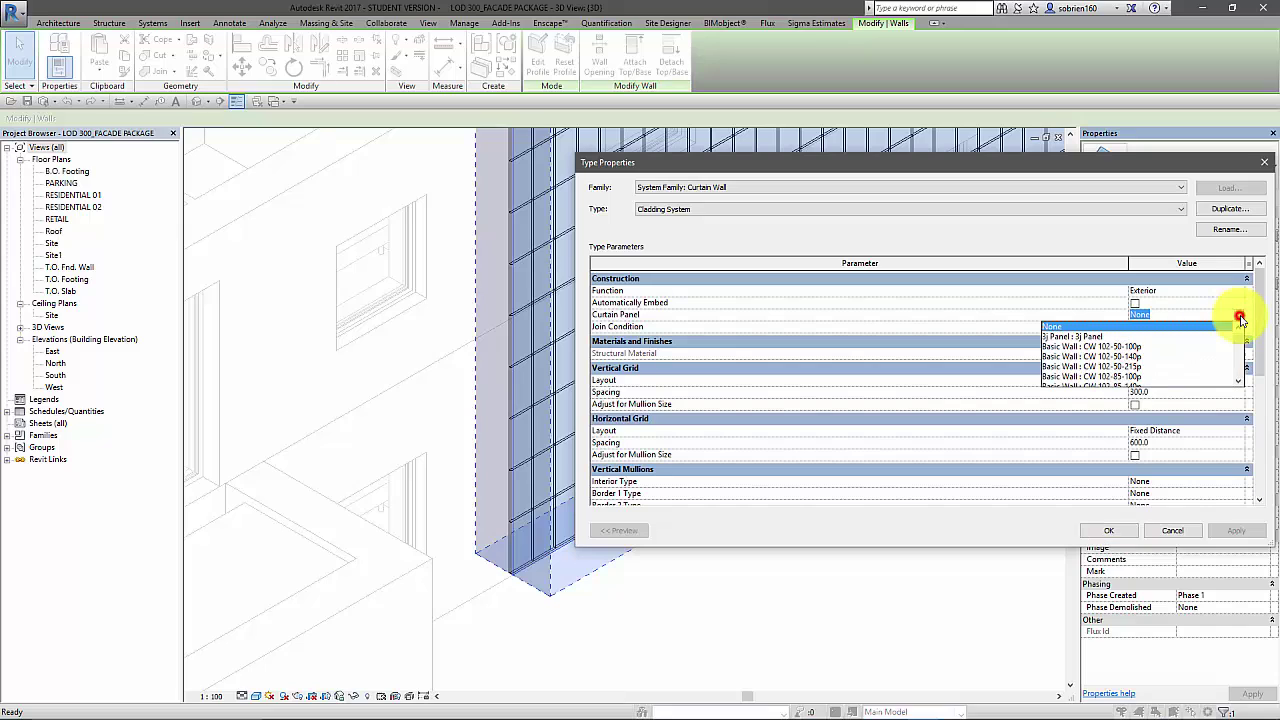
left_click(1094, 337)
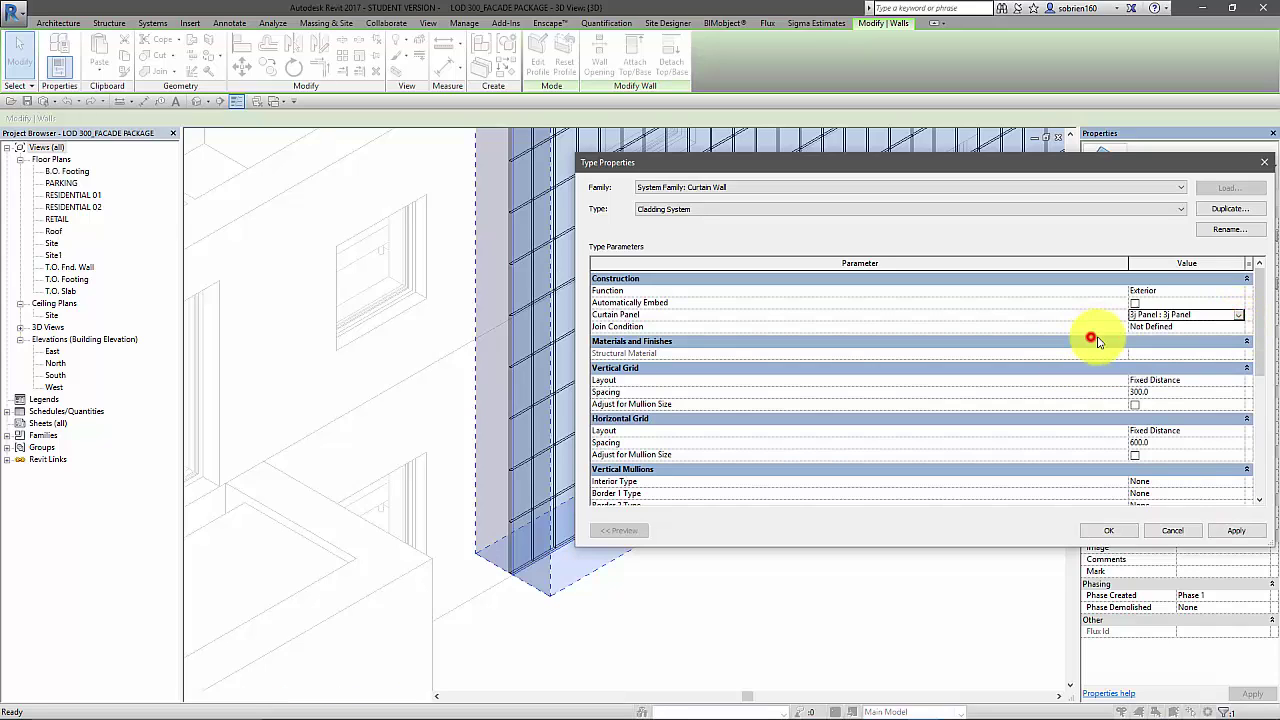
left_click(1216, 535)
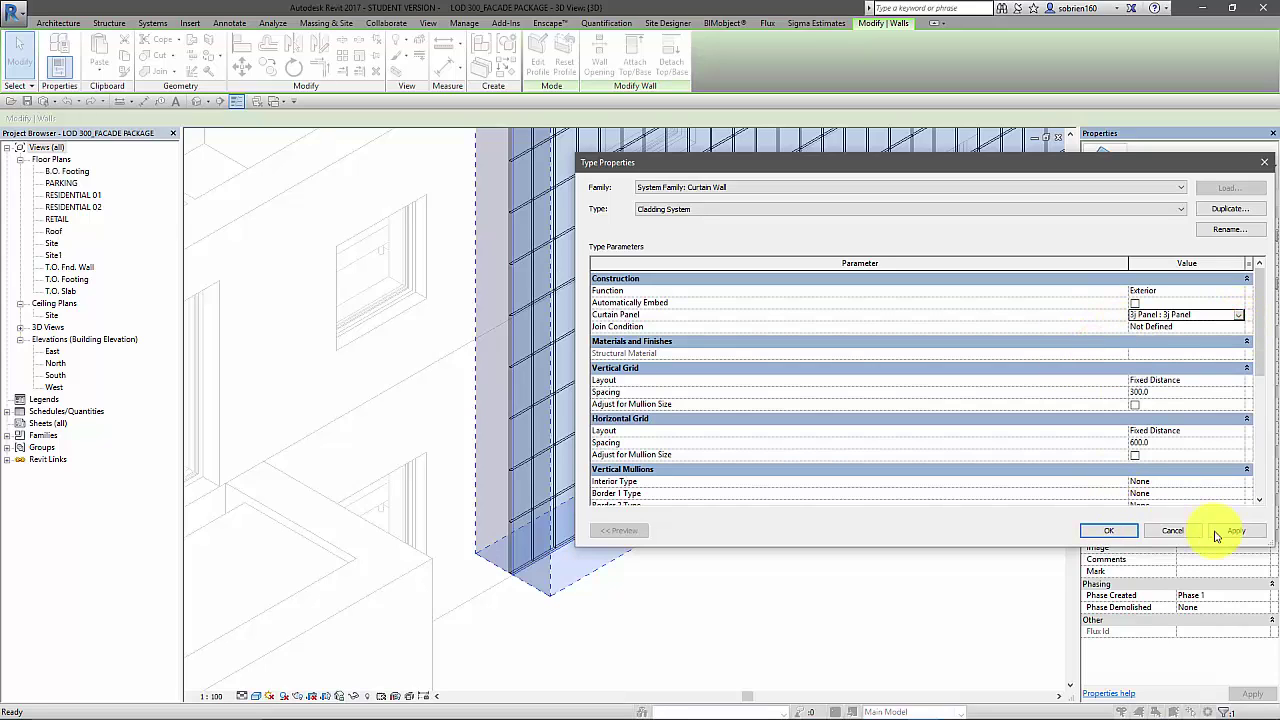
left_click(1108, 531)
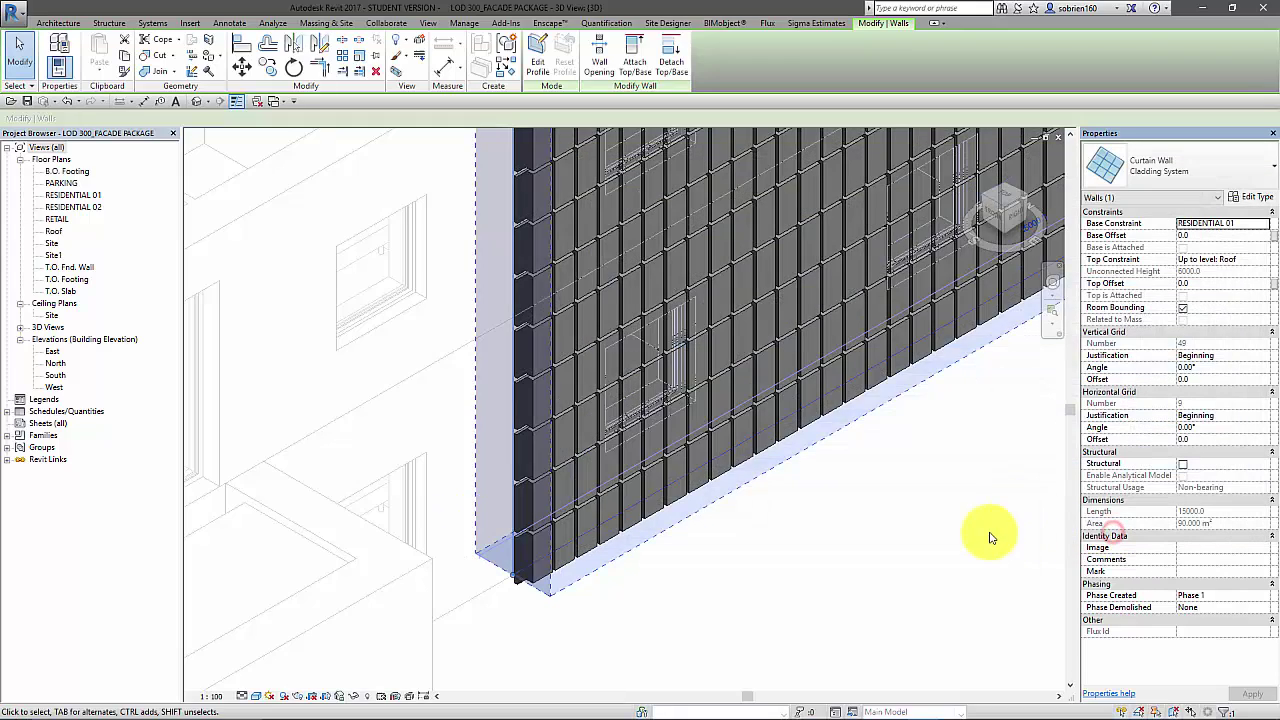
left_click(888, 537)
Step: Examine the 3j panels on the cladding wall from several angles, including the gaps between panels and the wall's lower end corner
scroll(826, 476, "up", 5)
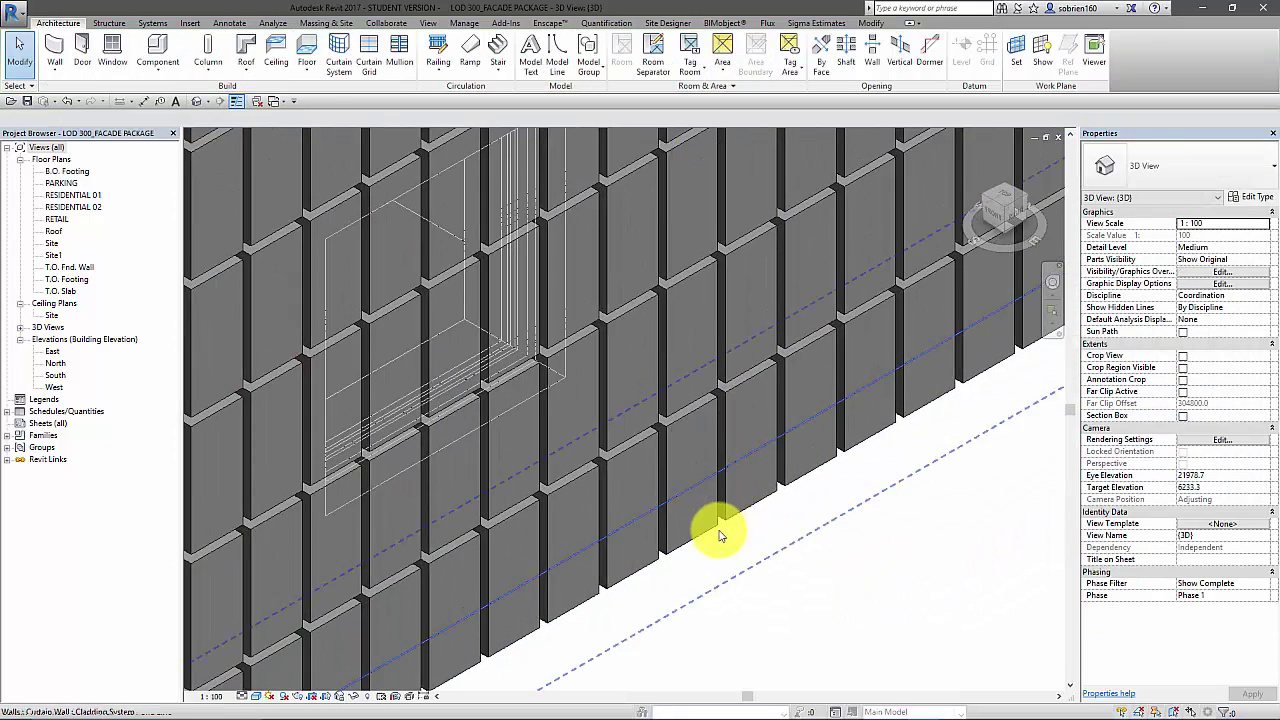
middle_click_drag(721, 530, 735, 492, "shift")
scroll(735, 492, "down", 1)
middle_click_drag(623, 456, 690, 452, "shift")
middle_click_drag(771, 397, 643, 500)
scroll(643, 500, "down", 3)
middle_click_drag(688, 460, 630, 435, "shift")
scroll(777, 320, "up", 3)
scroll(640, 420, "down", 3)
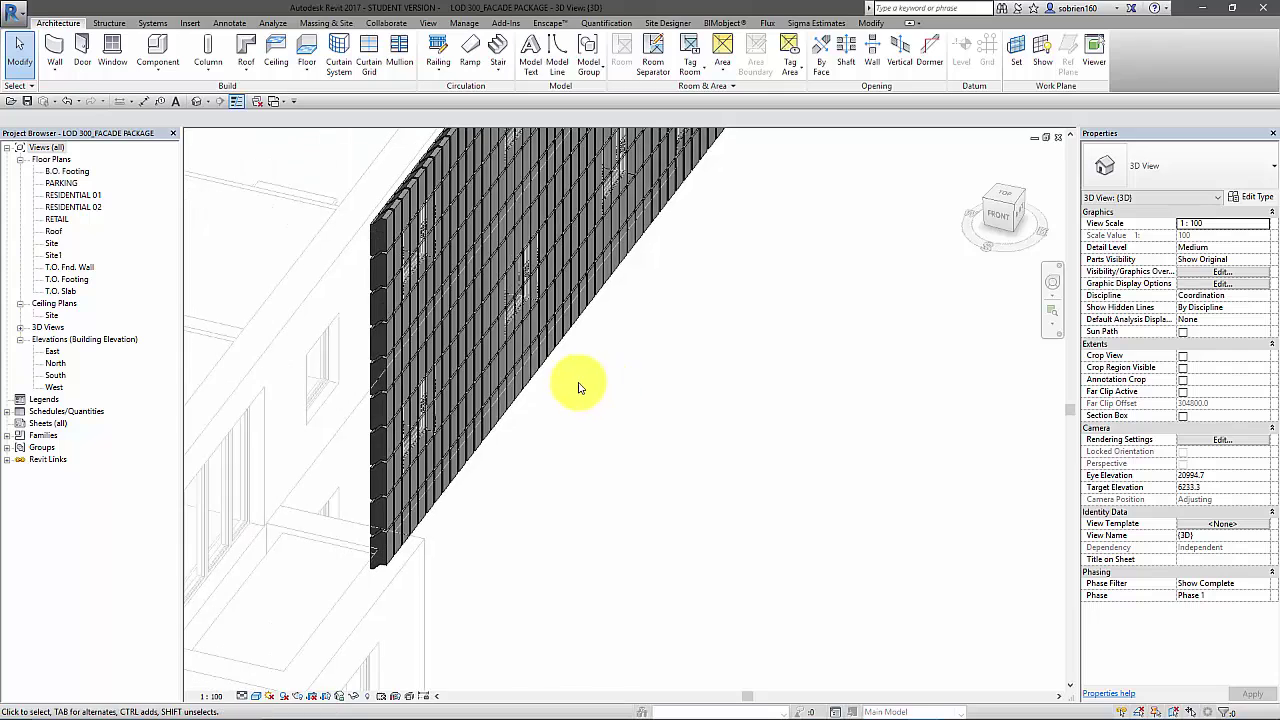
scroll(521, 463, "up", 4)
middle_click_drag(513, 553, 614, 586)
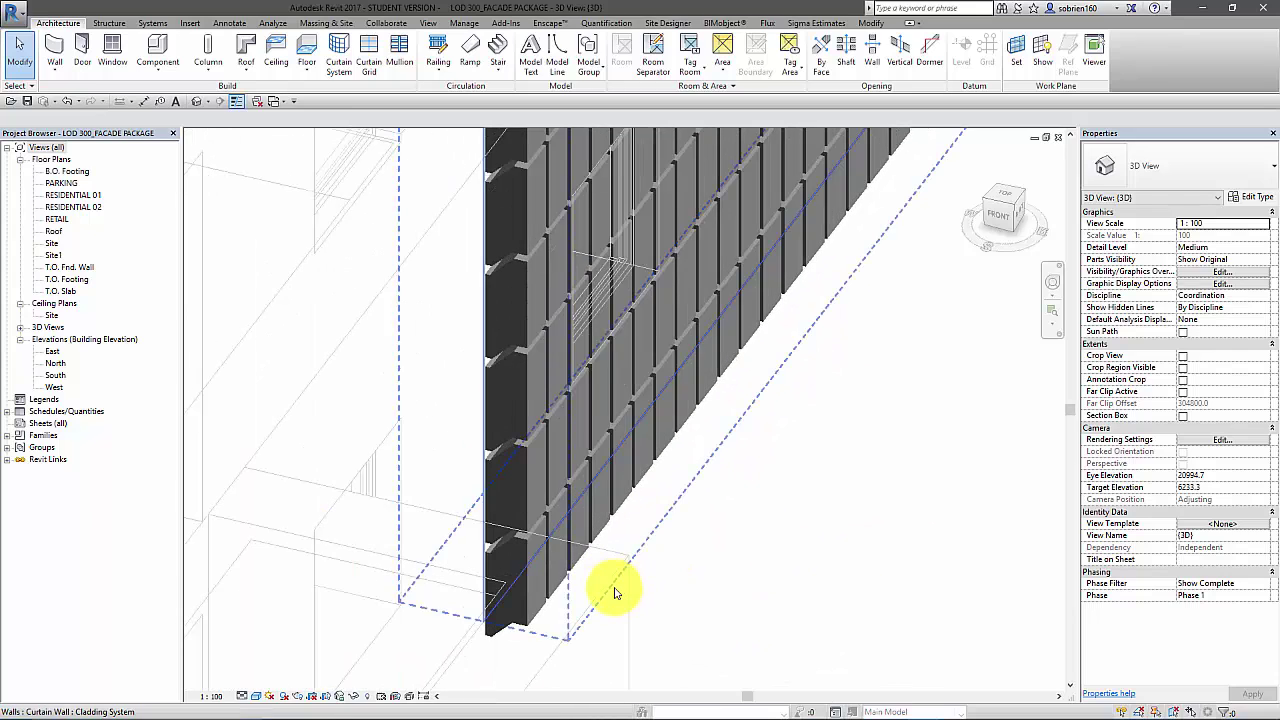
scroll(609, 586, "up", 5)
scroll(621, 585, "down", 4)
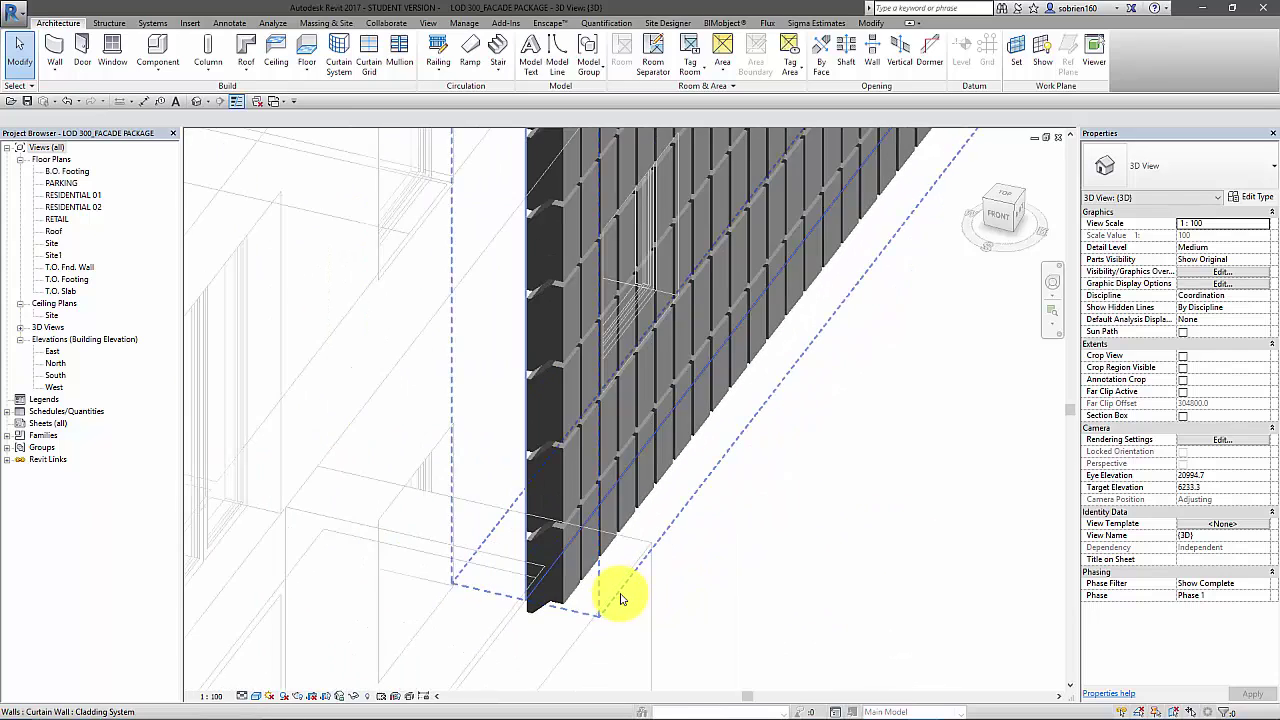
left_click(623, 593)
middle_click_drag(623, 593, 678, 551)
scroll(665, 500, "down", 3)
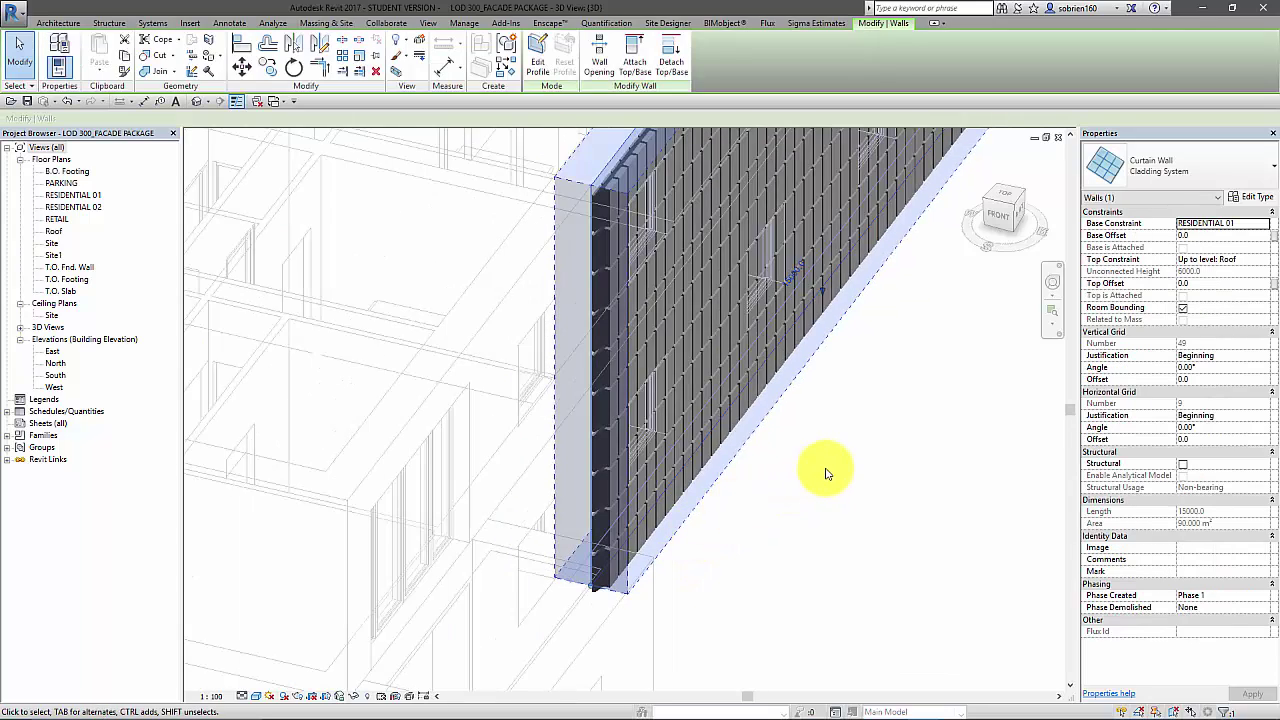
left_click(729, 523)
Step: Set the Assembly Tolerance of the 3j Panel type to 5 through one of the wall's panels
scroll(644, 514, "up", 4)
scroll(575, 512, "up", 2)
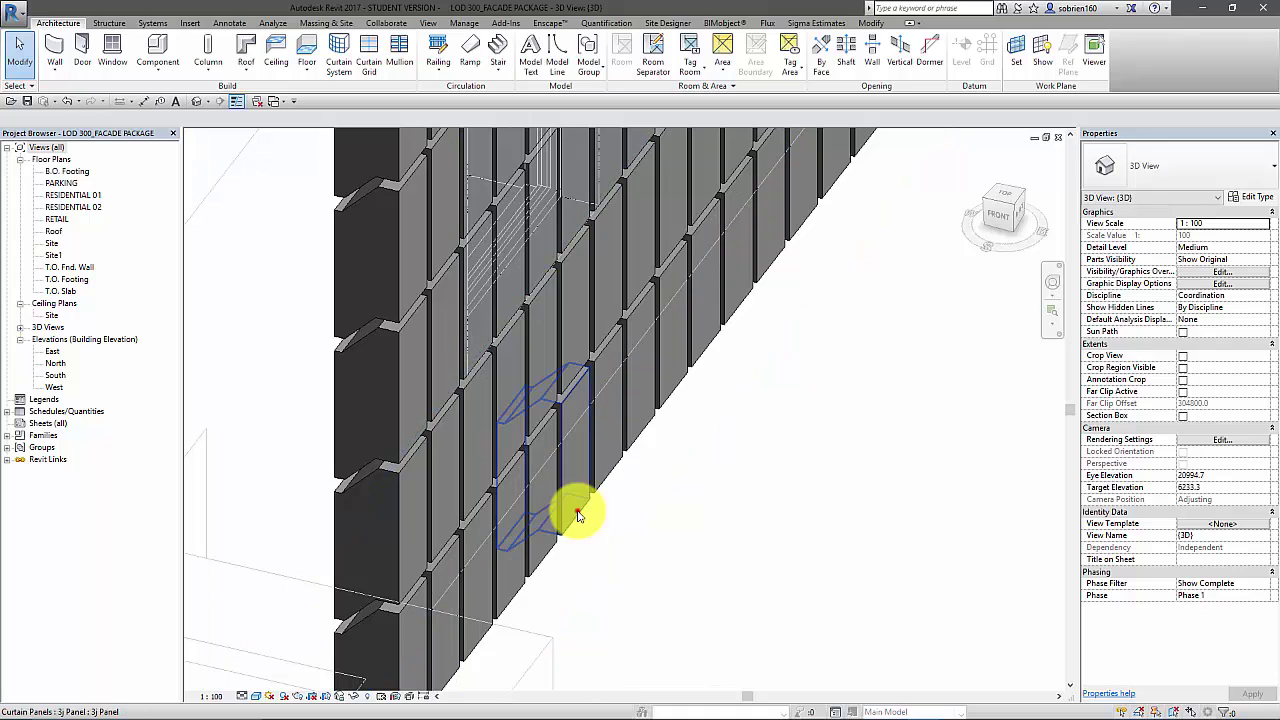
left_click(573, 510)
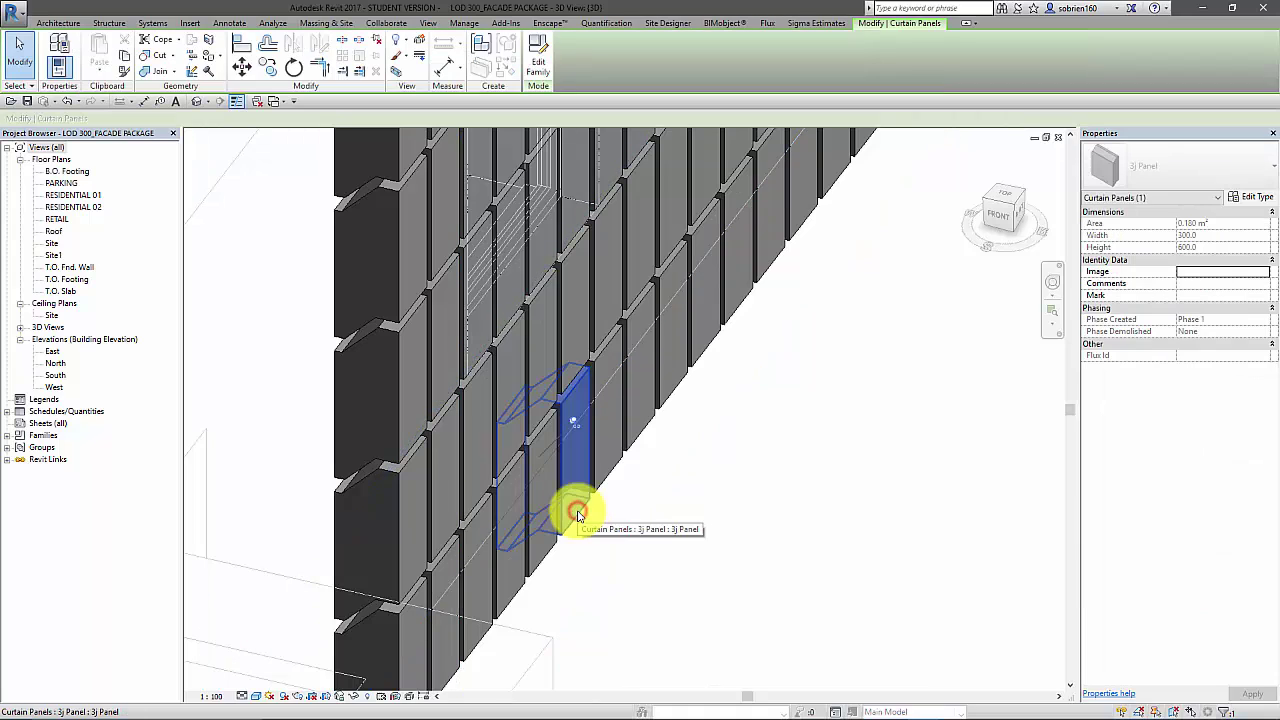
left_click(1250, 197)
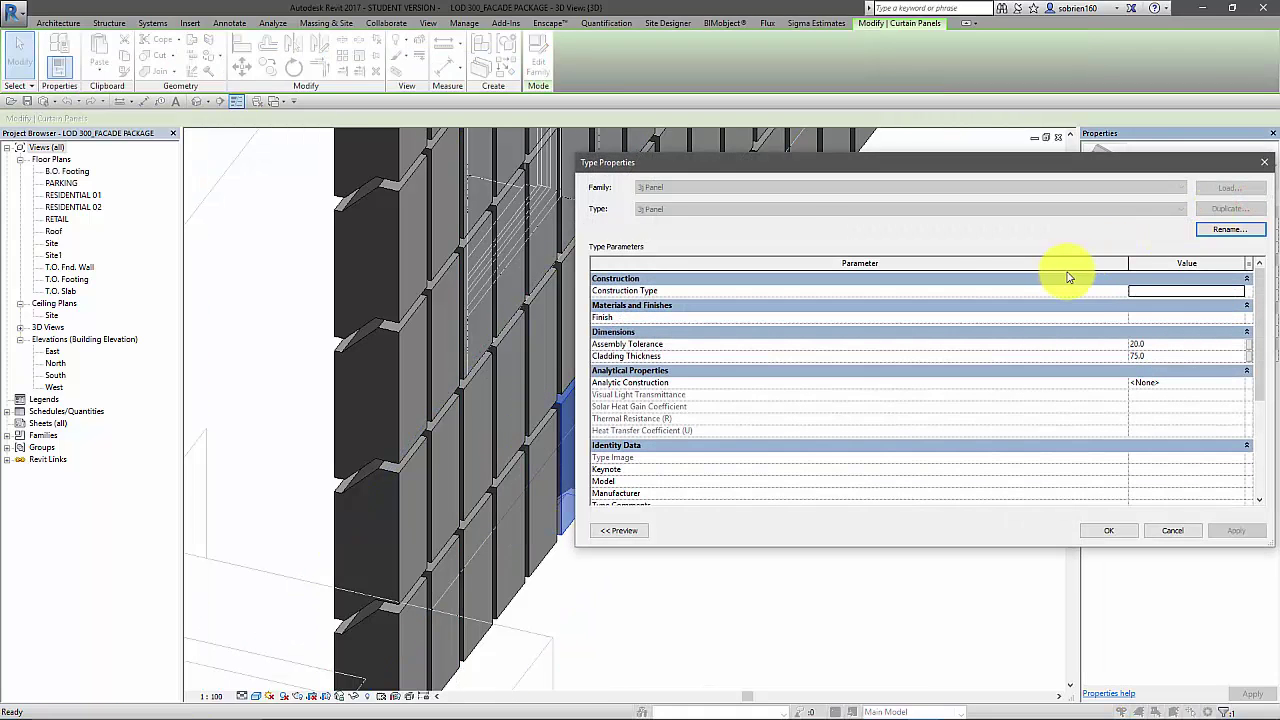
left_click(1158, 342)
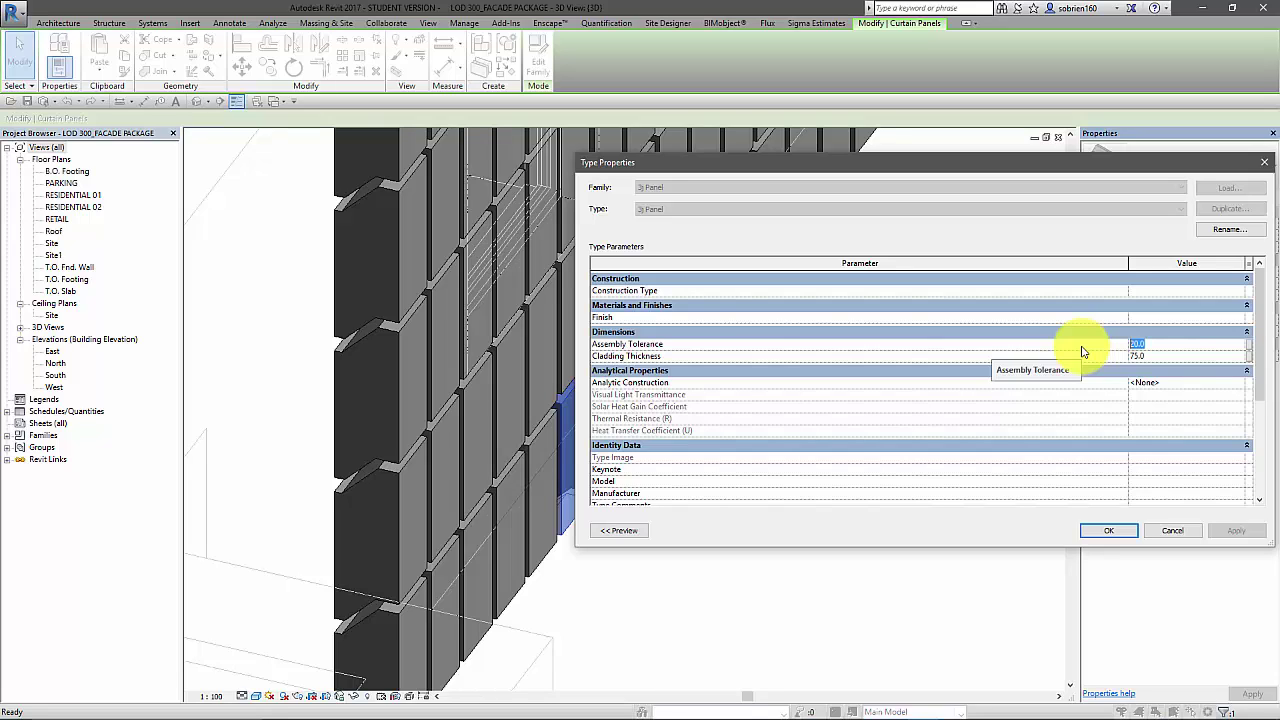
type("5")
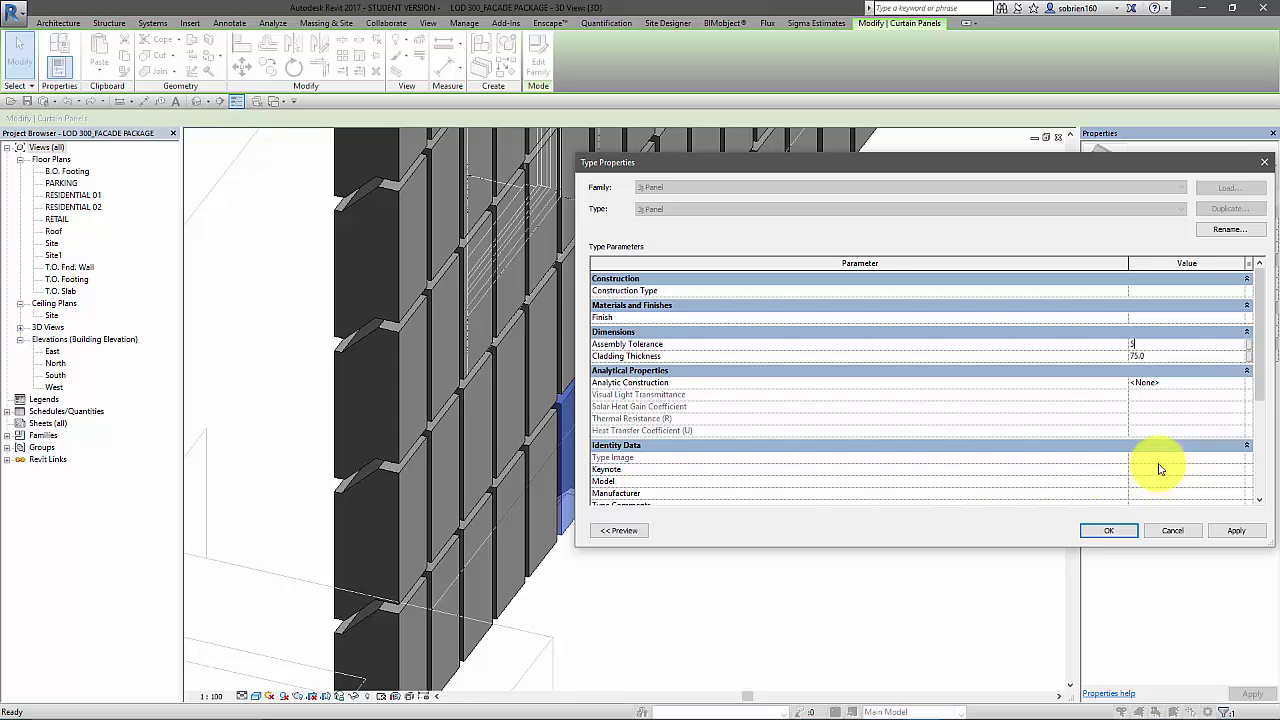
left_click(1232, 530)
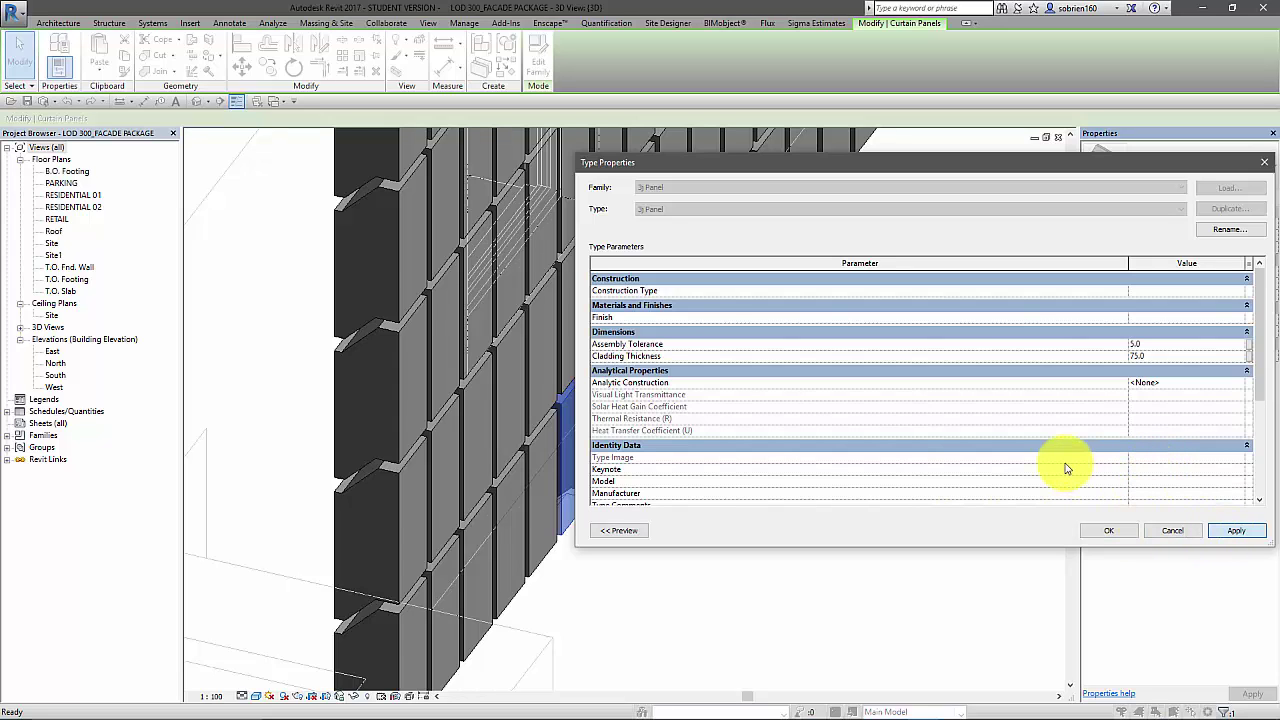
left_click(1112, 532)
left_click(925, 515)
Step: Hide the linked LOD 200 building model in the 3D view so only the cladding wall is displayed
scroll(882, 514, "down", 2)
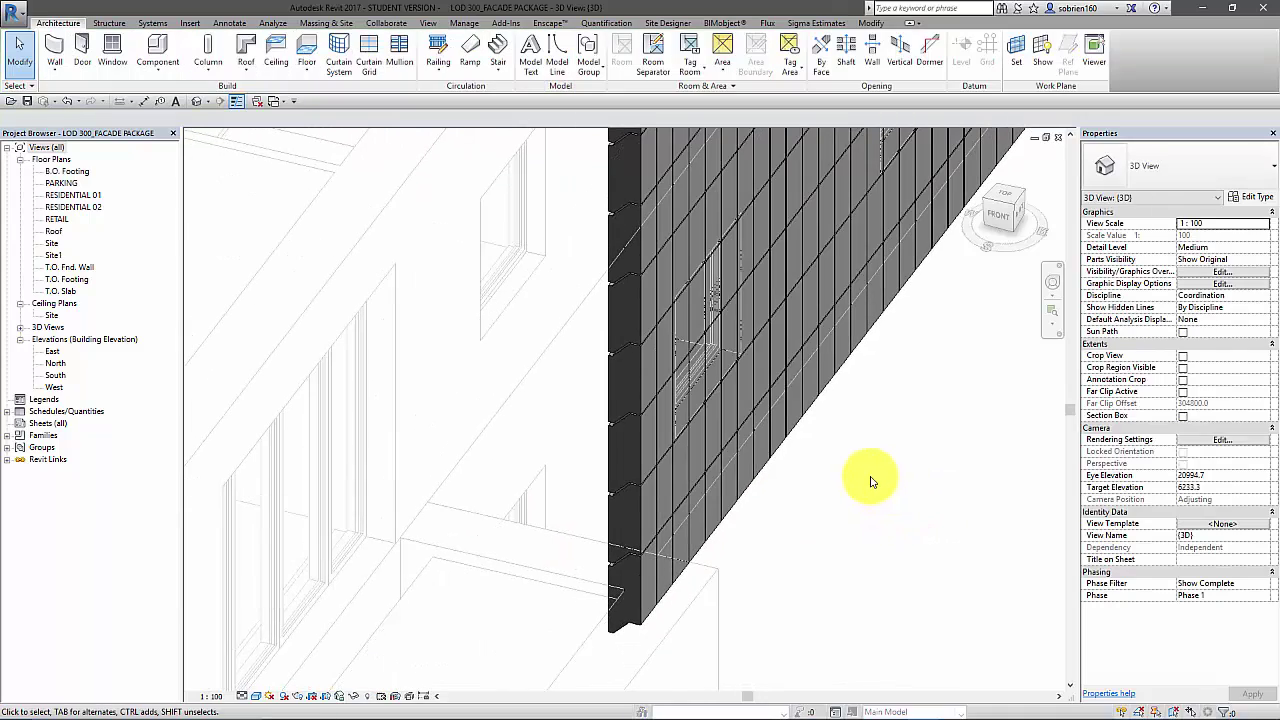
scroll(830, 505, "up", 1)
scroll(740, 570, "down", 1)
left_click(652, 621)
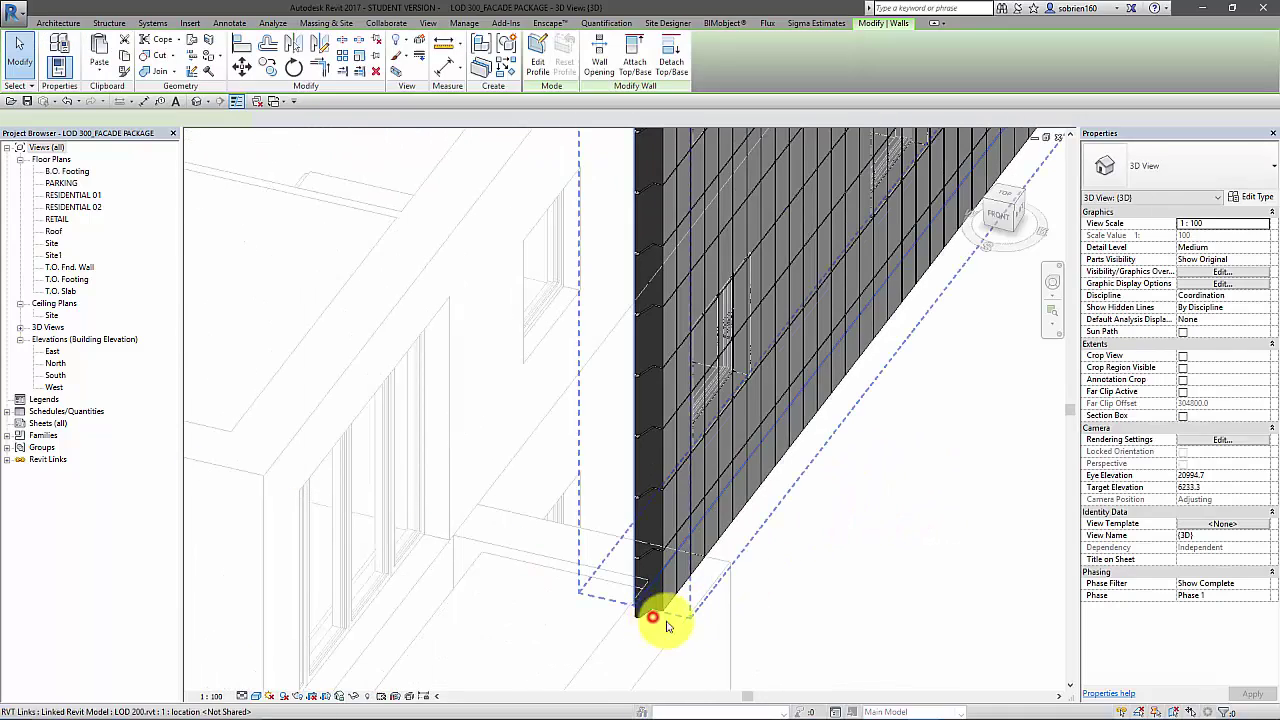
middle_click_drag(652, 621, 955, 580, "shift")
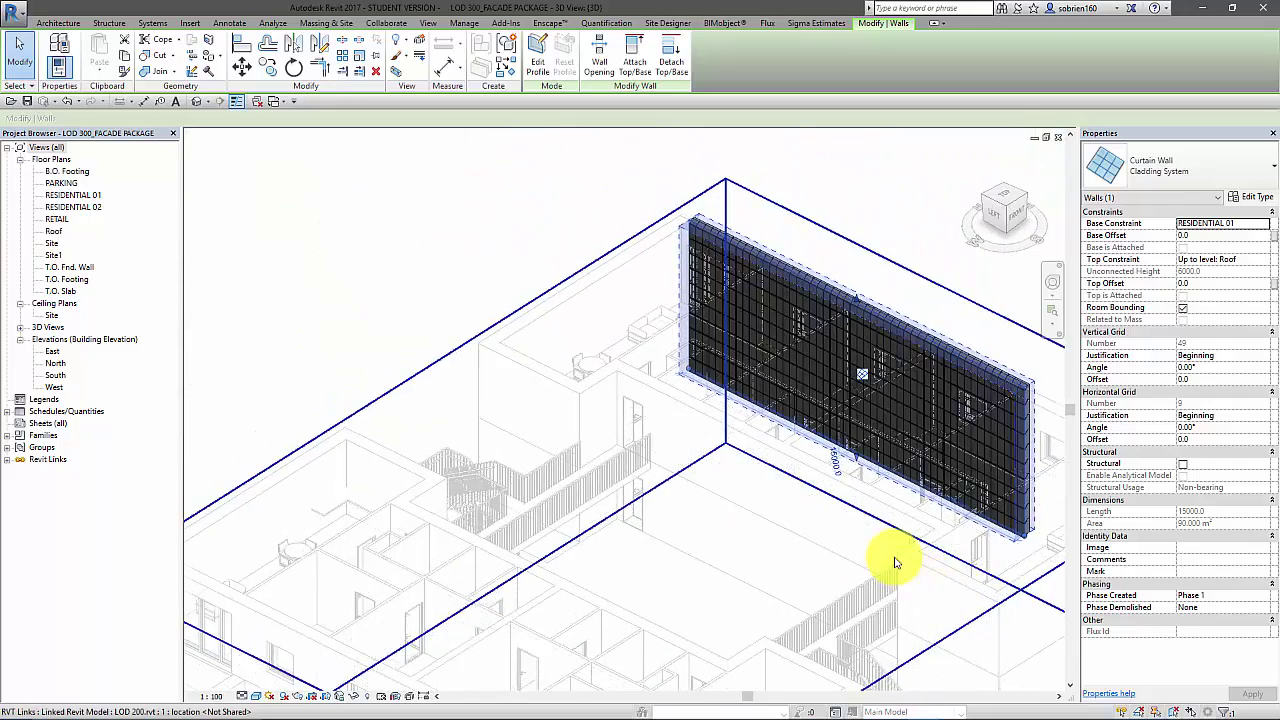
scroll(900, 560, "down", 2)
key("Escape")
left_click(890, 583)
right_click(890, 583)
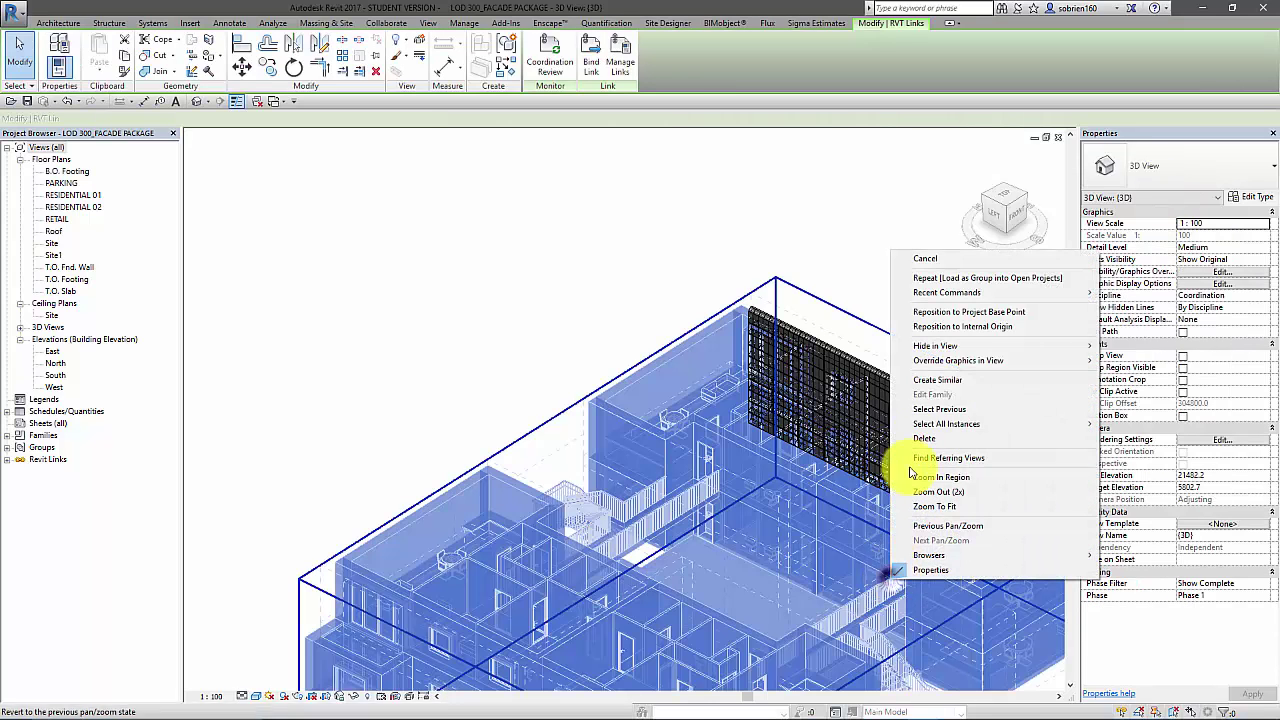
mouse_move(908, 346)
left_click(837, 346)
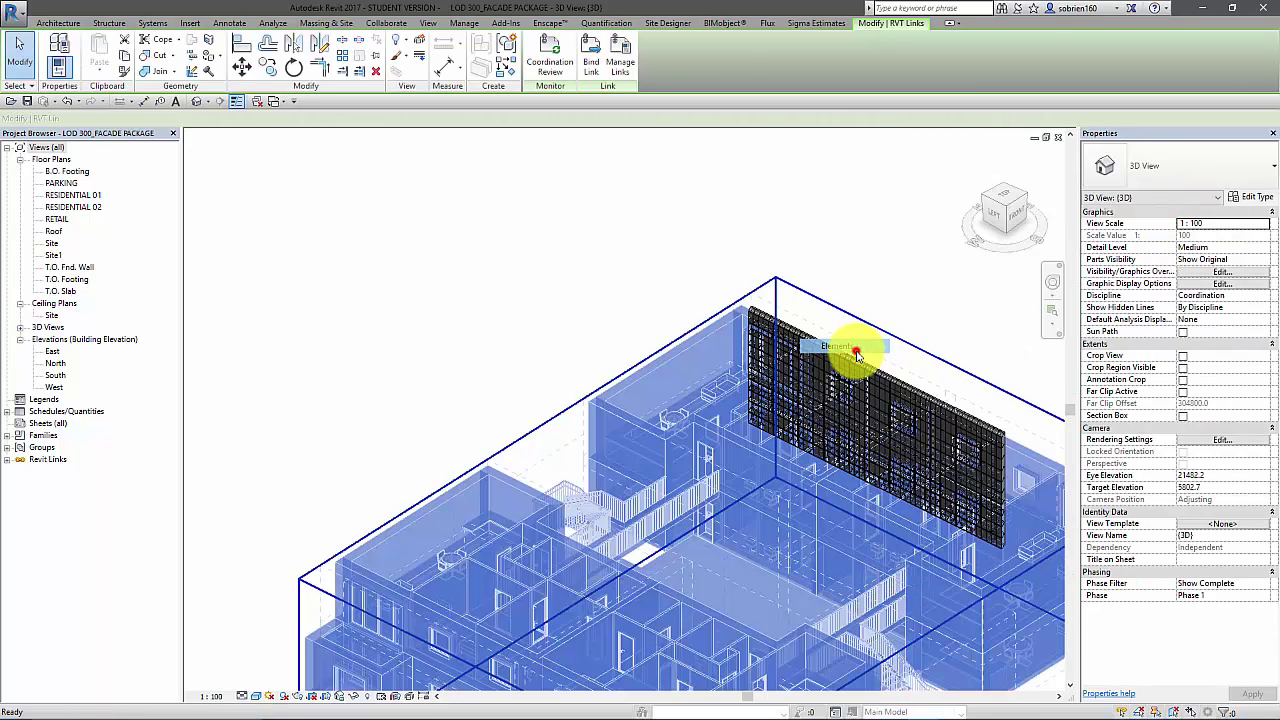
left_click(629, 300)
Step: Show a close-up of the cladding wall's end in the Hidden Line visual style with shadows turned on
middle_click_drag(720, 463, 1012, 421, "shift")
scroll(814, 500, "up", 6)
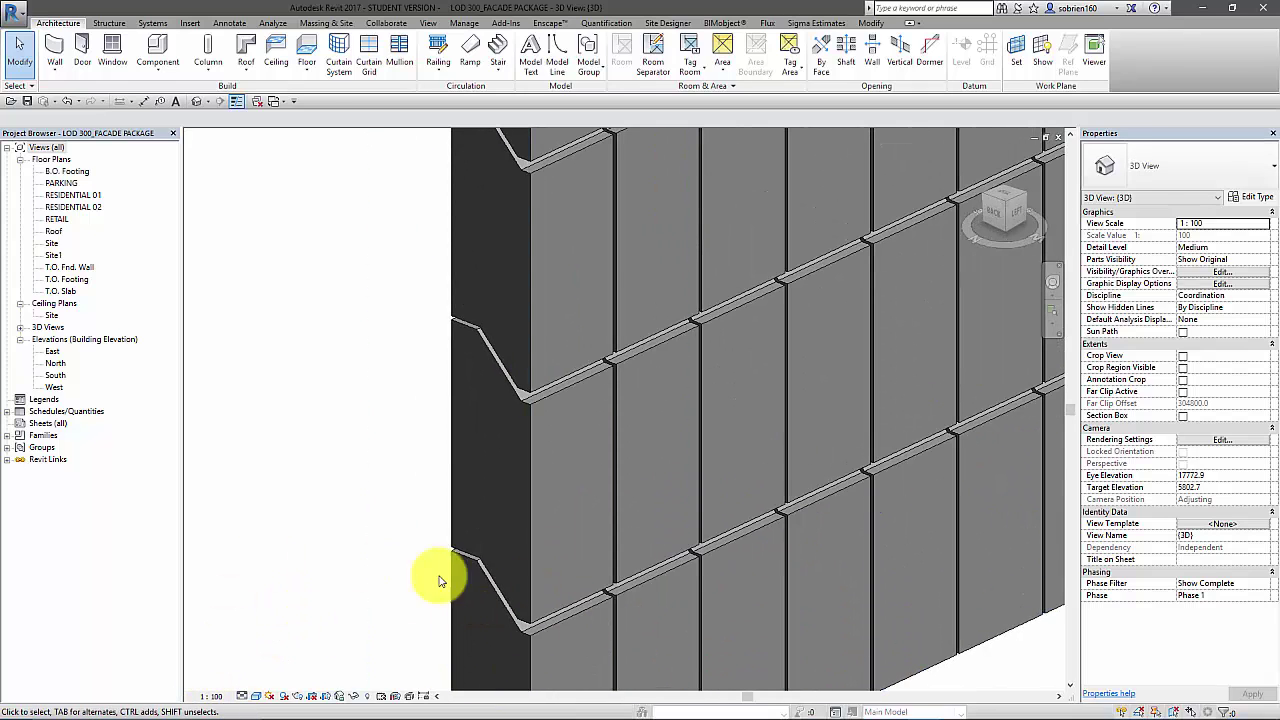
left_click(252, 697)
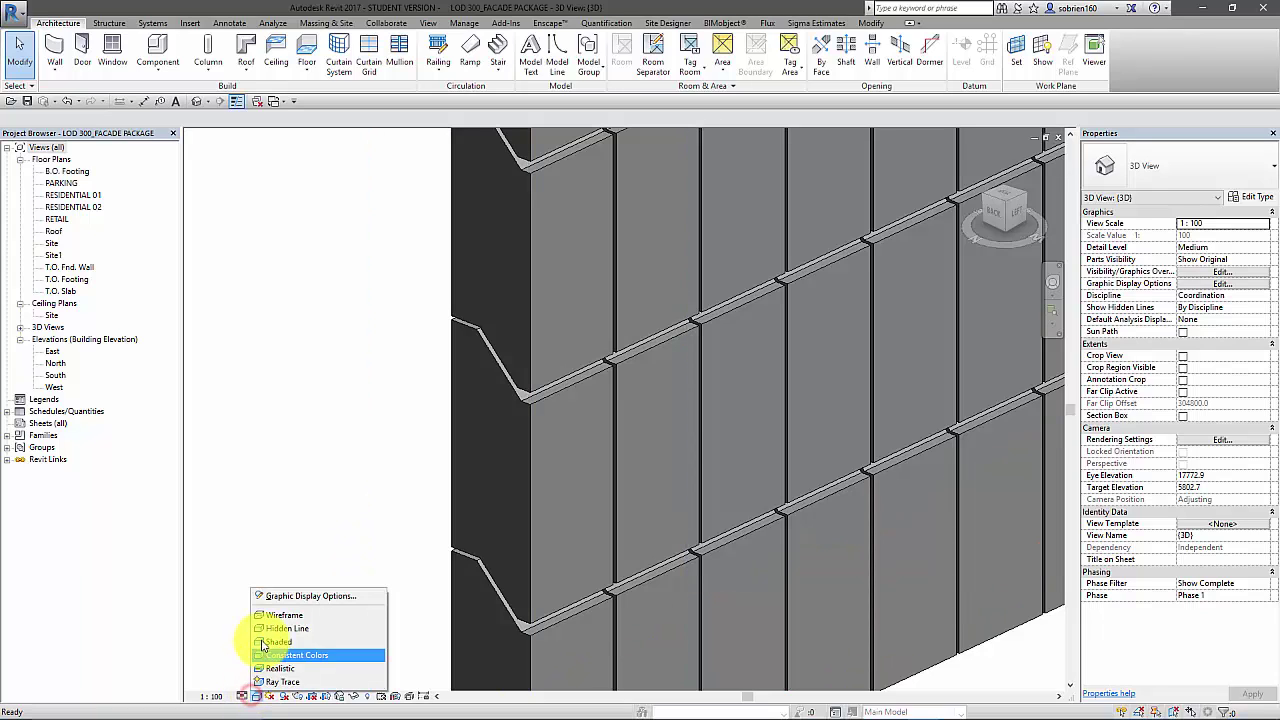
left_click(268, 637)
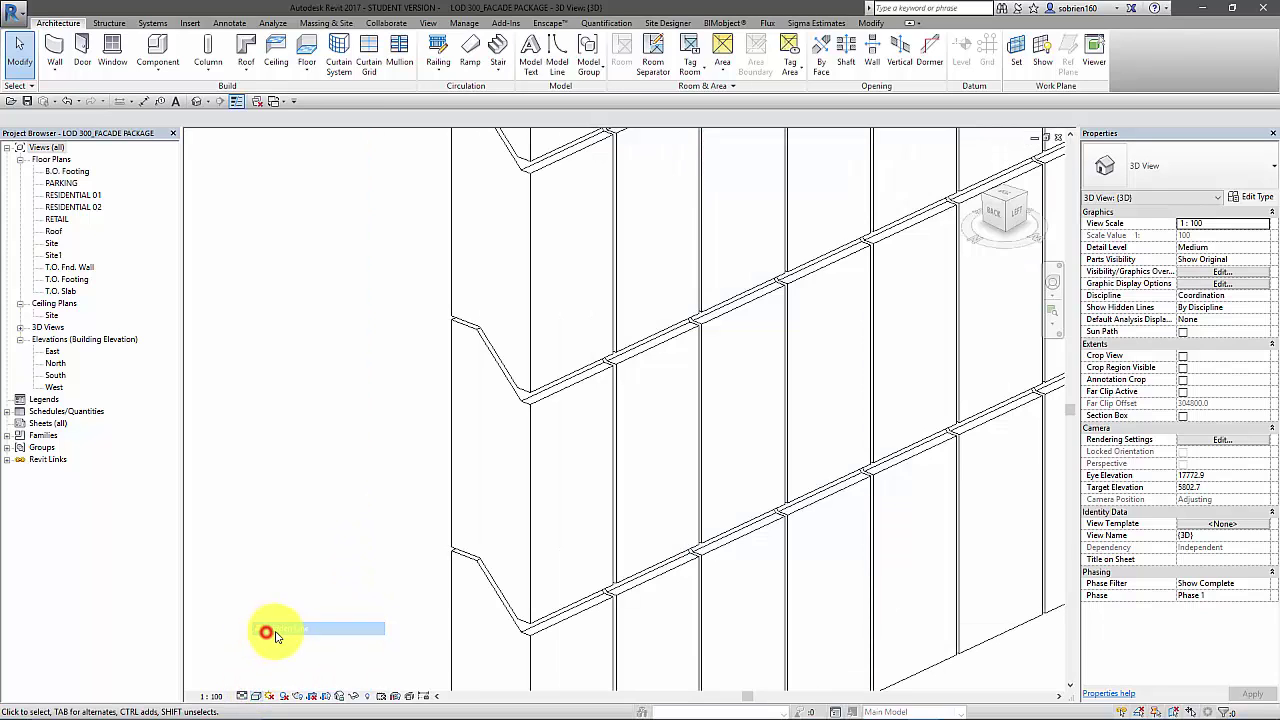
left_click(283, 695)
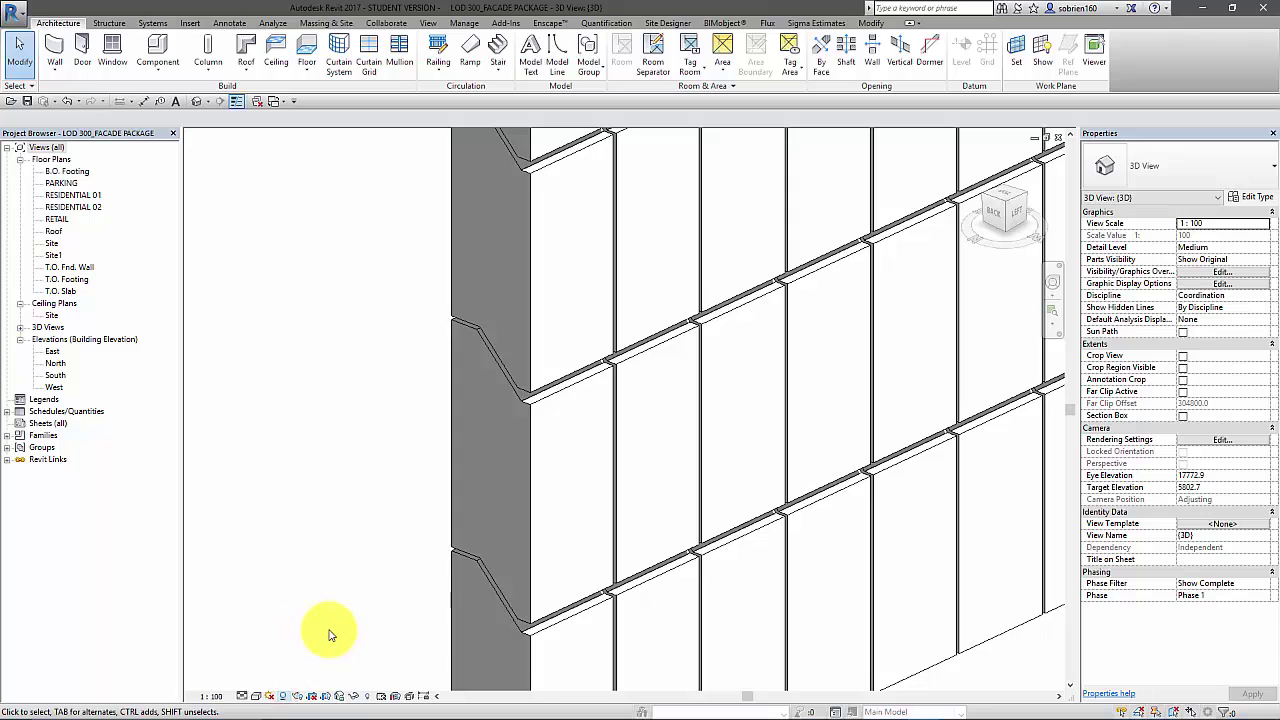
Step: Remove one segment of a vertical curtain grid line between two neighbouring panels in the cladding wall
scroll(766, 566, "up", 2)
mouse_move(766, 566)
middle_mouse_down()
mouse_move(714, 522)
mouse_move(591, 506)
mouse_move(598, 498)
middle_mouse_up()
scroll(598, 498, "down", 6)
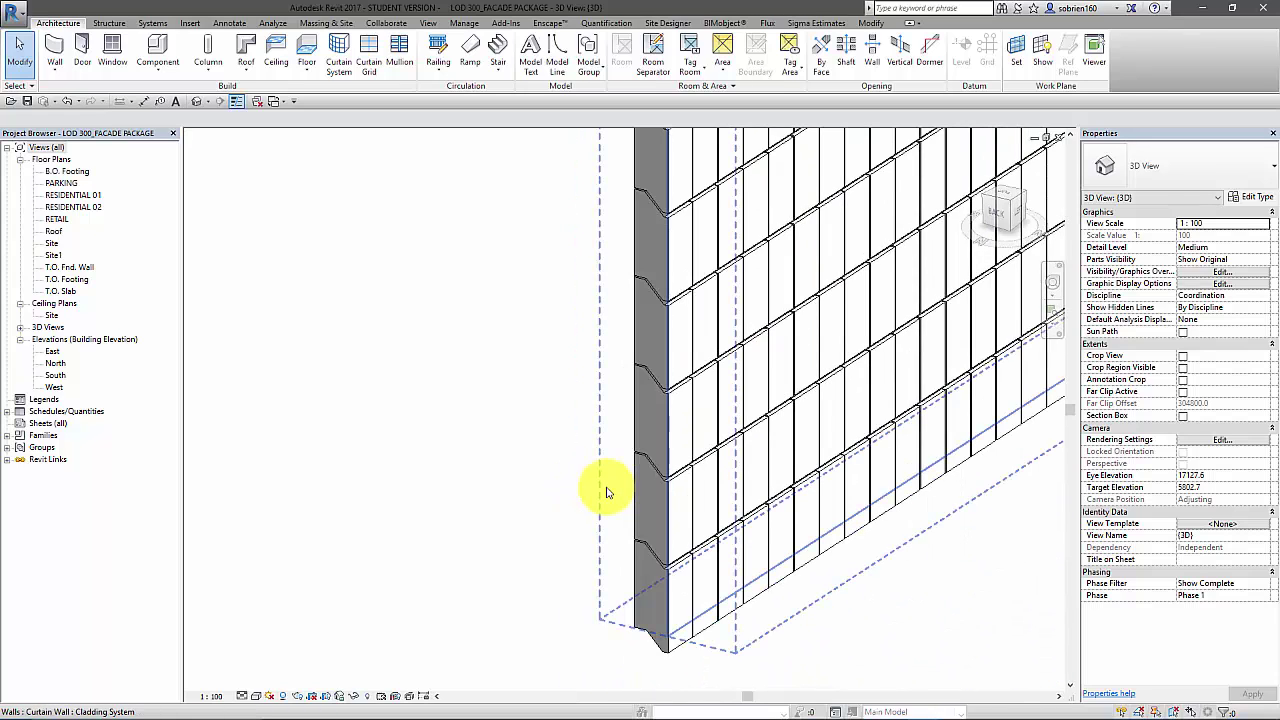
scroll(766, 363, "down", 2)
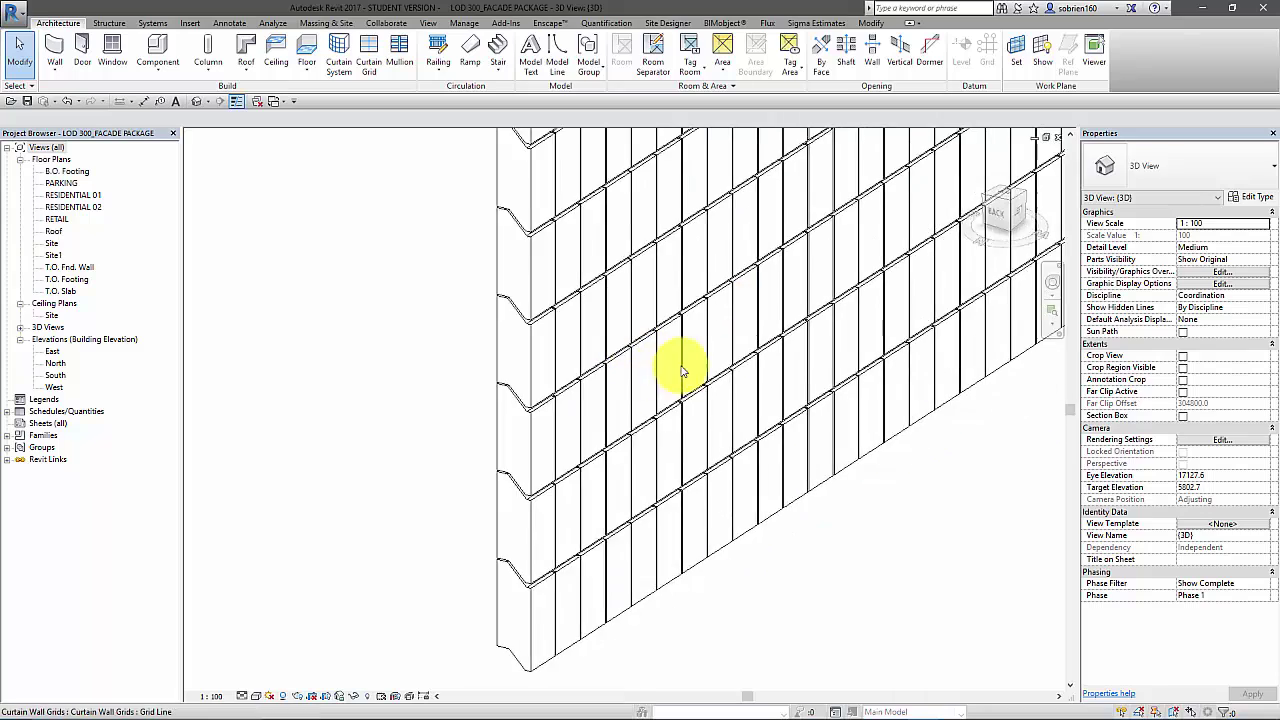
middle_click_drag(766, 363, 700, 334)
scroll(700, 323, "up", 3)
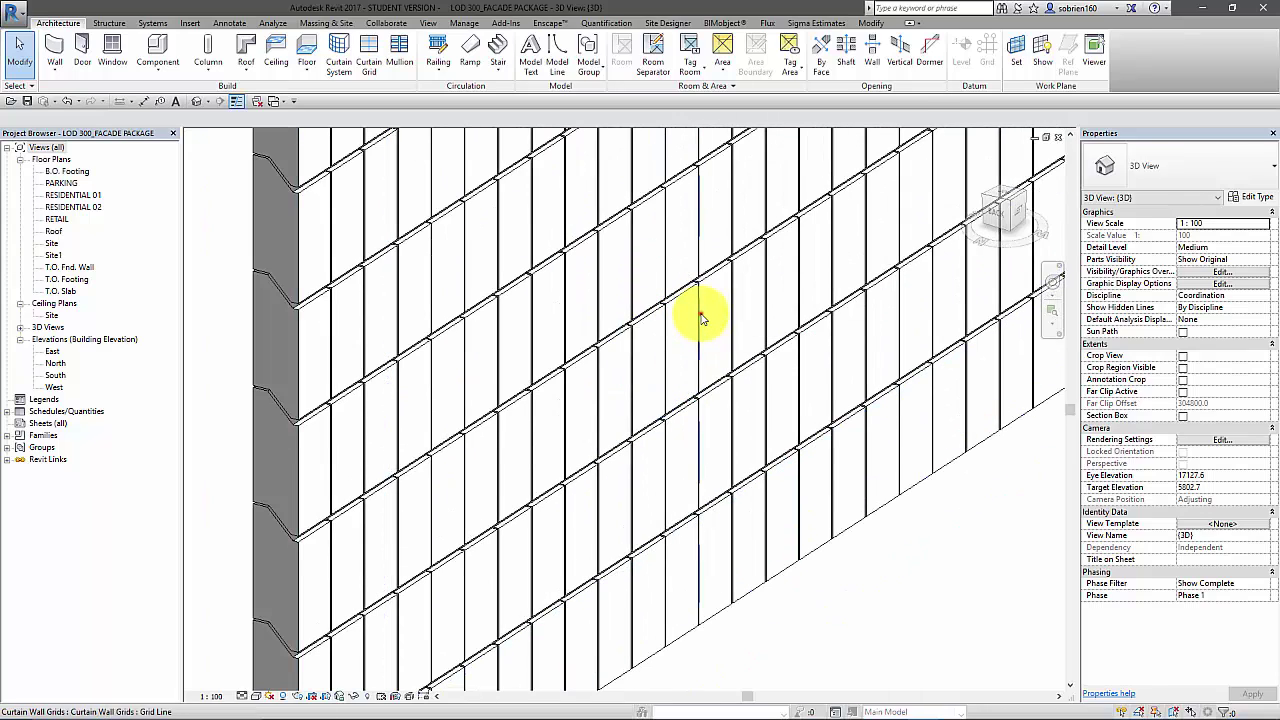
left_click(700, 318)
left_click(549, 58)
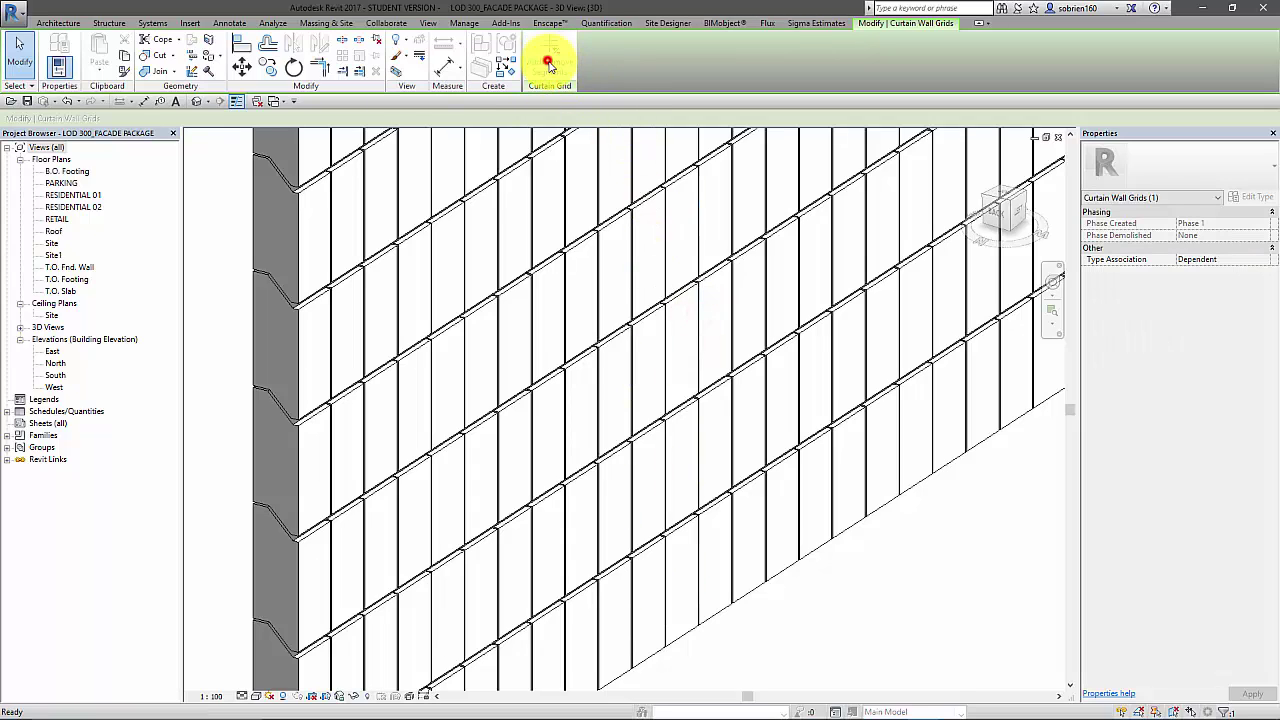
left_click(698, 337)
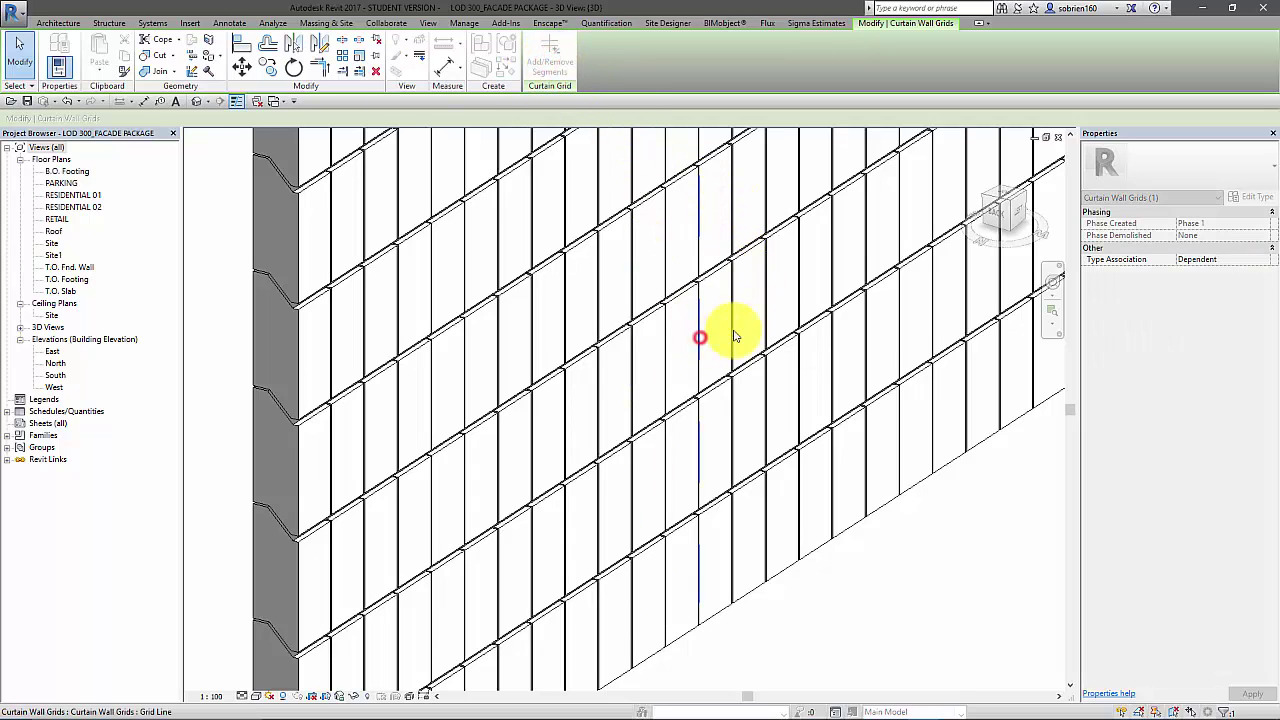
key("Escape")
key("Escape")
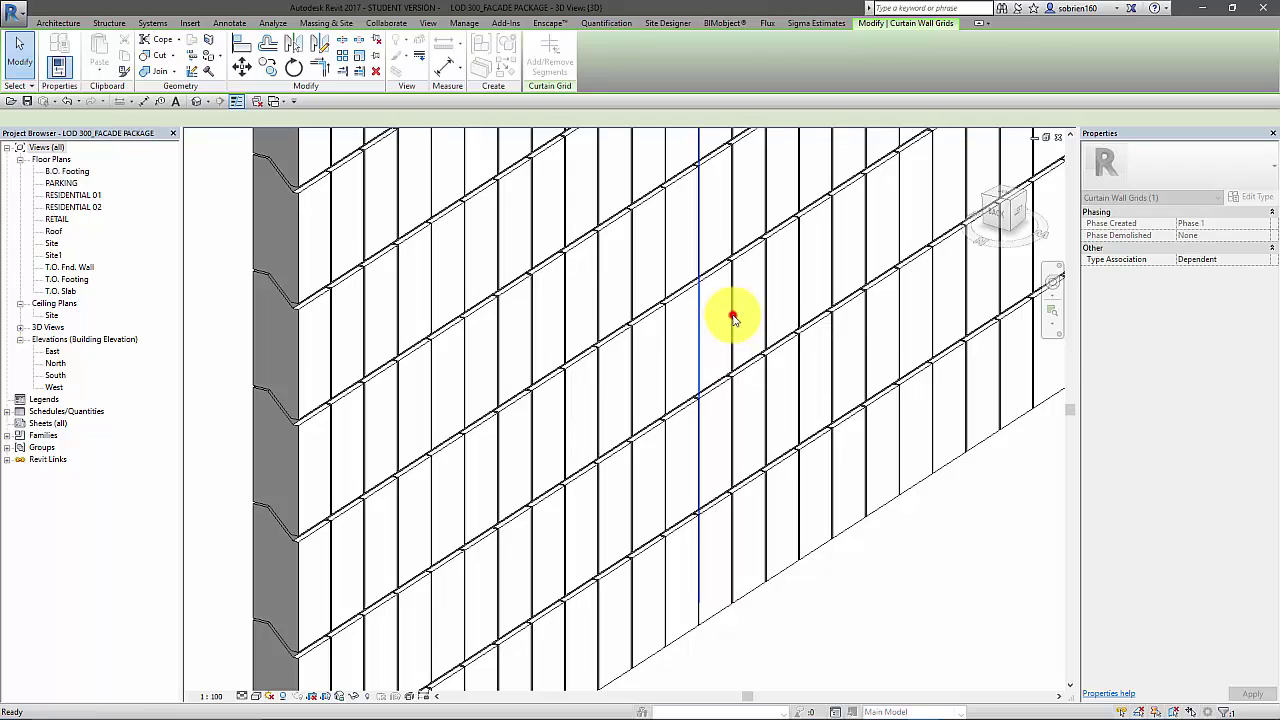
Step: Remove the adjoining vertical grid line segment beside the merged panel so it spans one more module
left_click(733, 318)
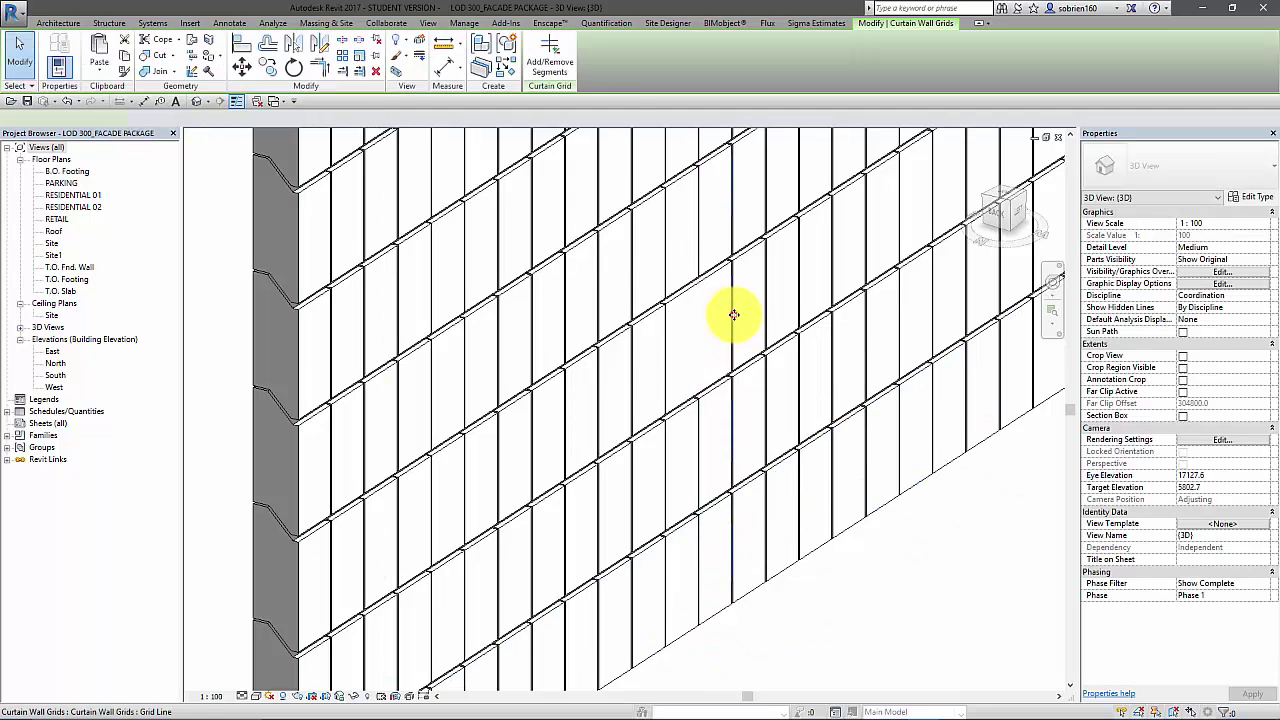
left_click(552, 62)
left_click(735, 324)
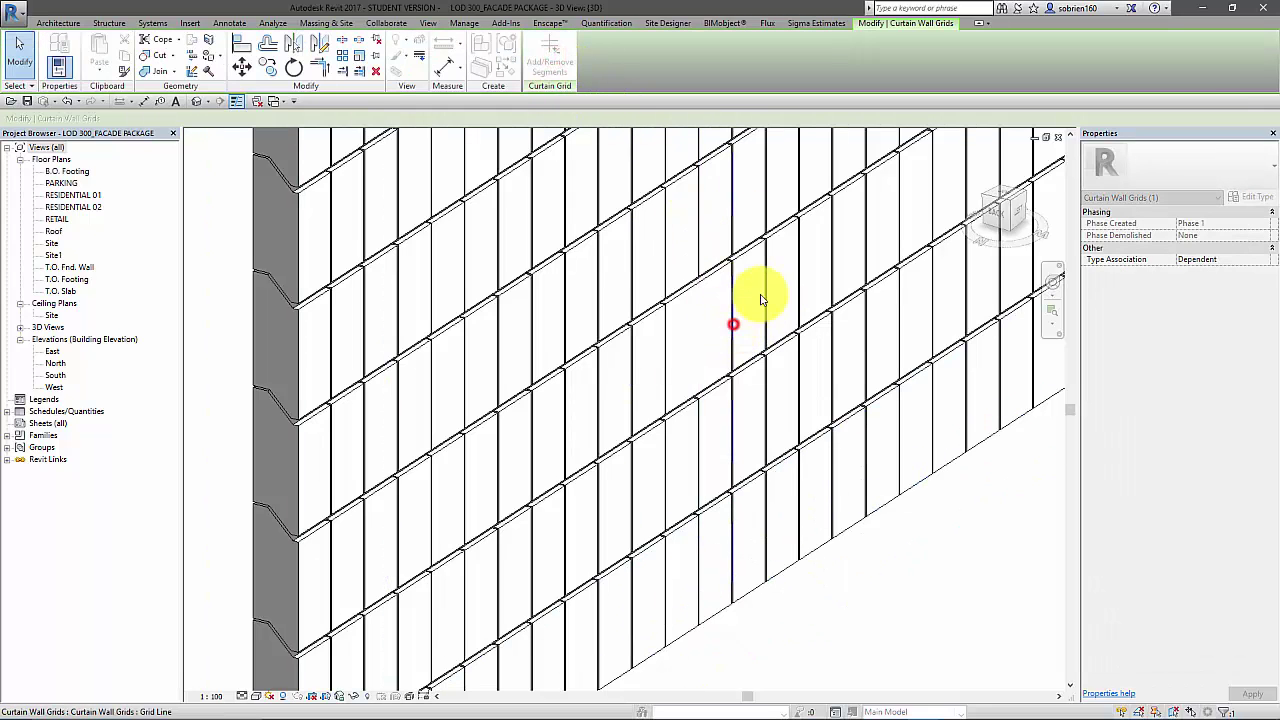
key("Escape")
key("Escape")
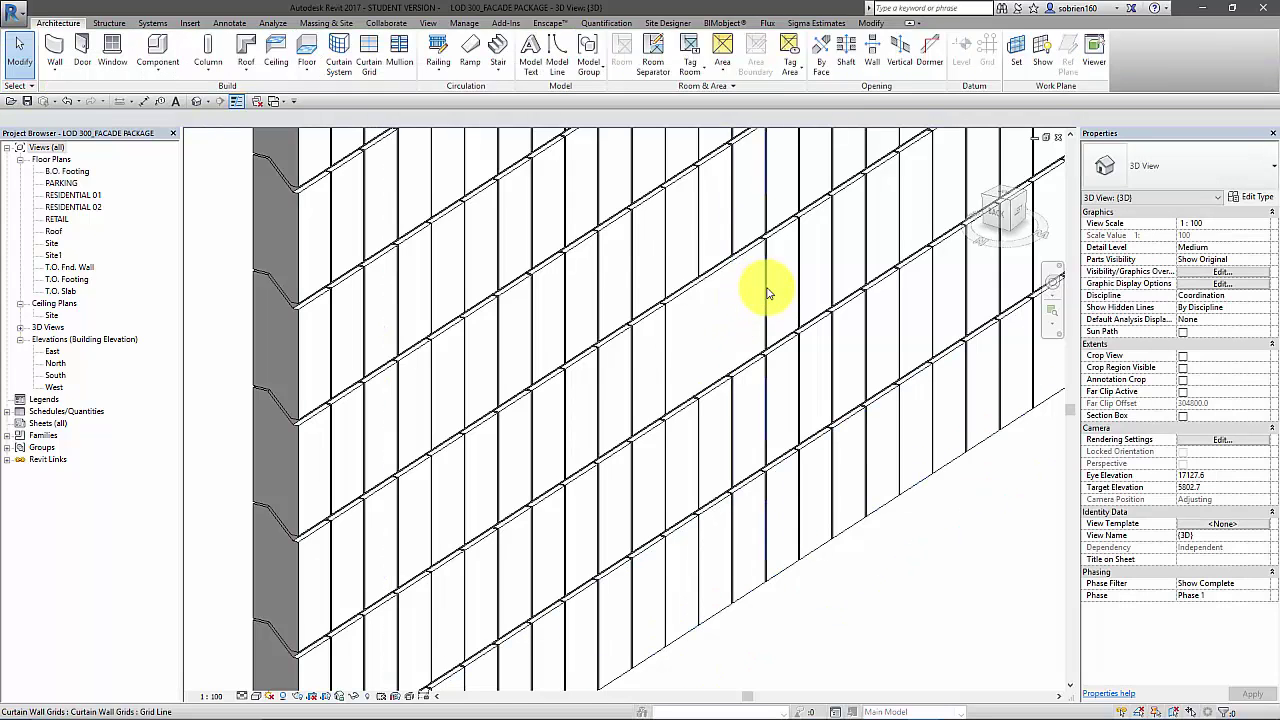
Step: Change the type of the merged 900 by 600 panel to Empty System Panel: Empty
left_click(765, 293)
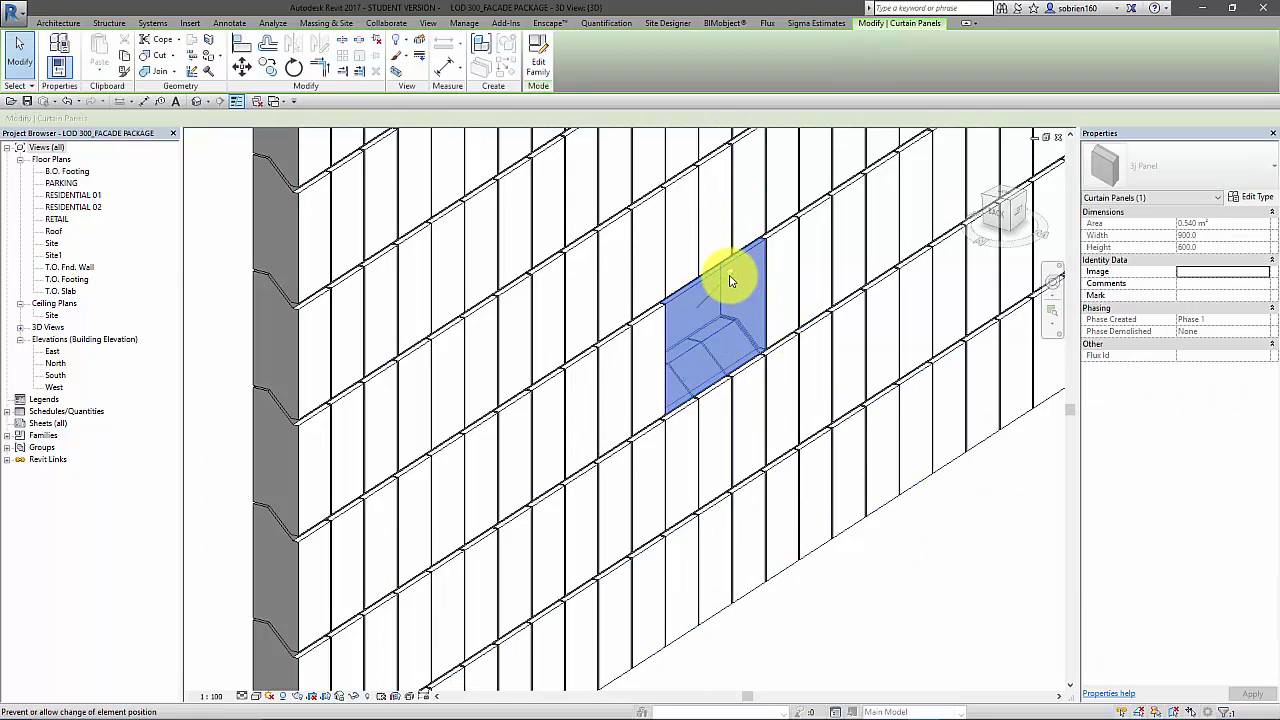
left_click(1240, 176)
left_click_drag(1270, 232, 1272, 412)
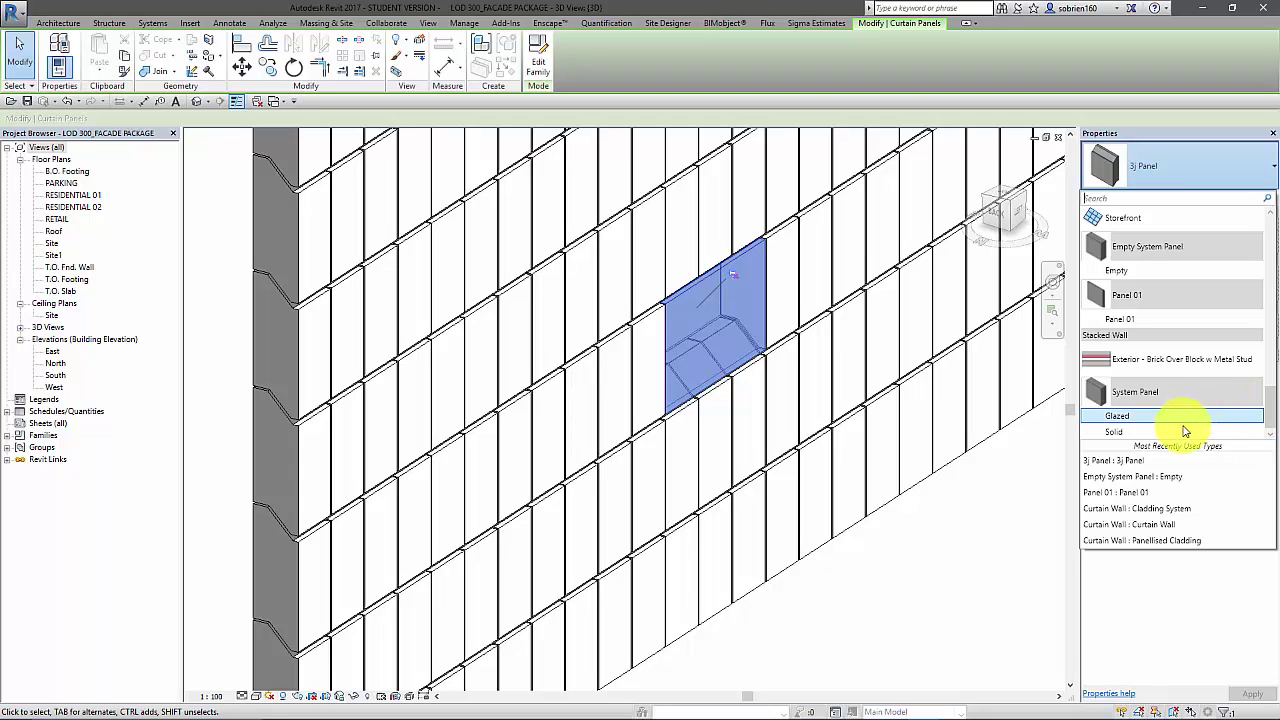
left_click(1143, 275)
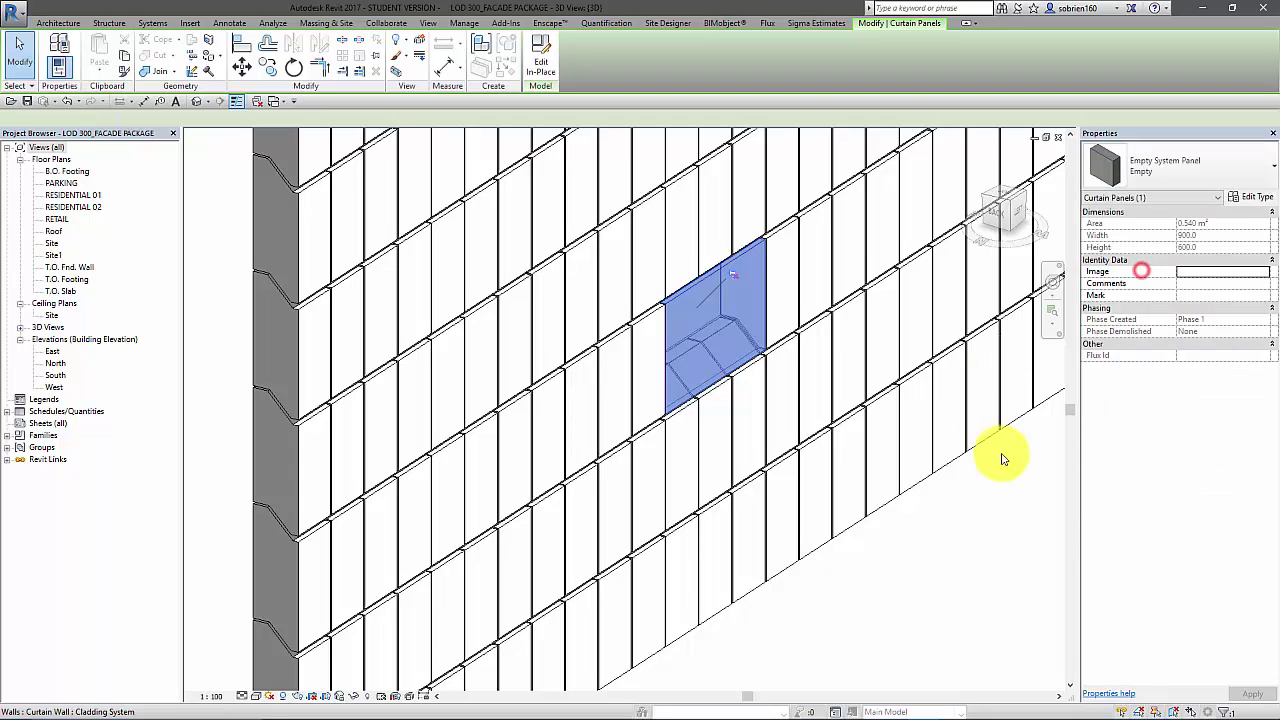
left_click(943, 604)
Step: Examine the opening at the empty panel and the edges of the surrounding 3j Panels up close
middle_click_drag(928, 591, 868, 598, "shift")
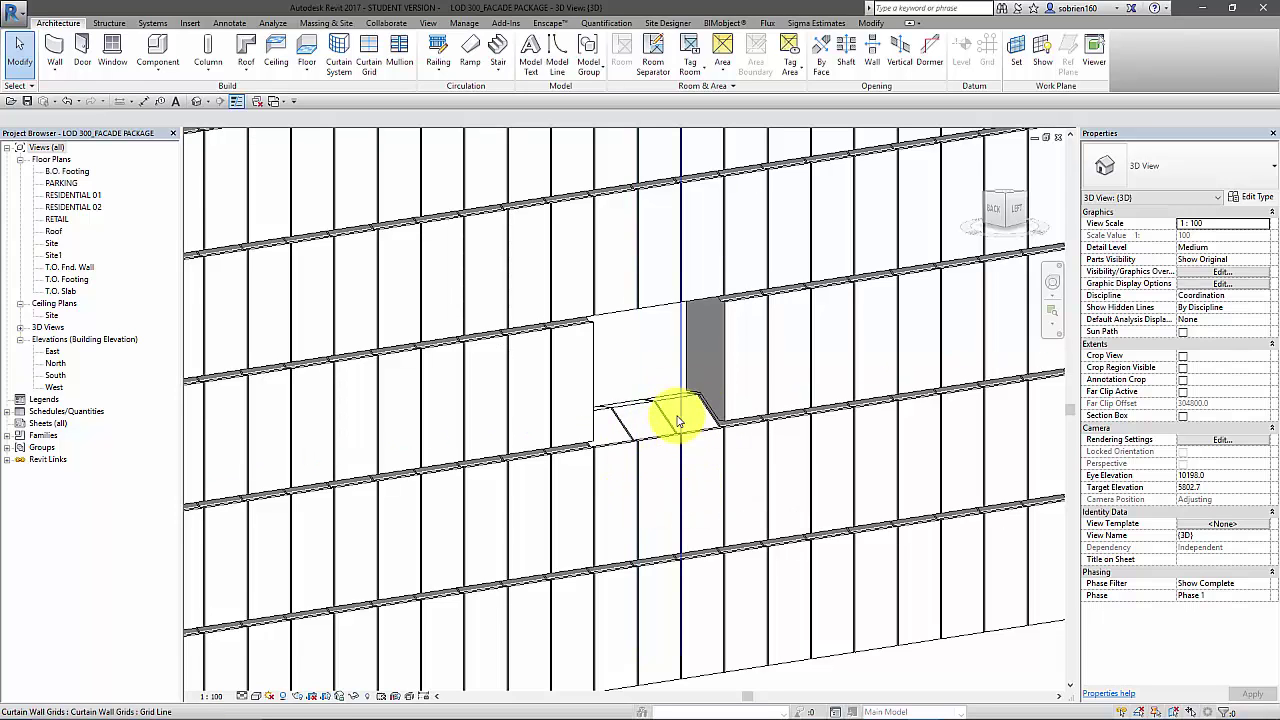
scroll(670, 440, "down", 2)
scroll(594, 440, "up", 5)
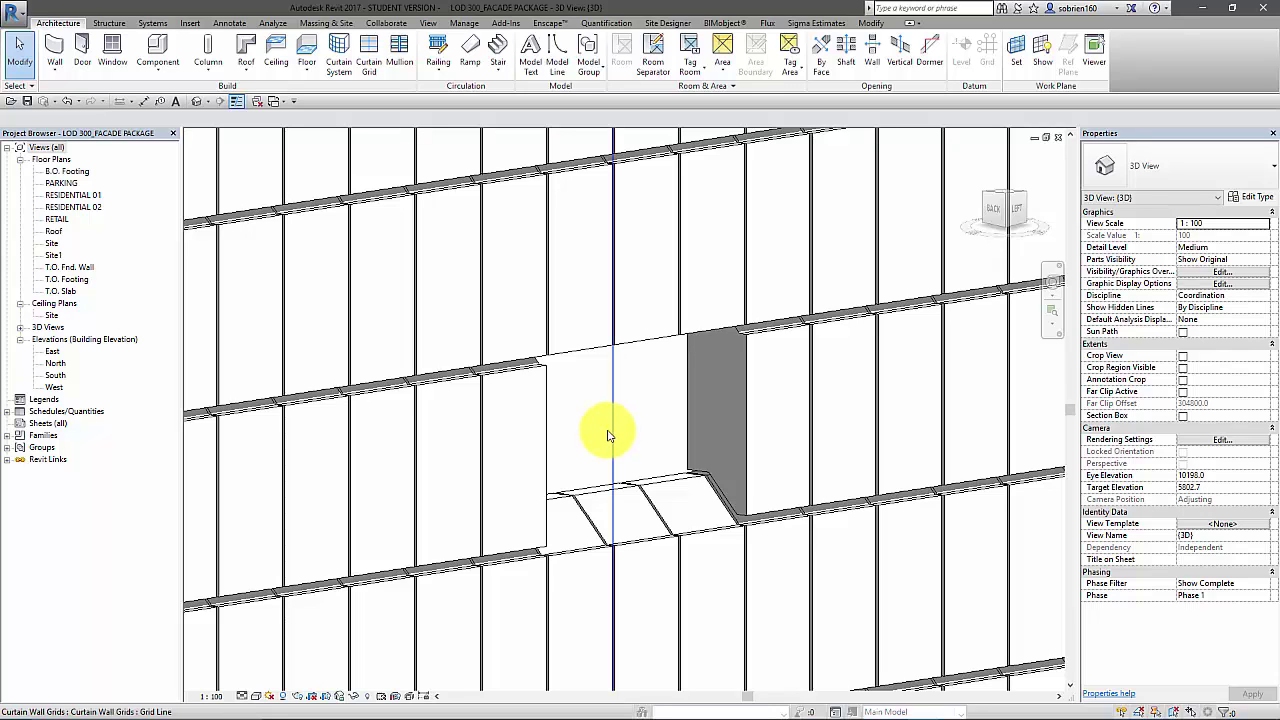
scroll(643, 491, "up", 2)
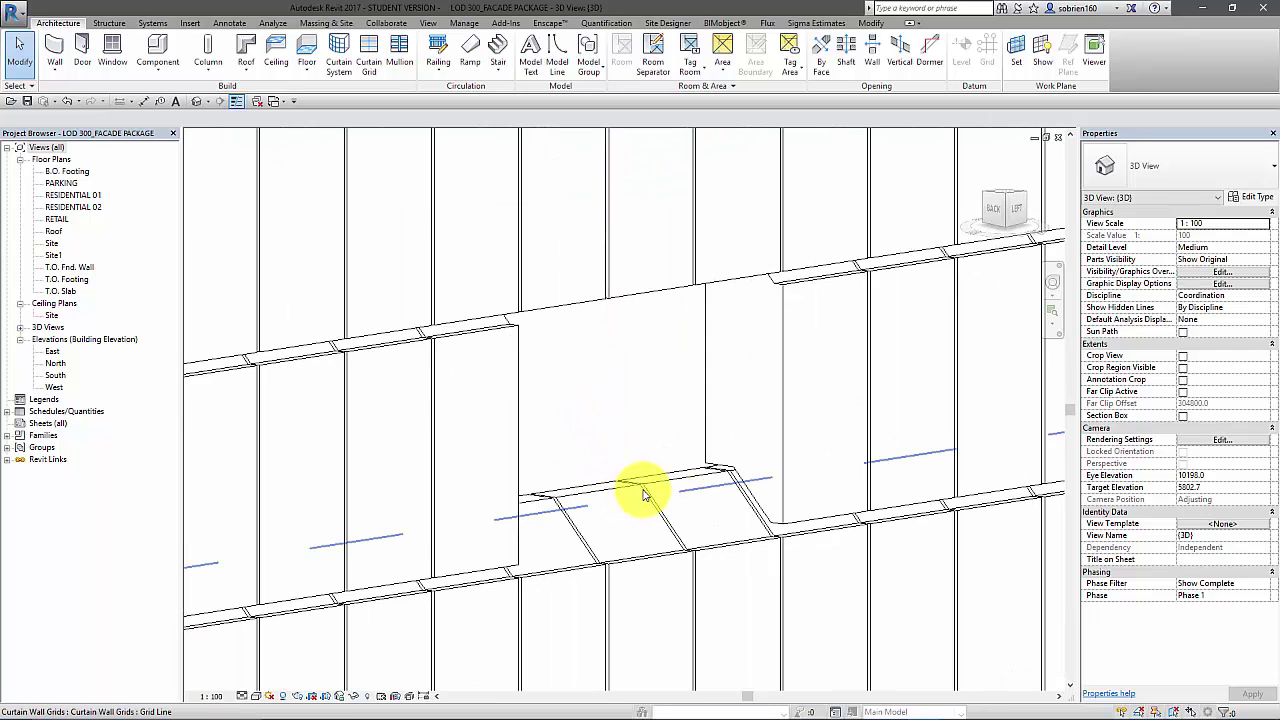
scroll(643, 491, "up", 3)
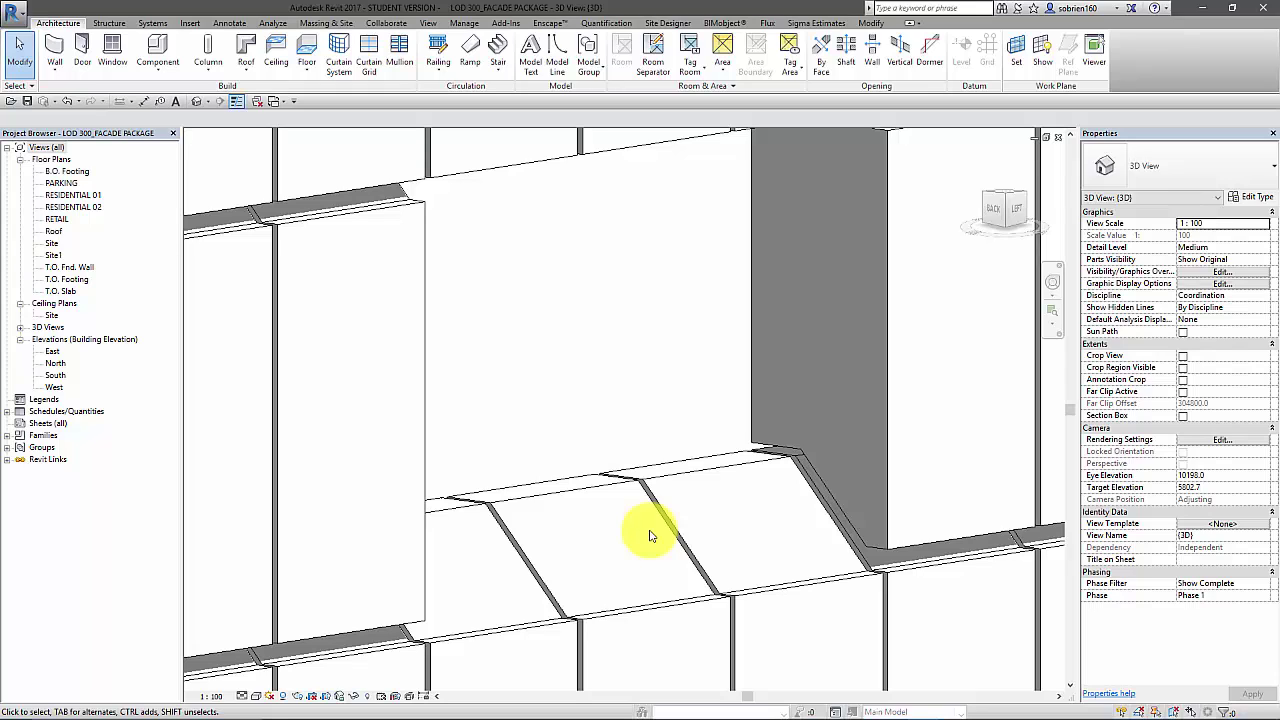
scroll(650, 536, "down", 5)
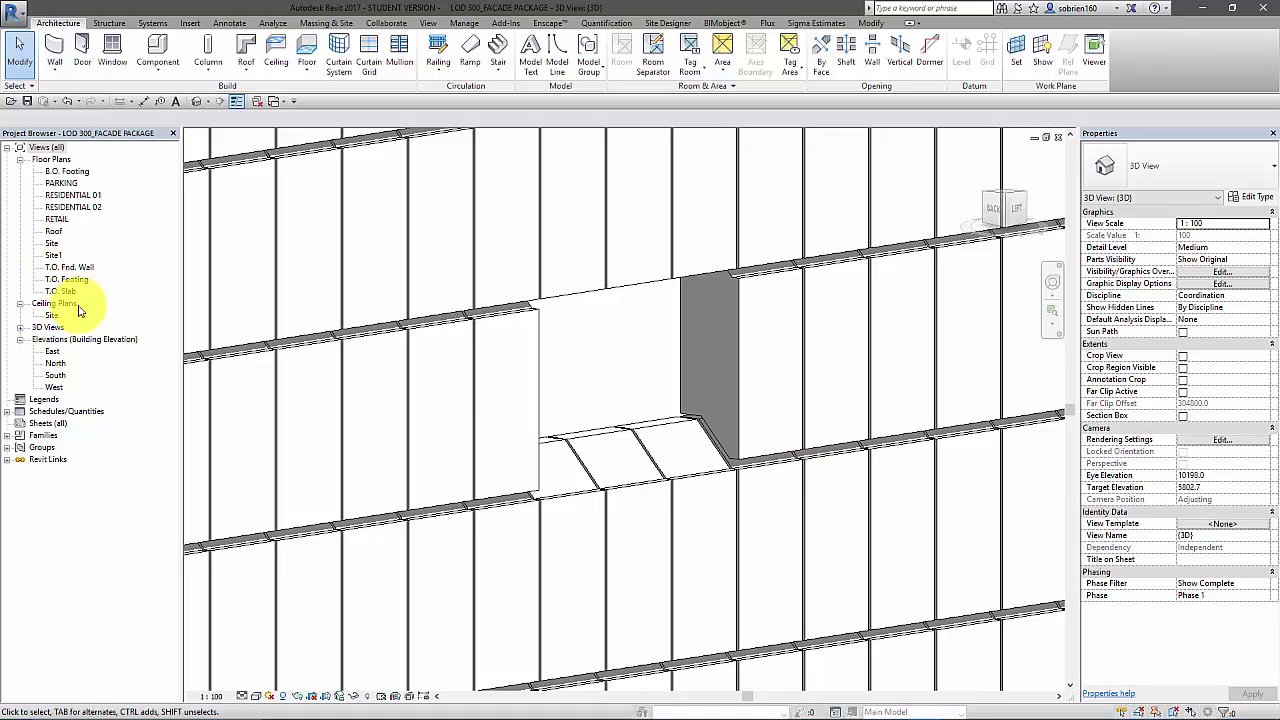
Step: Create a new schedule of building components for the Curtain Panels category
left_click(7, 412)
right_click(50, 414)
left_click(105, 421)
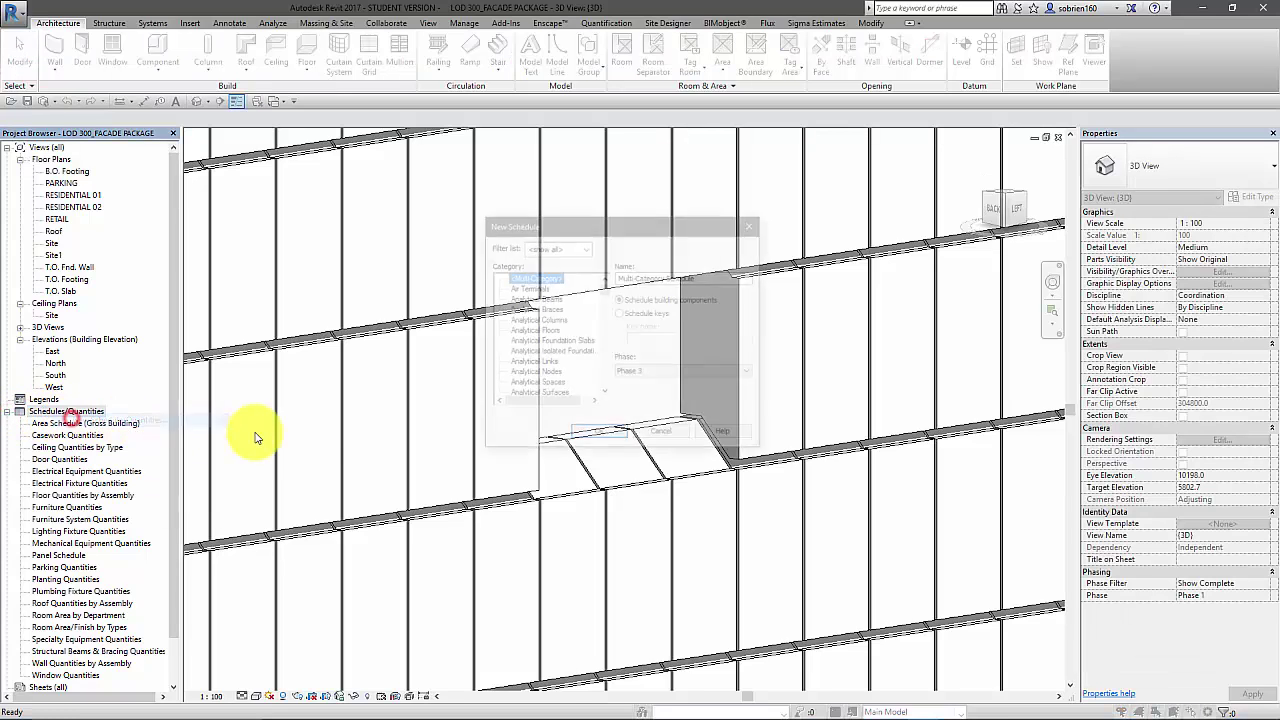
left_click_drag(604, 289, 605, 314)
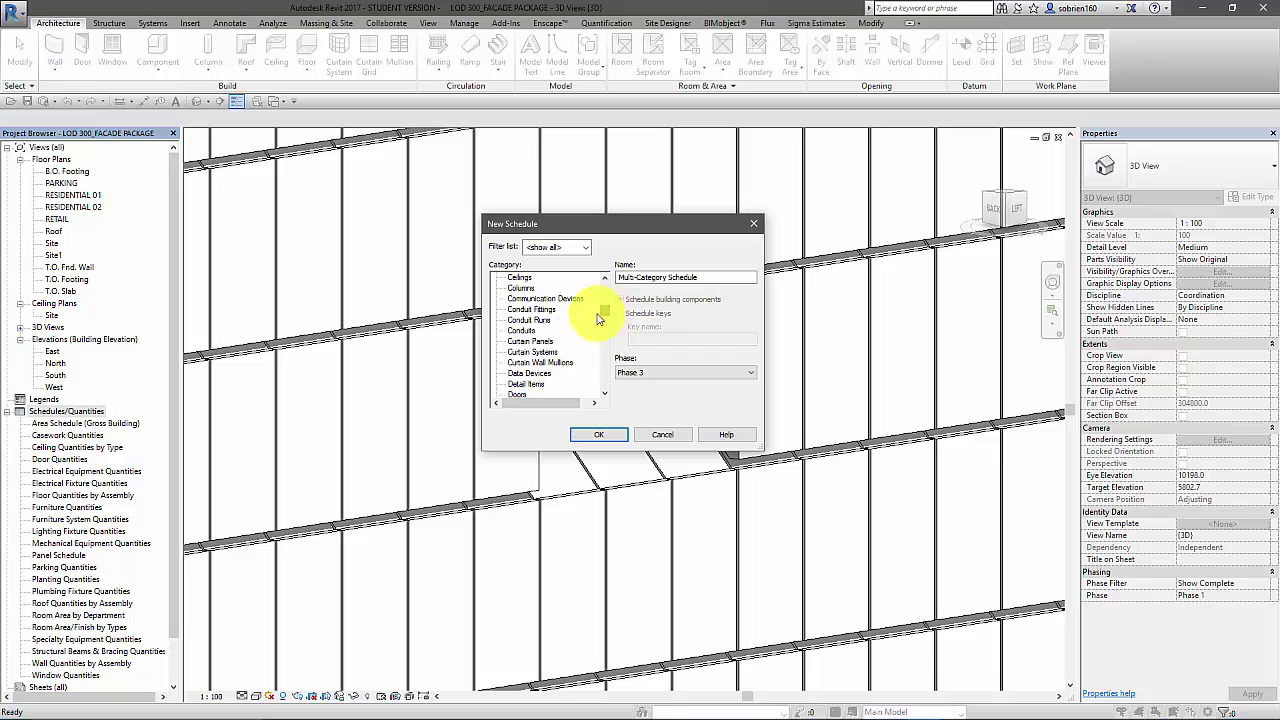
left_click(541, 340)
left_click(599, 432)
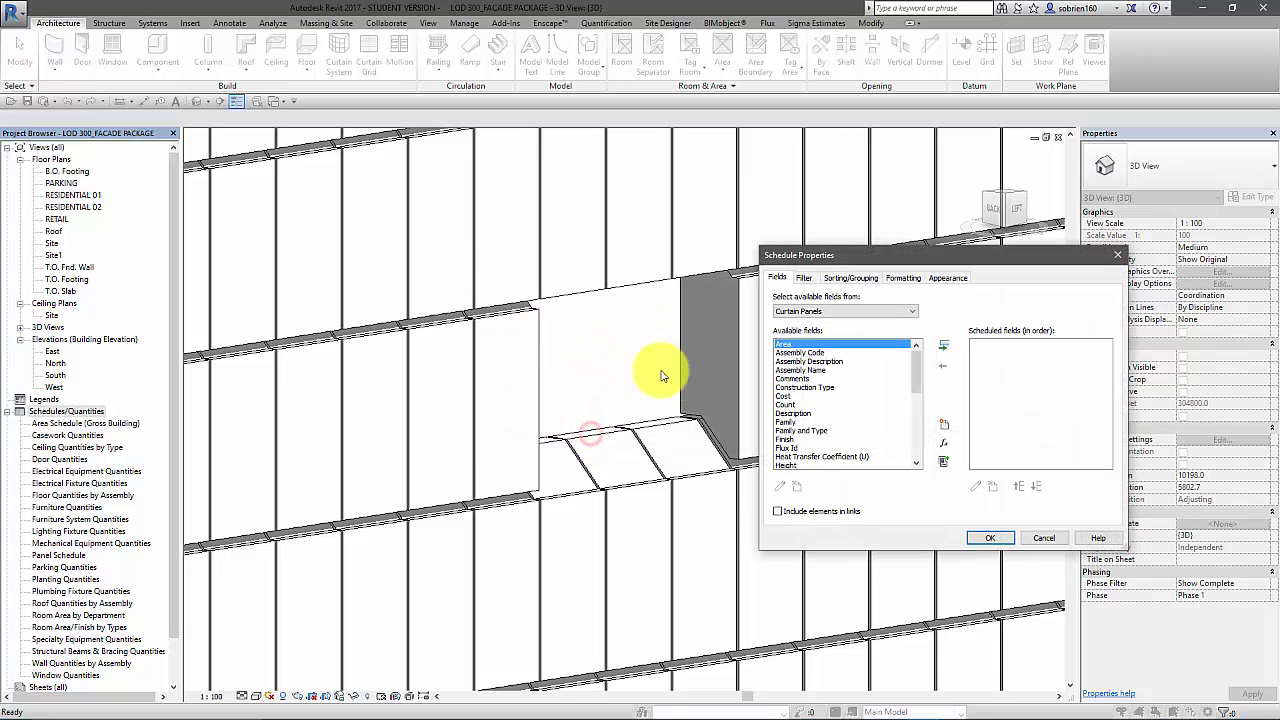
Step: Add the Area, Count, Type and Height fields to the curtain panel schedule and generate it
left_click(942, 350)
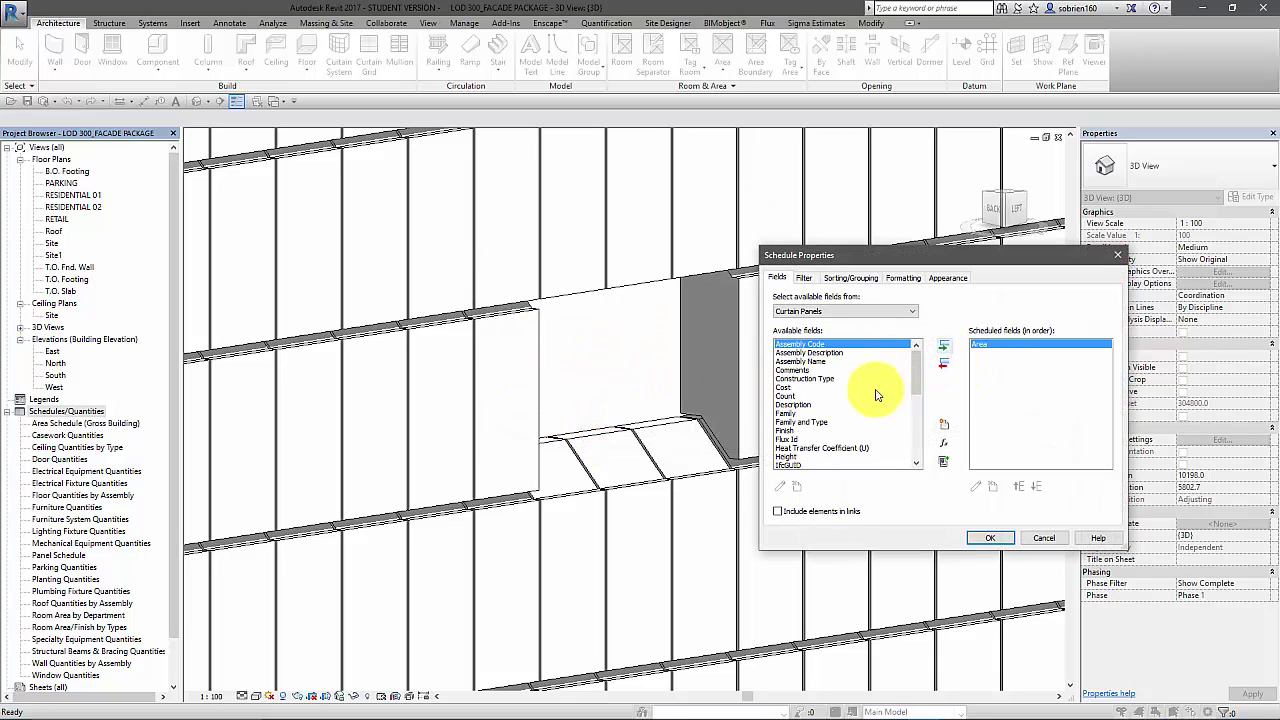
left_click(787, 396)
left_click(942, 345)
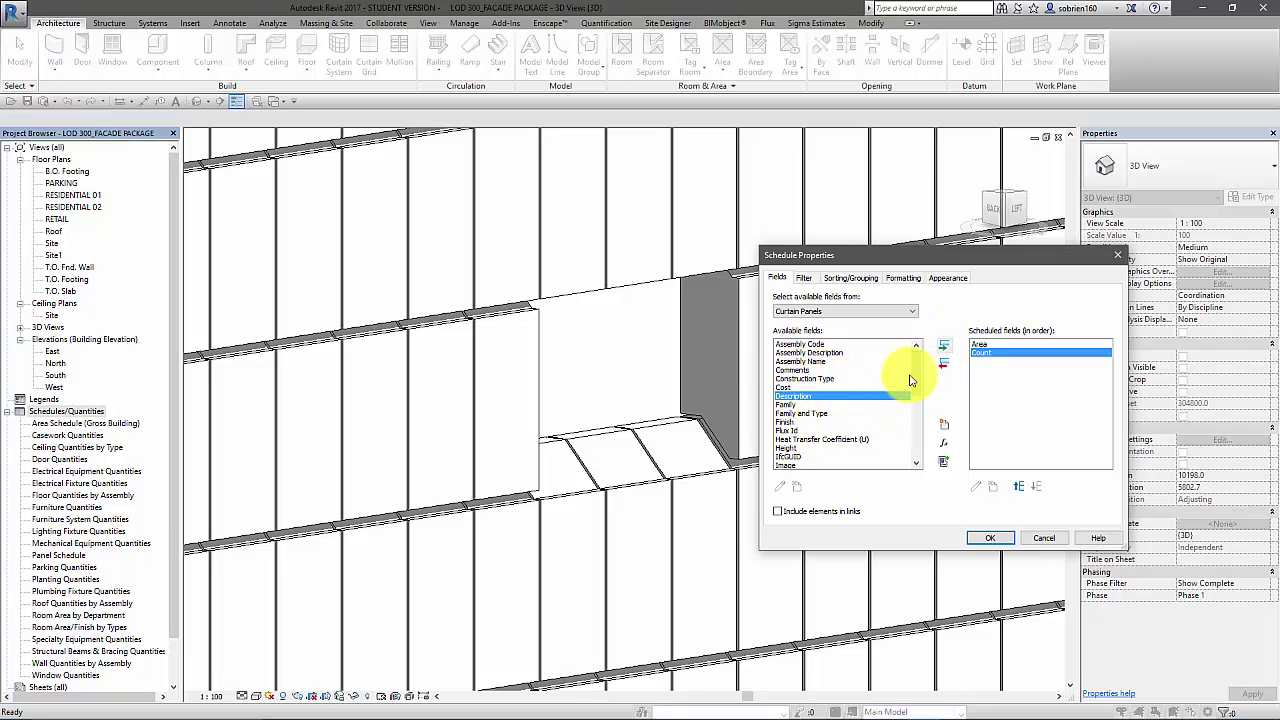
left_click_drag(916, 374, 916, 413)
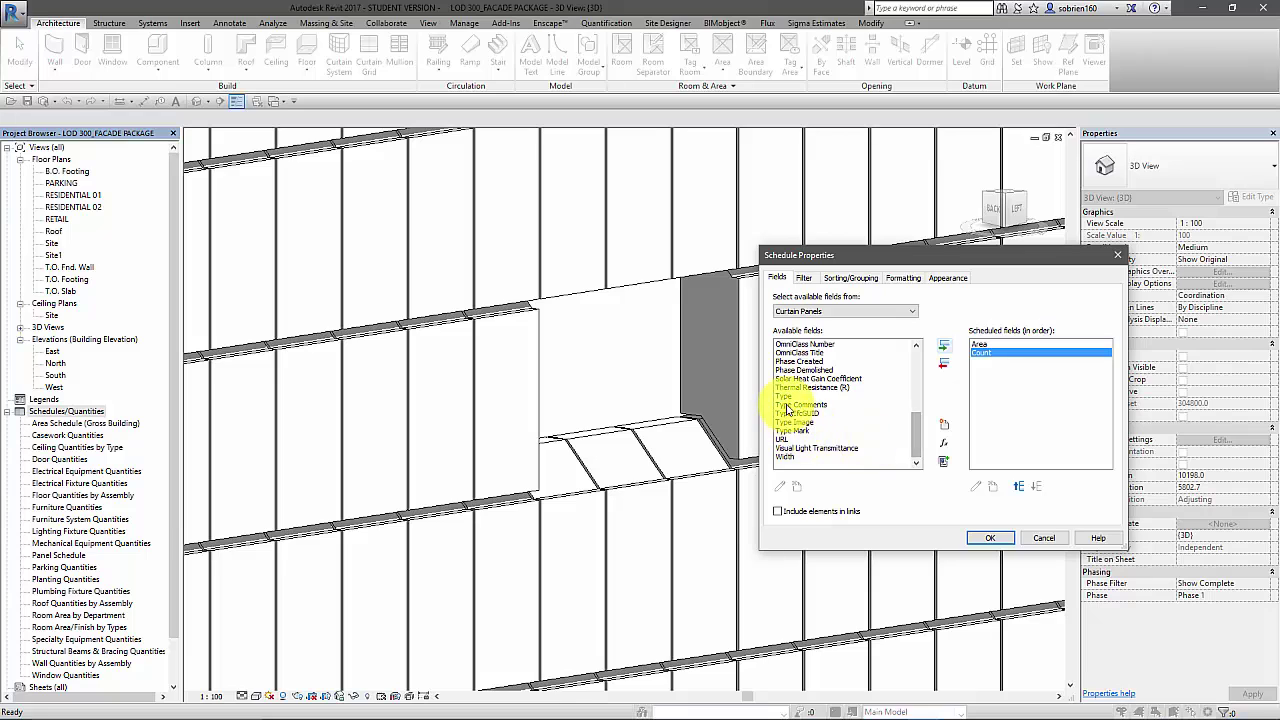
left_click(885, 395)
left_click(943, 346)
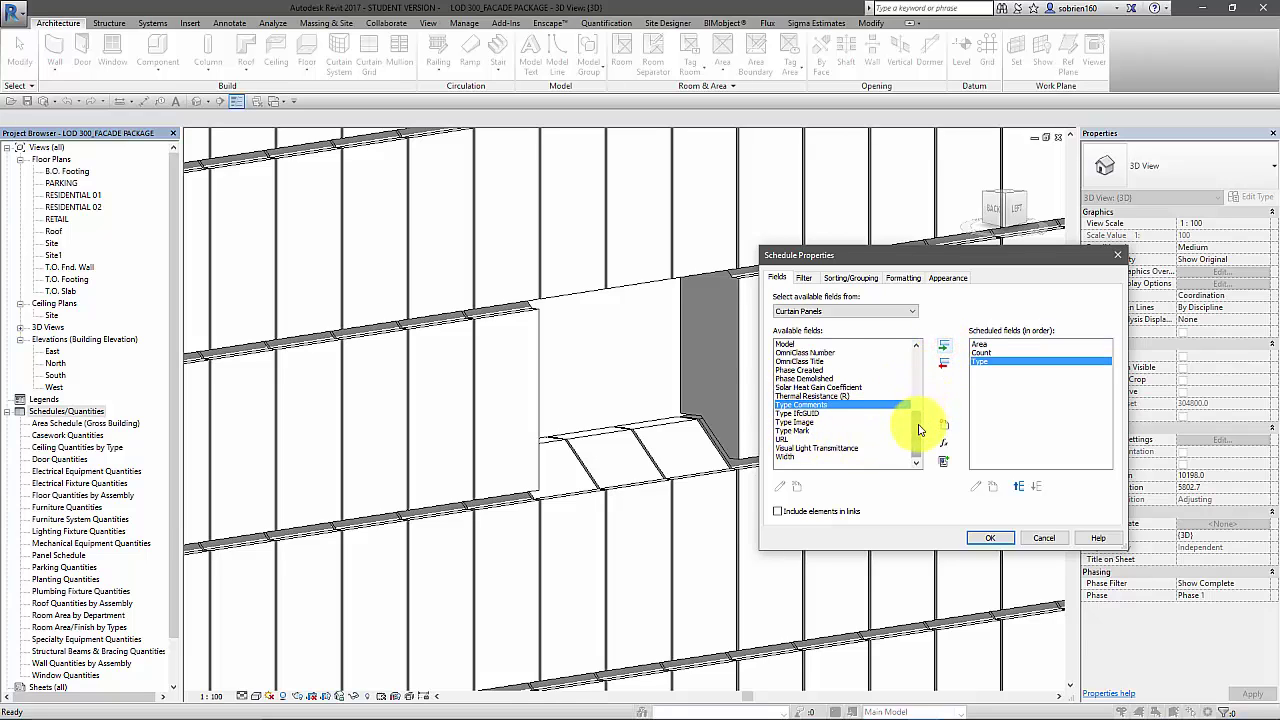
left_click_drag(915, 423, 913, 388)
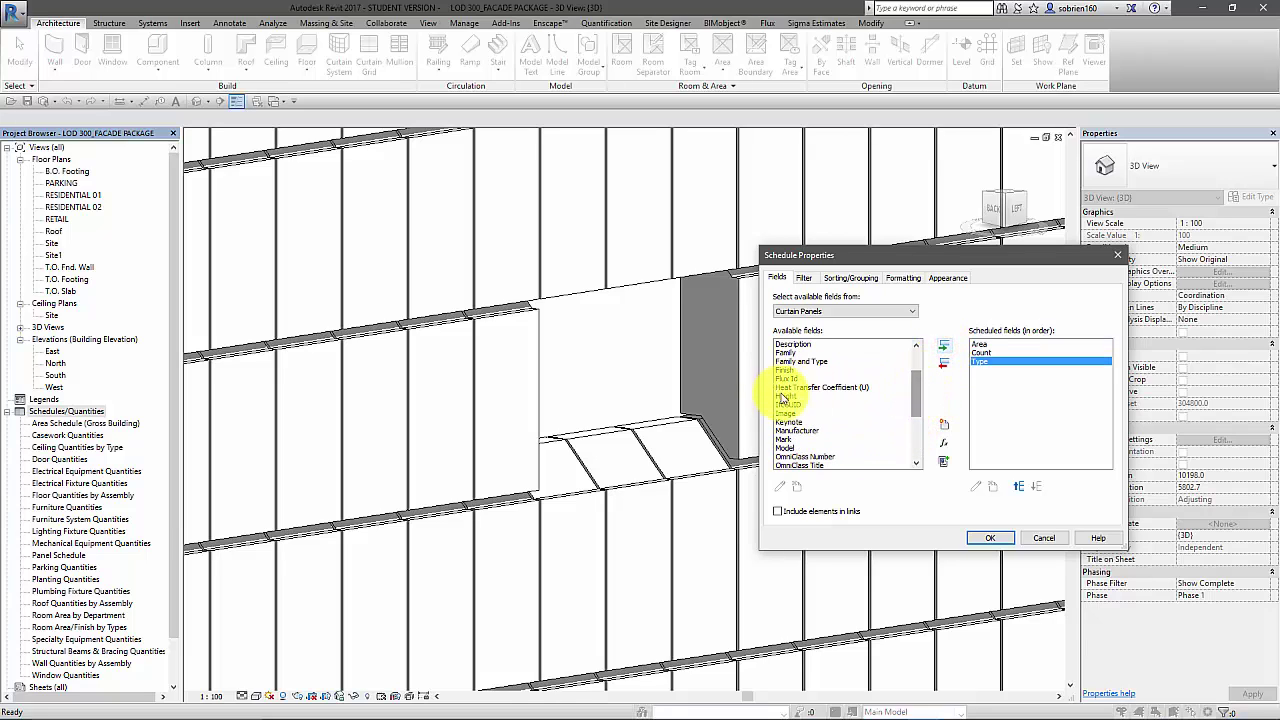
left_click(787, 395)
left_click(943, 346)
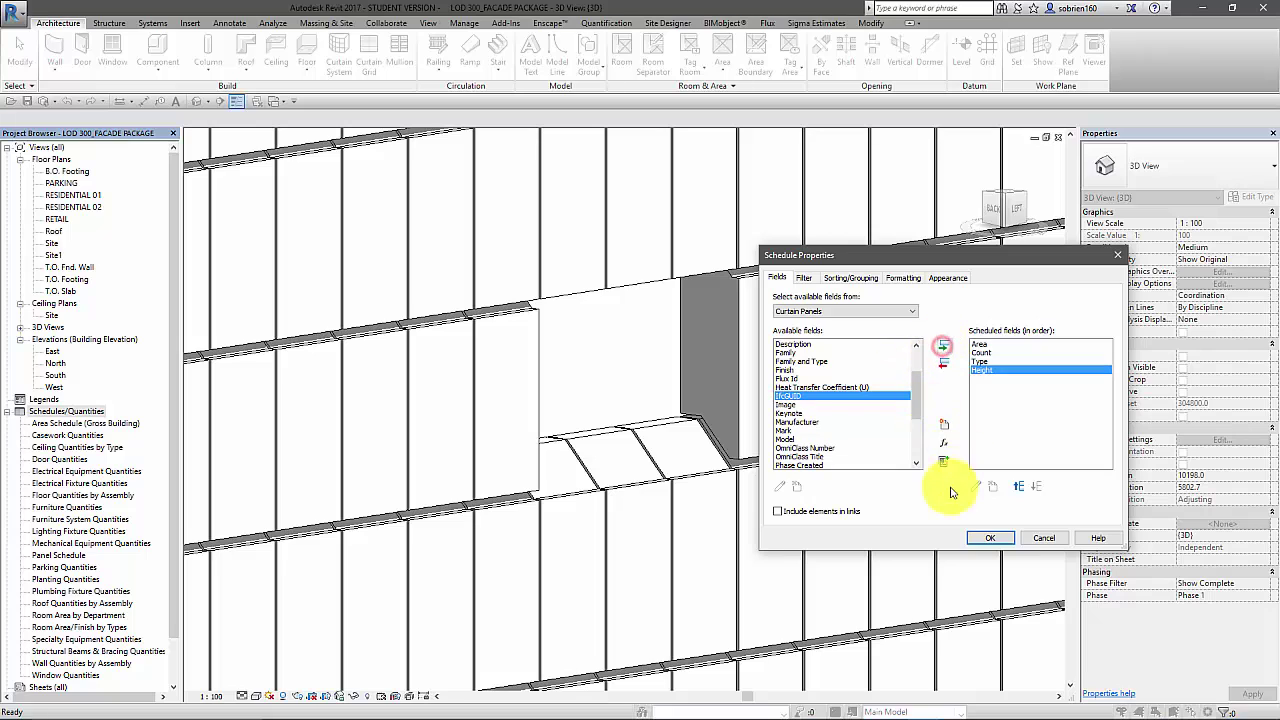
left_click(988, 538)
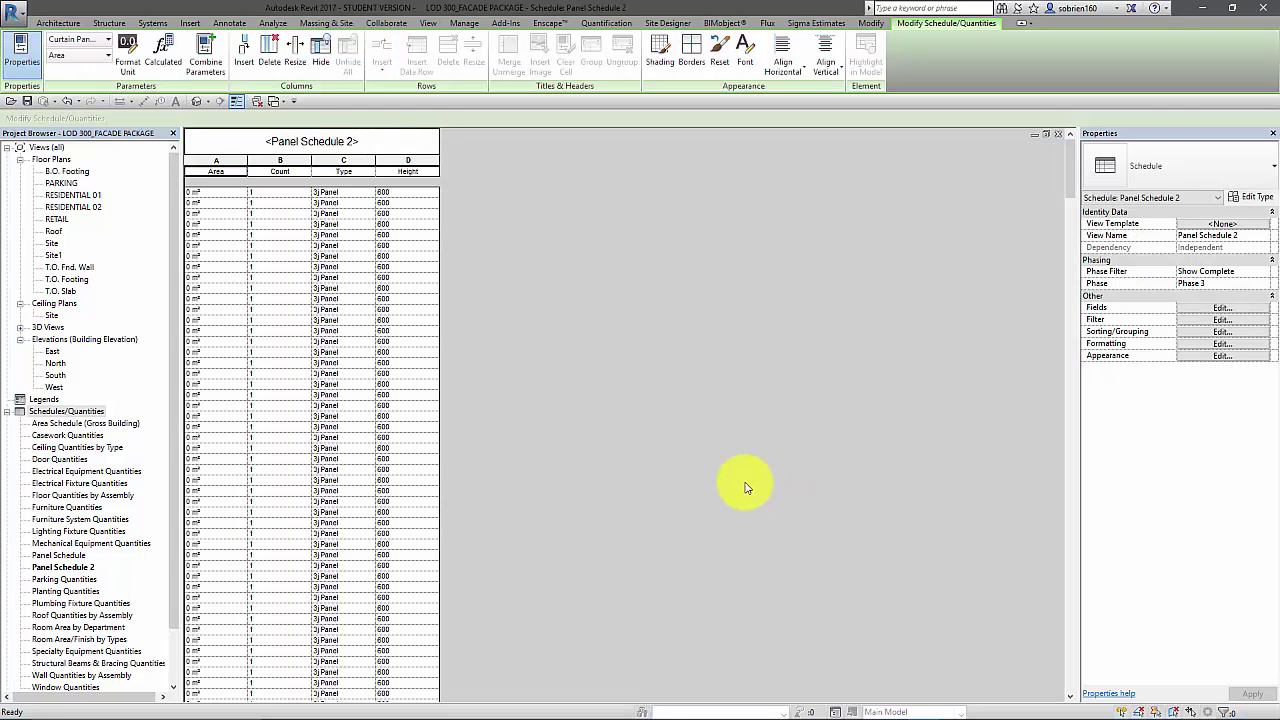
Step: Sort the panel schedule by Type with a title, count and totals footer, turn on grand totals and stop itemizing every instance
scroll(640, 453, "down", 2)
scroll(622, 454, "down", 3)
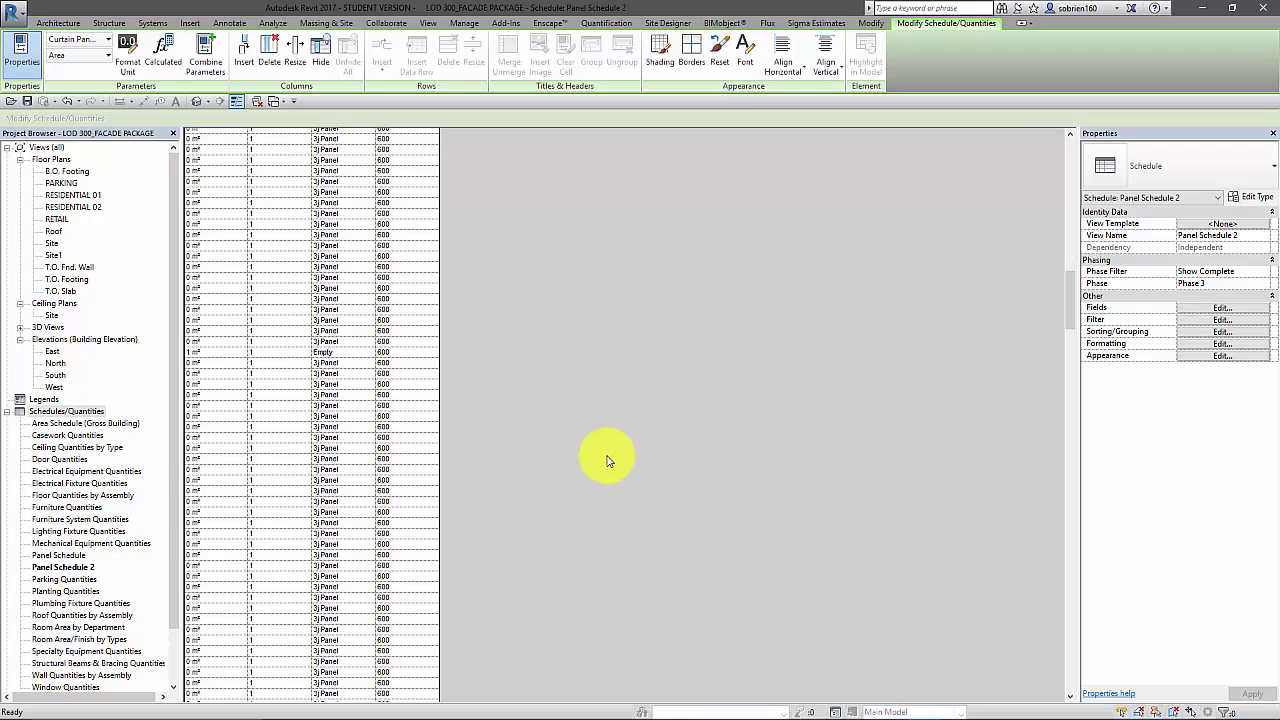
scroll(575, 425, "up", 5)
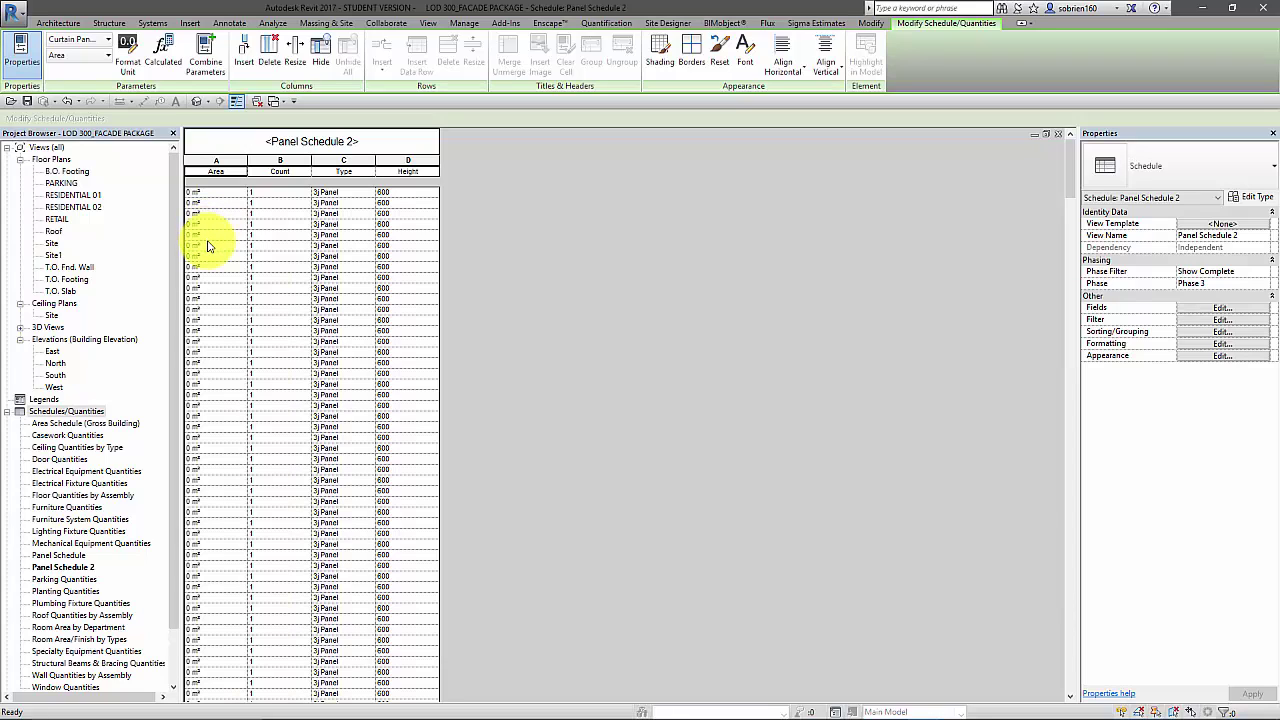
left_click(1205, 332)
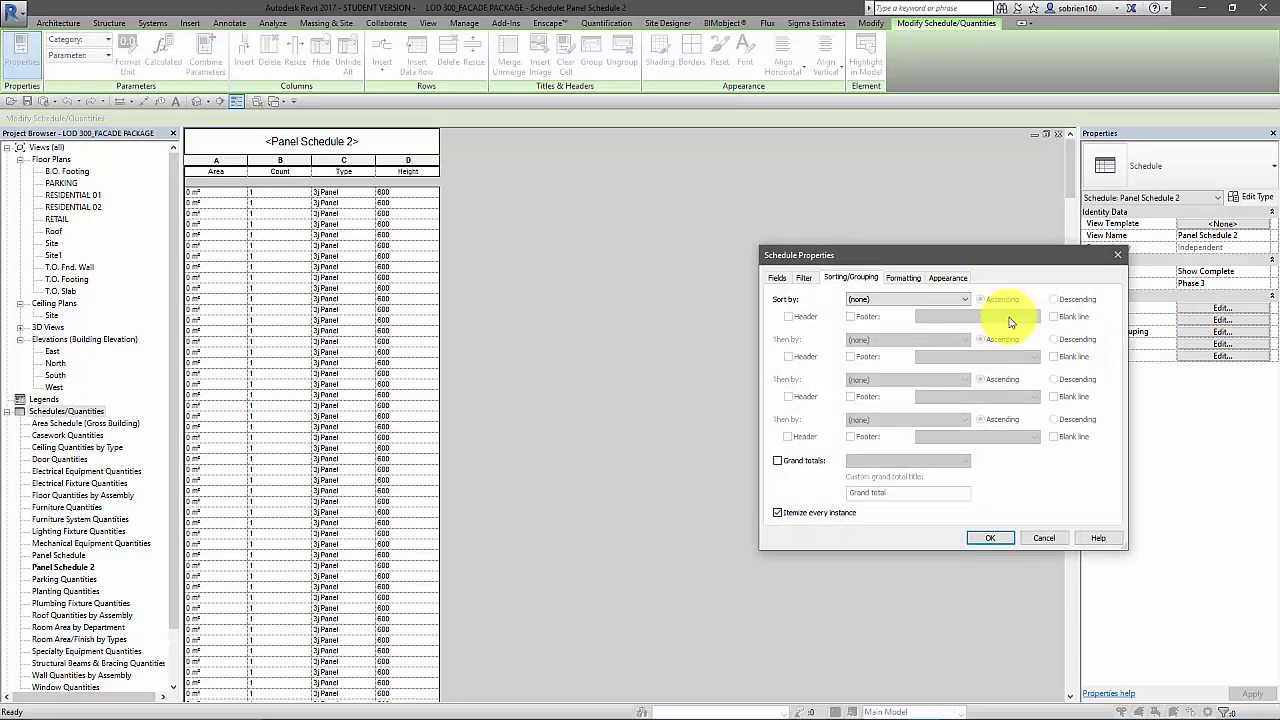
left_click(960, 300)
left_click(893, 334)
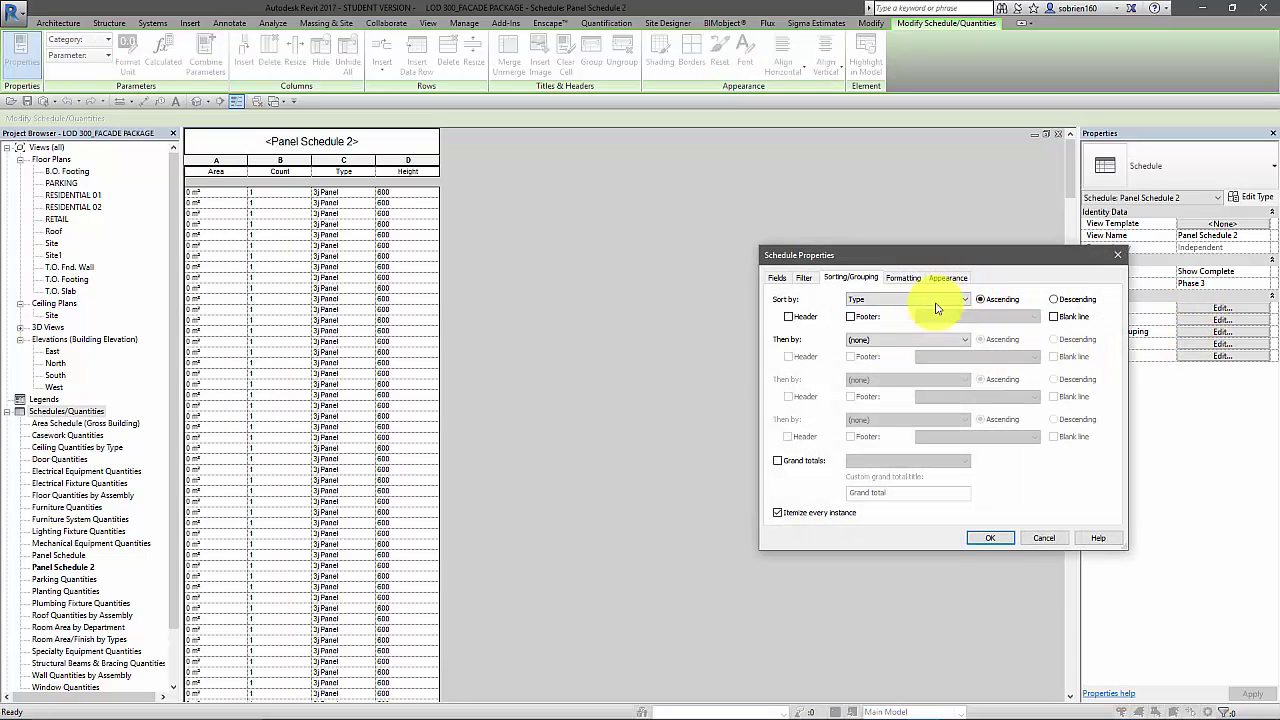
left_click(850, 316)
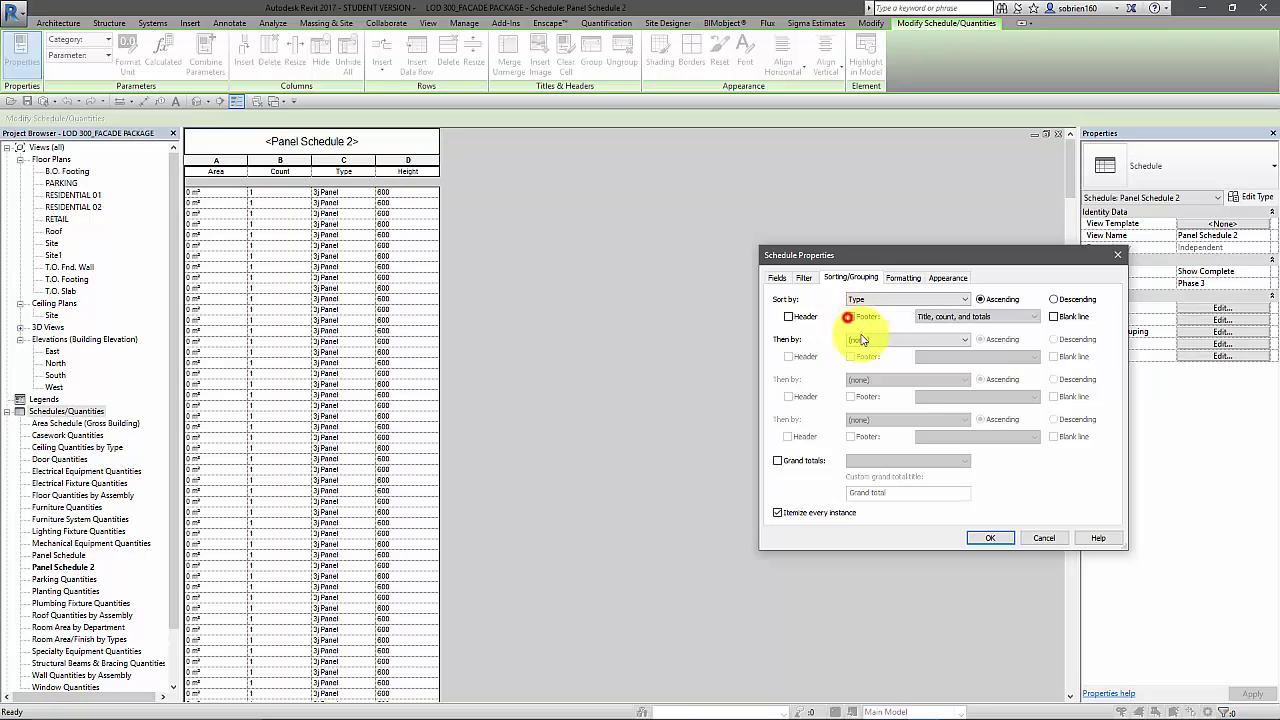
left_click(777, 512)
left_click(777, 460)
left_click(990, 538)
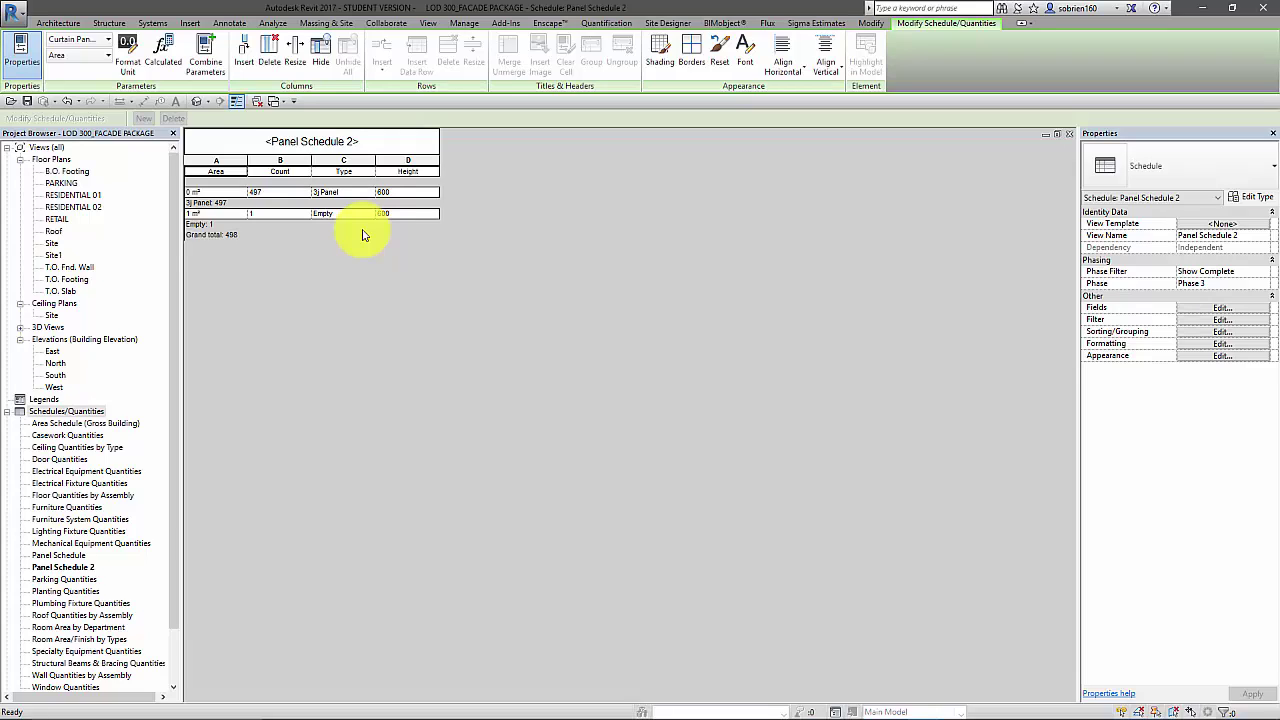
mouse_move(1014, 700)
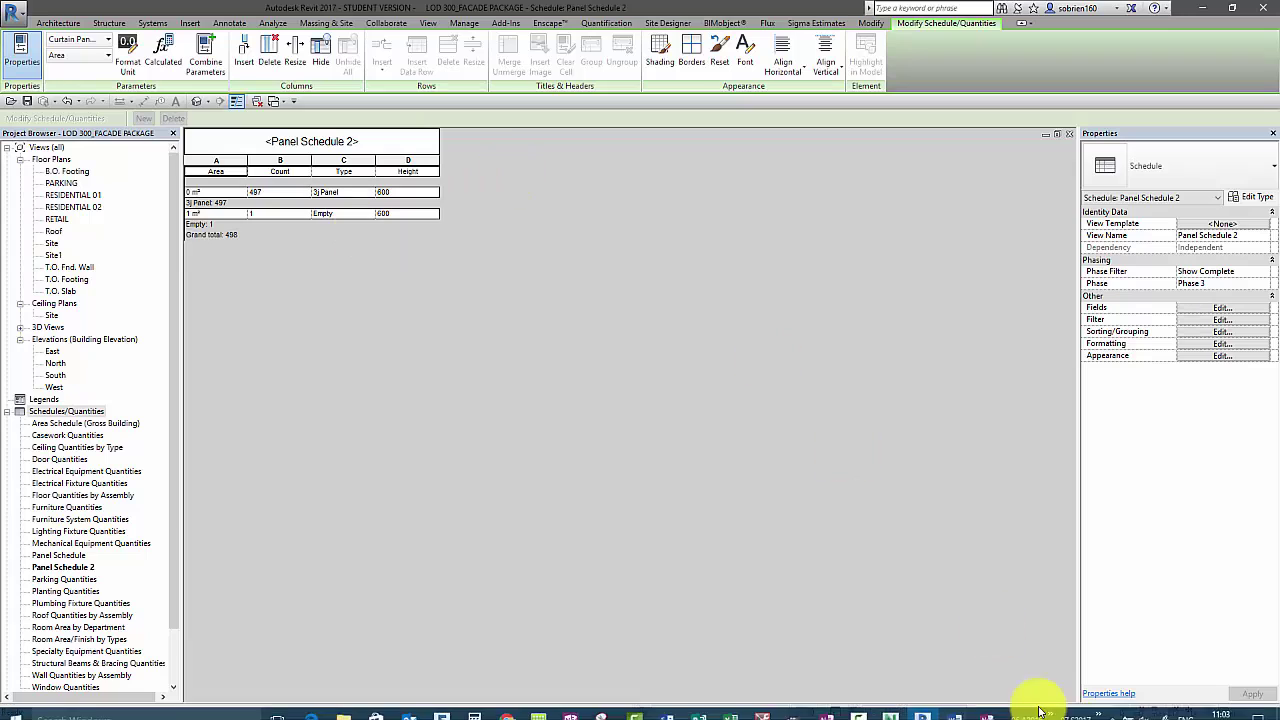
left_click(923, 707)
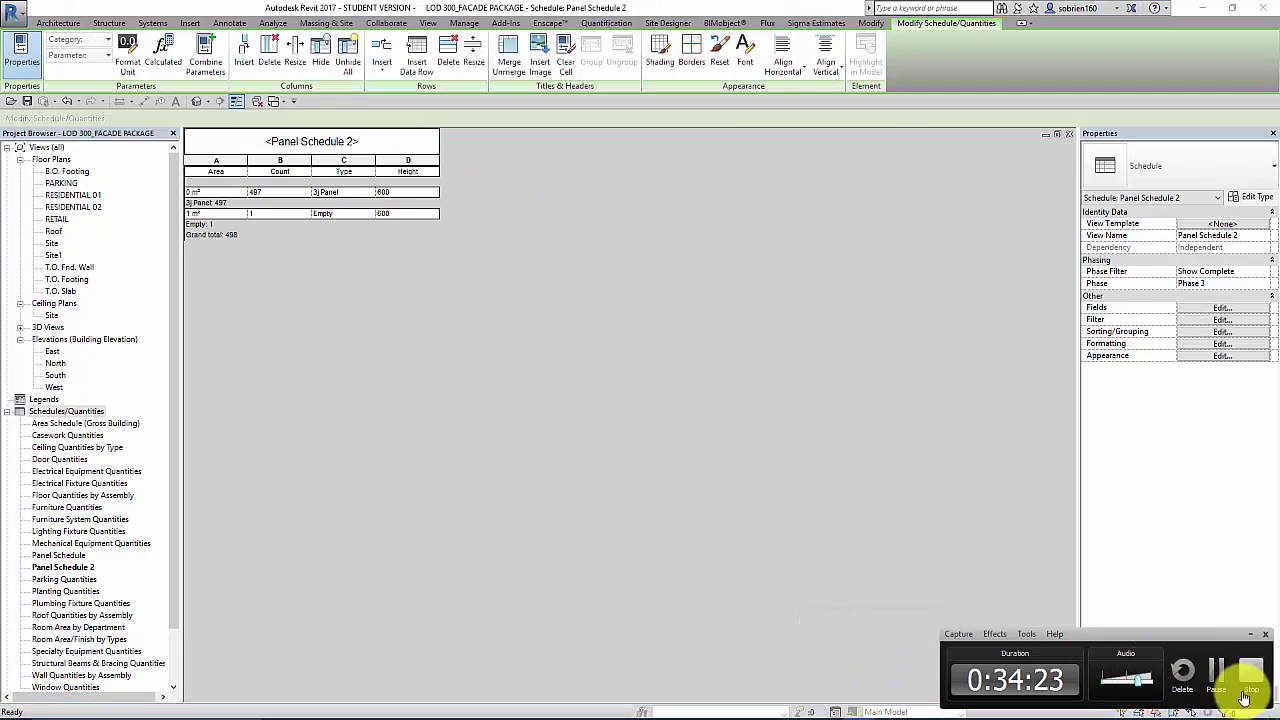